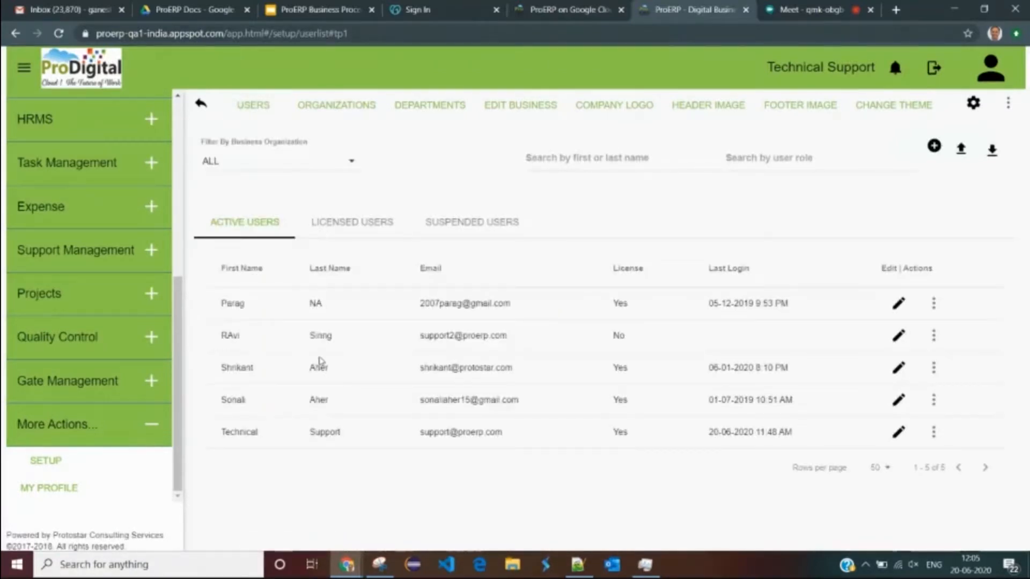
- Open Manage Authorization for the third active user in the user list
{"action": "double_click", "coordinate": [225, 300]}
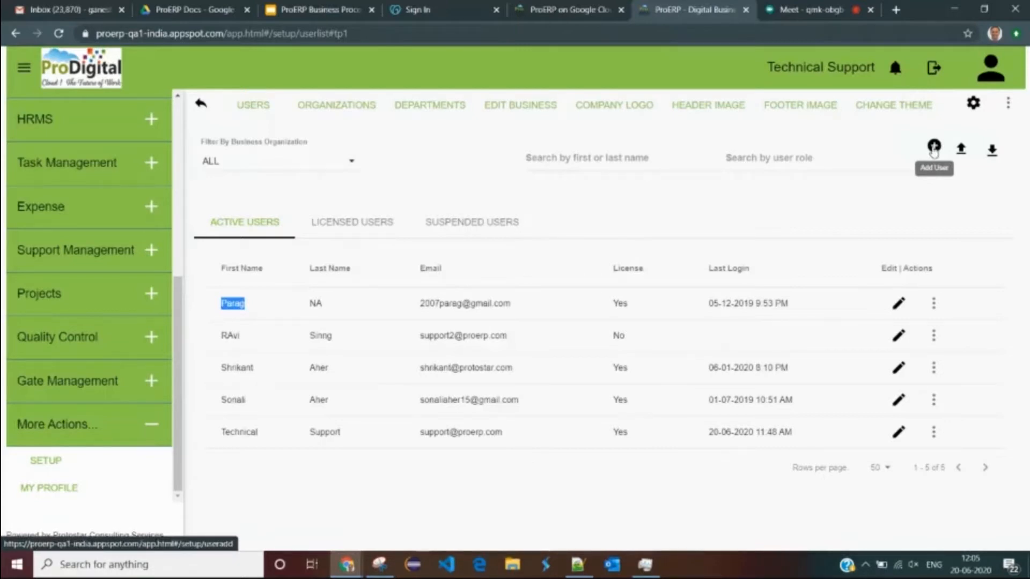
{"action": "left_click_drag", "start_coordinate": [220, 367], "coordinate": [444, 367]}
{"action": "left_click", "coordinate": [933, 368]}
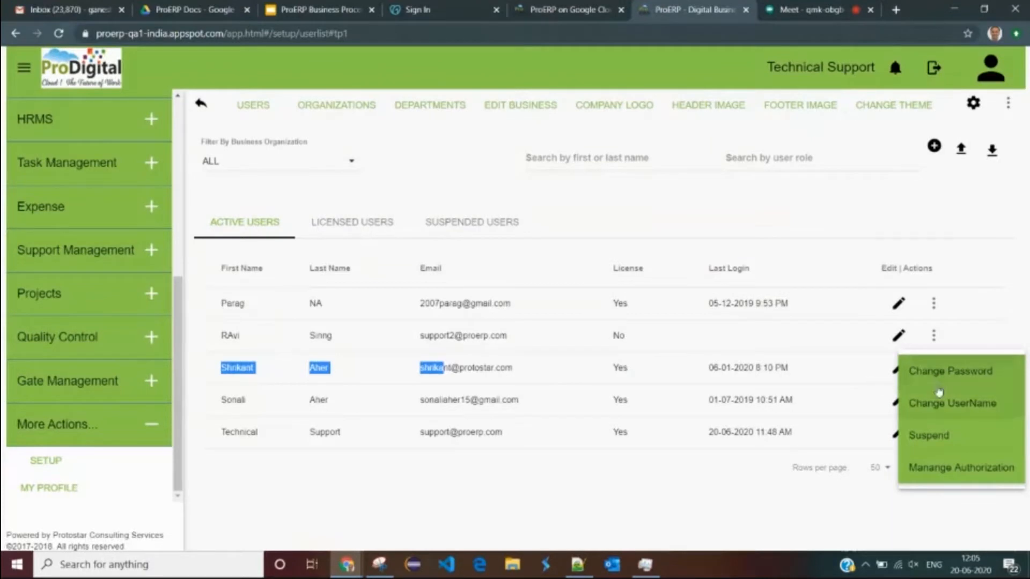
{"action": "left_click", "coordinate": [950, 471]}
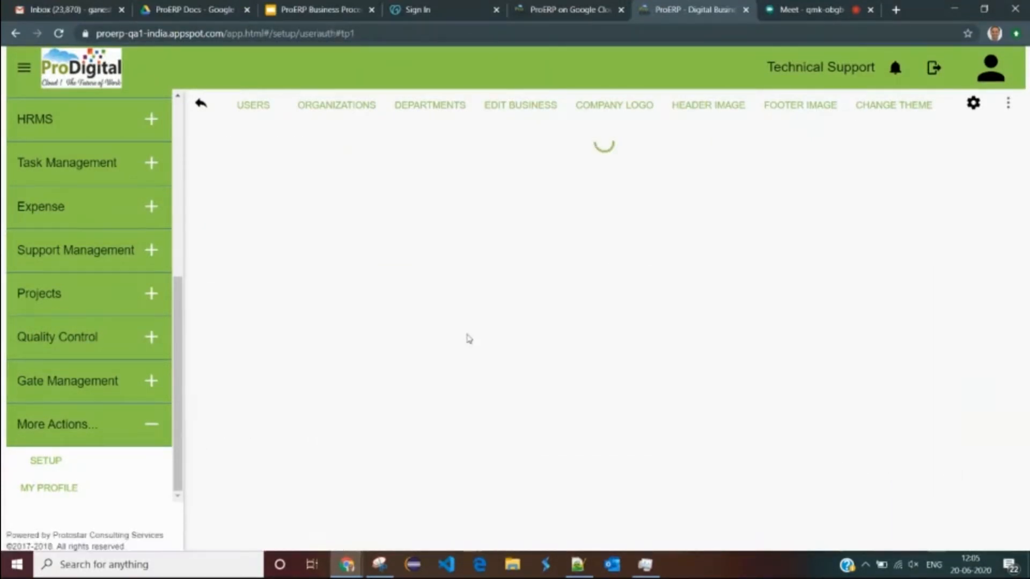
- Grant the user all Accounting permissions, toggling them off and back on
{"action": "left_click_drag", "start_coordinate": [200, 142], "coordinate": [267, 141]}
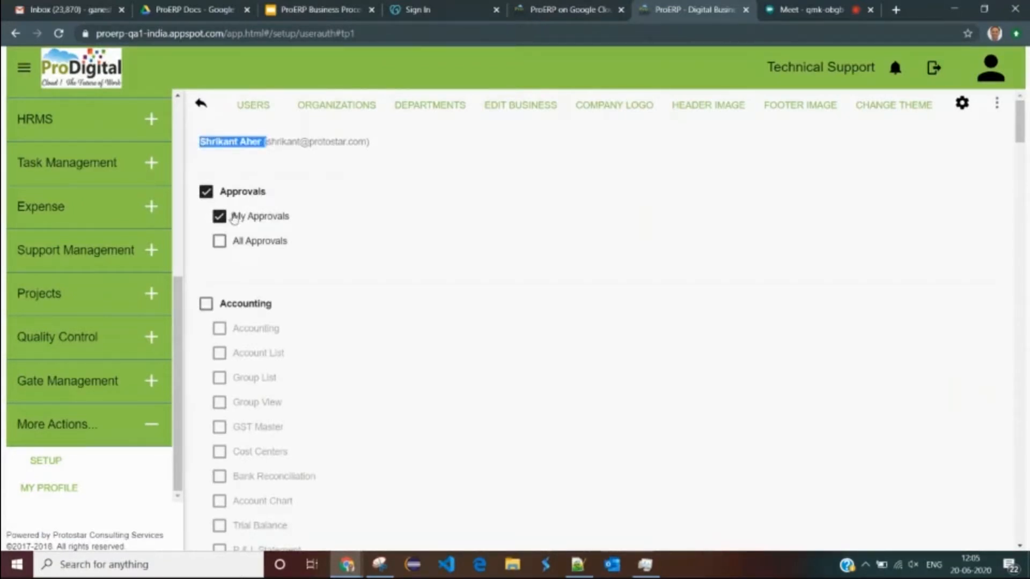
{"action": "scroll", "coordinate": [236, 230], "scroll_direction": "down", "scroll_amount": 1}
{"action": "left_click", "coordinate": [205, 238]}
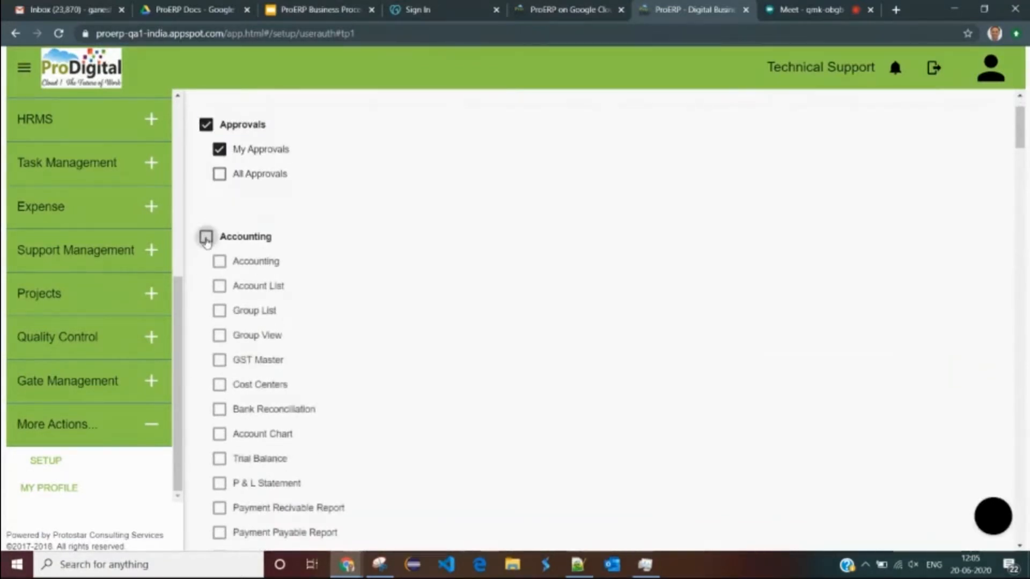
{"action": "scroll", "coordinate": [242, 285], "scroll_direction": "down", "scroll_amount": 4}
{"action": "scroll", "coordinate": [240, 285], "scroll_direction": "up", "scroll_amount": 4}
{"action": "left_click", "coordinate": [207, 239]}
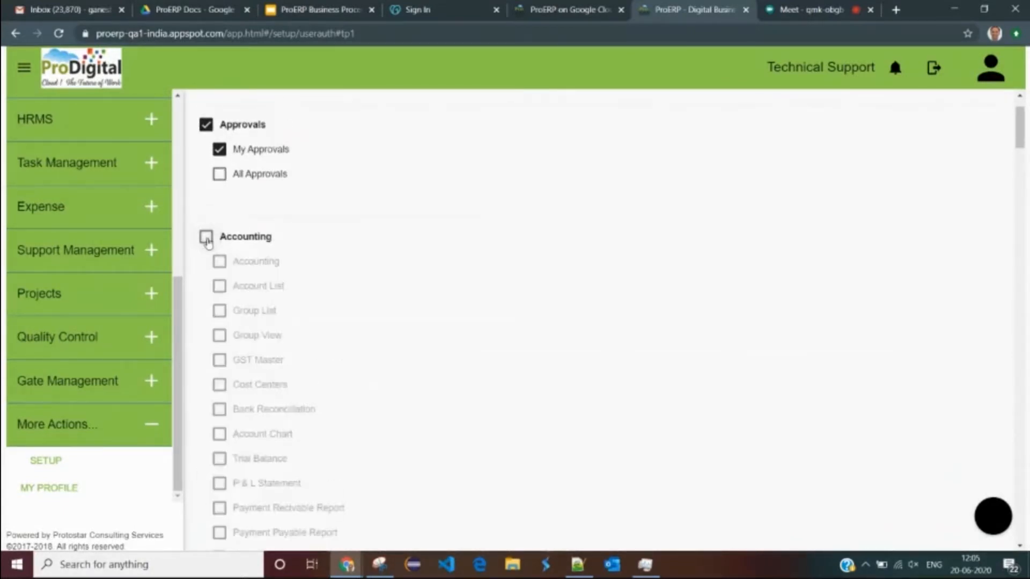
{"action": "left_click", "coordinate": [206, 237]}
{"action": "scroll", "coordinate": [216, 295], "scroll_direction": "down", "scroll_amount": 4}
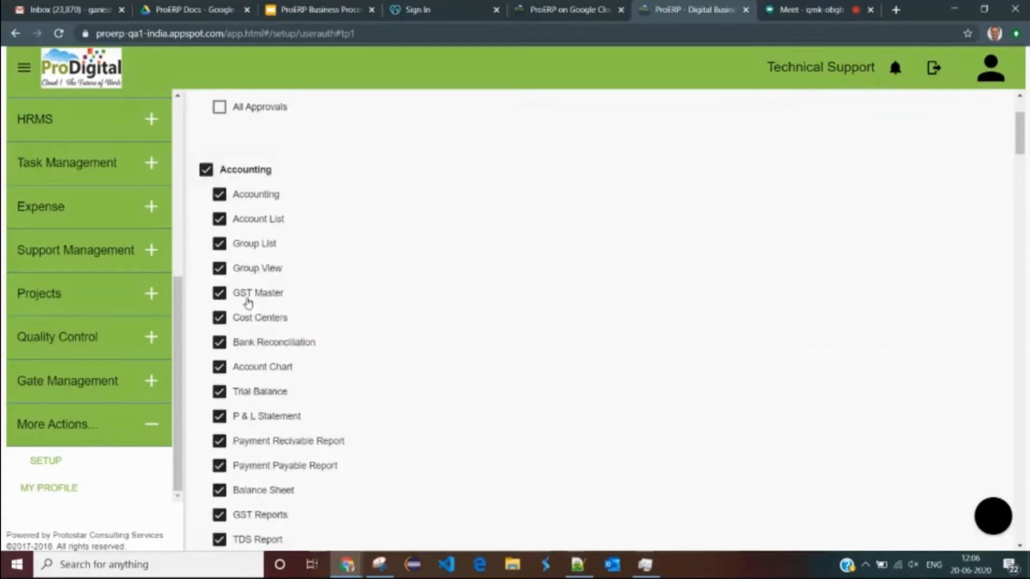
{"action": "scroll", "coordinate": [232, 461], "scroll_direction": "down", "scroll_amount": 3}
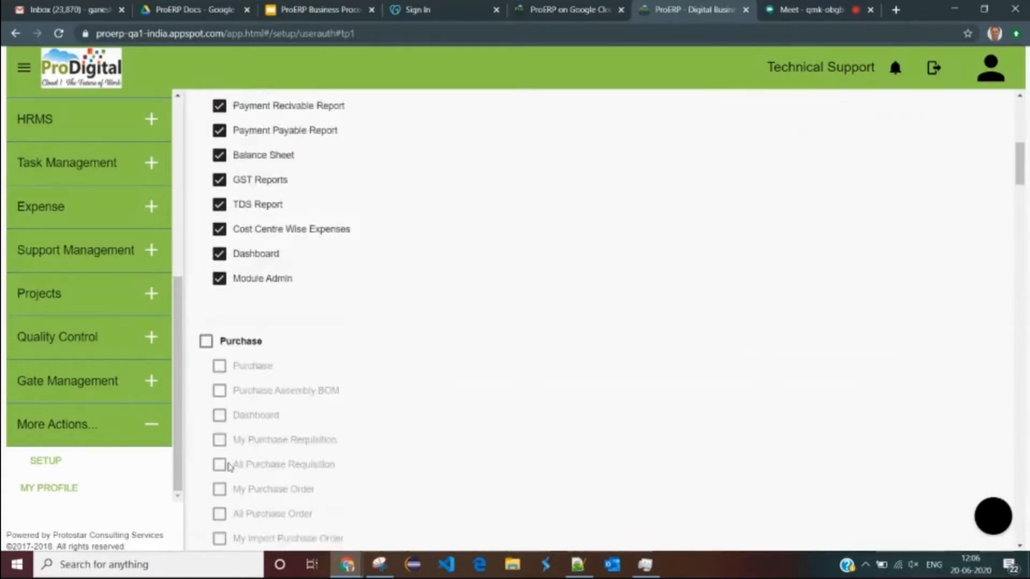
{"action": "scroll", "coordinate": [236, 387], "scroll_direction": "up", "scroll_amount": 8}
- Review the authorization page with Accounting and its sub-permissions checked
{"action": "left_click", "coordinate": [205, 143]}
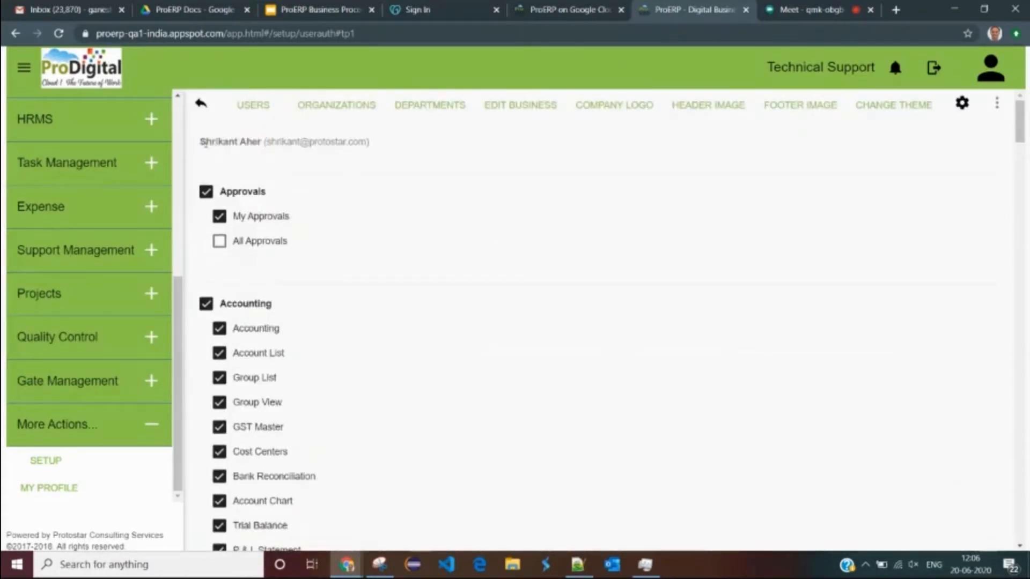
{"action": "left_click_drag", "start_coordinate": [205, 144], "coordinate": [370, 142]}
{"action": "left_click_drag", "start_coordinate": [180, 298], "coordinate": [181, 261]}
{"action": "scroll", "coordinate": [180, 262], "scroll_direction": "up", "scroll_amount": 5}
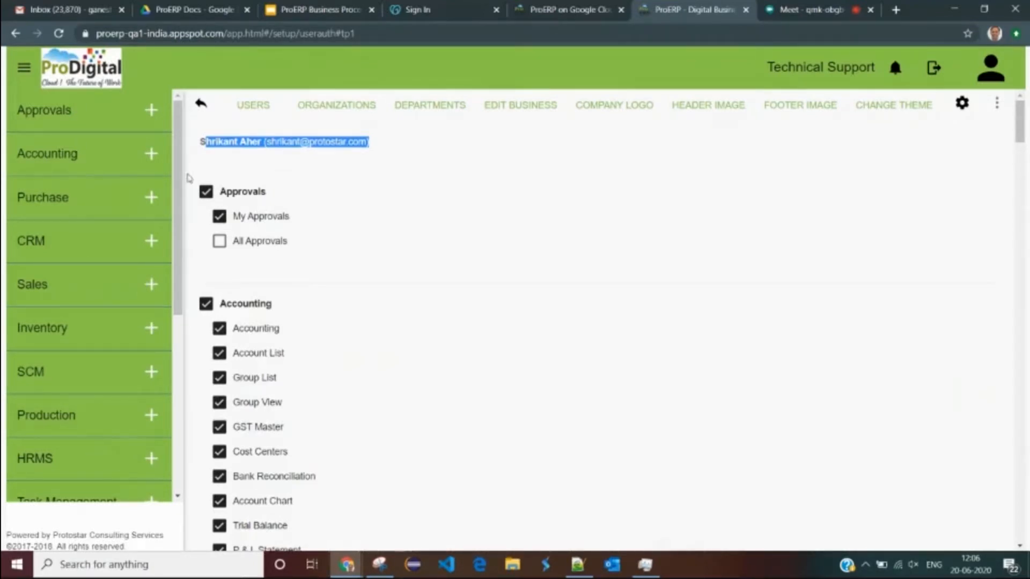
{"action": "scroll", "coordinate": [105, 230], "scroll_direction": "down", "scroll_amount": 2}
{"action": "scroll", "coordinate": [106, 230], "scroll_direction": "up", "scroll_amount": 2}
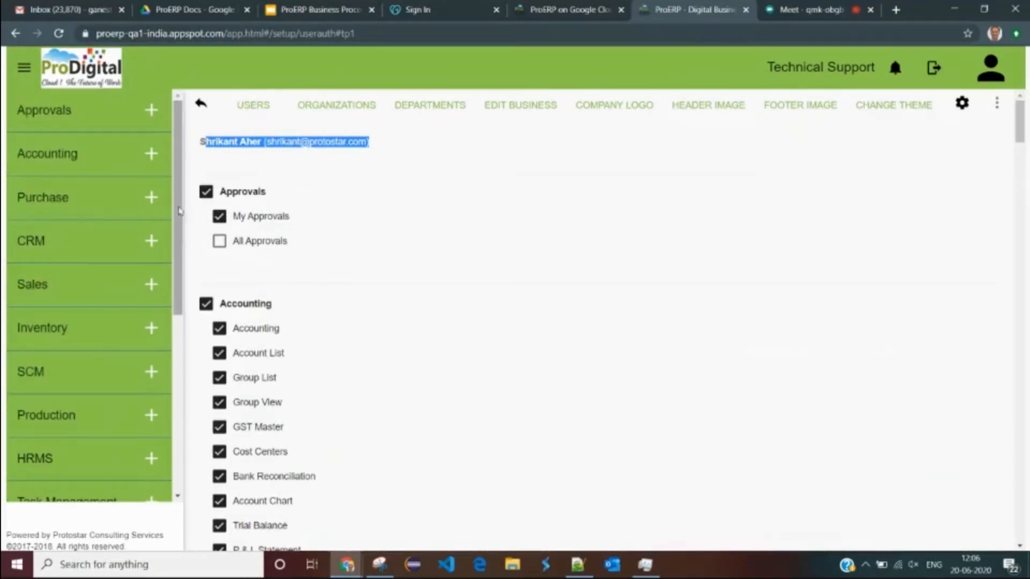
{"action": "scroll", "coordinate": [155, 256], "scroll_direction": "down", "scroll_amount": 2}
{"action": "scroll", "coordinate": [155, 256], "scroll_direction": "up", "scroll_amount": 2}
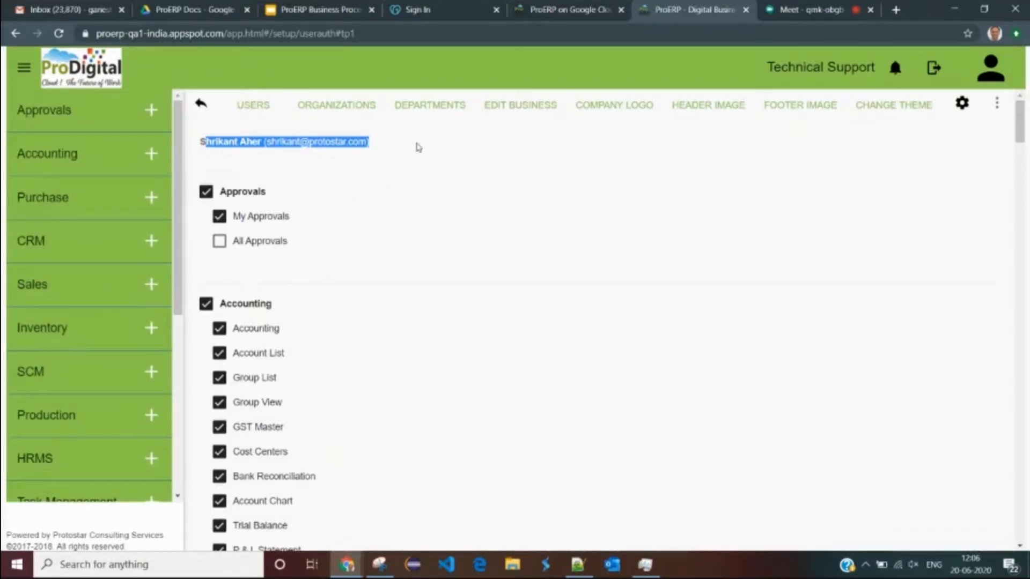
- Leave the permissions page and go to Inventory > Stock
{"action": "left_click", "coordinate": [615, 107]}
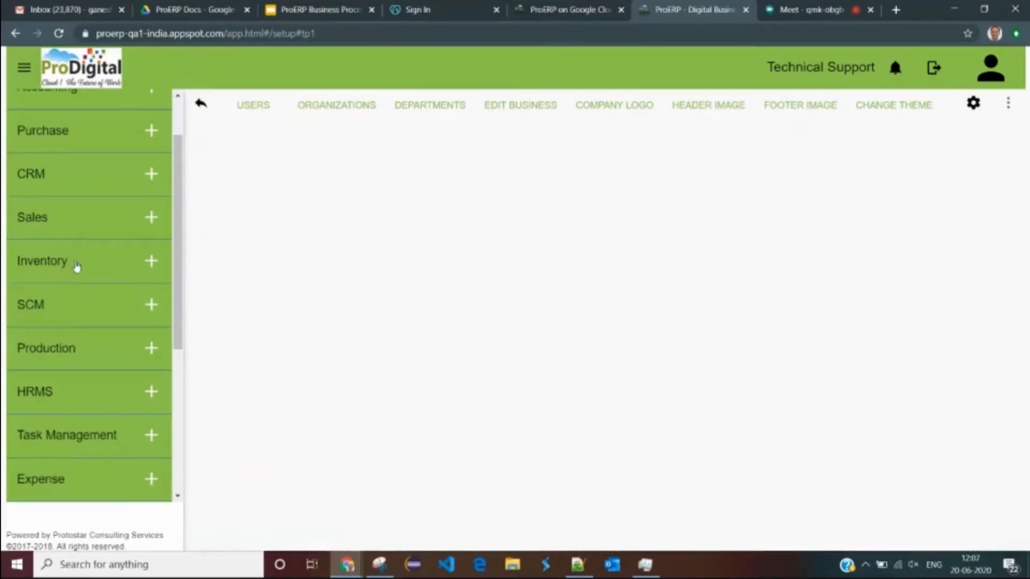
{"action": "left_click", "coordinate": [55, 264]}
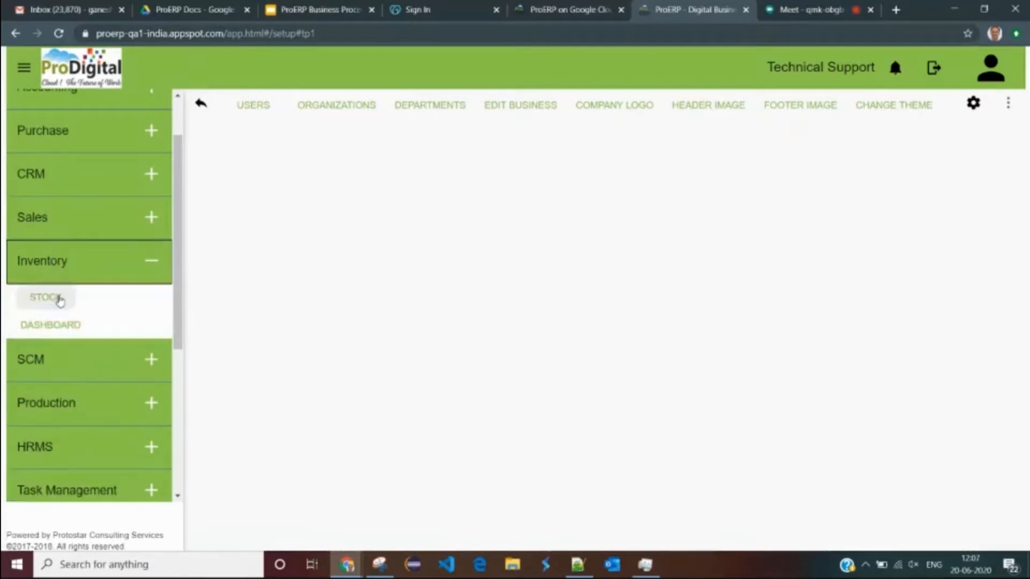
{"action": "left_click", "coordinate": [62, 298]}
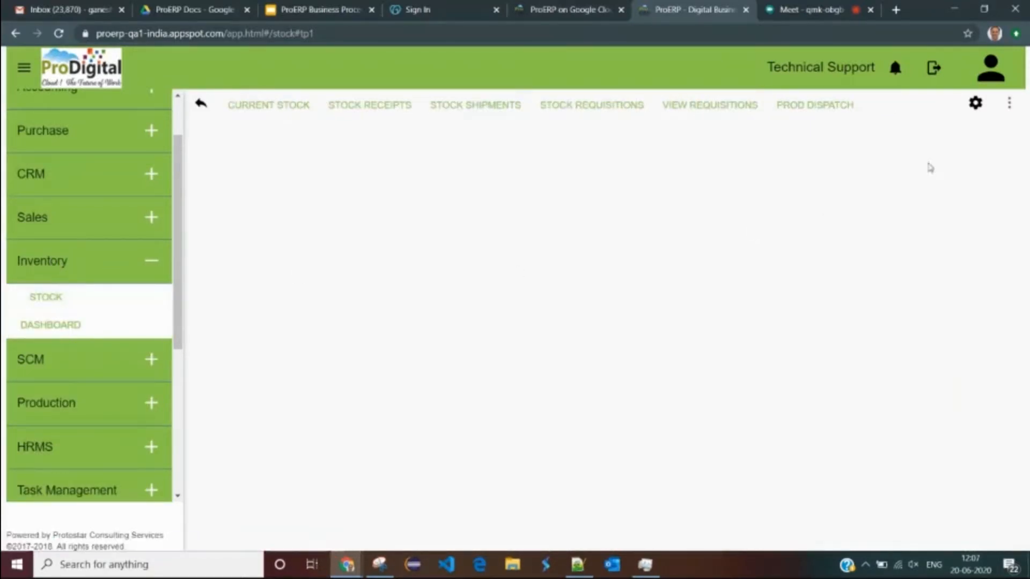
- Open Item Type Master from the More Actions panel
{"action": "left_click", "coordinate": [1009, 105]}
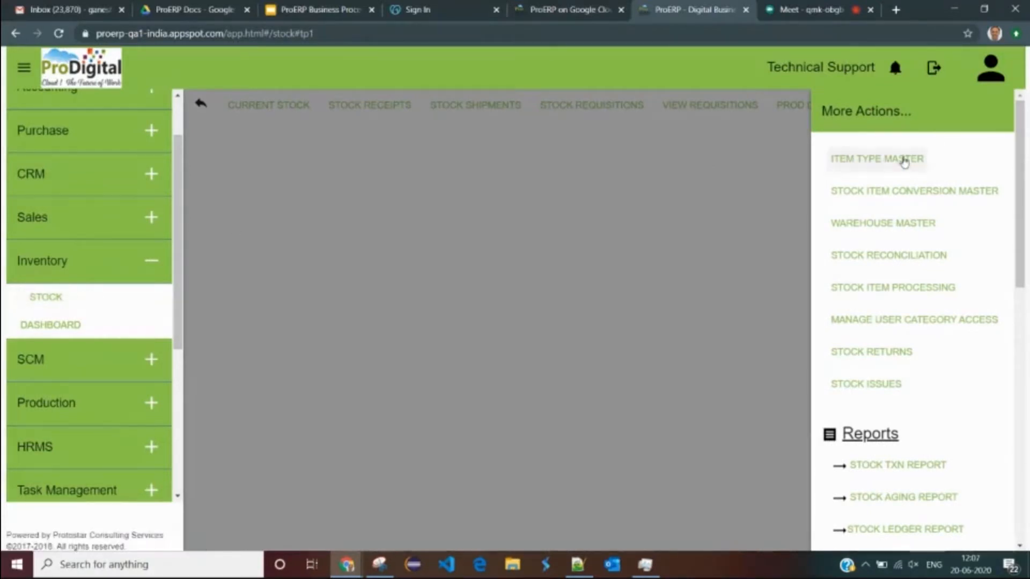
{"action": "left_click", "coordinate": [793, 163]}
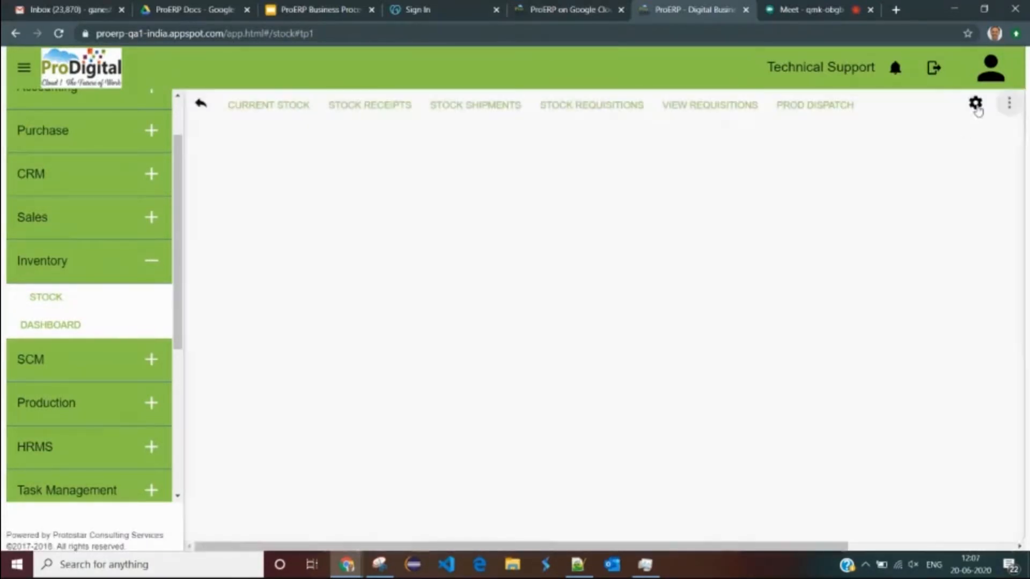
{"action": "left_click", "coordinate": [1010, 104]}
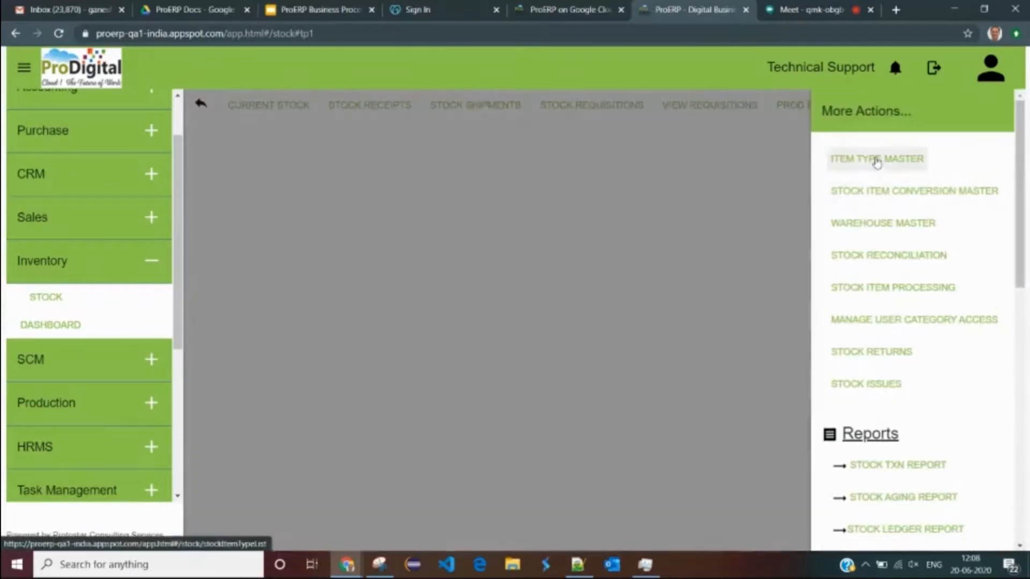
{"action": "left_click", "coordinate": [877, 162]}
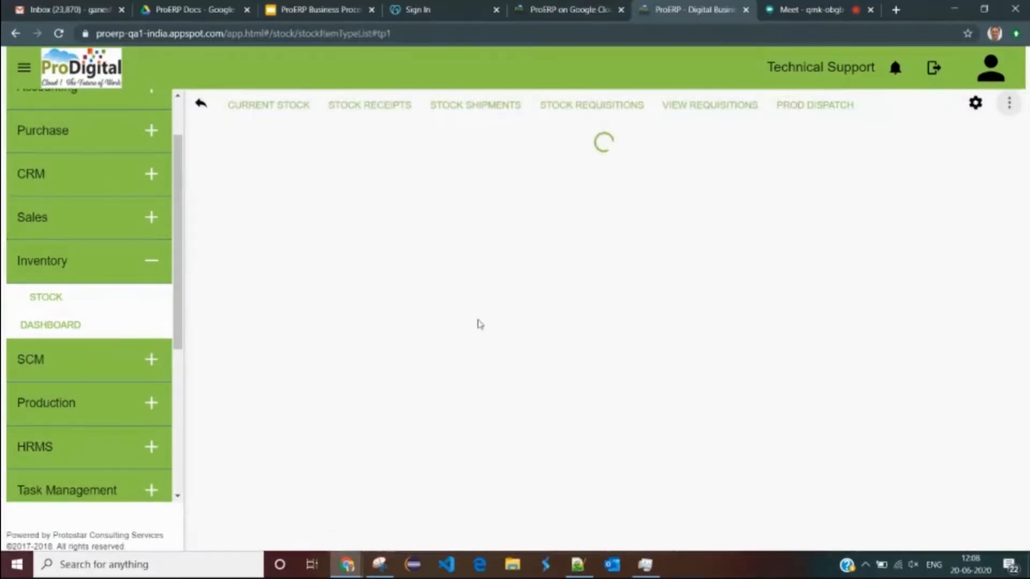
{"action": "left_click_drag", "start_coordinate": [231, 225], "coordinate": [264, 225]}
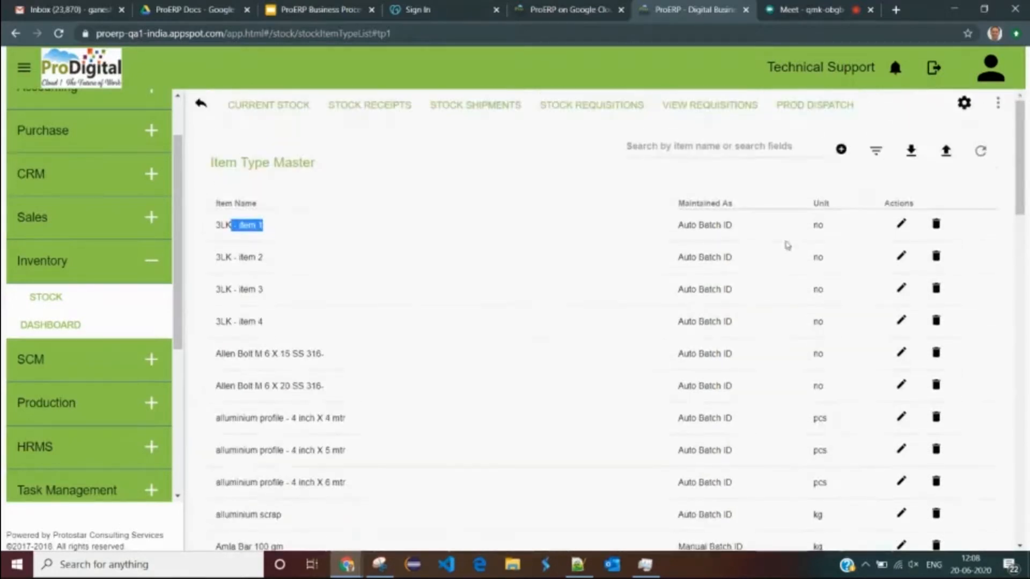
{"action": "left_click", "coordinate": [842, 151]}
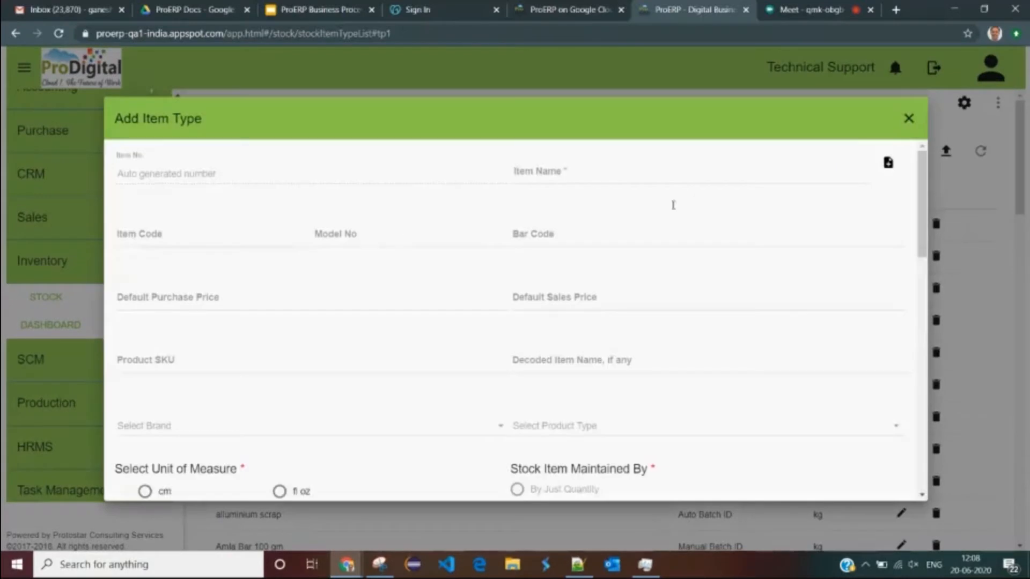
{"action": "left_click", "coordinate": [594, 177]}
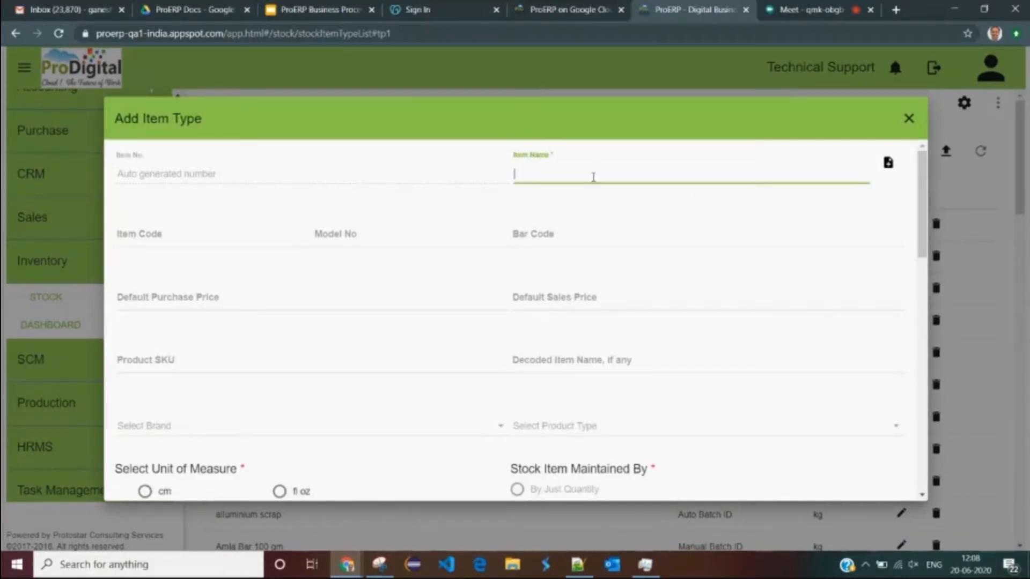
{"action": "left_click", "coordinate": [211, 239]}
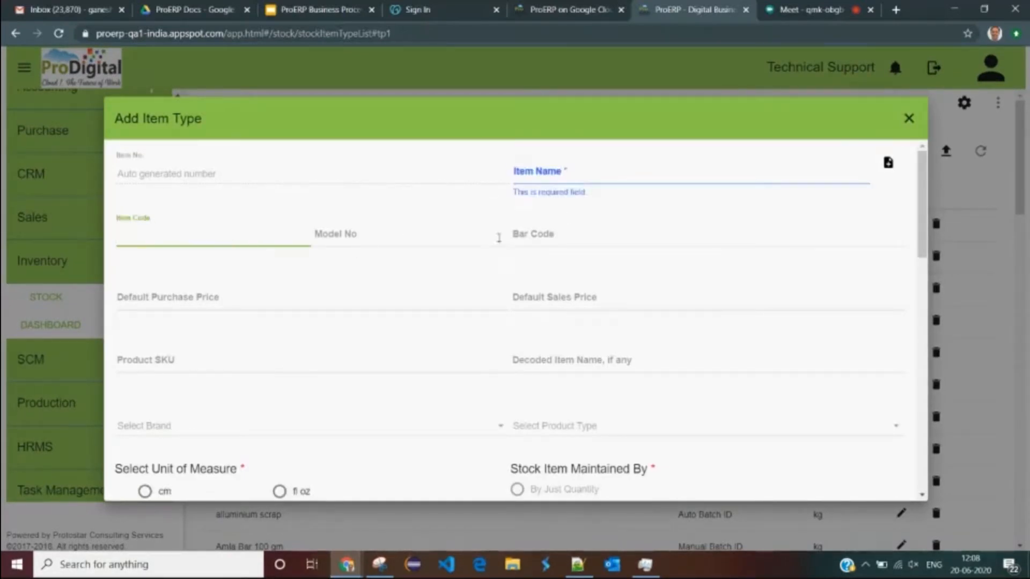
{"action": "left_click", "coordinate": [563, 236]}
{"action": "left_click", "coordinate": [565, 264]}
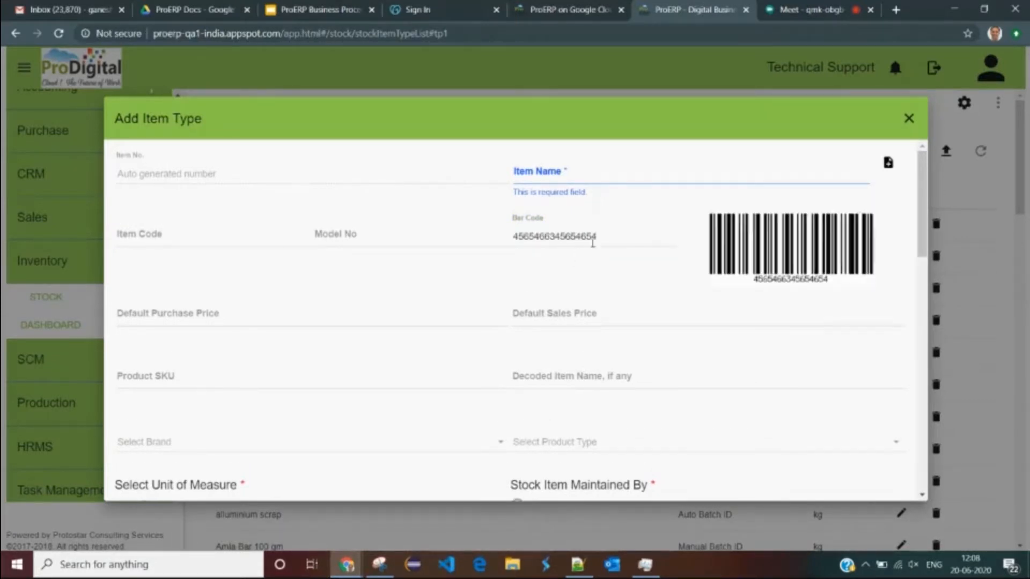
- Choose kg as the unit of measure and review the rest of the form
{"action": "scroll", "coordinate": [483, 263], "scroll_direction": "down", "scroll_amount": 1}
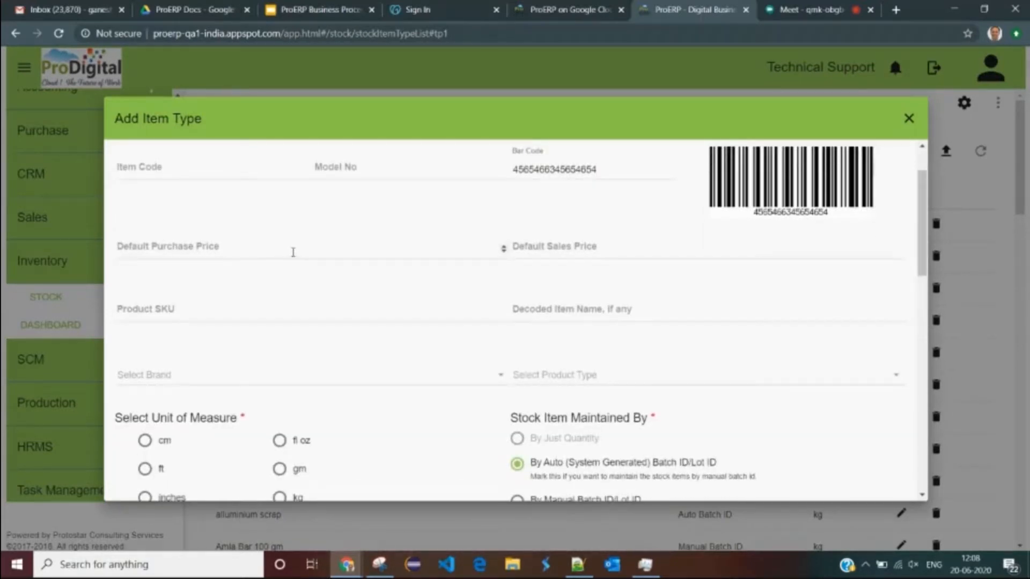
{"action": "scroll", "coordinate": [340, 363], "scroll_direction": "down", "scroll_amount": 3}
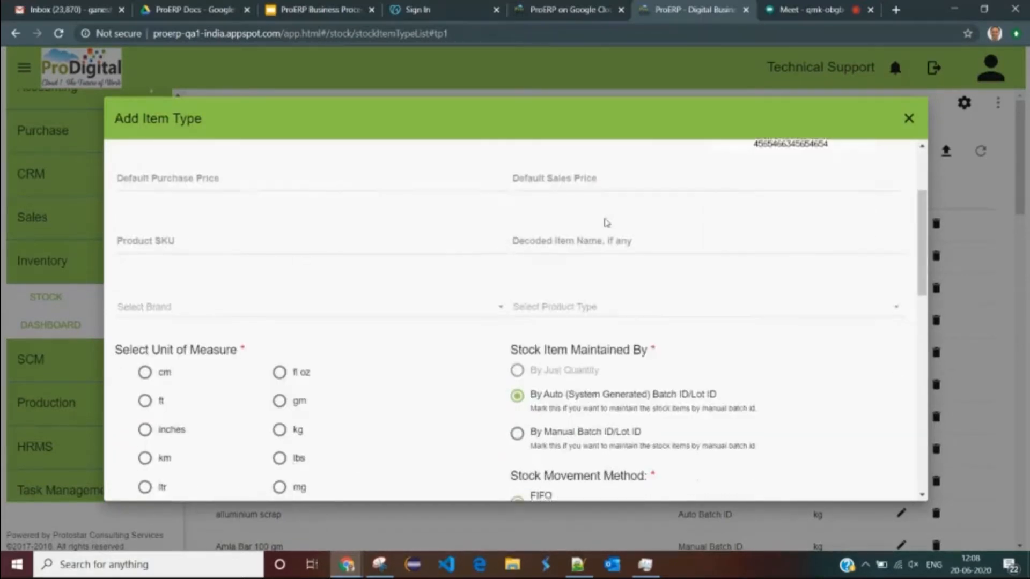
{"action": "scroll", "coordinate": [321, 377], "scroll_direction": "down", "scroll_amount": 2}
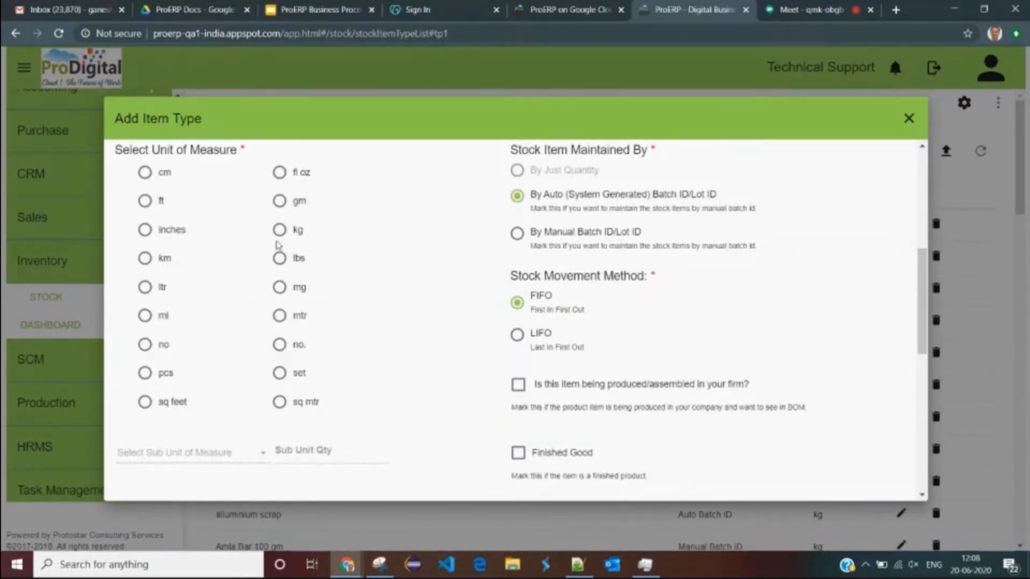
{"action": "left_click", "coordinate": [278, 230]}
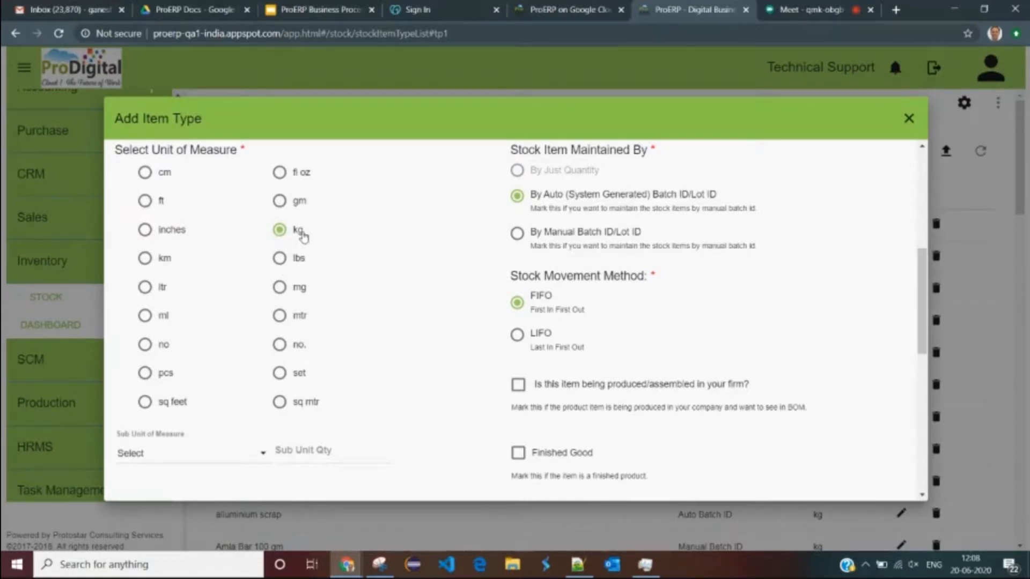
{"action": "scroll", "coordinate": [376, 255], "scroll_direction": "up", "scroll_amount": 2}
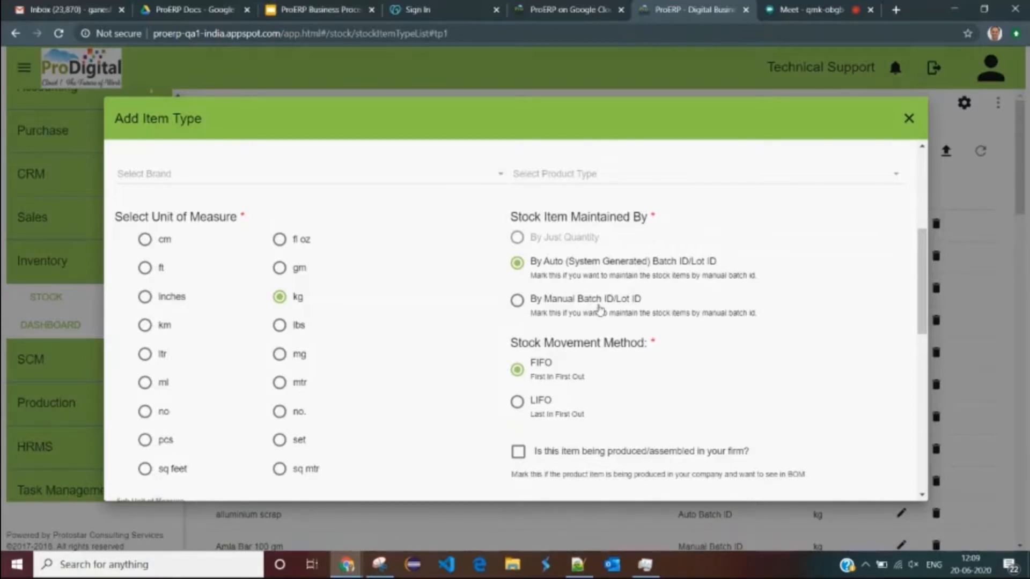
{"action": "scroll", "coordinate": [599, 310], "scroll_direction": "down", "scroll_amount": 1}
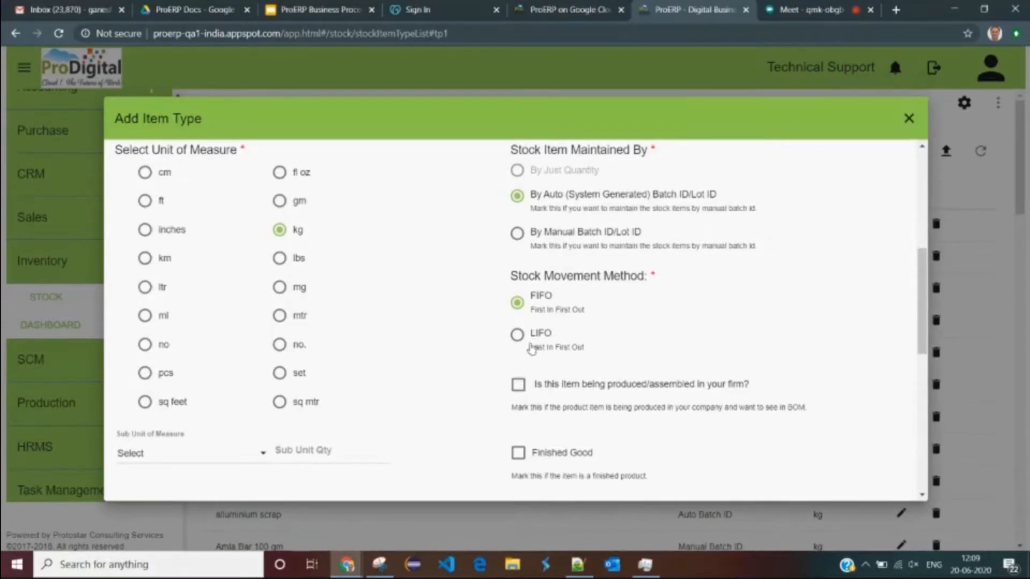
{"action": "scroll", "coordinate": [573, 321], "scroll_direction": "down", "scroll_amount": 1}
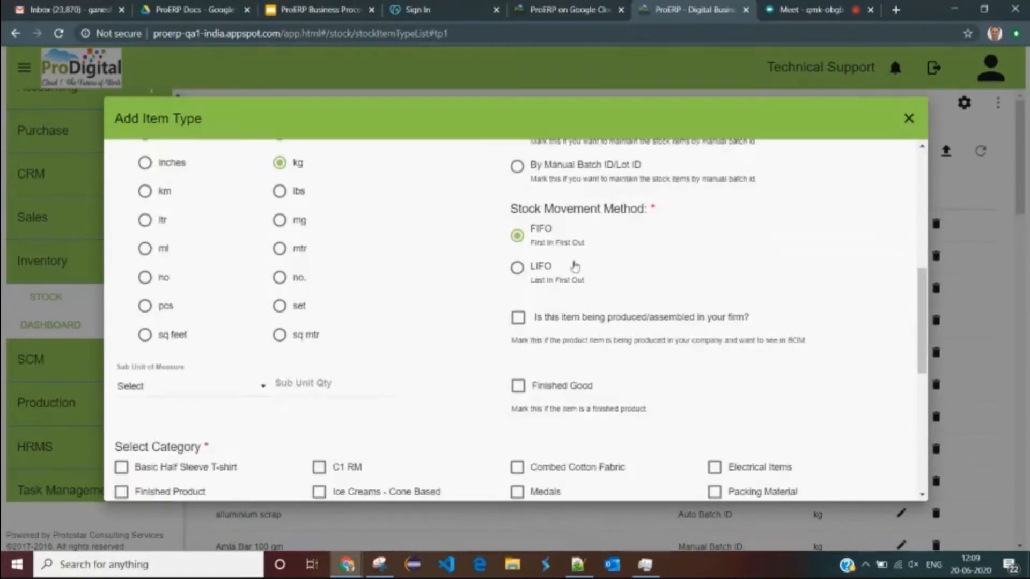
- Put the new item in the Raw Material and Electrical Items categories
{"action": "scroll", "coordinate": [577, 309], "scroll_direction": "down", "scroll_amount": 1}
{"action": "scroll", "coordinate": [545, 266], "scroll_direction": "down", "scroll_amount": 2}
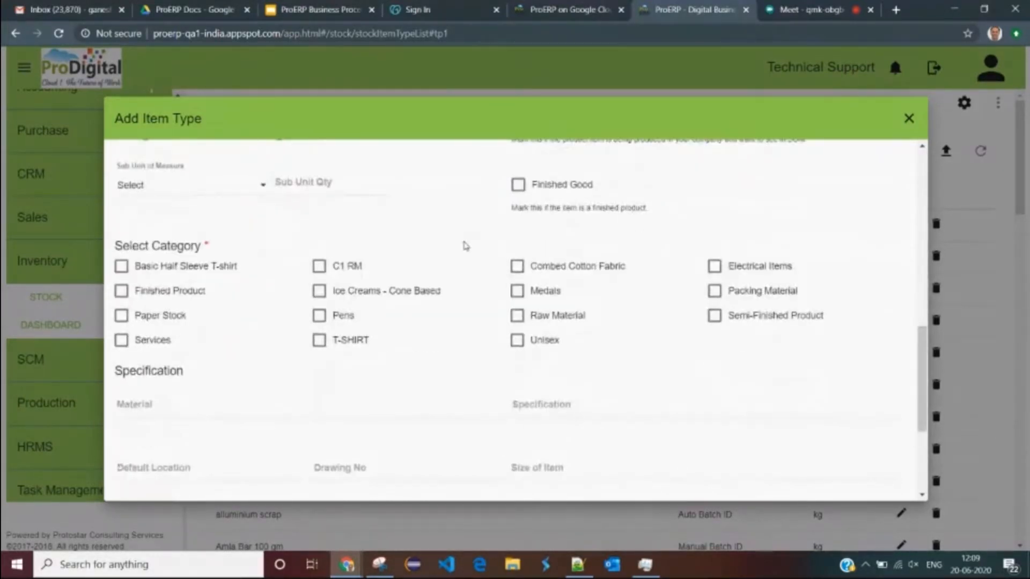
{"action": "scroll", "coordinate": [456, 247], "scroll_direction": "down", "scroll_amount": 2}
{"action": "scroll", "coordinate": [343, 244], "scroll_direction": "up", "scroll_amount": 1}
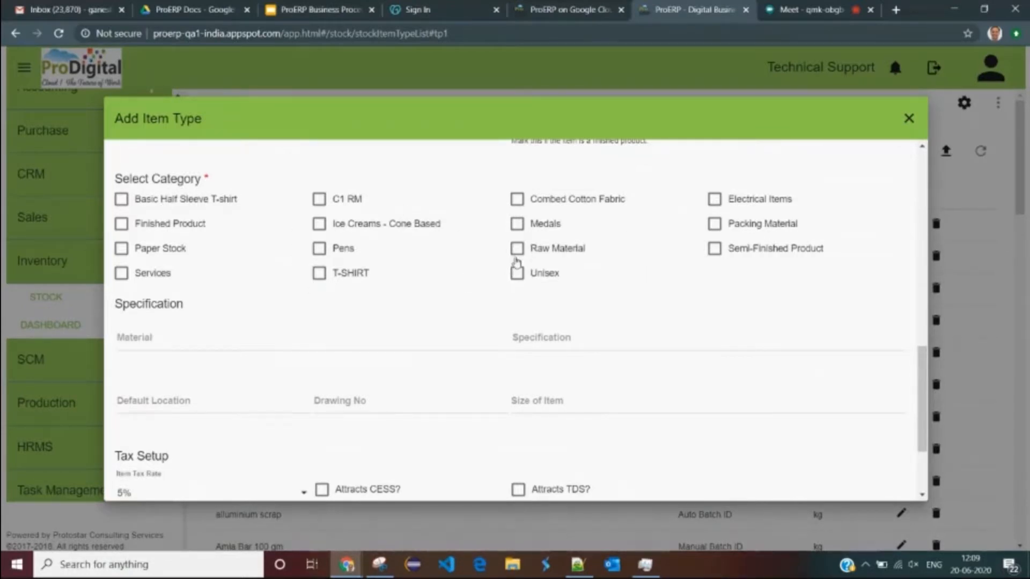
{"action": "left_click", "coordinate": [517, 252]}
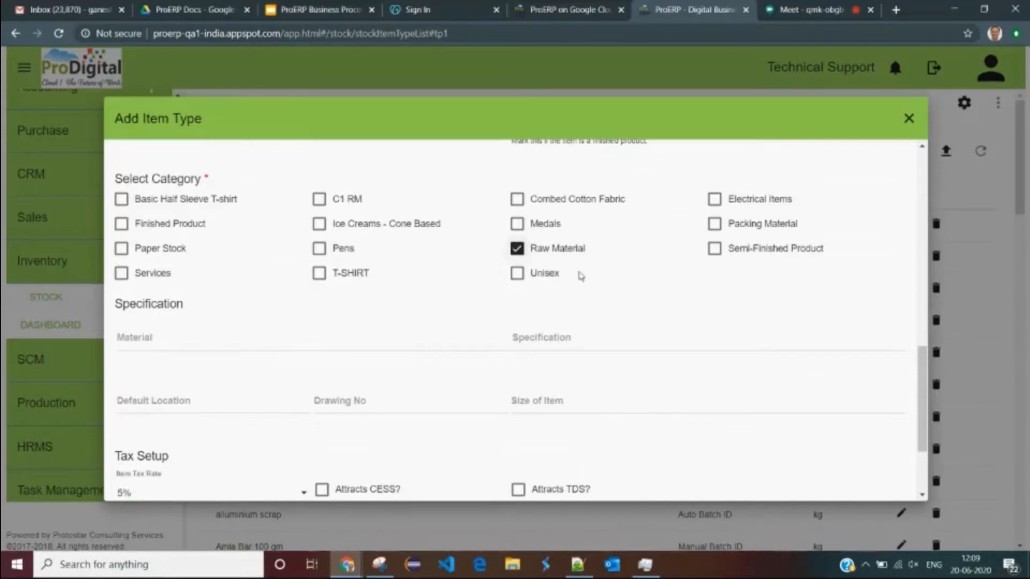
{"action": "left_click", "coordinate": [715, 202]}
{"action": "scroll", "coordinate": [515, 210], "scroll_direction": "down", "scroll_amount": 3}
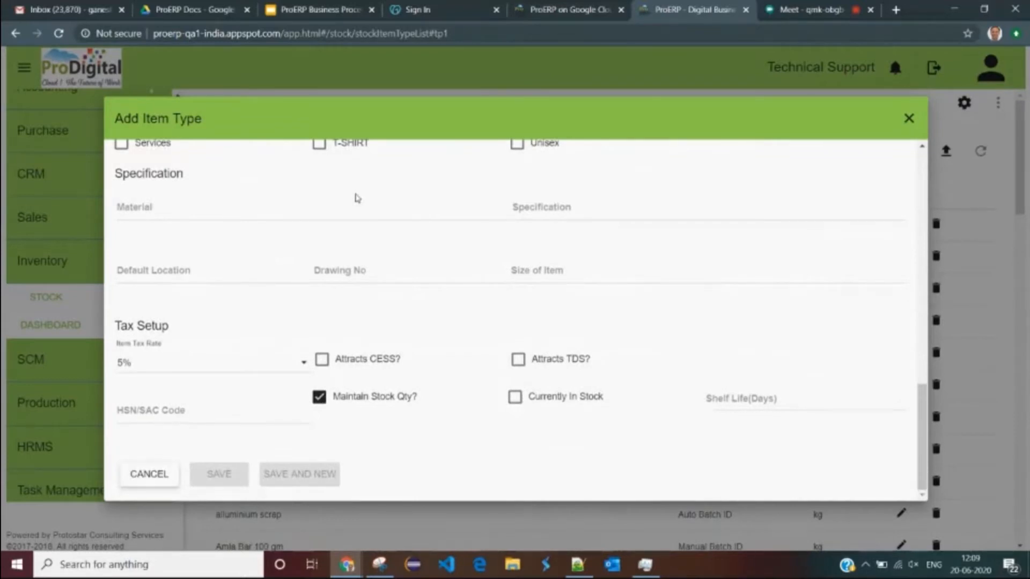
{"action": "left_click_drag", "start_coordinate": [115, 172], "coordinate": [178, 173]}
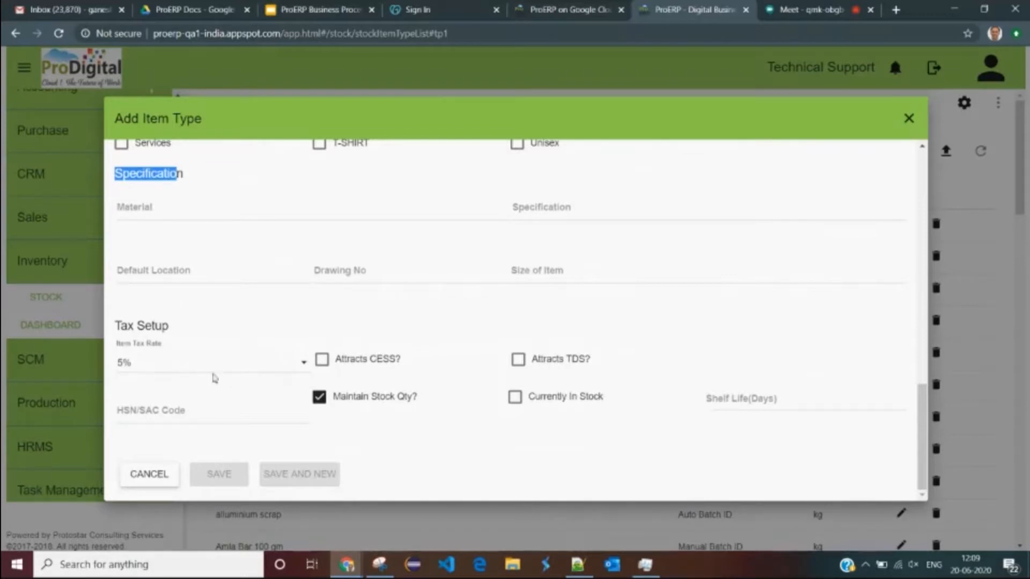
- In Tax Setup, keep 5% item tax, leave TDS off and keep stock quantity maintained
{"action": "left_click", "coordinate": [198, 370]}
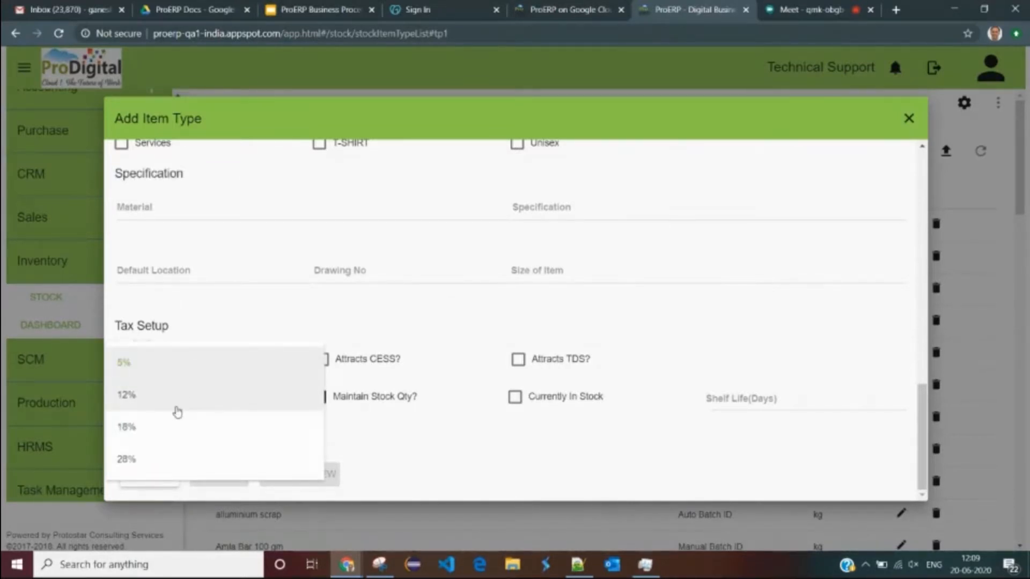
{"action": "left_click", "coordinate": [188, 362]}
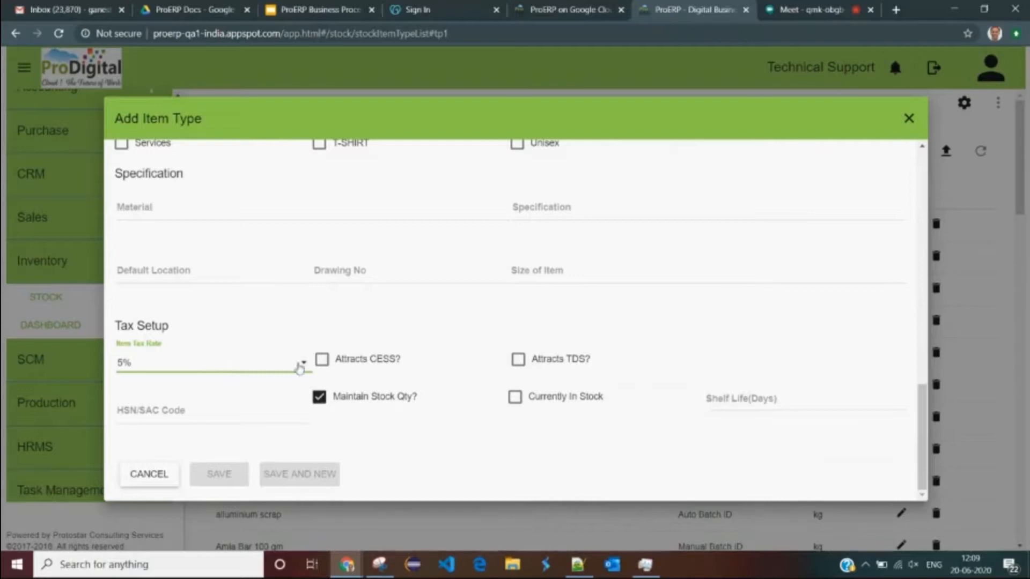
{"action": "left_click", "coordinate": [519, 360]}
{"action": "left_click", "coordinate": [658, 362]}
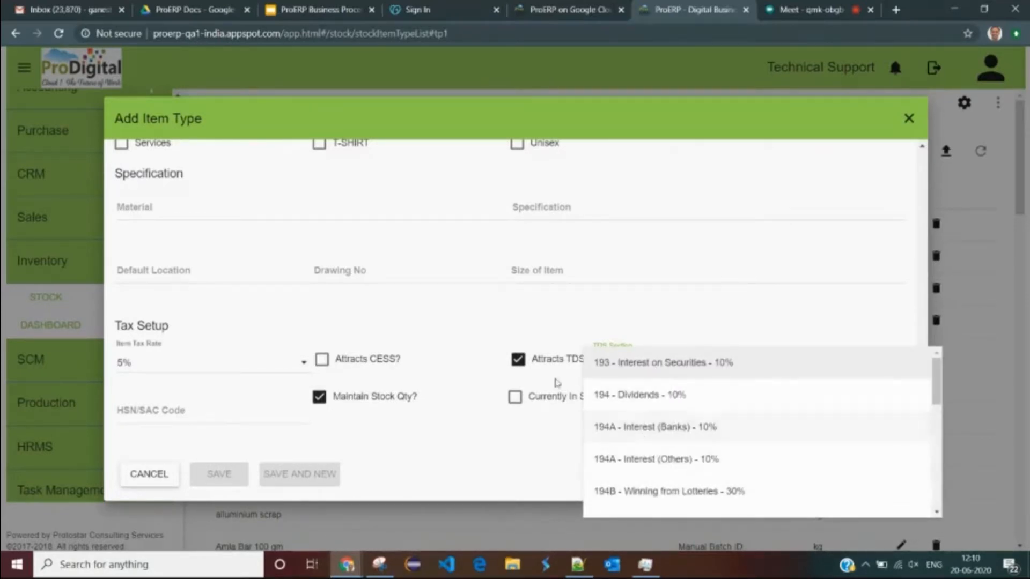
{"action": "left_click", "coordinate": [525, 365]}
{"action": "left_click", "coordinate": [524, 365]}
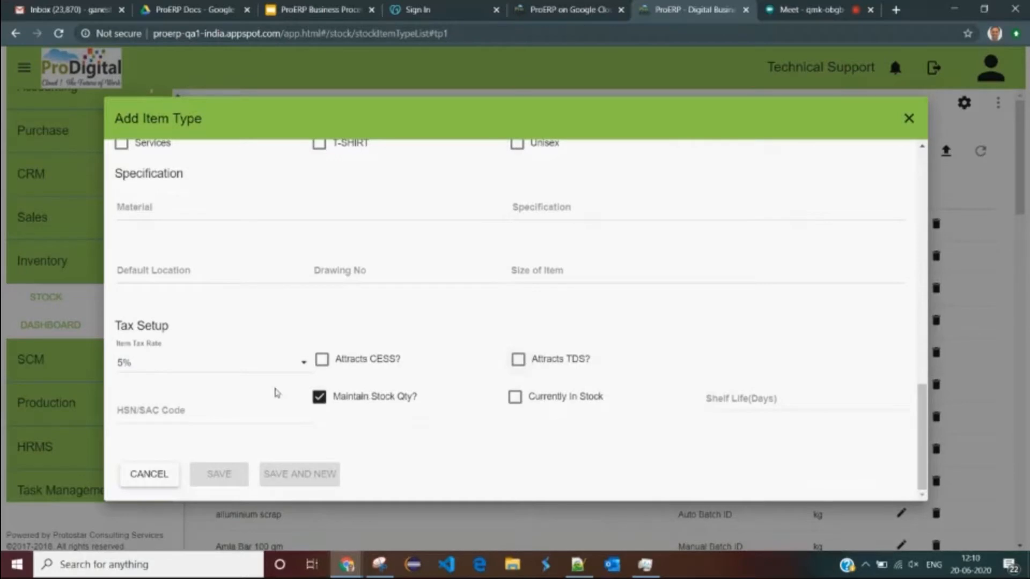
{"action": "left_click", "coordinate": [218, 412]}
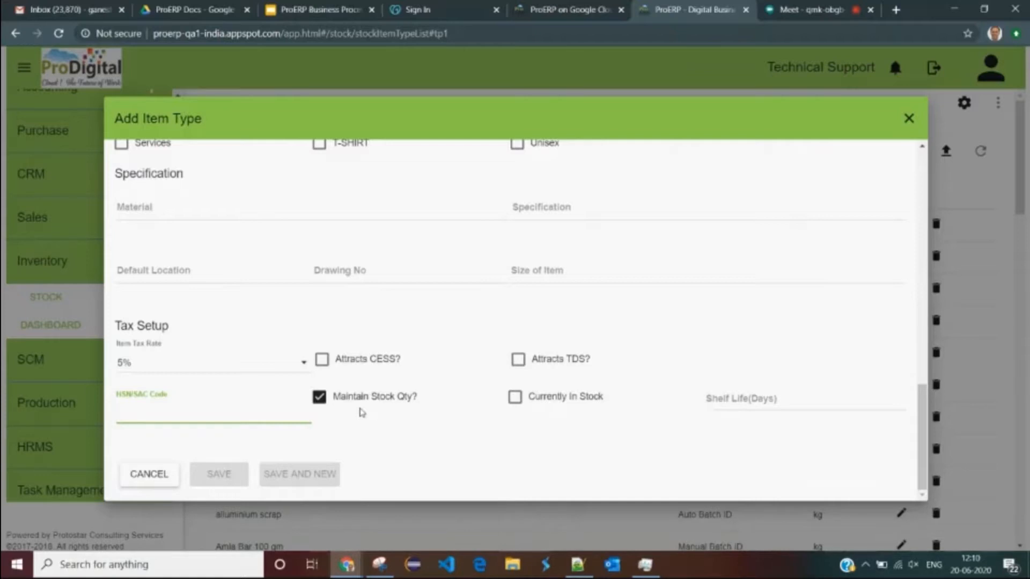
{"action": "left_click", "coordinate": [319, 397]}
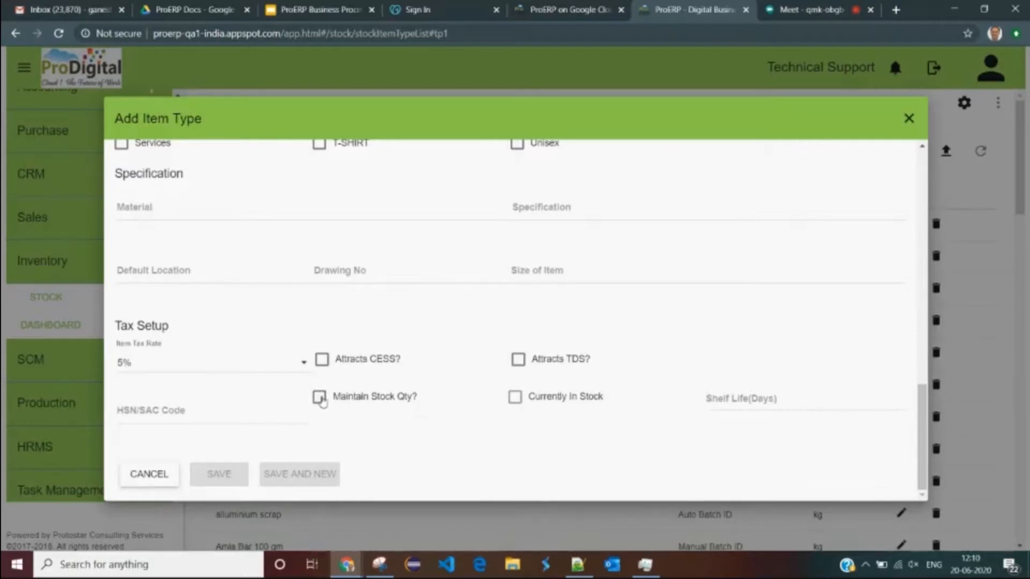
{"action": "left_click", "coordinate": [320, 399]}
- Cancel and close the Add Item Type form without saving
{"action": "scroll", "coordinate": [370, 375], "scroll_direction": "up", "scroll_amount": 5}
{"action": "scroll", "coordinate": [372, 372], "scroll_direction": "down", "scroll_amount": 5}
{"action": "left_click", "coordinate": [151, 479]}
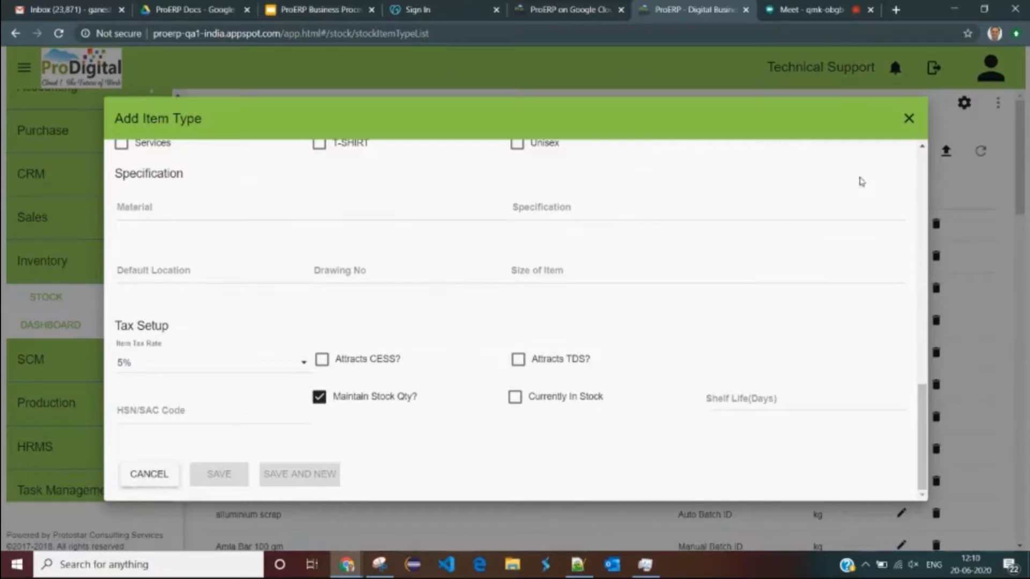
{"action": "left_click", "coordinate": [911, 119]}
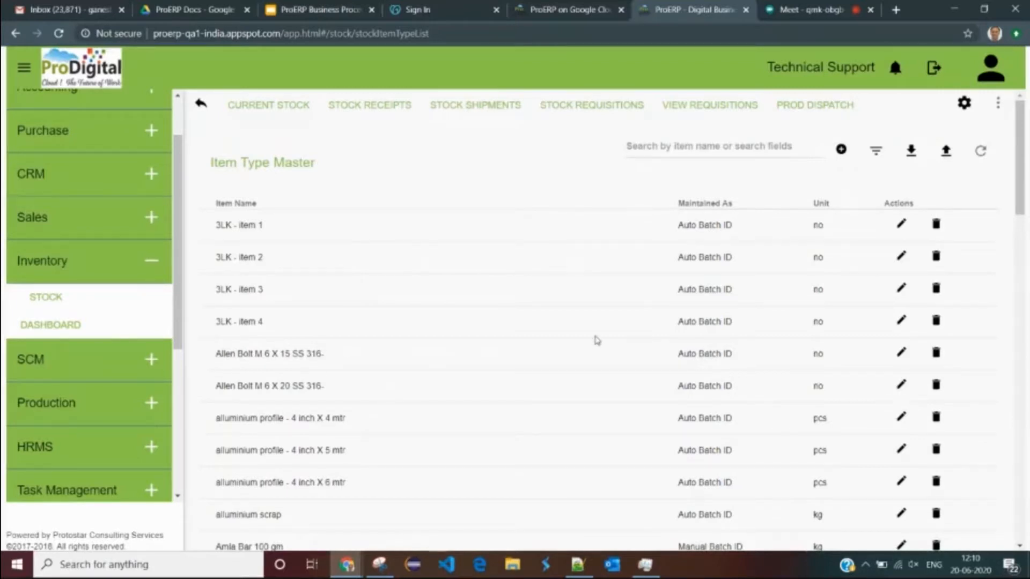
- Browse the Item Type Master list, then open Stock Settings
{"action": "scroll", "coordinate": [594, 340], "scroll_direction": "down", "scroll_amount": 10}
{"action": "scroll", "coordinate": [594, 340], "scroll_direction": "down", "scroll_amount": 10}
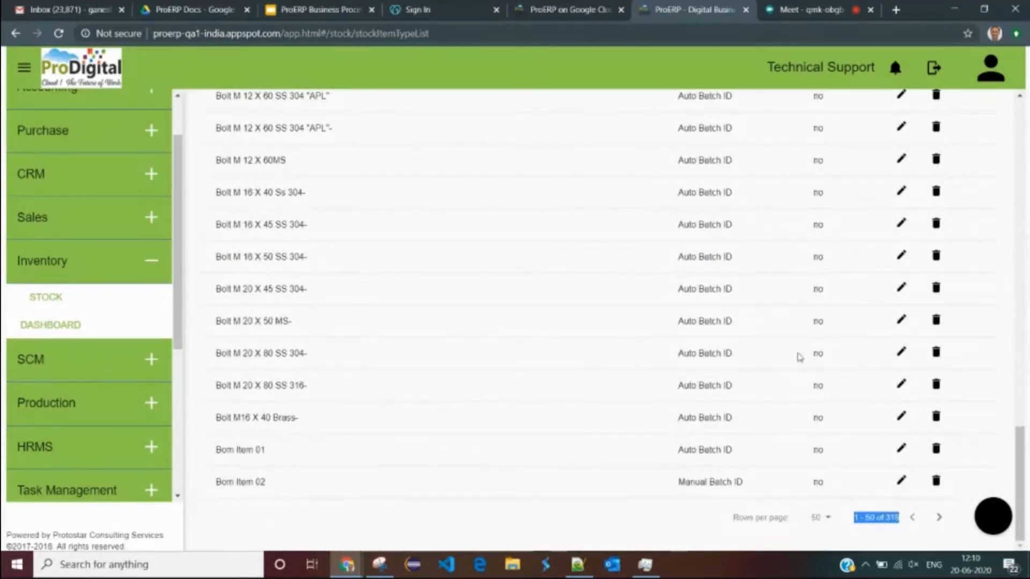
{"action": "scroll", "coordinate": [805, 301], "scroll_direction": "up", "scroll_amount": 20}
{"action": "scroll", "coordinate": [811, 233], "scroll_direction": "up", "scroll_amount": 2}
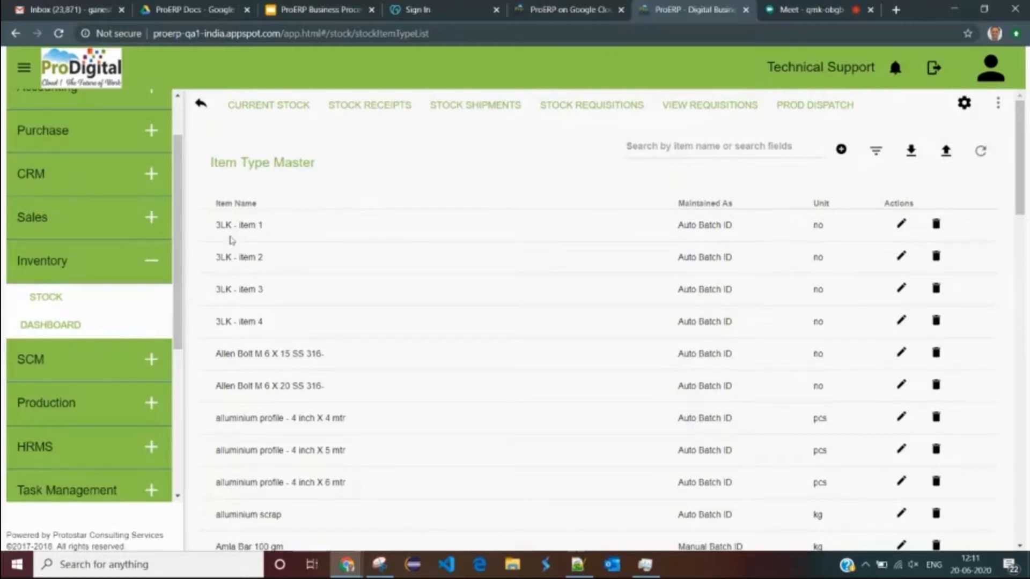
{"action": "left_click_drag", "start_coordinate": [214, 227], "coordinate": [304, 269]}
{"action": "left_click", "coordinate": [327, 266]}
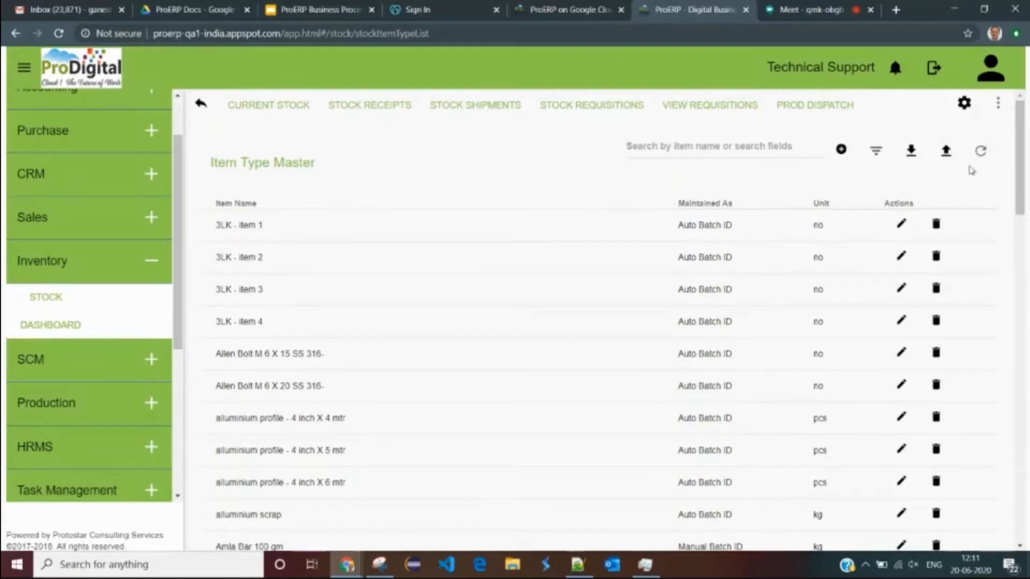
{"action": "left_click", "coordinate": [965, 106]}
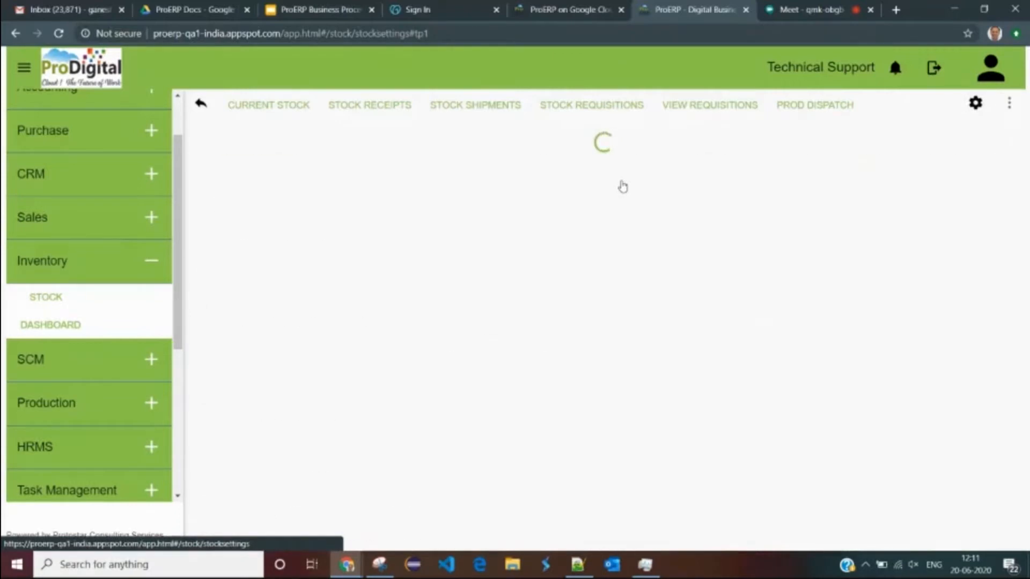
- View Item Units, then the Categories list with C1 RM, Electrical Items and Finished Product
{"action": "left_click", "coordinate": [375, 159]}
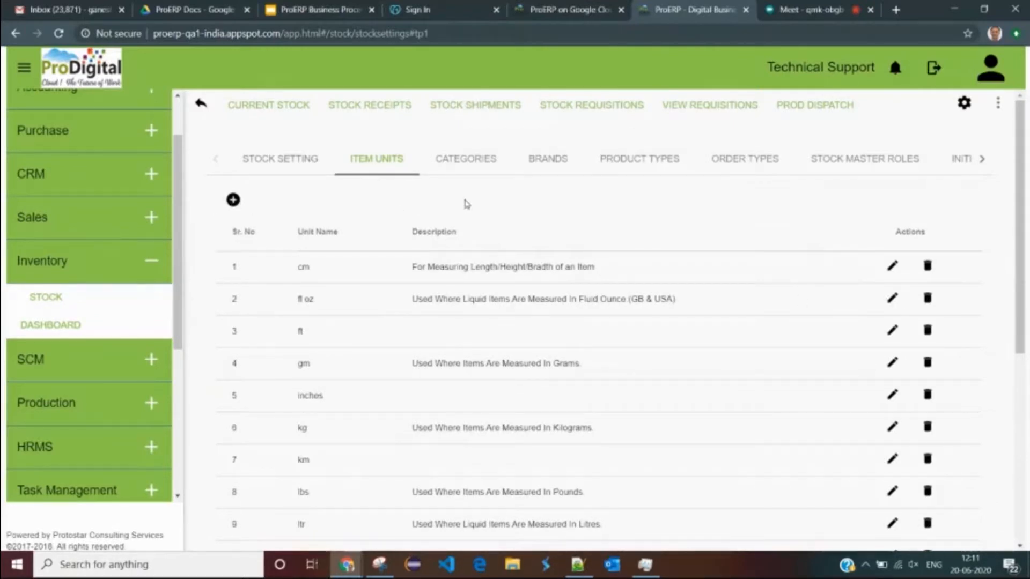
{"action": "left_click", "coordinate": [467, 165]}
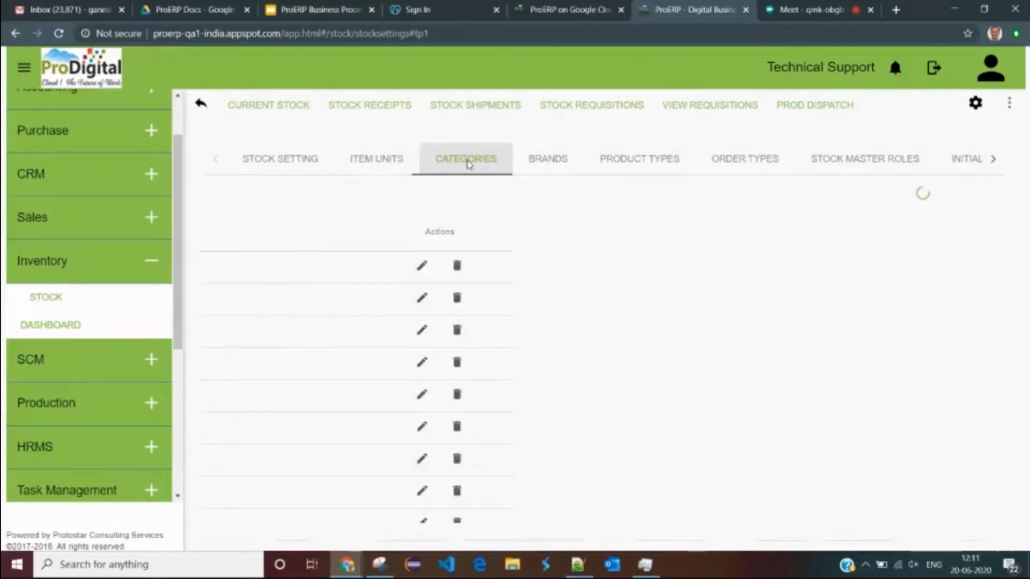
{"action": "left_click_drag", "start_coordinate": [303, 298], "coordinate": [353, 301]}
{"action": "left_click_drag", "start_coordinate": [311, 400], "coordinate": [348, 397]}
{"action": "left_click_drag", "start_coordinate": [300, 365], "coordinate": [378, 365]}
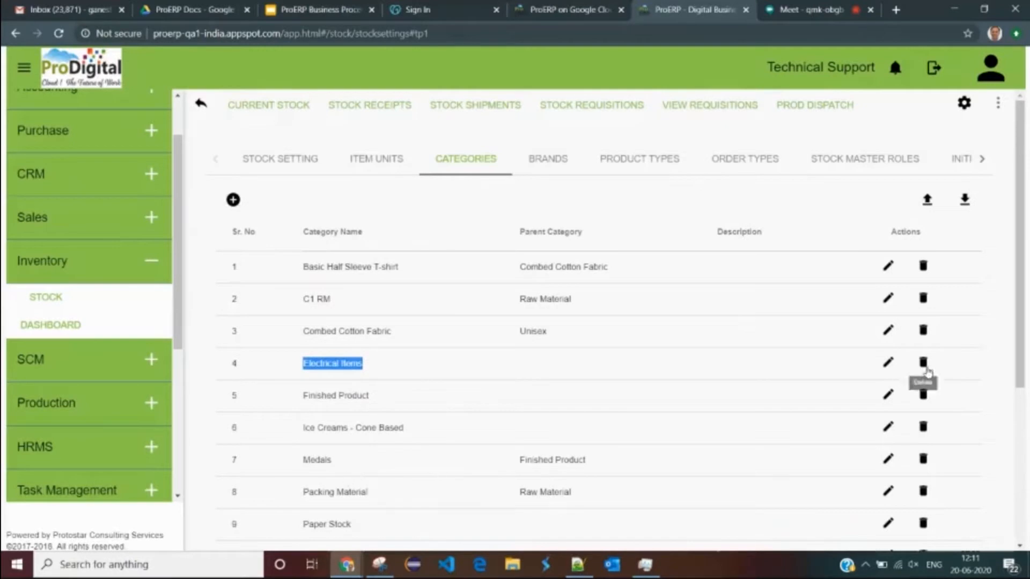
- Open the Electrical Items category for editing and cancel without changes
{"action": "left_click", "coordinate": [886, 363]}
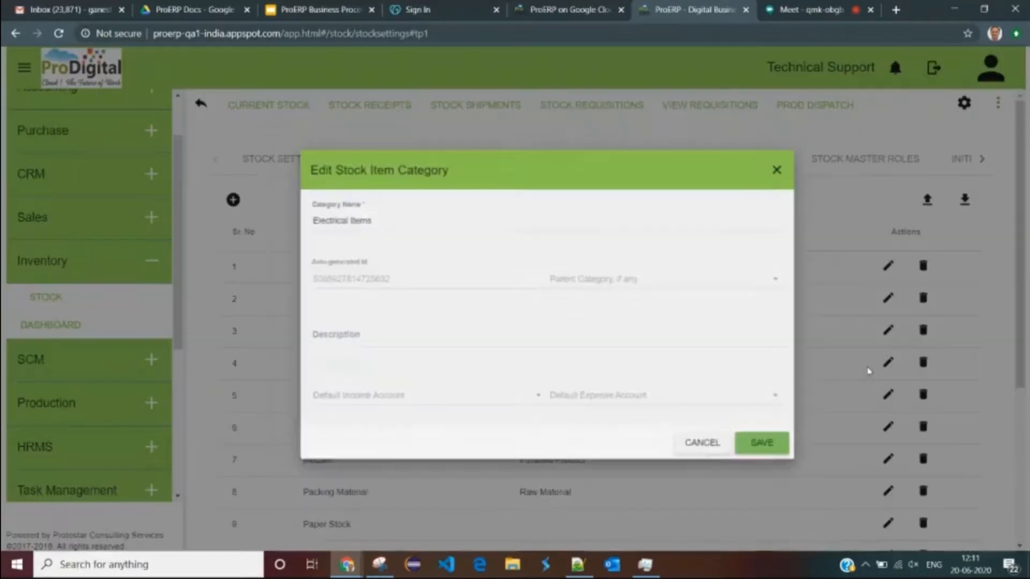
{"action": "left_click", "coordinate": [334, 205]}
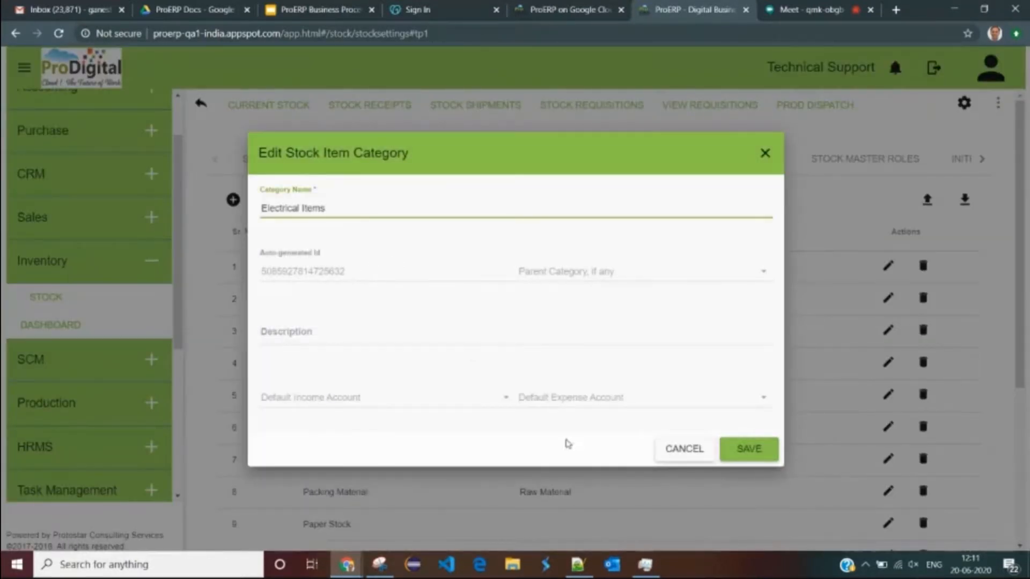
{"action": "left_click", "coordinate": [670, 451]}
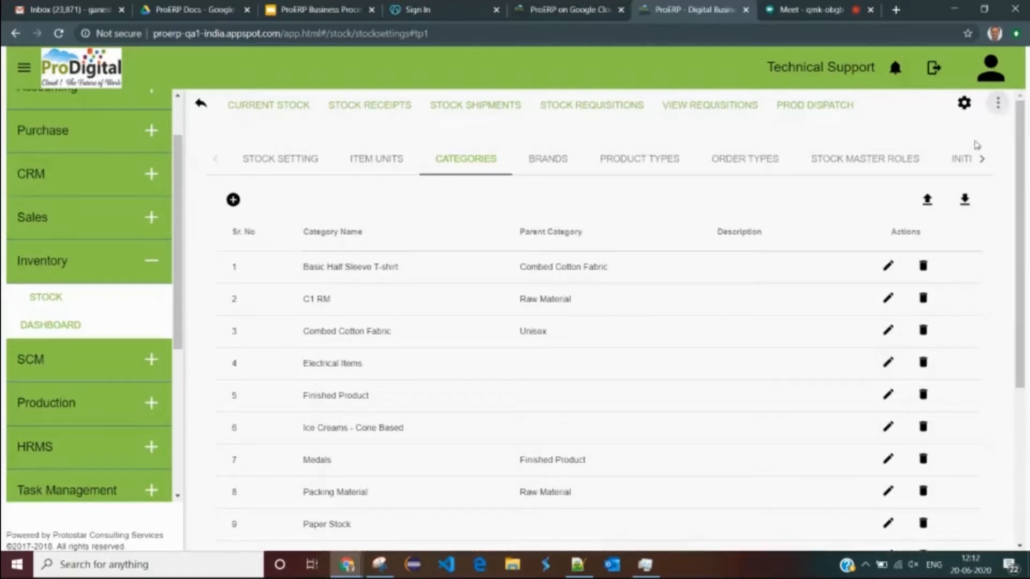
- Go to Warehouse Master via More Actions and start a new warehouse
{"action": "left_click", "coordinate": [998, 103]}
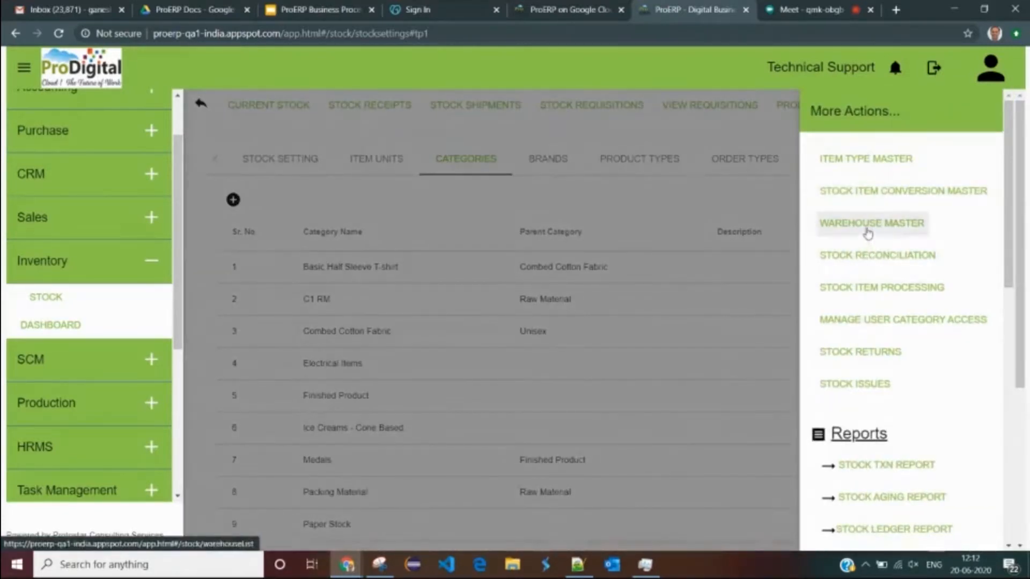
{"action": "left_click", "coordinate": [870, 224]}
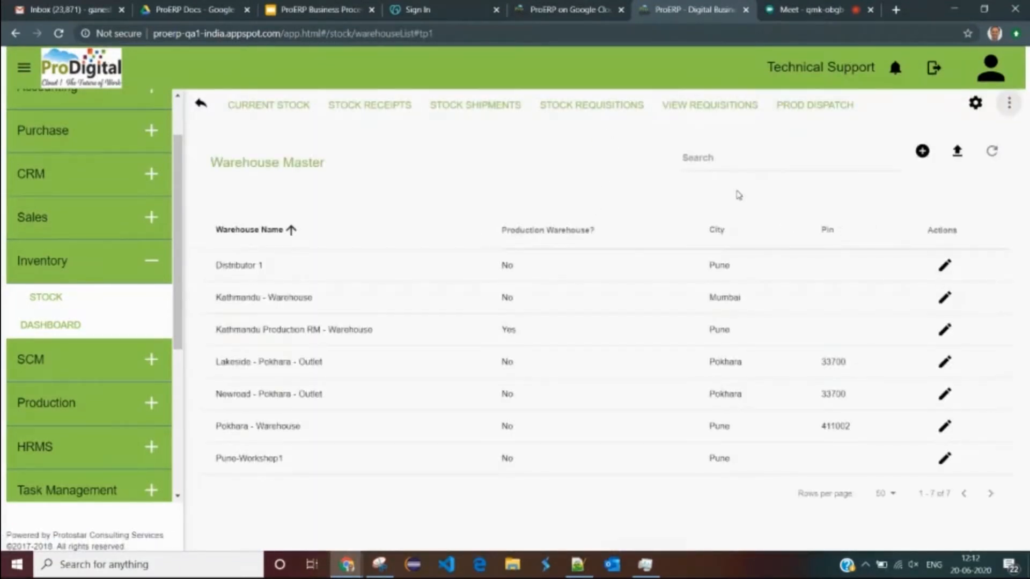
{"action": "left_click", "coordinate": [1011, 105]}
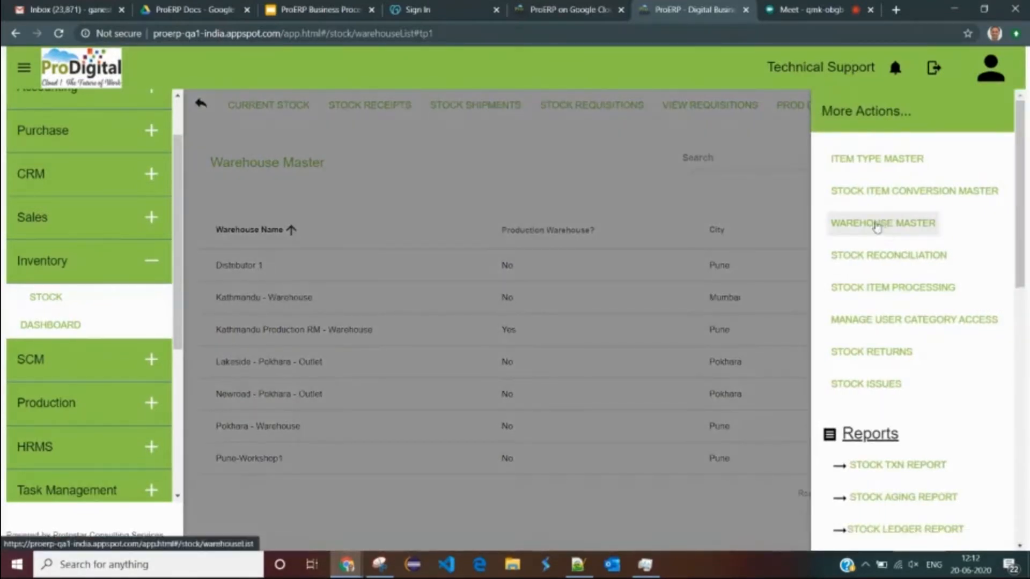
{"action": "left_click", "coordinate": [344, 284]}
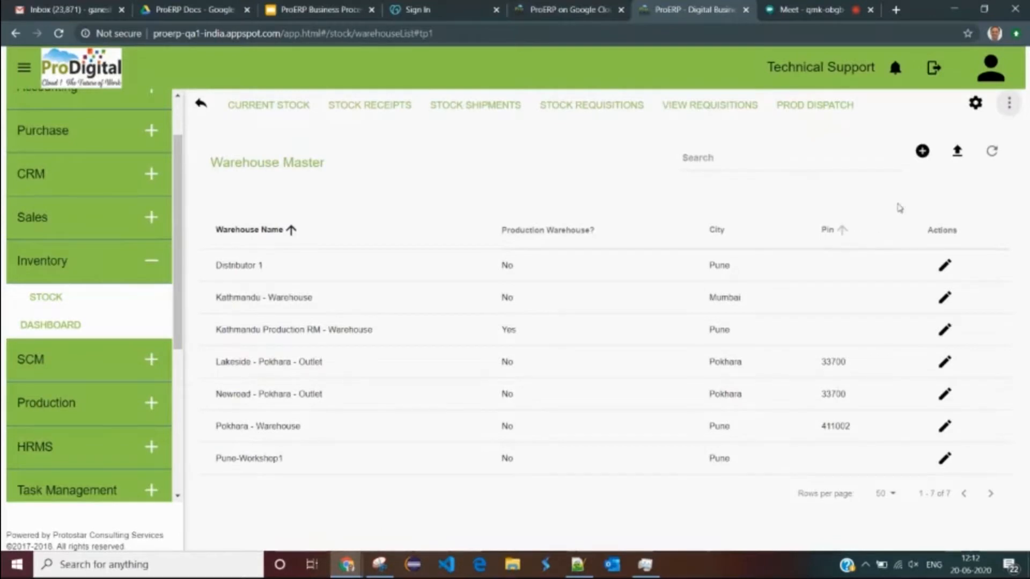
{"action": "left_click", "coordinate": [922, 153]}
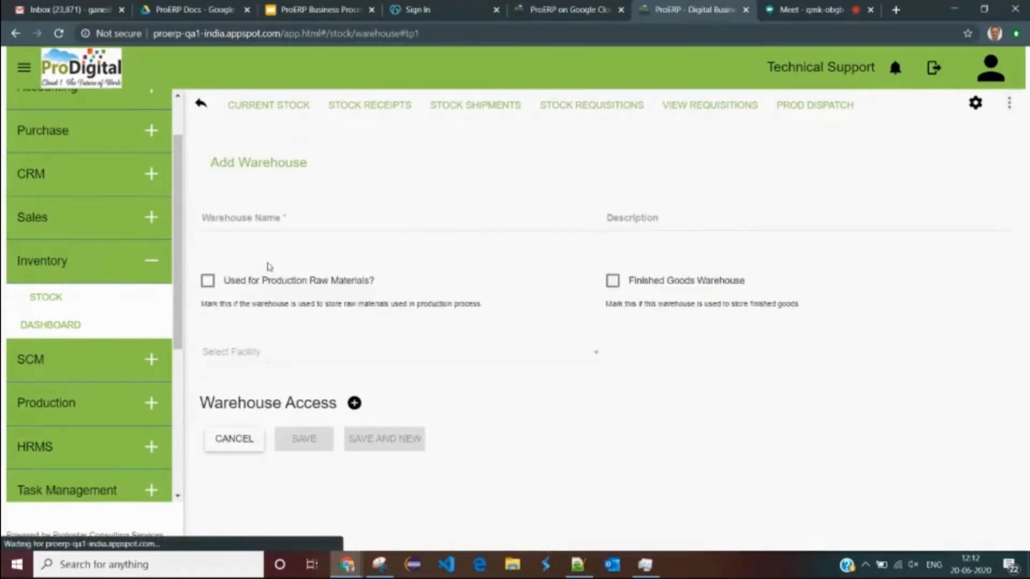
- Add a Warehouse Access row, then abandon the new warehouse form unsaved
{"action": "left_click", "coordinate": [295, 213]}
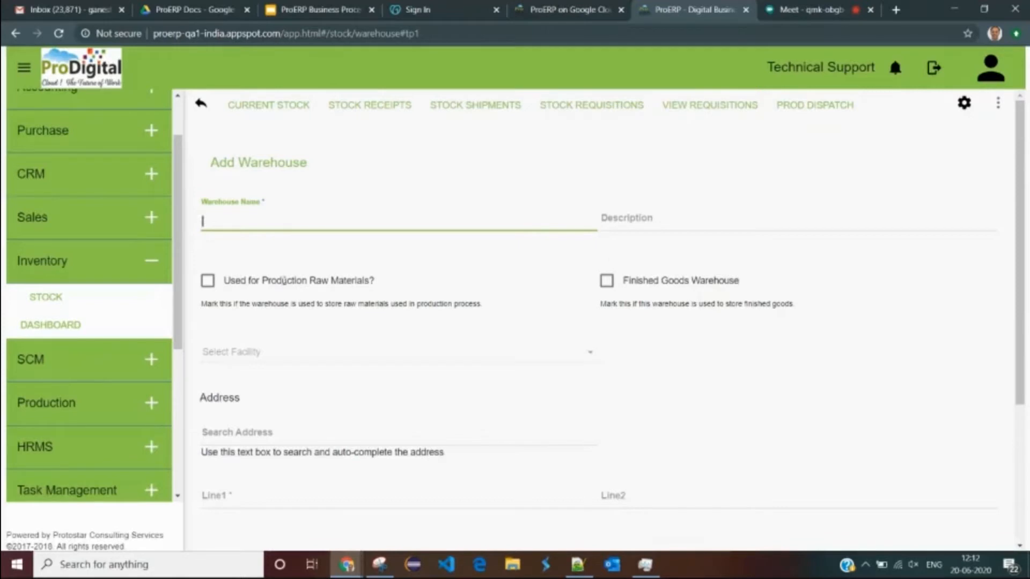
{"action": "scroll", "coordinate": [536, 301], "scroll_direction": "down", "scroll_amount": 4}
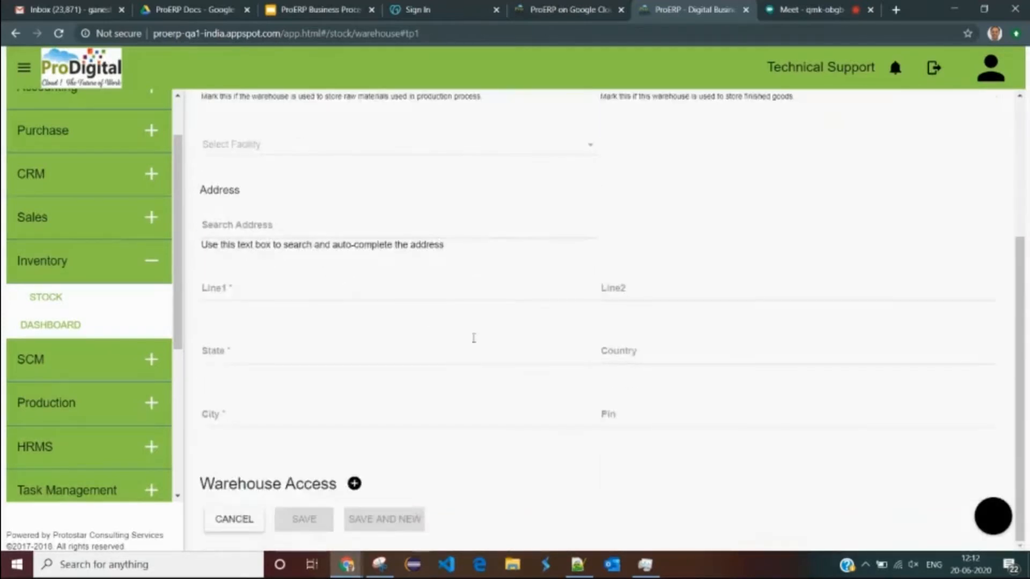
{"action": "left_click", "coordinate": [355, 484]}
{"action": "scroll", "coordinate": [354, 496], "scroll_direction": "down", "scroll_amount": 2}
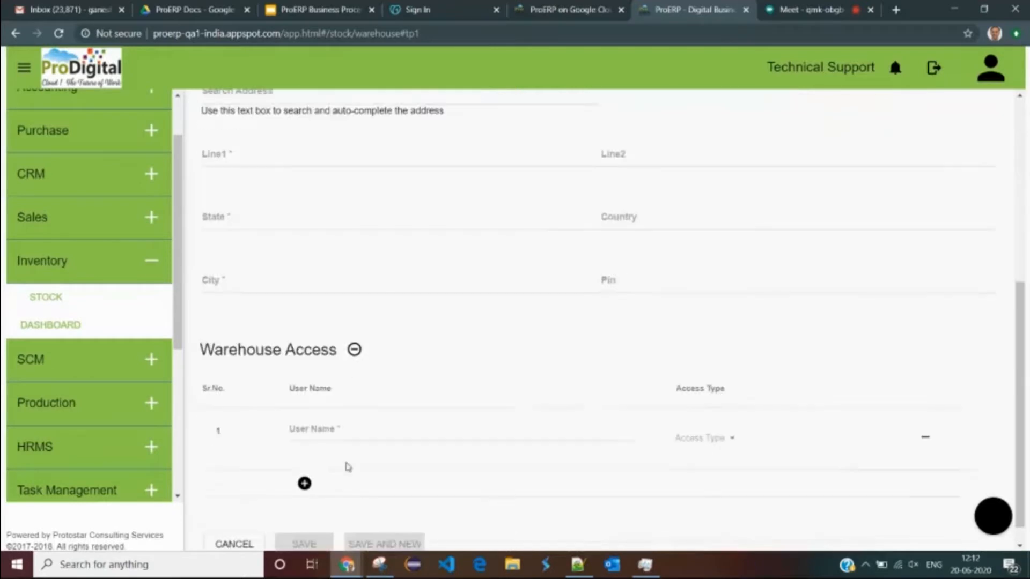
{"action": "scroll", "coordinate": [375, 425], "scroll_direction": "up", "scroll_amount": 6}
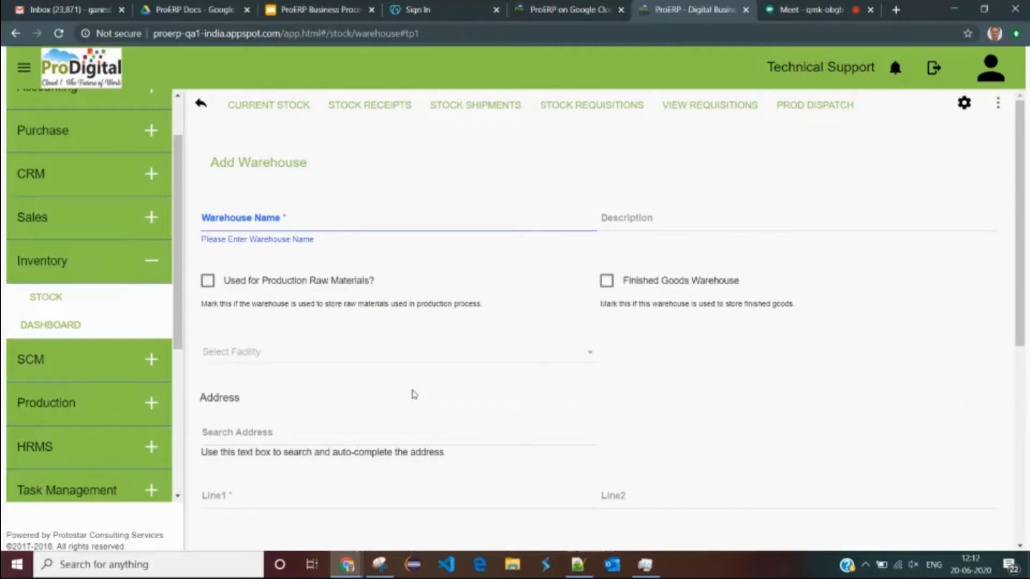
{"action": "left_click", "coordinate": [202, 104]}
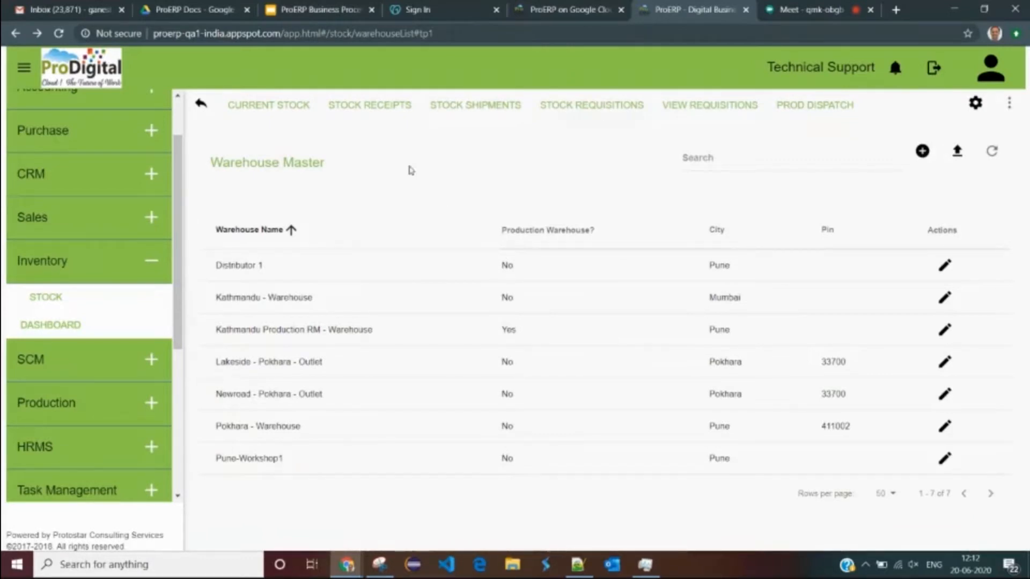
{"action": "left_click", "coordinate": [272, 113]}
- Show current stock for Kathmandu - Warehouse
{"action": "left_click", "coordinate": [374, 156]}
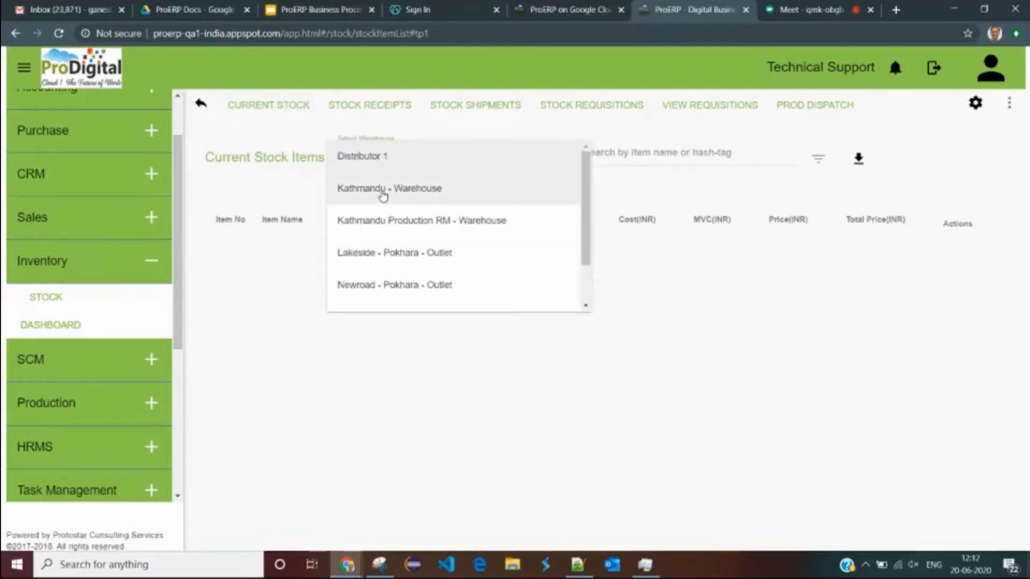
{"action": "left_click", "coordinate": [383, 195]}
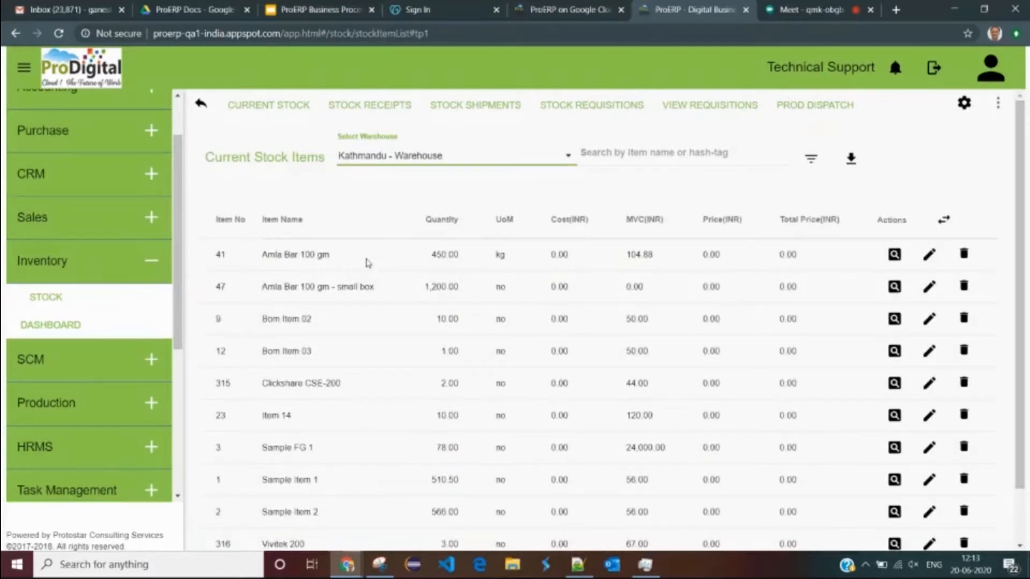
{"action": "left_click_drag", "start_coordinate": [316, 255], "coordinate": [266, 255]}
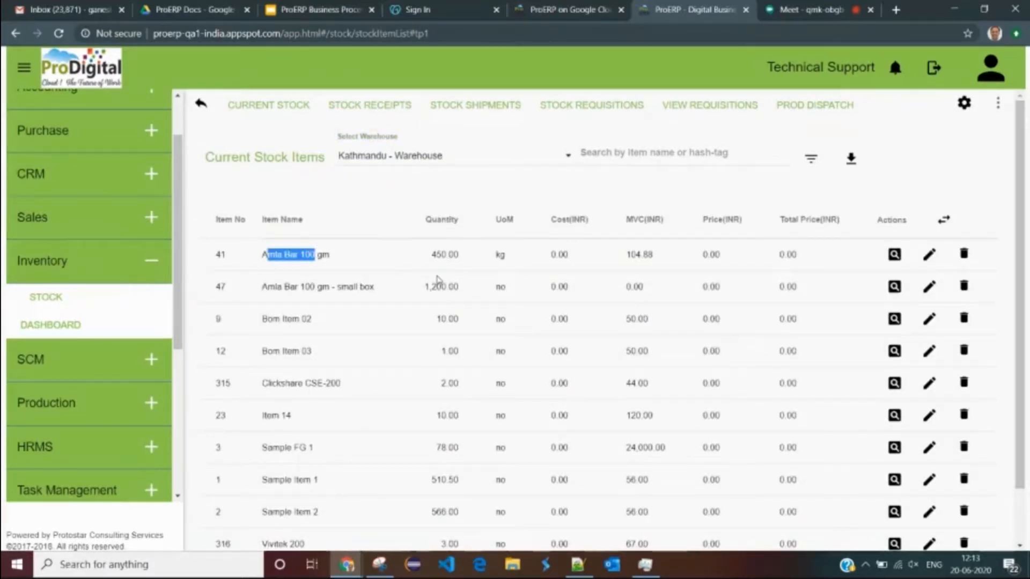
{"action": "left_click", "coordinate": [434, 254]}
{"action": "scroll", "coordinate": [419, 482], "scroll_direction": "down", "scroll_amount": 2}
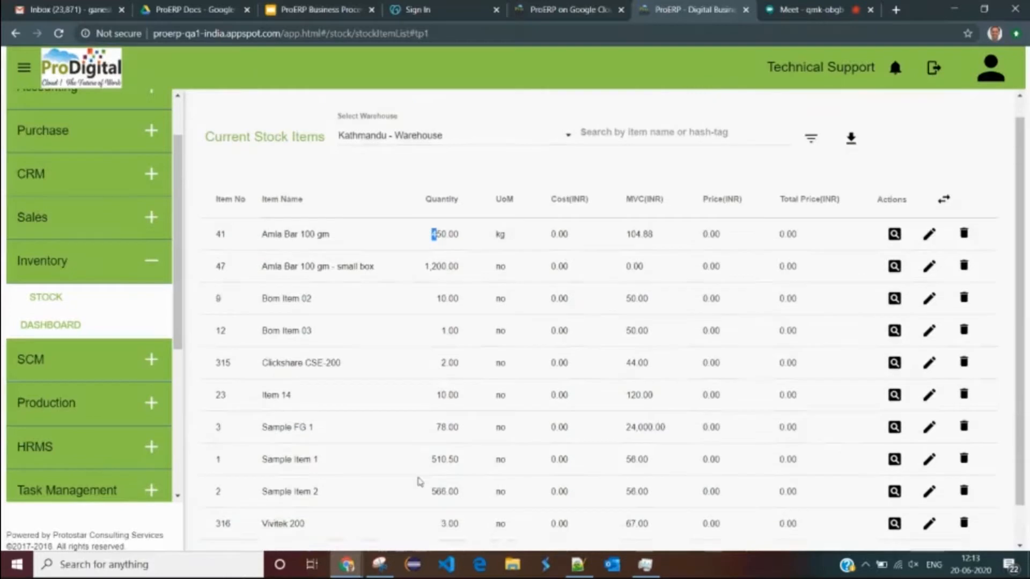
{"action": "scroll", "coordinate": [418, 483], "scroll_direction": "up", "scroll_amount": 2}
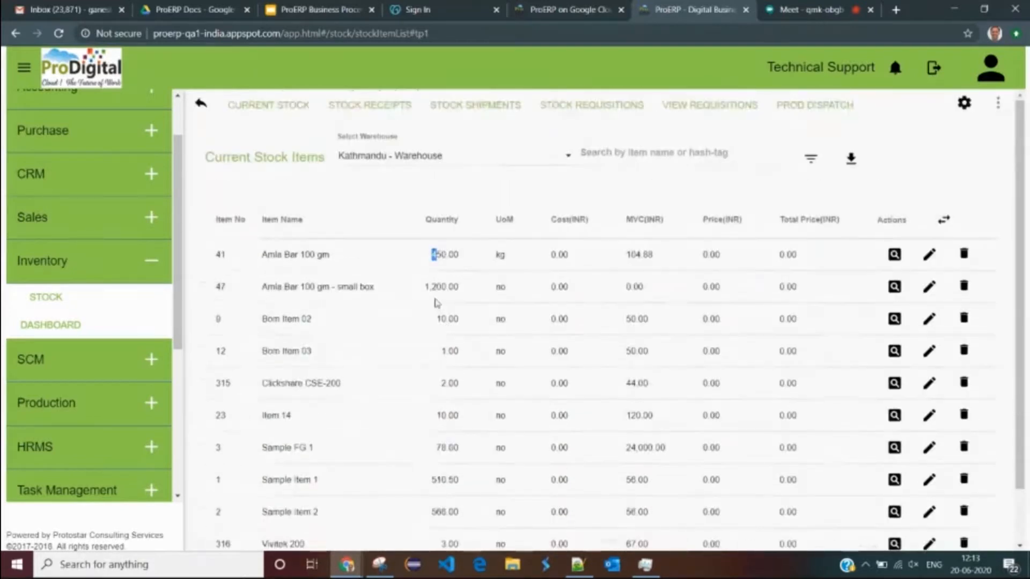
- Search the stock list for Item 02, then clear the search
{"action": "left_click", "coordinate": [612, 154]}
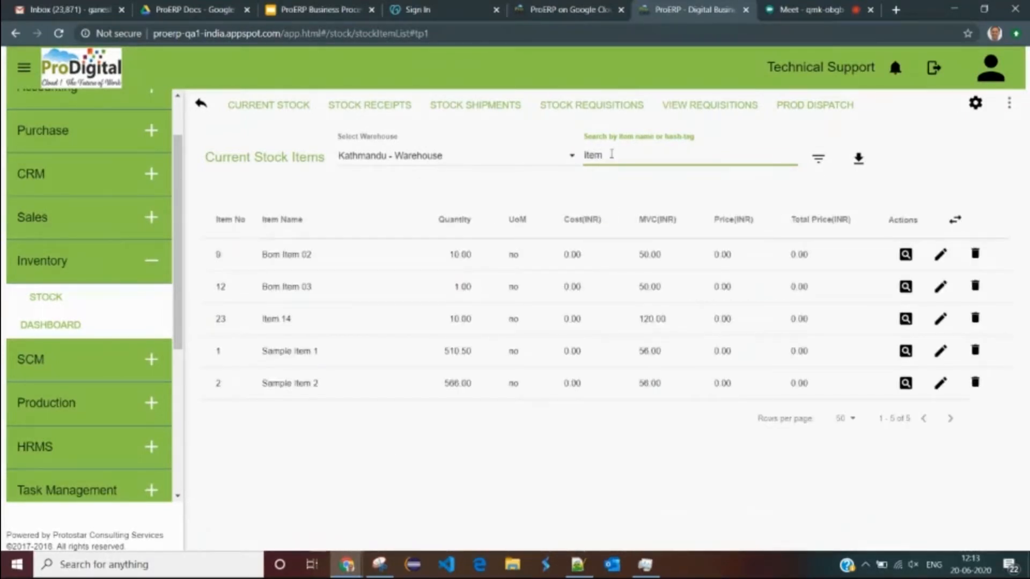
{"action": "type", "text": "2"}
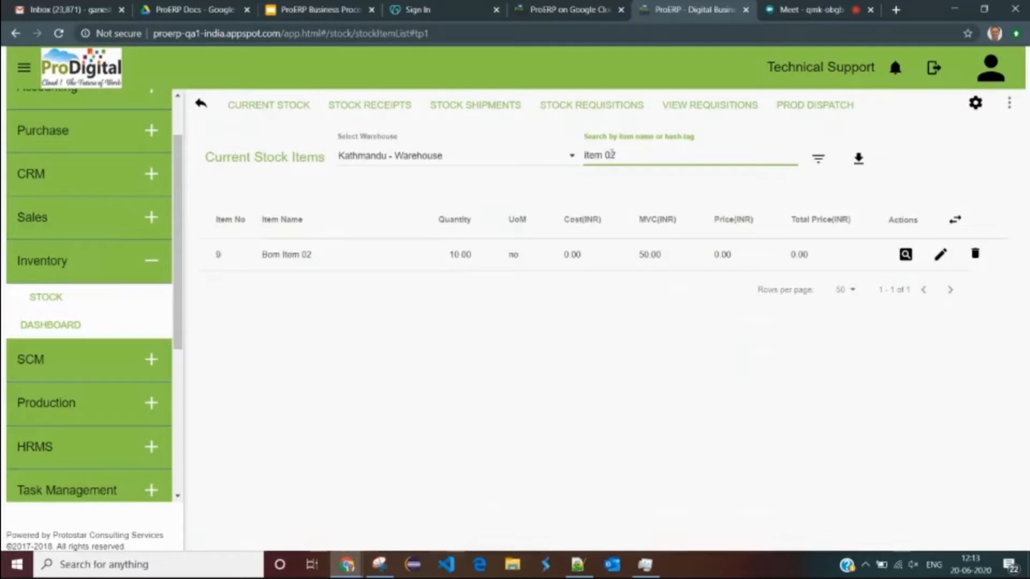
{"action": "key", "text": "BackSpace"}
{"action": "key", "text": "BackSpace"}
{"action": "key", "text": "BackSpace"}
{"action": "key", "text": "BackSpace"}
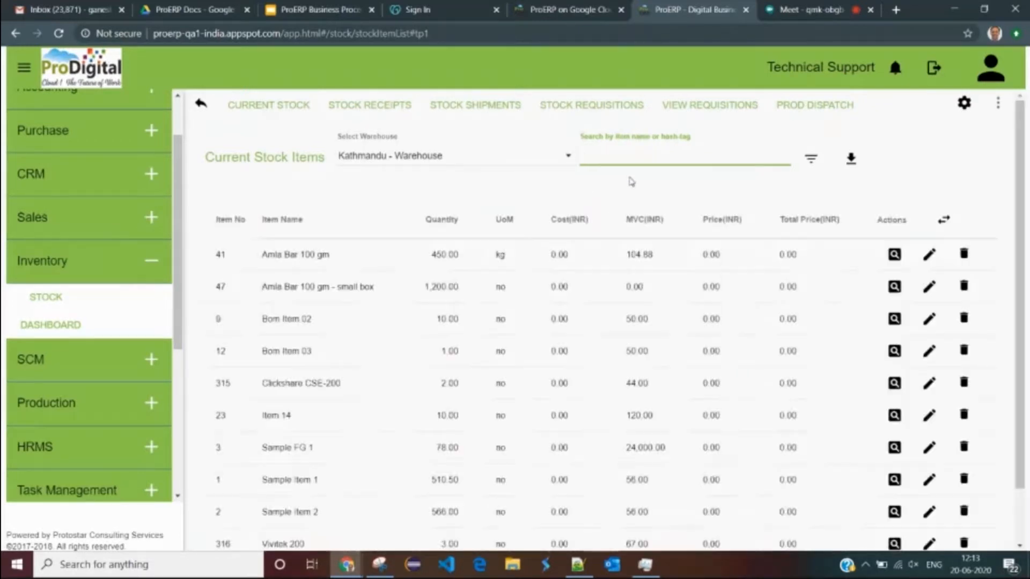
- Filter current stock by the Packing Material category, leaving only Sample Item 1
{"action": "left_click", "coordinate": [810, 161]}
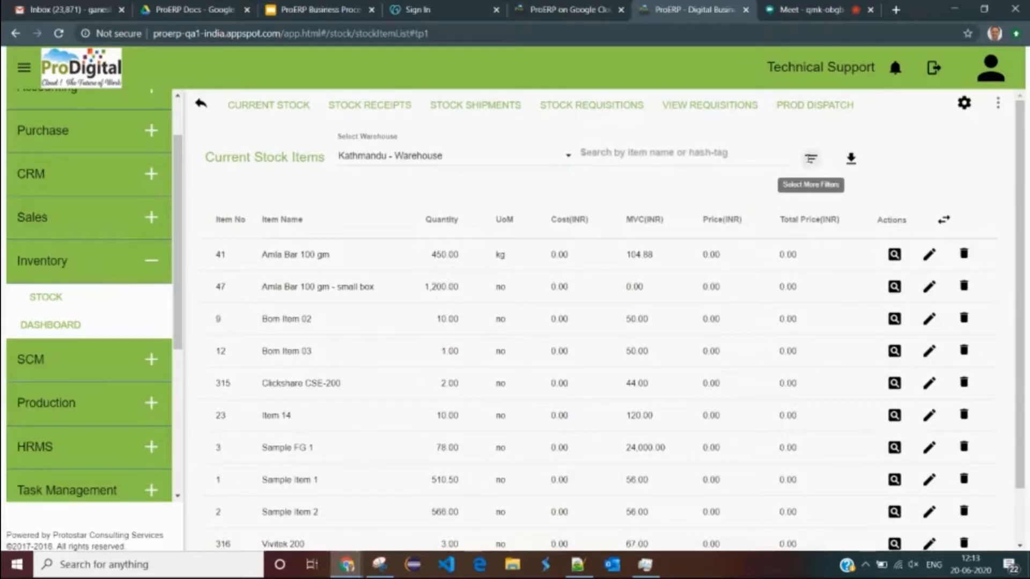
{"action": "left_click", "coordinate": [811, 158]}
{"action": "left_click", "coordinate": [338, 263]}
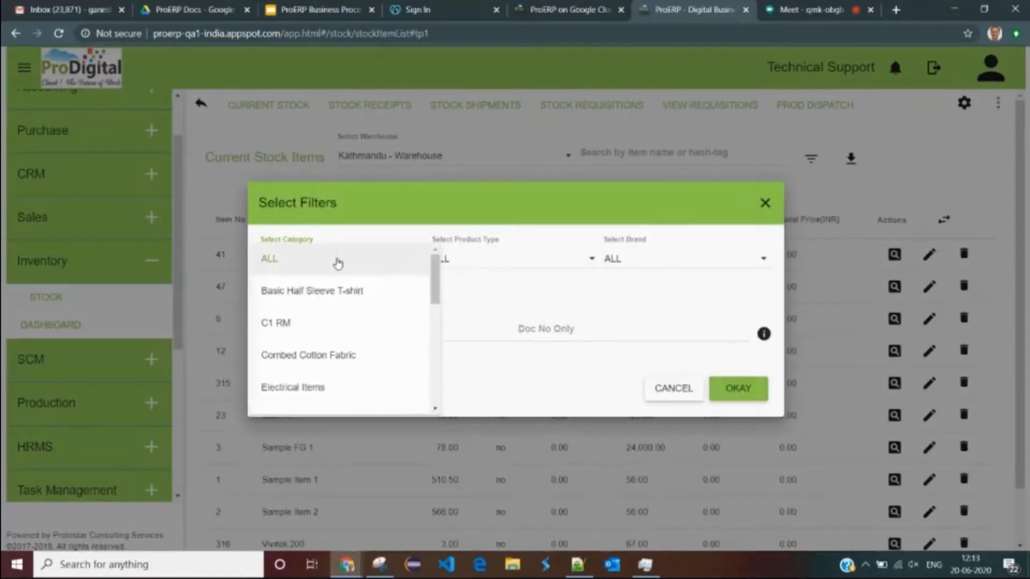
{"action": "scroll", "coordinate": [333, 300], "scroll_direction": "down", "scroll_amount": 3}
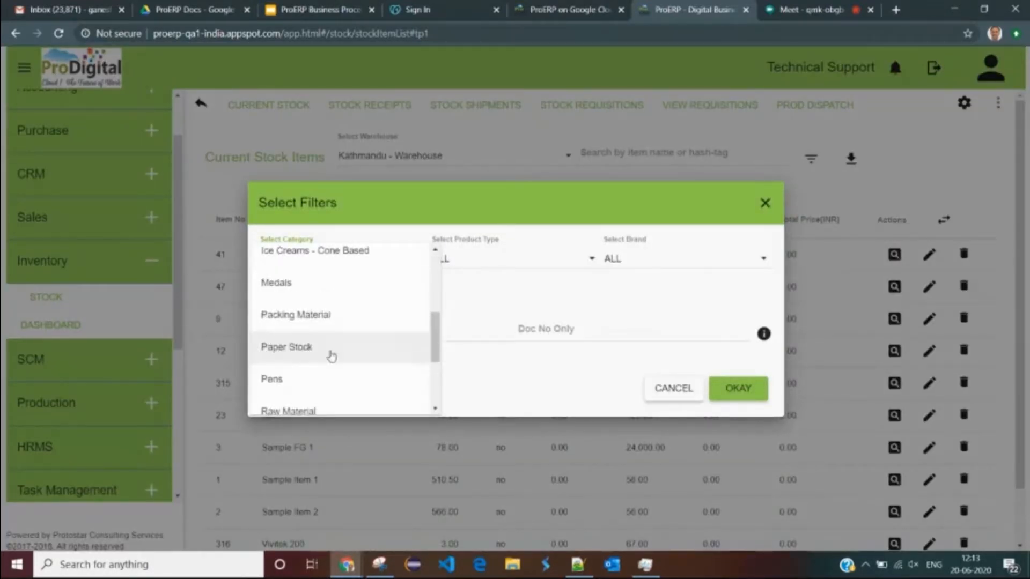
{"action": "left_click", "coordinate": [324, 317]}
{"action": "left_click", "coordinate": [748, 390]}
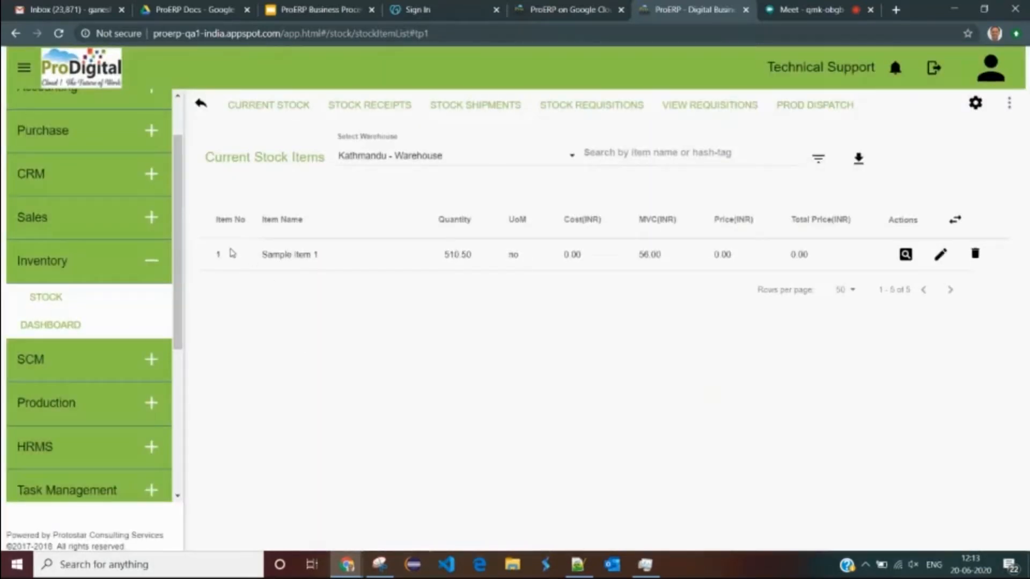
{"action": "left_click_drag", "start_coordinate": [233, 253], "coordinate": [375, 259]}
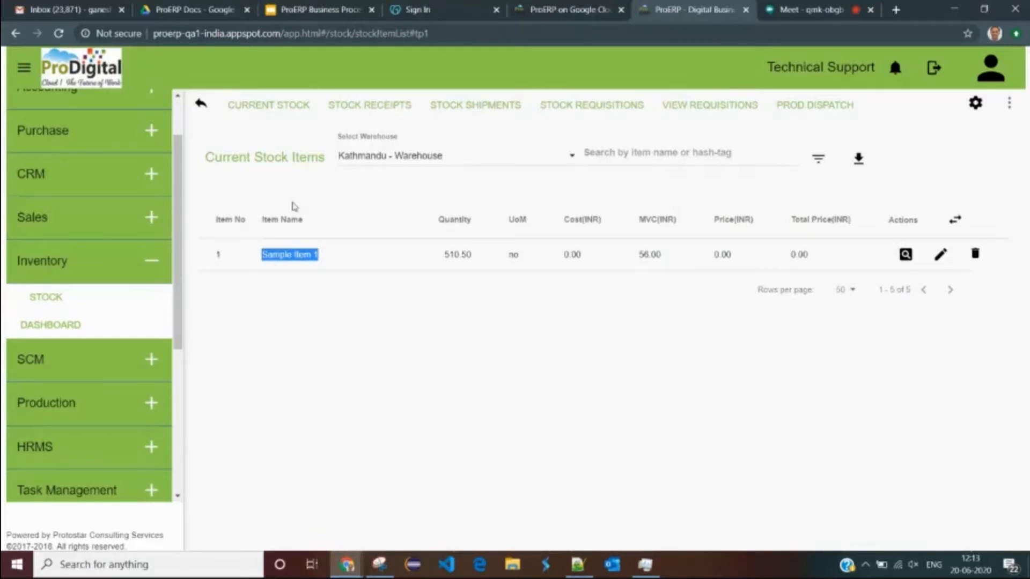
{"action": "left_click", "coordinate": [397, 147]}
- Switch the stock view to Pokhara - Warehouse
{"action": "left_click", "coordinate": [392, 159]}
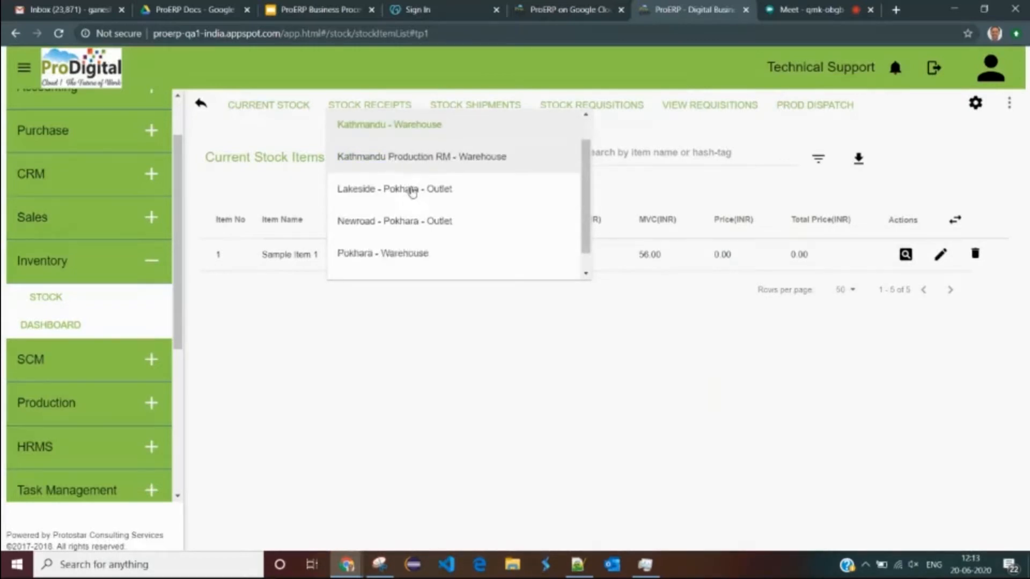
{"action": "scroll", "coordinate": [402, 192], "scroll_direction": "down", "scroll_amount": 2}
{"action": "left_click", "coordinate": [390, 234]}
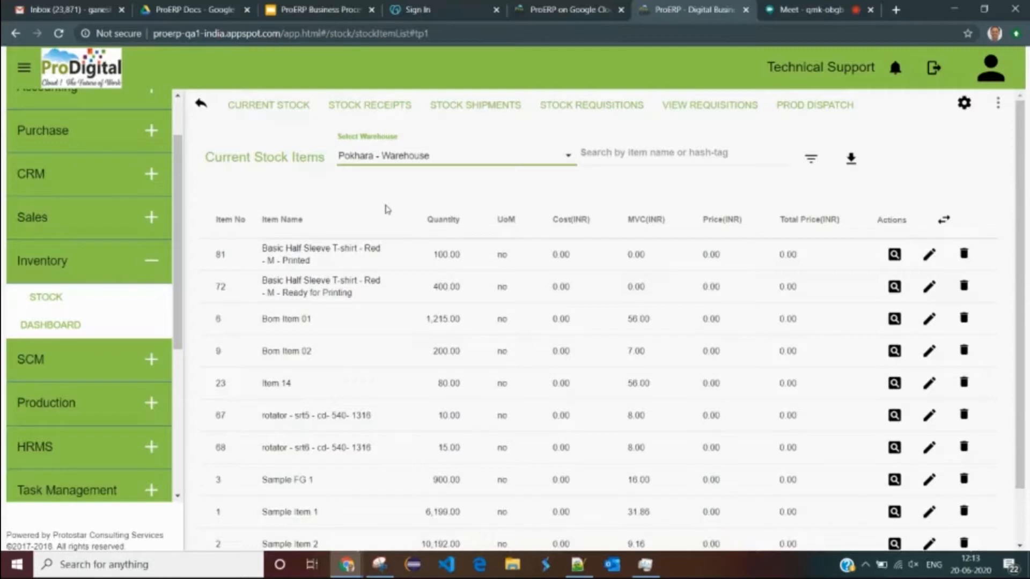
{"action": "scroll", "coordinate": [103, 317], "scroll_direction": "up", "scroll_amount": 2}
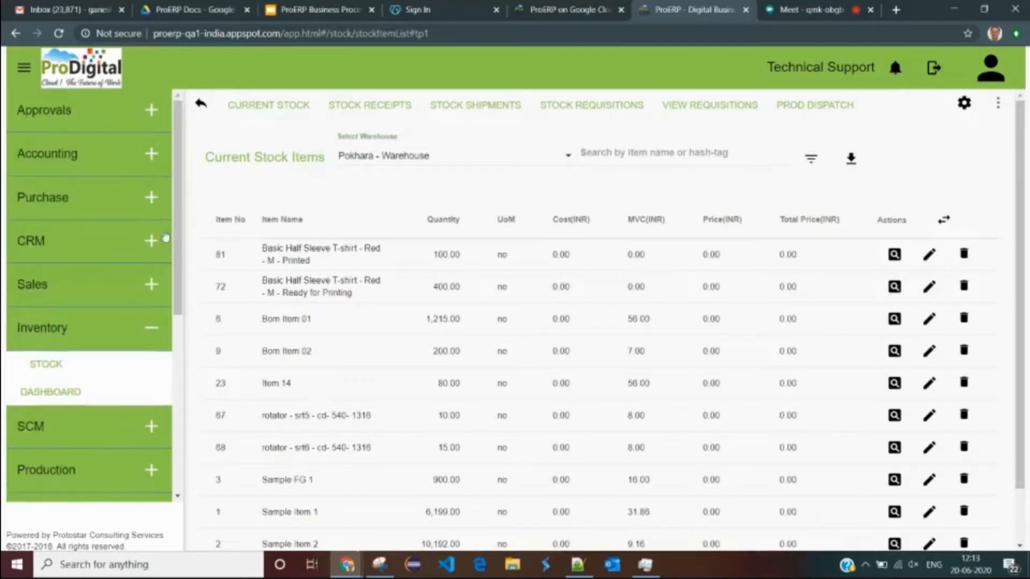
- Open the Sales Customer Master from More Actions and highlight several customer rows
{"action": "left_click", "coordinate": [65, 292]}
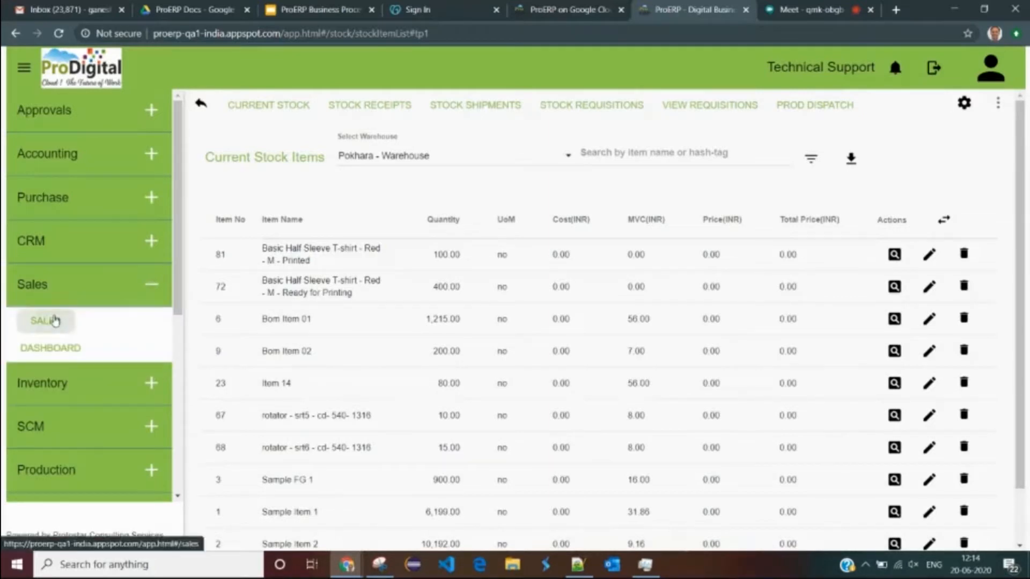
{"action": "left_click", "coordinate": [54, 321]}
{"action": "left_click", "coordinate": [997, 109]}
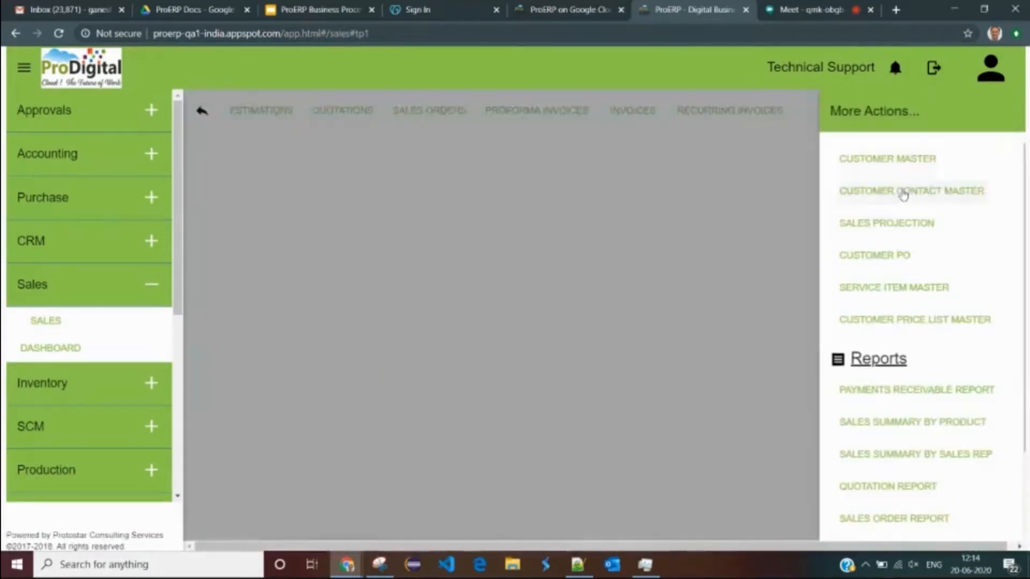
{"action": "left_click", "coordinate": [880, 160]}
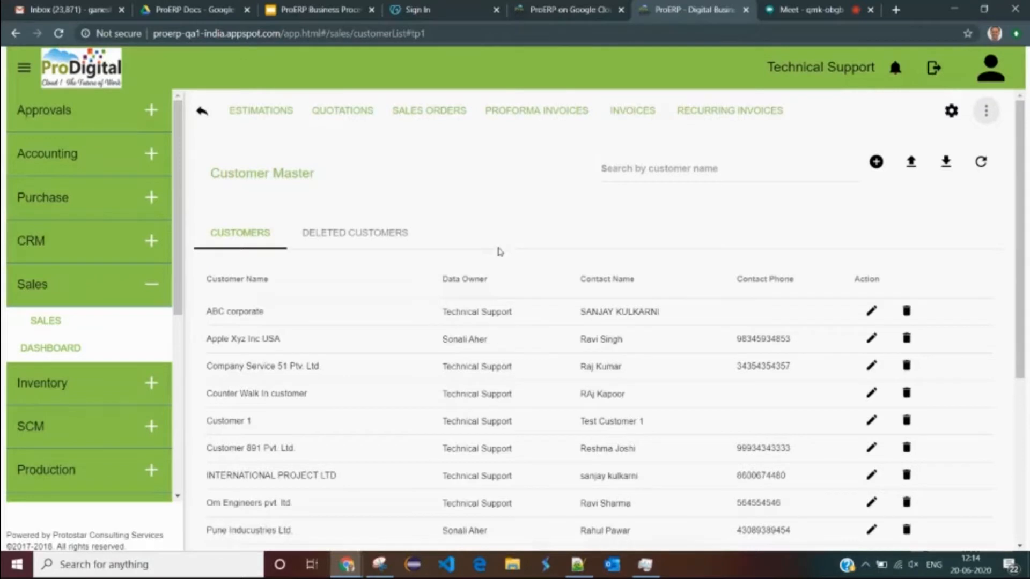
{"action": "left_click_drag", "start_coordinate": [254, 310], "coordinate": [391, 430]}
{"action": "left_click", "coordinate": [409, 422]}
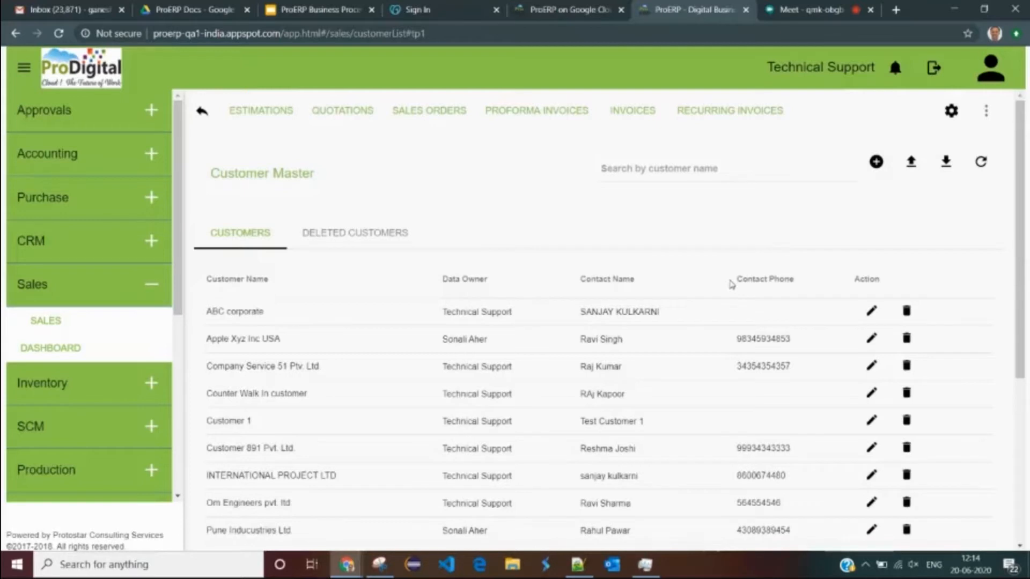
- Open the Purchase Supplier Master list from the More Actions menu
{"action": "left_click", "coordinate": [47, 196]}
{"action": "left_click", "coordinate": [58, 234]}
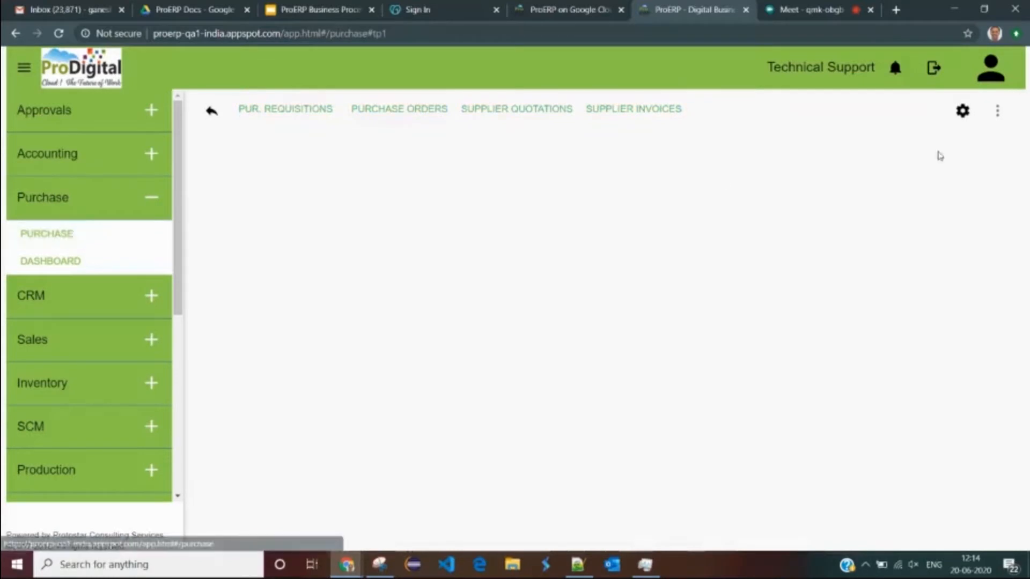
{"action": "left_click", "coordinate": [998, 110]}
{"action": "left_click", "coordinate": [899, 161]}
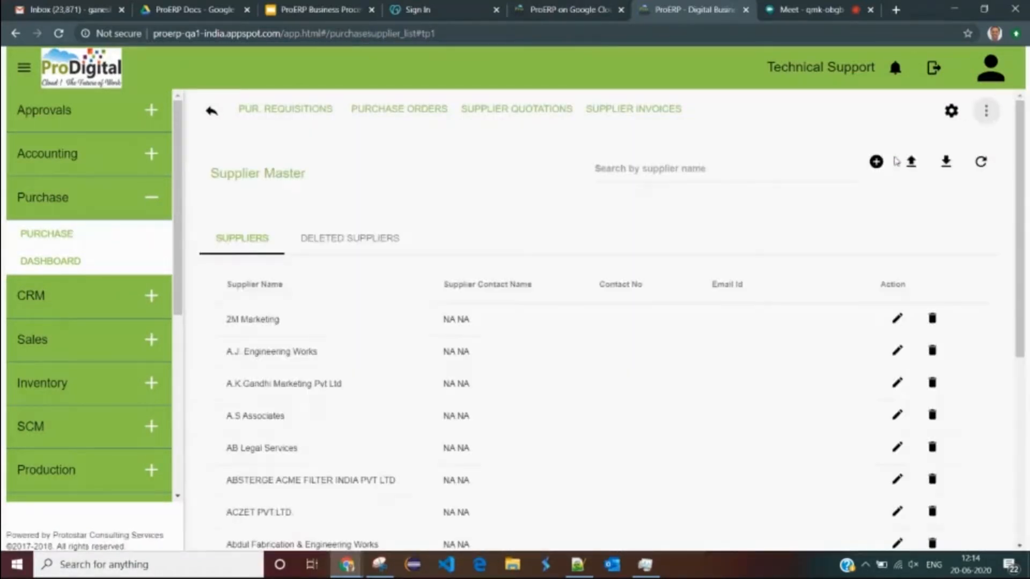
{"action": "left_click_drag", "start_coordinate": [210, 173], "coordinate": [315, 171]}
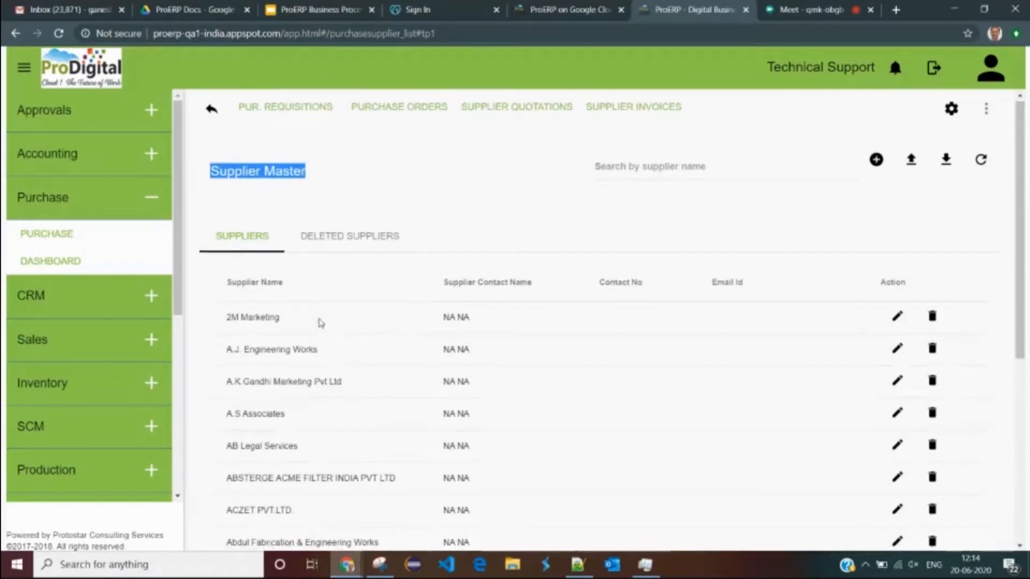
{"action": "scroll", "coordinate": [320, 322], "scroll_direction": "down", "scroll_amount": 3}
{"action": "scroll", "coordinate": [530, 278], "scroll_direction": "up", "scroll_amount": 3}
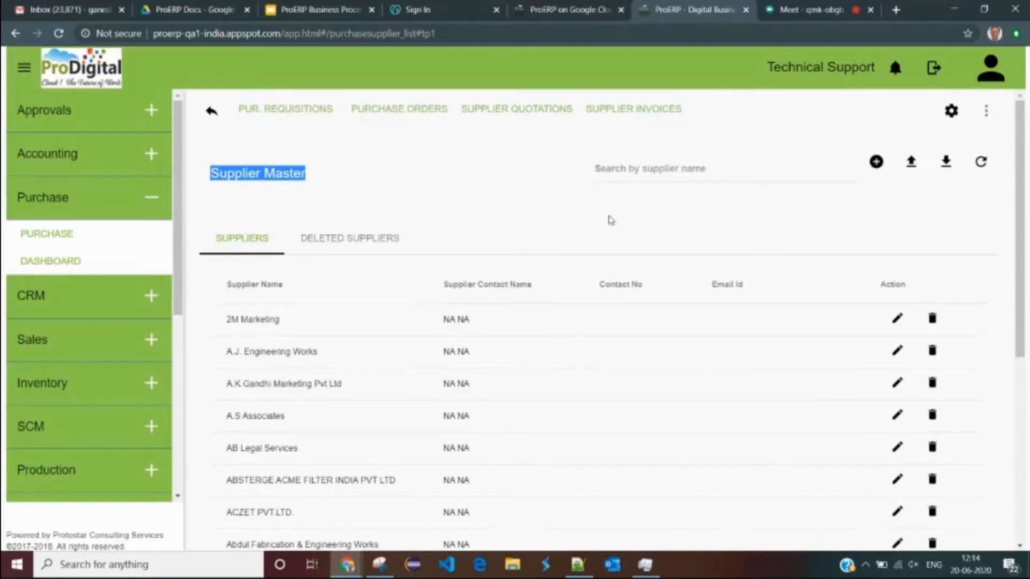
- Search suppliers by name for 'pro', leaving only Aditya Air Product Pvt Ltd
{"action": "left_click", "coordinate": [637, 166]}
{"action": "type", "text": "prd"}
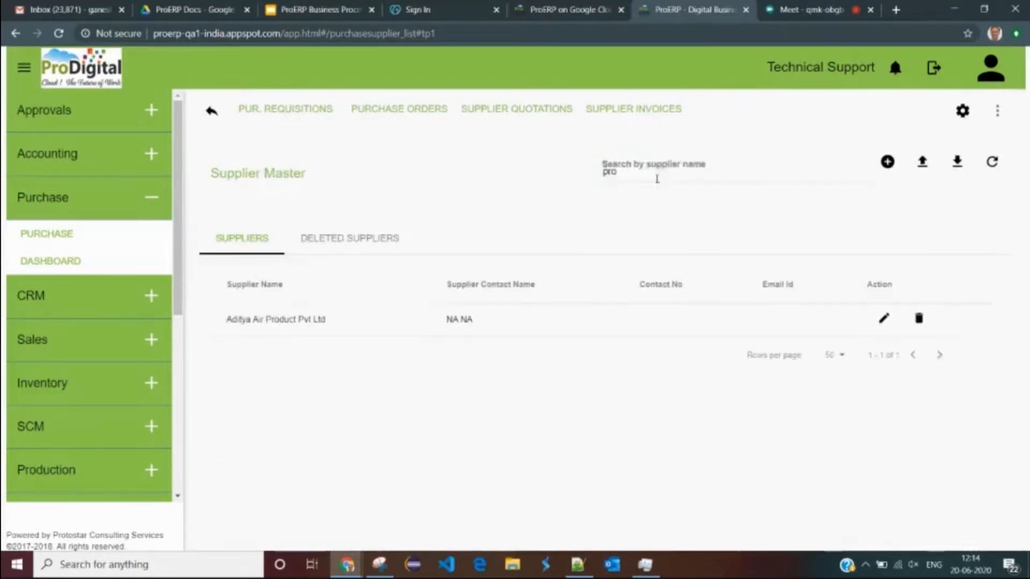
{"action": "left_click_drag", "start_coordinate": [246, 318], "coordinate": [367, 316]}
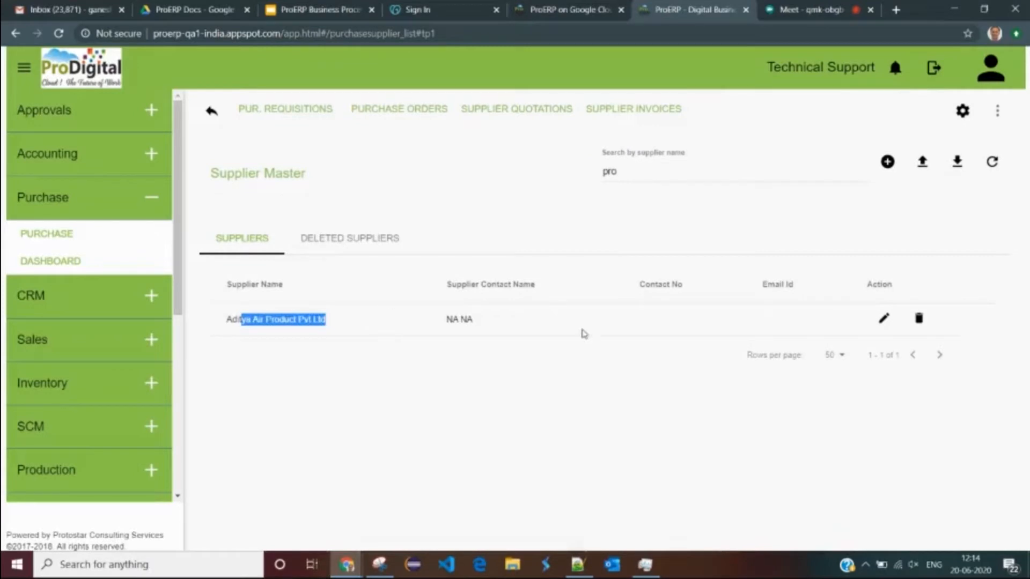
- Edit Aditya Air Product Pvt Ltd, replacing the contact's first and last name
{"action": "left_click", "coordinate": [884, 319]}
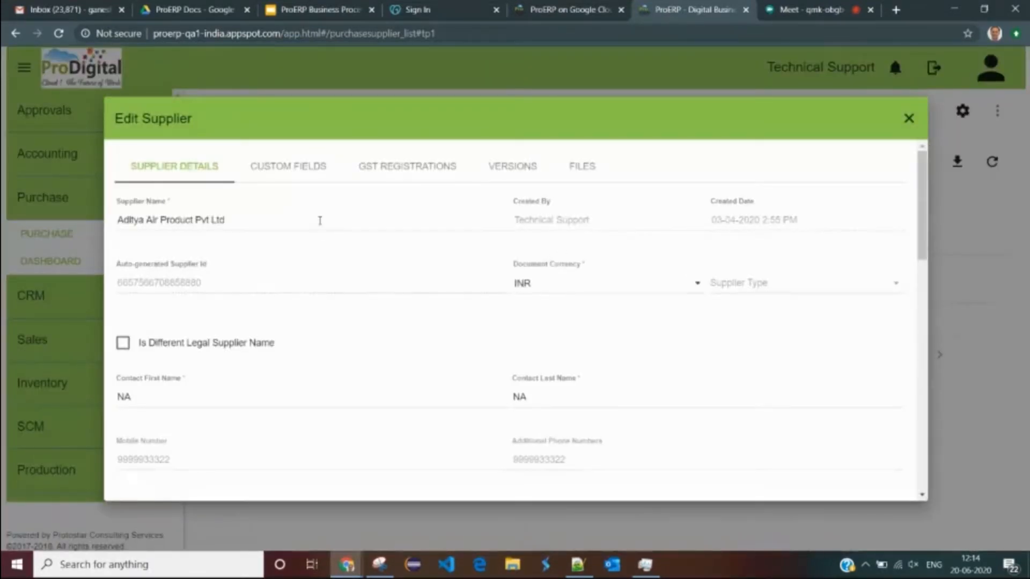
{"action": "left_click_drag", "start_coordinate": [258, 221], "coordinate": [119, 218]}
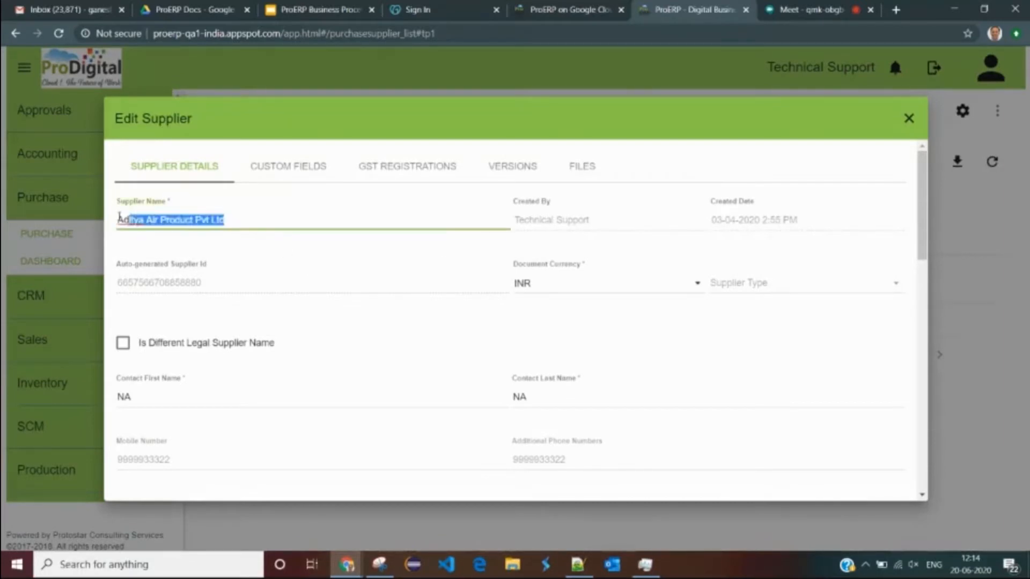
{"action": "left_click_drag", "start_coordinate": [243, 283], "coordinate": [191, 282]}
{"action": "scroll", "coordinate": [320, 281], "scroll_direction": "down", "scroll_amount": 1}
{"action": "scroll", "coordinate": [321, 280], "scroll_direction": "down", "scroll_amount": 2}
{"action": "left_click_drag", "start_coordinate": [261, 263], "coordinate": [78, 260]}
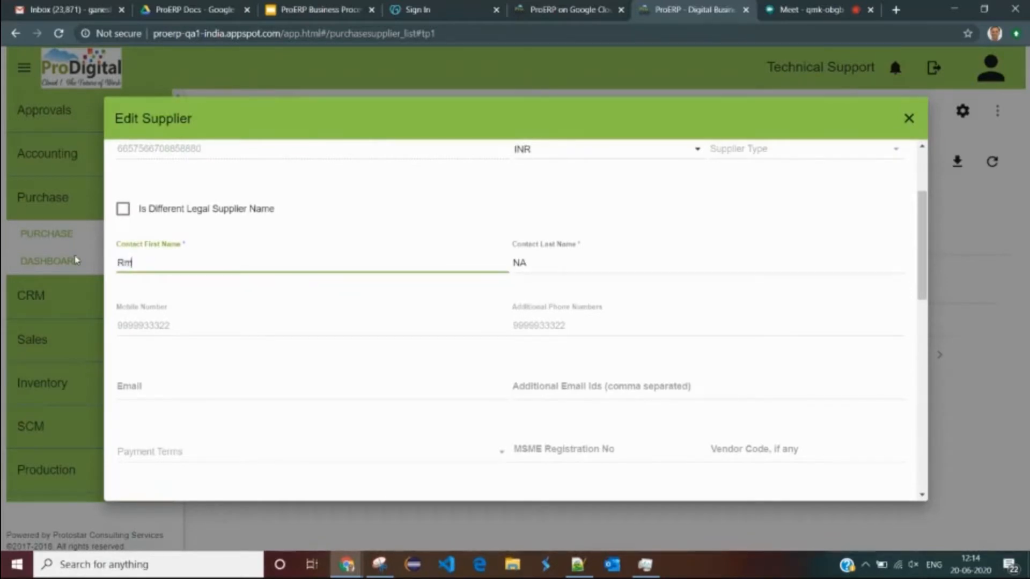
{"action": "key", "text": "Tab"}
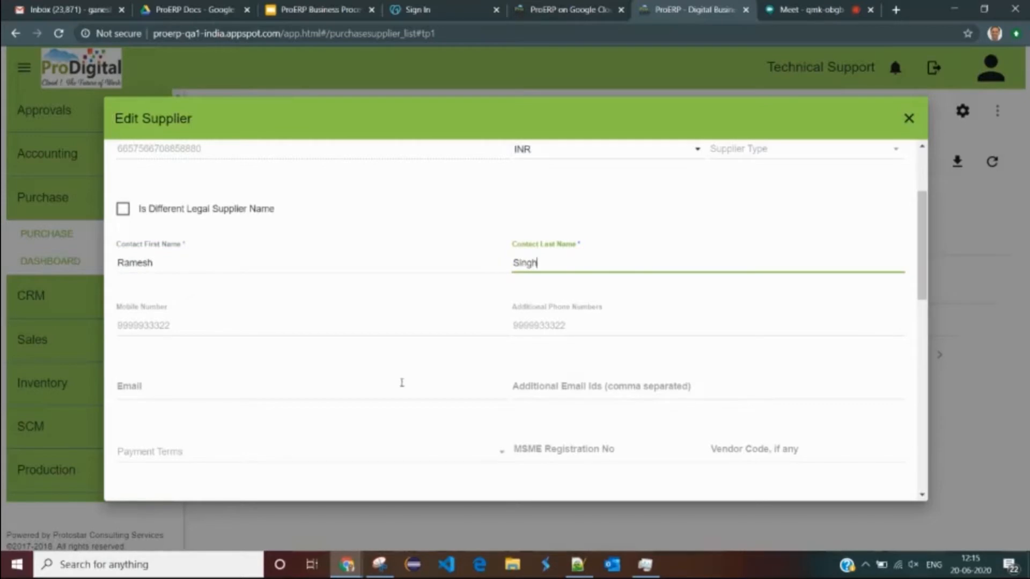
- Set the supplier address to Pune east with Line1 filled, save, and view GST registrations
{"action": "scroll", "coordinate": [402, 382], "scroll_direction": "down", "scroll_amount": 8}
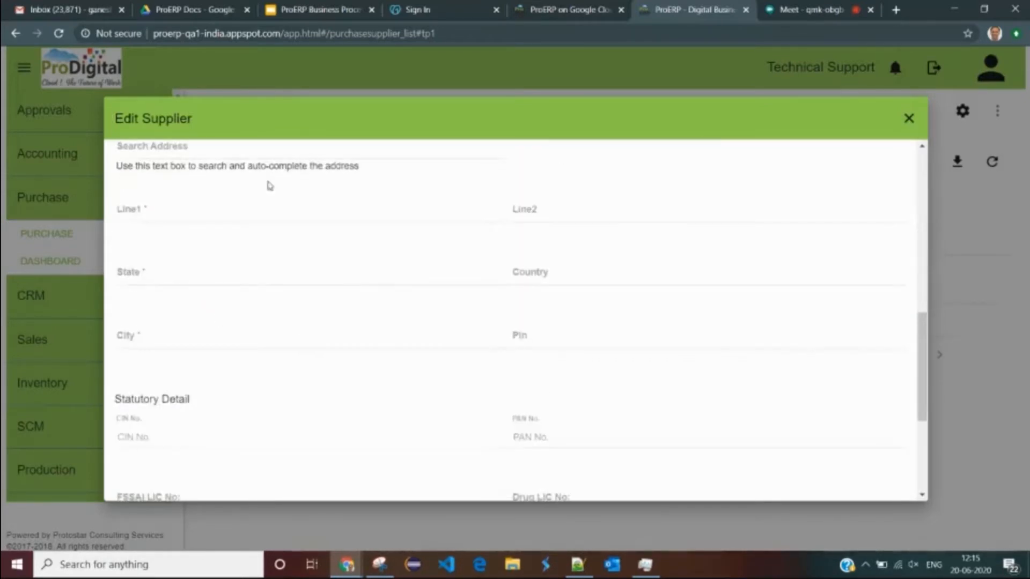
{"action": "scroll", "coordinate": [219, 320], "scroll_direction": "down", "scroll_amount": 4}
{"action": "scroll", "coordinate": [215, 319], "scroll_direction": "up", "scroll_amount": 6}
{"action": "left_click", "coordinate": [188, 324]}
{"action": "type", "text": "Pune east"}
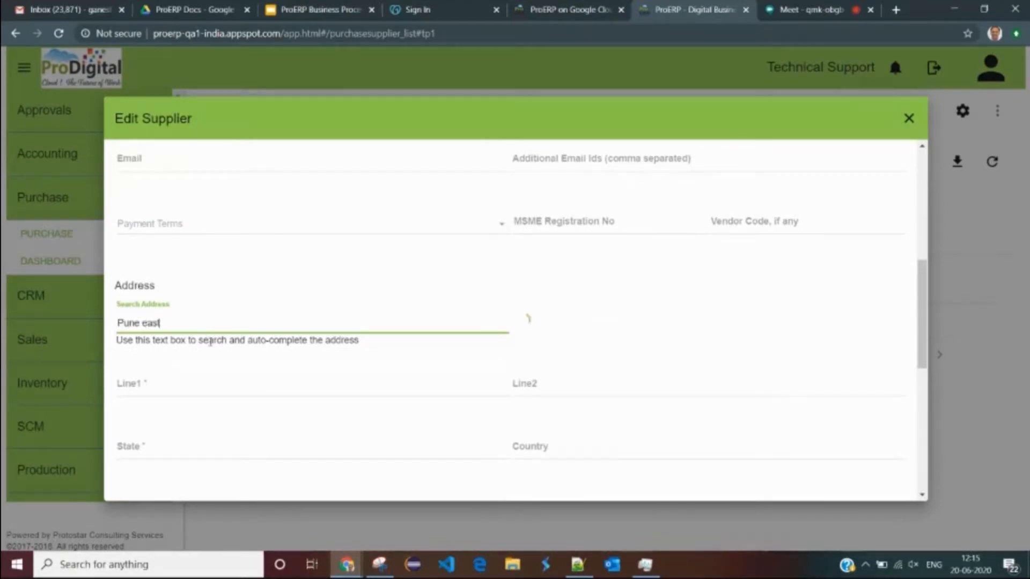
{"action": "left_click_drag", "start_coordinate": [198, 321], "coordinate": [80, 322]}
{"action": "key", "text": "ctrl+c"}
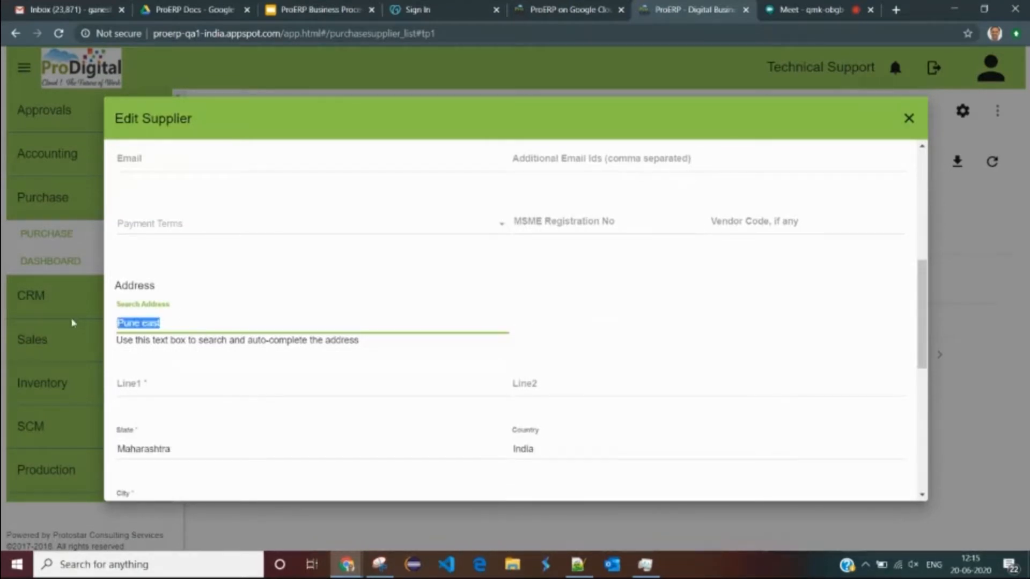
{"action": "left_click", "coordinate": [176, 385]}
{"action": "key", "text": "ctrl+v"}
{"action": "scroll", "coordinate": [309, 376], "scroll_direction": "down", "scroll_amount": 5}
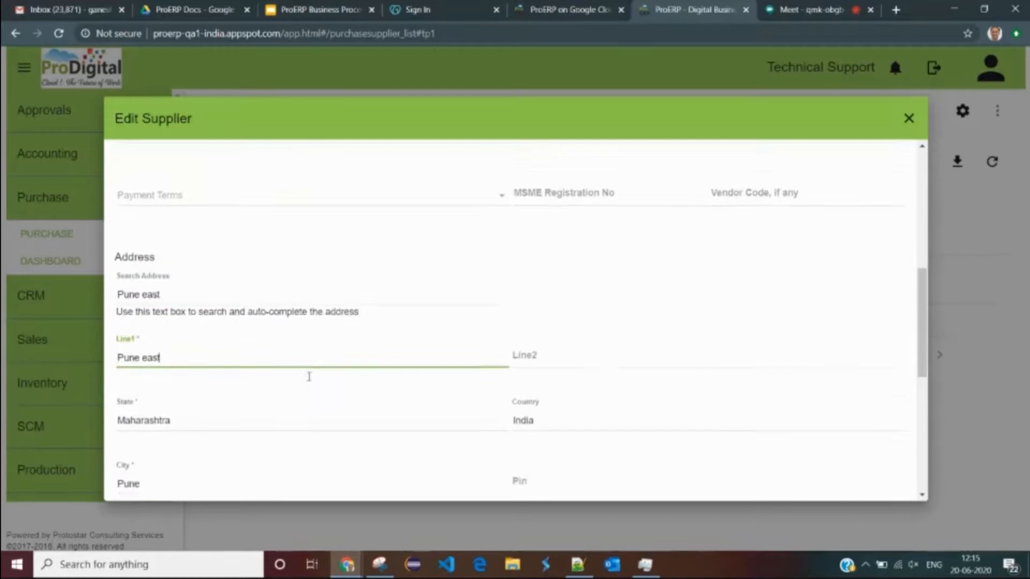
{"action": "scroll", "coordinate": [351, 317], "scroll_direction": "down", "scroll_amount": 3}
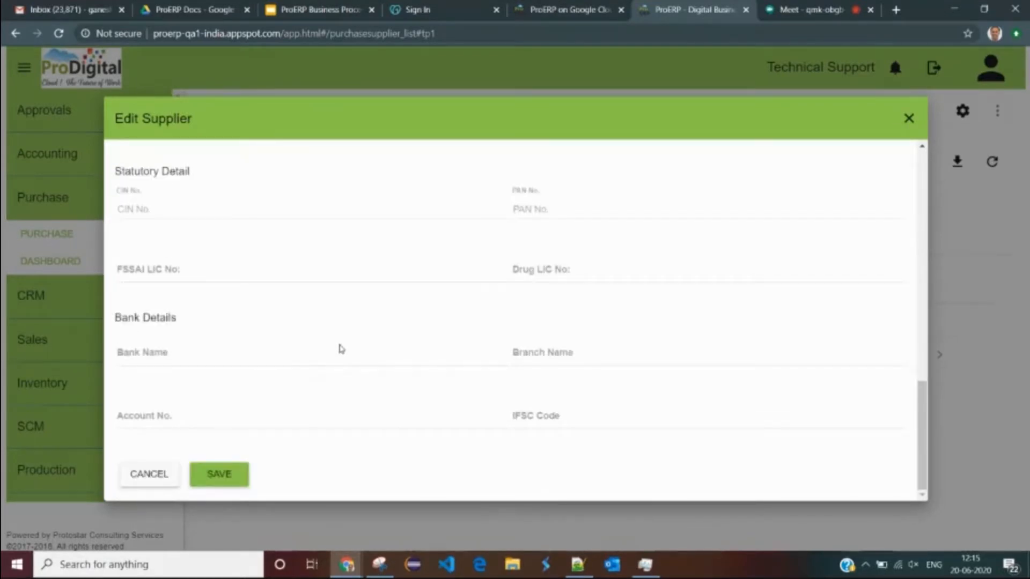
{"action": "left_click", "coordinate": [233, 474]}
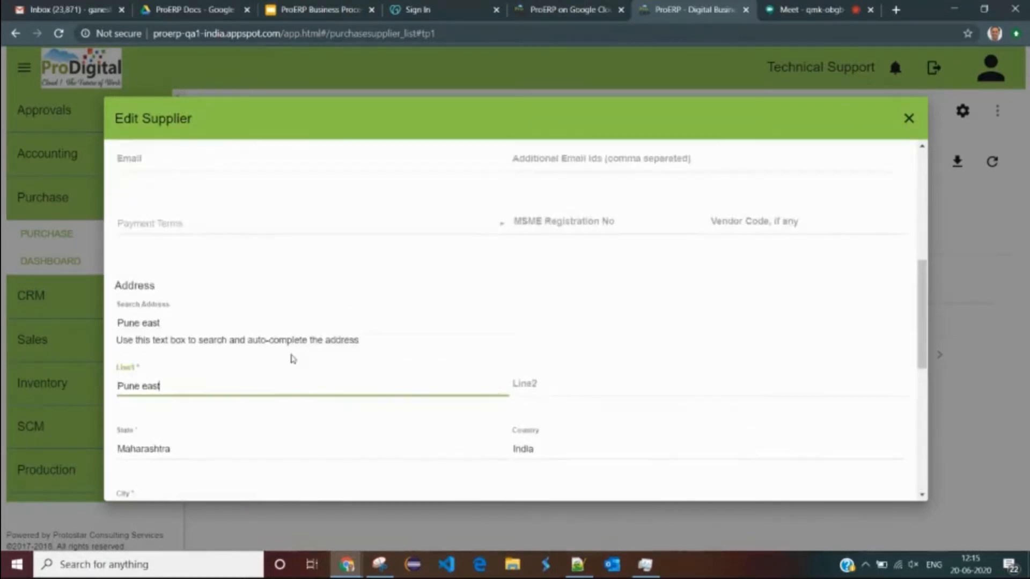
{"action": "left_click", "coordinate": [402, 168]}
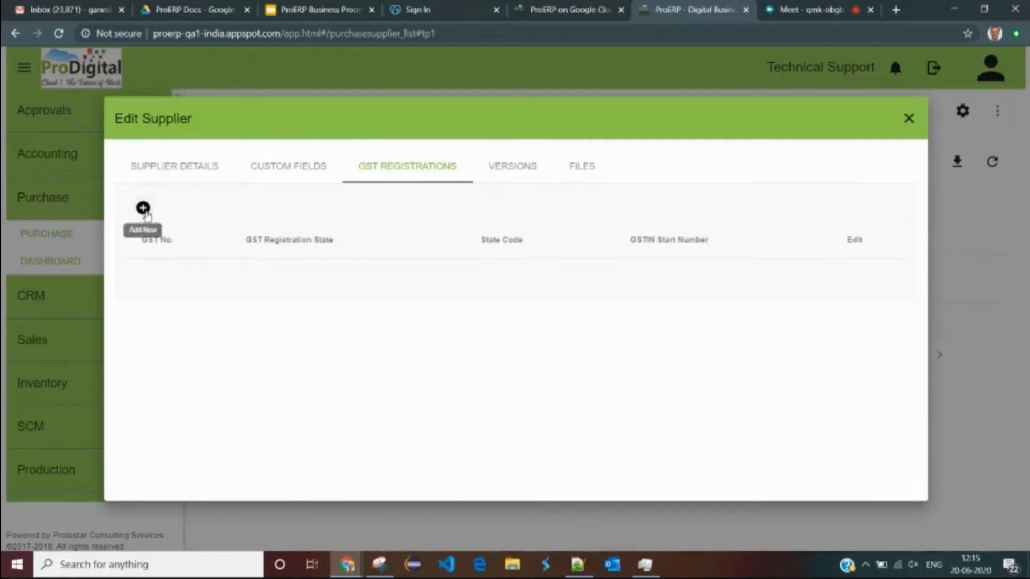
- Add and save a Gujarat GST registration number, then switch to the Business Processes slides
{"action": "left_click", "coordinate": [143, 208]}
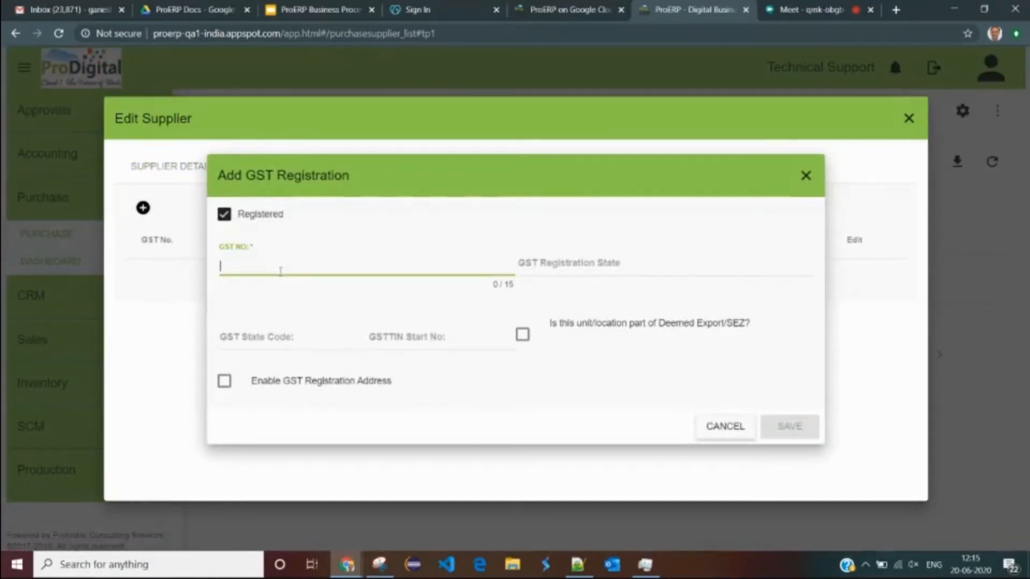
{"action": "type", "text": "24DSGDFGFFD0"}
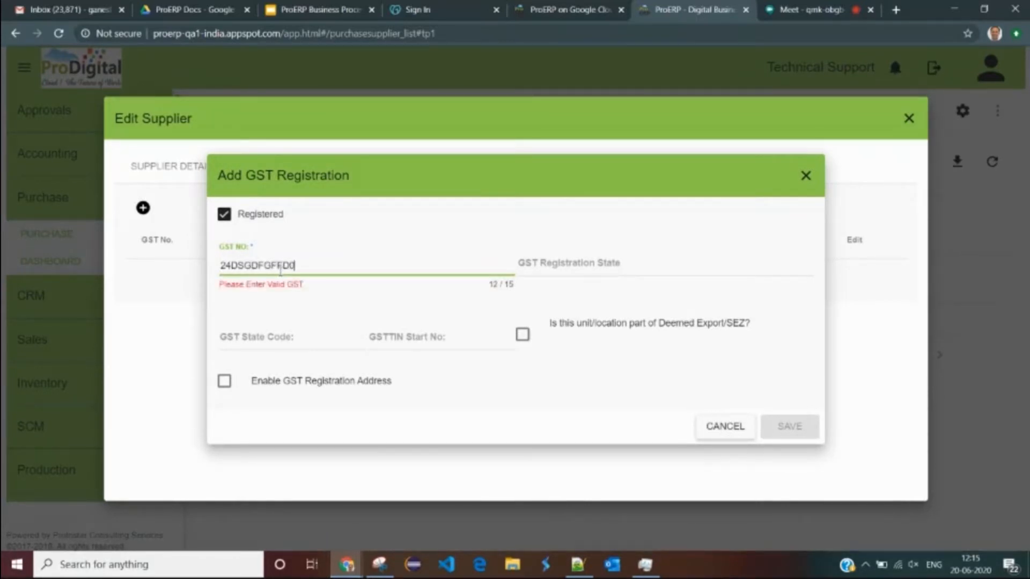
{"action": "type", "text": "231"}
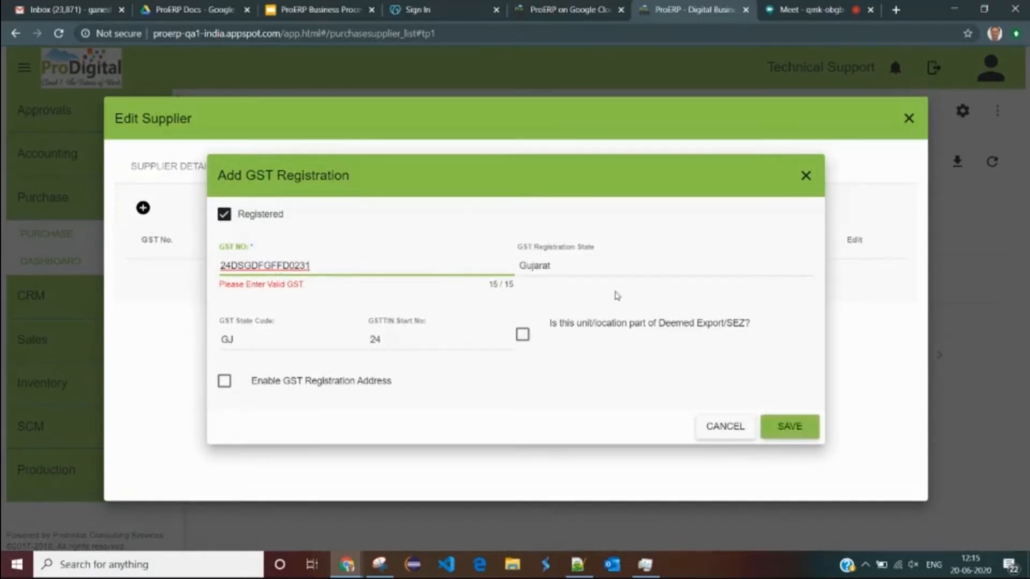
{"action": "left_click", "coordinate": [791, 423]}
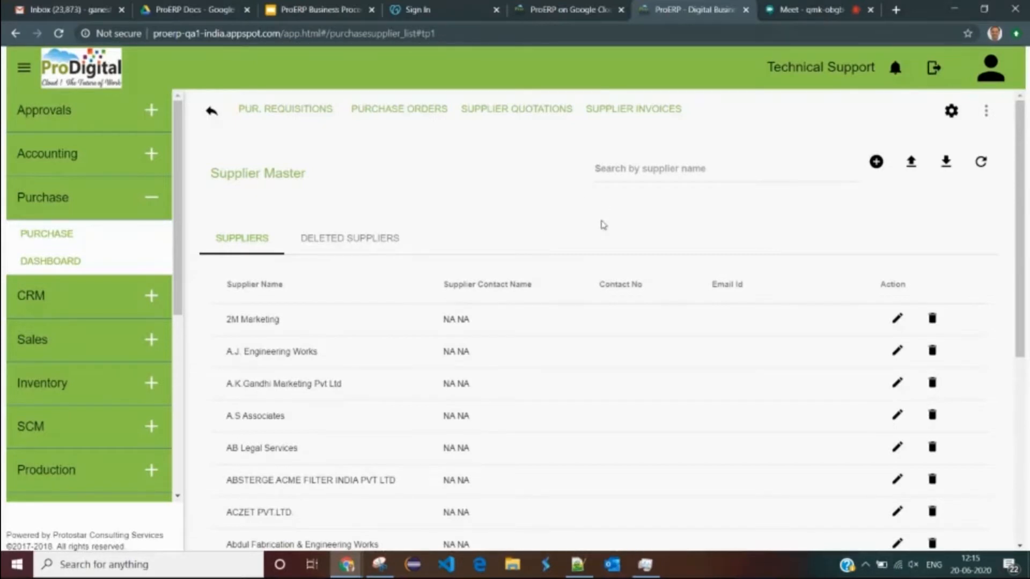
{"action": "left_click", "coordinate": [322, 9]}
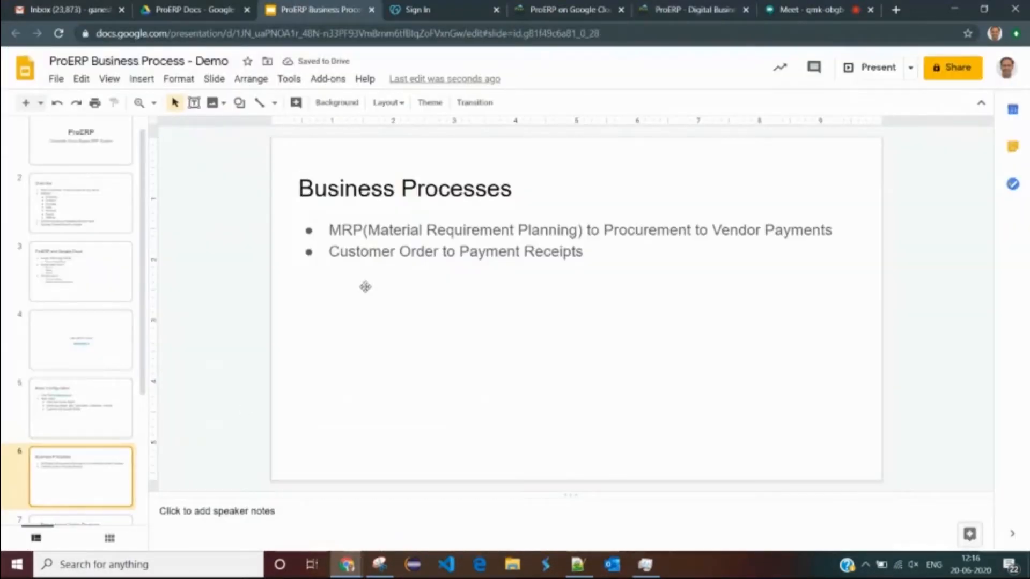
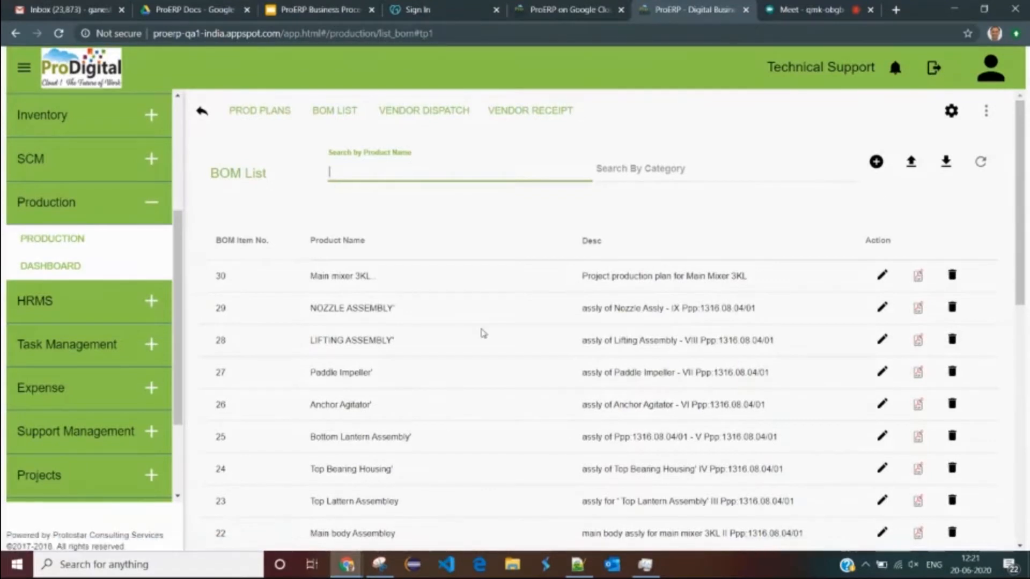
- Filter the BOM List by product name so only Sample FG 1's BOM remains, then edit it
{"action": "scroll", "coordinate": [869, 193], "scroll_direction": "up", "scroll_amount": 1}
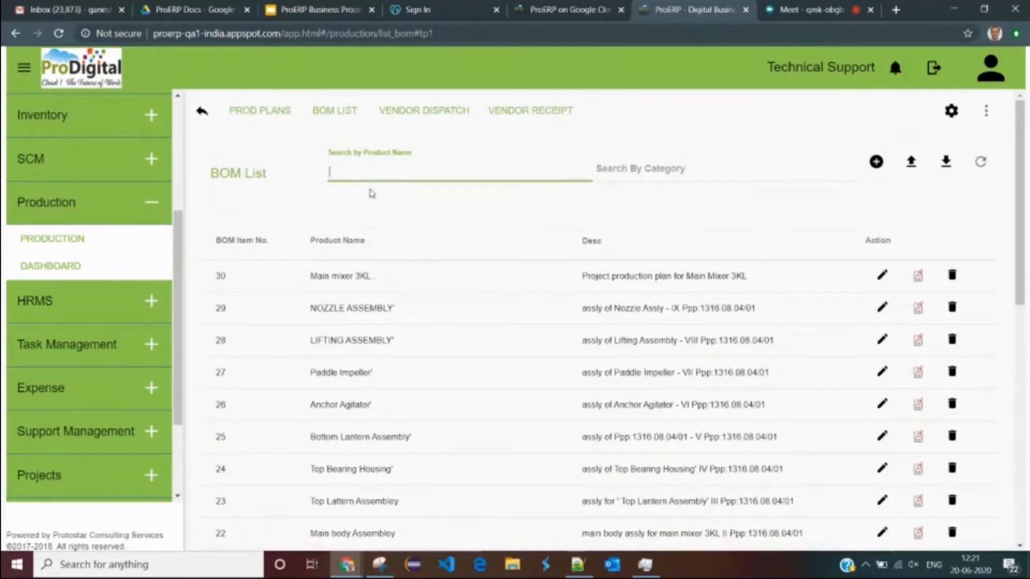
{"action": "type", "text": "e"}
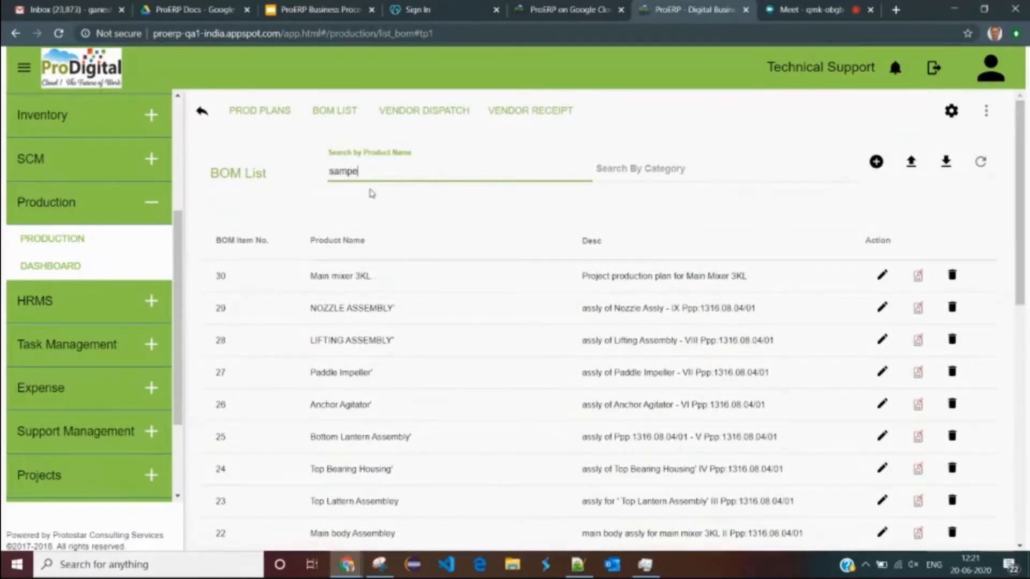
{"action": "type", "text": "le"}
{"action": "key", "text": "BackSpace"}
{"action": "key", "text": "BackSpace"}
{"action": "key", "text": "BackSpace"}
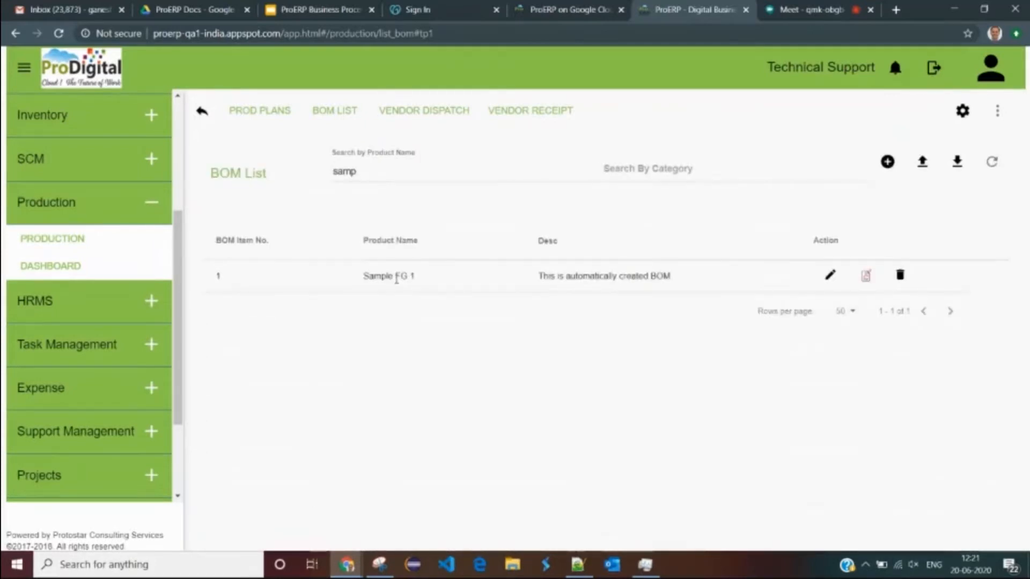
{"action": "left_click_drag", "start_coordinate": [358, 279], "coordinate": [428, 277]}
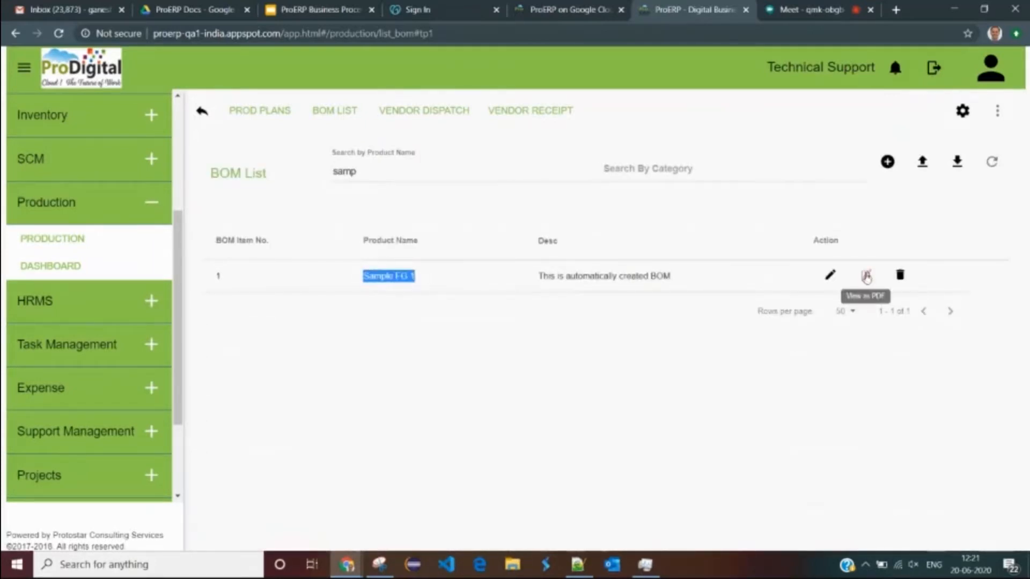
{"action": "left_click", "coordinate": [830, 275]}
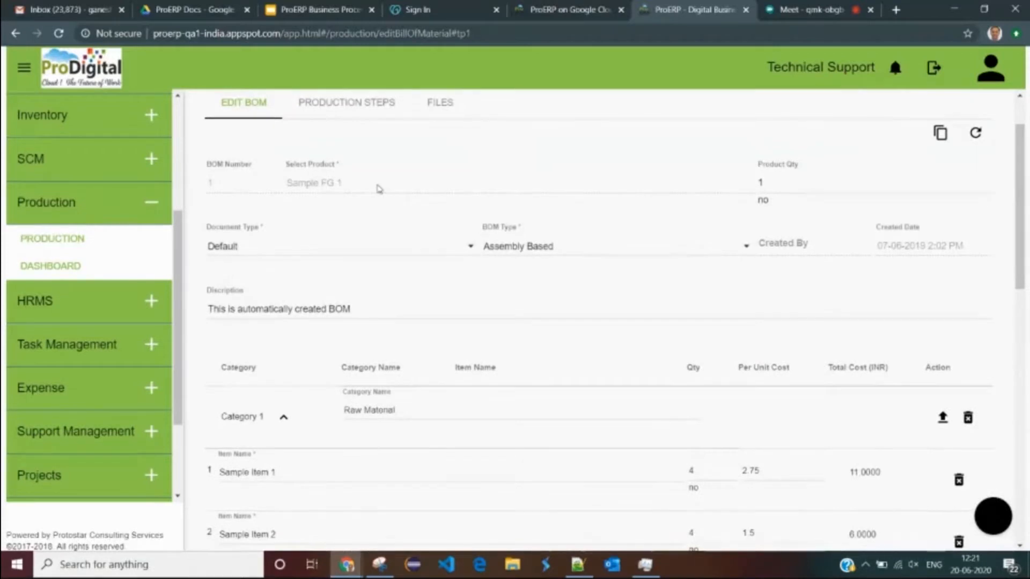
- Review the Sample FG 1 product name and quantity on the Edit BOM form
{"action": "left_click_drag", "start_coordinate": [349, 184], "coordinate": [292, 185]}
{"action": "left_click", "coordinate": [363, 191]}
{"action": "triple_click", "coordinate": [365, 194]}
{"action": "scroll", "coordinate": [363, 203], "scroll_direction": "down", "scroll_amount": 3}
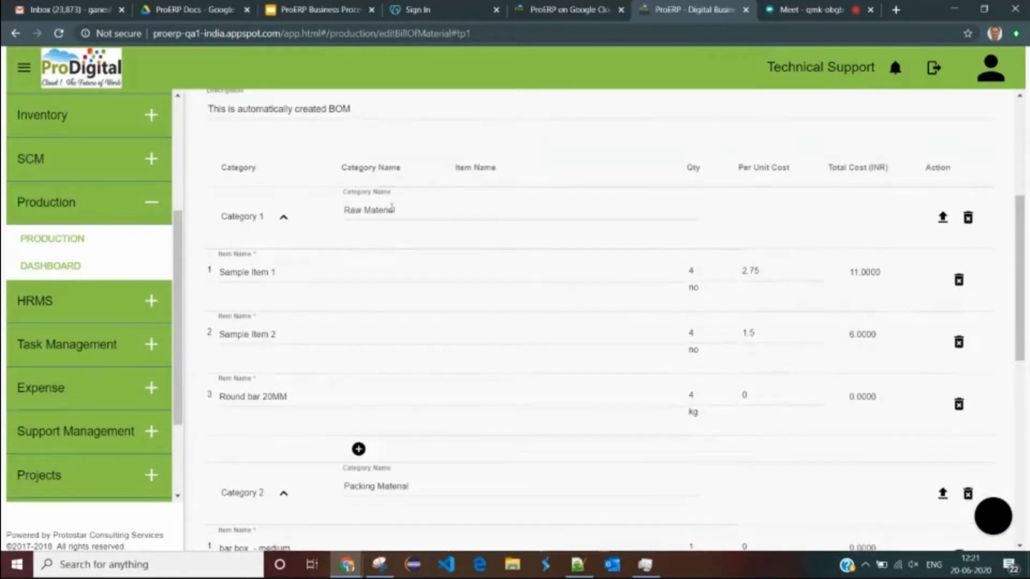
{"action": "scroll", "coordinate": [456, 217], "scroll_direction": "up", "scroll_amount": 3}
{"action": "key", "text": "Tab"}
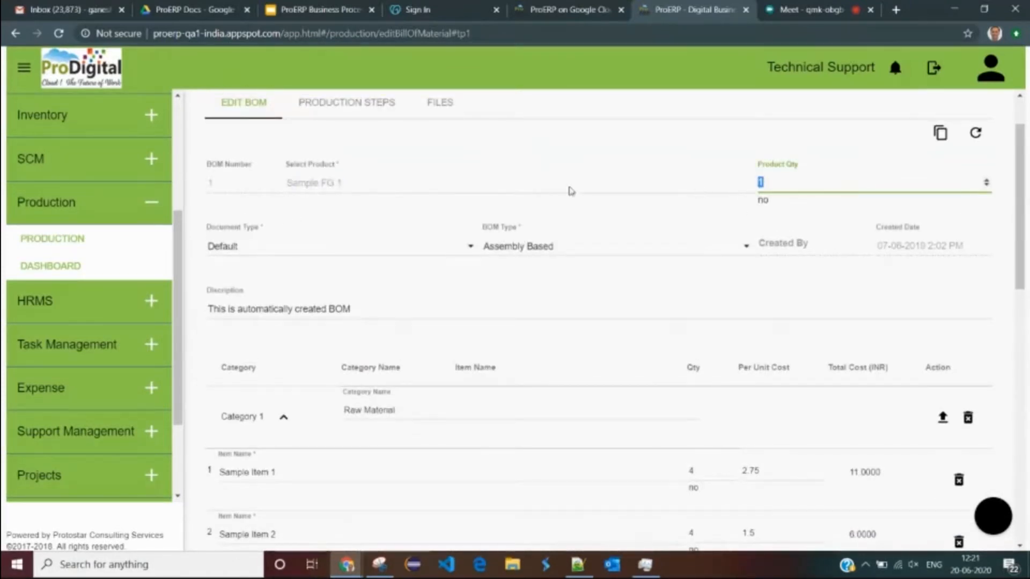
{"action": "scroll", "coordinate": [568, 192], "scroll_direction": "down", "scroll_amount": 2}
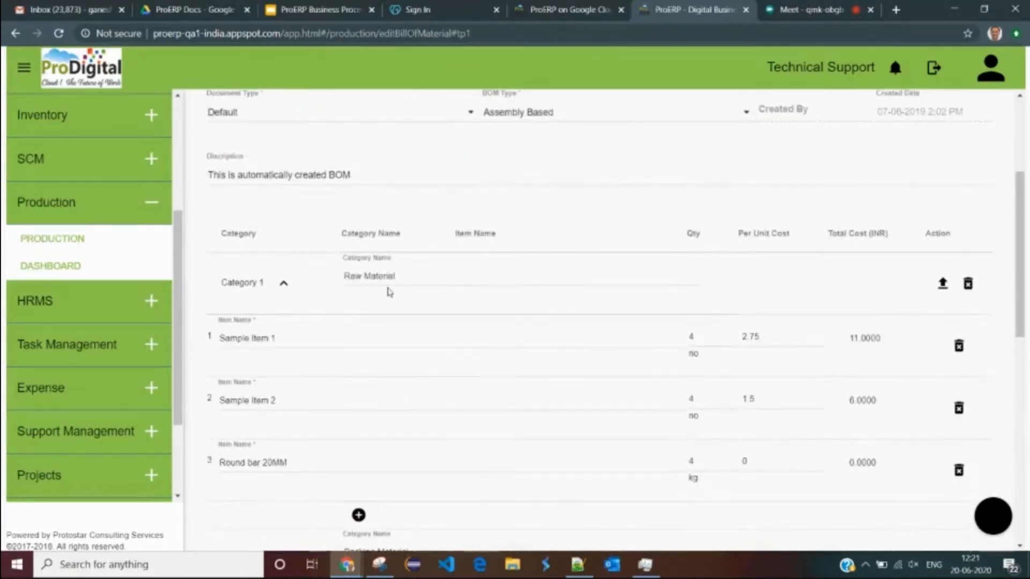
- Expand Category 1 and rename the third raw material from Round bar 20MM to 'round bar'
{"action": "left_click", "coordinate": [267, 284]}
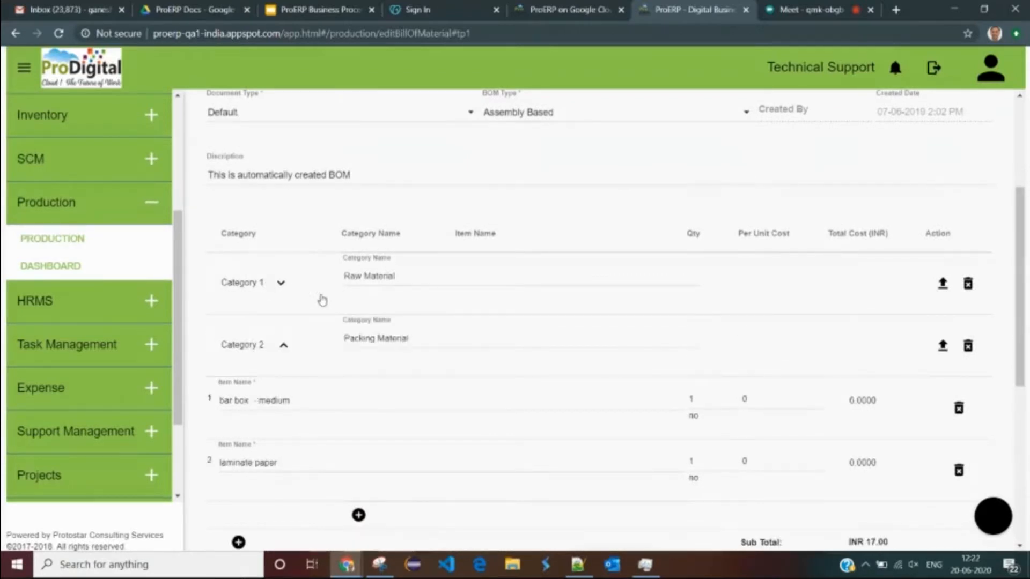
{"action": "left_click_drag", "start_coordinate": [396, 278], "coordinate": [337, 288]}
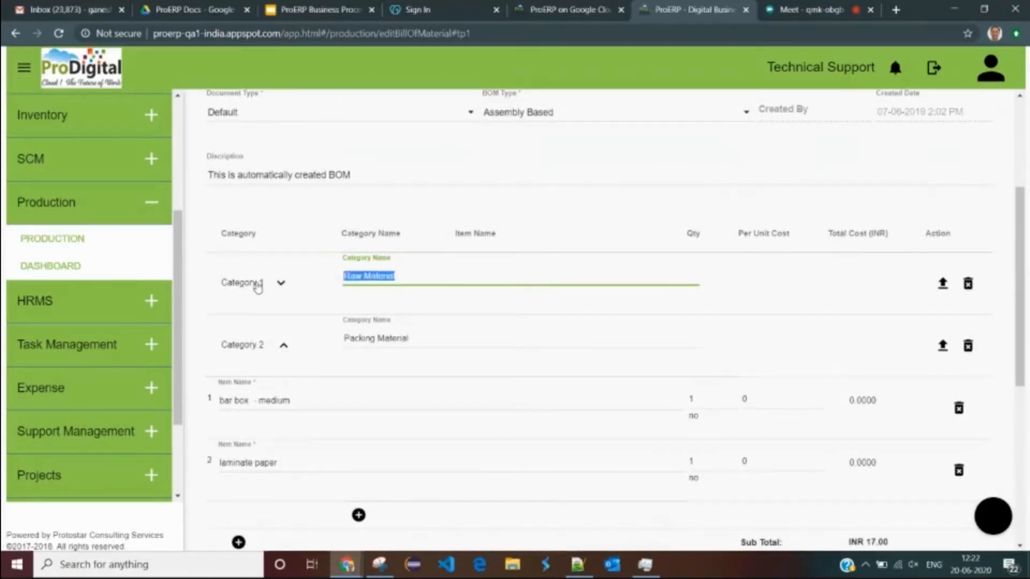
{"action": "left_click", "coordinate": [274, 287]}
{"action": "left_click", "coordinate": [275, 287]}
{"action": "left_click", "coordinate": [320, 336]}
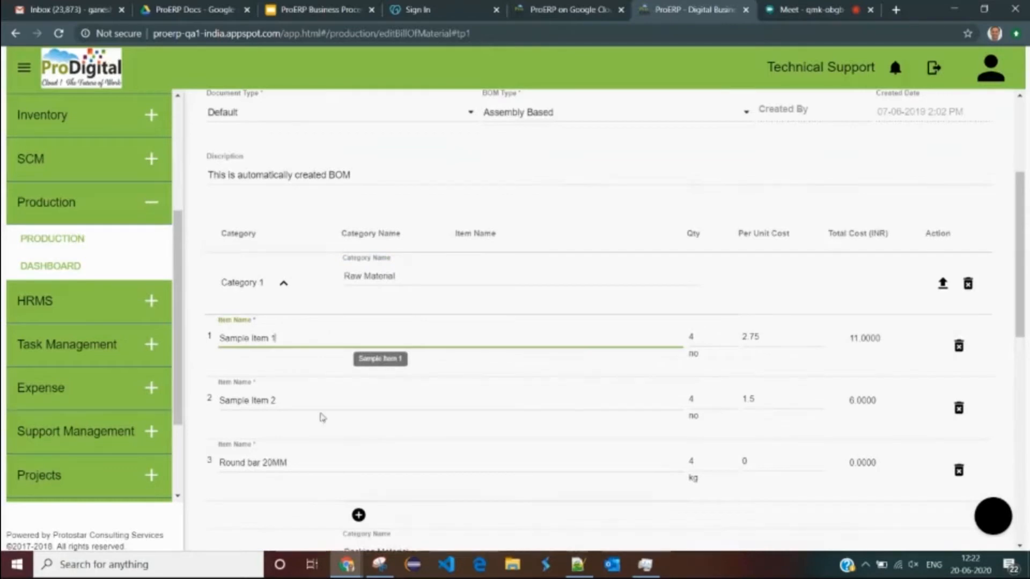
{"action": "left_click", "coordinate": [309, 462]}
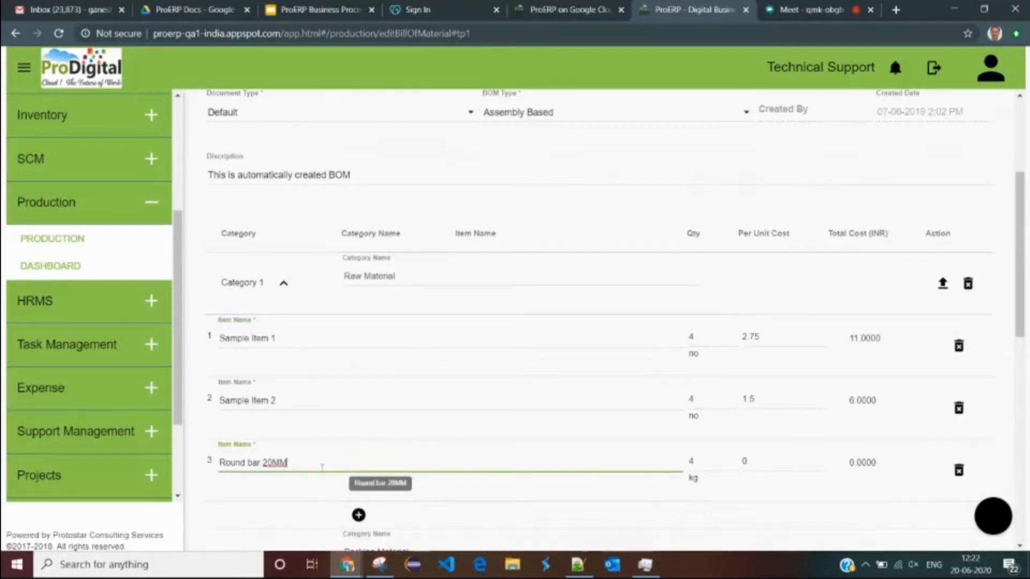
{"action": "left_click_drag", "start_coordinate": [359, 468], "coordinate": [215, 462]}
{"action": "type", "text": "rdund"}
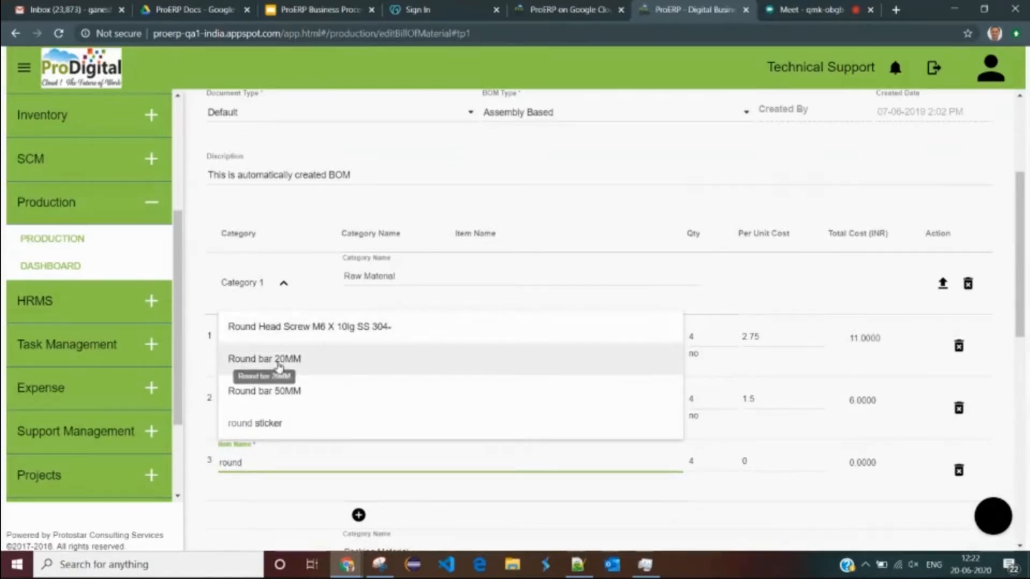
{"action": "type", "text": "bar"}
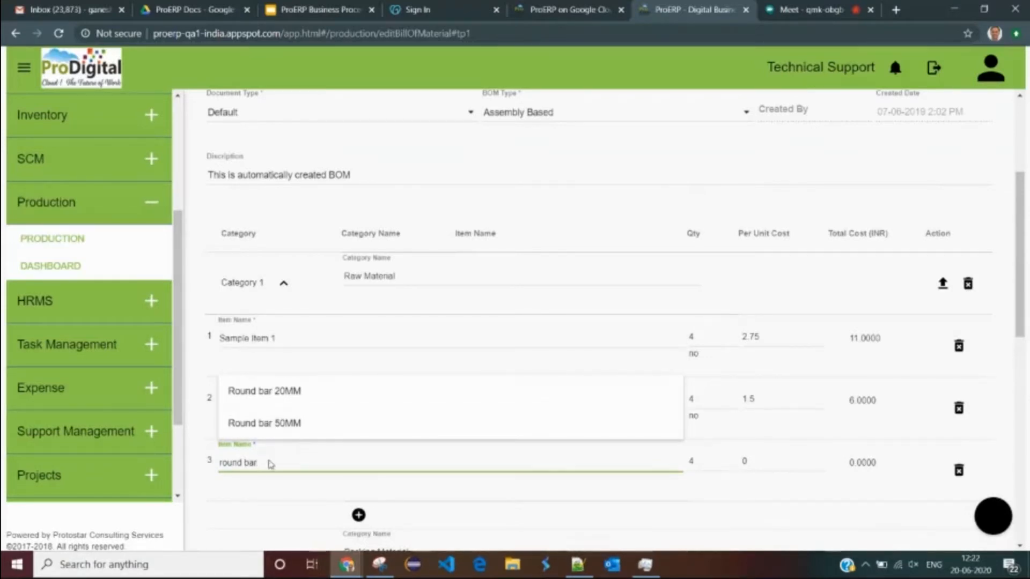
{"action": "left_click_drag", "start_coordinate": [194, 457], "coordinate": [275, 481]}
{"action": "left_click", "coordinate": [286, 467]}
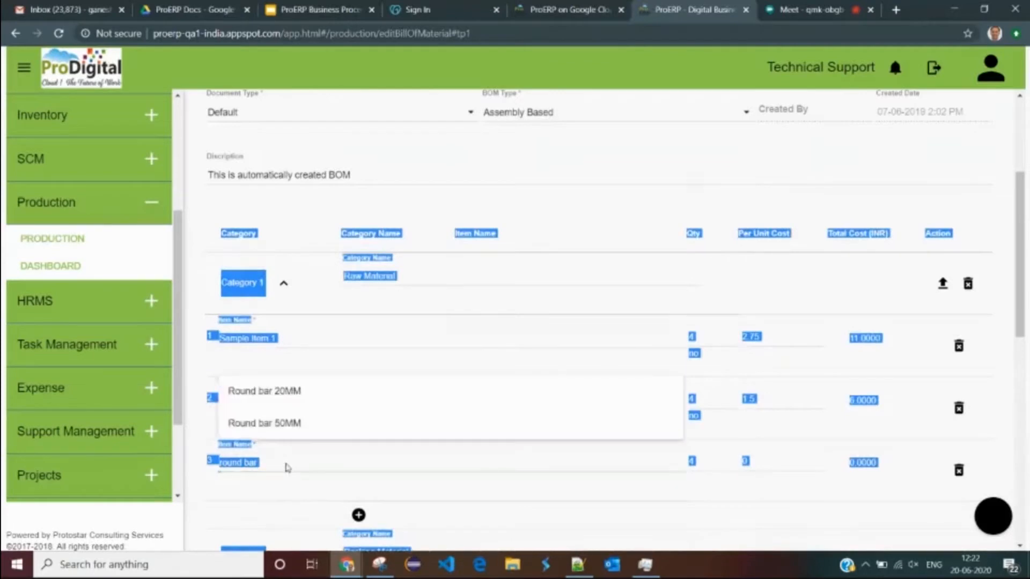
{"action": "key", "text": "Escape"}
- Scroll down the BOM to the overhead costs section
{"action": "scroll", "coordinate": [322, 437], "scroll_direction": "down", "scroll_amount": 5}
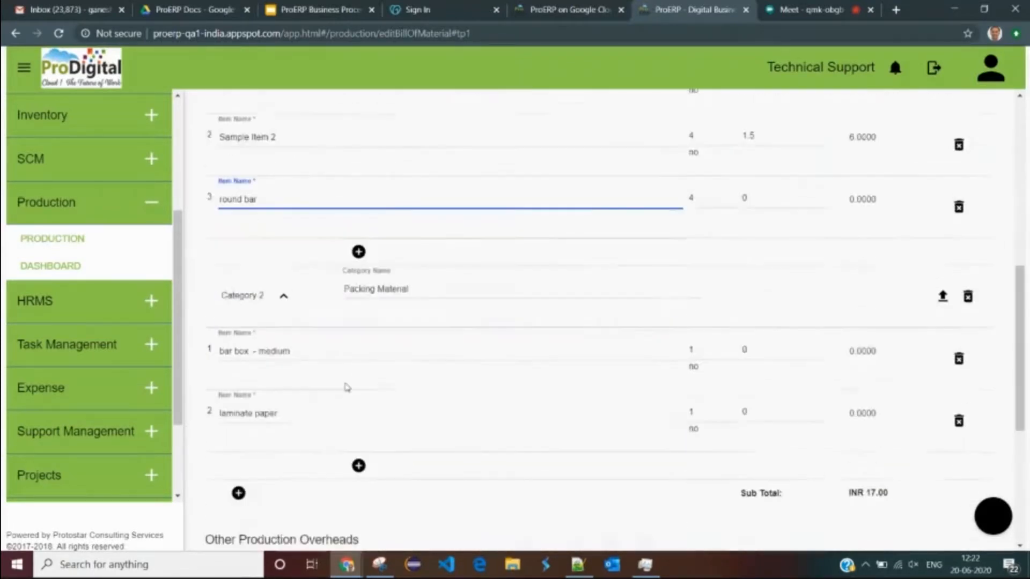
{"action": "scroll", "coordinate": [601, 340], "scroll_direction": "up", "scroll_amount": 4}
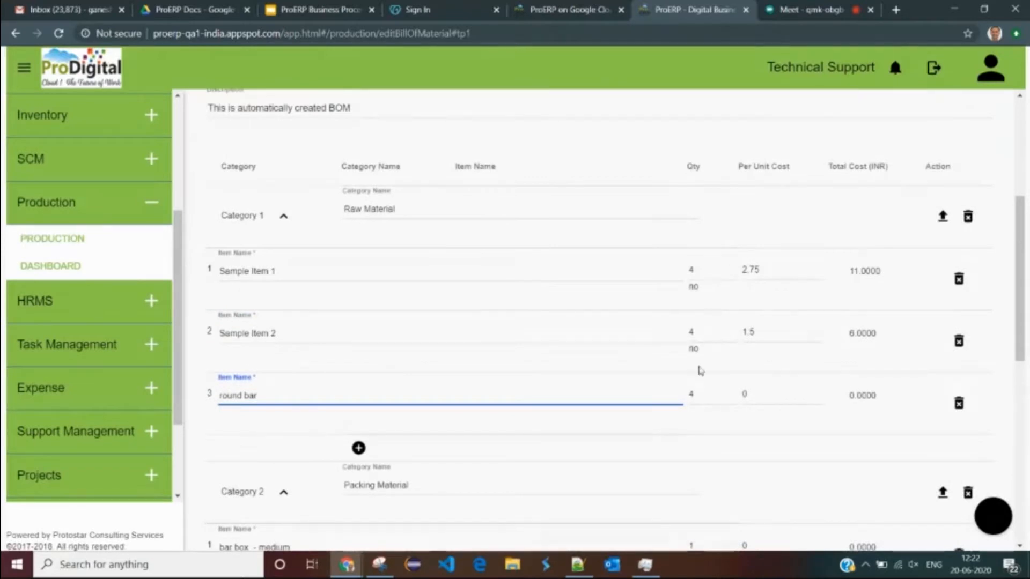
{"action": "scroll", "coordinate": [696, 406], "scroll_direction": "down", "scroll_amount": 1}
{"action": "scroll", "coordinate": [697, 409], "scroll_direction": "up", "scroll_amount": 1}
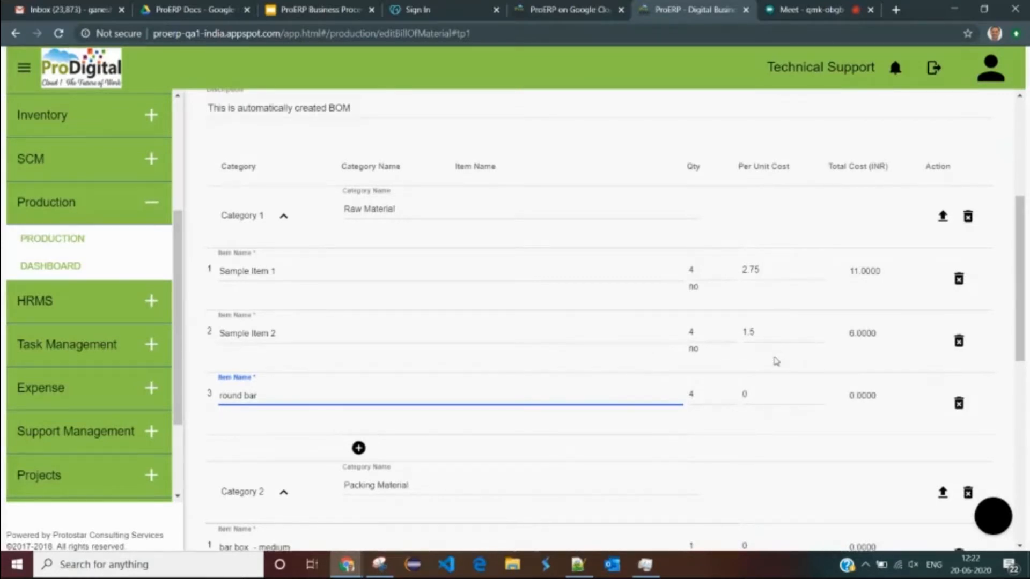
{"action": "scroll", "coordinate": [777, 361], "scroll_direction": "down", "scroll_amount": 1}
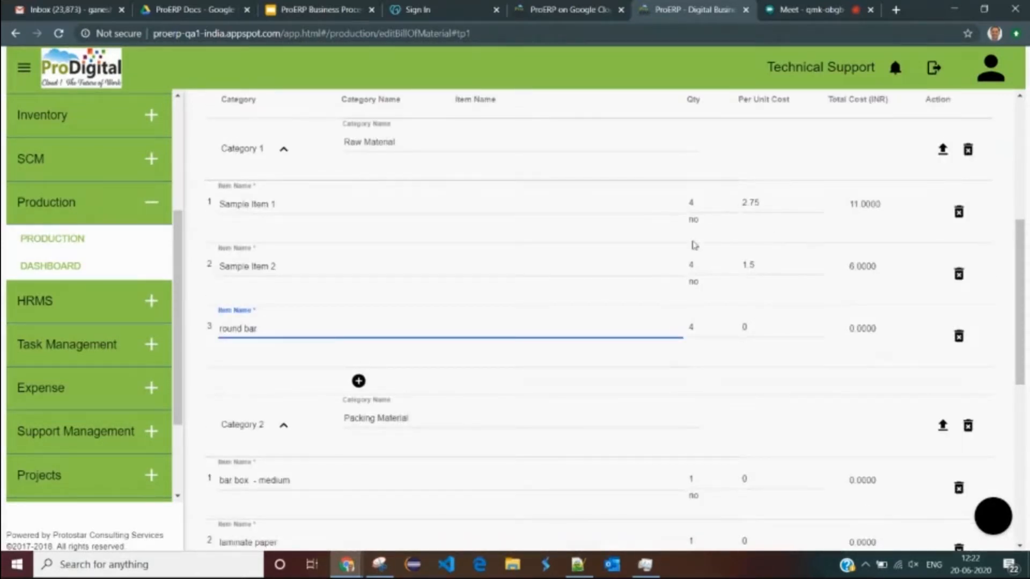
{"action": "scroll", "coordinate": [791, 284], "scroll_direction": "down", "scroll_amount": 5}
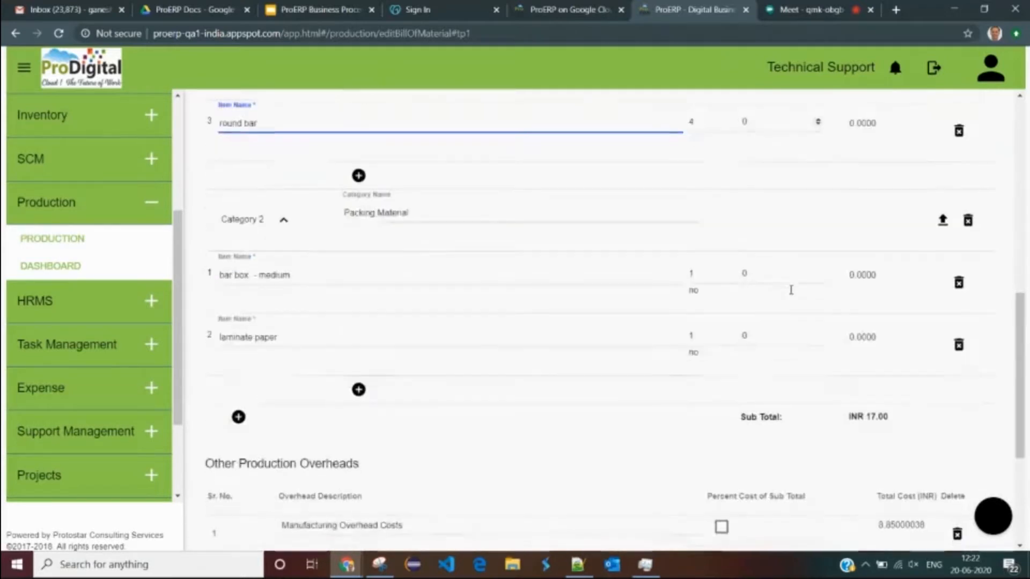
{"action": "scroll", "coordinate": [723, 311], "scroll_direction": "down", "scroll_amount": 1}
- Charge Manufacturing Overhead Costs as 20% of sub total, giving a final total of INR 20.40
{"action": "scroll", "coordinate": [630, 210], "scroll_direction": "down", "scroll_amount": 1}
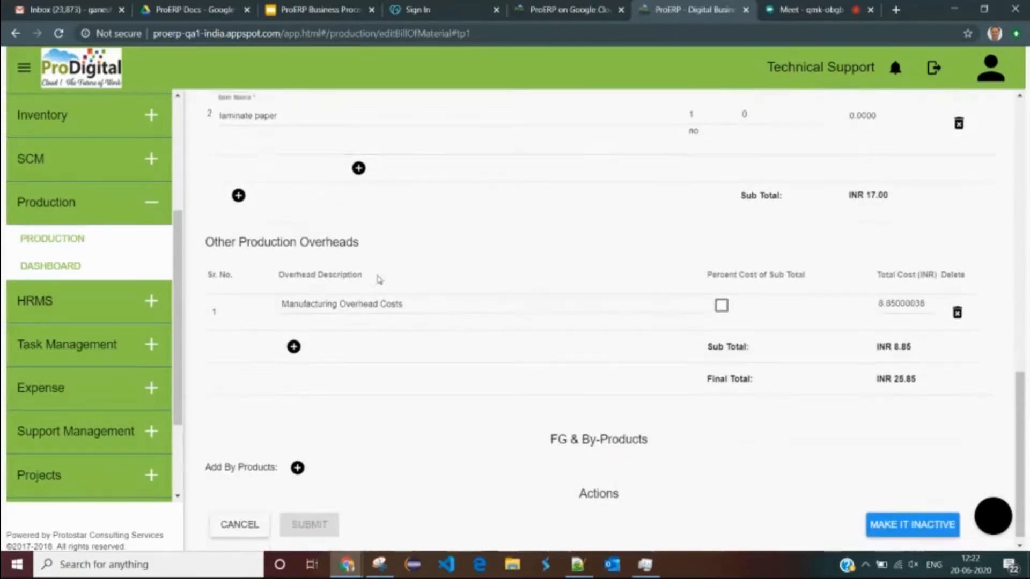
{"action": "left_click_drag", "start_coordinate": [232, 231], "coordinate": [394, 226]}
{"action": "triple_click", "coordinate": [410, 292]}
{"action": "left_click", "coordinate": [722, 295]}
{"action": "left_click", "coordinate": [741, 293]}
{"action": "type", "text": "20"}
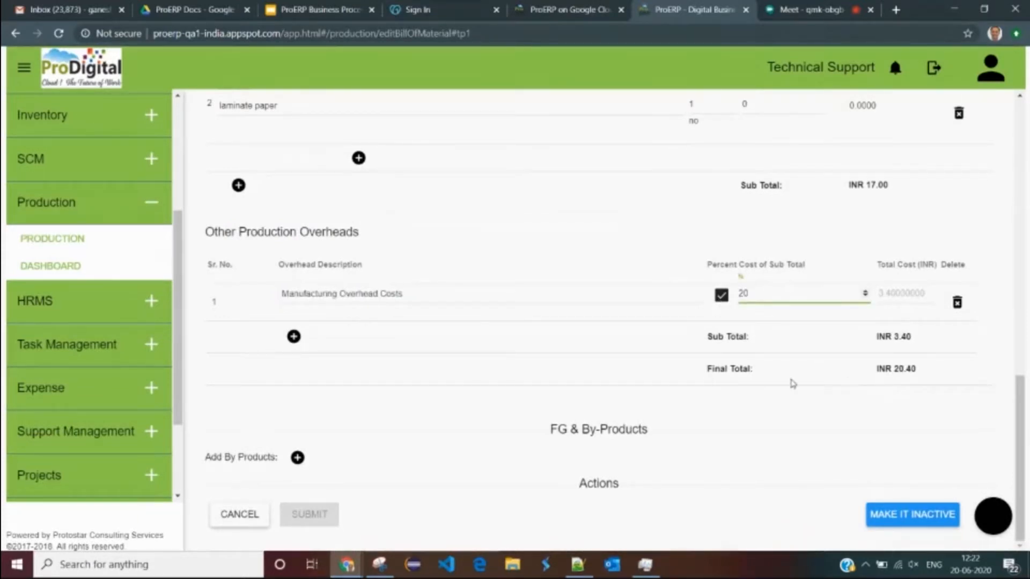
{"action": "left_click_drag", "start_coordinate": [706, 369], "coordinate": [815, 374]}
{"action": "left_click", "coordinate": [937, 374]}
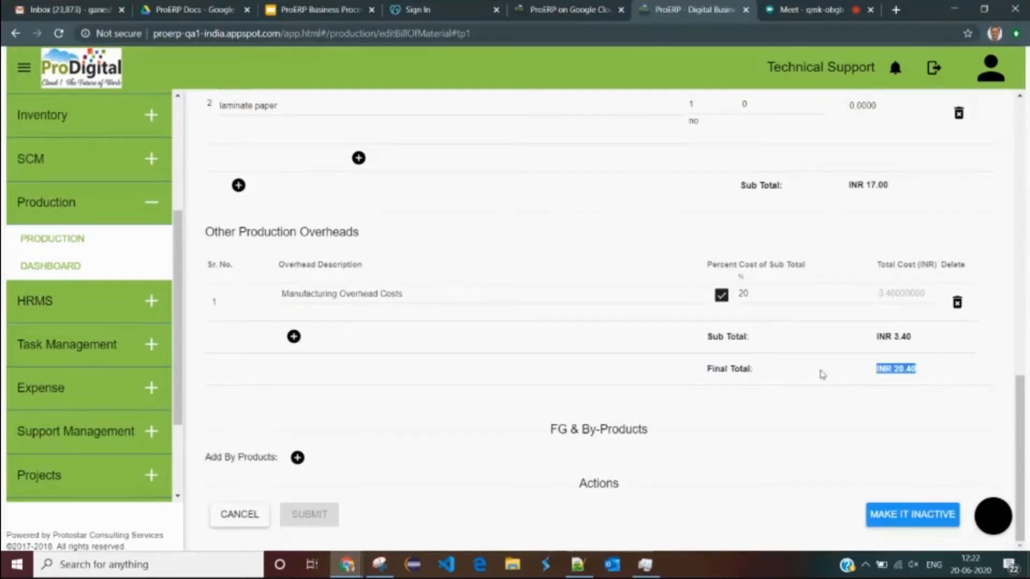
- Back at the top of Edit BOM, keep Assembly Based as the BOM type for Sample FG 1
{"action": "scroll", "coordinate": [825, 371], "scroll_direction": "up", "scroll_amount": 2}
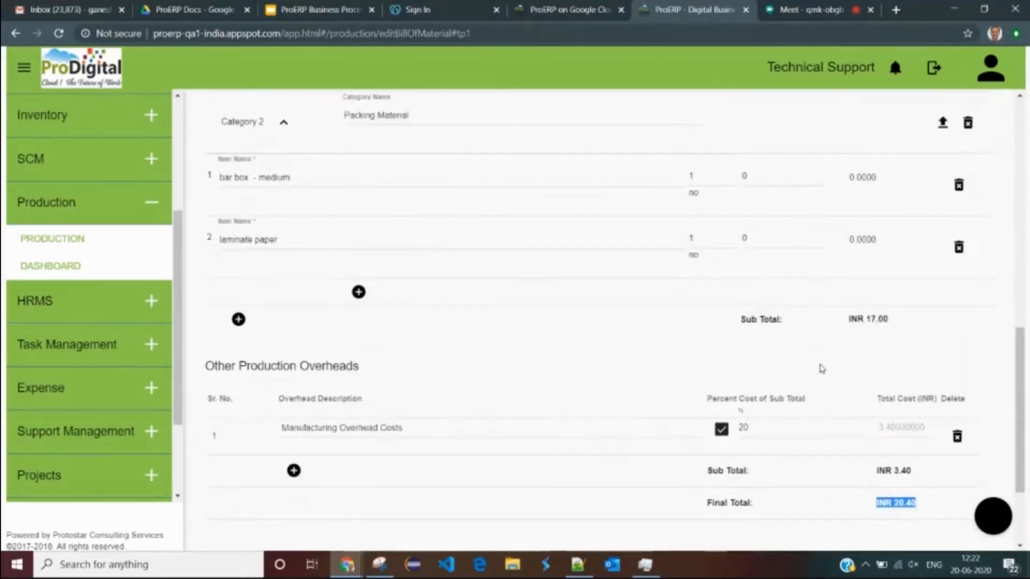
{"action": "scroll", "coordinate": [821, 369], "scroll_direction": "up", "scroll_amount": 2}
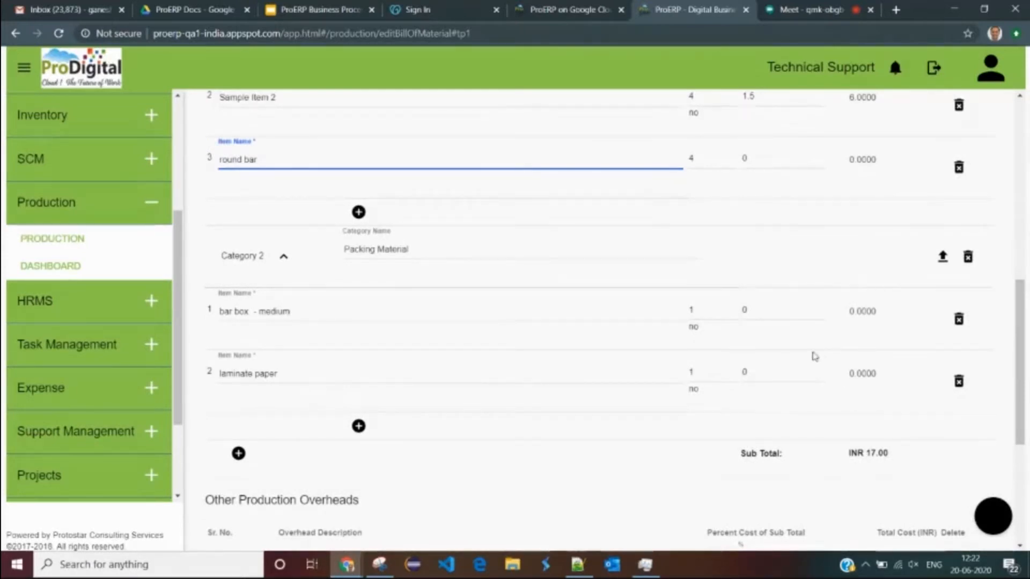
{"action": "scroll", "coordinate": [815, 356], "scroll_direction": "up", "scroll_amount": 4}
{"action": "triple_click", "coordinate": [290, 305]}
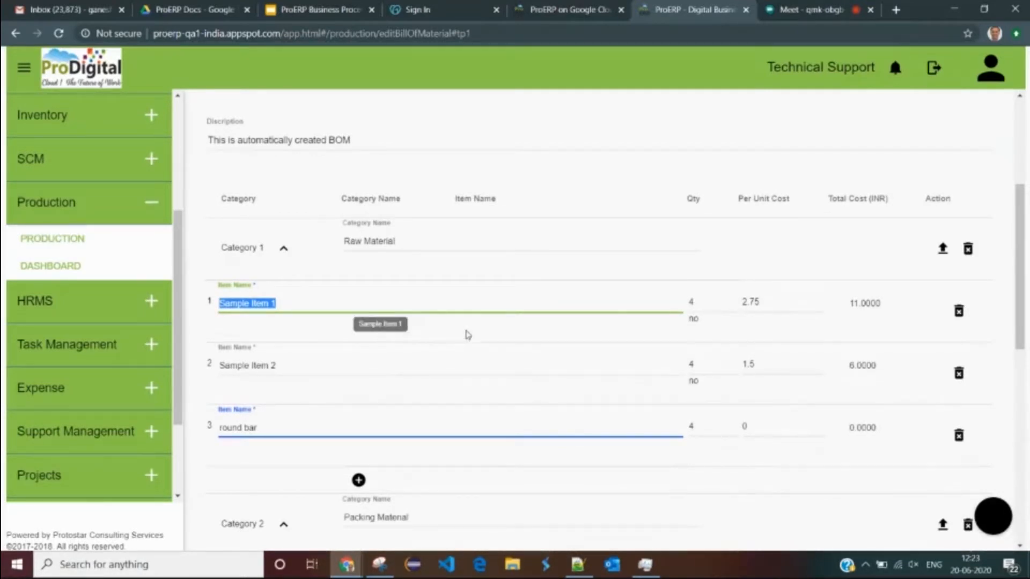
{"action": "left_click", "coordinate": [481, 328]}
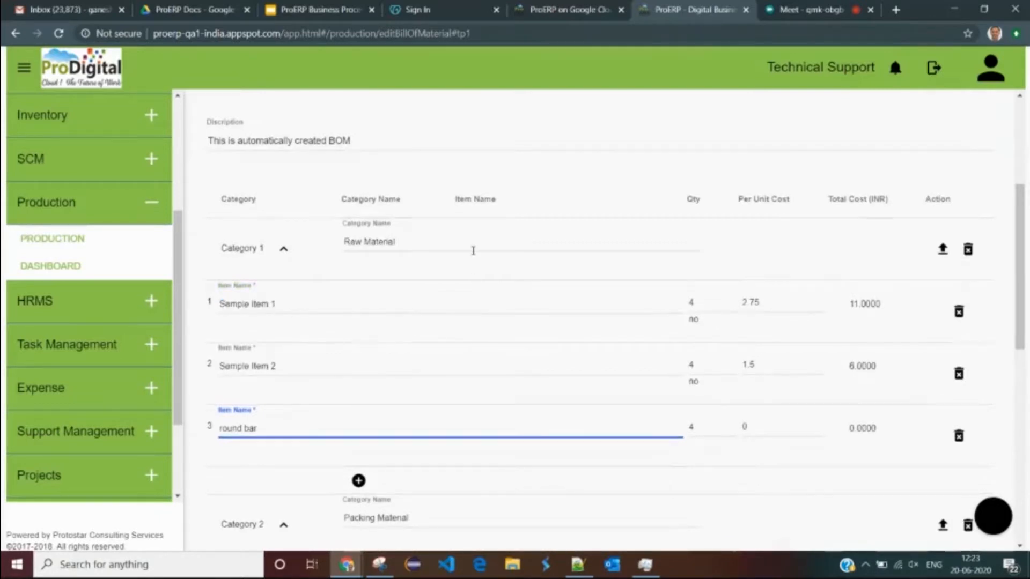
{"action": "scroll", "coordinate": [450, 225], "scroll_direction": "up", "scroll_amount": 1}
{"action": "double_click", "coordinate": [536, 143]}
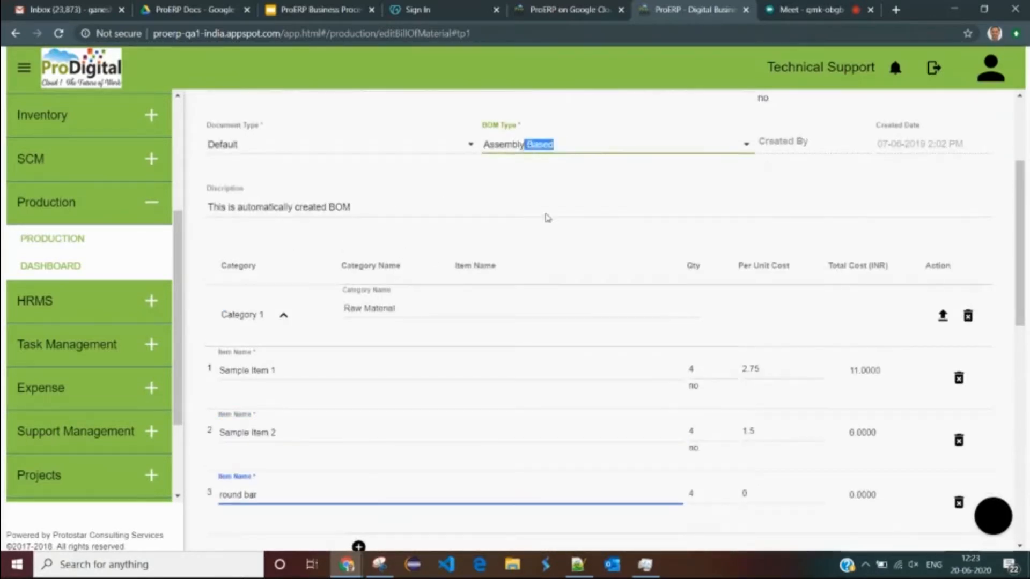
{"action": "left_click", "coordinate": [435, 217]}
{"action": "scroll", "coordinate": [415, 199], "scroll_direction": "up", "scroll_amount": 3}
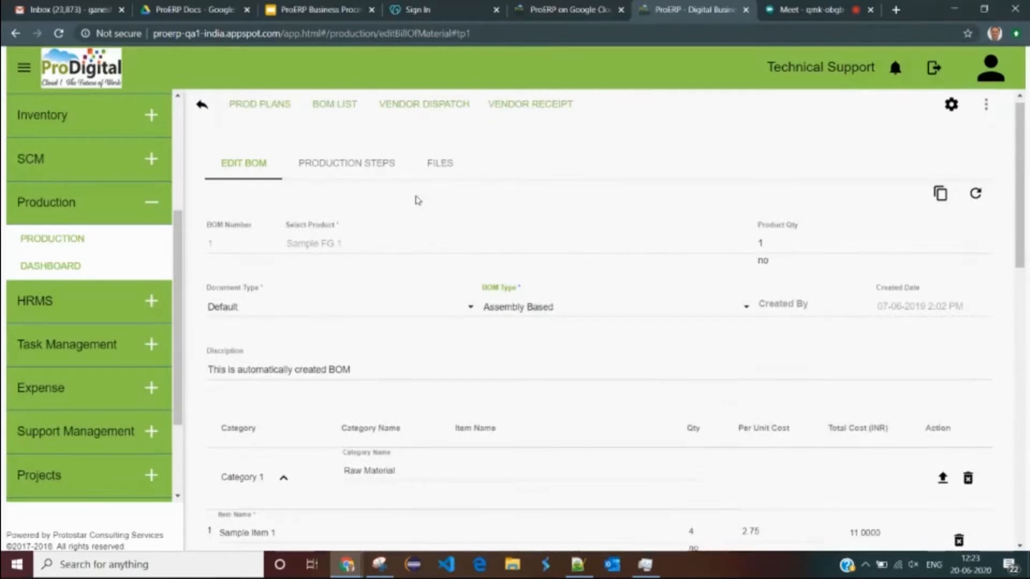
{"action": "left_click_drag", "start_coordinate": [347, 252], "coordinate": [290, 261]}
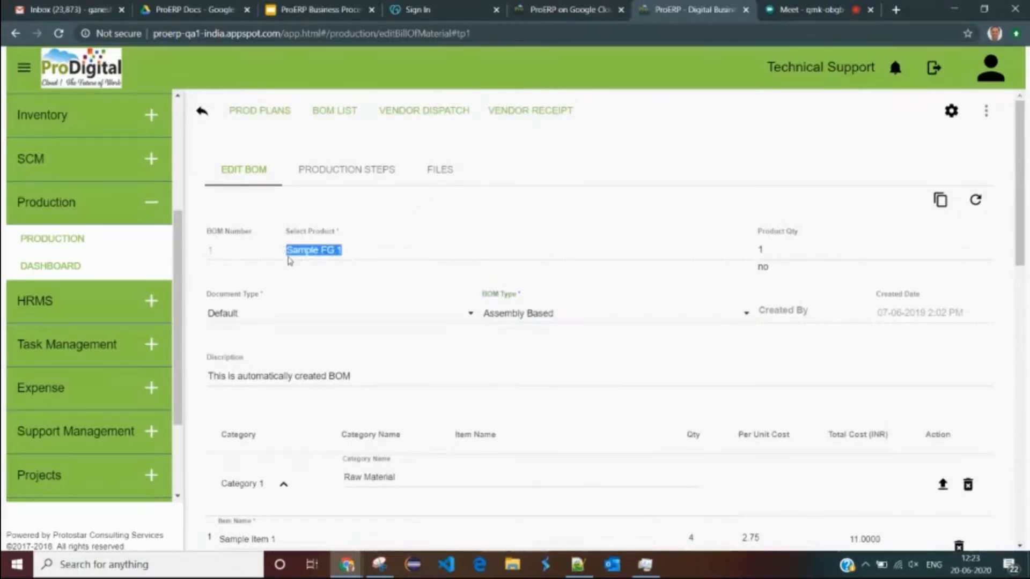
{"action": "left_click", "coordinate": [328, 257]}
{"action": "left_click_drag", "start_coordinate": [355, 255], "coordinate": [281, 256]}
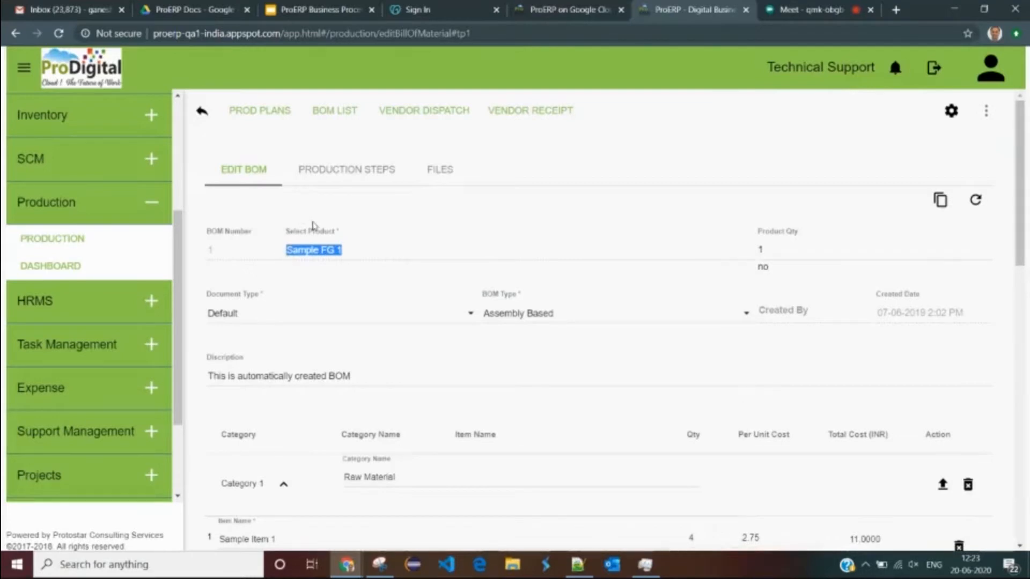
{"action": "left_click", "coordinate": [260, 110]}
- Add a new production plan with default Pune Workshop, Plant1 and line Pune-Workshop1
{"action": "left_click", "coordinate": [285, 111]}
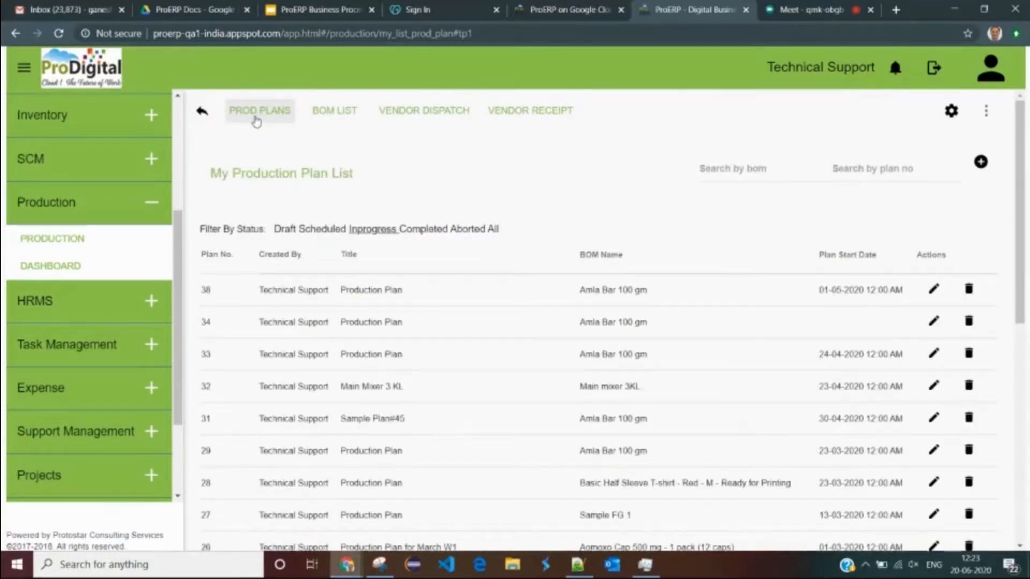
{"action": "left_click", "coordinate": [981, 162]}
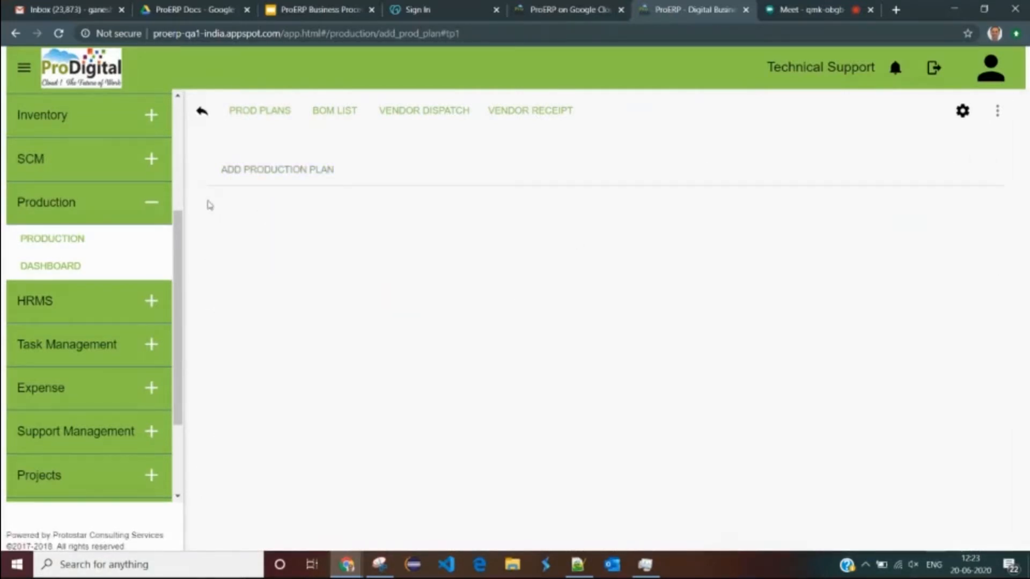
{"action": "left_click", "coordinate": [255, 178]}
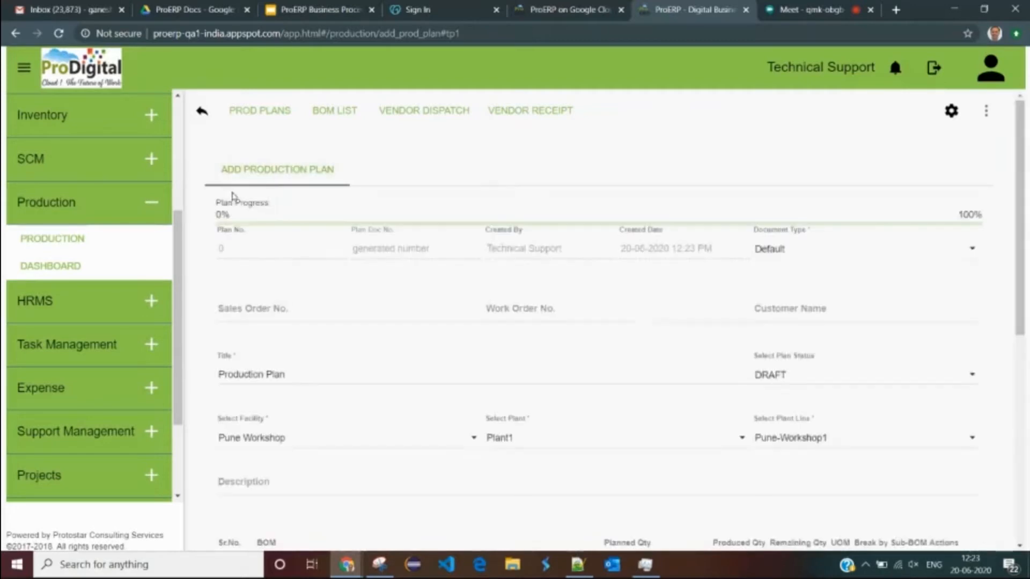
{"action": "scroll", "coordinate": [439, 235], "scroll_direction": "down", "scroll_amount": 3}
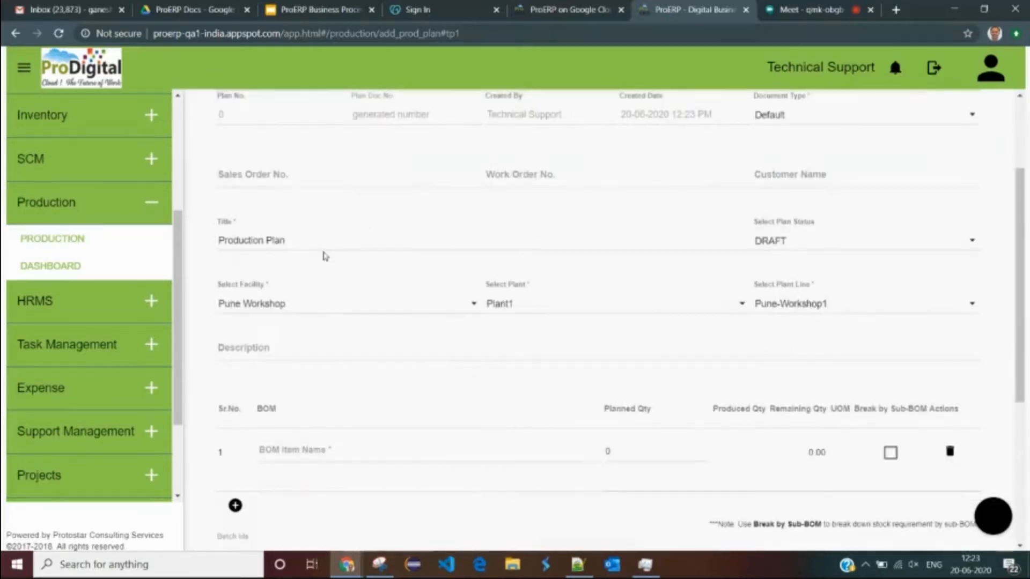
{"action": "scroll", "coordinate": [322, 347], "scroll_direction": "down", "scroll_amount": 3}
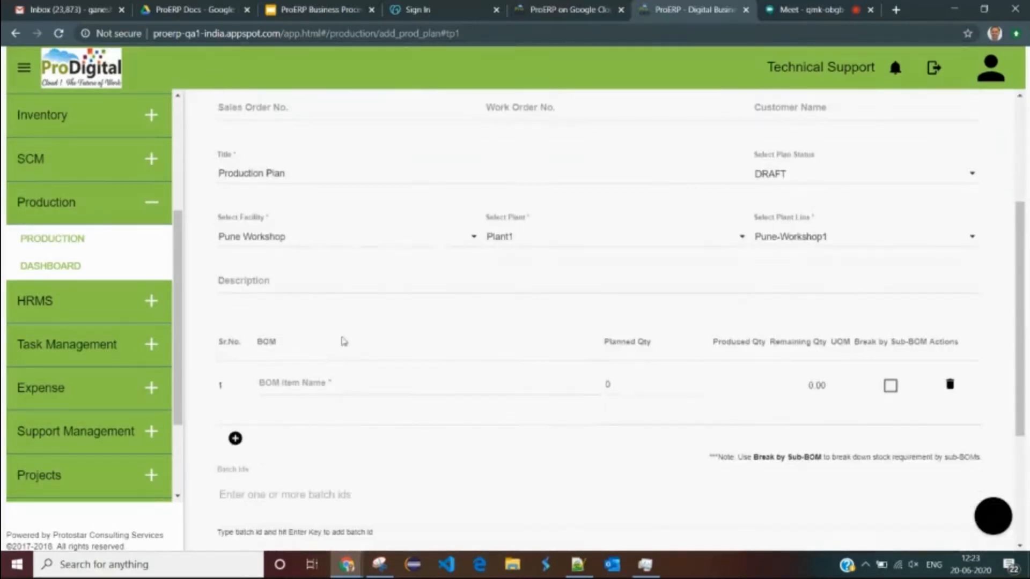
{"action": "left_click", "coordinate": [322, 319]}
{"action": "scroll", "coordinate": [322, 319], "scroll_direction": "up", "scroll_amount": 4}
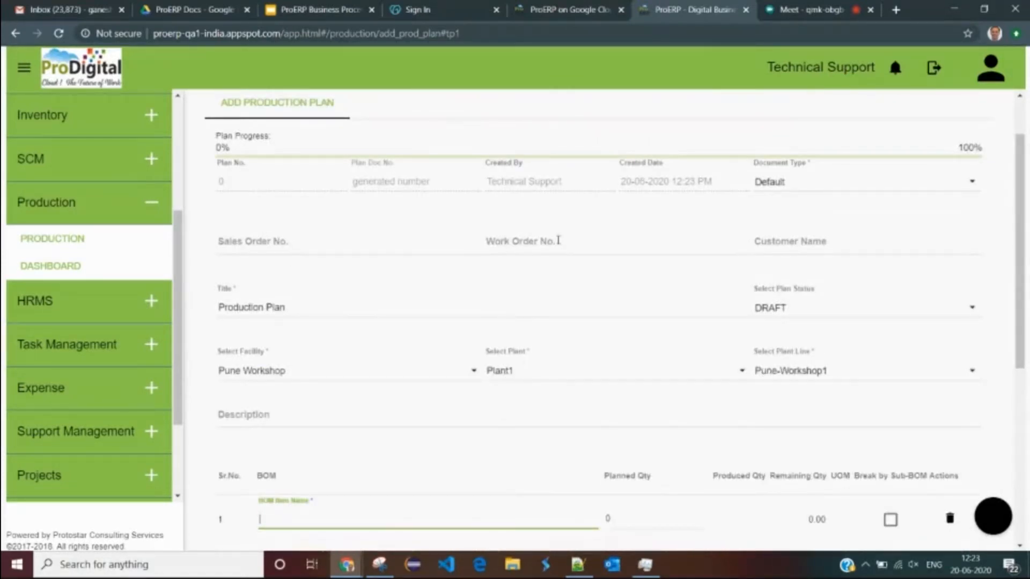
{"action": "scroll", "coordinate": [535, 265], "scroll_direction": "down", "scroll_amount": 3}
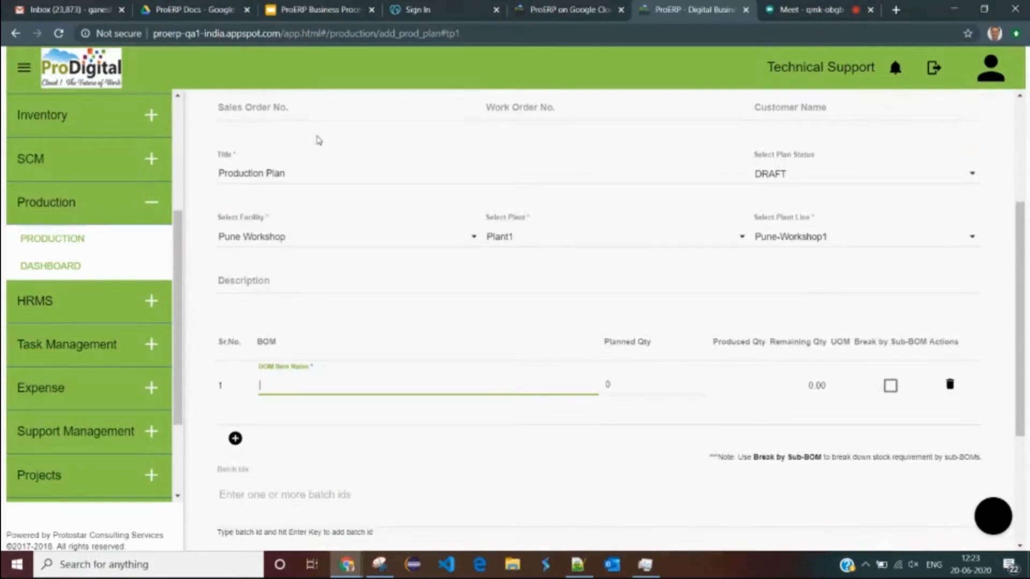
{"action": "scroll", "coordinate": [289, 310], "scroll_direction": "down", "scroll_amount": 2}
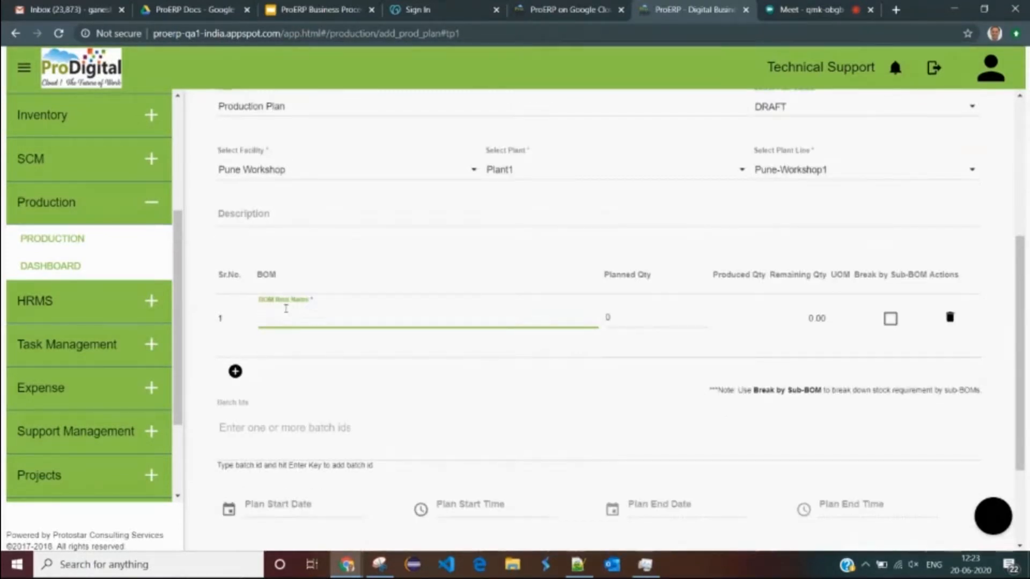
- Choose Sample FG 1 as the BOM item with a planned quantity of 3000
{"action": "type", "text": "mple"}
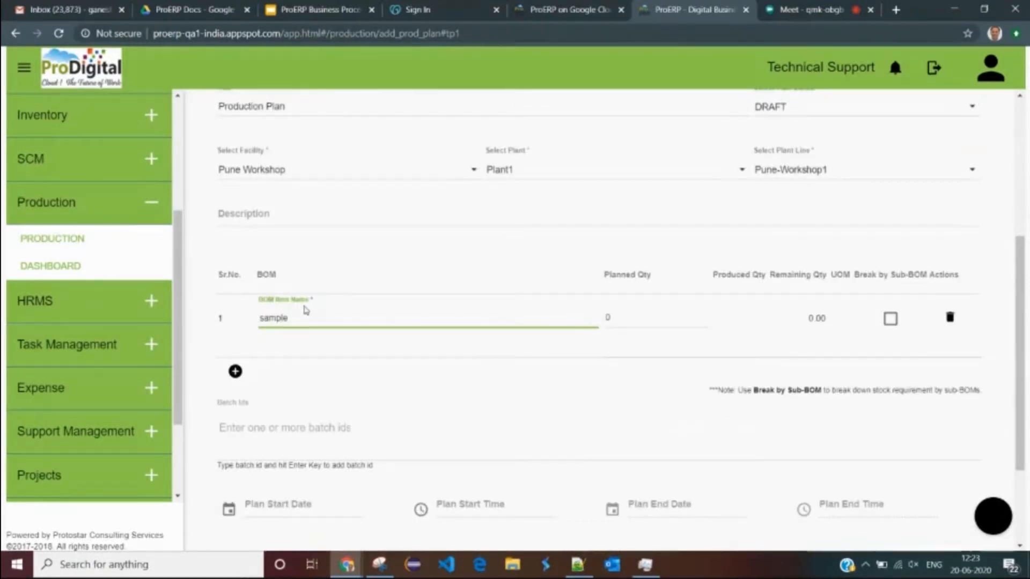
{"action": "left_click", "coordinate": [309, 345]}
{"action": "key", "text": "Tab"}
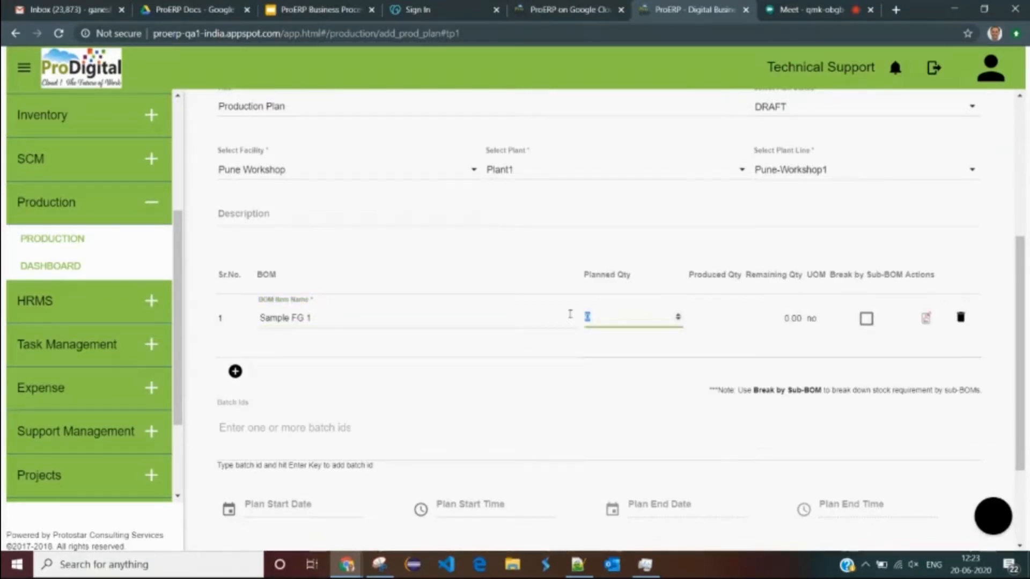
{"action": "type", "text": "3000"}
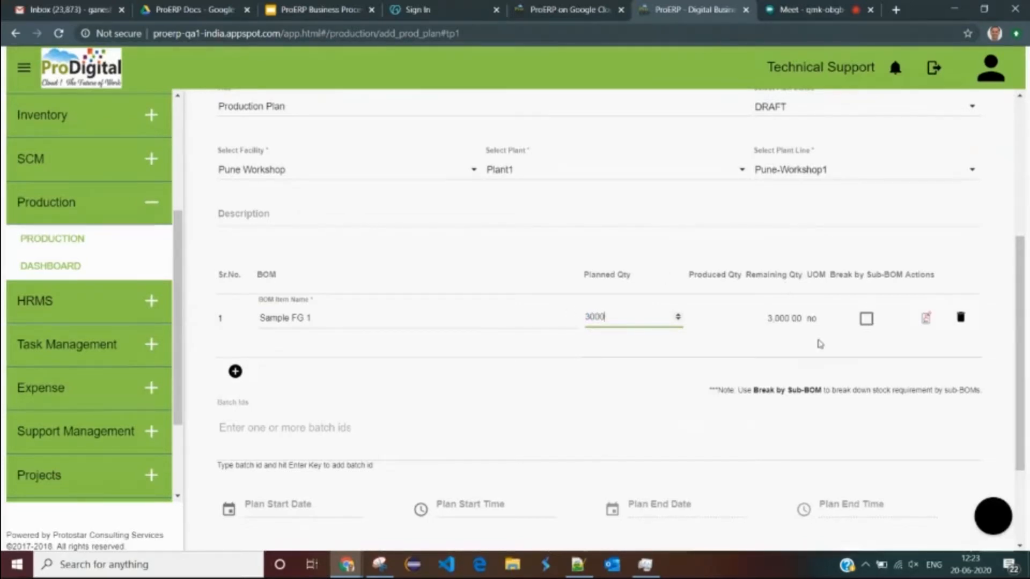
{"action": "scroll", "coordinate": [653, 318], "scroll_direction": "down", "scroll_amount": 3}
{"action": "scroll", "coordinate": [406, 355], "scroll_direction": "down", "scroll_amount": 1}
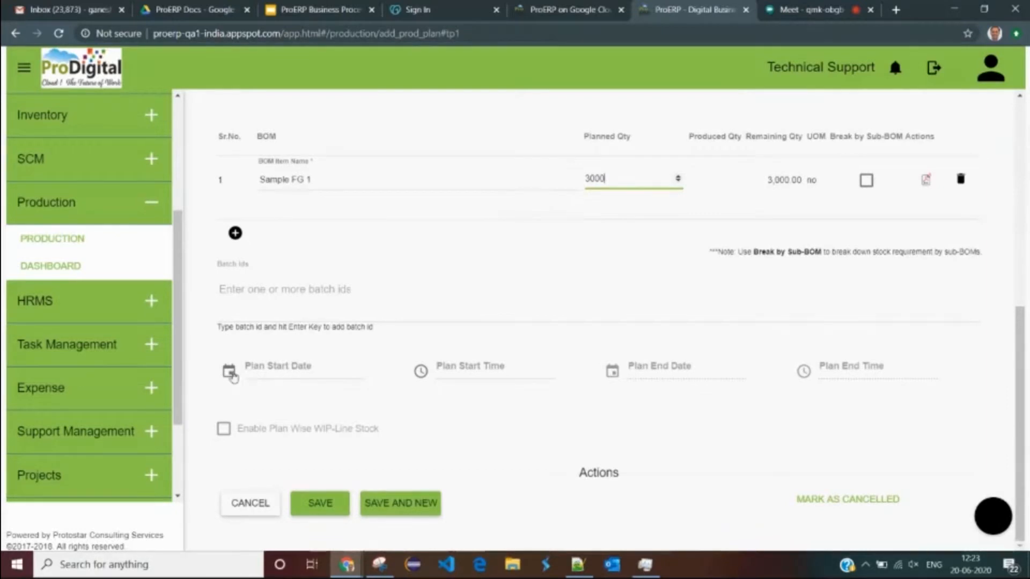
- Set the plan start date to 29/06/2020 and end date to 15/07/2020
{"action": "left_click", "coordinate": [229, 372]}
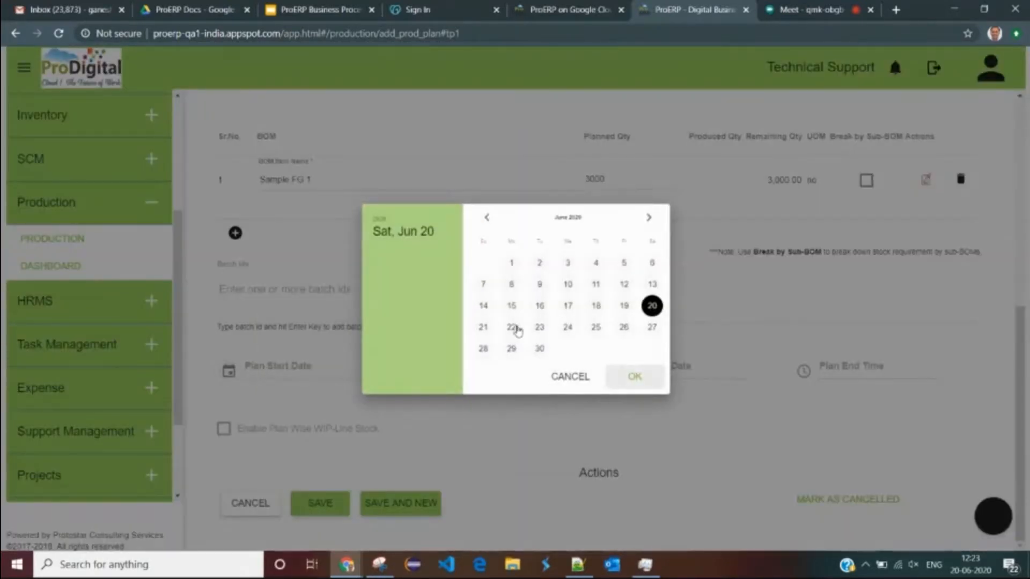
{"action": "left_click", "coordinate": [512, 349]}
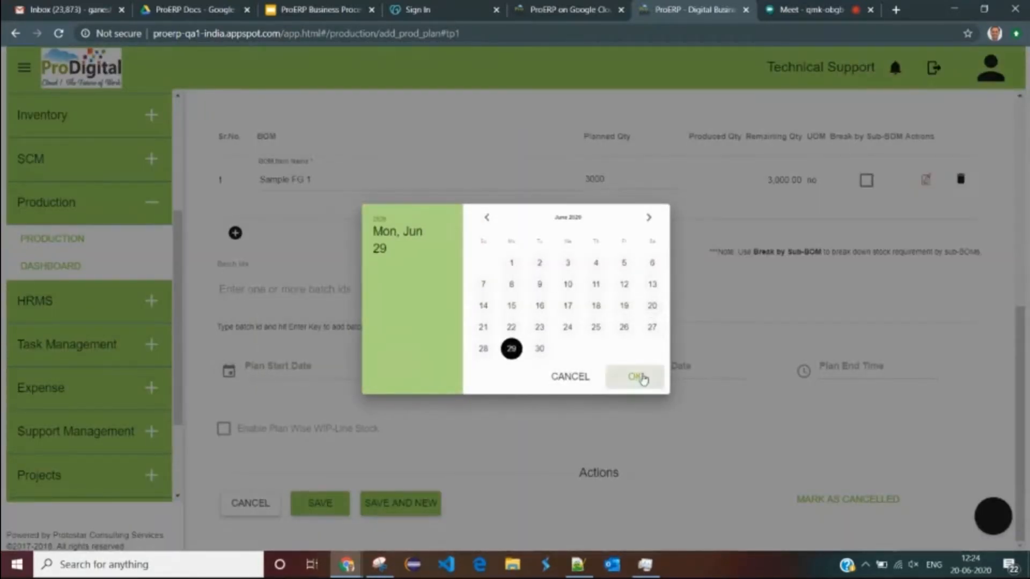
{"action": "left_click", "coordinate": [635, 377]}
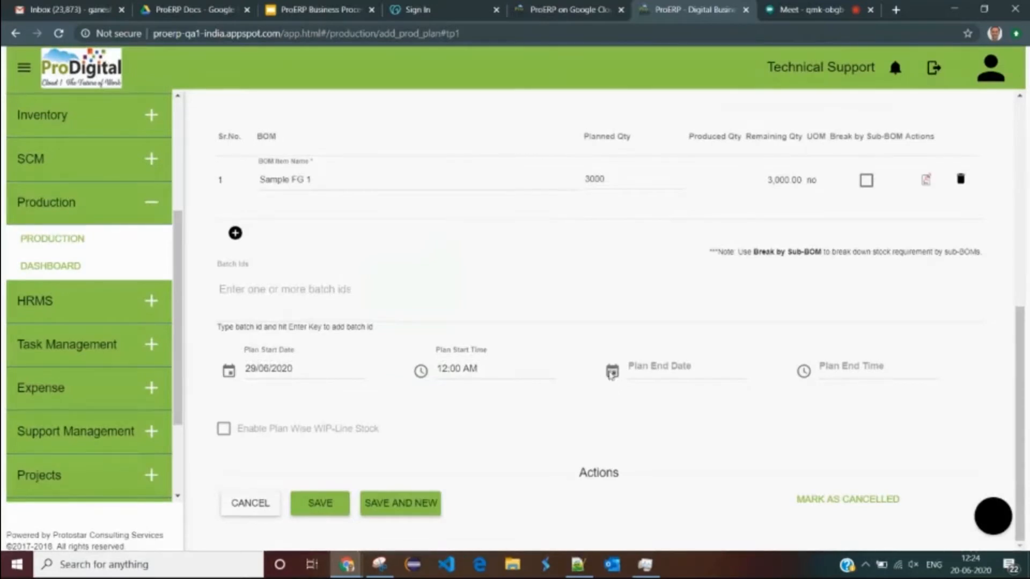
{"action": "left_click", "coordinate": [612, 372]}
{"action": "left_click", "coordinate": [648, 217]}
{"action": "left_click", "coordinate": [570, 305]}
{"action": "left_click", "coordinate": [635, 377]}
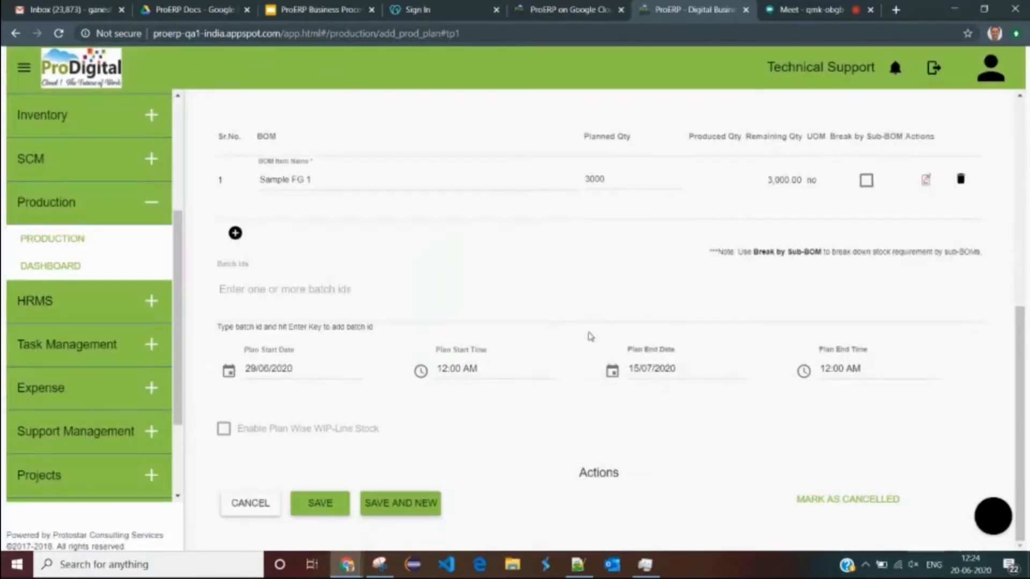
- Set the plan status to SCHEDULED and save the production plan
{"action": "scroll", "coordinate": [678, 294], "scroll_direction": "up", "scroll_amount": 5}
{"action": "left_click", "coordinate": [818, 247]}
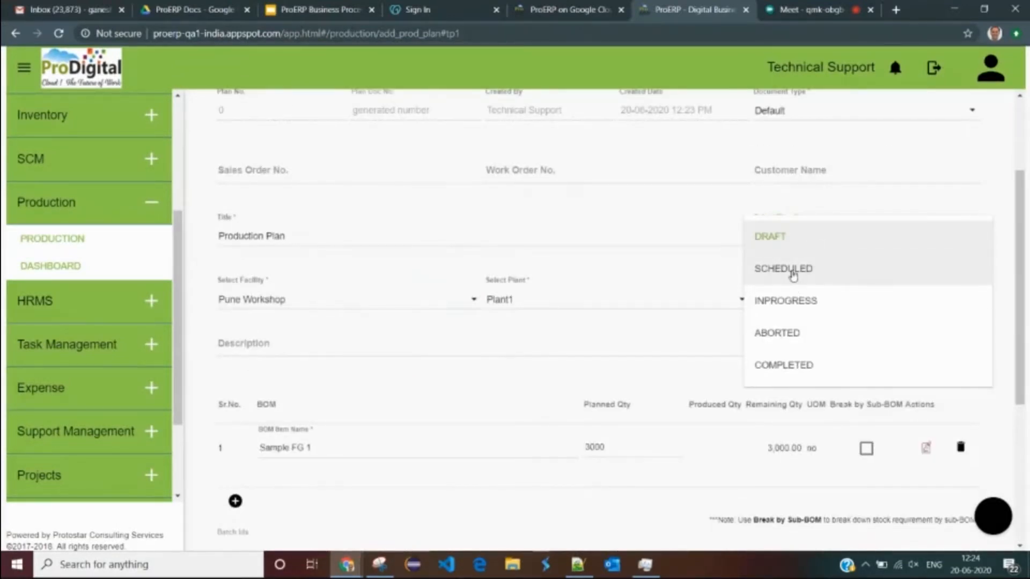
{"action": "left_click", "coordinate": [793, 273]}
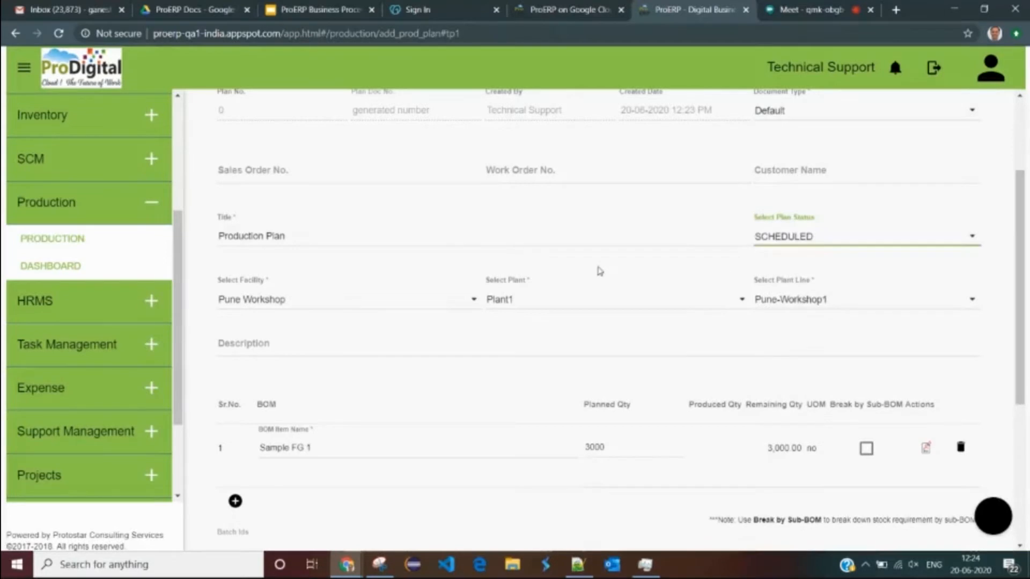
{"action": "scroll", "coordinate": [596, 274], "scroll_direction": "down", "scroll_amount": 5}
{"action": "left_click", "coordinate": [329, 501]}
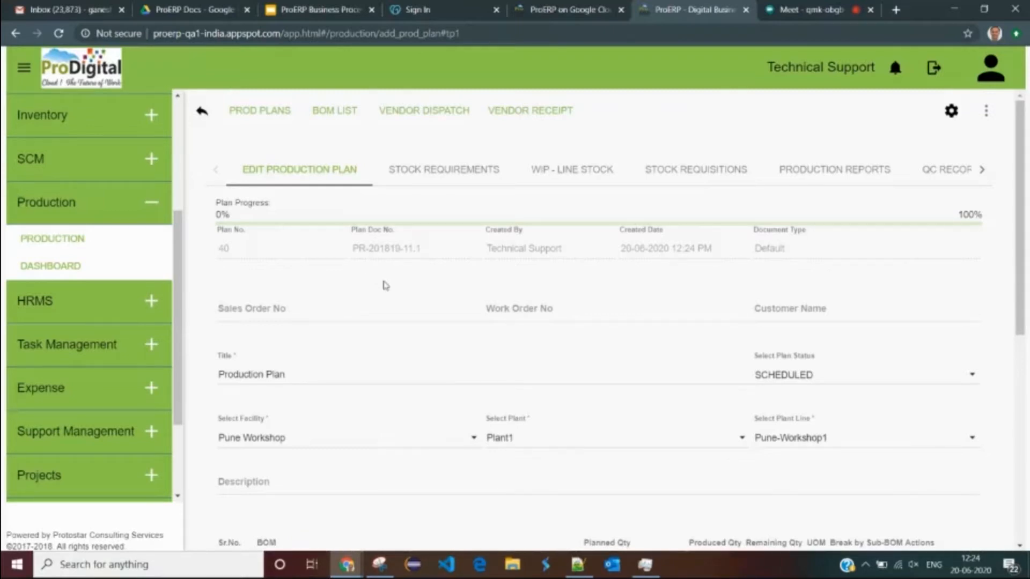
- Scroll through plan 40 to check Sample FG 1 with 3000 planned and 3,000.00 remaining
{"action": "scroll", "coordinate": [373, 312], "scroll_direction": "down", "scroll_amount": 8}
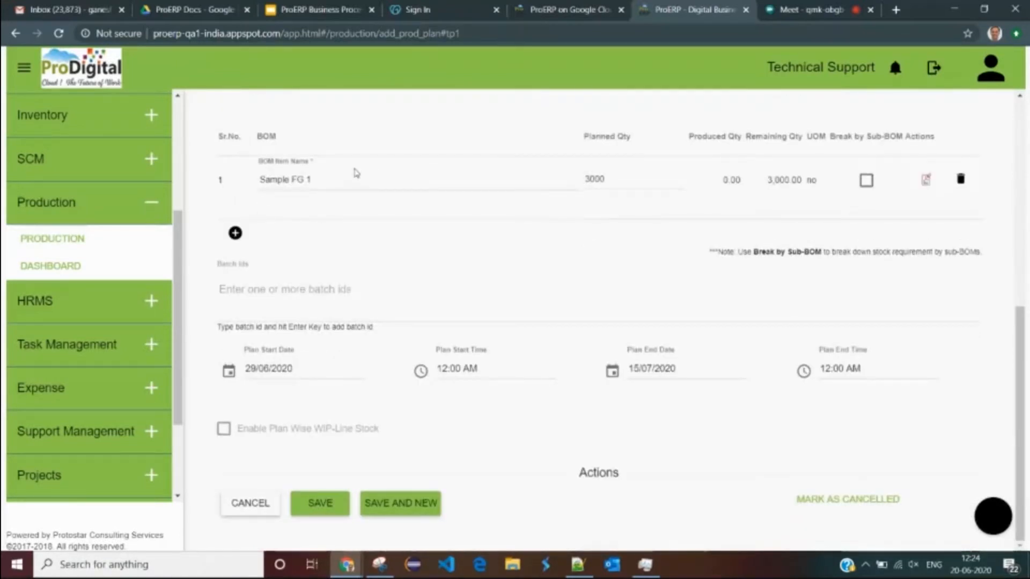
{"action": "scroll", "coordinate": [374, 290], "scroll_direction": "up", "scroll_amount": 3}
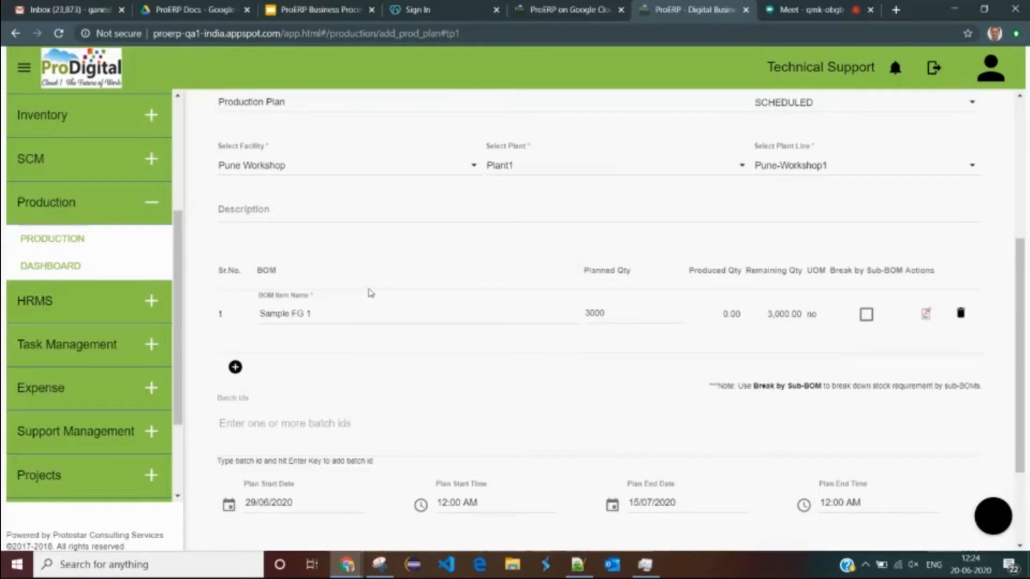
{"action": "scroll", "coordinate": [368, 287], "scroll_direction": "up", "scroll_amount": 1}
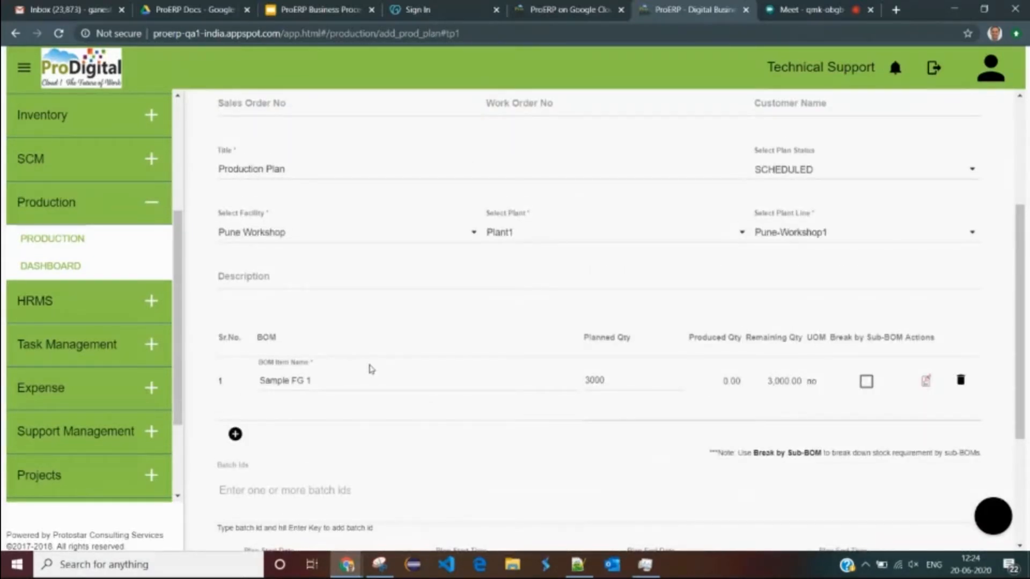
{"action": "scroll", "coordinate": [374, 372], "scroll_direction": "up", "scroll_amount": 2}
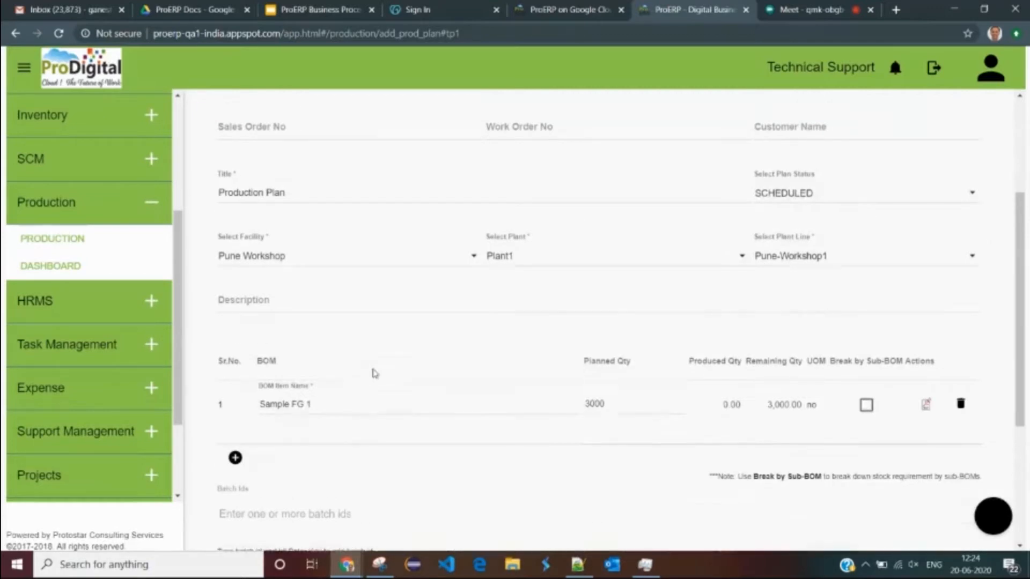
{"action": "scroll", "coordinate": [487, 387], "scroll_direction": "down", "scroll_amount": 4}
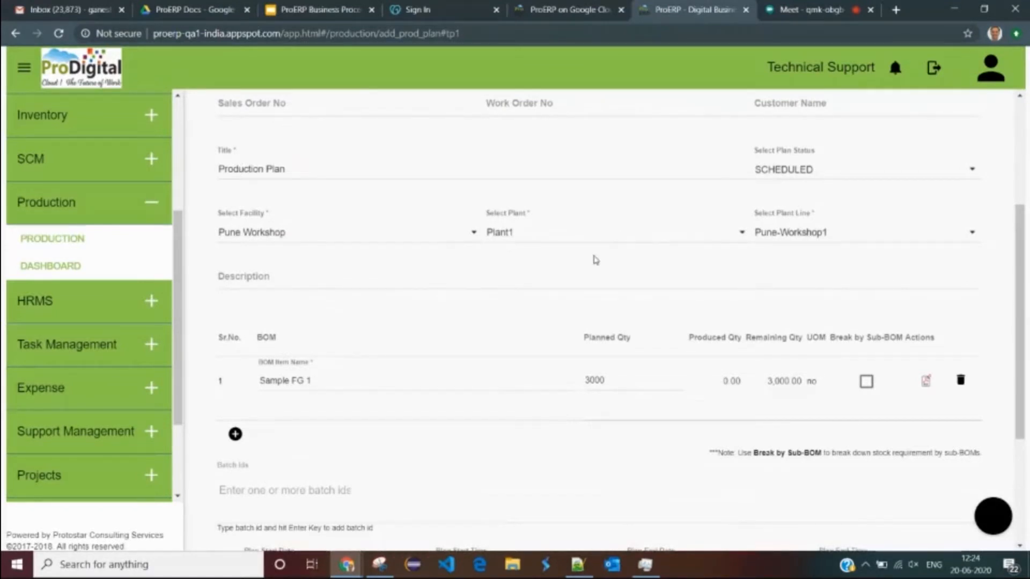
{"action": "scroll", "coordinate": [533, 286], "scroll_direction": "up", "scroll_amount": 2}
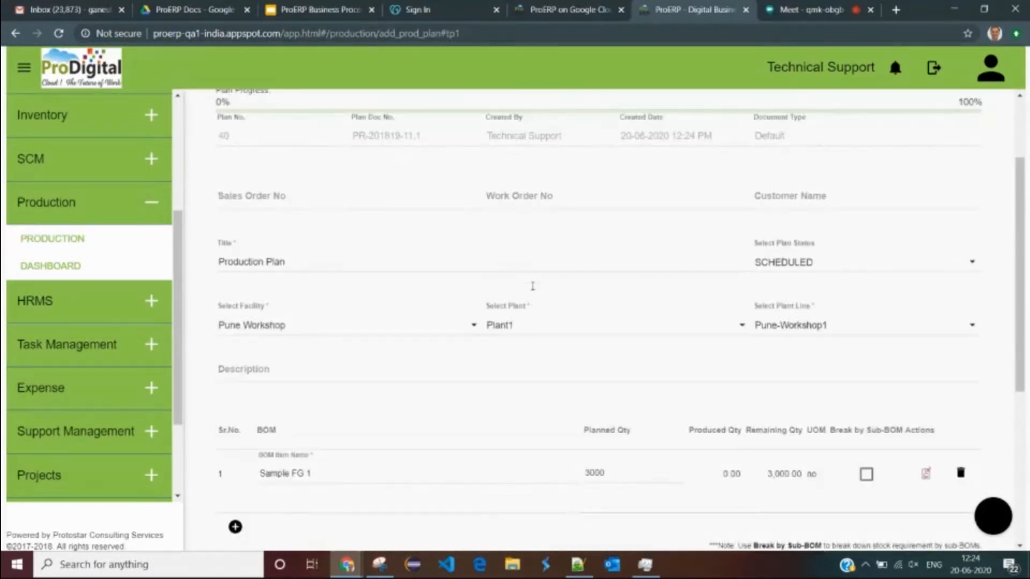
{"action": "scroll", "coordinate": [533, 286], "scroll_direction": "up", "scroll_amount": 3}
{"action": "left_click", "coordinate": [444, 172]}
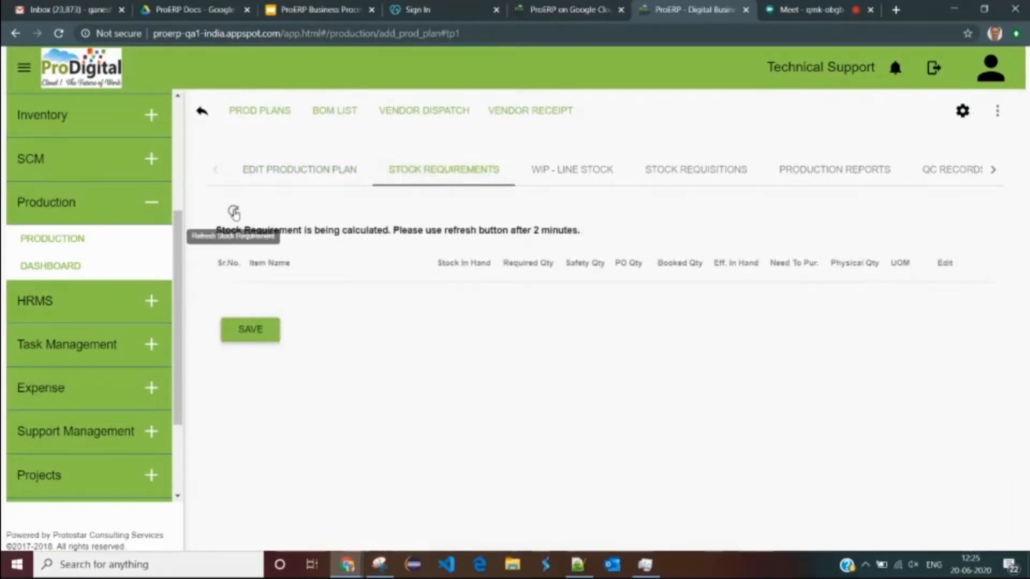
{"action": "left_click", "coordinate": [234, 212]}
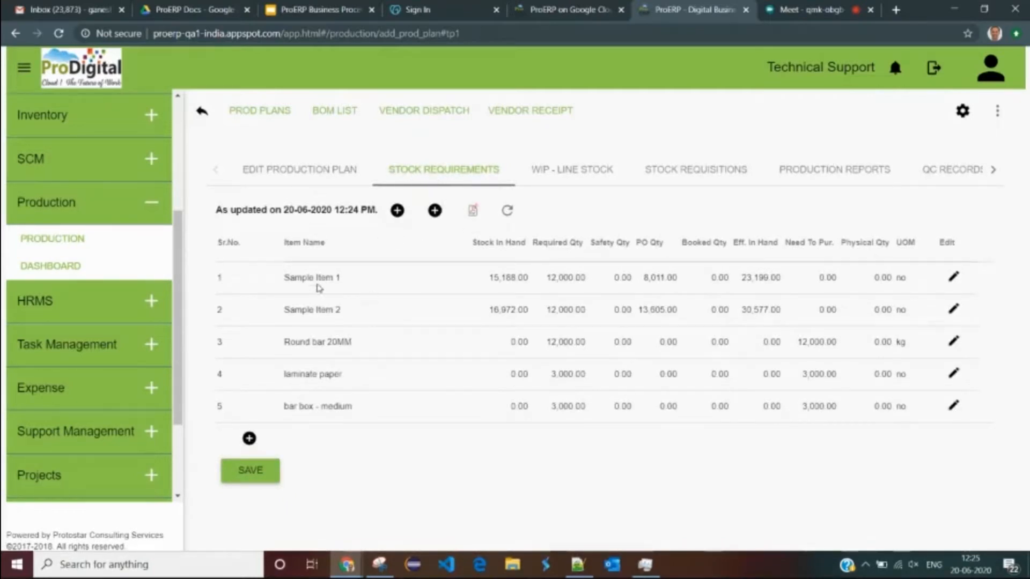
{"action": "left_click_drag", "start_coordinate": [277, 280], "coordinate": [339, 274]}
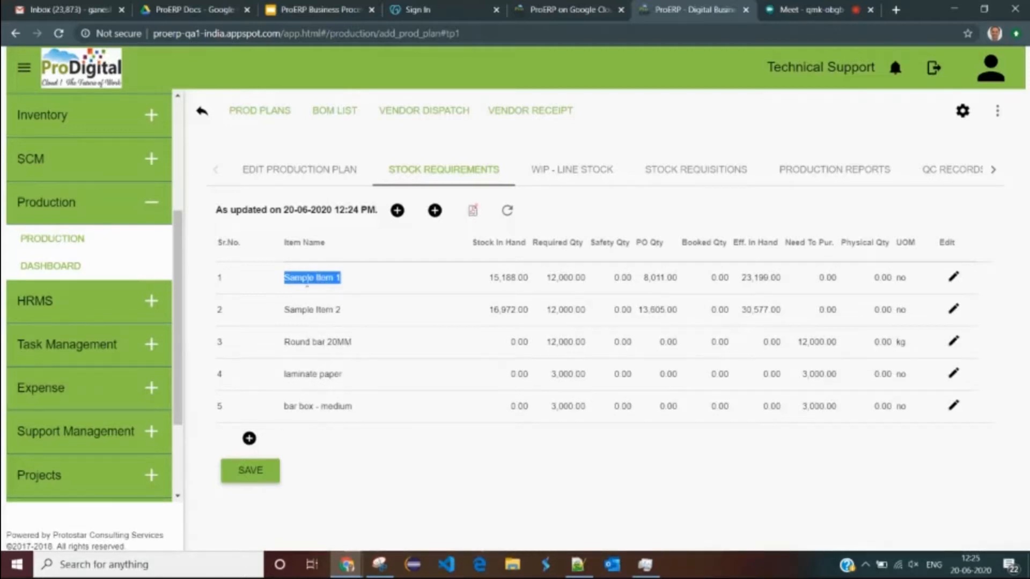
{"action": "left_click", "coordinate": [494, 291]}
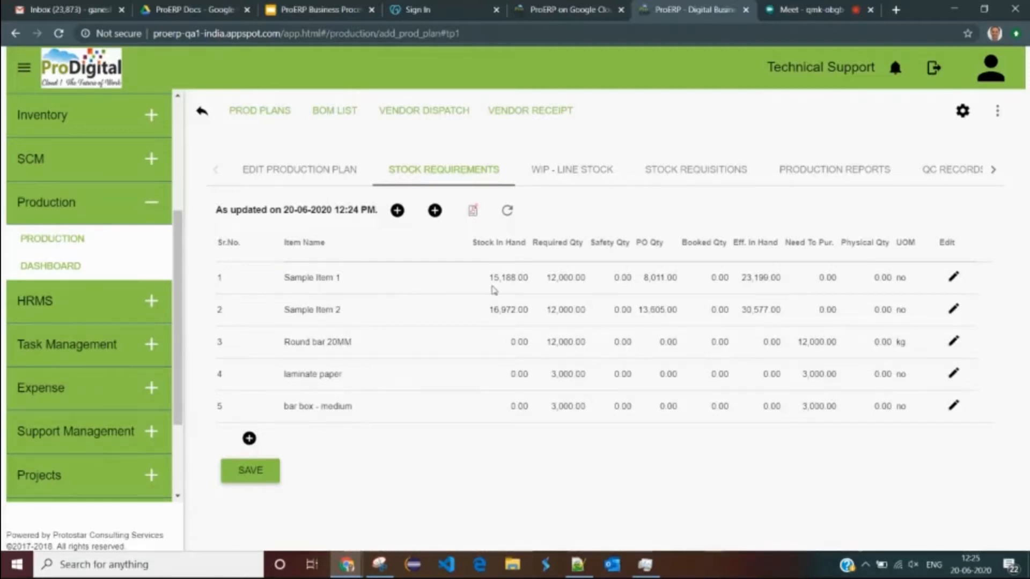
{"action": "left_click_drag", "start_coordinate": [473, 246], "coordinate": [525, 246]}
{"action": "left_click_drag", "start_coordinate": [491, 277], "coordinate": [544, 284]}
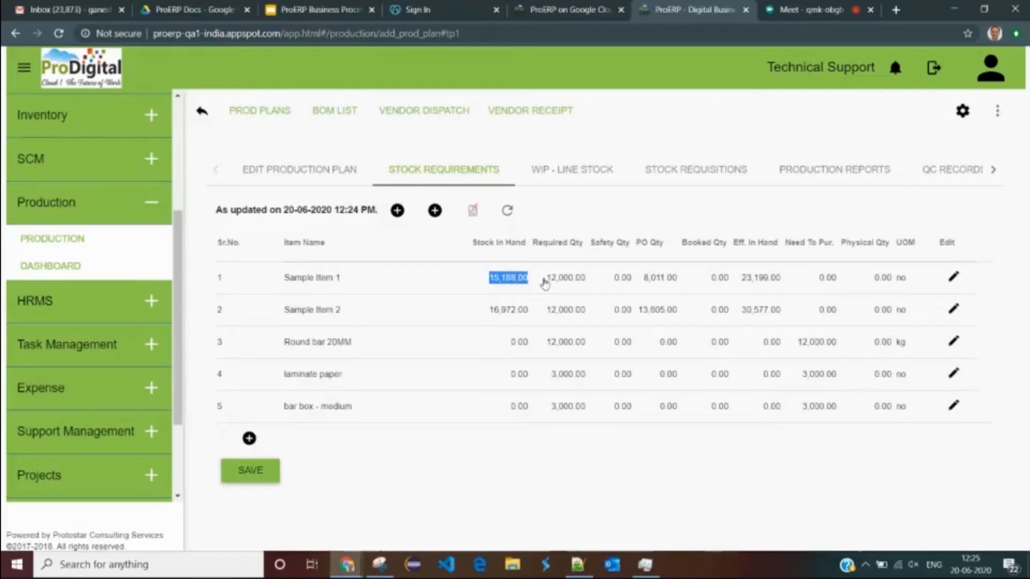
{"action": "left_click_drag", "start_coordinate": [473, 242], "coordinate": [525, 246]}
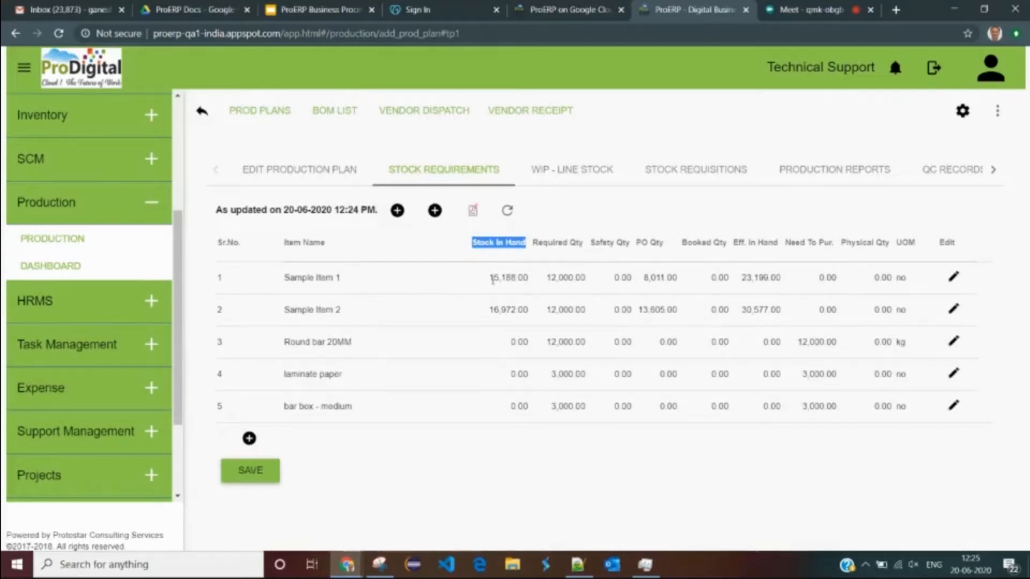
{"action": "left_click_drag", "start_coordinate": [285, 279], "coordinate": [343, 309]}
{"action": "left_click_drag", "start_coordinate": [489, 279], "coordinate": [492, 309]}
{"action": "left_click_drag", "start_coordinate": [290, 342], "coordinate": [332, 342]}
{"action": "left_click_drag", "start_coordinate": [533, 242], "coordinate": [584, 243]}
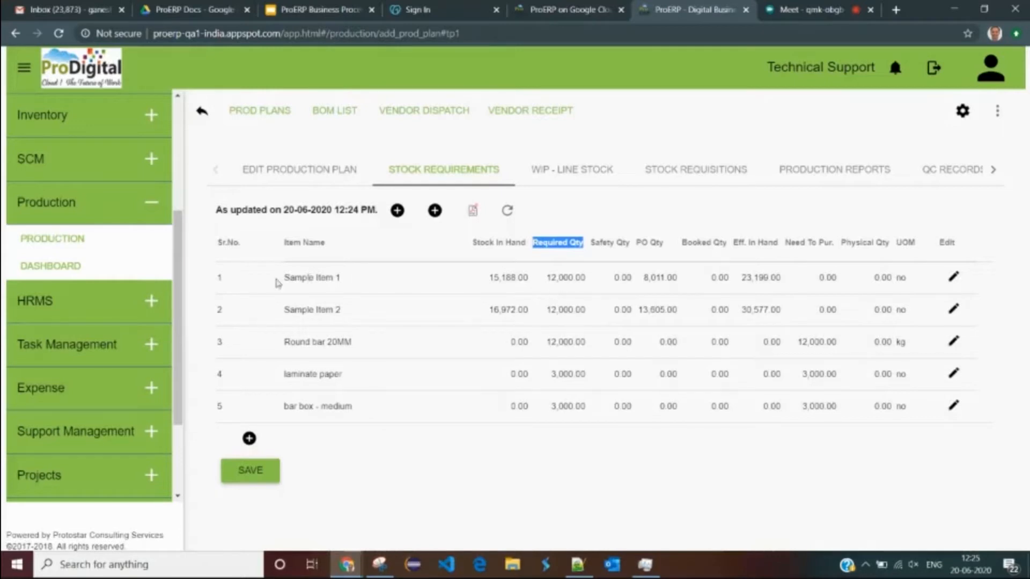
{"action": "left_click_drag", "start_coordinate": [285, 278], "coordinate": [322, 279]}
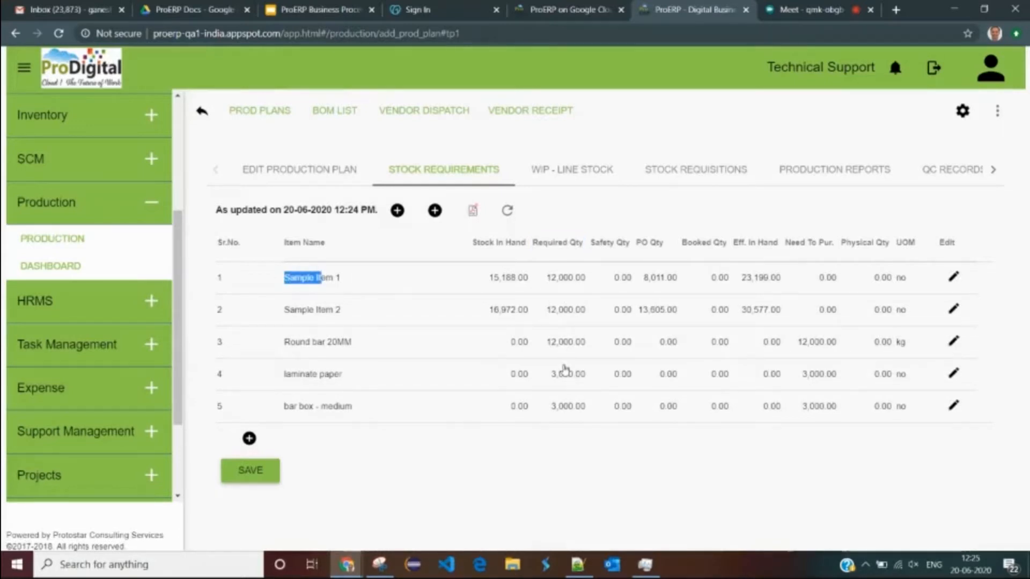
{"action": "left_click_drag", "start_coordinate": [283, 374], "coordinate": [374, 413]}
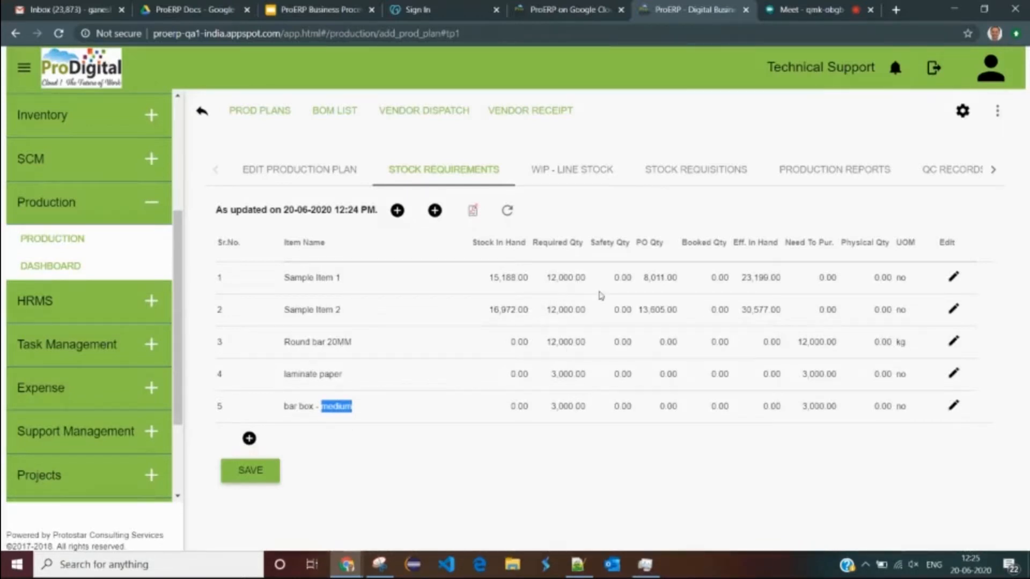
{"action": "left_click_drag", "start_coordinate": [620, 275], "coordinate": [636, 282]}
{"action": "left_click", "coordinate": [621, 271]}
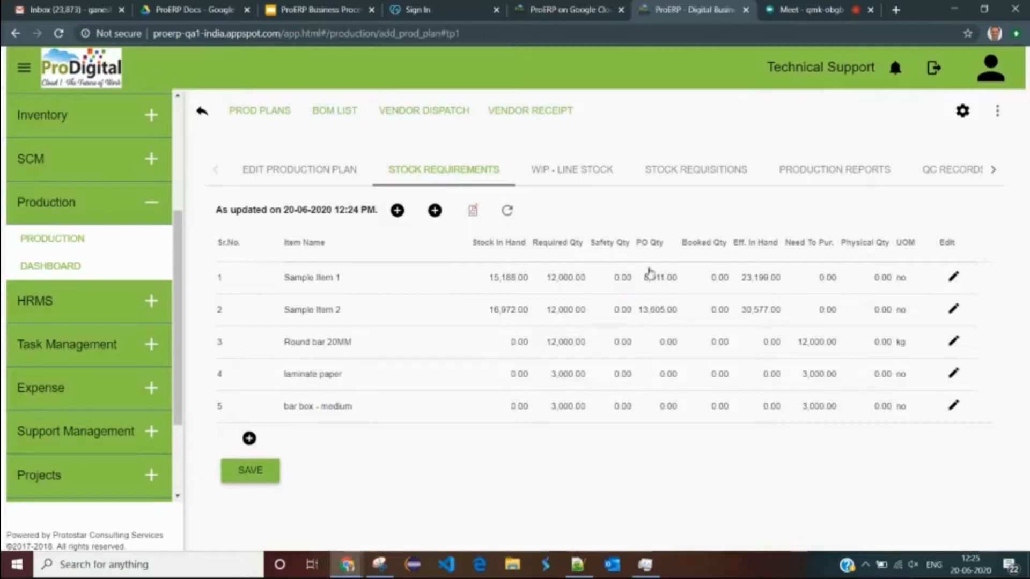
{"action": "left_click_drag", "start_coordinate": [489, 278], "coordinate": [529, 279]}
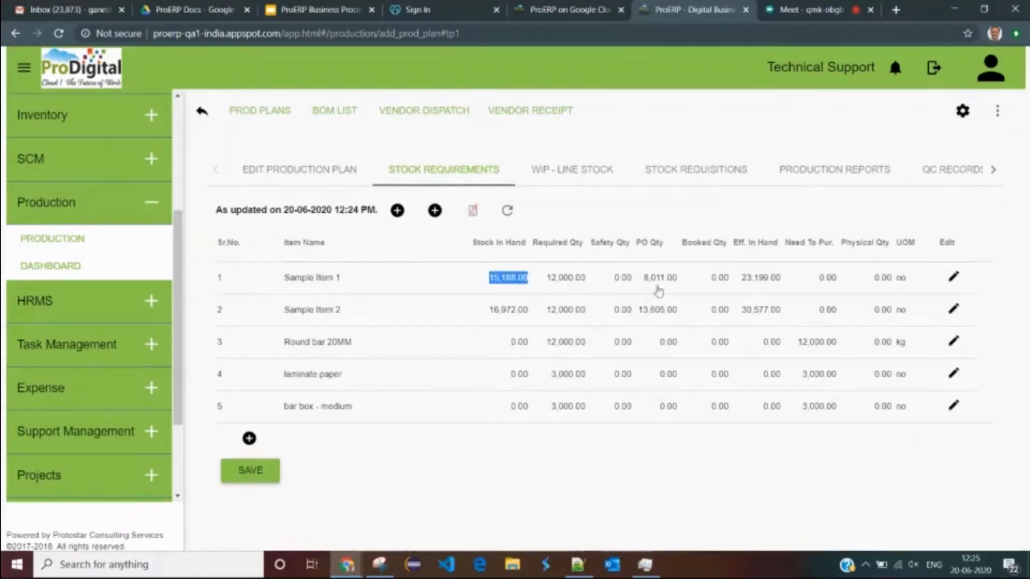
{"action": "left_click_drag", "start_coordinate": [679, 279], "coordinate": [647, 283]}
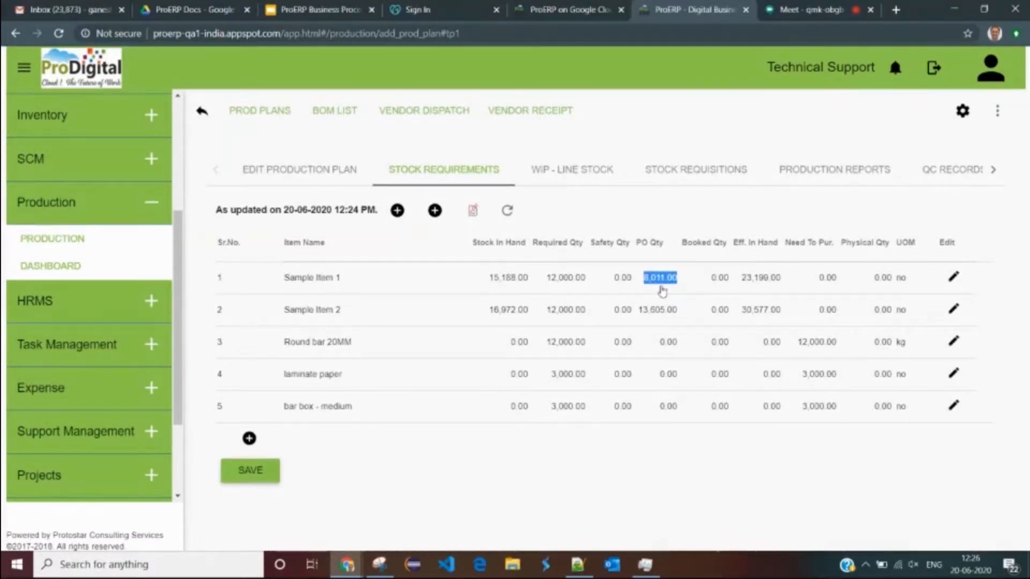
{"action": "left_click", "coordinate": [663, 283]}
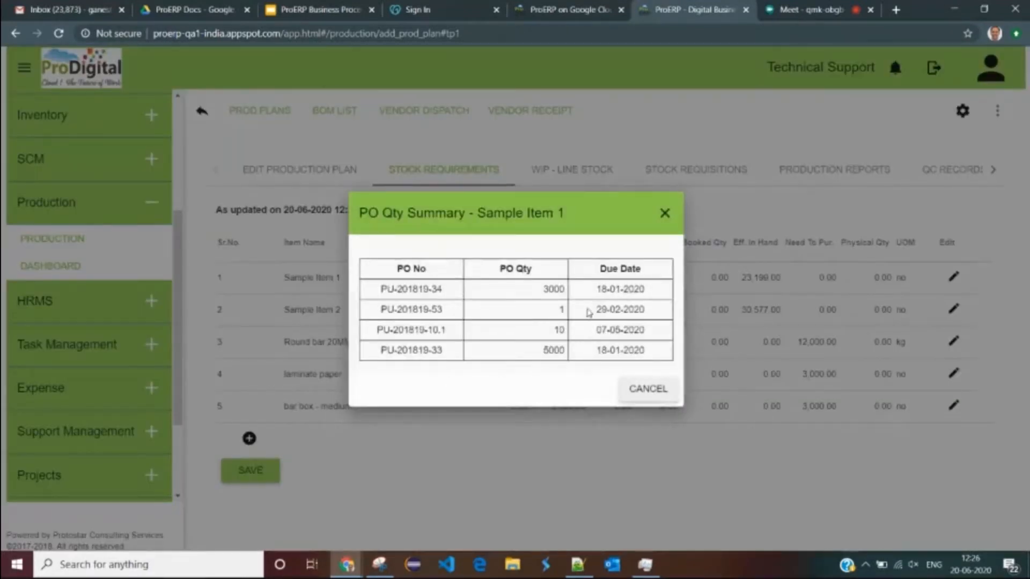
{"action": "left_click", "coordinate": [646, 390]}
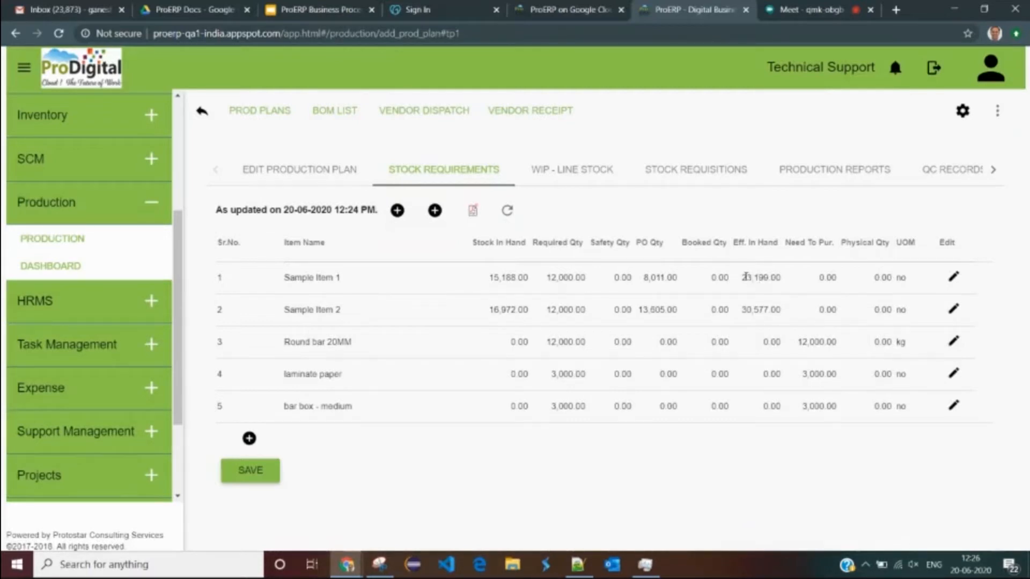
{"action": "left_click_drag", "start_coordinate": [743, 277], "coordinate": [770, 277]}
{"action": "left_click", "coordinate": [768, 265]}
{"action": "double_click", "coordinate": [791, 242]}
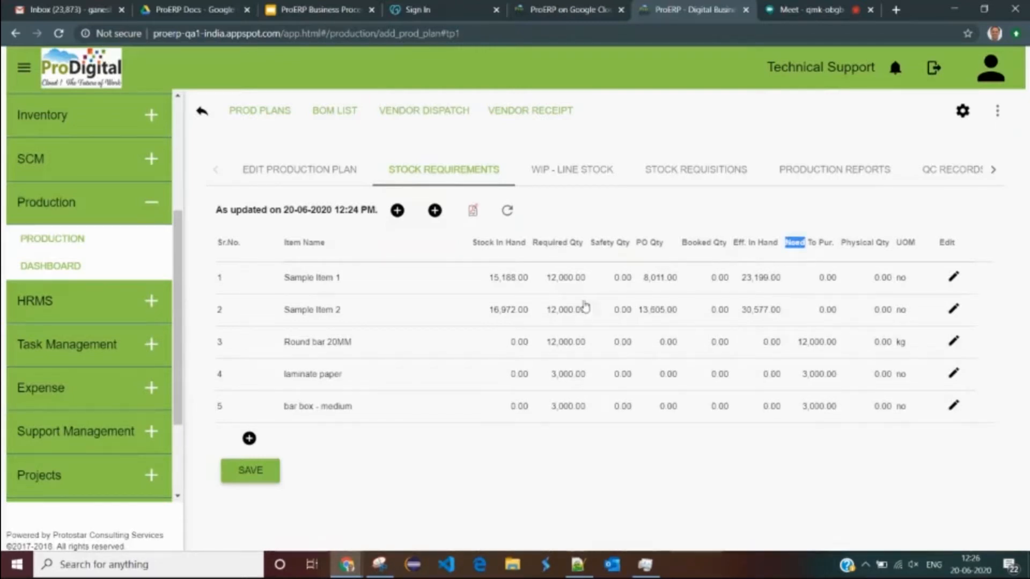
{"action": "double_click", "coordinate": [288, 279]}
{"action": "double_click", "coordinate": [822, 277]}
{"action": "double_click", "coordinate": [828, 309]}
{"action": "double_click", "coordinate": [294, 343]}
{"action": "left_click_drag", "start_coordinate": [294, 343], "coordinate": [315, 378]}
{"action": "left_click", "coordinate": [765, 408]}
{"action": "left_click_drag", "start_coordinate": [817, 358], "coordinate": [828, 380]}
{"action": "left_click_drag", "start_coordinate": [831, 419], "coordinate": [828, 390]}
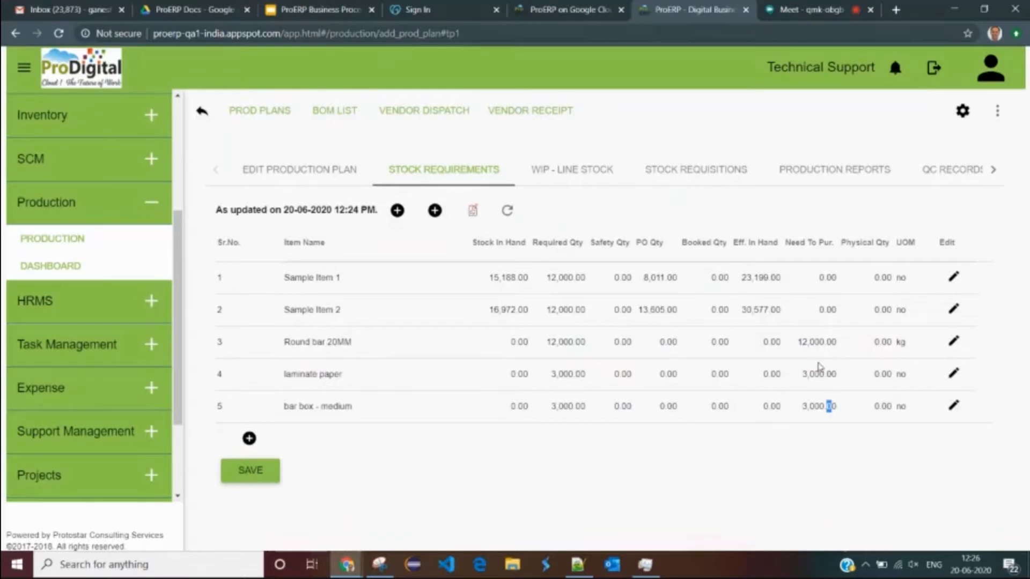
{"action": "left_click_drag", "start_coordinate": [803, 342], "coordinate": [815, 344]}
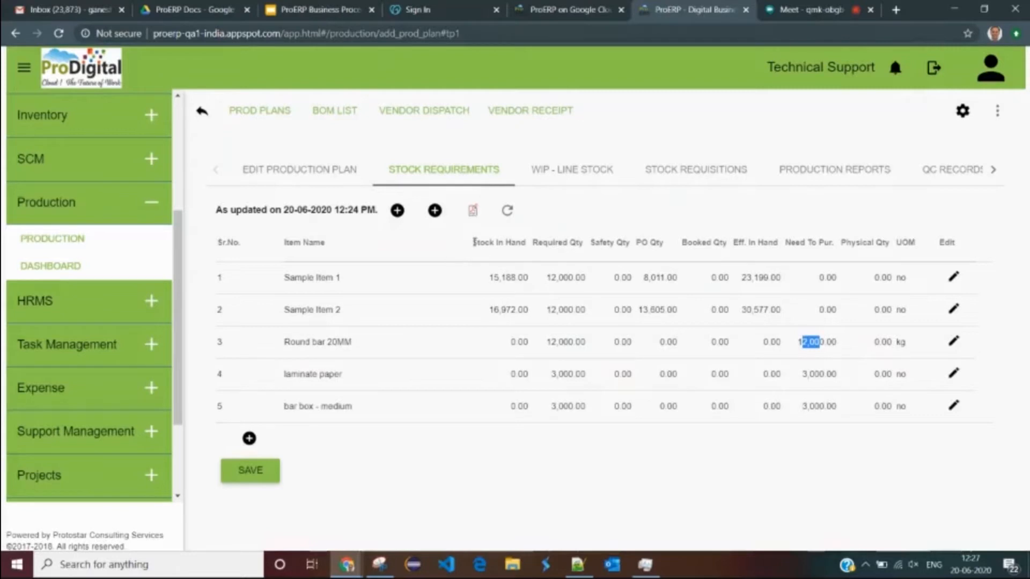
{"action": "left_click", "coordinate": [521, 309]}
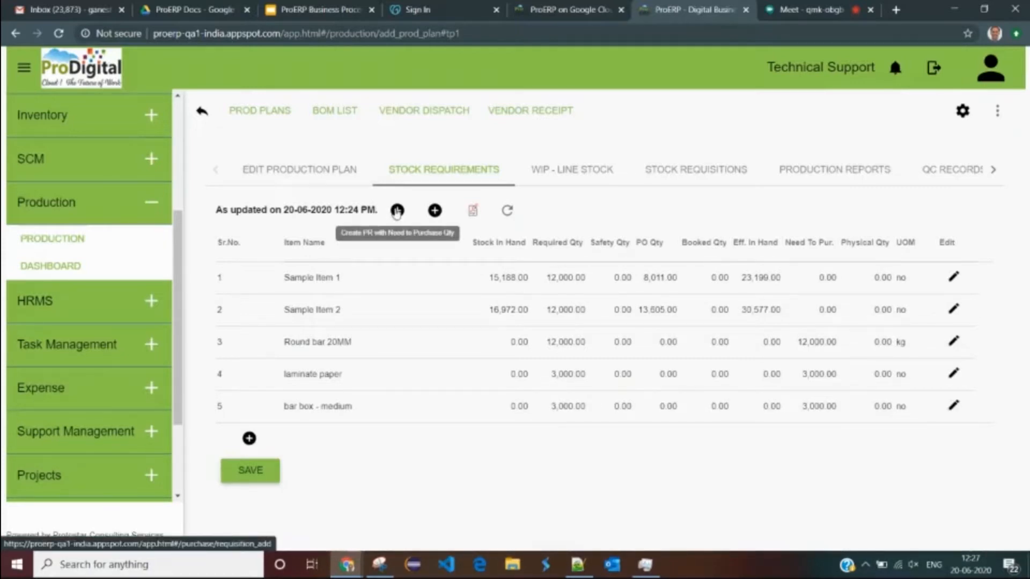
- Create a purchase requisition with the required quantities, linked to production plan 40
{"action": "left_click", "coordinate": [435, 211]}
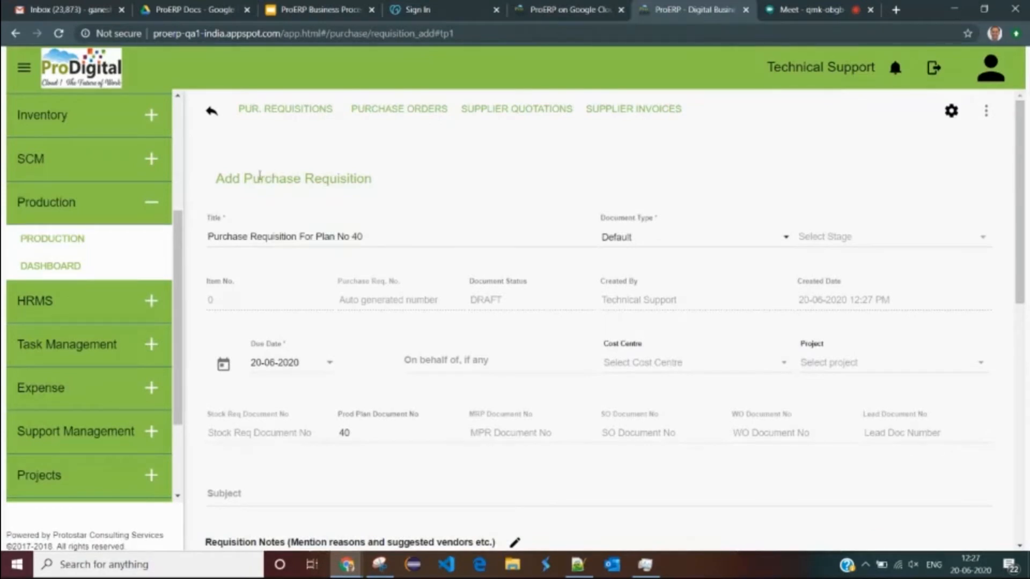
{"action": "left_click_drag", "start_coordinate": [245, 178], "coordinate": [371, 178]}
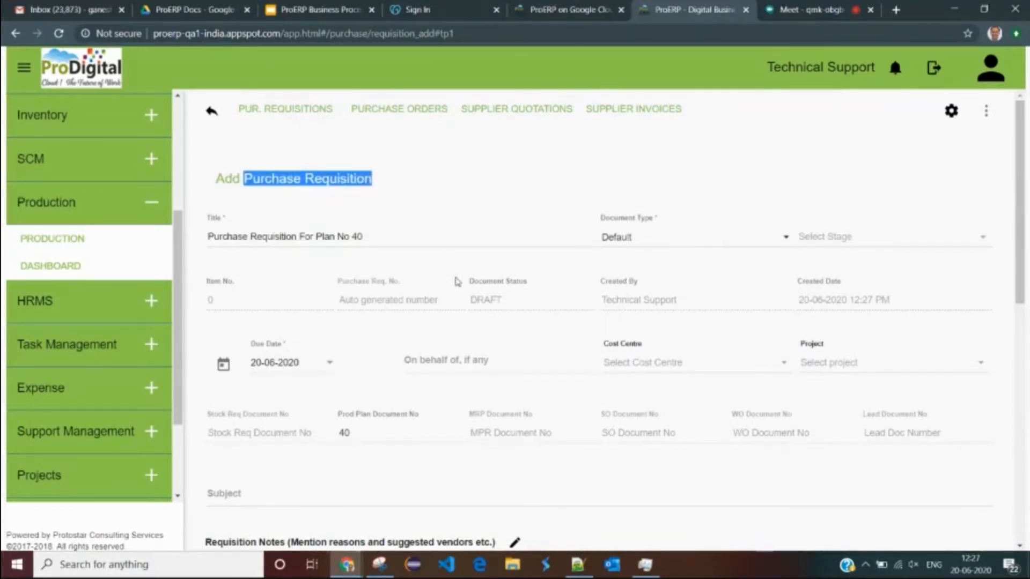
{"action": "scroll", "coordinate": [461, 276], "scroll_direction": "down", "scroll_amount": 2}
{"action": "scroll", "coordinate": [471, 270], "scroll_direction": "down", "scroll_amount": 1}
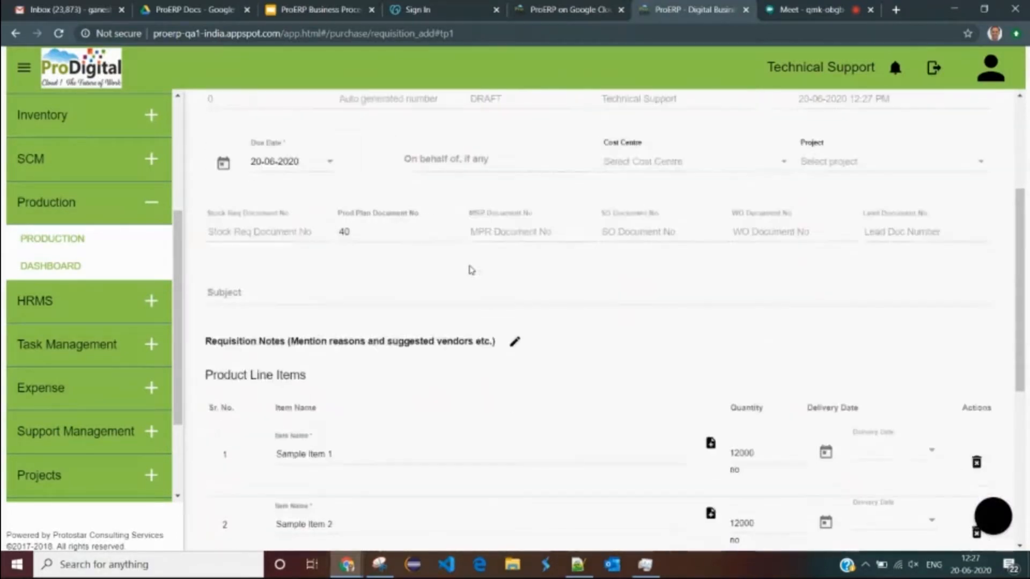
{"action": "left_click", "coordinate": [373, 232]}
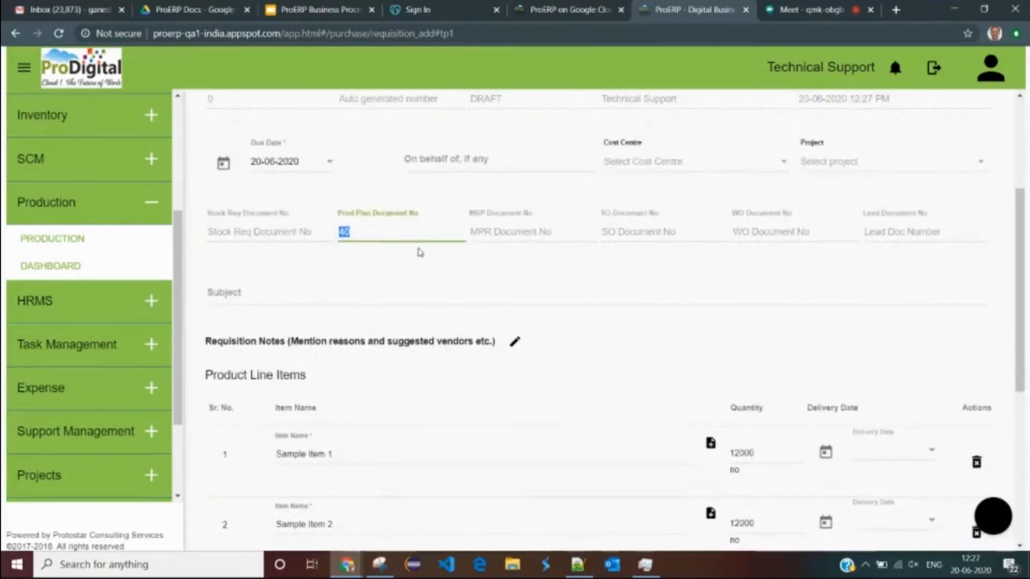
{"action": "scroll", "coordinate": [420, 253], "scroll_direction": "down", "scroll_amount": 1}
- Set the requisition due date to 26 June 2020 and review its five line items
{"action": "left_click", "coordinate": [232, 102]}
{"action": "scroll", "coordinate": [375, 298], "scroll_direction": "down", "scroll_amount": 3}
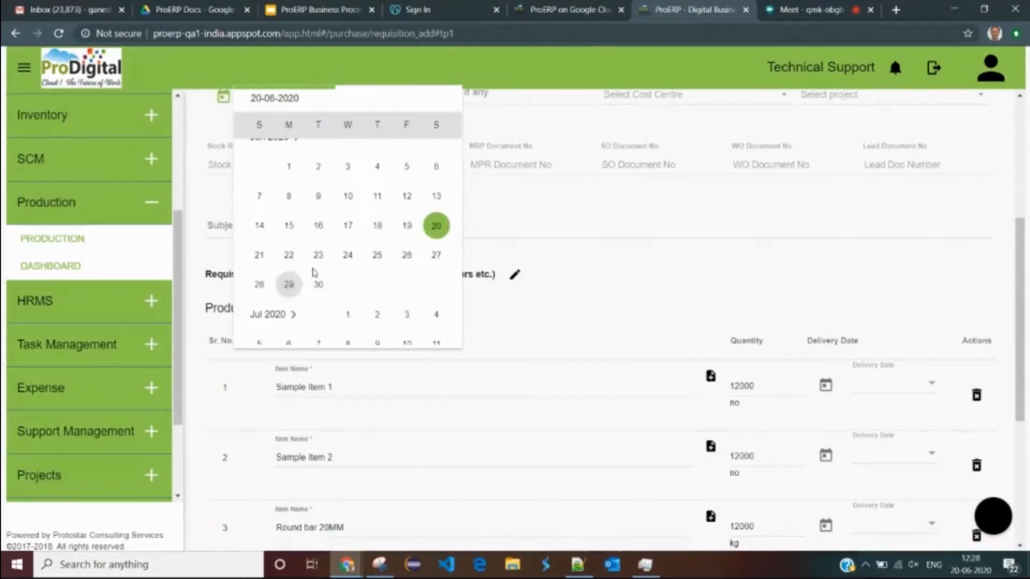
{"action": "left_click", "coordinate": [407, 255]}
{"action": "scroll", "coordinate": [566, 286], "scroll_direction": "down", "scroll_amount": 3}
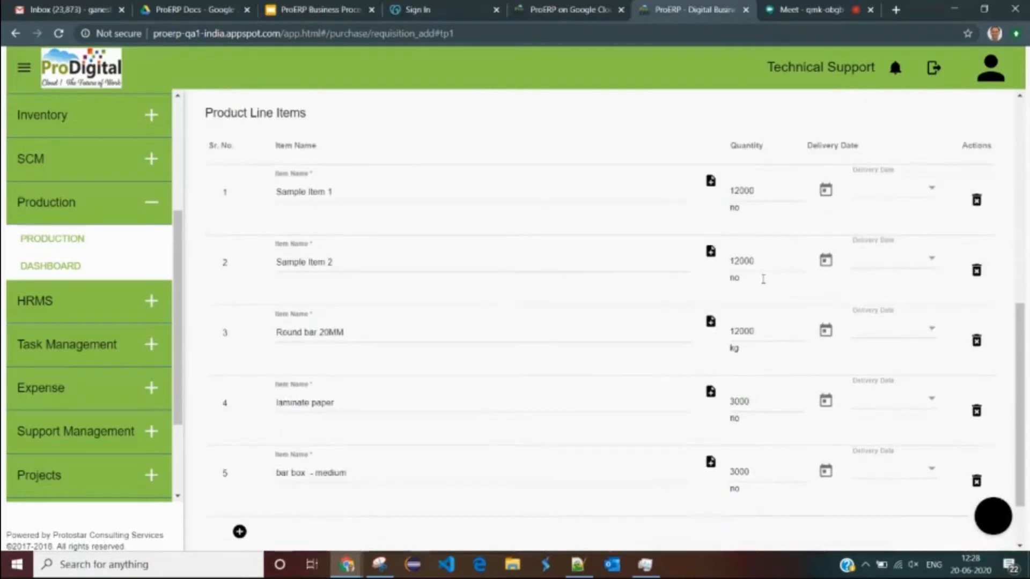
{"action": "scroll", "coordinate": [793, 344], "scroll_direction": "up", "scroll_amount": 3}
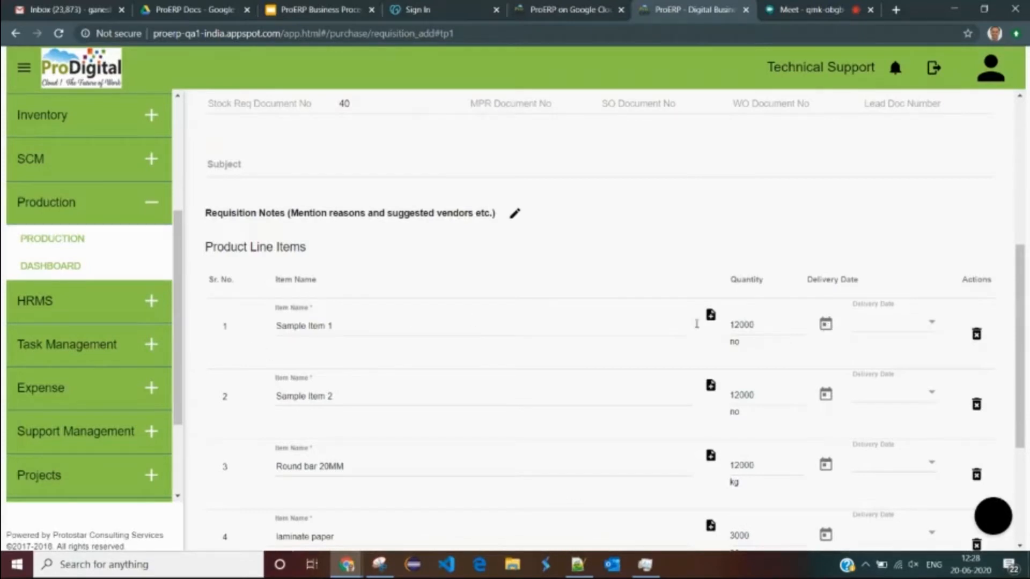
{"action": "scroll", "coordinate": [545, 202], "scroll_direction": "down", "scroll_amount": 4}
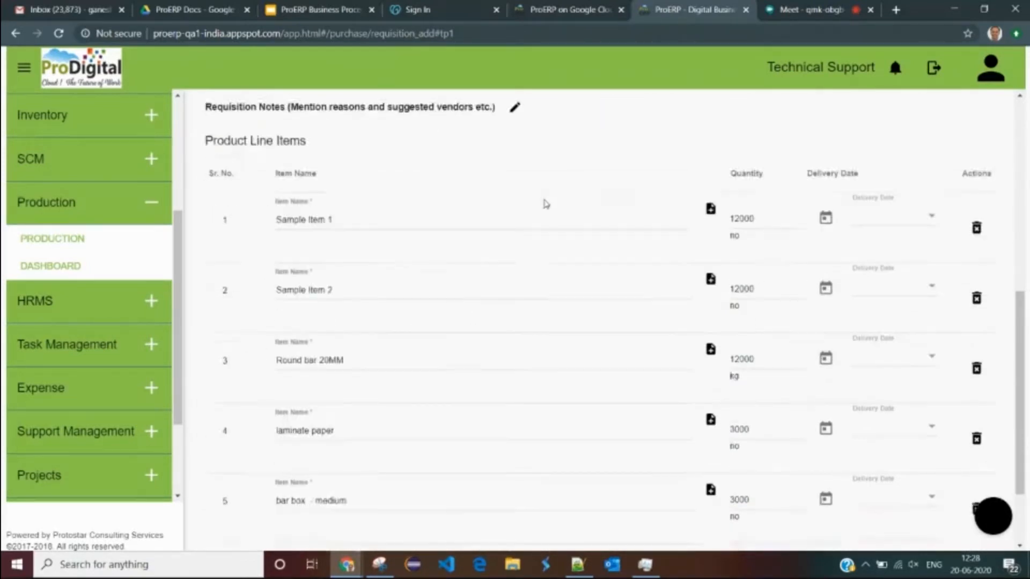
{"action": "scroll", "coordinate": [715, 287], "scroll_direction": "up", "scroll_amount": 3}
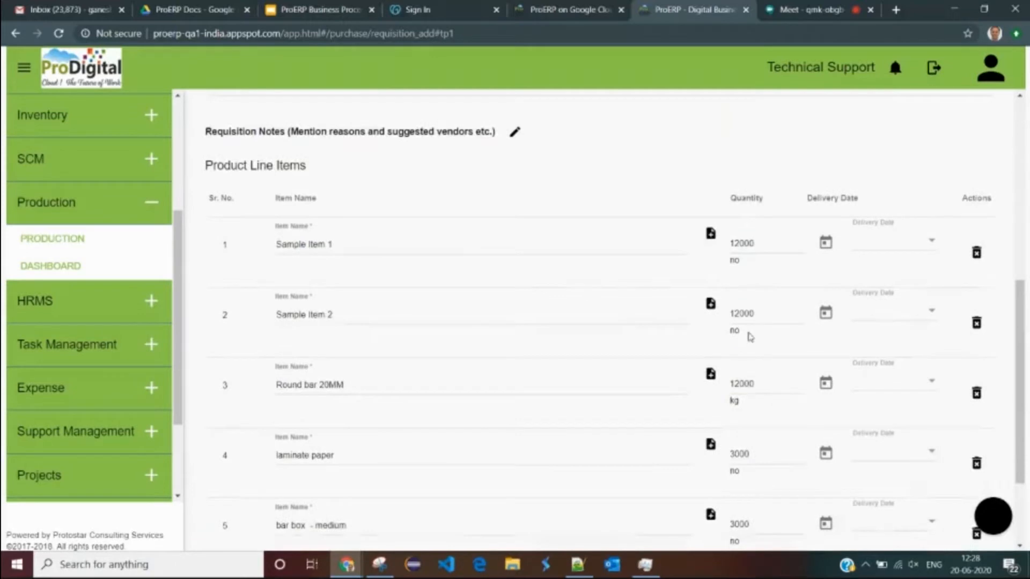
{"action": "scroll", "coordinate": [706, 177], "scroll_direction": "down", "scroll_amount": 3}
{"action": "scroll", "coordinate": [703, 243], "scroll_direction": "up", "scroll_amount": 3}
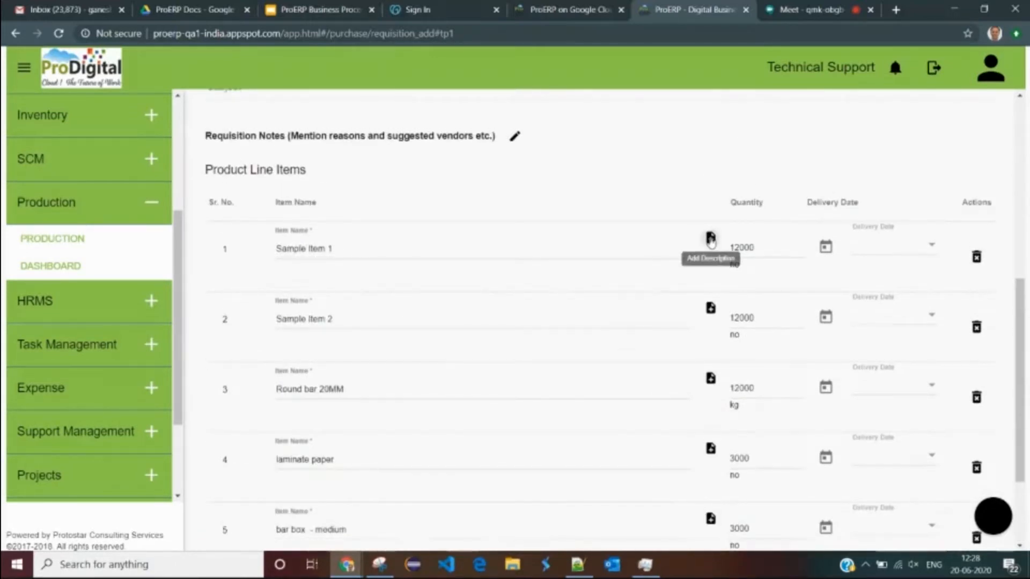
- Give Sample Item 1's line the description 'more specs added here' plus 'color:' and 'parm2:' lines
{"action": "left_click", "coordinate": [710, 237]}
{"action": "left_click", "coordinate": [407, 239]}
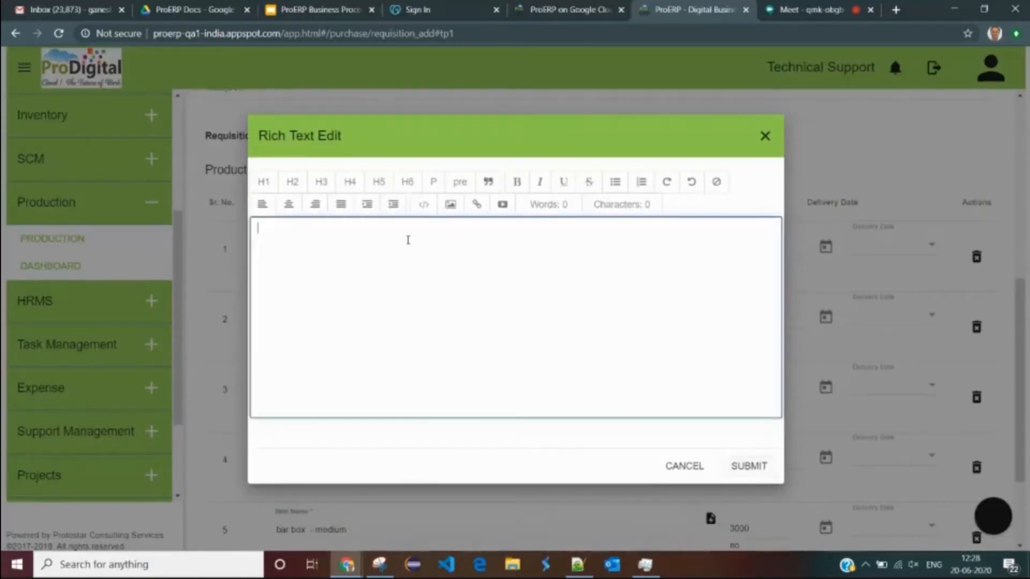
{"action": "type", "text": "more "}
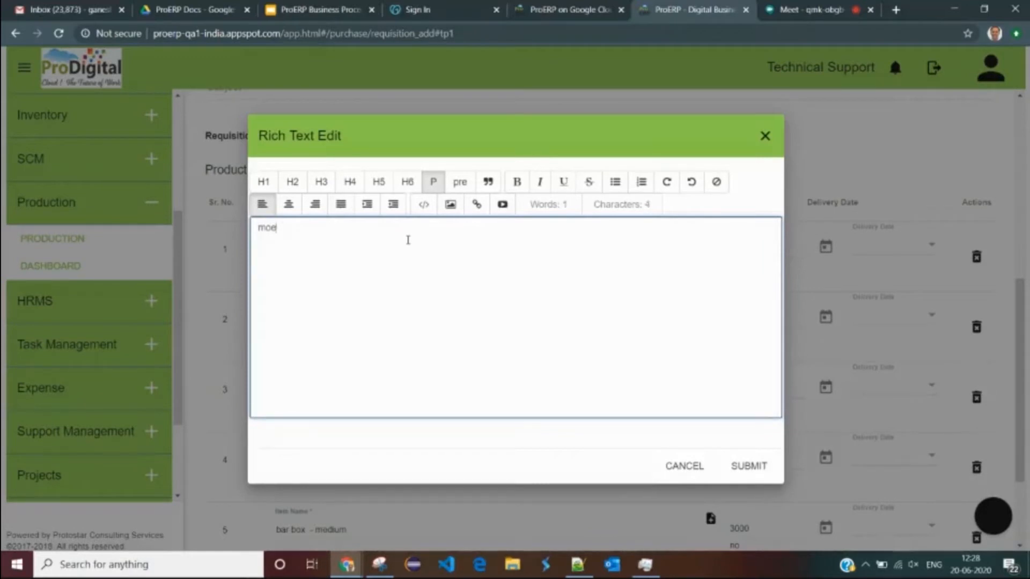
{"action": "type", "text": "specs"}
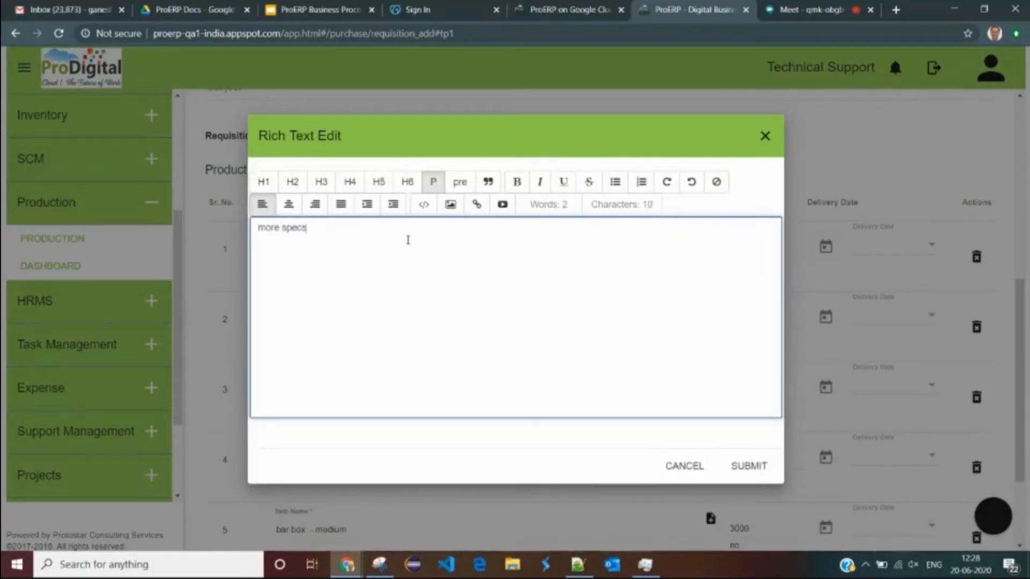
{"action": "type", "text": " added here"}
{"action": "key", "text": "Return"}
{"action": "type", "text": "c"}
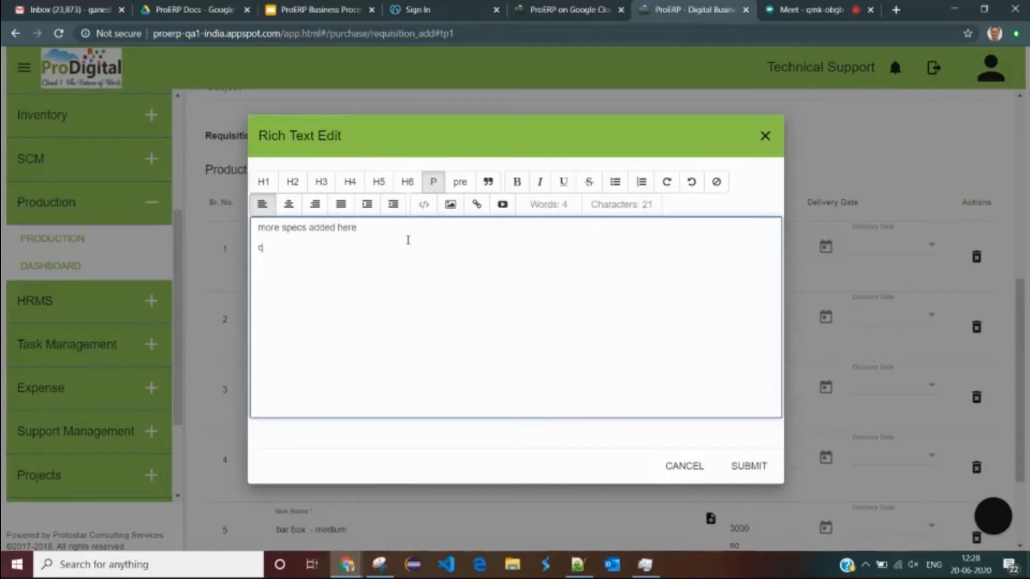
{"action": "type", "text": "olor: "}
{"action": "type", "text": "parm2"}
{"action": "type", "text": ":"}
{"action": "left_click", "coordinate": [750, 469]}
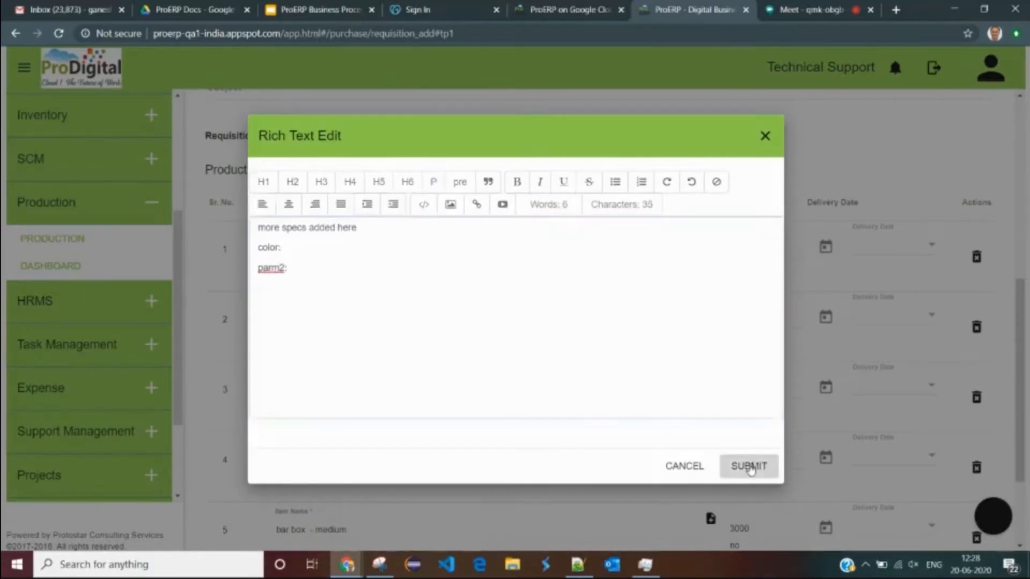
{"action": "scroll", "coordinate": [643, 307], "scroll_direction": "down", "scroll_amount": 3}
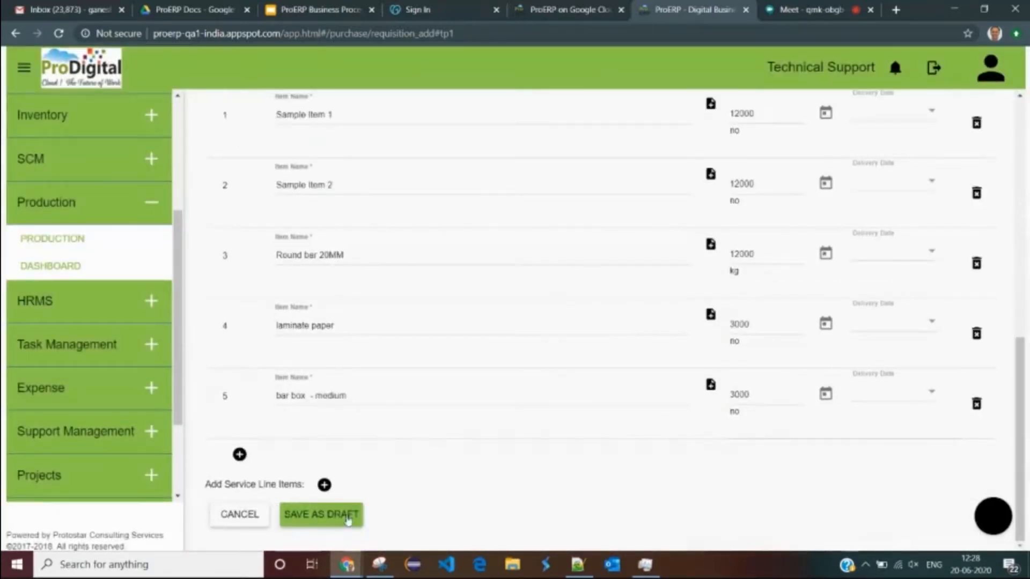
- Save the purchase requisition as a draft and review it
{"action": "left_click", "coordinate": [330, 516]}
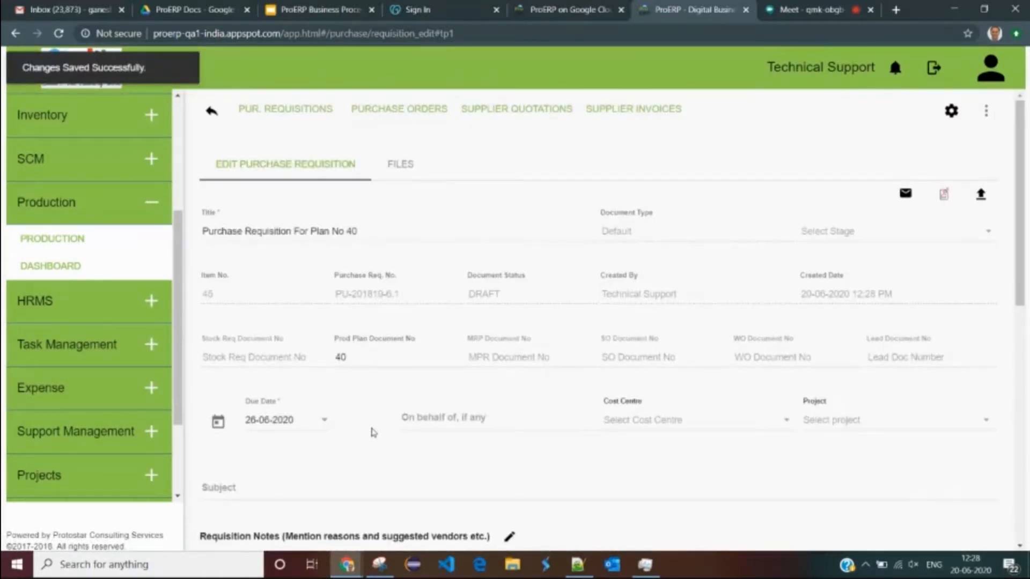
{"action": "scroll", "coordinate": [420, 404], "scroll_direction": "down", "scroll_amount": 10}
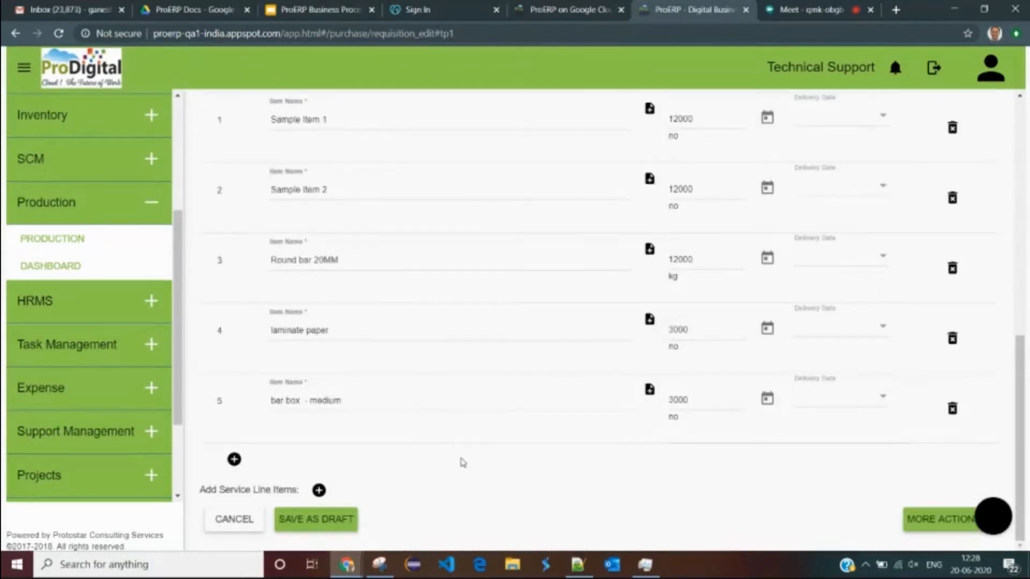
{"action": "scroll", "coordinate": [463, 462], "scroll_direction": "up", "scroll_amount": 10}
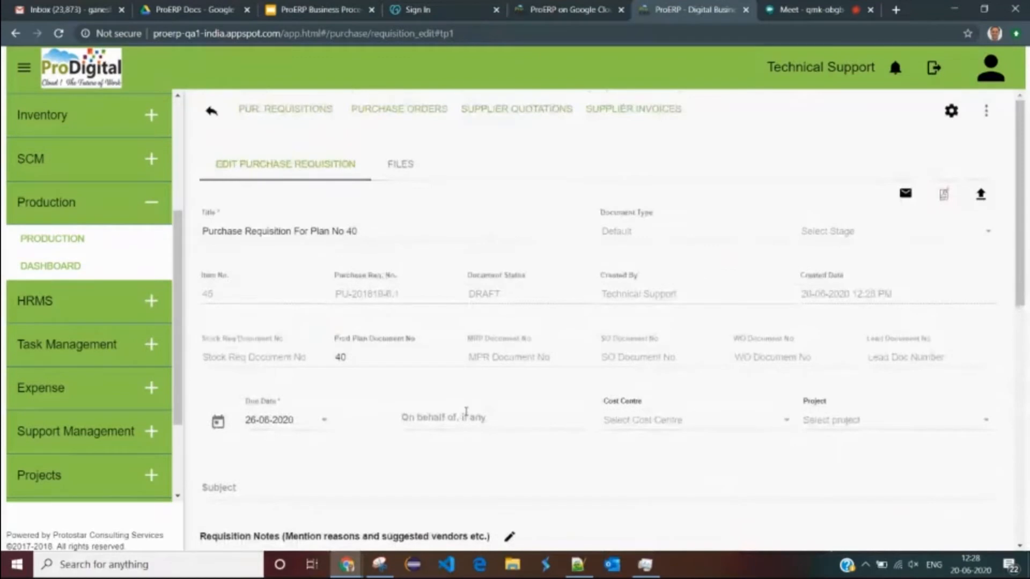
{"action": "scroll", "coordinate": [466, 413], "scroll_direction": "down", "scroll_amount": 10}
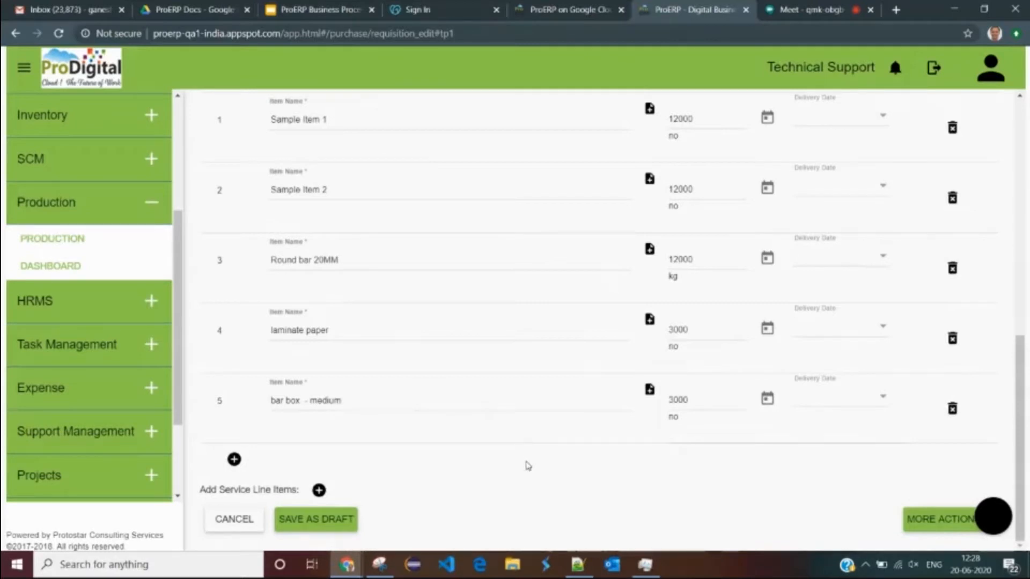
- Approve and finalize the requisition, confirming with YES PROCEED
{"action": "left_click", "coordinate": [934, 523]}
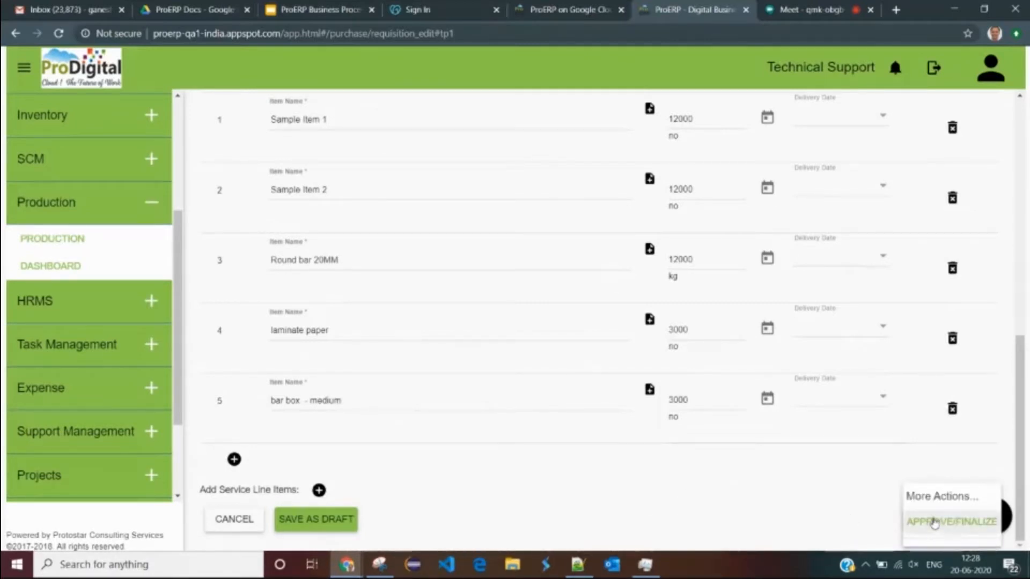
{"action": "left_click", "coordinate": [933, 522]}
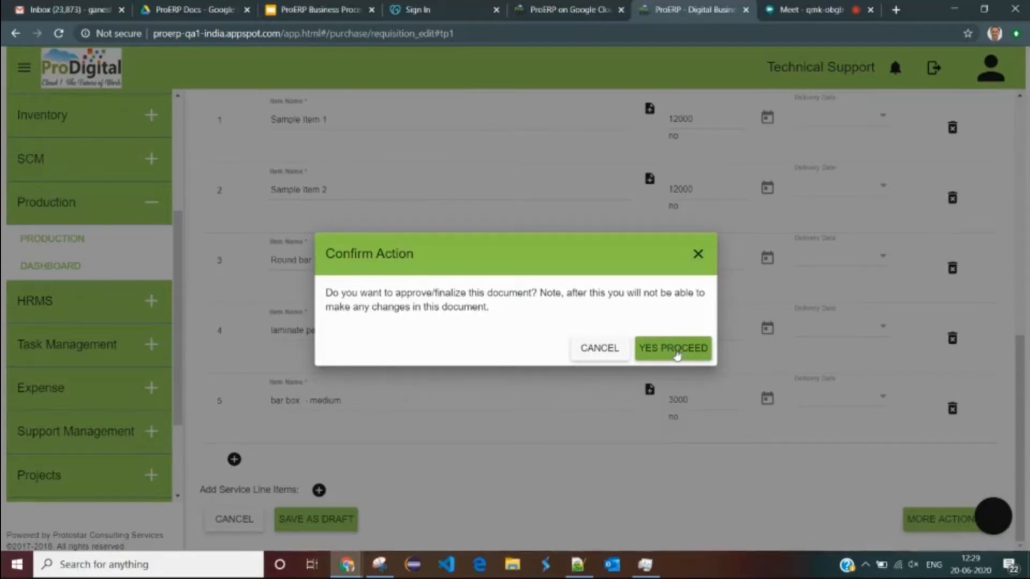
{"action": "left_click", "coordinate": [675, 350]}
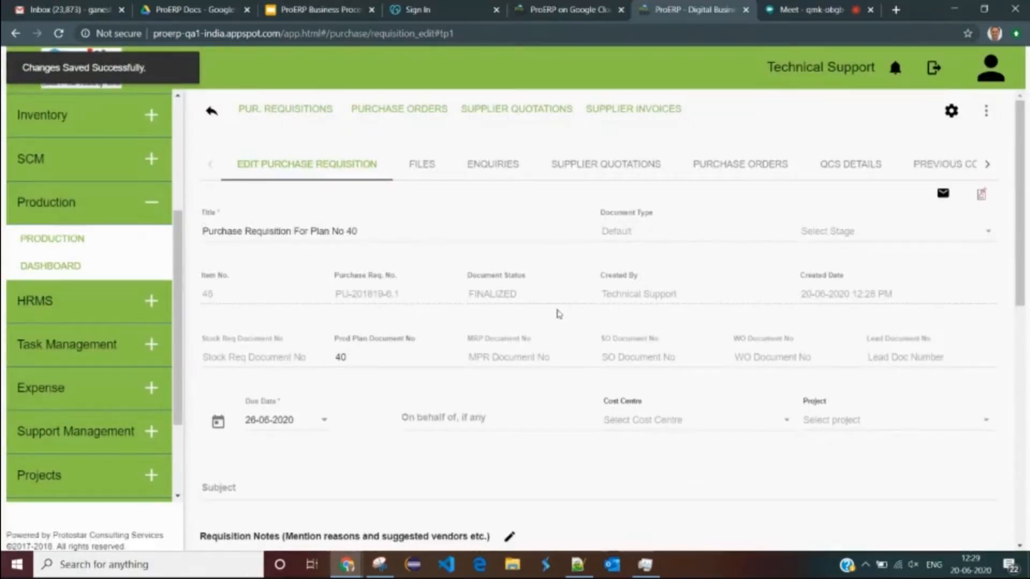
{"action": "left_click_drag", "start_coordinate": [520, 297], "coordinate": [474, 298]}
{"action": "scroll", "coordinate": [495, 307], "scroll_direction": "down", "scroll_amount": 1}
{"action": "scroll", "coordinate": [494, 307], "scroll_direction": "down", "scroll_amount": 8}
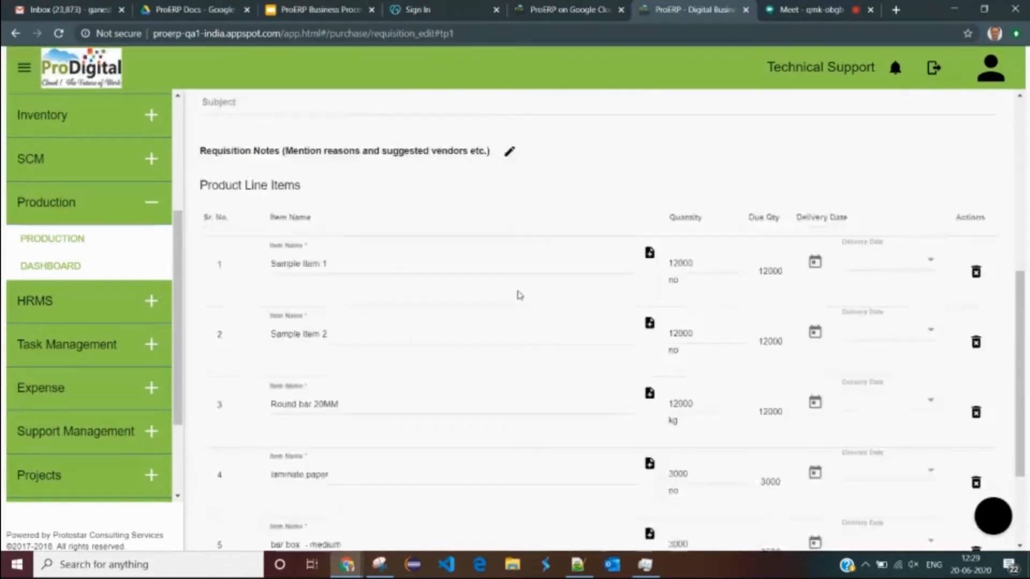
{"action": "scroll", "coordinate": [530, 253], "scroll_direction": "up", "scroll_amount": 10}
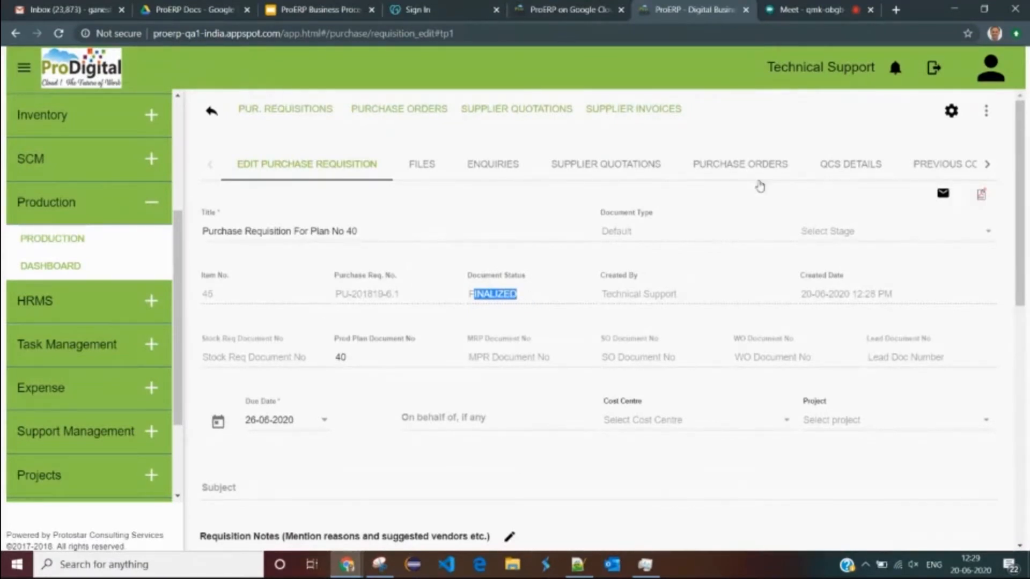
{"action": "left_click", "coordinate": [895, 69]}
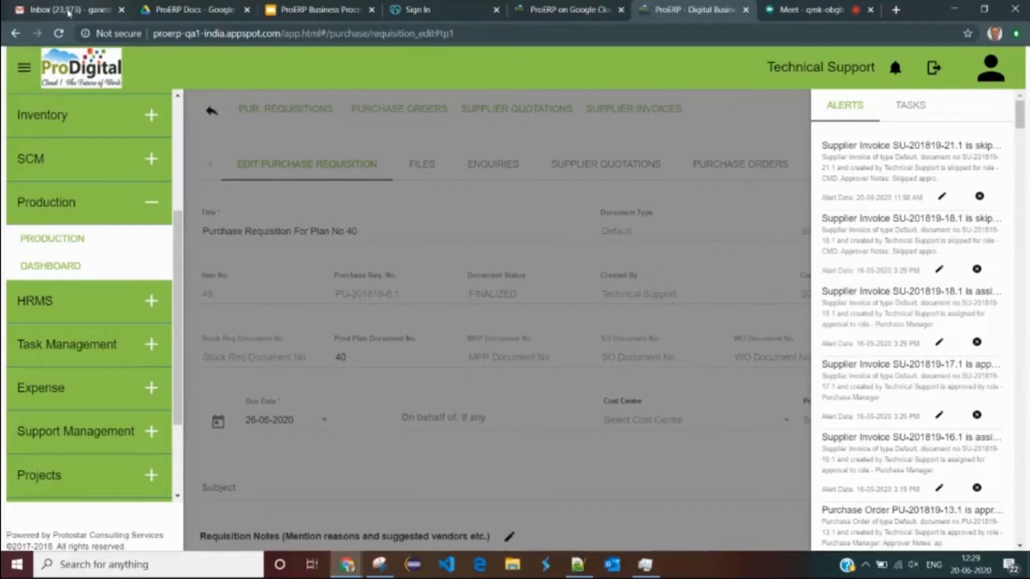
{"action": "left_click", "coordinate": [709, 220]}
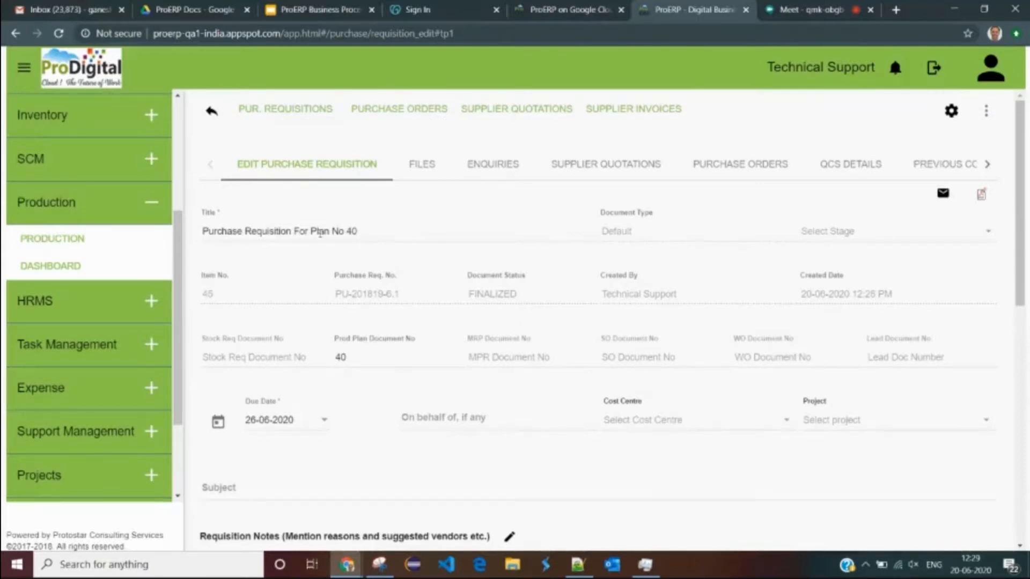
{"action": "scroll", "coordinate": [180, 258], "scroll_direction": "up", "scroll_amount": 1}
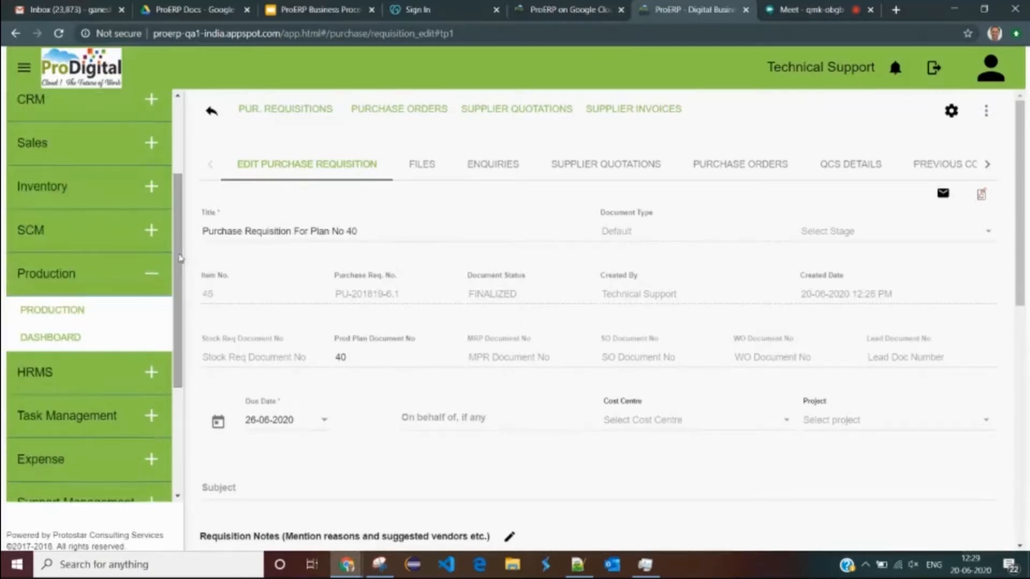
{"action": "scroll", "coordinate": [181, 259], "scroll_direction": "up", "scroll_amount": 3}
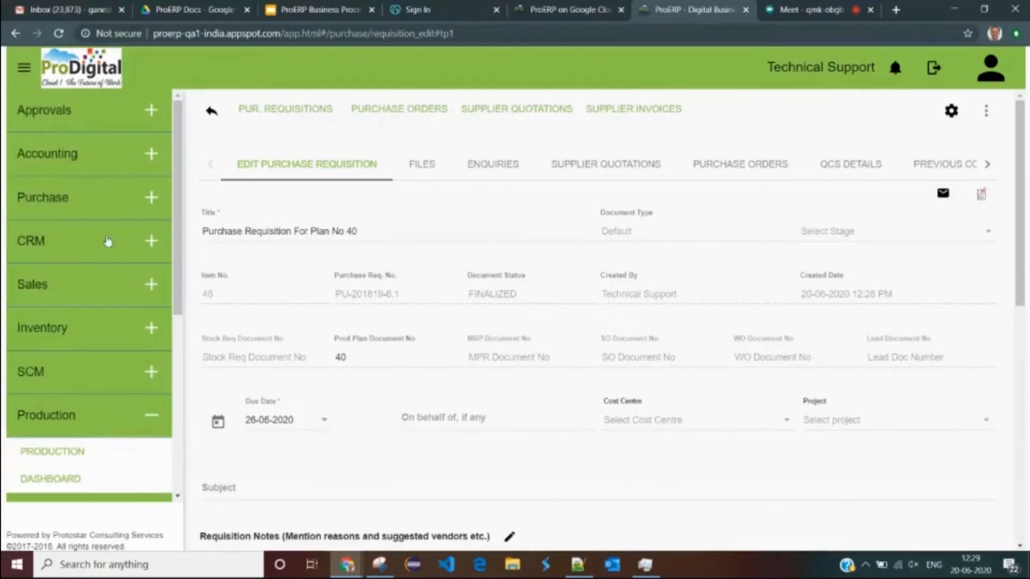
- Go to Purchase > PUR. REQUISITIONS > All Purchase Requisitions
{"action": "left_click", "coordinate": [43, 209]}
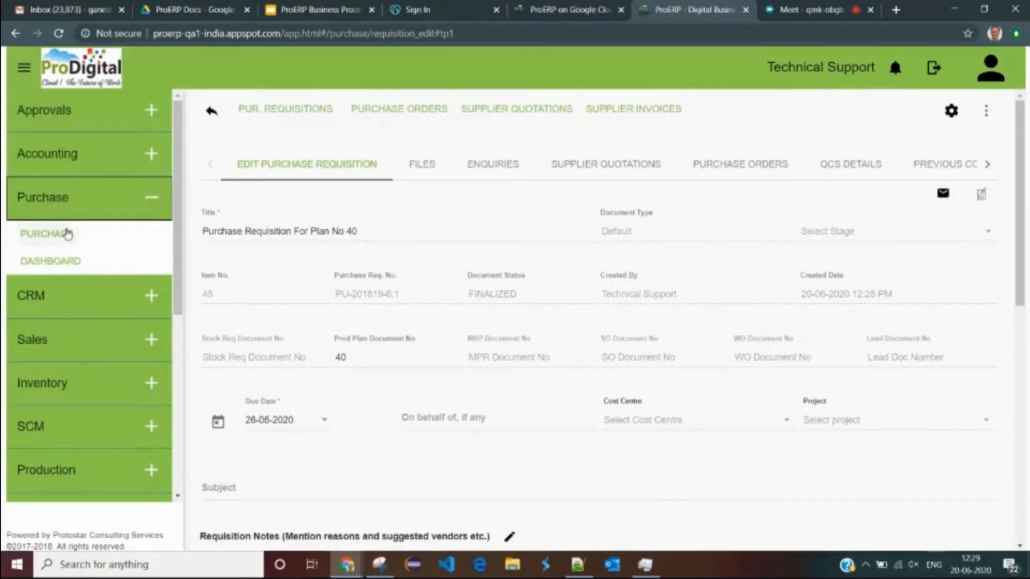
{"action": "left_click", "coordinate": [59, 240]}
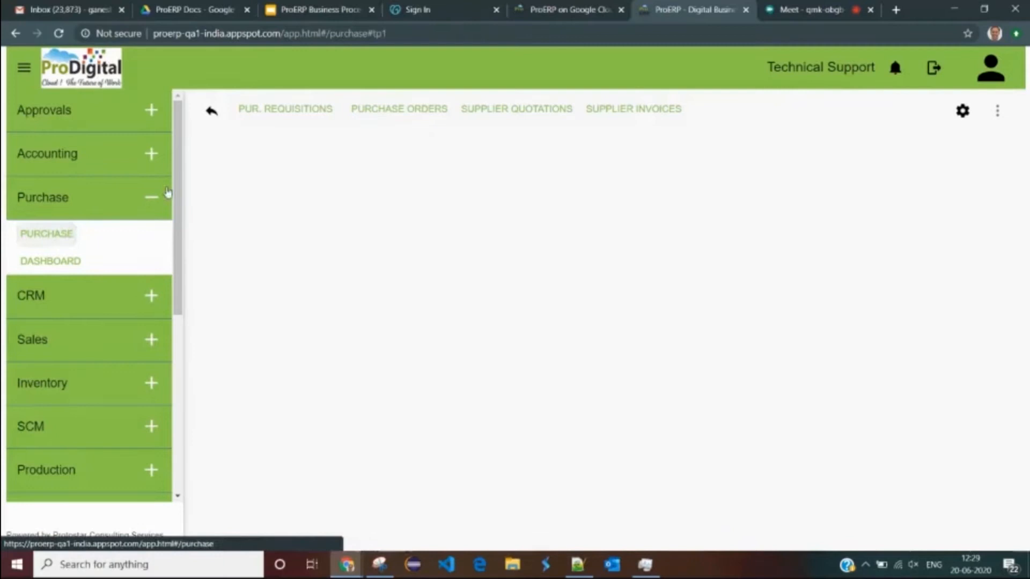
{"action": "left_click", "coordinate": [272, 109]}
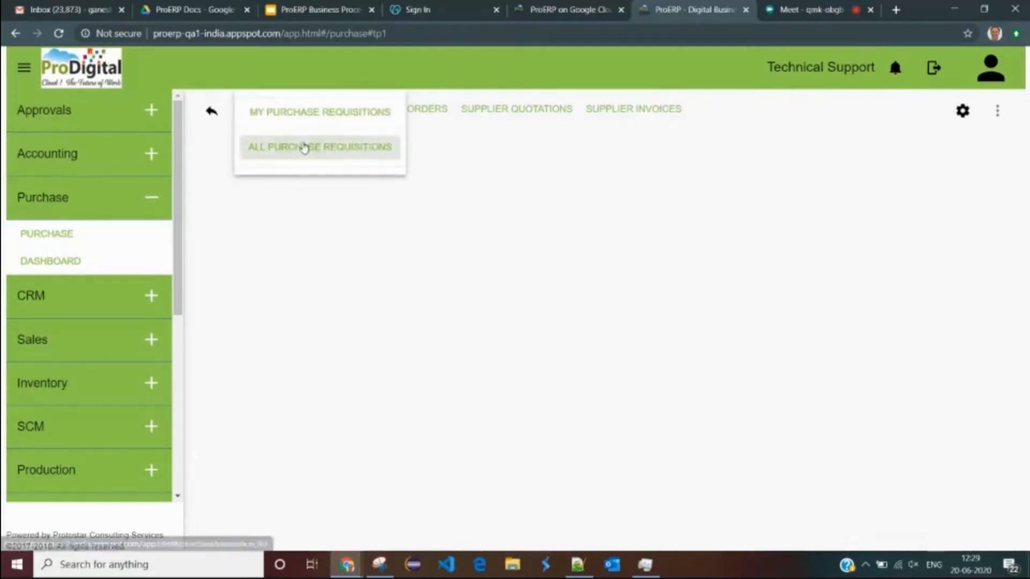
{"action": "left_click", "coordinate": [303, 147]}
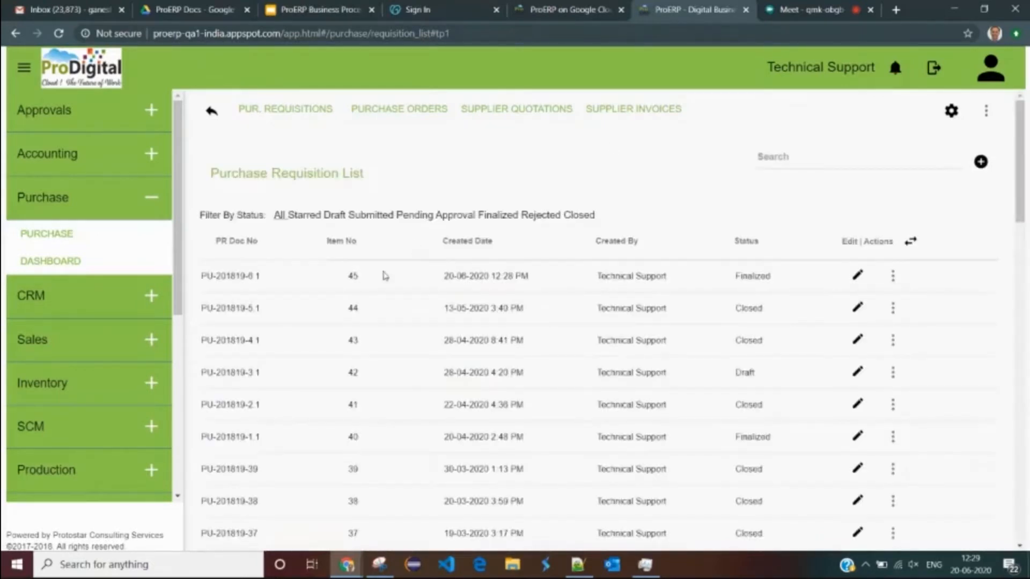
{"action": "left_click_drag", "start_coordinate": [445, 278], "coordinate": [533, 277]}
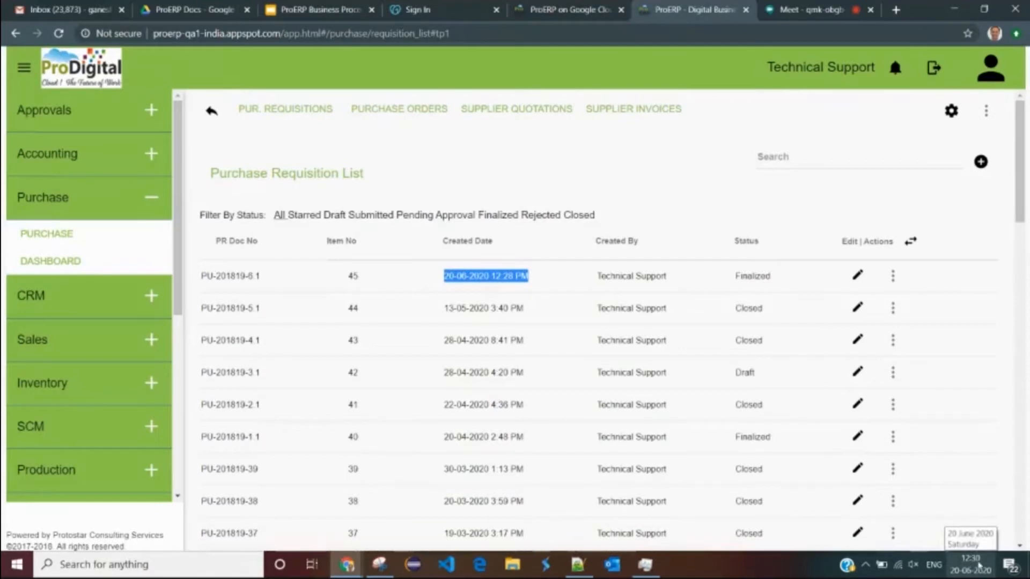
- View requisition PU-201819-6.1 as a PDF, check its item specs, and return to the list
{"action": "left_click", "coordinate": [893, 278]}
{"action": "left_click", "coordinate": [899, 278]}
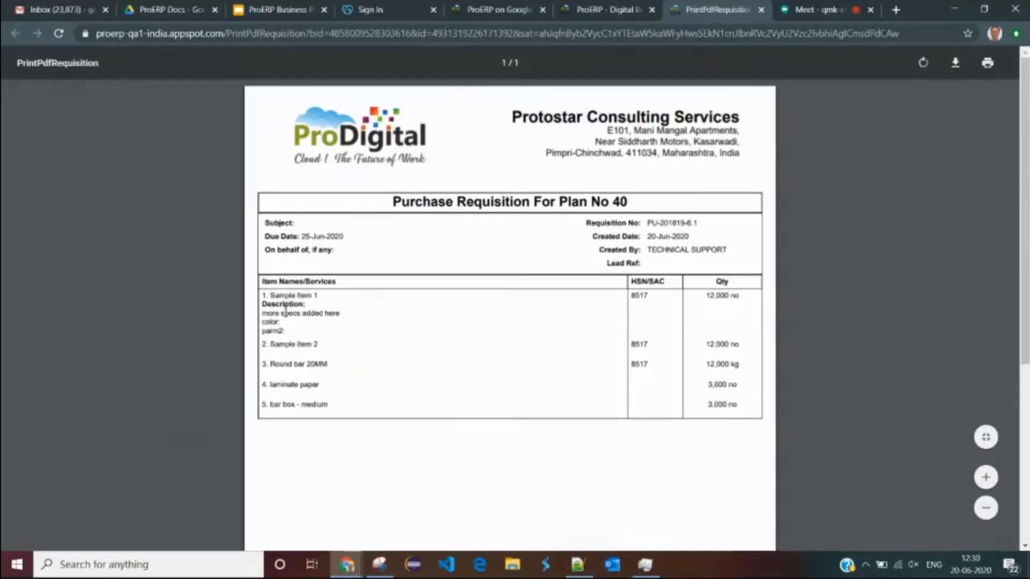
{"action": "left_click_drag", "start_coordinate": [270, 296], "coordinate": [294, 331]}
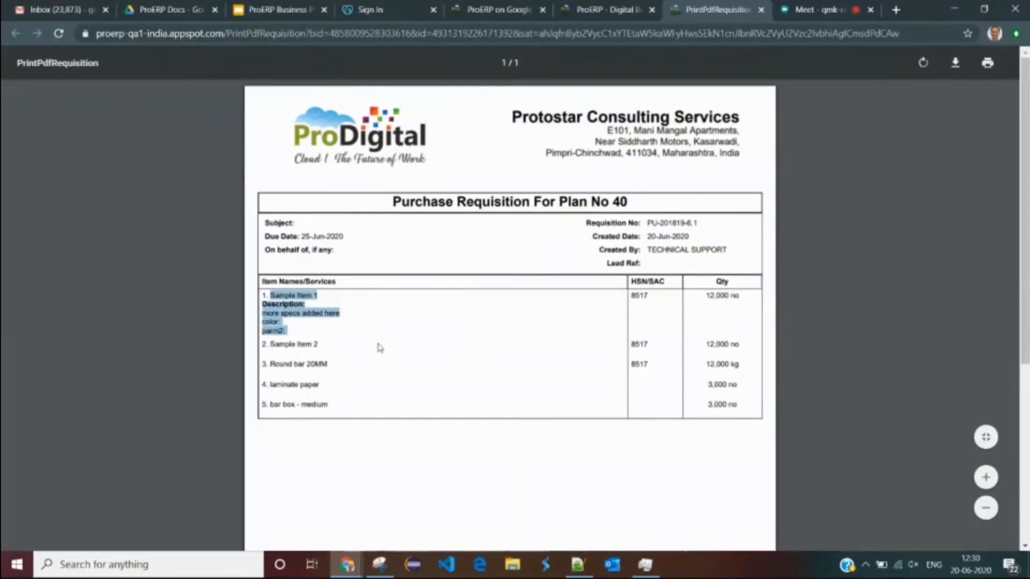
{"action": "left_click", "coordinate": [312, 304]}
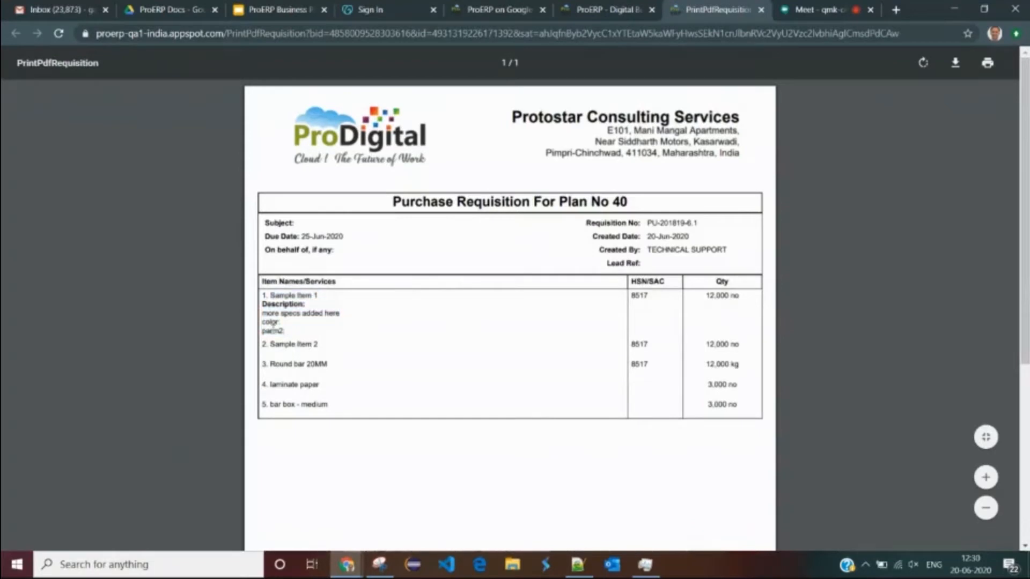
{"action": "left_click_drag", "start_coordinate": [263, 313], "coordinate": [283, 332]}
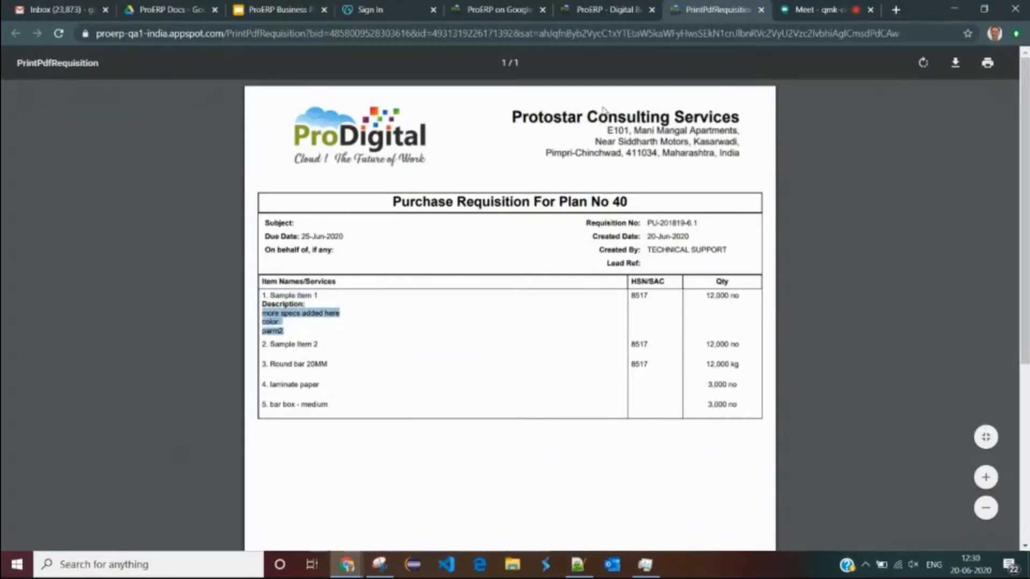
{"action": "left_click", "coordinate": [615, 11]}
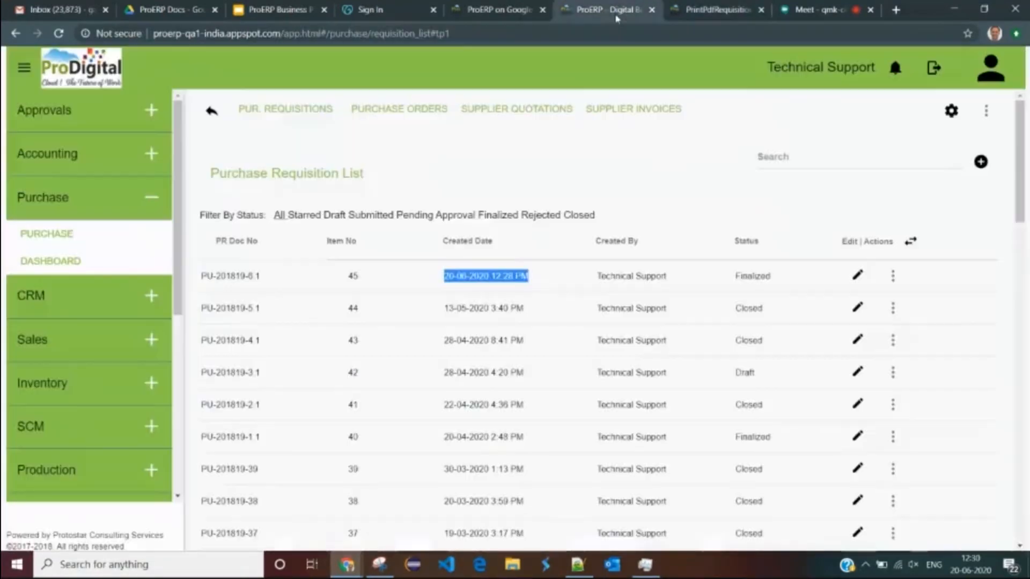
- Reopen requisition PU-201819-6.1 for editing and show its Enquiries tab
{"action": "left_click", "coordinate": [858, 278]}
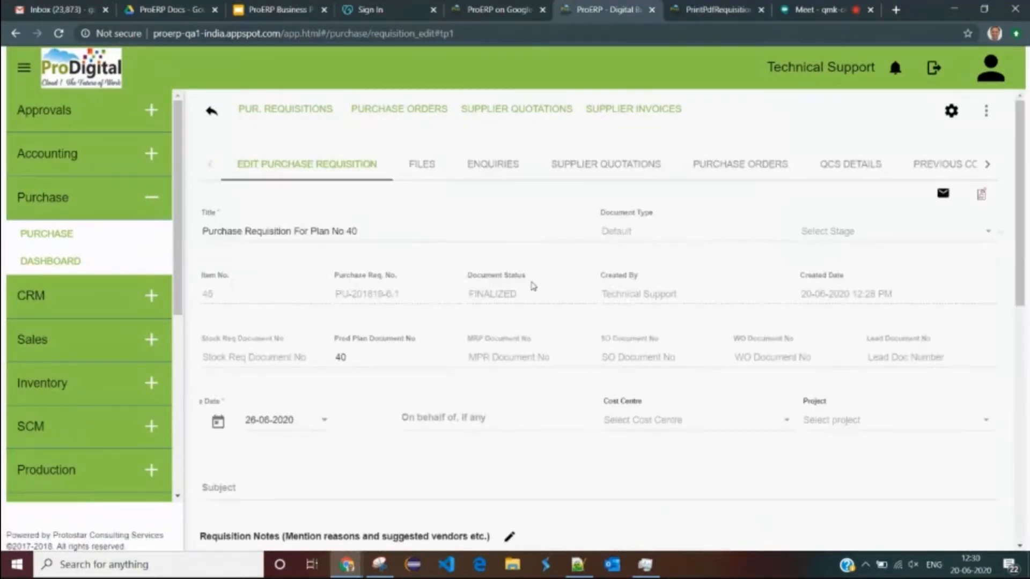
{"action": "scroll", "coordinate": [526, 300], "scroll_direction": "down", "scroll_amount": 1}
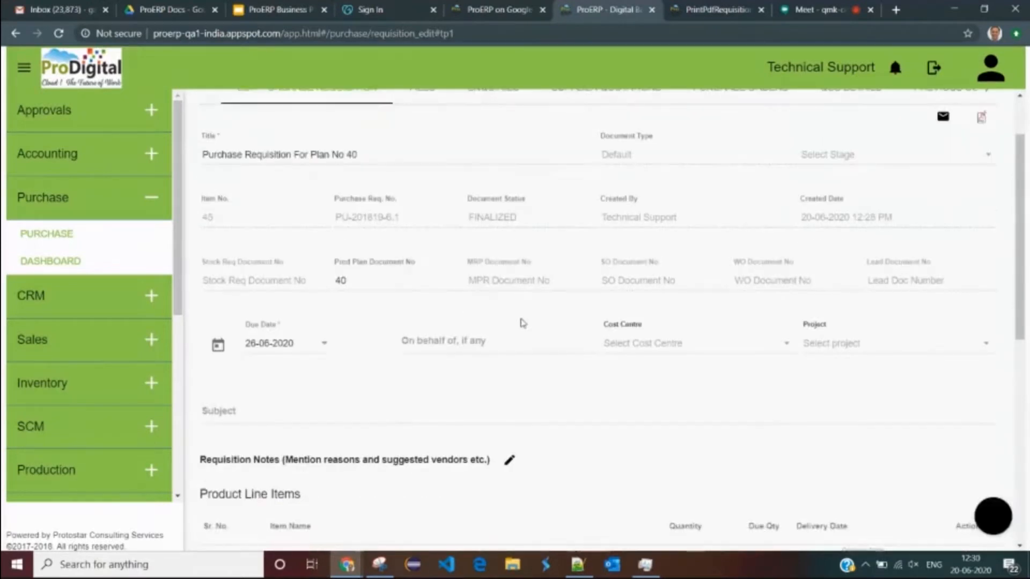
{"action": "scroll", "coordinate": [524, 322], "scroll_direction": "up", "scroll_amount": 1}
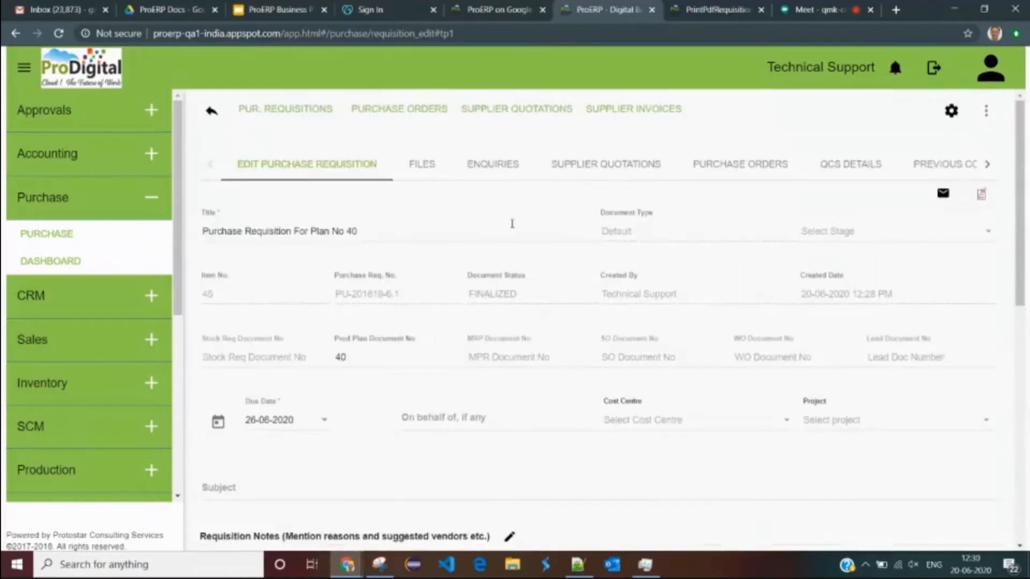
{"action": "left_click", "coordinate": [489, 168]}
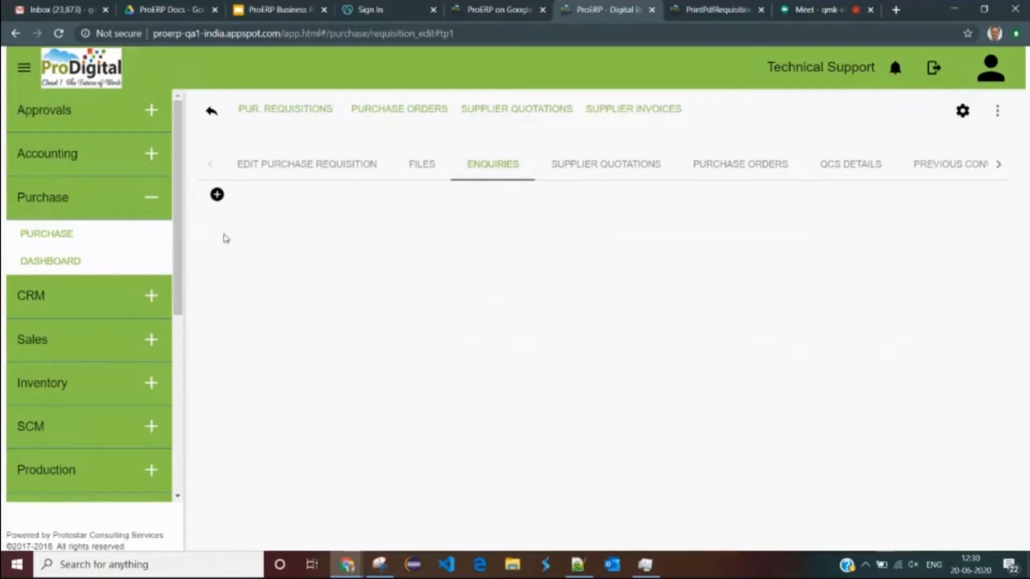
- Start a purchase enquiry with supplier 'pro', then close it without saving
{"action": "left_click", "coordinate": [217, 196]}
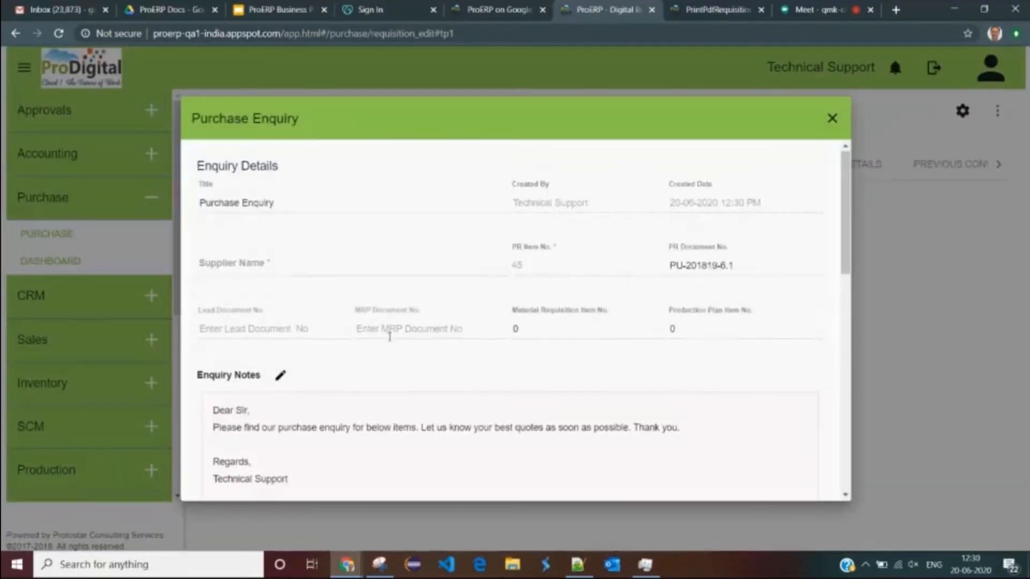
{"action": "scroll", "coordinate": [392, 343], "scroll_direction": "down", "scroll_amount": 5}
{"action": "scroll", "coordinate": [272, 255], "scroll_direction": "up", "scroll_amount": 5}
{"action": "left_click", "coordinate": [258, 265]}
{"action": "type", "text": "p"}
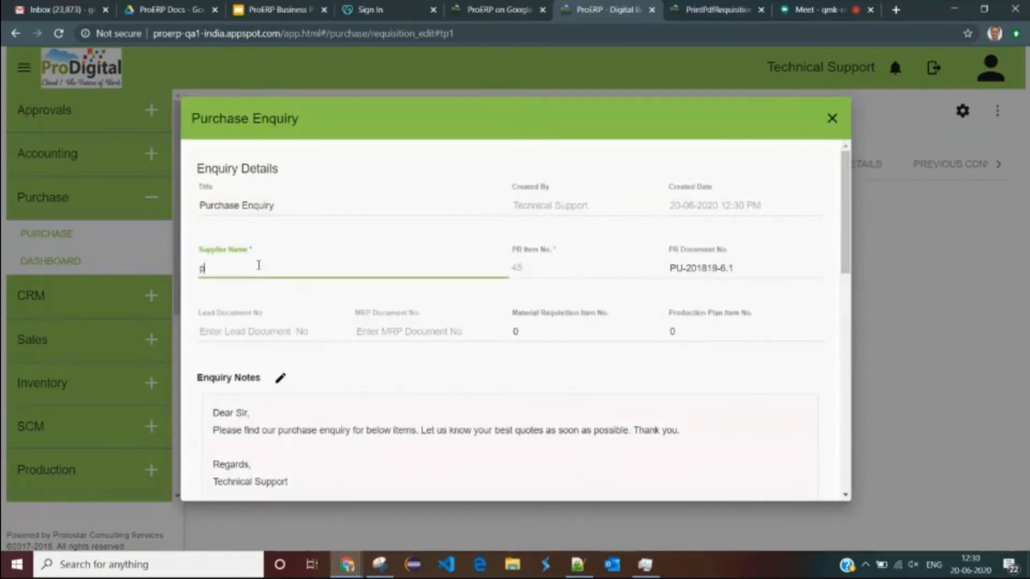
{"action": "type", "text": "ro"}
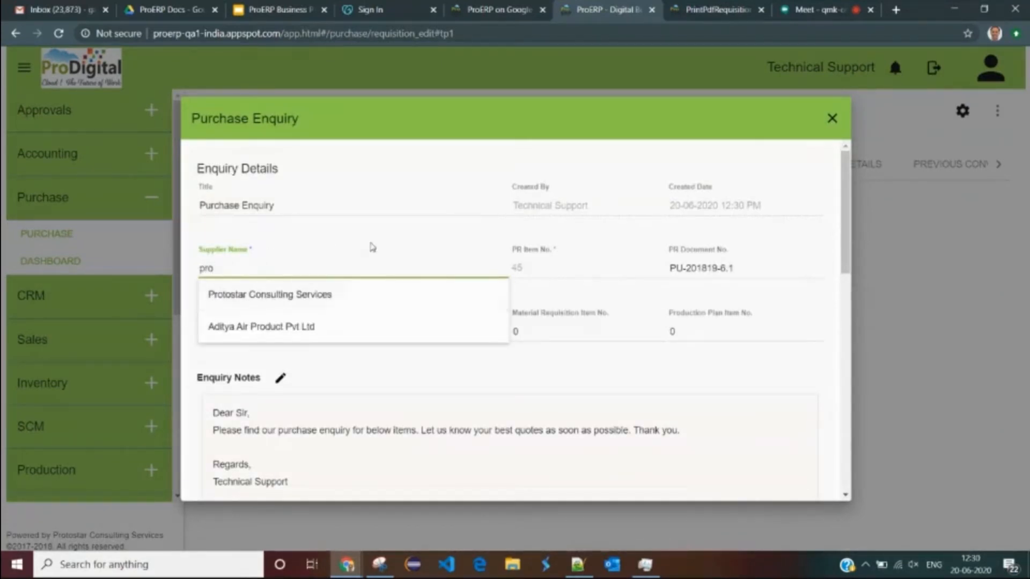
{"action": "scroll", "coordinate": [558, 424], "scroll_direction": "down", "scroll_amount": 5}
{"action": "scroll", "coordinate": [558, 424], "scroll_direction": "up", "scroll_amount": 1}
{"action": "scroll", "coordinate": [558, 424], "scroll_direction": "up", "scroll_amount": 1}
{"action": "scroll", "coordinate": [632, 416], "scroll_direction": "down", "scroll_amount": 2}
{"action": "scroll", "coordinate": [573, 361], "scroll_direction": "up", "scroll_amount": 8}
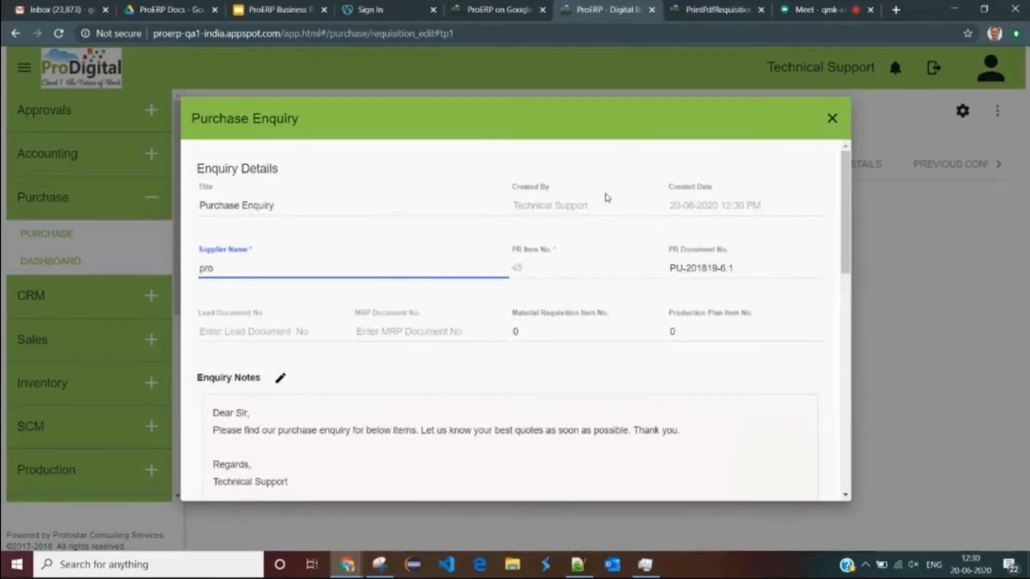
{"action": "left_click", "coordinate": [832, 118]}
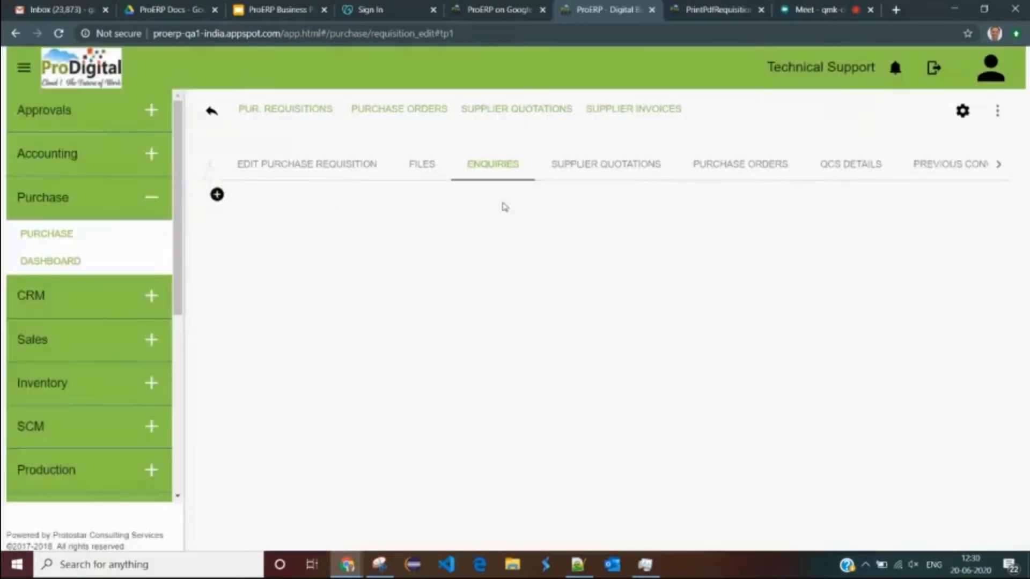
- Review the QCS item table (first item quantity 12000 no), then show the requisition's Purchase Orders
{"action": "left_click", "coordinate": [593, 165]}
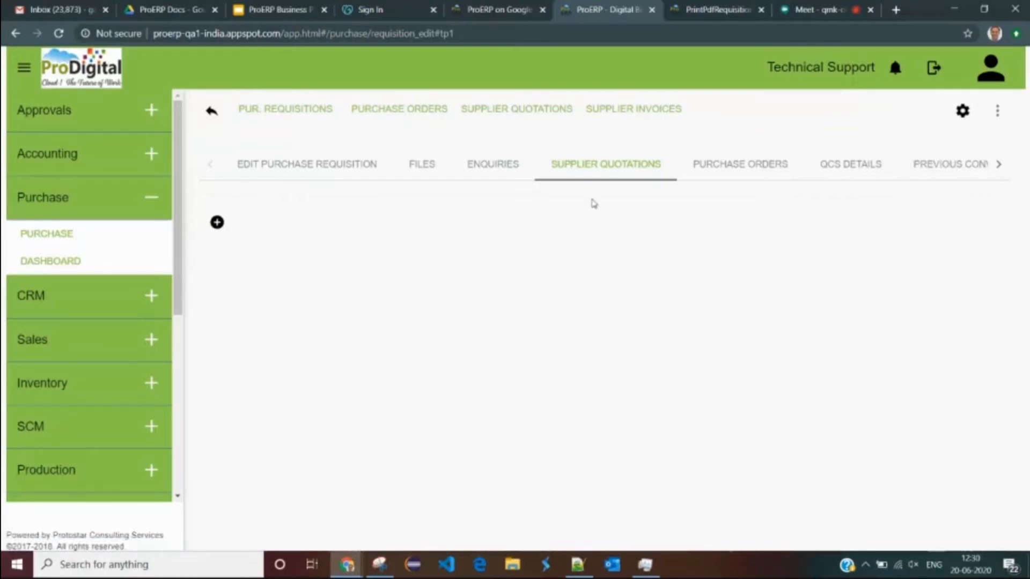
{"action": "left_click", "coordinate": [858, 170]}
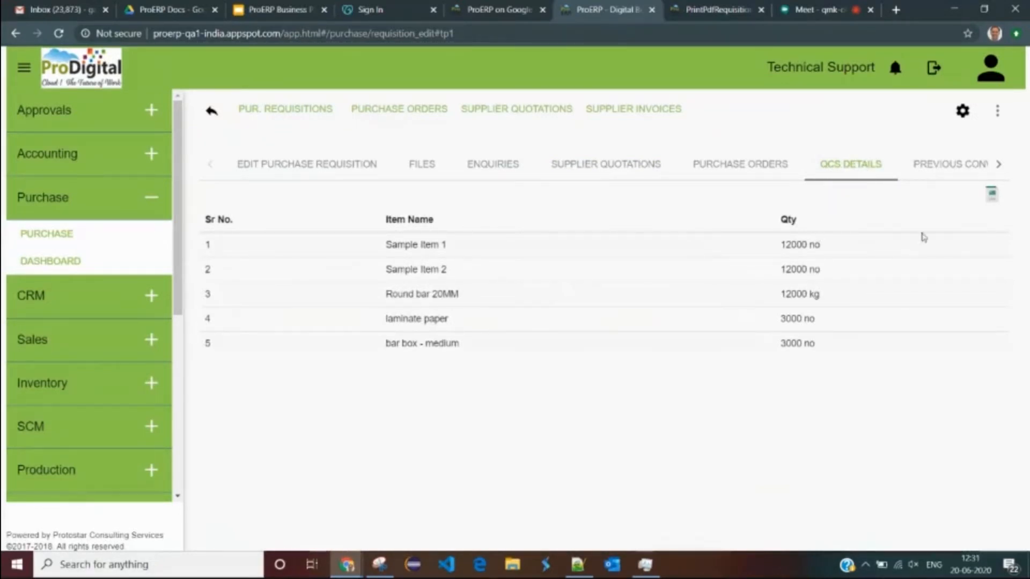
{"action": "left_click_drag", "start_coordinate": [377, 242], "coordinate": [835, 347]}
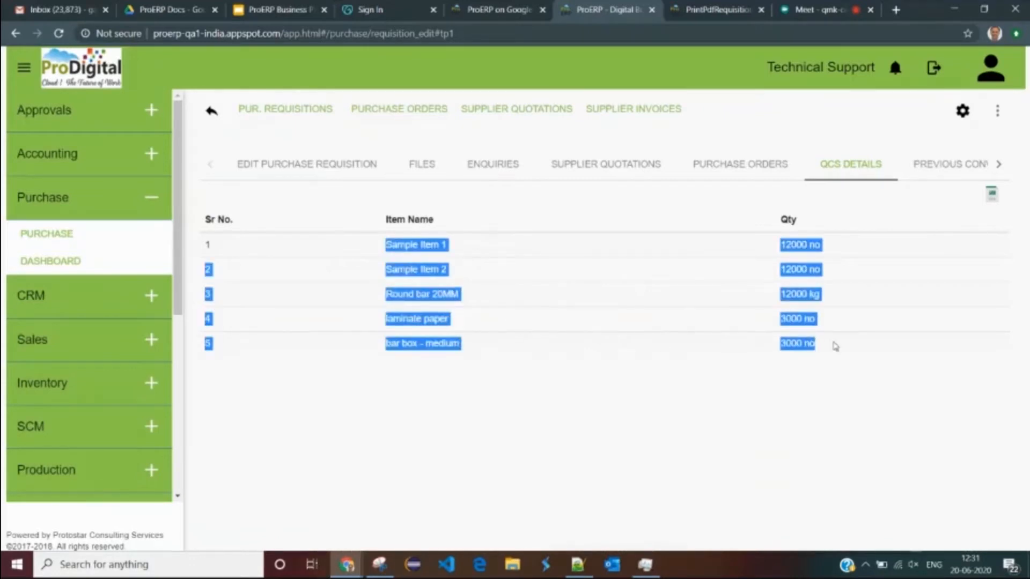
{"action": "left_click", "coordinate": [904, 231]}
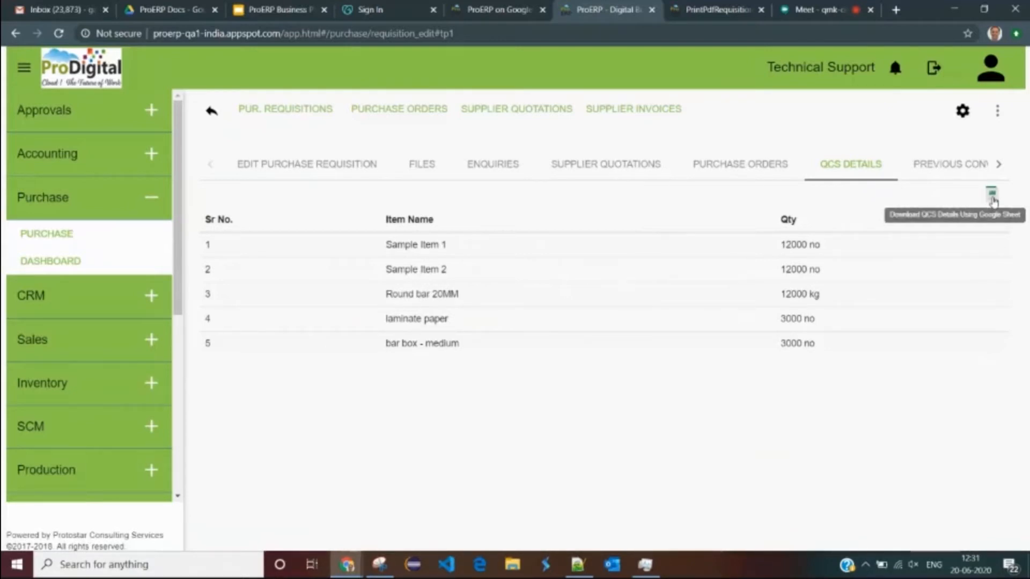
{"action": "triple_click", "coordinate": [781, 247]}
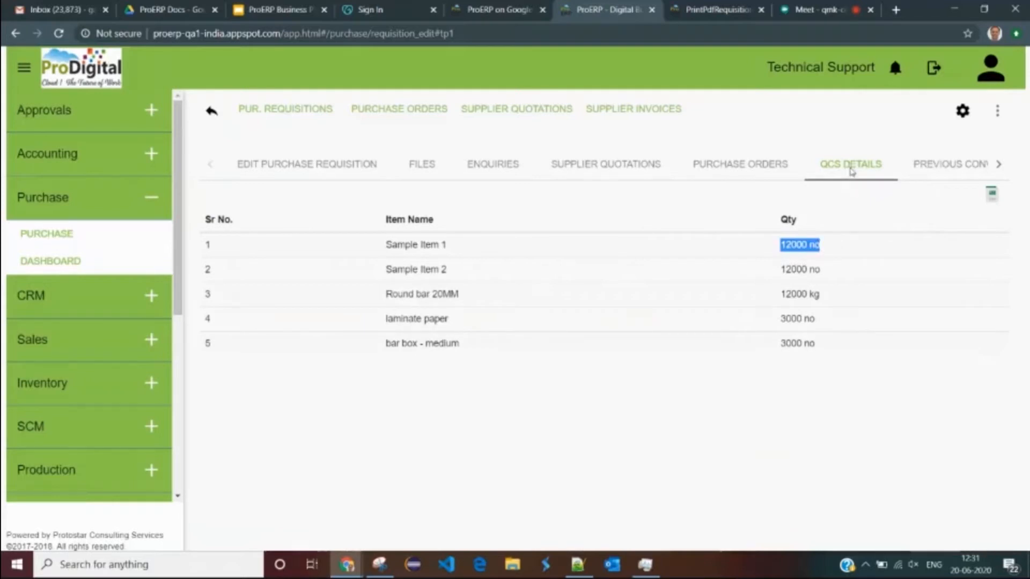
{"action": "left_click", "coordinate": [827, 254]}
{"action": "left_click", "coordinate": [737, 173]}
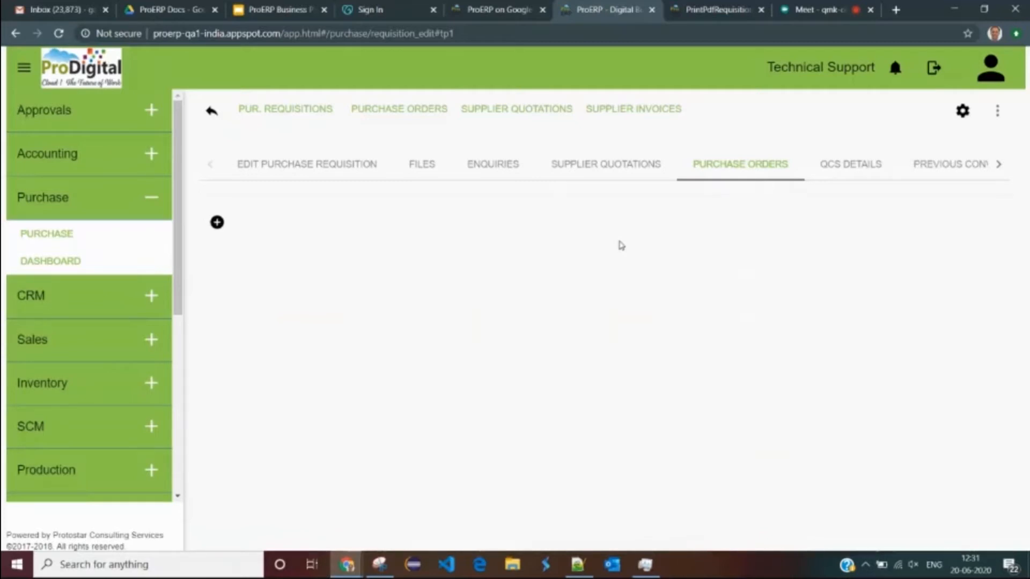
- Start a new purchase order from requisition PU-201819-6.1
{"action": "left_click", "coordinate": [217, 223]}
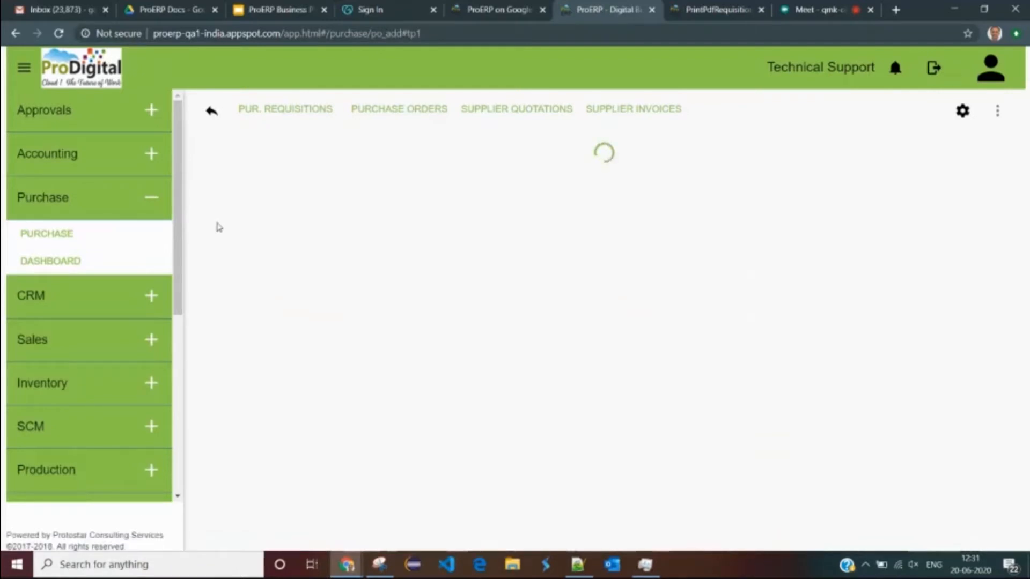
{"action": "left_click_drag", "start_coordinate": [243, 168], "coordinate": [344, 171]}
{"action": "left_click_drag", "start_coordinate": [647, 295], "coordinate": [597, 299]}
{"action": "scroll", "coordinate": [601, 301], "scroll_direction": "down", "scroll_amount": 1}
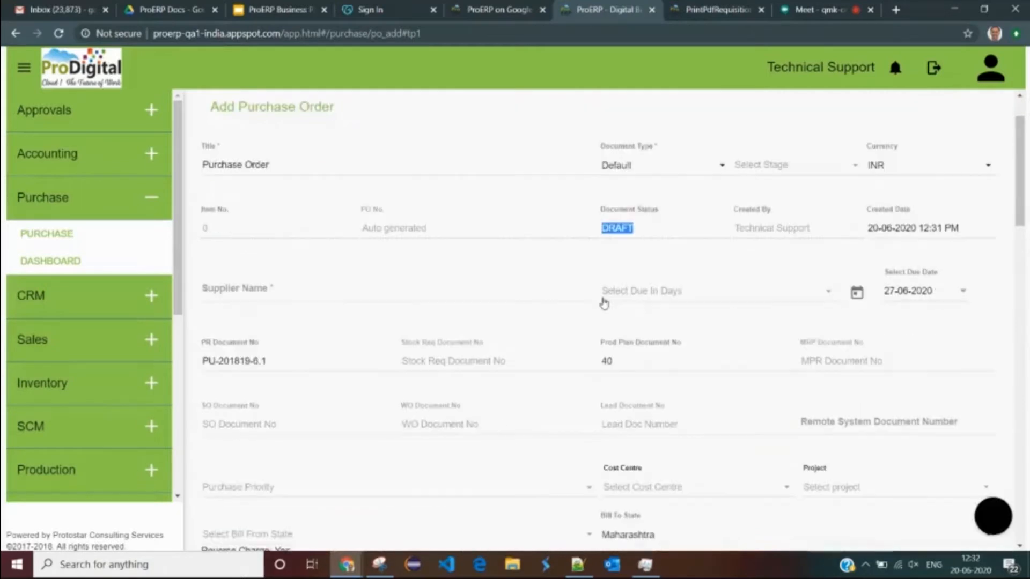
{"action": "scroll", "coordinate": [605, 303], "scroll_direction": "down", "scroll_amount": 13}
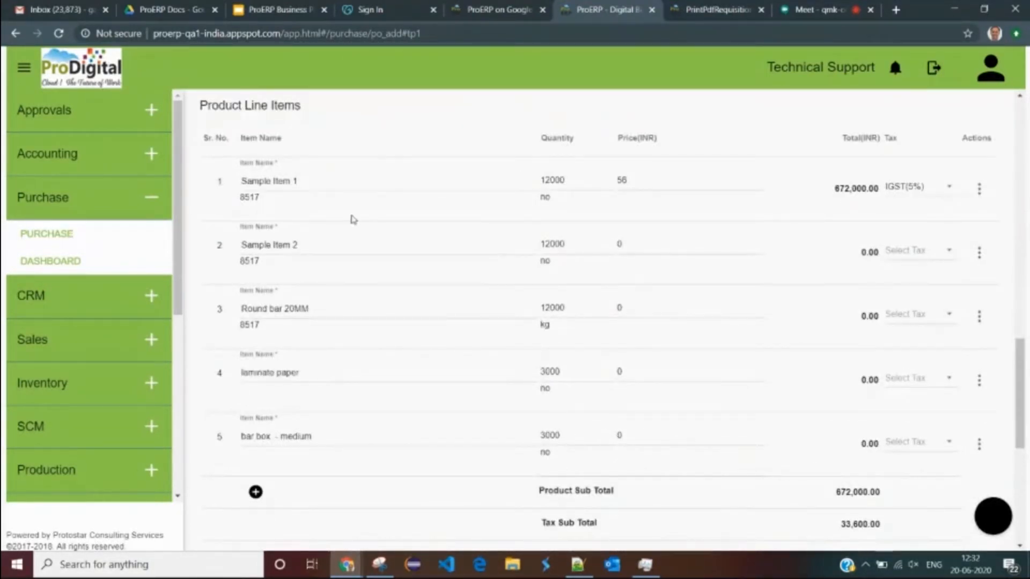
- Check Sample Item 1's price of 56 with IGST(5%), totalling 672,000.00
{"action": "double_click", "coordinate": [621, 180]}
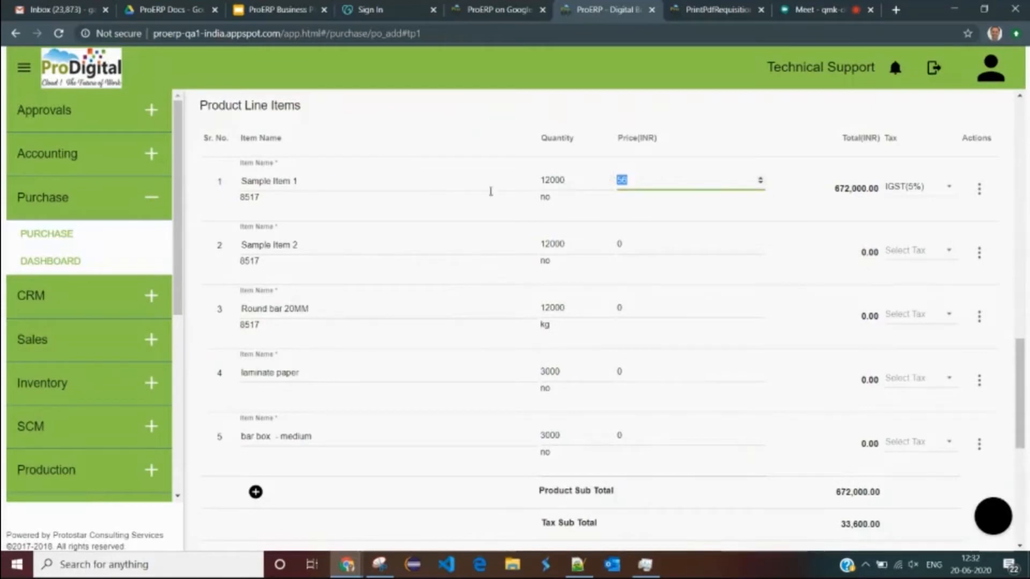
{"action": "double_click", "coordinate": [617, 182]}
{"action": "left_click", "coordinate": [304, 181]}
{"action": "left_click", "coordinate": [650, 182]}
{"action": "left_click", "coordinate": [630, 207]}
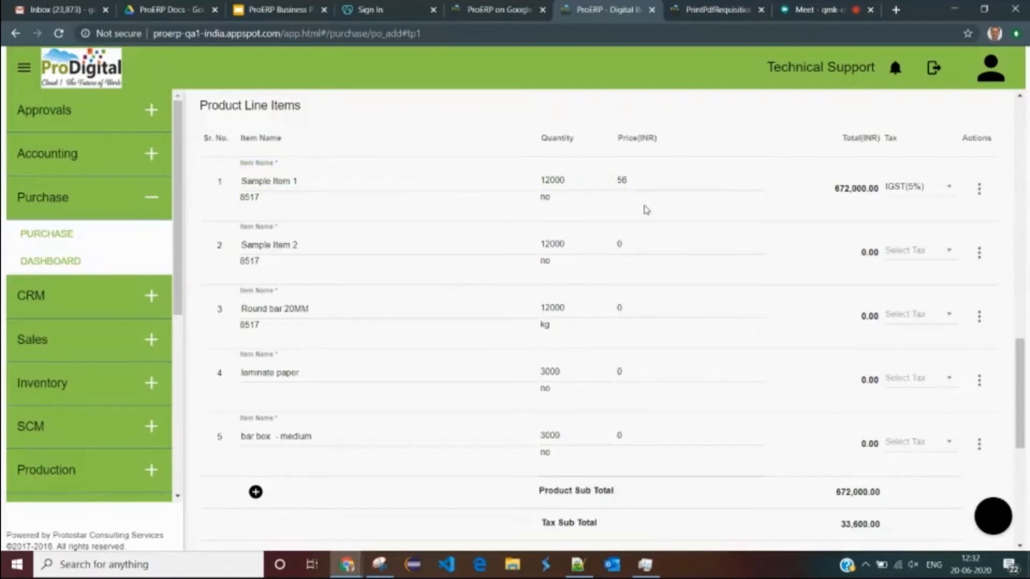
{"action": "scroll", "coordinate": [644, 207], "scroll_direction": "up", "scroll_amount": 1}
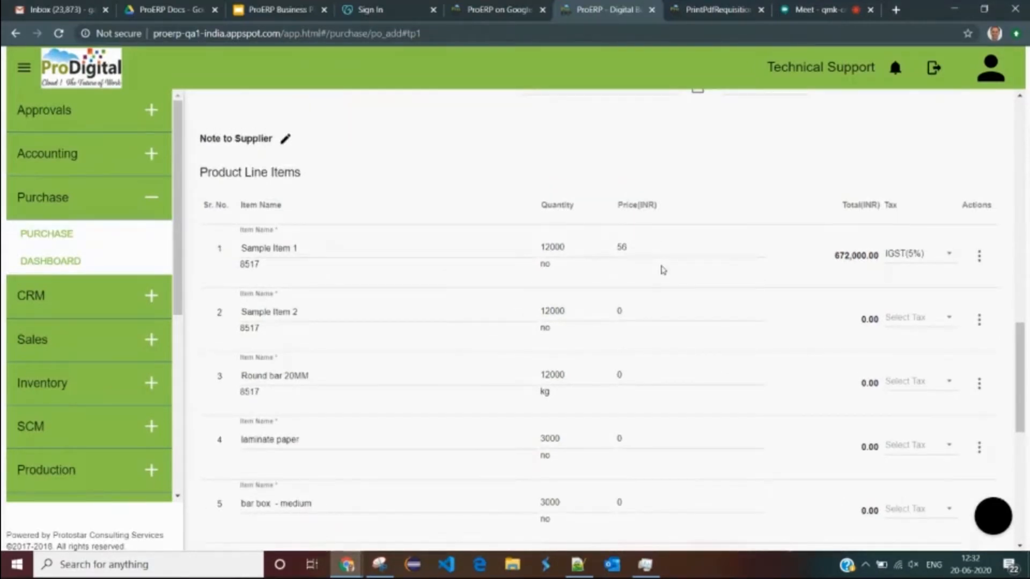
{"action": "scroll", "coordinate": [663, 268], "scroll_direction": "down", "scroll_amount": 1}
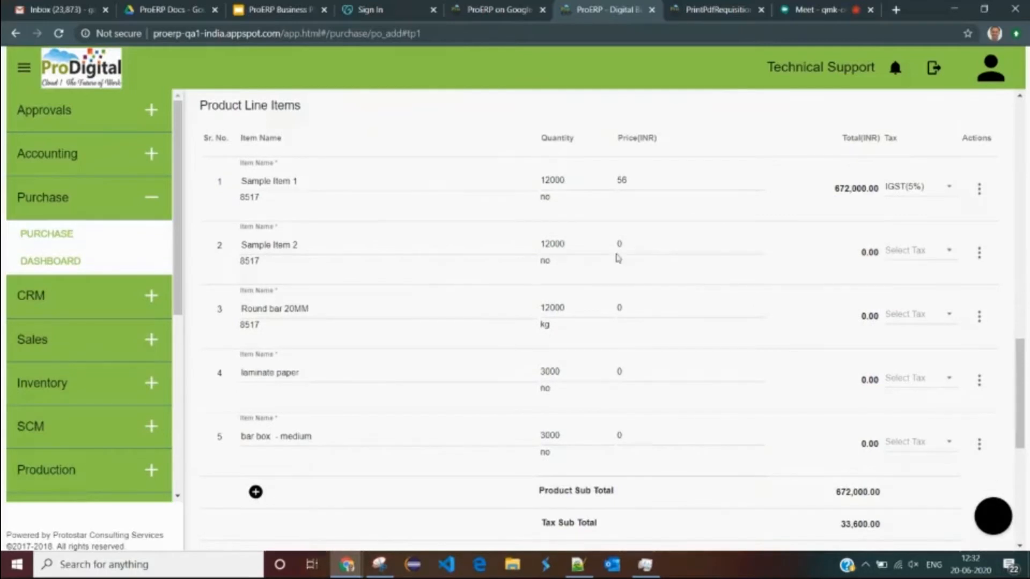
{"action": "scroll", "coordinate": [616, 257], "scroll_direction": "up", "scroll_amount": 1}
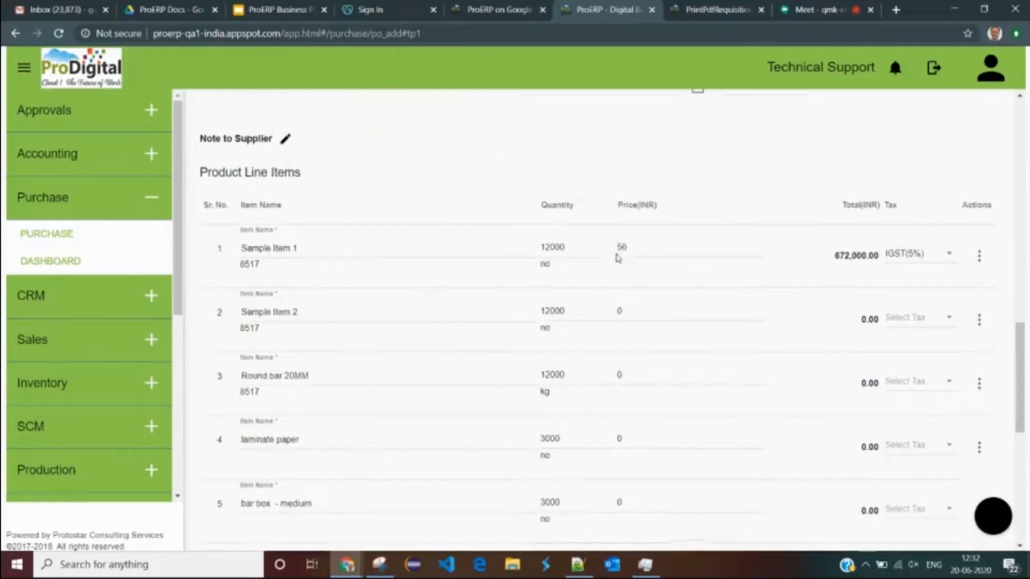
{"action": "left_click", "coordinate": [649, 248]}
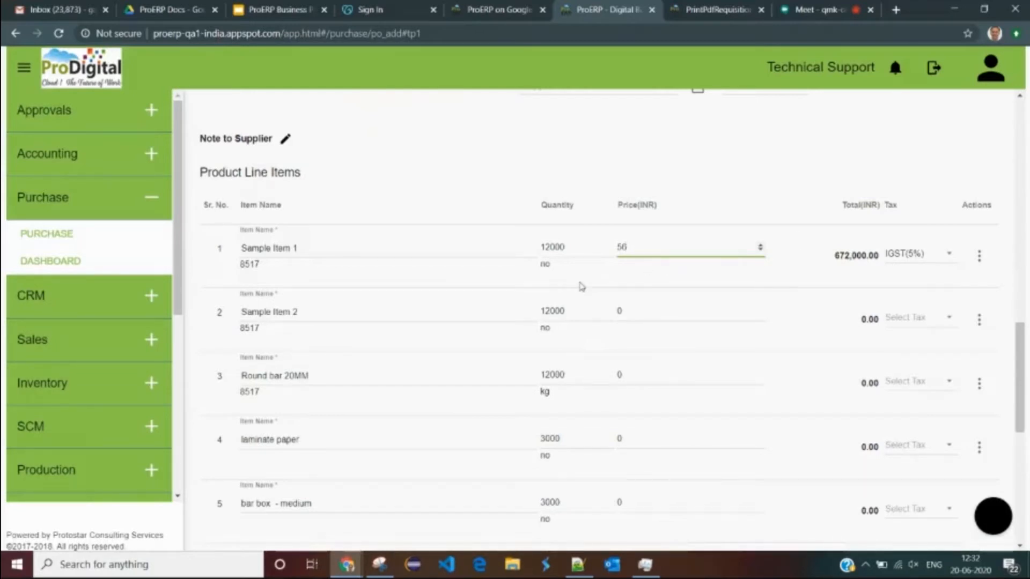
{"action": "scroll", "coordinate": [869, 314], "scroll_direction": "down", "scroll_amount": 1}
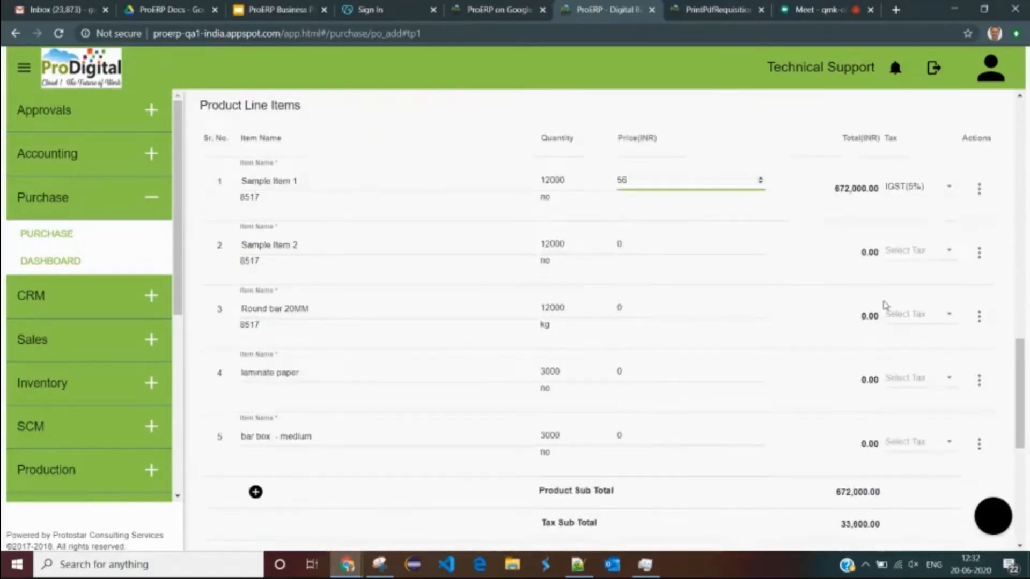
{"action": "scroll", "coordinate": [607, 341], "scroll_direction": "up", "scroll_amount": 10}
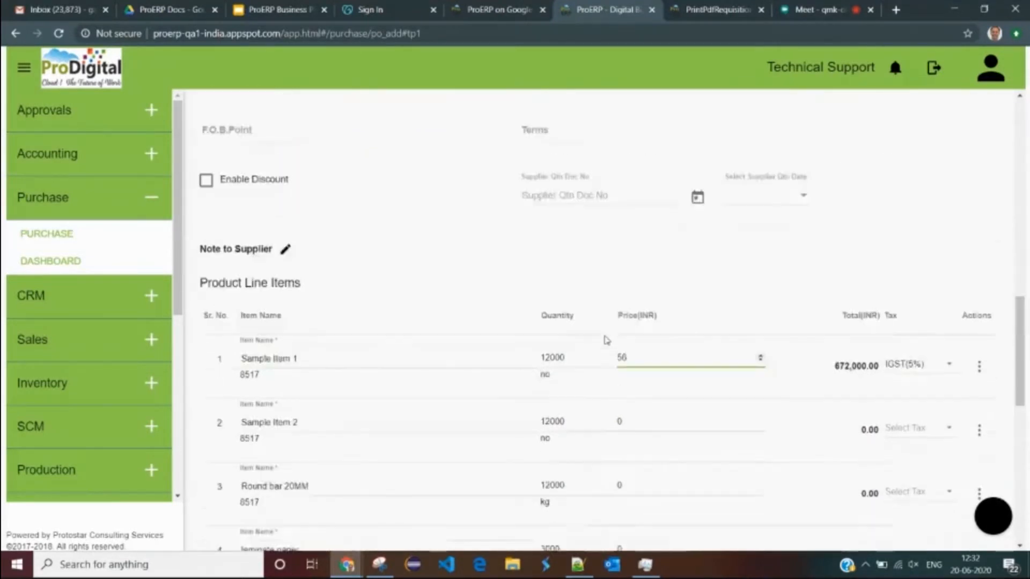
{"action": "scroll", "coordinate": [397, 307], "scroll_direction": "up", "scroll_amount": 5}
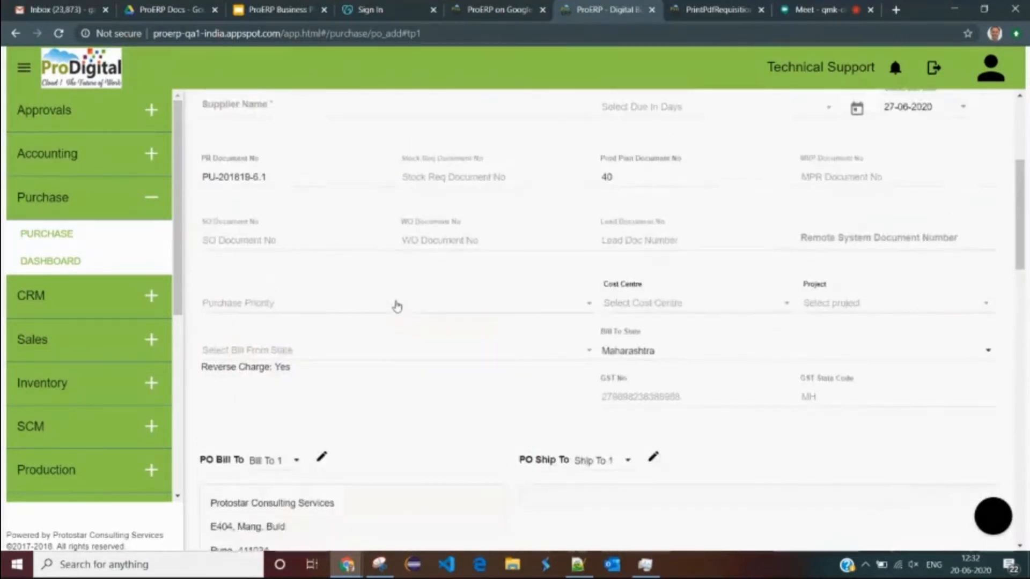
- Choose Protostar Consulting Services as the supplier by searching 'pro'
{"action": "left_click", "coordinate": [268, 217]}
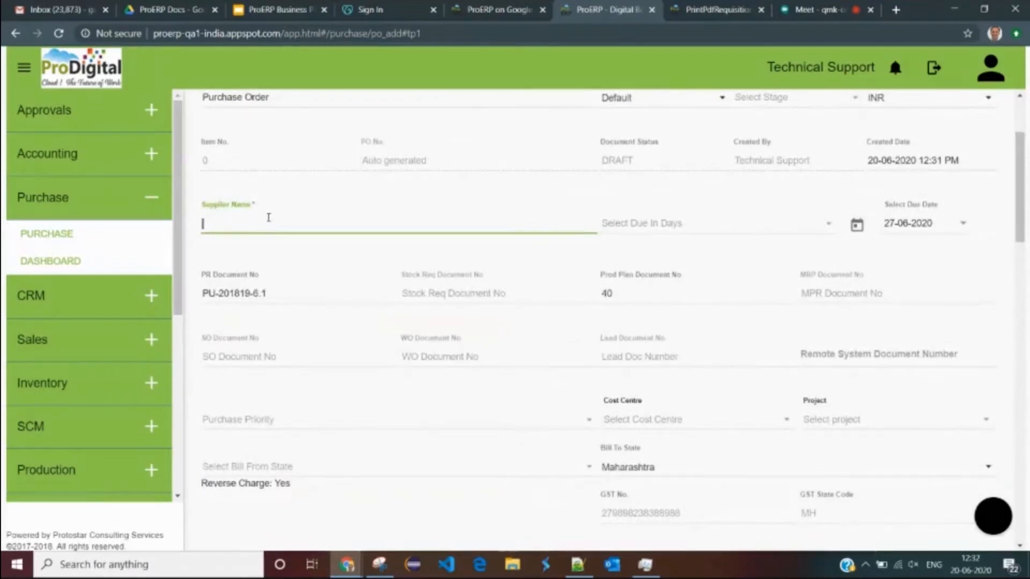
{"action": "type", "text": "pro"}
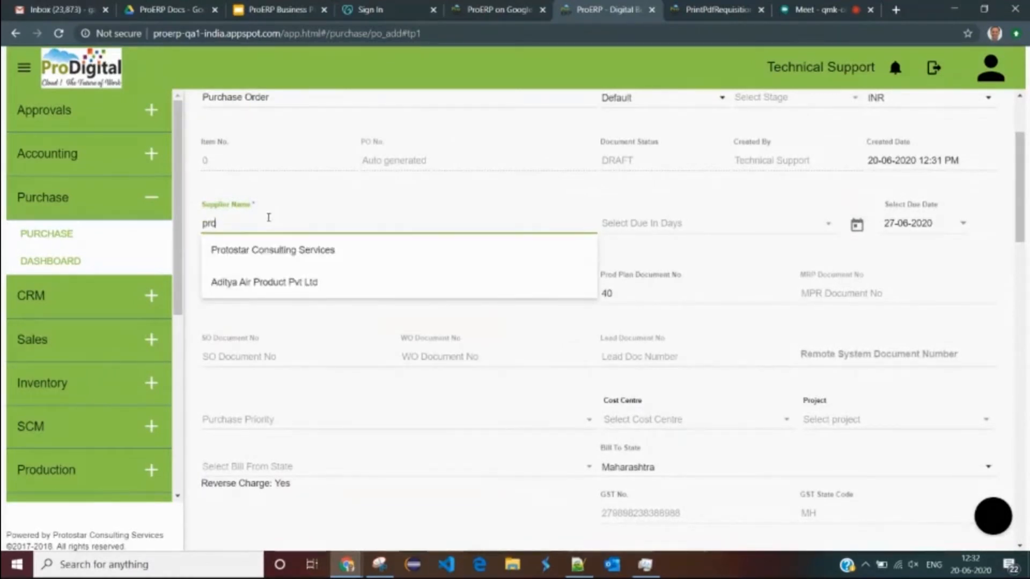
{"action": "left_click", "coordinate": [278, 252]}
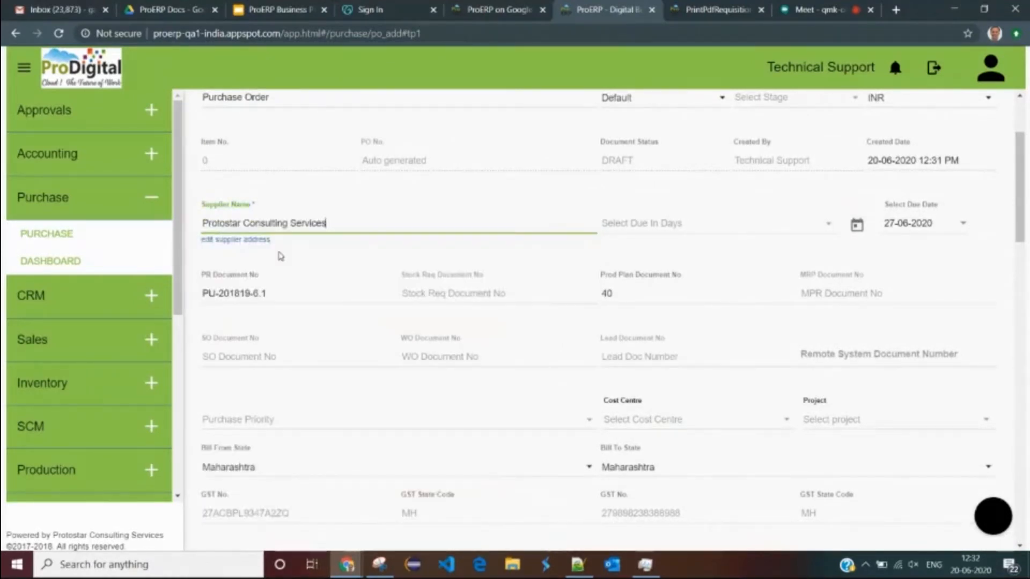
{"action": "scroll", "coordinate": [288, 259], "scroll_direction": "down", "scroll_amount": 3}
- Set both Bill From State and Bill To State to Maharashtra
{"action": "left_click", "coordinate": [304, 338]}
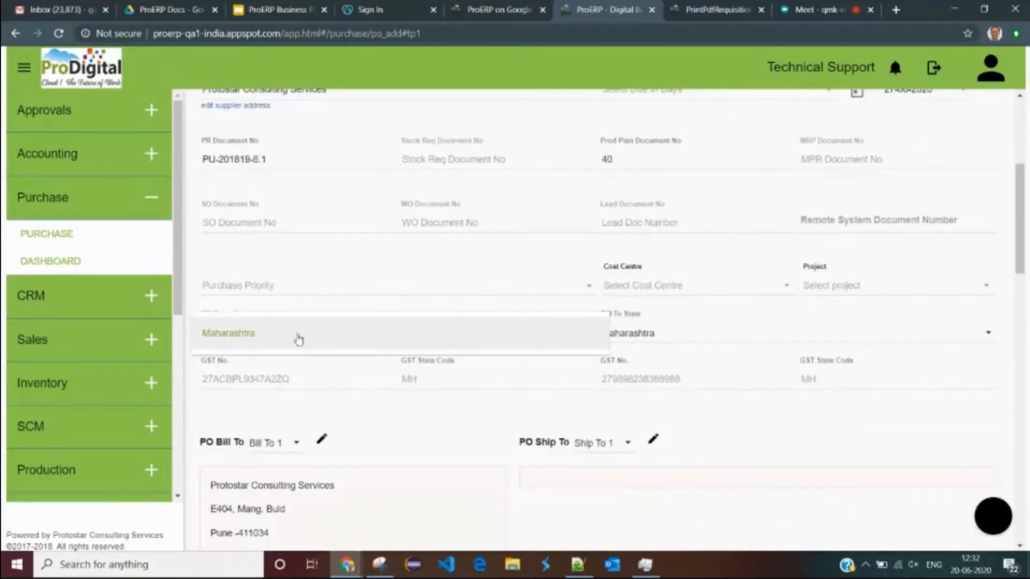
{"action": "left_click", "coordinate": [280, 338]}
{"action": "double_click", "coordinate": [360, 375]}
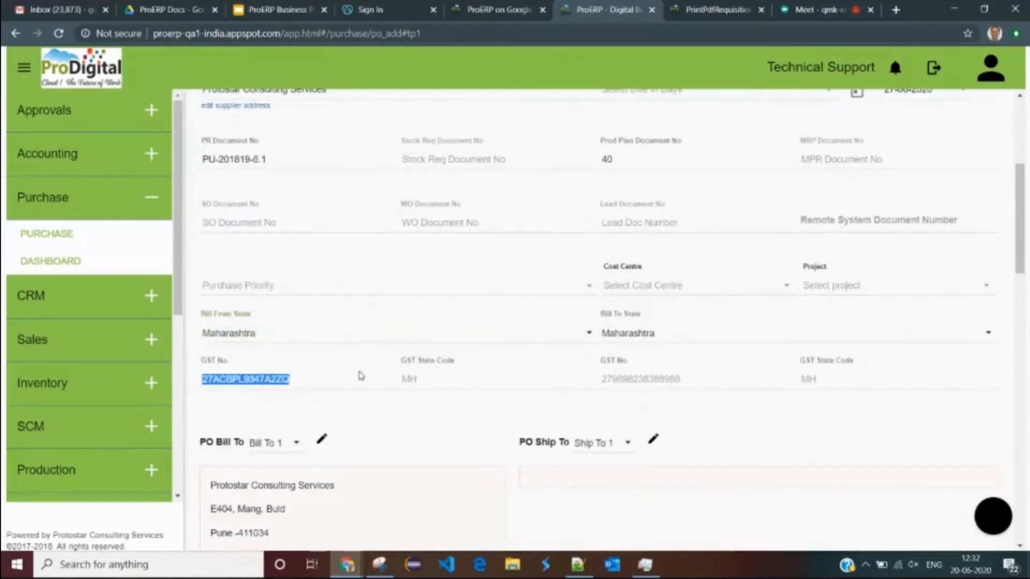
{"action": "left_click", "coordinate": [651, 343]}
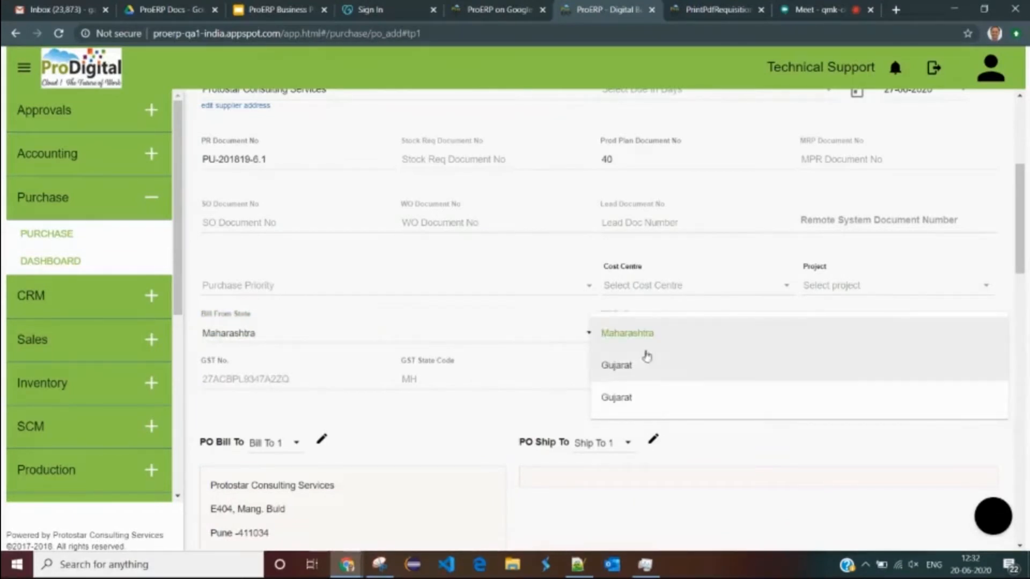
{"action": "left_click", "coordinate": [647, 346]}
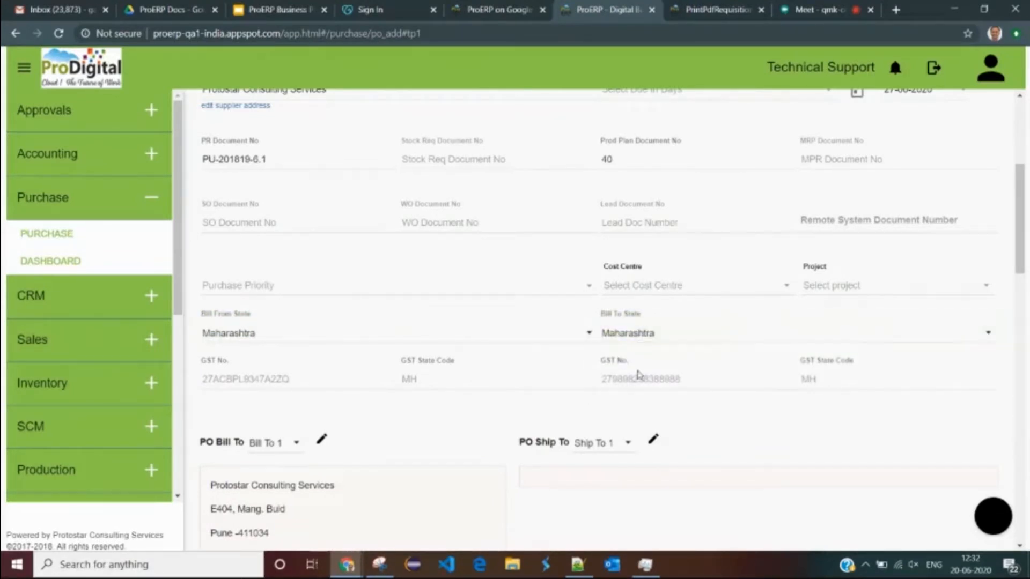
{"action": "double_click", "coordinate": [630, 379]}
{"action": "scroll", "coordinate": [606, 322], "scroll_direction": "down", "scroll_amount": 10}
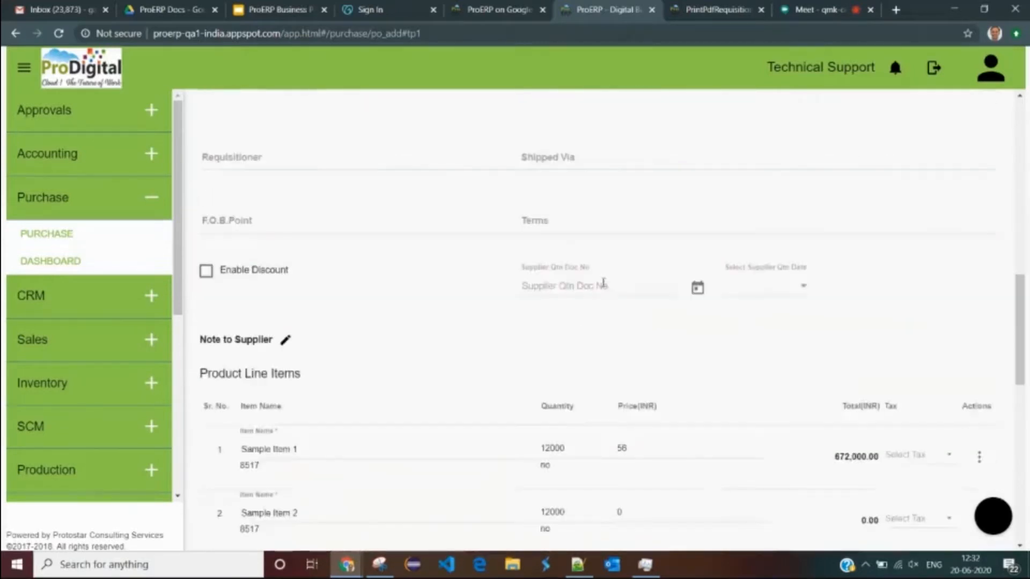
- Apply GST(12%) to Sample Item 1
{"action": "left_click", "coordinate": [903, 332]}
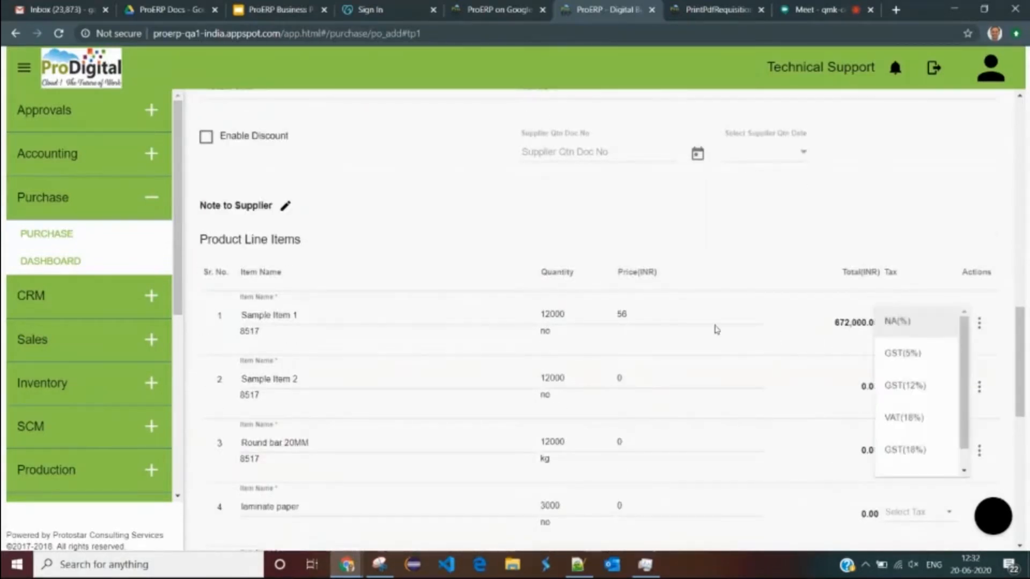
{"action": "left_click", "coordinate": [905, 385]}
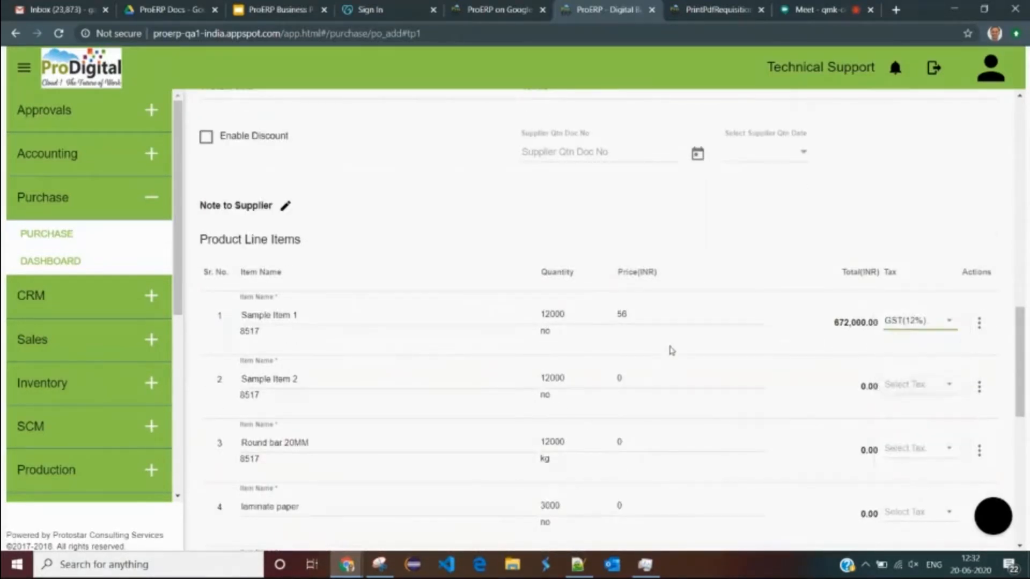
{"action": "scroll", "coordinate": [726, 372], "scroll_direction": "down", "scroll_amount": 1}
- Enter prices 45, 45, 4 and 4 for Sample Item 2, Round bar 20MM, laminate paper and bar box
{"action": "left_click", "coordinate": [638, 310]}
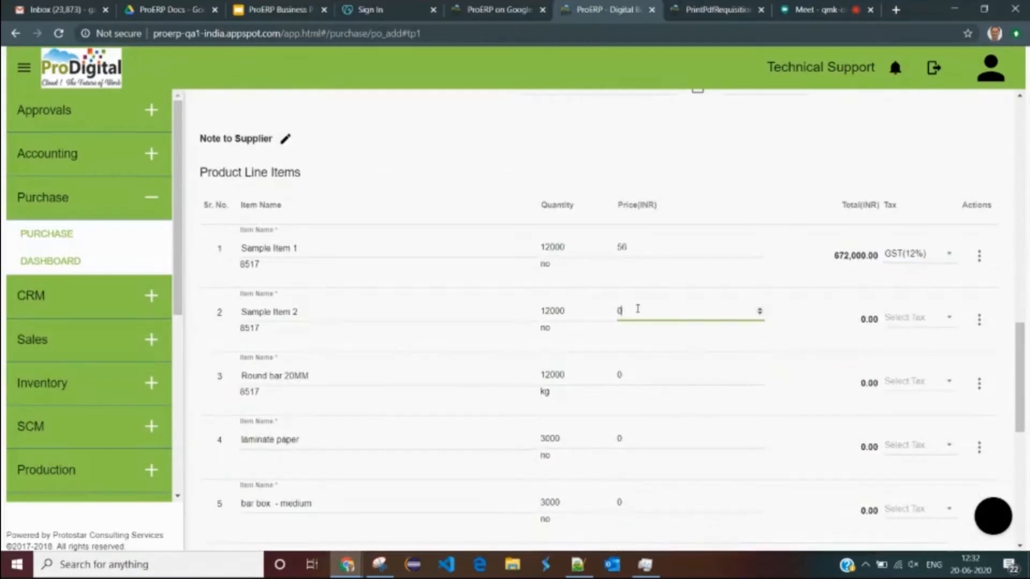
{"action": "type", "text": "45"}
{"action": "left_click", "coordinate": [631, 374]}
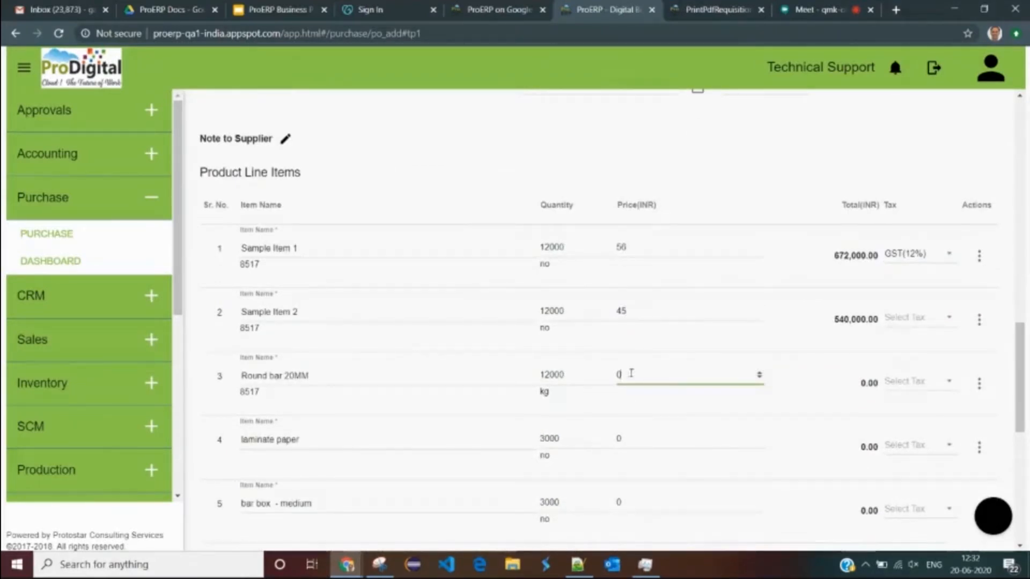
{"action": "type", "text": "45"}
{"action": "left_click", "coordinate": [623, 439]}
{"action": "type", "text": "4"}
{"action": "left_click", "coordinate": [626, 502]}
{"action": "type", "text": "4"}
{"action": "left_click", "coordinate": [667, 529]}
{"action": "scroll", "coordinate": [671, 482], "scroll_direction": "down", "scroll_amount": 5}
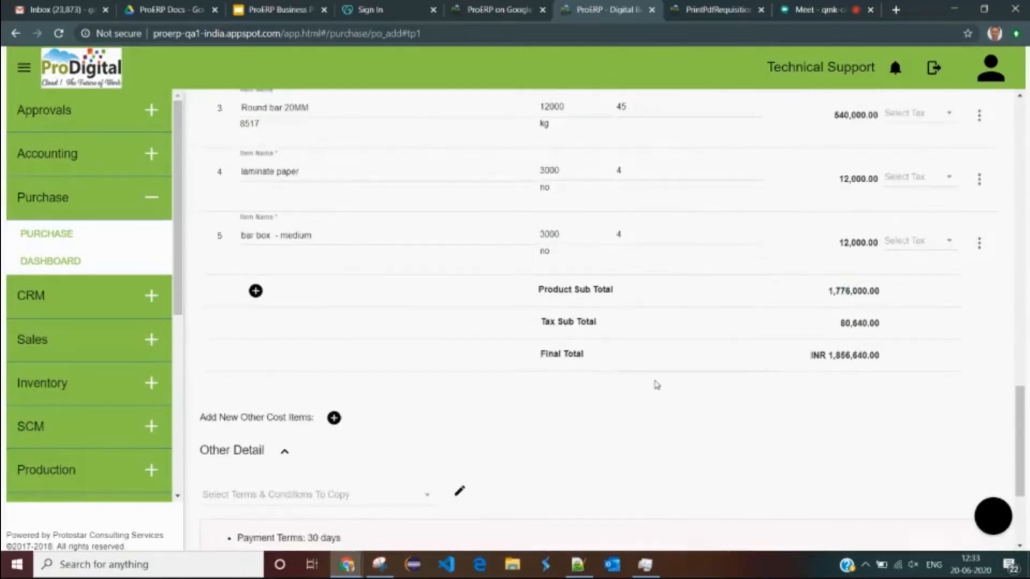
{"action": "scroll", "coordinate": [652, 252], "scroll_direction": "up", "scroll_amount": 3}
- Correct the prices: Sample Item 2 to 4 and Sample Item 1 to 5
{"action": "left_click", "coordinate": [646, 240]}
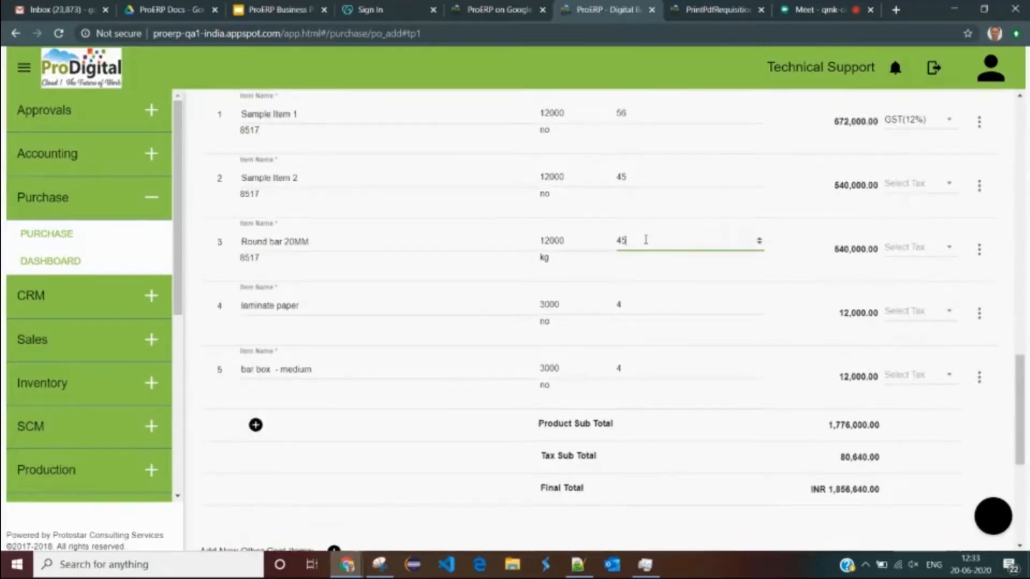
{"action": "left_click", "coordinate": [637, 185]}
{"action": "key", "text": "BackSpace"}
{"action": "left_click", "coordinate": [640, 114]}
{"action": "key", "text": "BackSpace"}
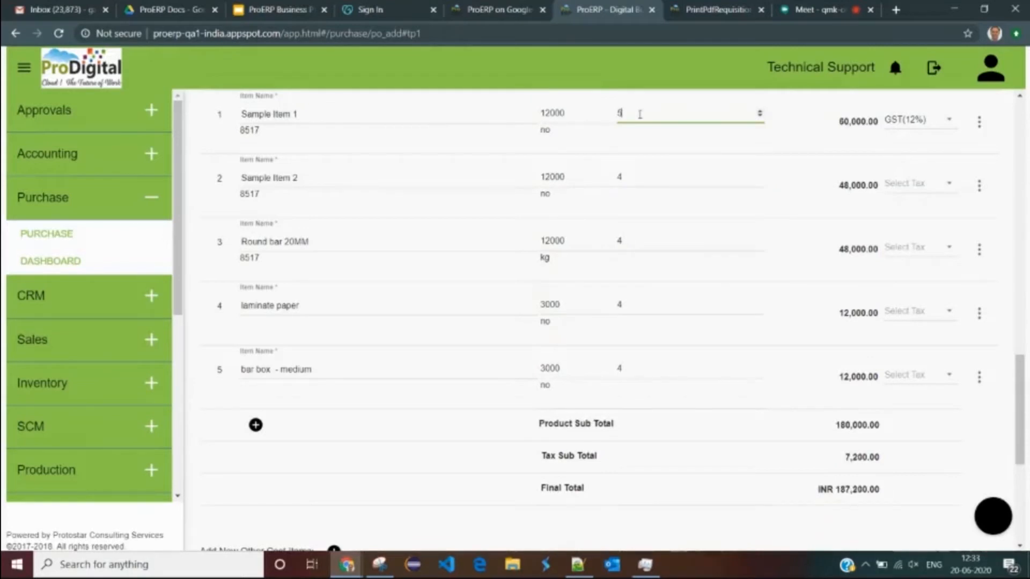
{"action": "left_click", "coordinate": [665, 421]}
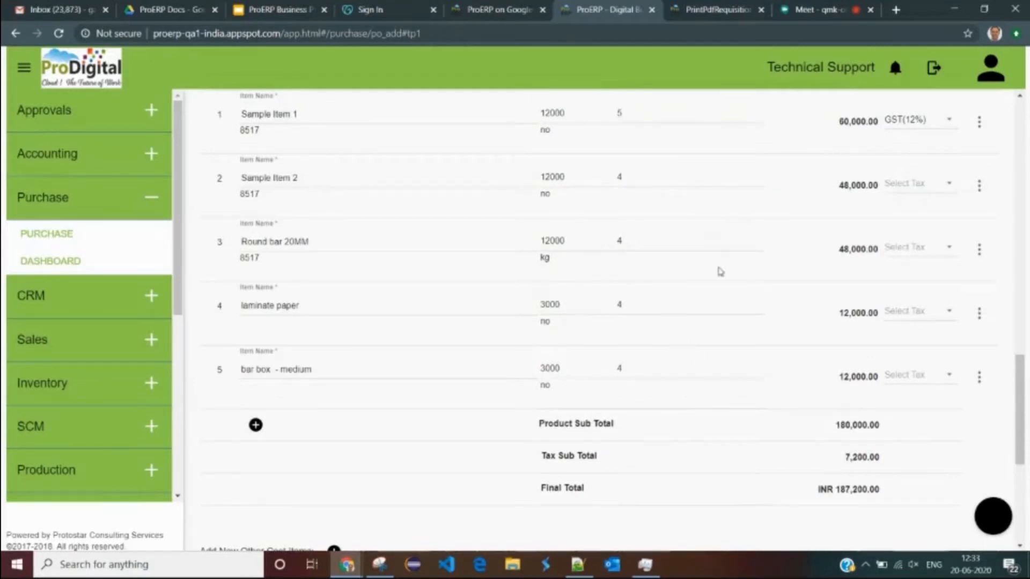
- Apply GST 18% to Sample Item 2, 5% to Round bar, 12% to laminate paper, 5% to bar box
{"action": "left_click", "coordinate": [927, 192]}
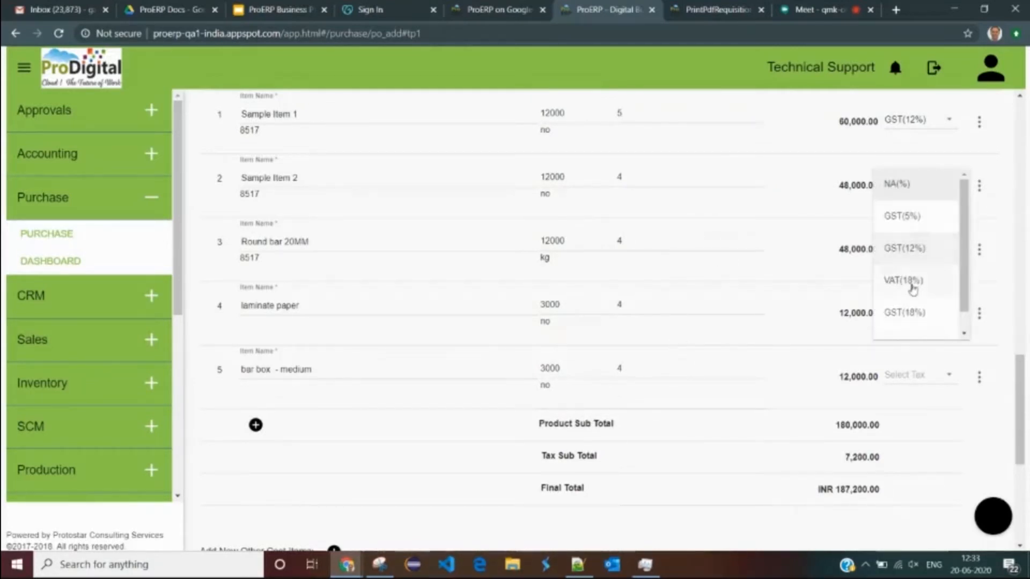
{"action": "left_click", "coordinate": [904, 314]}
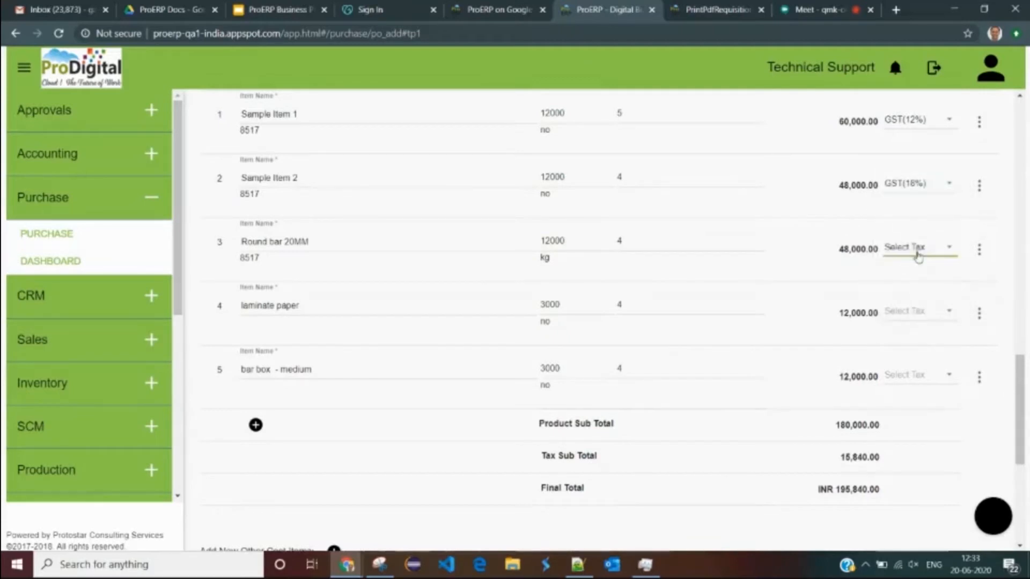
{"action": "left_click", "coordinate": [919, 253]}
{"action": "left_click", "coordinate": [922, 277]}
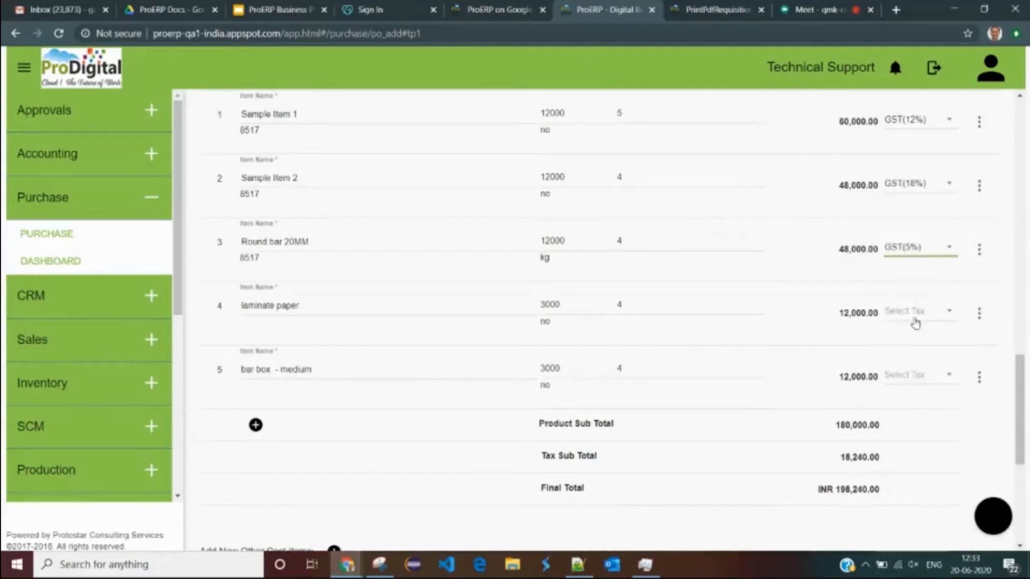
{"action": "left_click", "coordinate": [922, 349]}
{"action": "left_click", "coordinate": [914, 375]}
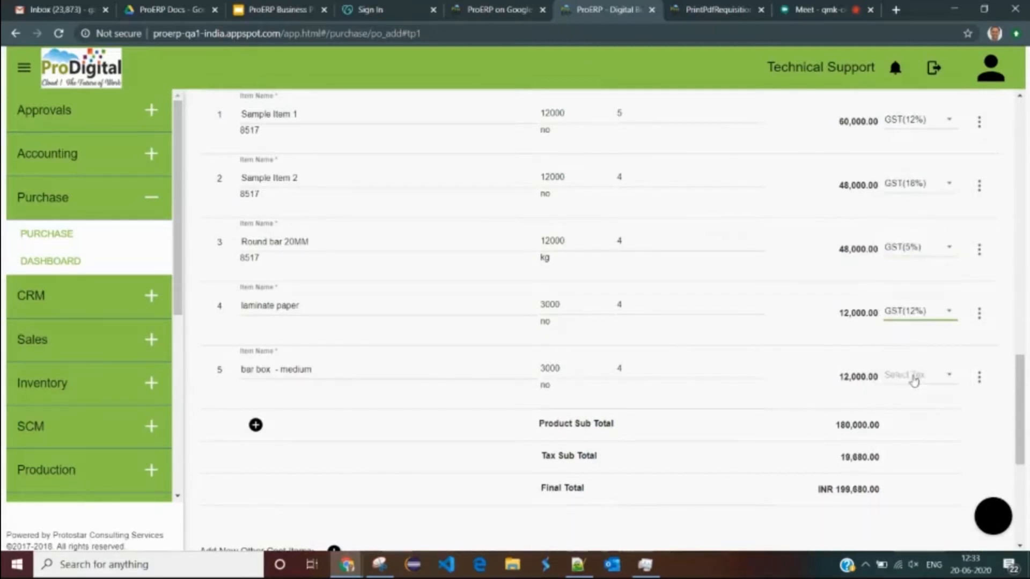
{"action": "left_click", "coordinate": [915, 378]}
{"action": "left_click", "coordinate": [911, 406]}
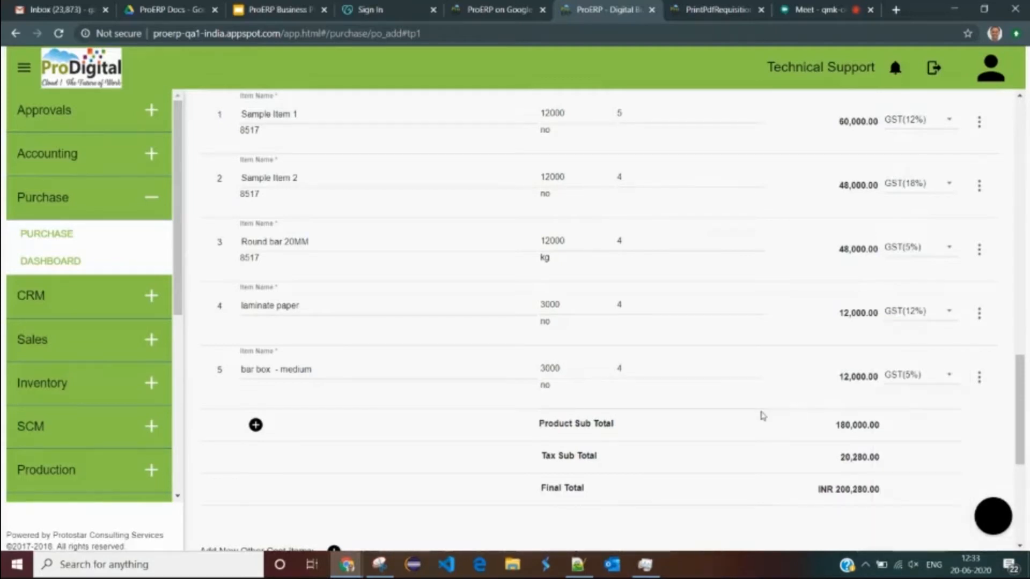
{"action": "scroll", "coordinate": [778, 406], "scroll_direction": "down", "scroll_amount": 3}
- Review the tax sub total, final total and supplier name on the order
{"action": "left_click_drag", "start_coordinate": [835, 291], "coordinate": [868, 291]}
{"action": "left_click_drag", "start_coordinate": [841, 323], "coordinate": [786, 361]}
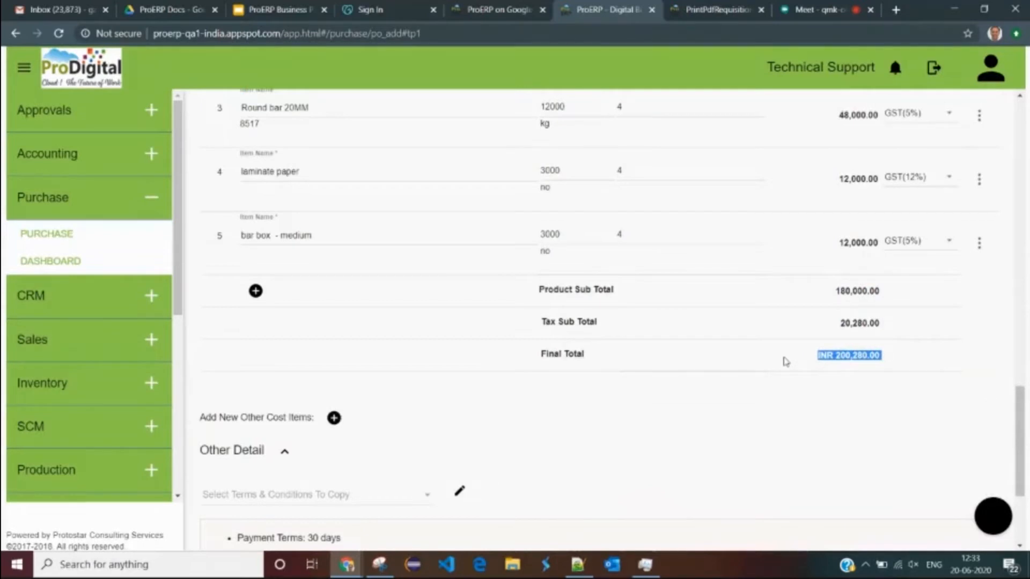
{"action": "scroll", "coordinate": [781, 361], "scroll_direction": "down", "scroll_amount": 3}
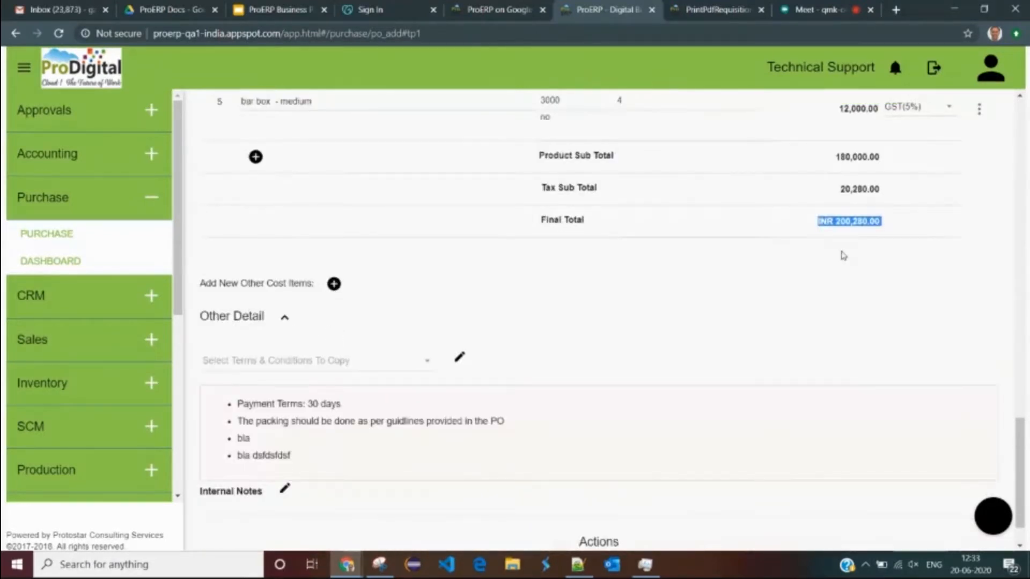
{"action": "scroll", "coordinate": [549, 322], "scroll_direction": "up", "scroll_amount": 10}
{"action": "scroll", "coordinate": [350, 292], "scroll_direction": "up", "scroll_amount": 10}
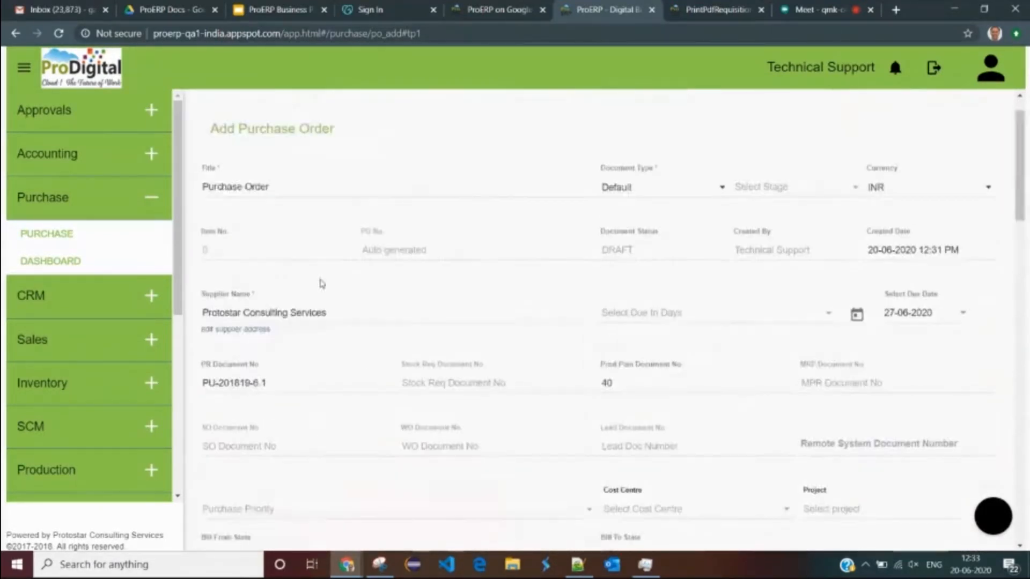
{"action": "left_click", "coordinate": [357, 359]}
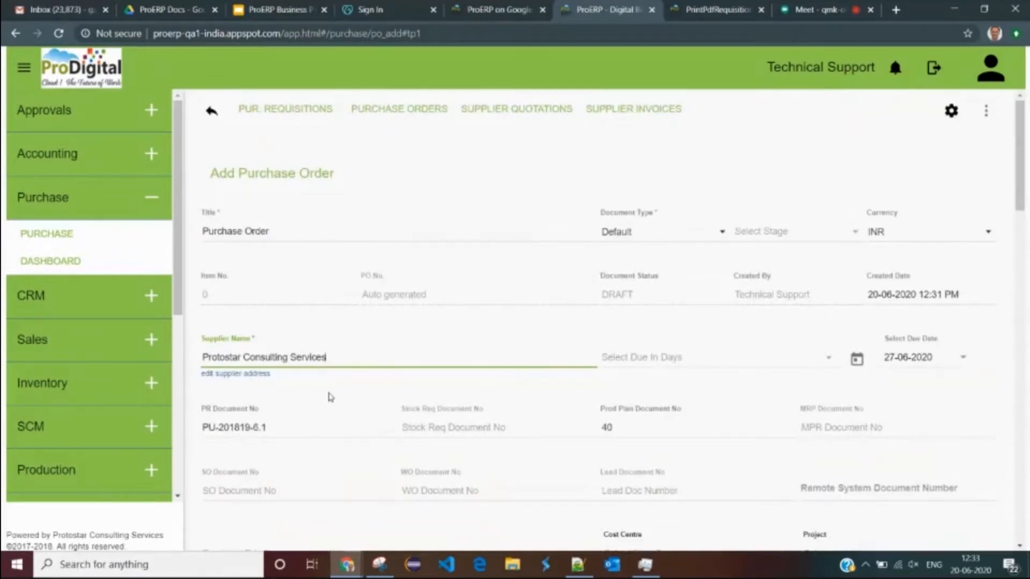
{"action": "scroll", "coordinate": [349, 380], "scroll_direction": "down", "scroll_amount": 10}
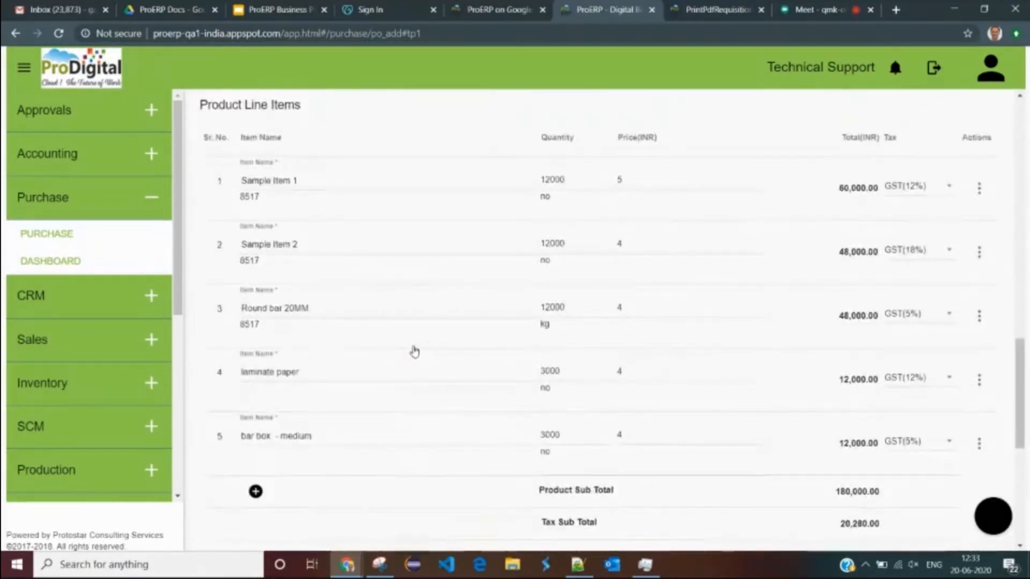
{"action": "scroll", "coordinate": [414, 352], "scroll_direction": "down", "scroll_amount": 7}
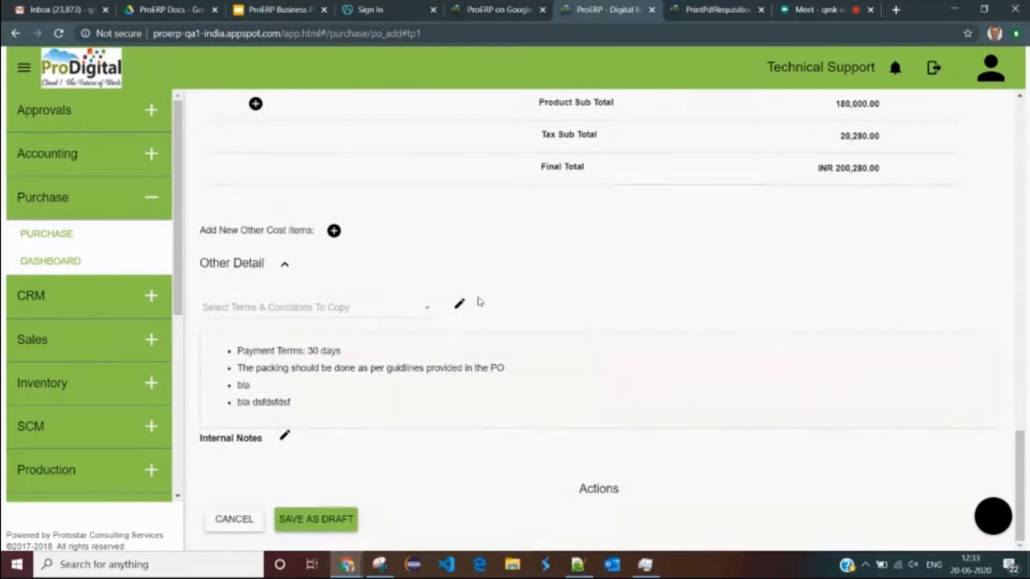
{"action": "scroll", "coordinate": [832, 301], "scroll_direction": "up", "scroll_amount": 4}
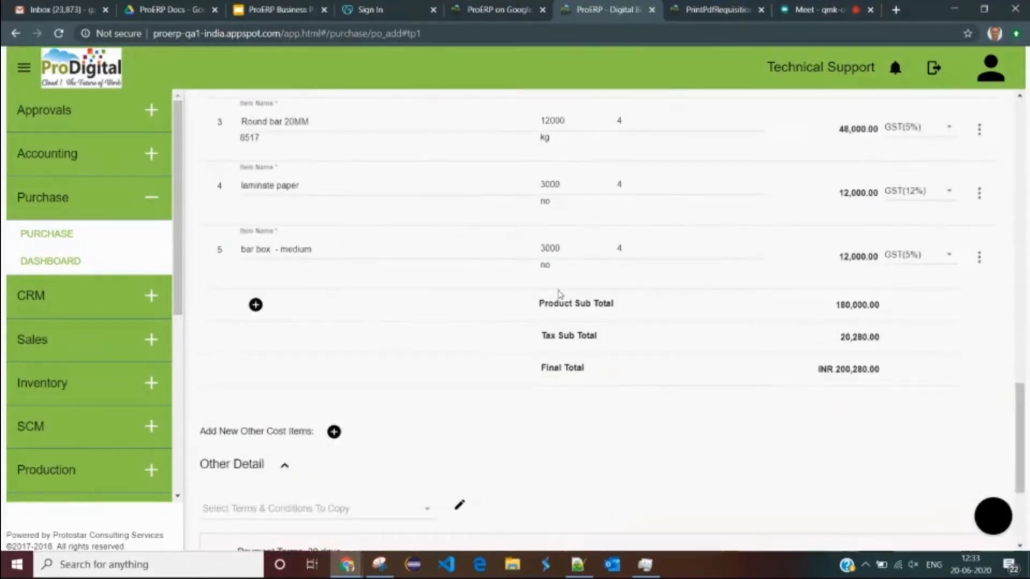
{"action": "scroll", "coordinate": [546, 294], "scroll_direction": "down", "scroll_amount": 4}
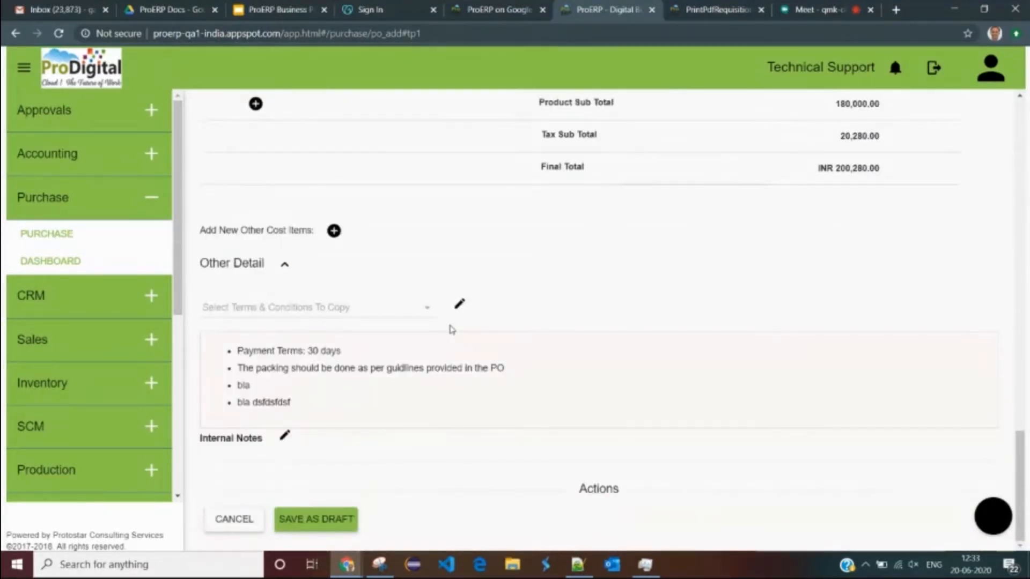
- Select t1 terms, amend the last term to 'bla dsfdsfdsf -dited', and save as draft
{"action": "left_click", "coordinate": [295, 307]}
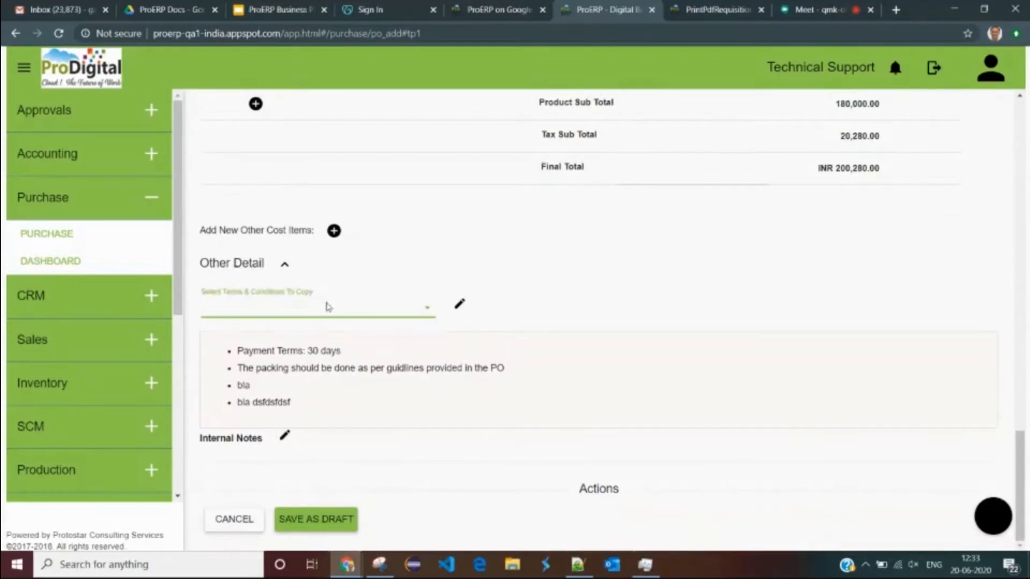
{"action": "left_click", "coordinate": [256, 316]}
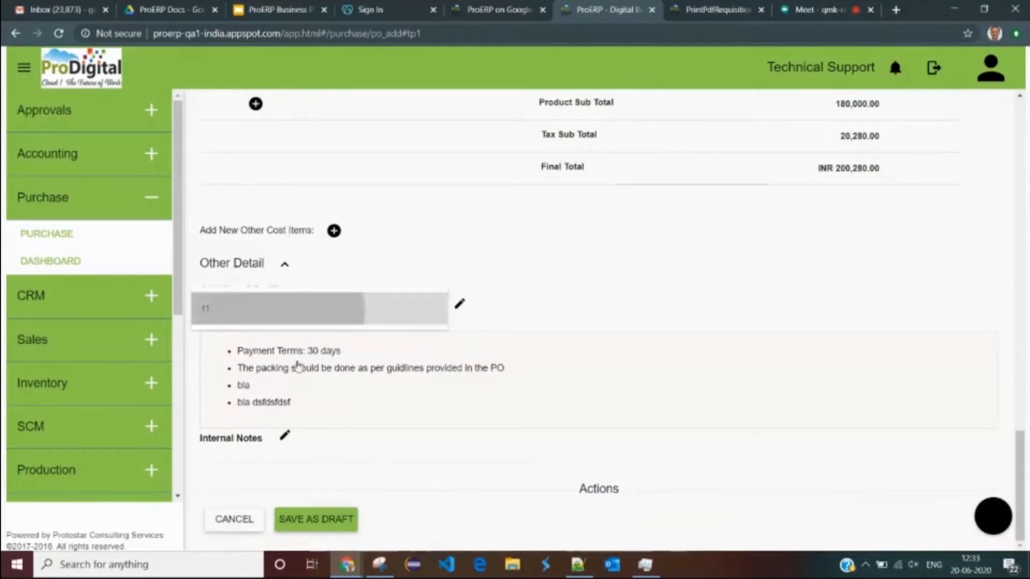
{"action": "left_click", "coordinate": [335, 389]}
{"action": "left_click", "coordinate": [343, 268]}
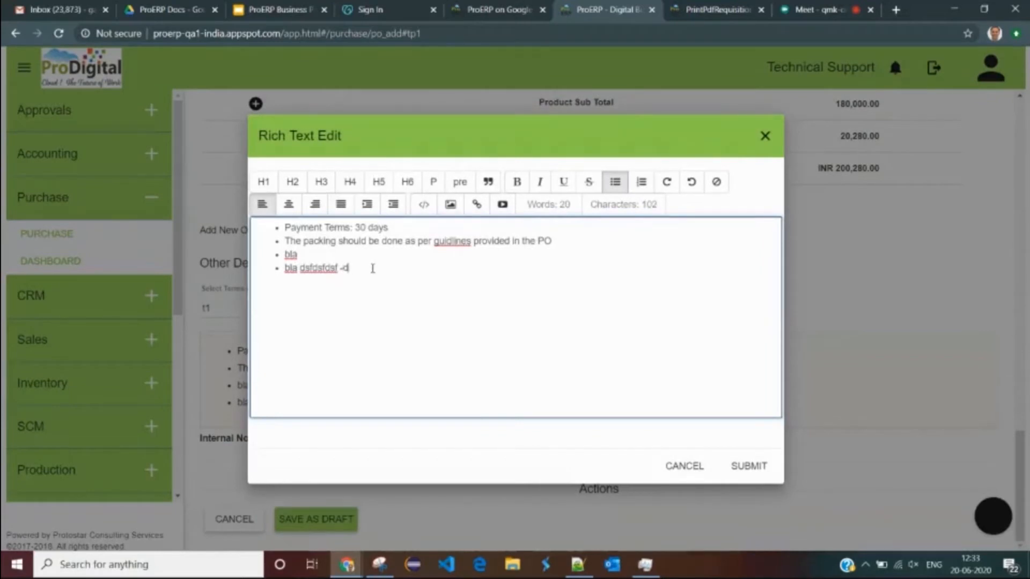
{"action": "left_click", "coordinate": [748, 466]}
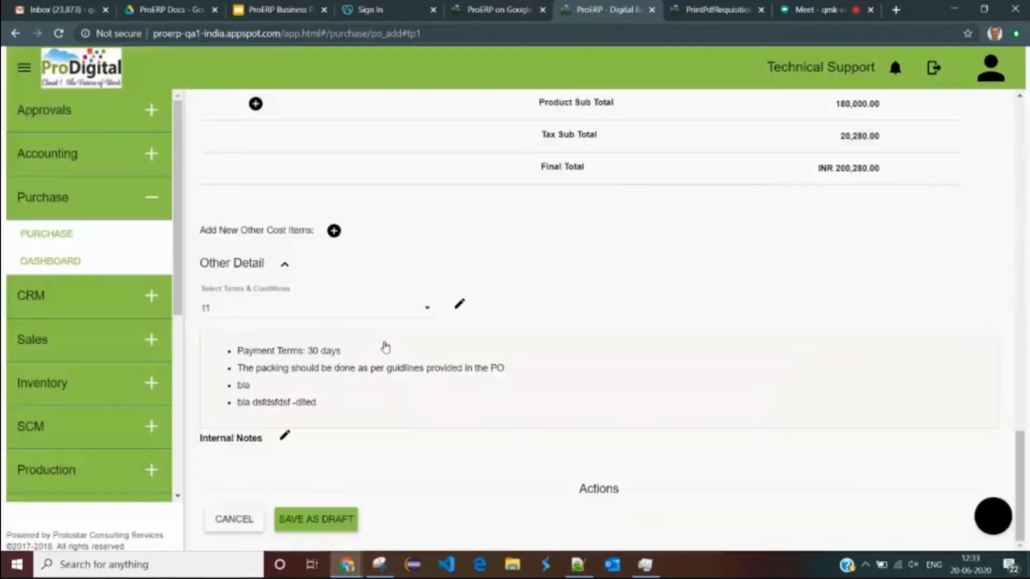
{"action": "left_click", "coordinate": [316, 519]}
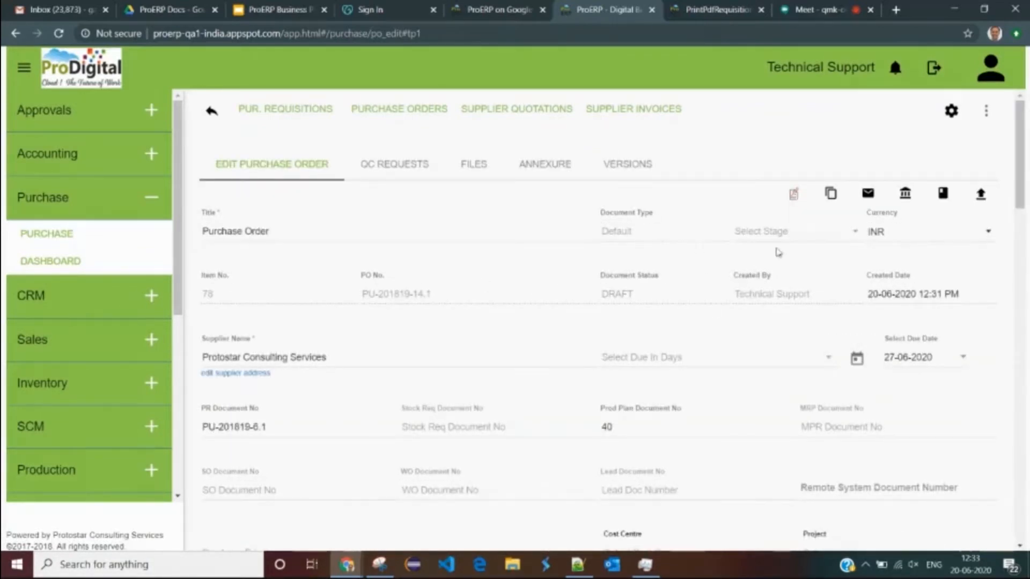
- Generate the Print Original PDF of draft order PU-201819-14.1
{"action": "left_click", "coordinate": [795, 197]}
{"action": "left_click", "coordinate": [804, 187]}
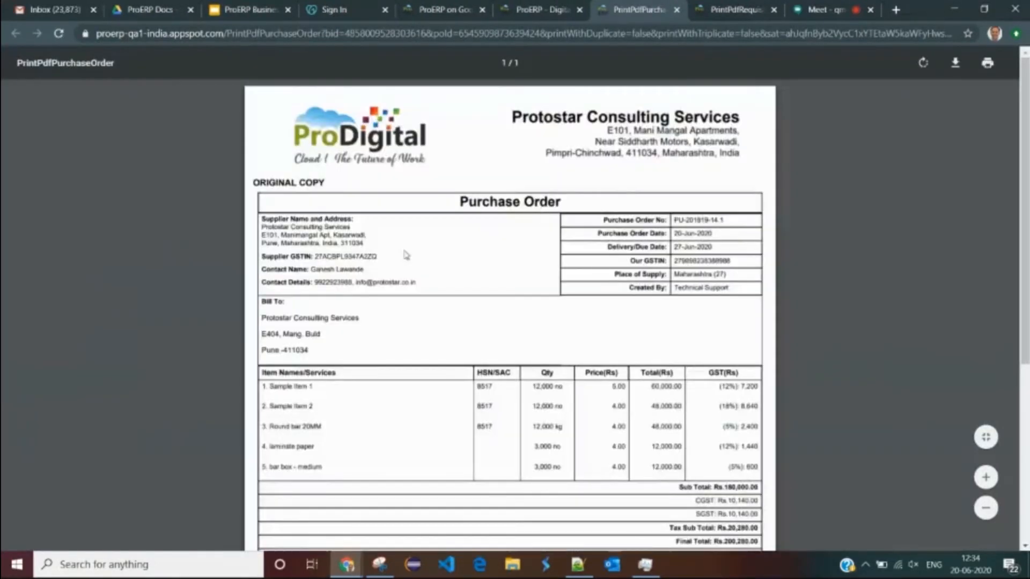
- Review the PDF's heading, supplier details, order number, dates and Bill To address
{"action": "left_click_drag", "start_coordinate": [457, 203], "coordinate": [574, 195]}
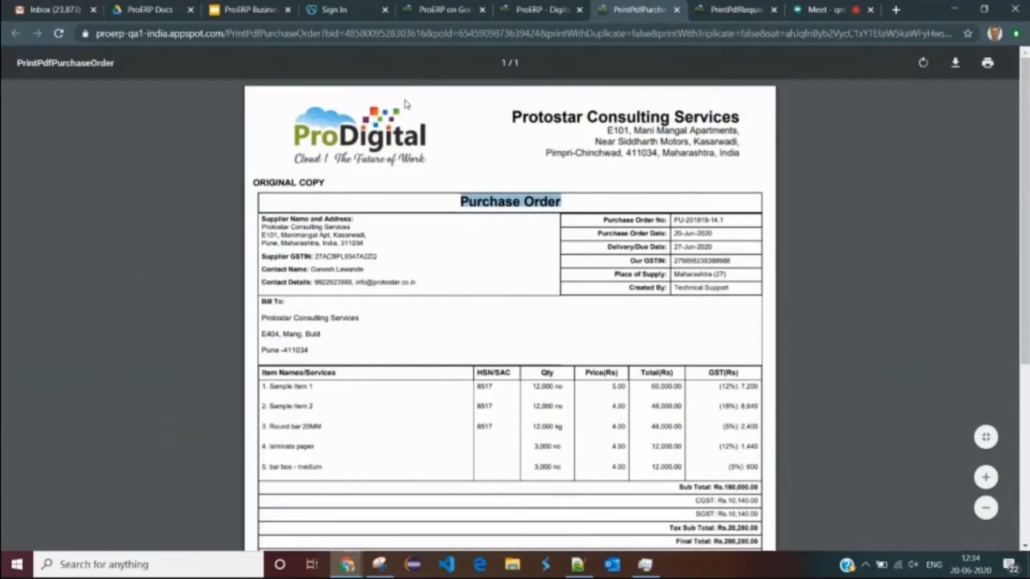
{"action": "left_click", "coordinate": [457, 228]}
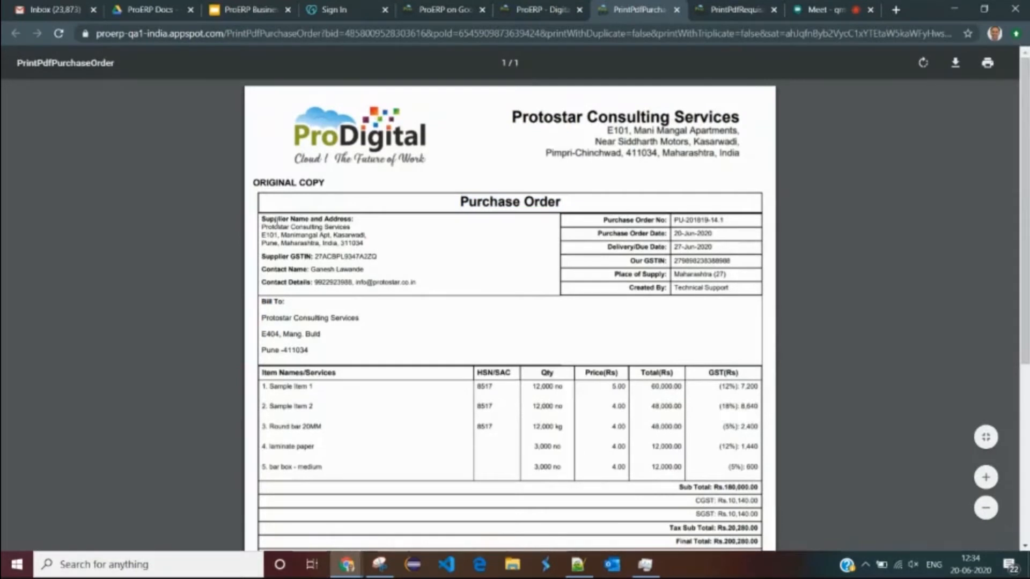
{"action": "scroll", "coordinate": [460, 228], "scroll_direction": "down", "scroll_amount": 1}
{"action": "scroll", "coordinate": [316, 208], "scroll_direction": "up", "scroll_amount": 1}
{"action": "scroll", "coordinate": [316, 208], "scroll_direction": "up", "scroll_amount": 1}
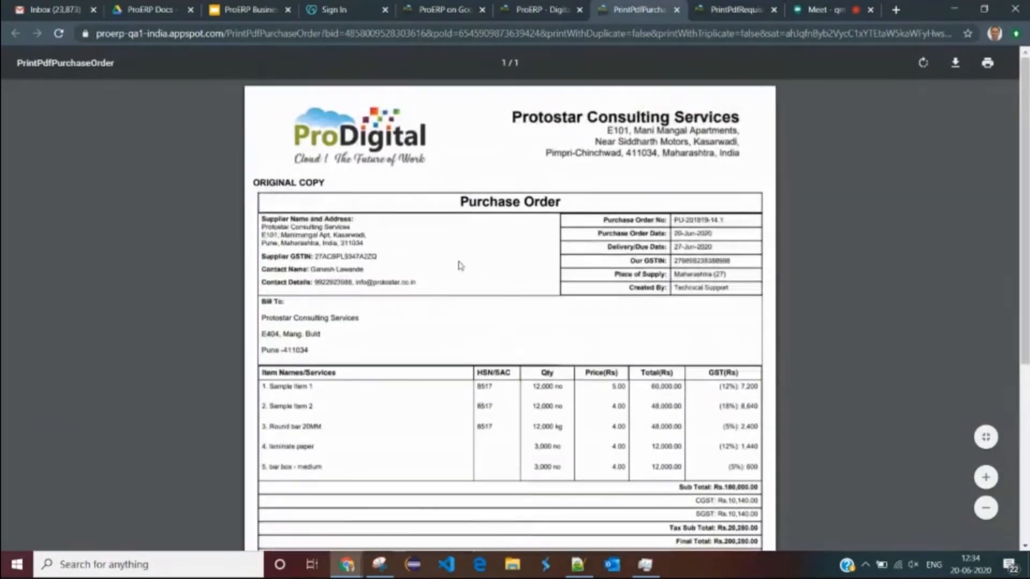
{"action": "left_click_drag", "start_coordinate": [291, 219], "coordinate": [364, 244]}
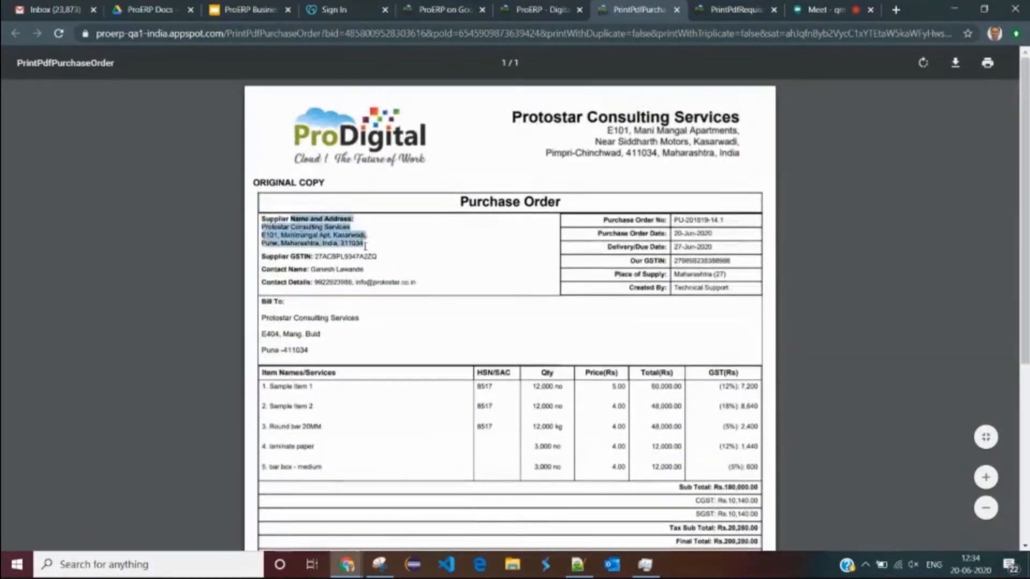
{"action": "left_click", "coordinate": [327, 259]}
{"action": "left_click_drag", "start_coordinate": [404, 277], "coordinate": [455, 277]}
{"action": "left_click_drag", "start_coordinate": [629, 220], "coordinate": [714, 247]}
{"action": "left_click", "coordinate": [699, 239]}
{"action": "left_click", "coordinate": [676, 251]}
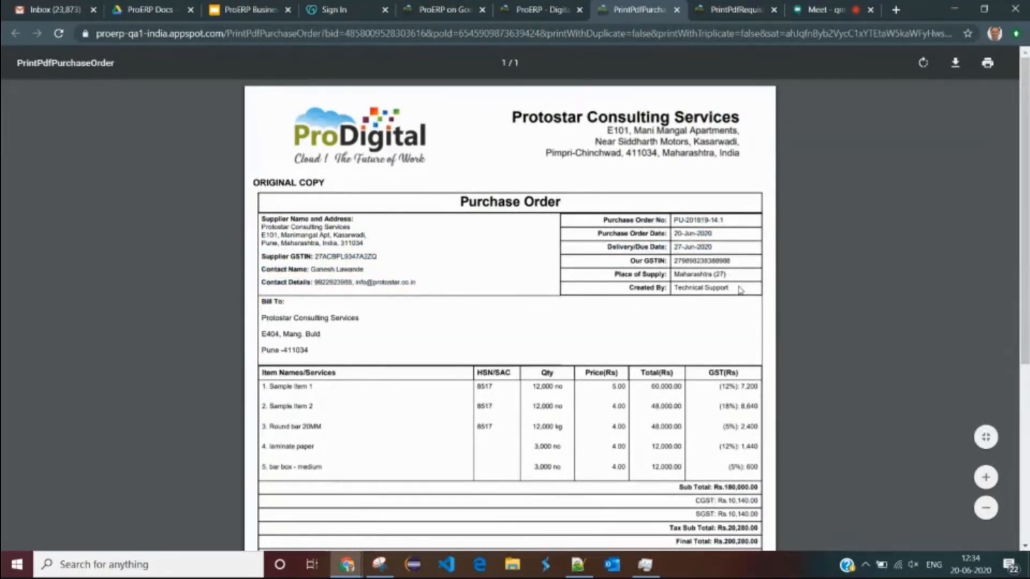
{"action": "left_click_drag", "start_coordinate": [691, 248], "coordinate": [724, 288]}
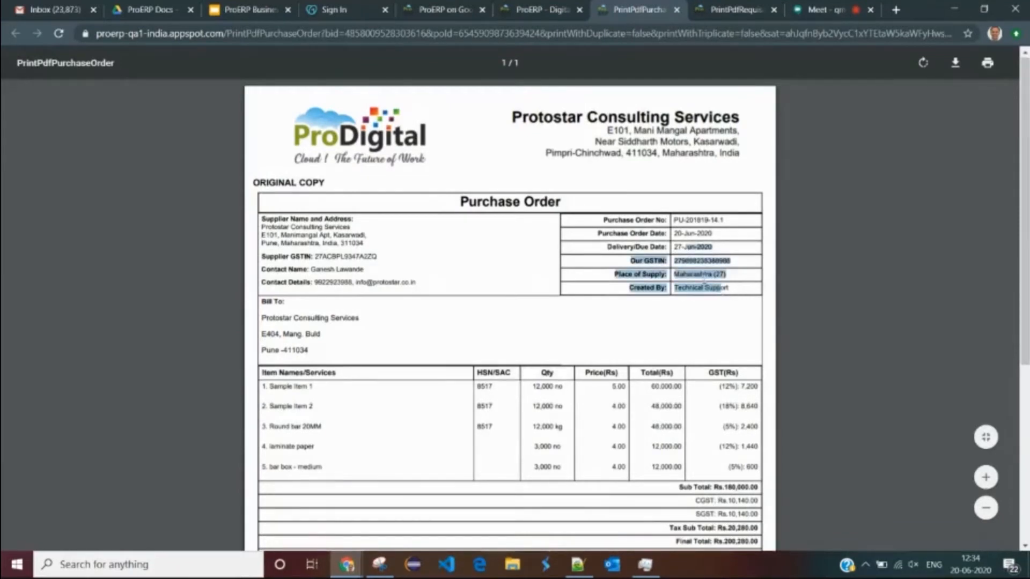
{"action": "scroll", "coordinate": [310, 308], "scroll_direction": "down", "scroll_amount": 2}
{"action": "left_click", "coordinate": [302, 219]}
{"action": "left_click_drag", "start_coordinate": [303, 218], "coordinate": [535, 200]}
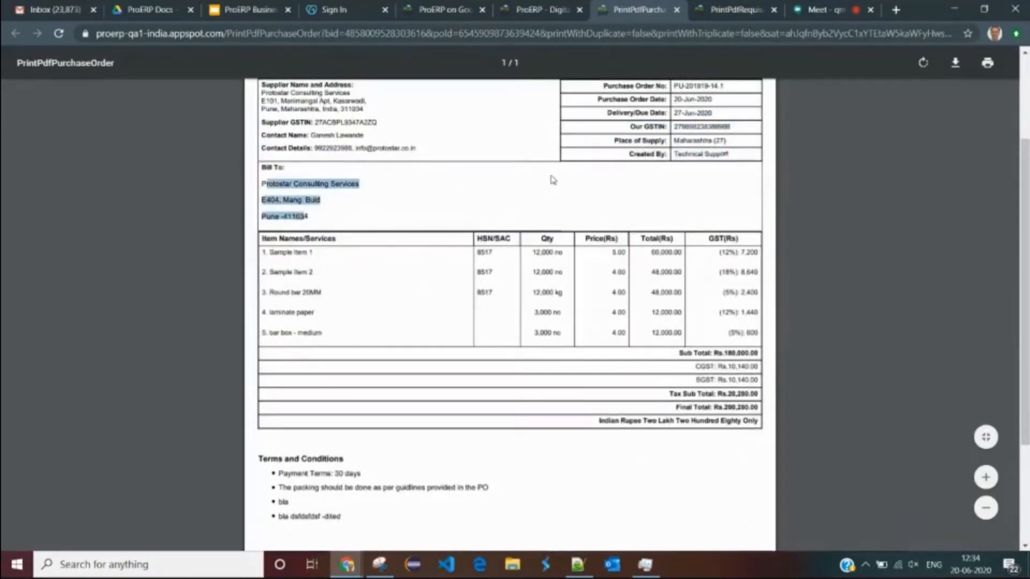
- Set the PO Ship To note to 'same as bill to' and save the draft again
{"action": "left_click", "coordinate": [542, 10]}
{"action": "scroll", "coordinate": [564, 300], "scroll_direction": "down", "scroll_amount": 5}
{"action": "scroll", "coordinate": [563, 301], "scroll_direction": "down", "scroll_amount": 5}
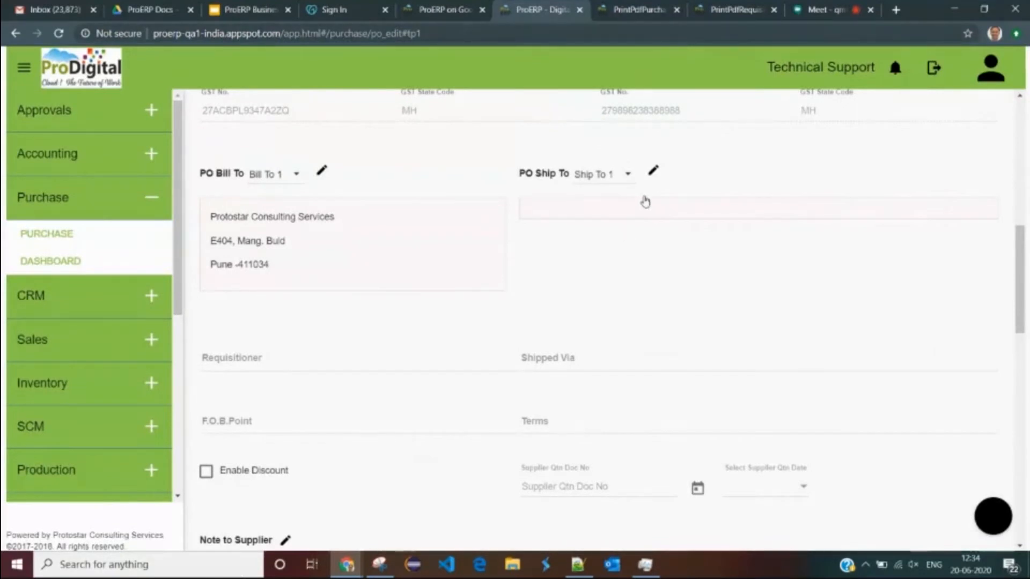
{"action": "left_click", "coordinate": [652, 171]}
{"action": "left_click", "coordinate": [448, 259]}
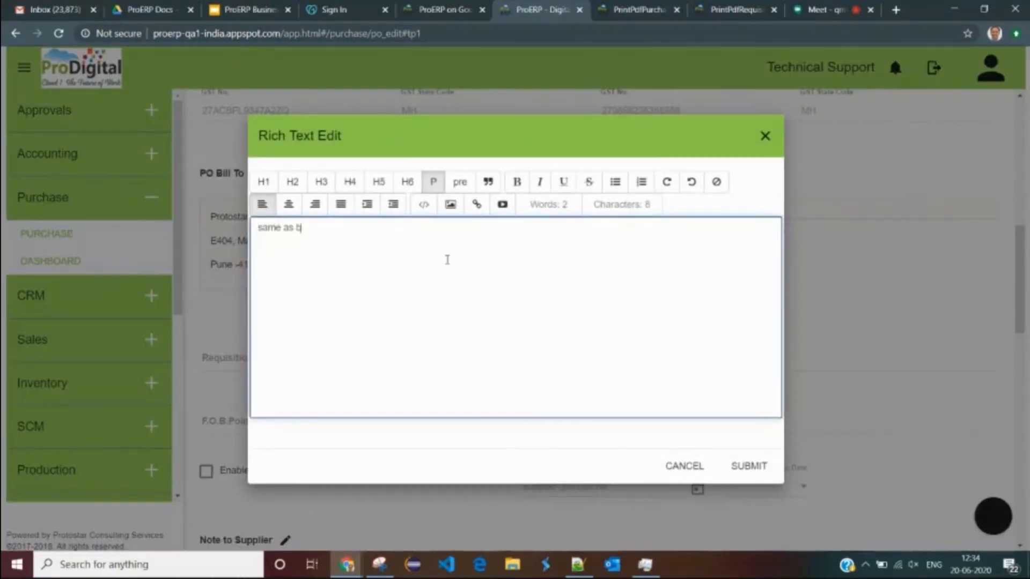
{"action": "left_click", "coordinate": [746, 471]}
{"action": "scroll", "coordinate": [322, 472], "scroll_direction": "down", "scroll_amount": 5}
{"action": "scroll", "coordinate": [291, 507], "scroll_direction": "down", "scroll_amount": 5}
{"action": "left_click", "coordinate": [317, 457]}
- Check the terms and conditions in the purchase order PDF
{"action": "left_click", "coordinate": [638, 12]}
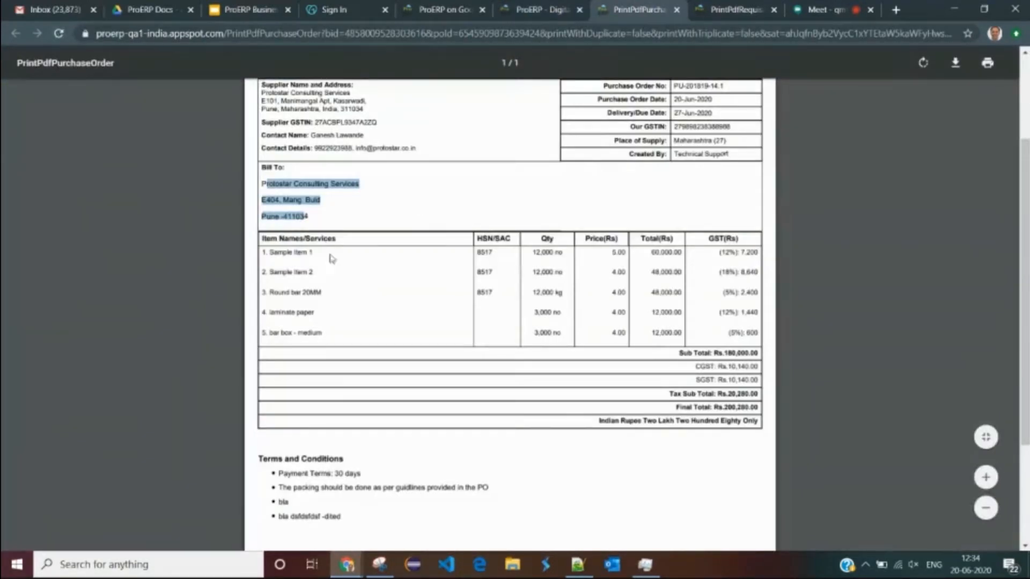
{"action": "left_click", "coordinate": [305, 256]}
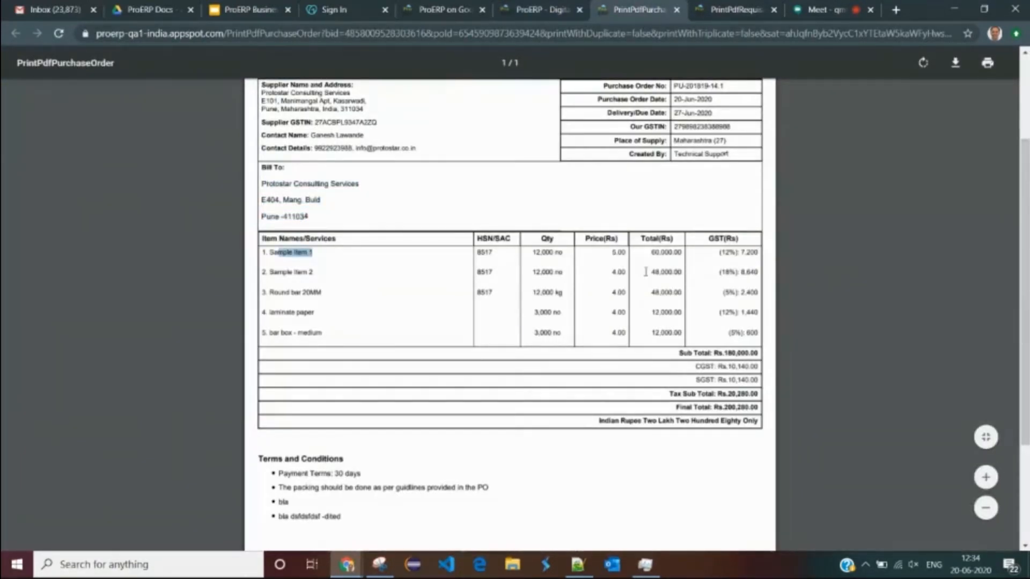
{"action": "scroll", "coordinate": [730, 293], "scroll_direction": "down", "scroll_amount": 3}
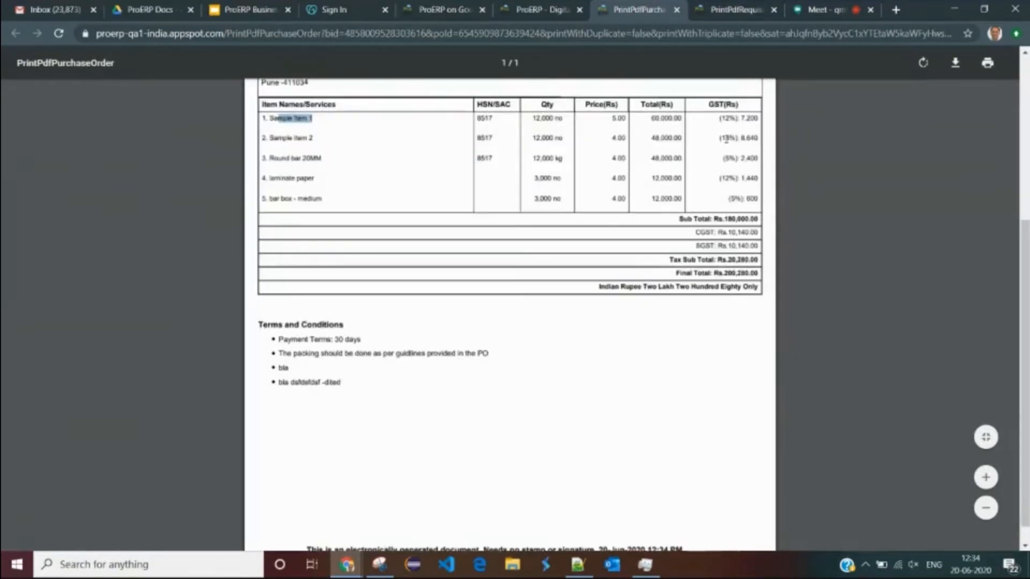
{"action": "scroll", "coordinate": [745, 246], "scroll_direction": "down", "scroll_amount": 1}
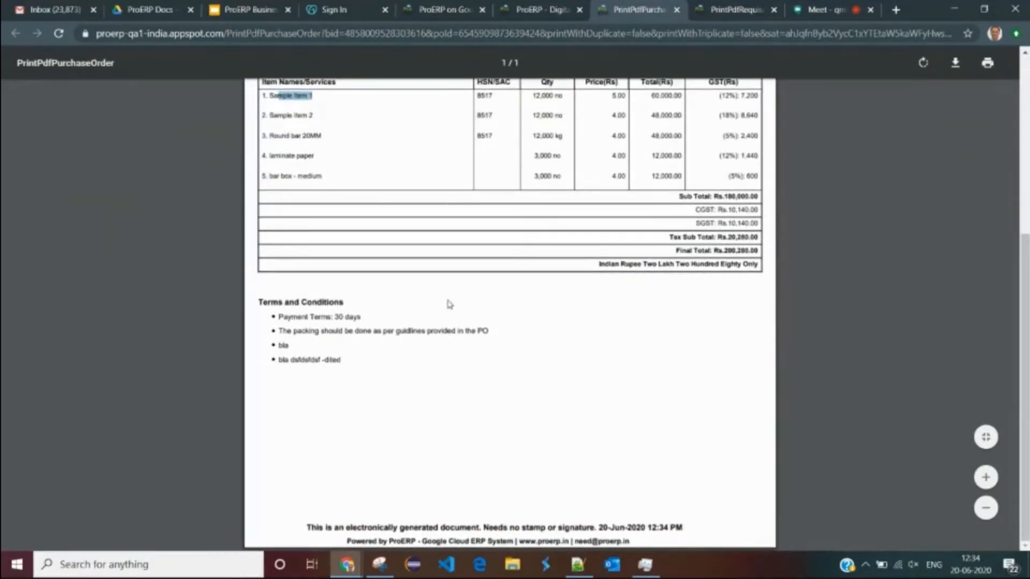
{"action": "left_click_drag", "start_coordinate": [323, 311], "coordinate": [339, 358]}
{"action": "scroll", "coordinate": [529, 276], "scroll_direction": "up", "scroll_amount": 5}
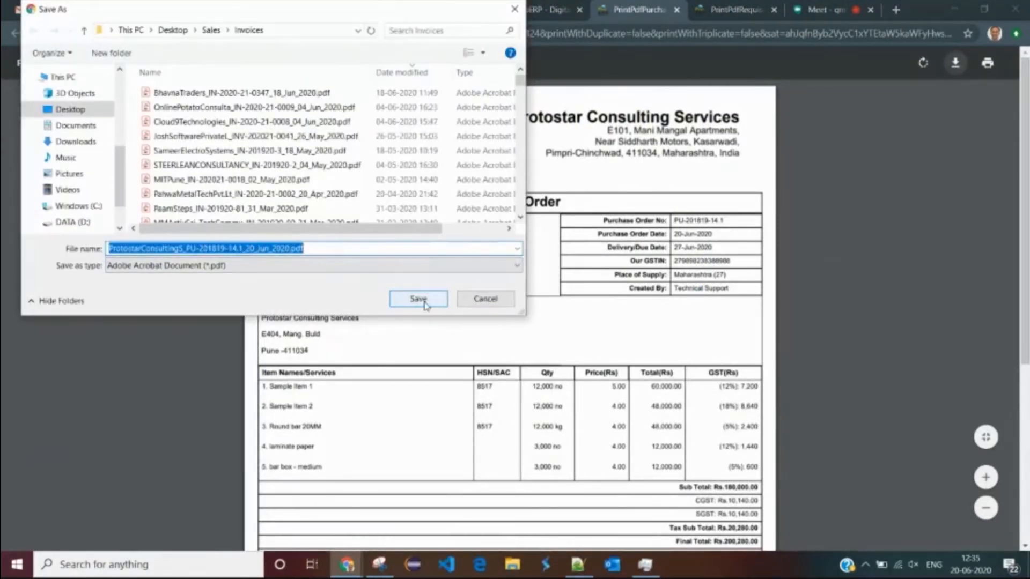
{"action": "left_click", "coordinate": [489, 300]}
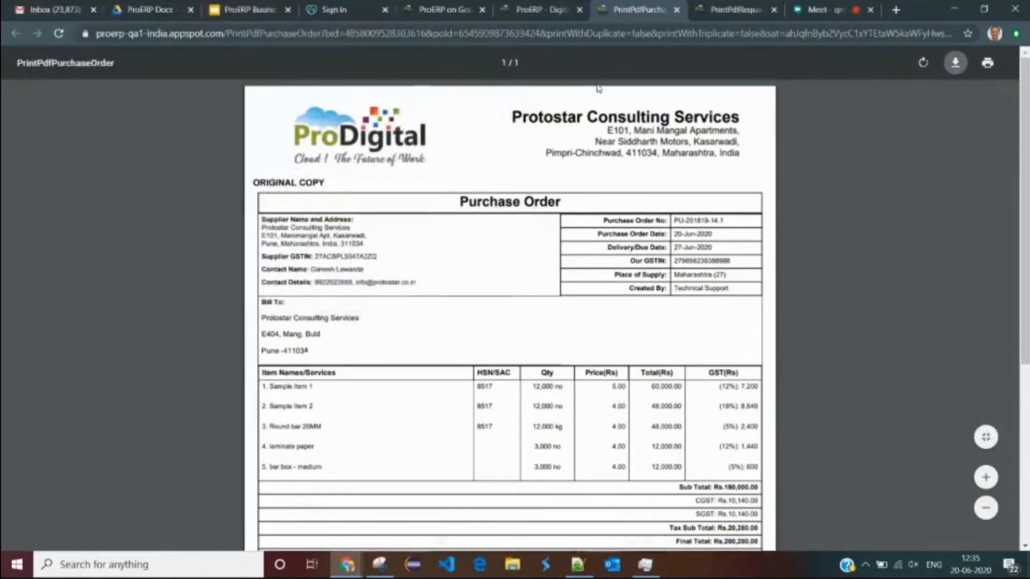
{"action": "left_click", "coordinate": [555, 13]}
{"action": "left_click", "coordinate": [633, 13]}
{"action": "left_click", "coordinate": [540, 15]}
{"action": "double_click", "coordinate": [627, 295]}
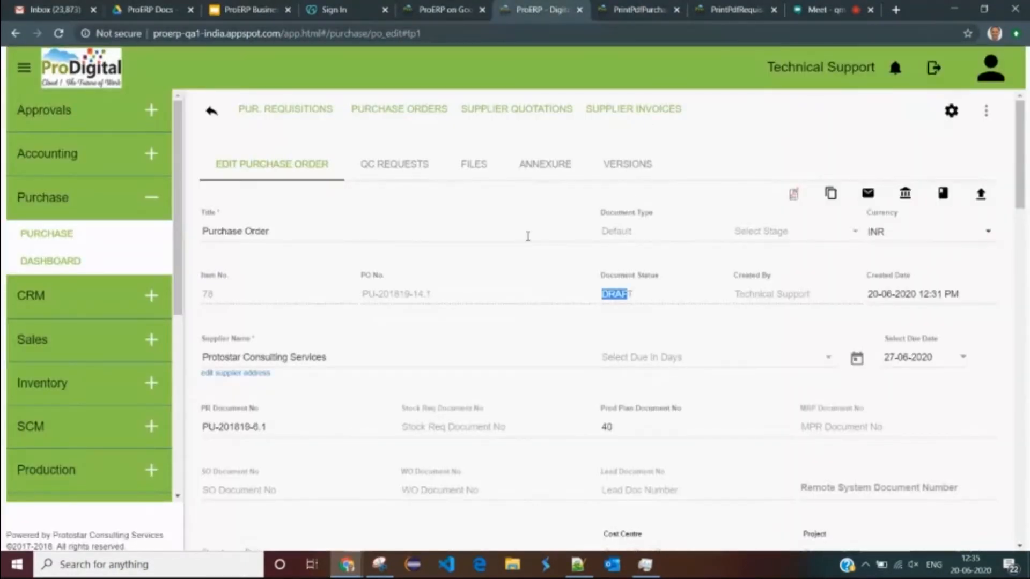
{"action": "scroll", "coordinate": [526, 233], "scroll_direction": "down", "scroll_amount": 10}
{"action": "scroll", "coordinate": [507, 276], "scroll_direction": "down", "scroll_amount": 10}
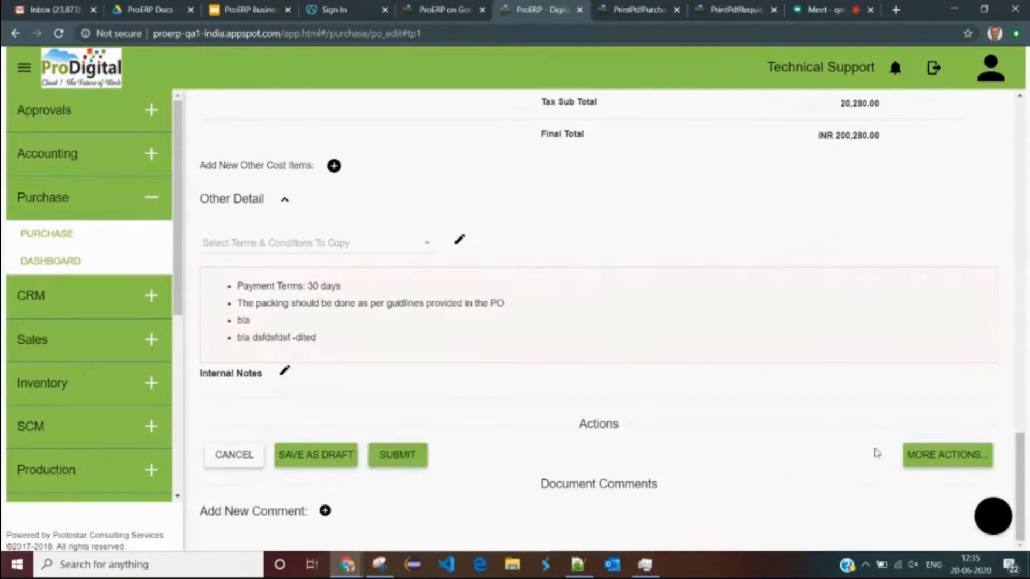
{"action": "left_click", "coordinate": [937, 455]}
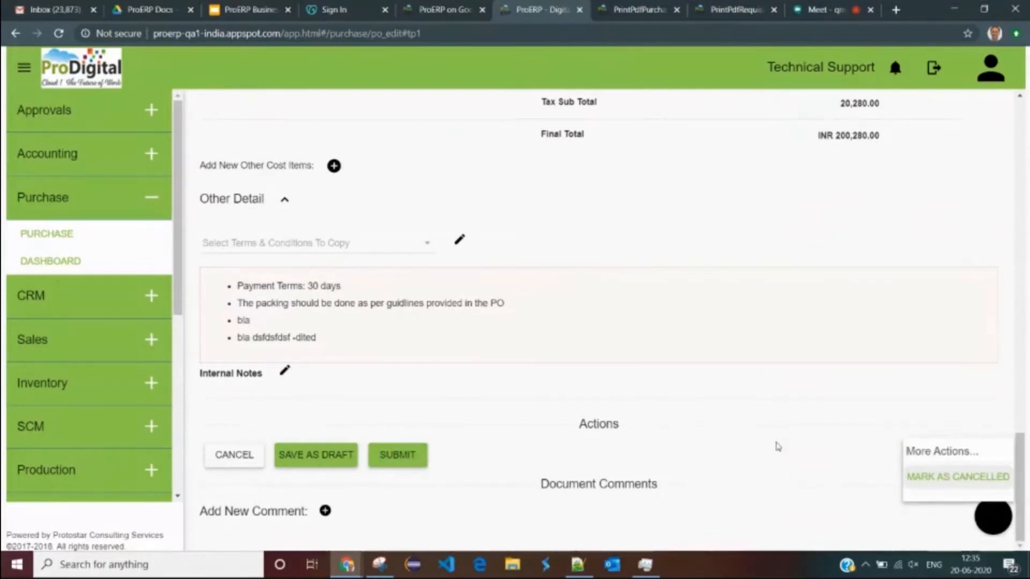
{"action": "left_click", "coordinate": [532, 411]}
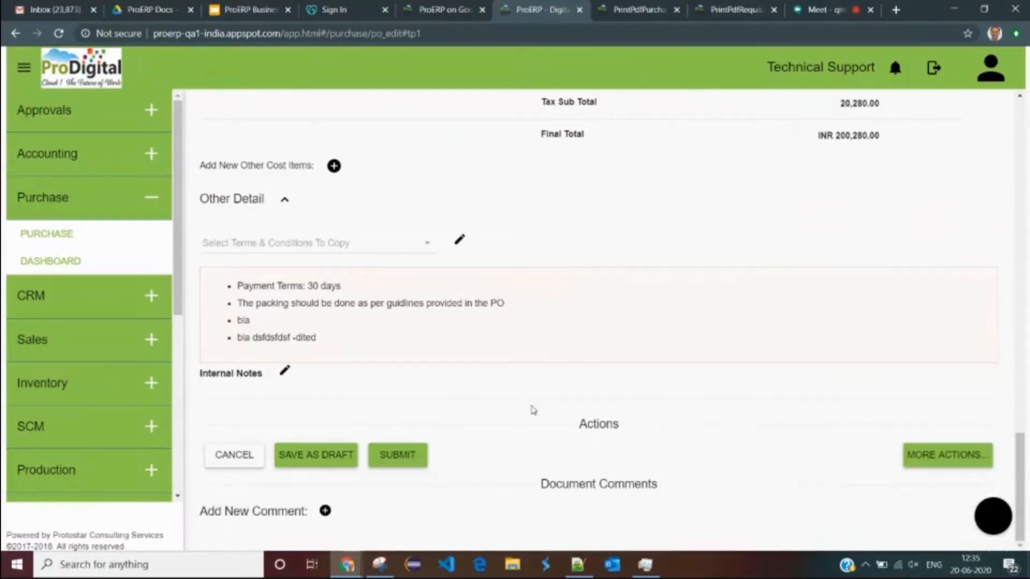
- Submit PU-201819-14.1 for approval with the note 'Please review and approve'
{"action": "left_click", "coordinate": [405, 460]}
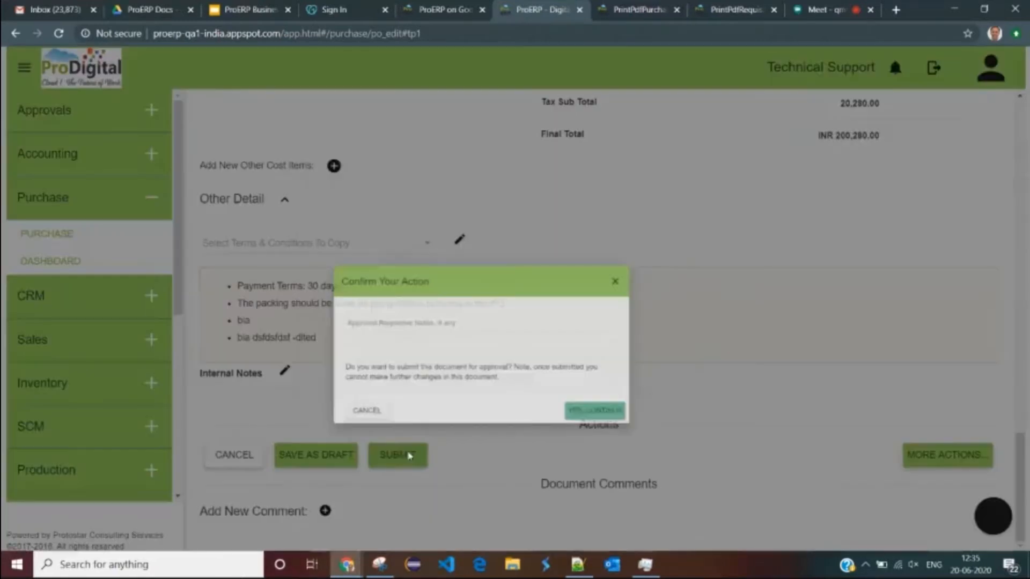
{"action": "left_click", "coordinate": [376, 277]}
{"action": "type", "text": "Please review and approv"}
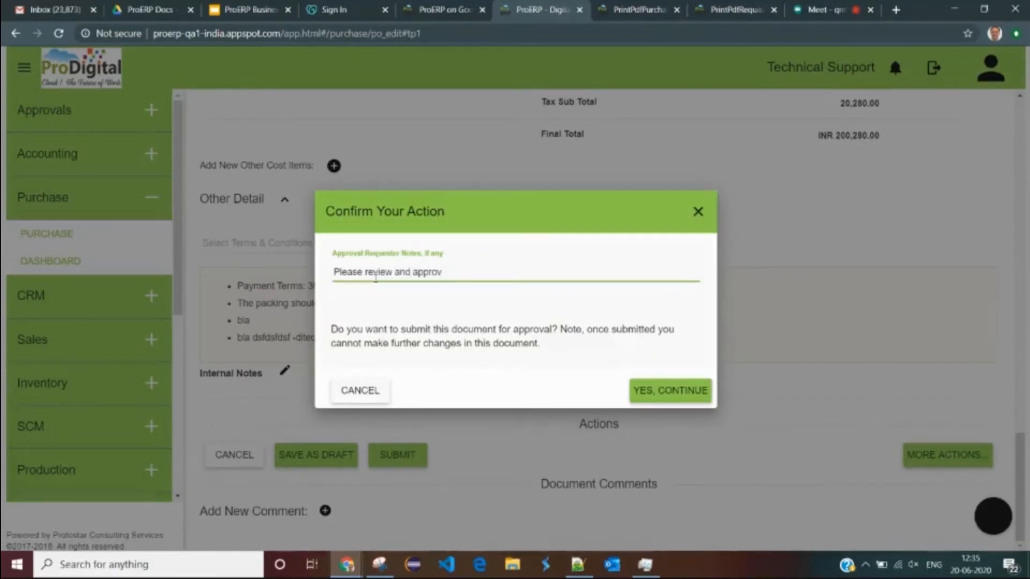
{"action": "key", "text": "BackSpace"}
{"action": "type", "text": "ve"}
{"action": "left_click", "coordinate": [651, 385]}
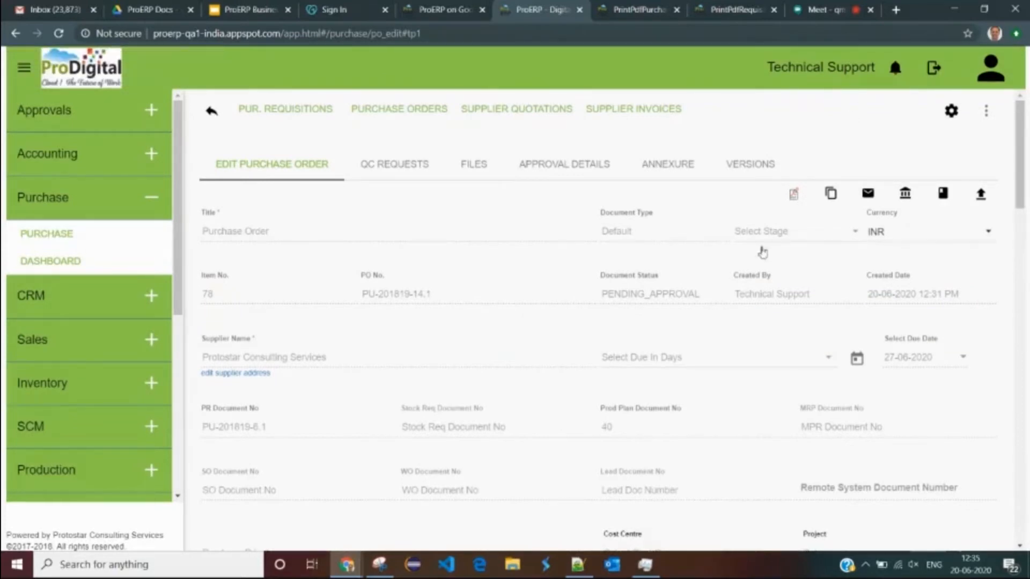
- Check the order's new Pending Approval status and scroll through the order
{"action": "left_click_drag", "start_coordinate": [712, 294], "coordinate": [598, 299]}
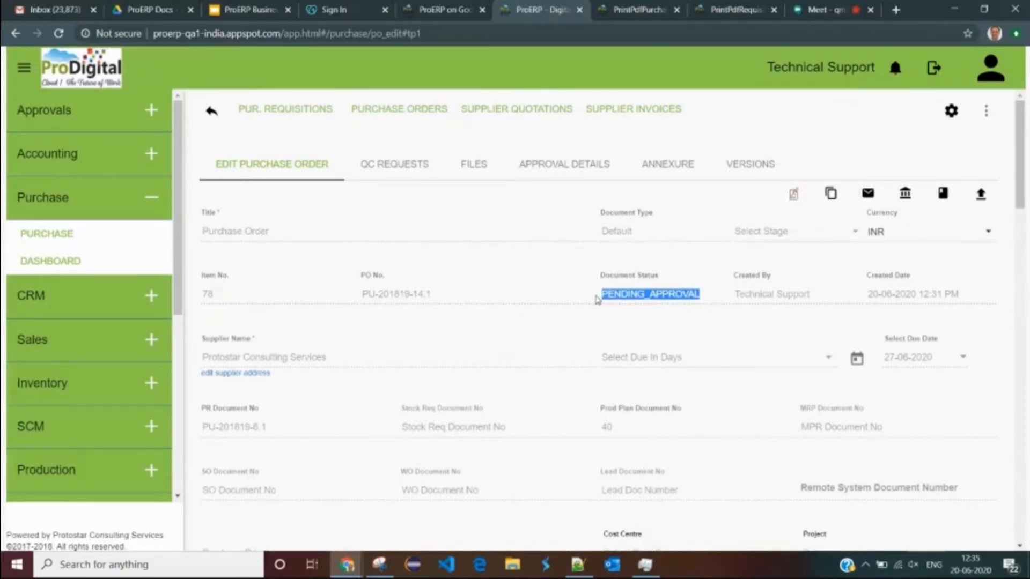
{"action": "left_click", "coordinate": [685, 297]}
{"action": "left_click_drag", "start_coordinate": [693, 297], "coordinate": [582, 294]}
{"action": "scroll", "coordinate": [608, 314], "scroll_direction": "down", "scroll_amount": 8}
{"action": "scroll", "coordinate": [591, 376], "scroll_direction": "down", "scroll_amount": 6}
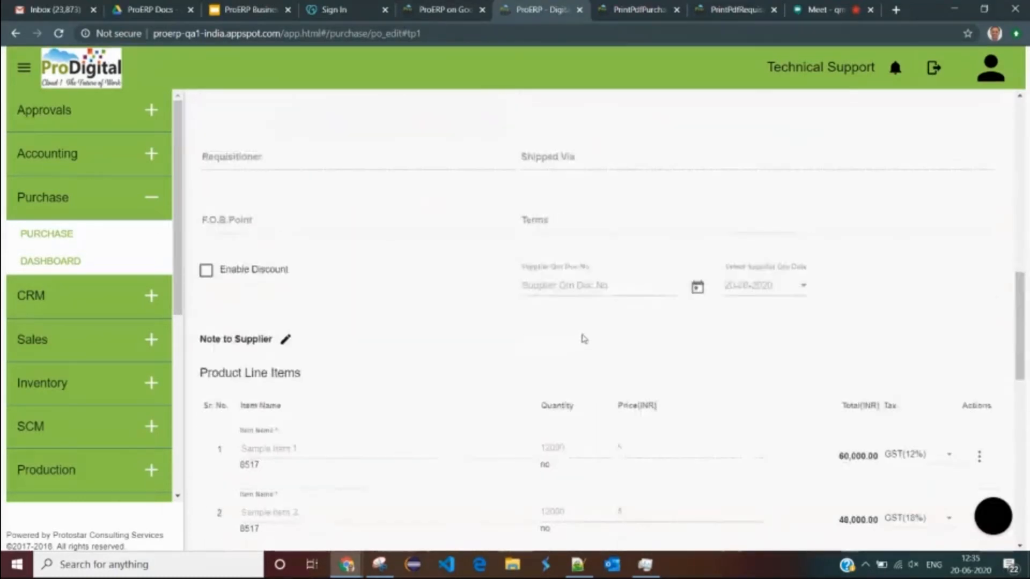
{"action": "scroll", "coordinate": [655, 361], "scroll_direction": "down", "scroll_amount": 7}
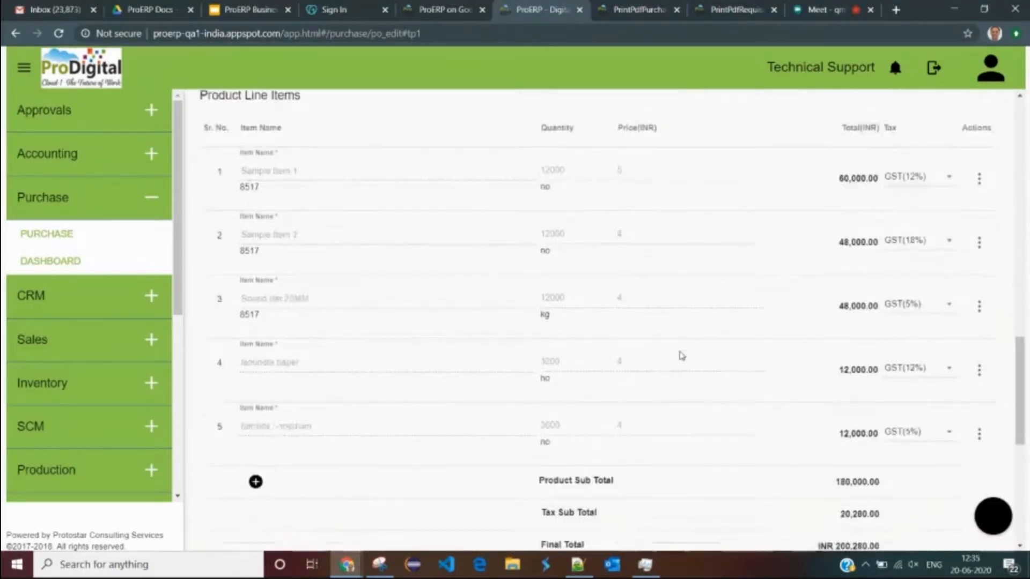
{"action": "scroll", "coordinate": [674, 333], "scroll_direction": "up", "scroll_amount": 6}
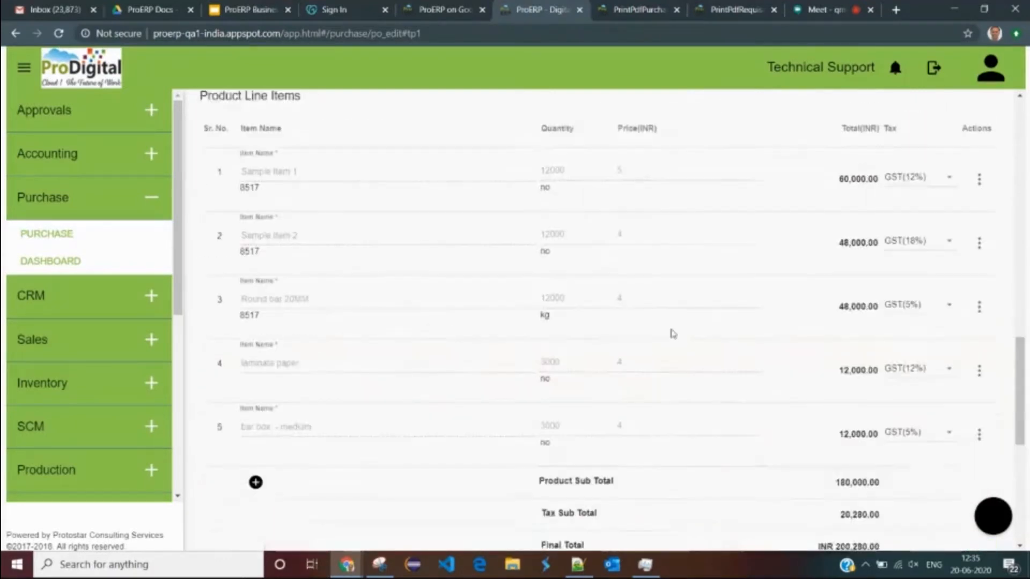
{"action": "scroll", "coordinate": [644, 281], "scroll_direction": "up", "scroll_amount": 2}
{"action": "scroll", "coordinate": [644, 281], "scroll_direction": "up", "scroll_amount": 10}
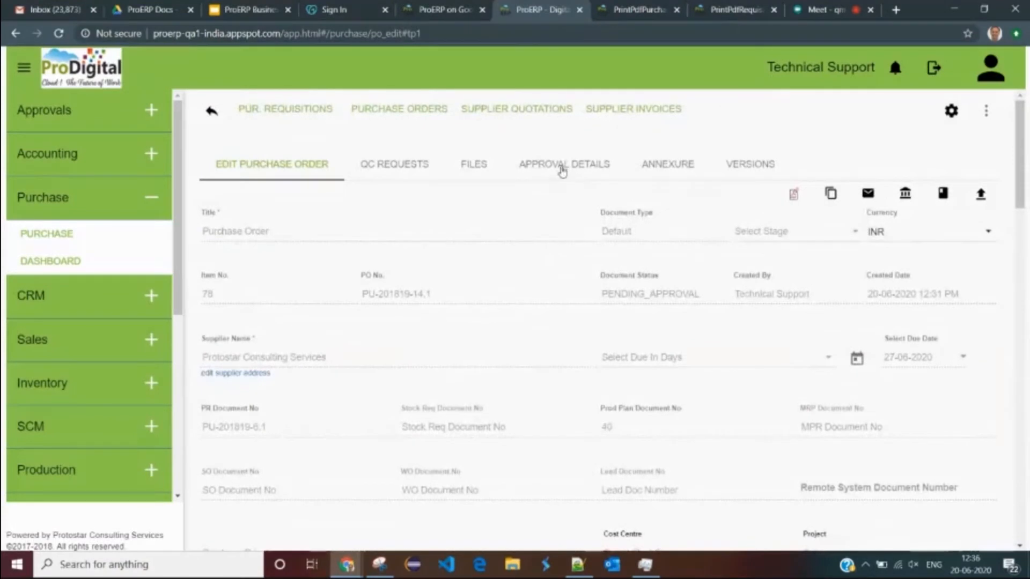
- Show the approval details with the Level 1 and Level 2 pending stages
{"action": "left_click", "coordinate": [561, 170]}
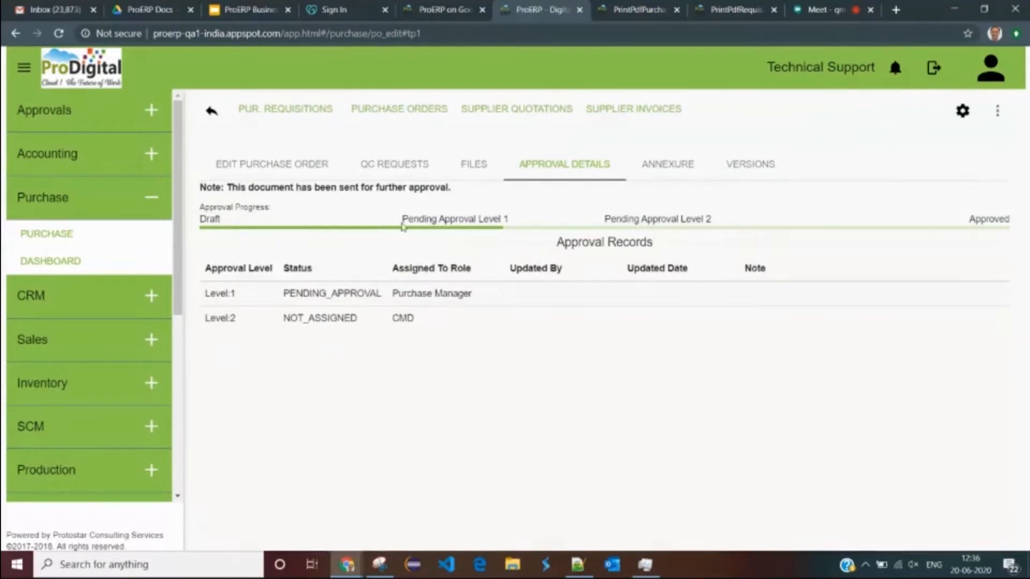
{"action": "left_click_drag", "start_coordinate": [432, 218], "coordinate": [516, 224]}
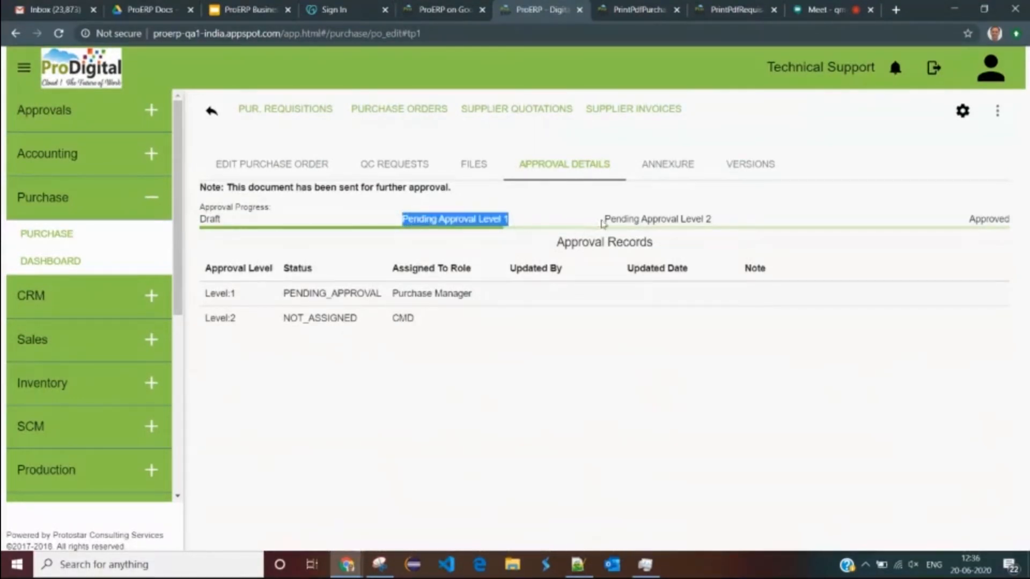
{"action": "left_click_drag", "start_coordinate": [718, 218], "coordinate": [592, 223]}
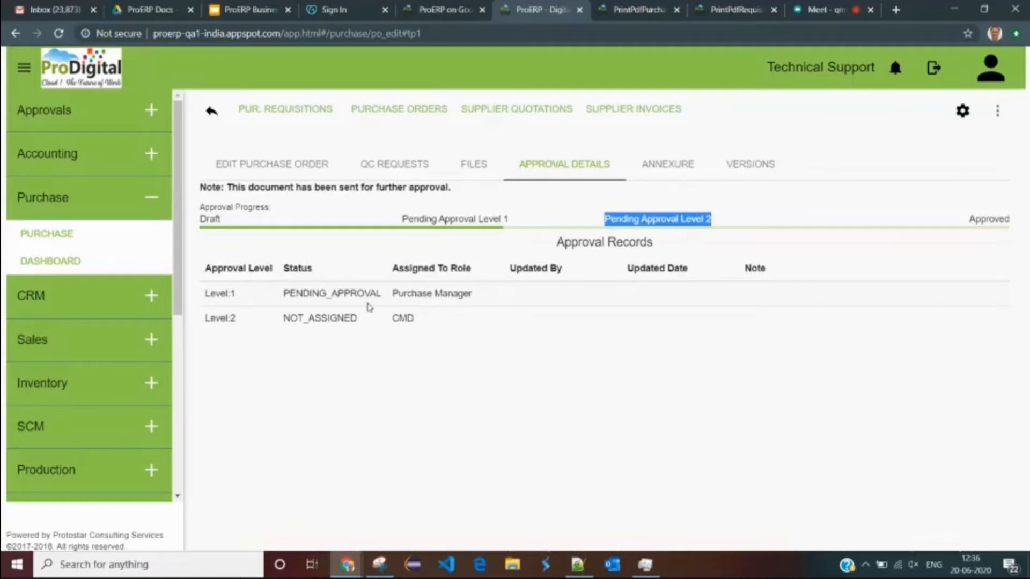
- Check the Purchase Manager and CMD user lists and Level 2's NOT_ASSIGNED status, then go to All Approvals
{"action": "left_click", "coordinate": [429, 294]}
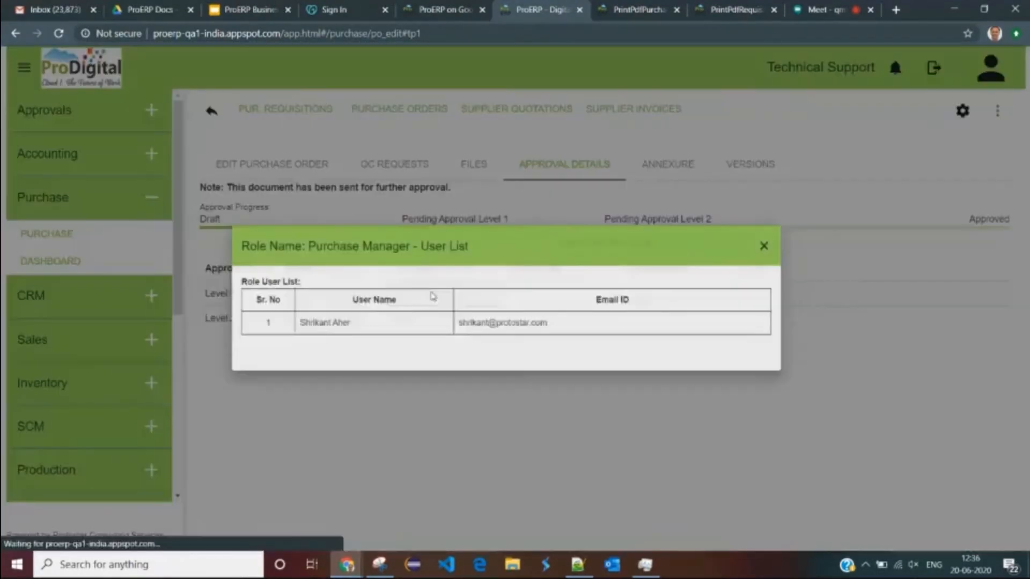
{"action": "left_click_drag", "start_coordinate": [288, 327], "coordinate": [355, 331]}
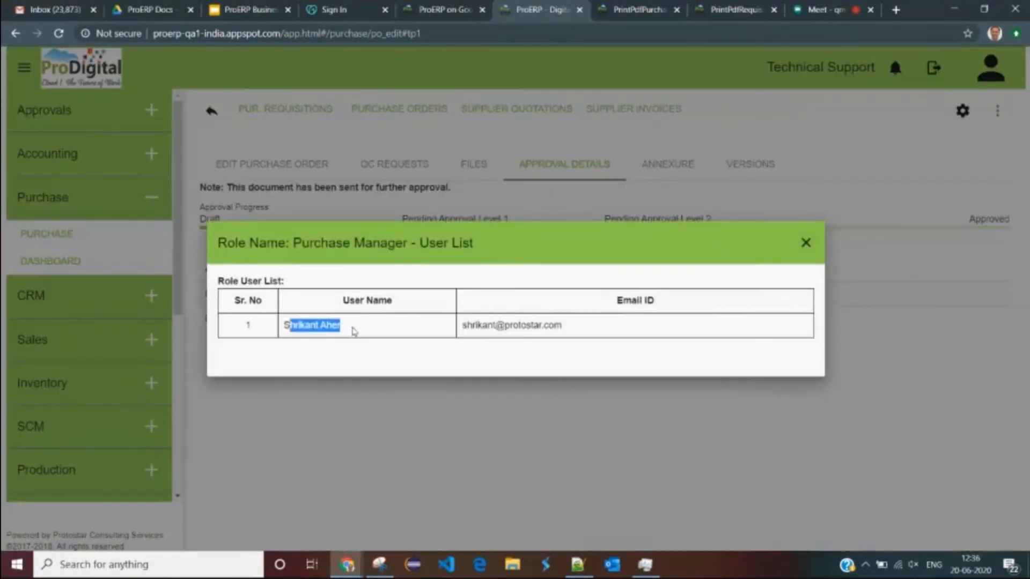
{"action": "left_click", "coordinate": [813, 244]}
{"action": "left_click", "coordinate": [421, 324]}
{"action": "left_click_drag", "start_coordinate": [283, 325], "coordinate": [340, 327]}
{"action": "left_click", "coordinate": [807, 243]}
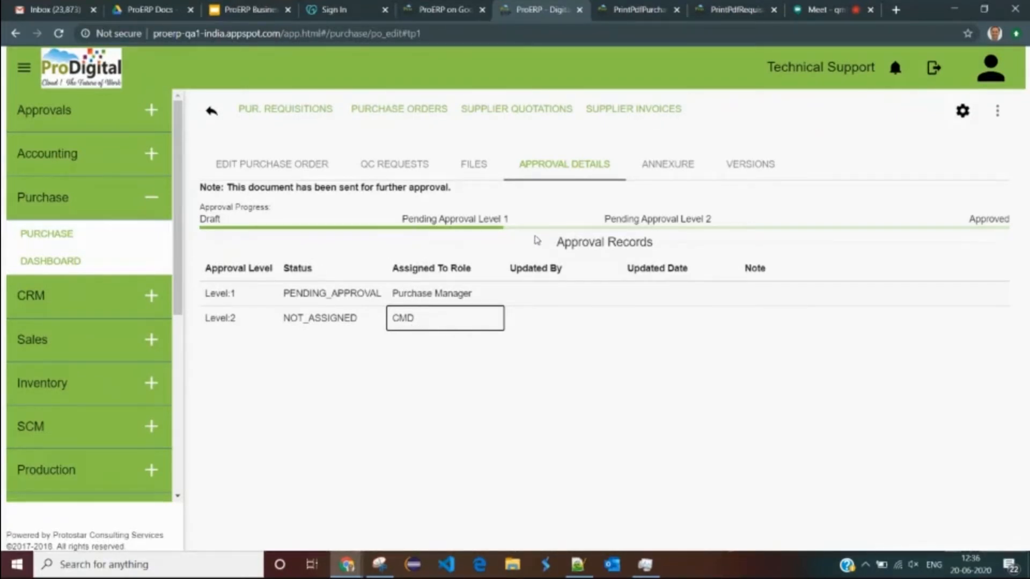
{"action": "double_click", "coordinate": [346, 318]}
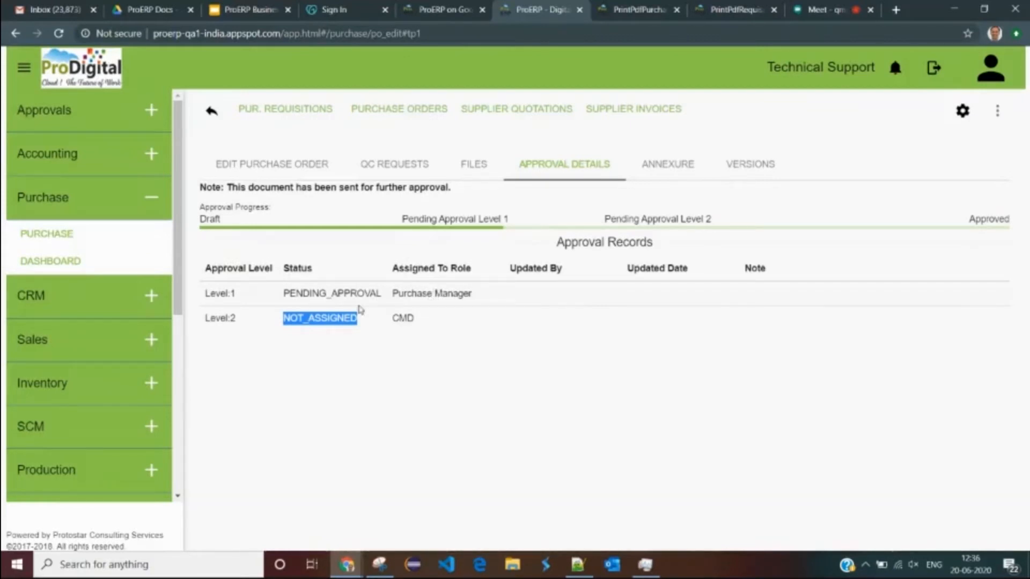
{"action": "left_click", "coordinate": [420, 301]}
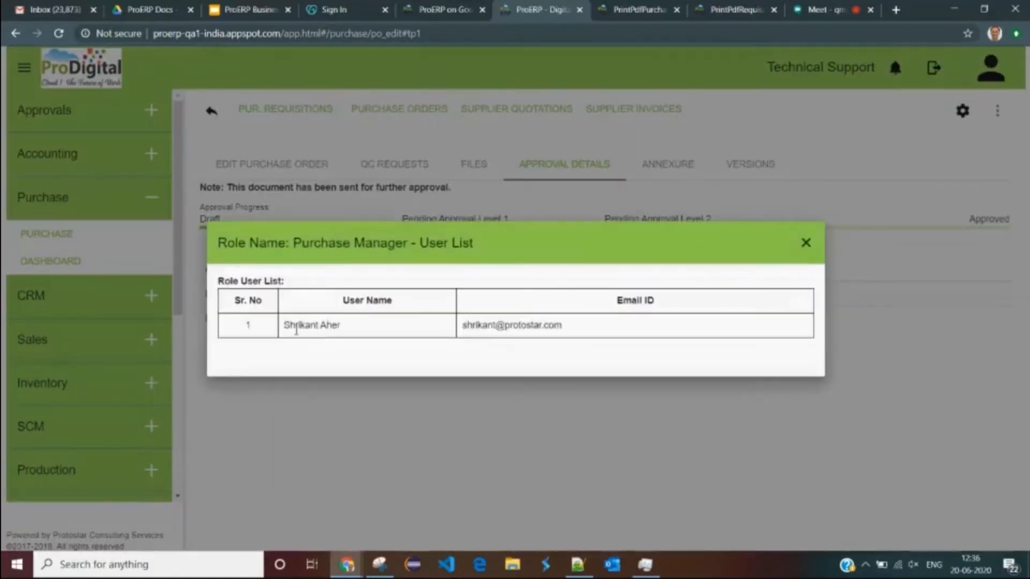
{"action": "left_click", "coordinate": [806, 243]}
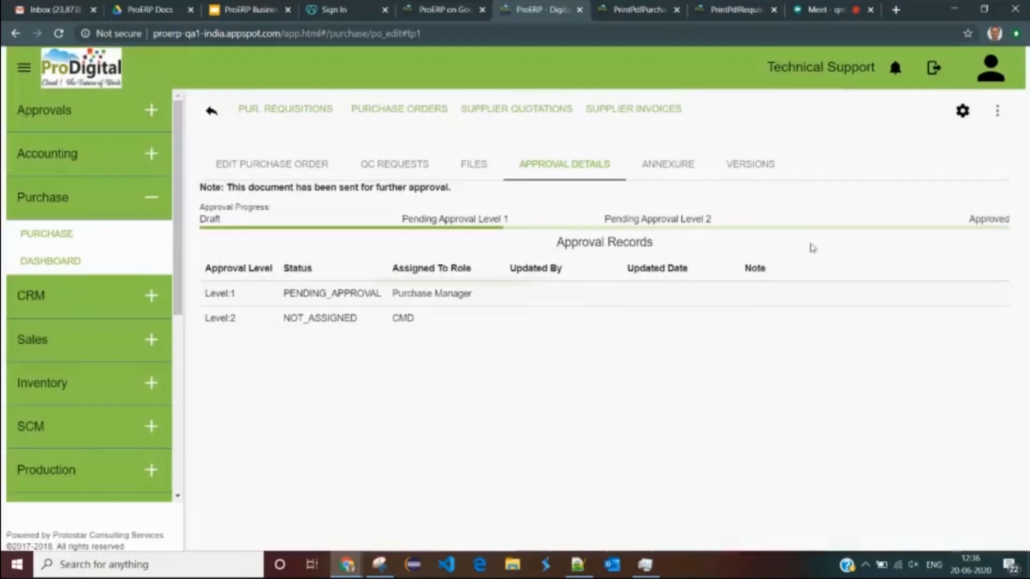
{"action": "left_click", "coordinate": [65, 113]}
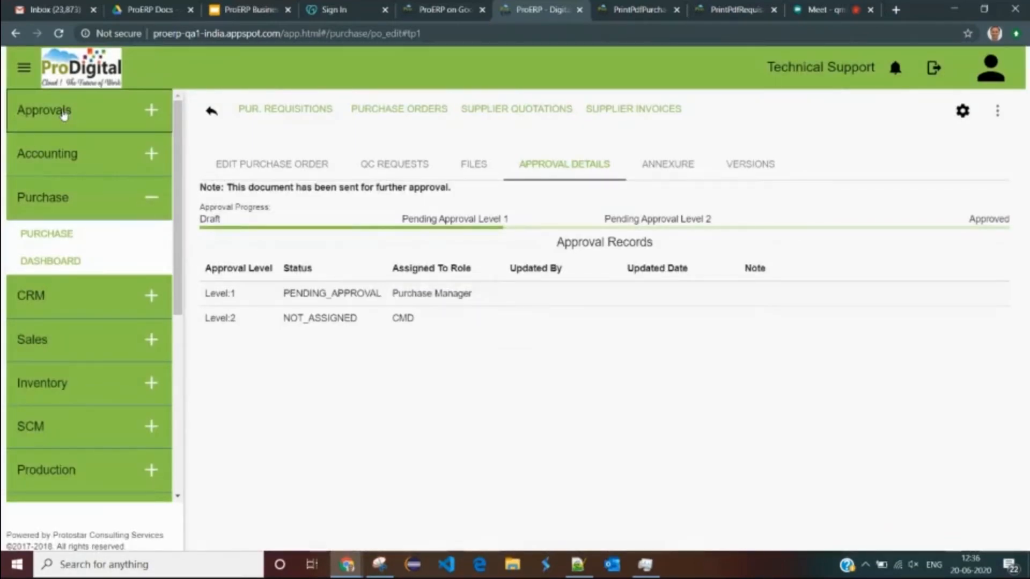
{"action": "left_click", "coordinate": [53, 174]}
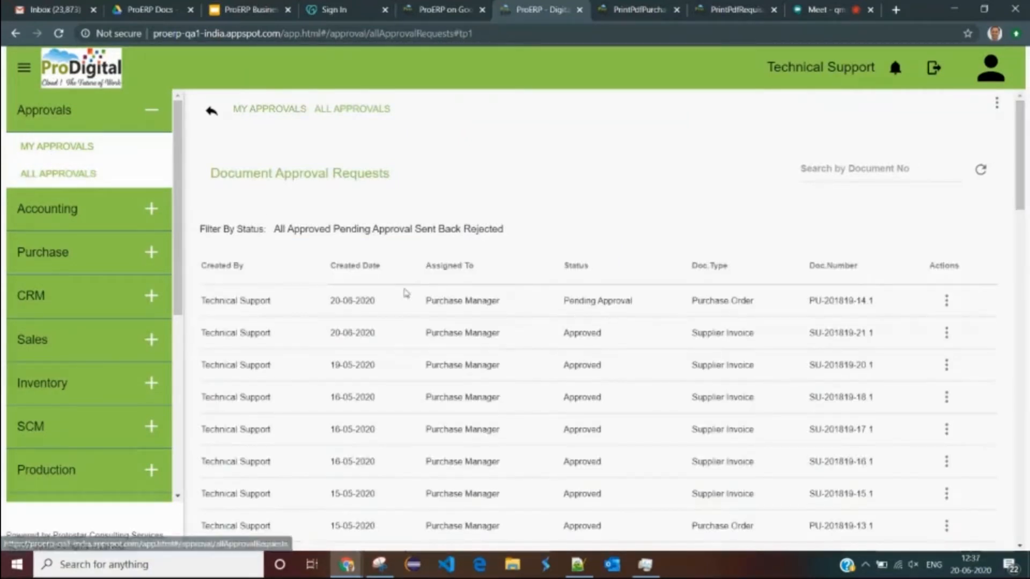
- View the PDF of pending purchase order PU-201819-14.1, then return to the approval requests list
{"action": "left_click", "coordinate": [948, 301]}
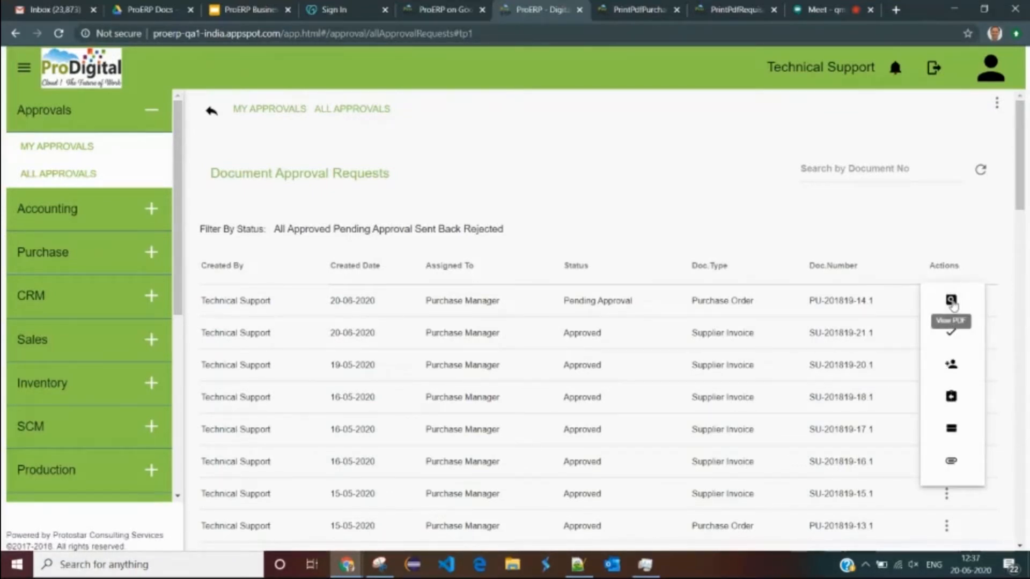
{"action": "left_click", "coordinate": [949, 301]}
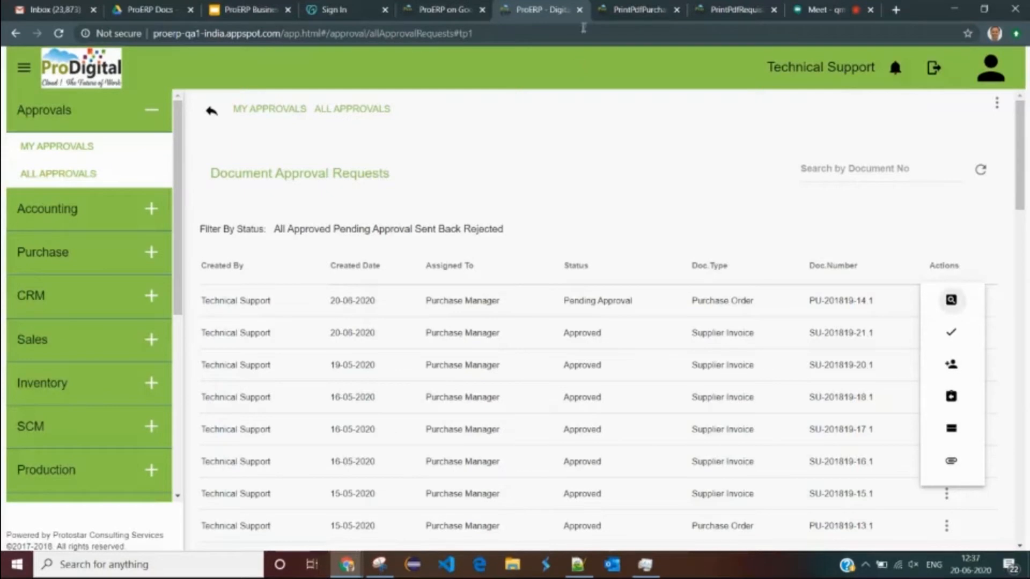
{"action": "left_click", "coordinate": [612, 15]}
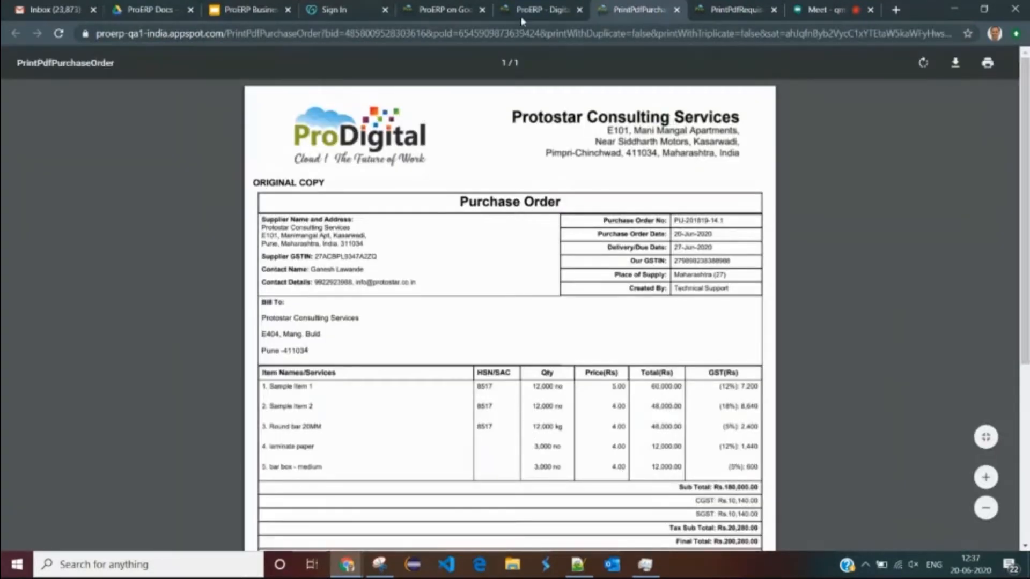
{"action": "left_click", "coordinate": [534, 12]}
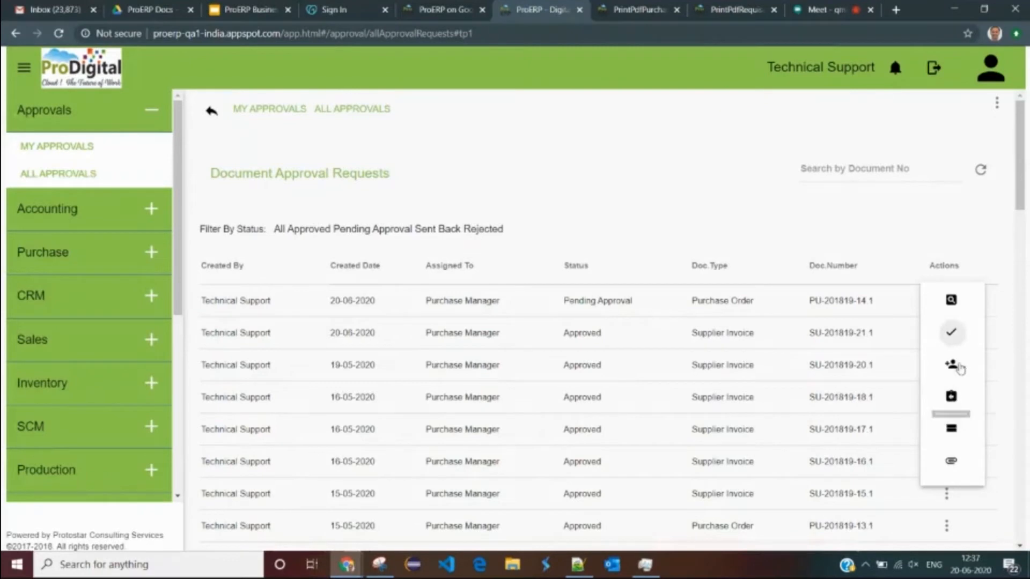
- Approve PU-201819-14.1 with the approver note 'approved.'
{"action": "left_click", "coordinate": [949, 336]}
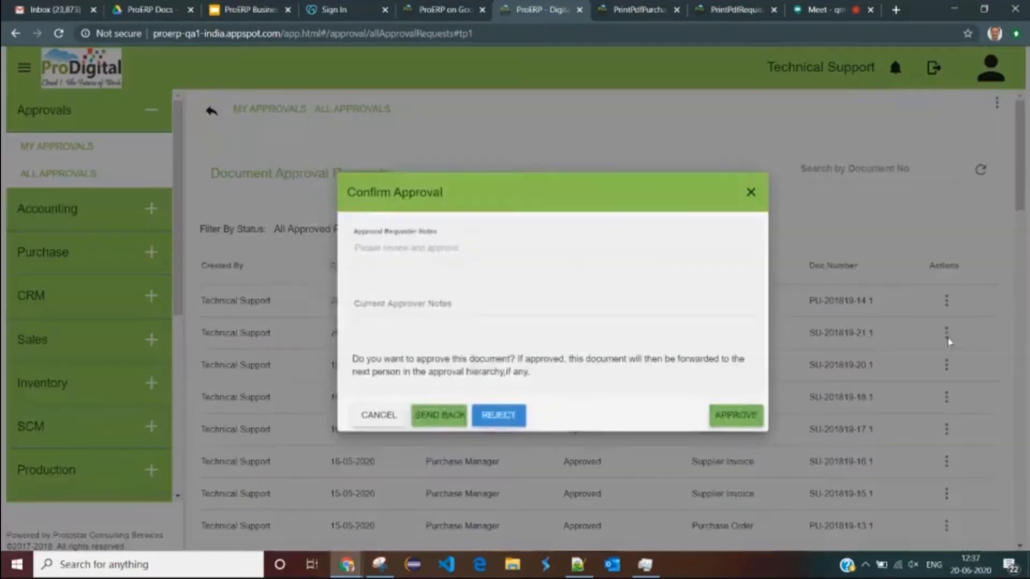
{"action": "left_click", "coordinate": [409, 304]}
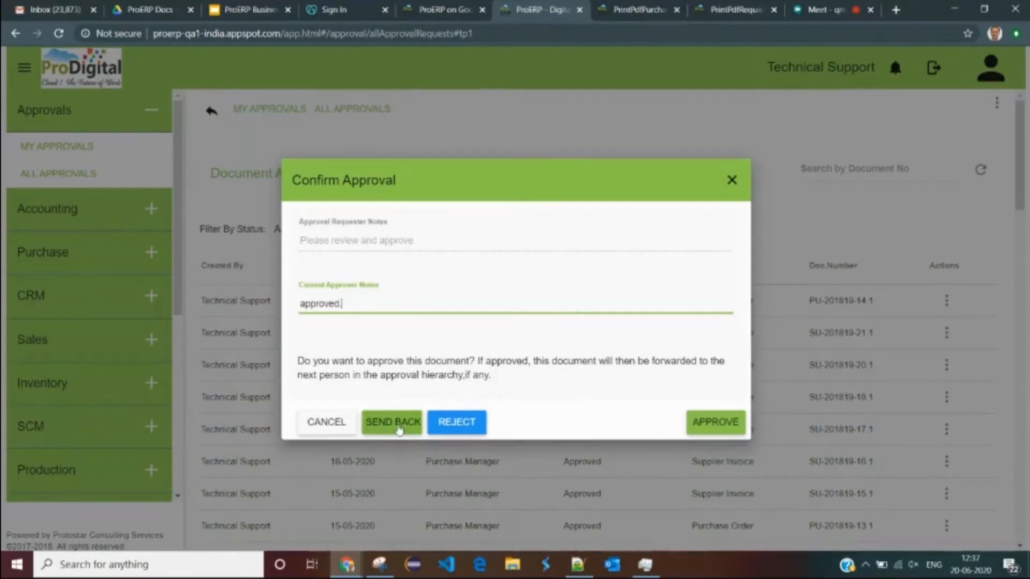
{"action": "left_click", "coordinate": [707, 424]}
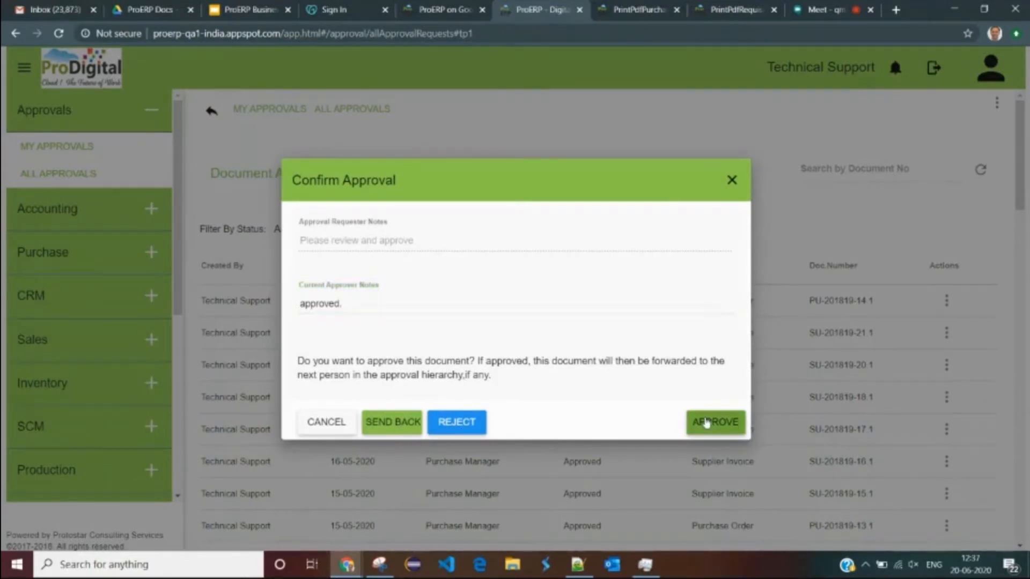
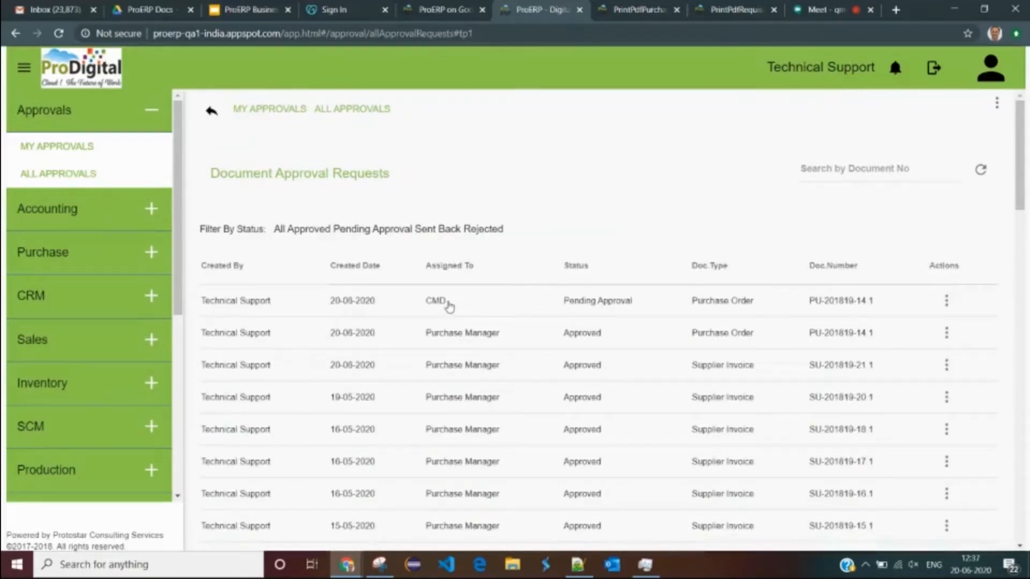
- Approve CMD's purchase order PU-201819-14.1 with the note 'approved' and confirm it shows Approved
{"action": "left_click", "coordinate": [947, 304]}
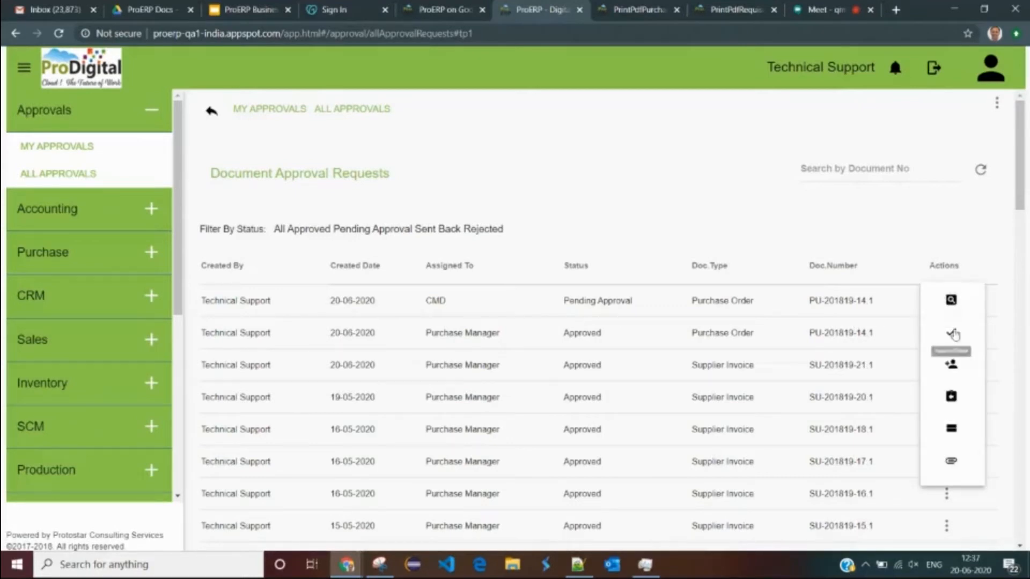
{"action": "left_click", "coordinate": [952, 335]}
{"action": "left_click", "coordinate": [397, 307]}
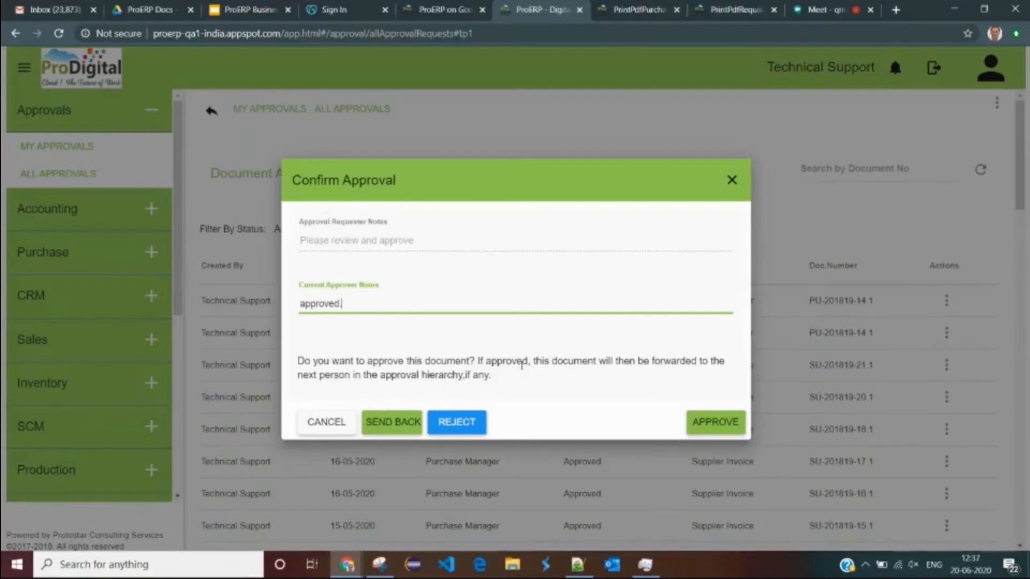
{"action": "left_click", "coordinate": [714, 422]}
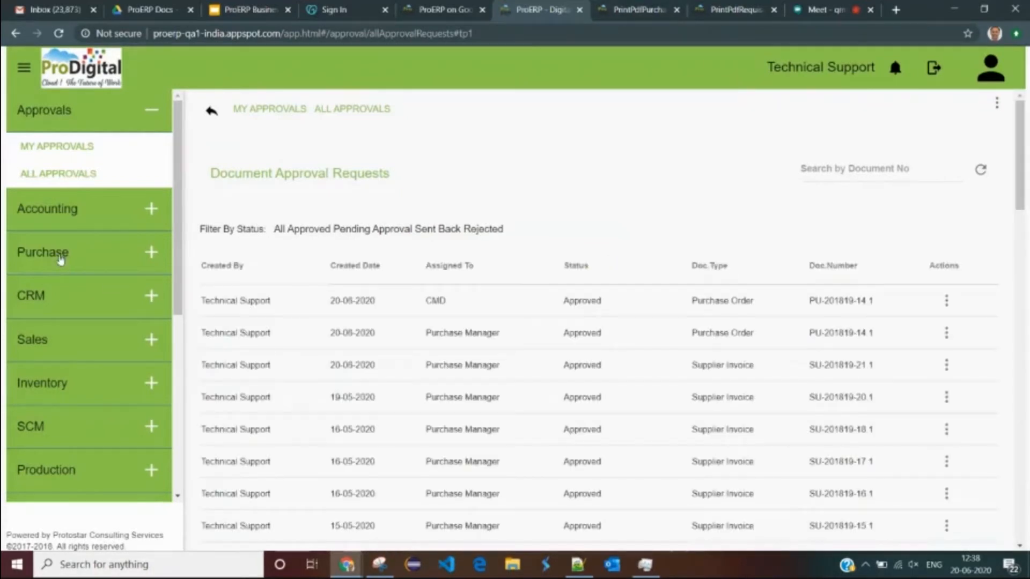
{"action": "left_click_drag", "start_coordinate": [546, 297], "coordinate": [628, 299]}
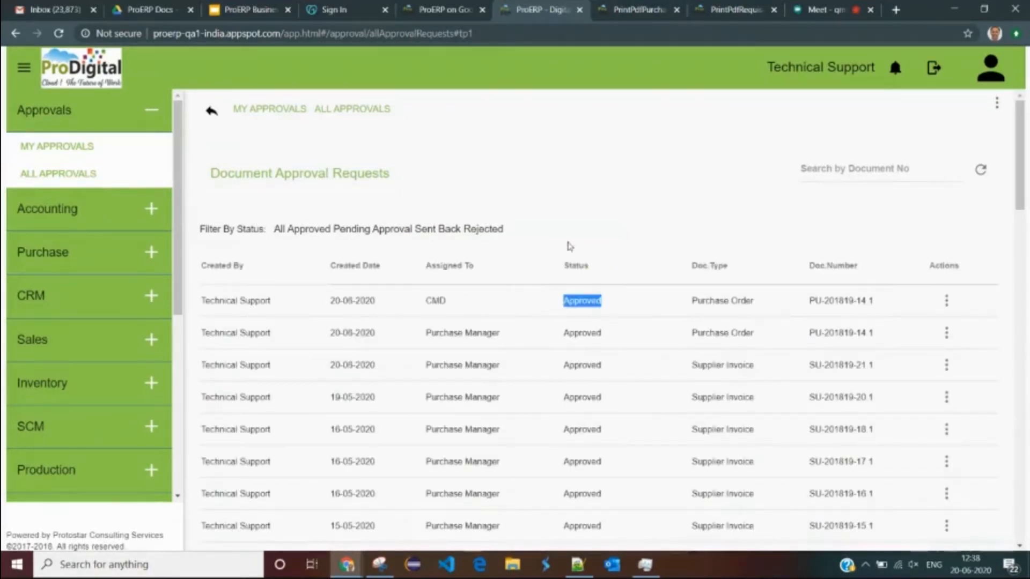
- Review the purchase order PDF and the MRP, Requisition and PO process-flow slides, then return to ProERP
{"action": "left_click", "coordinate": [638, 9]}
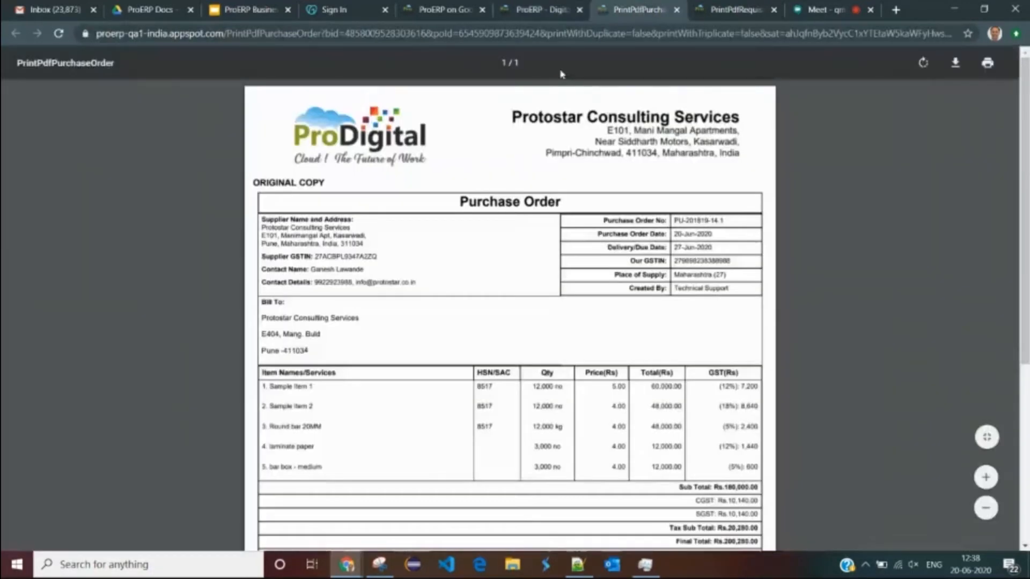
{"action": "left_click", "coordinate": [537, 7]}
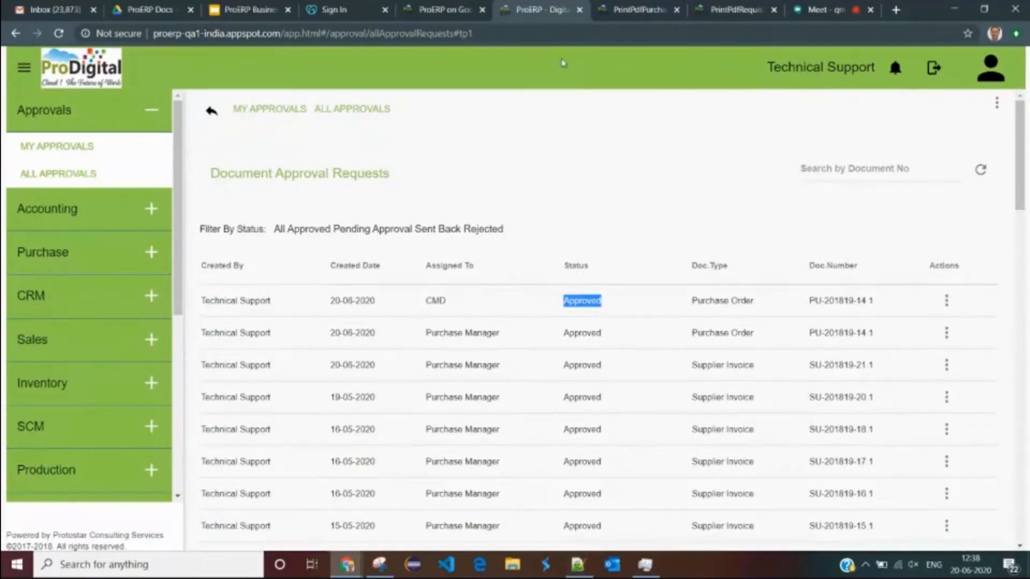
{"action": "left_click", "coordinate": [257, 14]}
{"action": "left_click_drag", "start_coordinate": [486, 230], "coordinate": [299, 227]}
{"action": "double_click", "coordinate": [314, 230]}
{"action": "left_click", "coordinate": [390, 231]}
{"action": "double_click", "coordinate": [397, 230]}
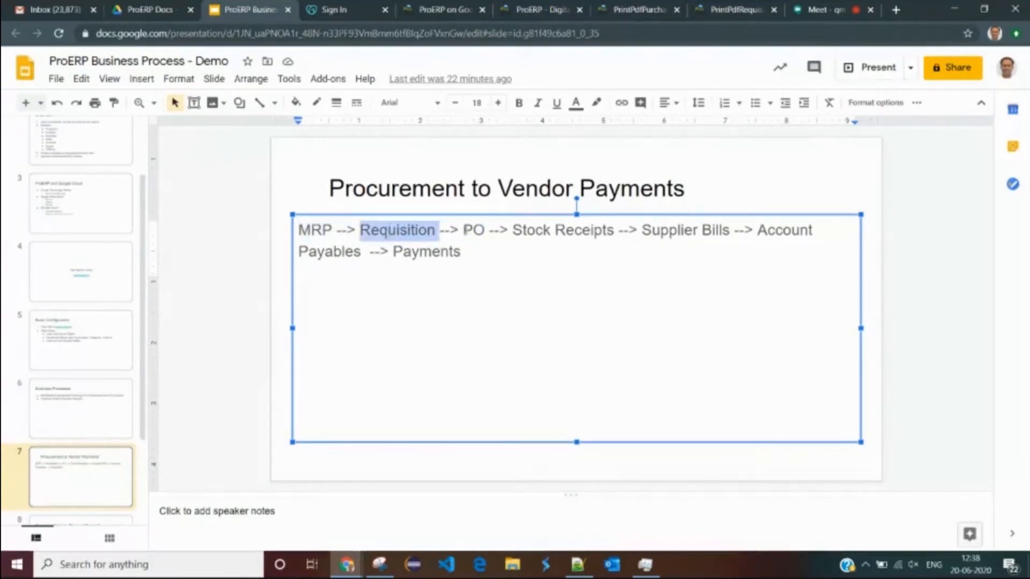
{"action": "double_click", "coordinate": [465, 230]}
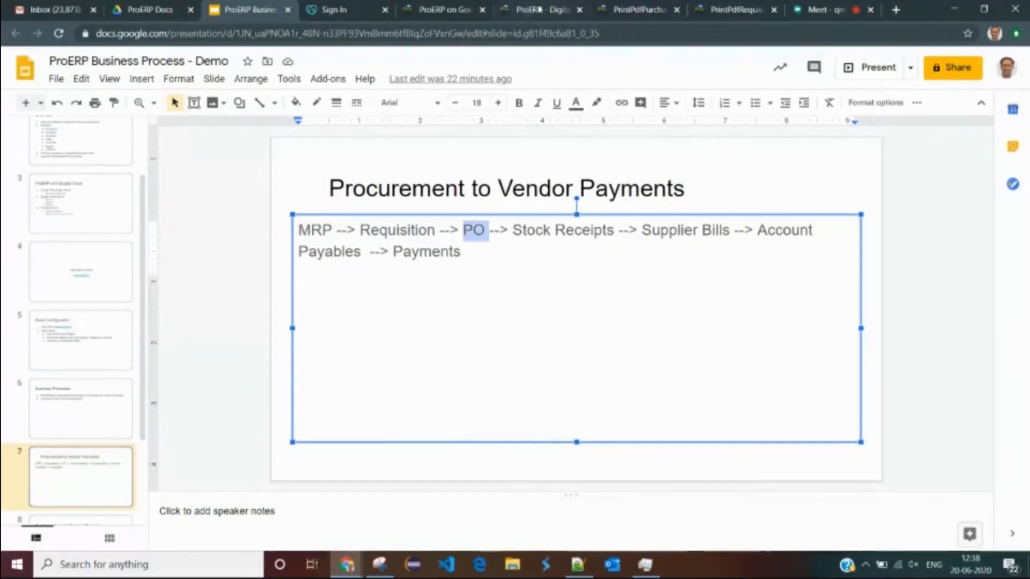
{"action": "left_click", "coordinate": [633, 9]}
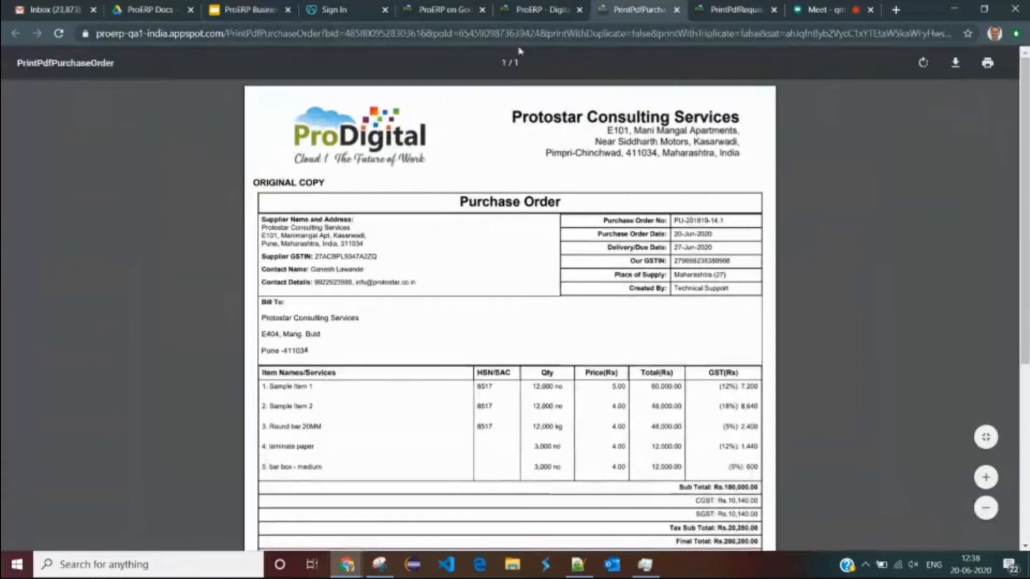
{"action": "left_click", "coordinate": [532, 9]}
{"action": "left_click", "coordinate": [462, 11]}
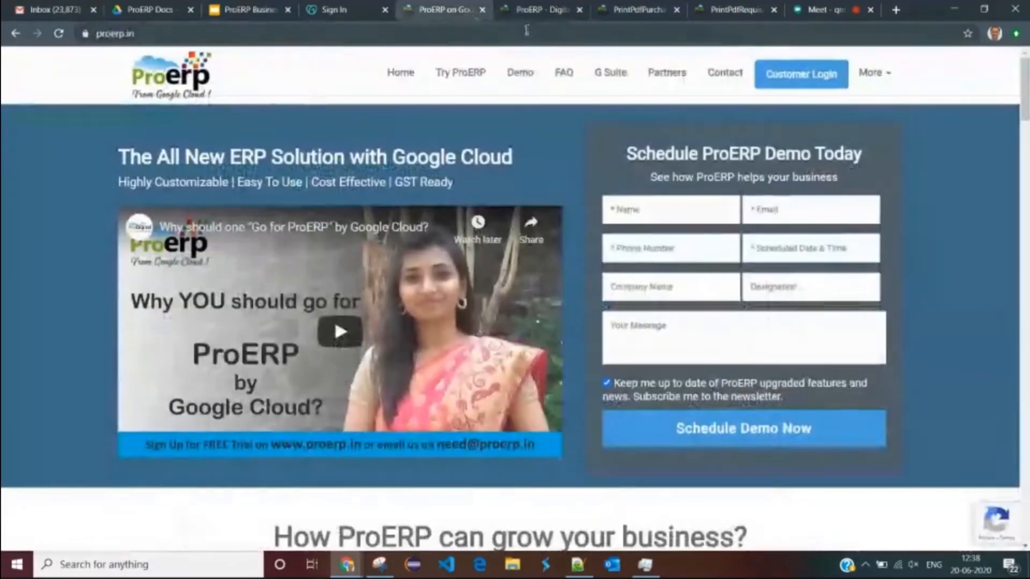
{"action": "left_click", "coordinate": [534, 10]}
- Open the Inventory module's Stock page from the sidebar
{"action": "scroll", "coordinate": [60, 242], "scroll_direction": "down", "scroll_amount": 6}
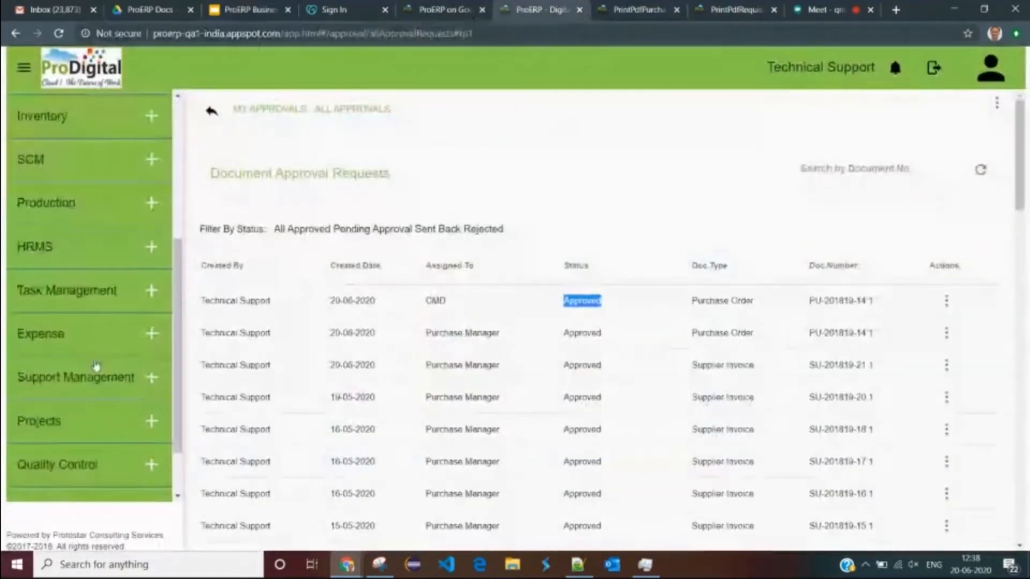
{"action": "left_click", "coordinate": [69, 455]}
{"action": "scroll", "coordinate": [72, 461], "scroll_direction": "down", "scroll_amount": 1}
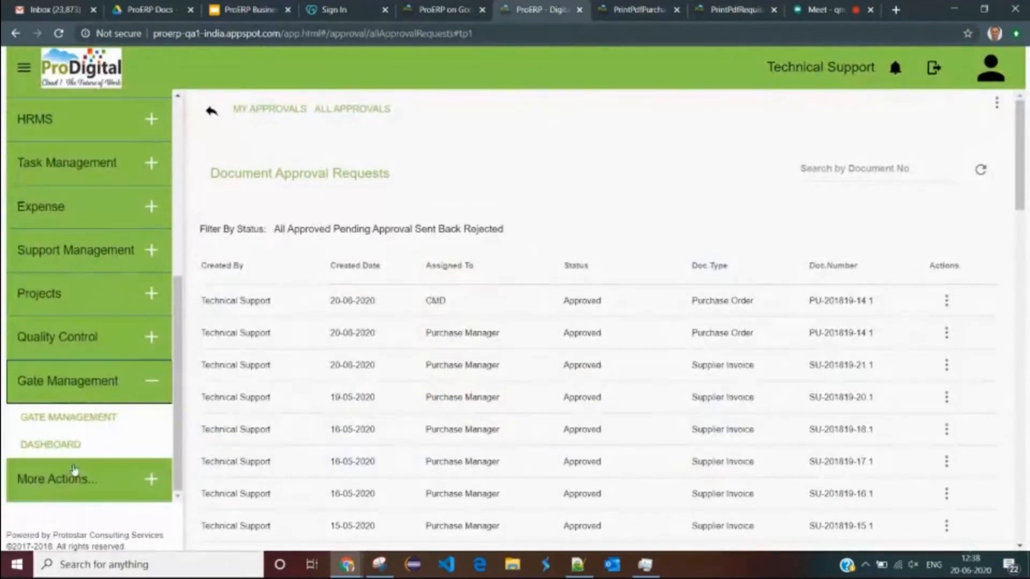
{"action": "scroll", "coordinate": [67, 400], "scroll_direction": "up", "scroll_amount": 4}
{"action": "scroll", "coordinate": [67, 397], "scroll_direction": "up", "scroll_amount": 3}
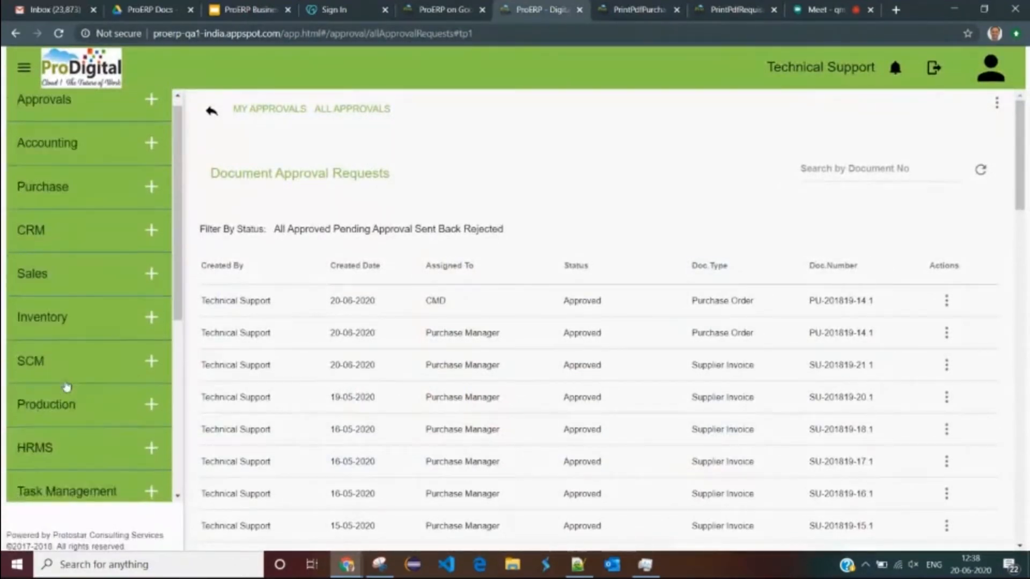
{"action": "left_click", "coordinate": [62, 337]}
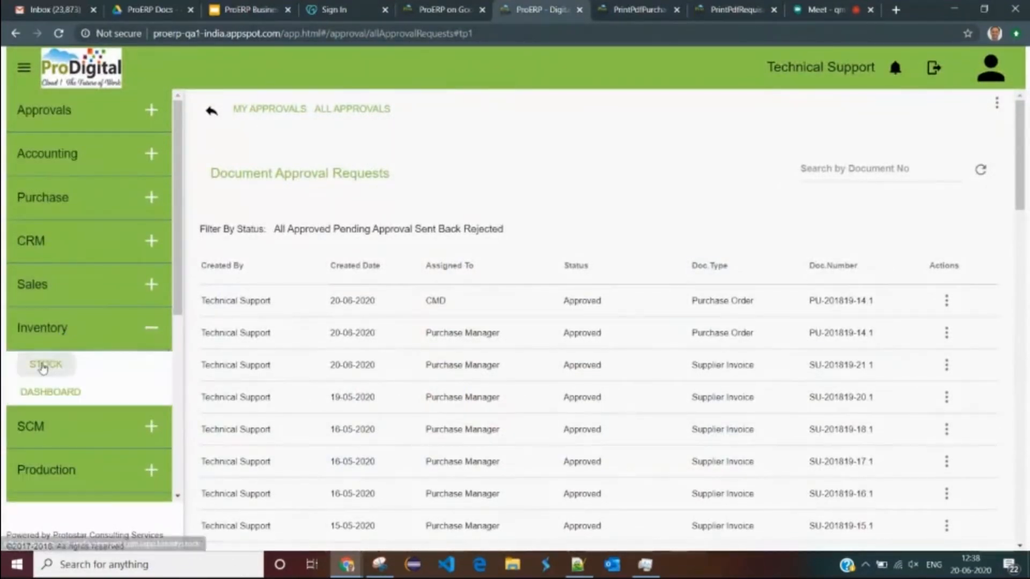
{"action": "left_click", "coordinate": [43, 367]}
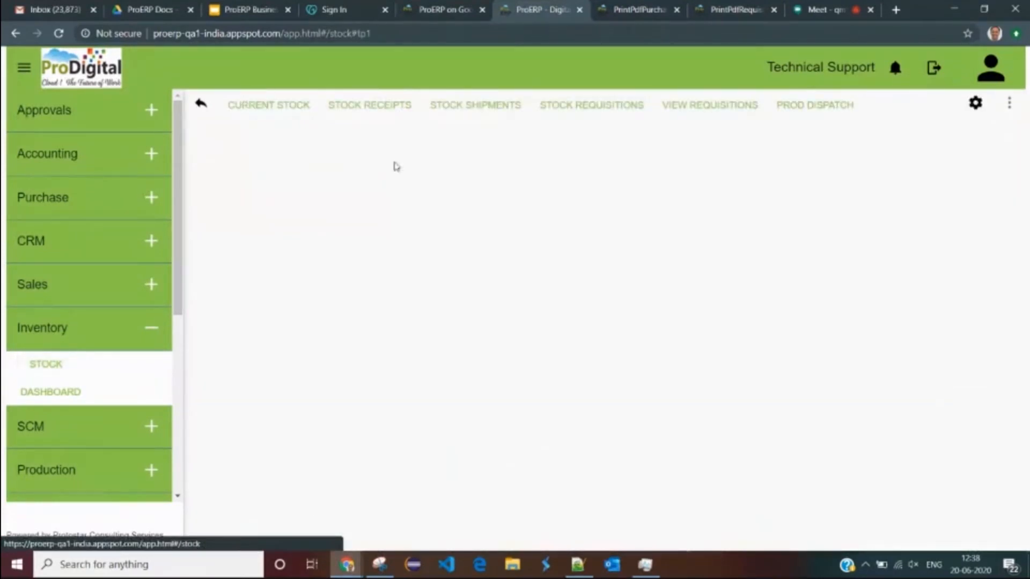
- List all stock receipts, then start a new Draft stock receipt dated 20-06-2020
{"action": "left_click", "coordinate": [387, 110]}
{"action": "left_click", "coordinate": [410, 141]}
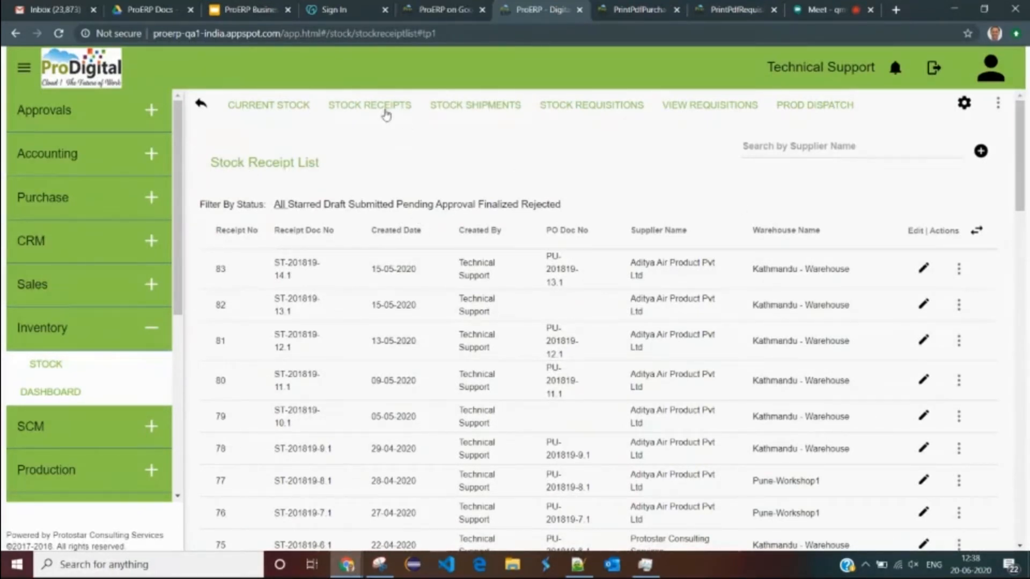
{"action": "left_click_drag", "start_coordinate": [207, 163], "coordinate": [351, 166]}
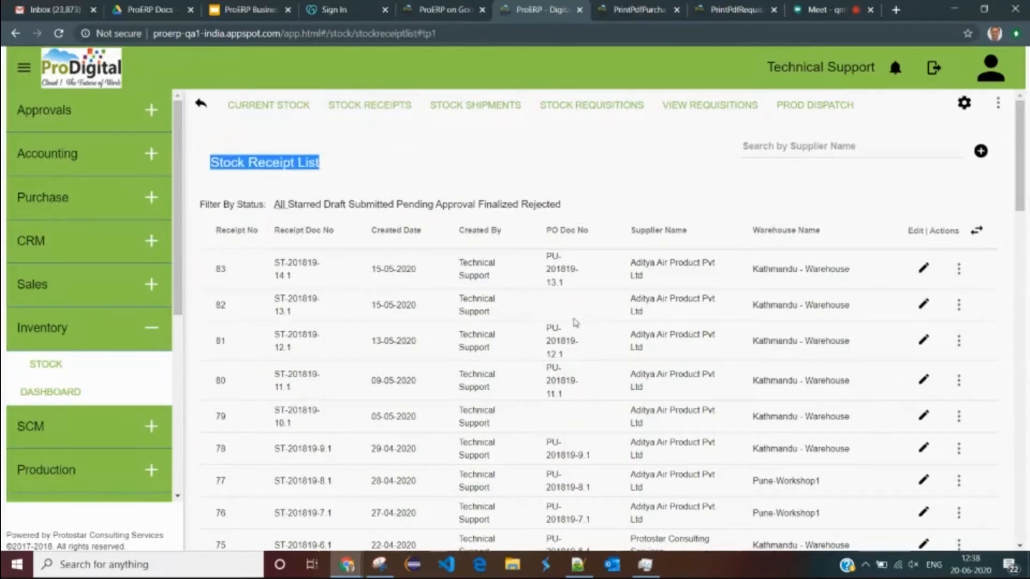
{"action": "left_click", "coordinate": [980, 152]}
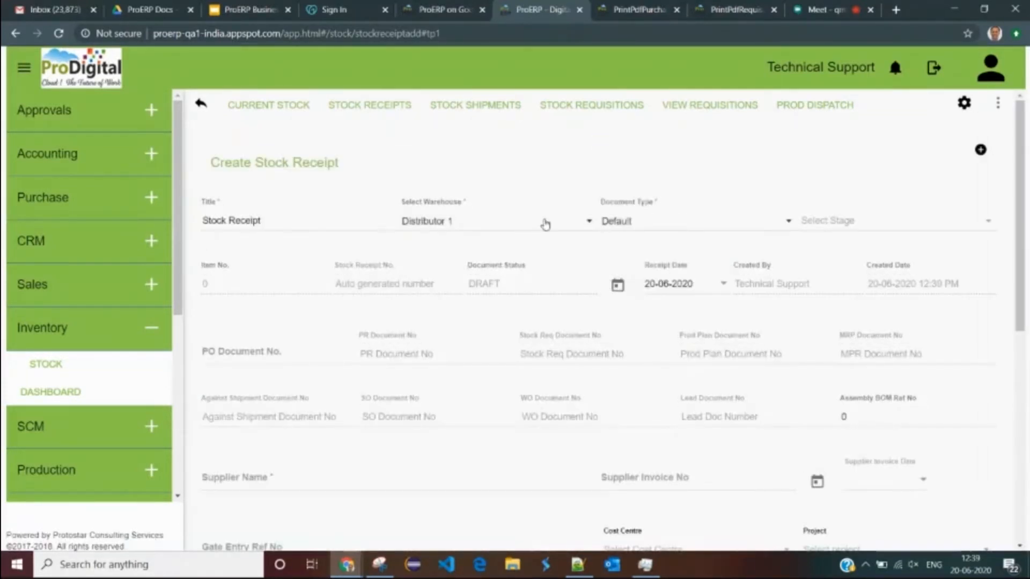
- Set the receipt's supplier to Protostar Consulting Services by searching 'pro'
{"action": "scroll", "coordinate": [546, 224], "scroll_direction": "down", "scroll_amount": 1}
{"action": "scroll", "coordinate": [546, 223], "scroll_direction": "down", "scroll_amount": 2}
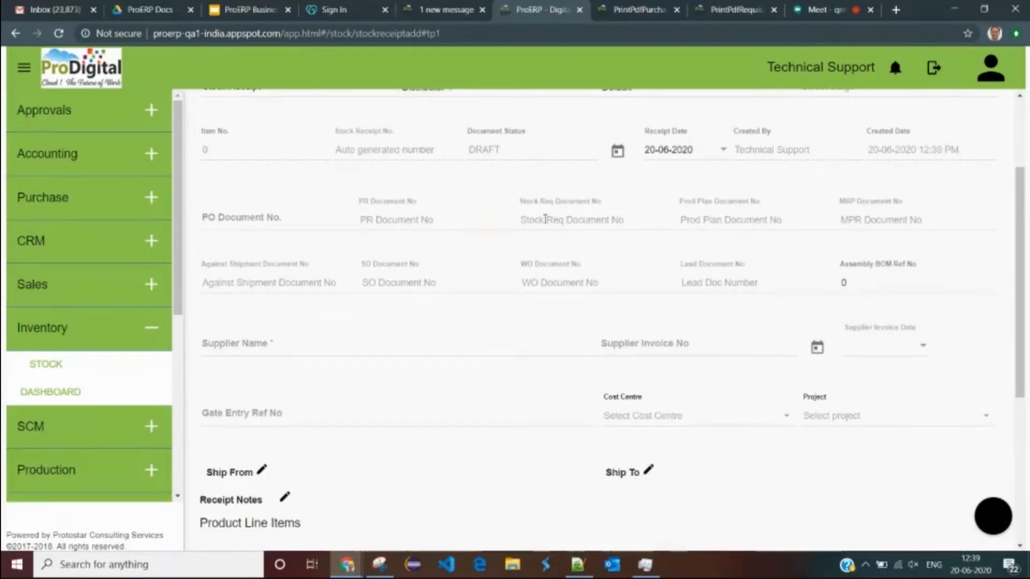
{"action": "left_click", "coordinate": [258, 351]}
{"action": "type", "text": "pro"}
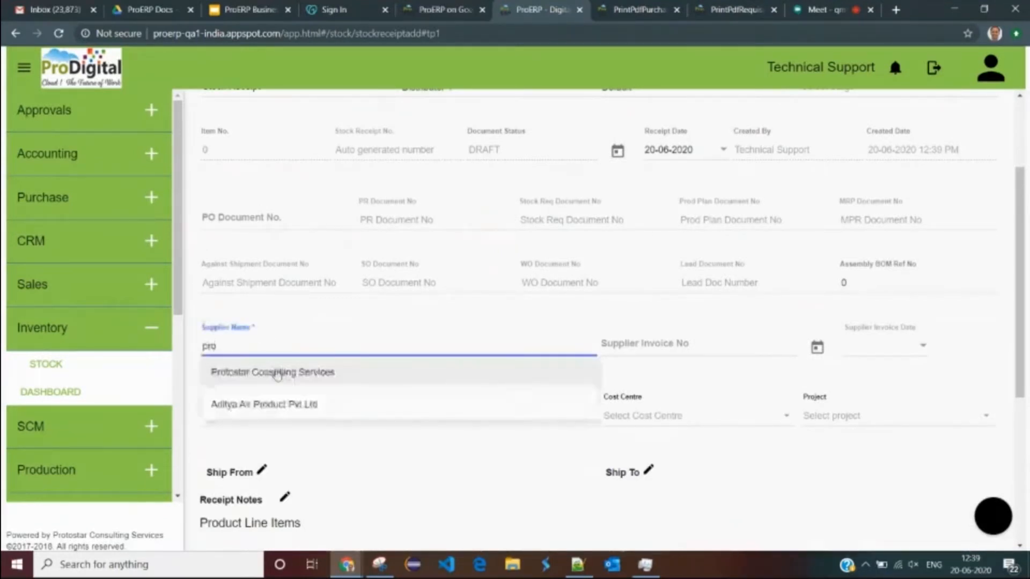
{"action": "left_click", "coordinate": [278, 373]}
{"action": "scroll", "coordinate": [602, 335], "scroll_direction": "down", "scroll_amount": 1}
{"action": "scroll", "coordinate": [623, 322], "scroll_direction": "down", "scroll_amount": 1}
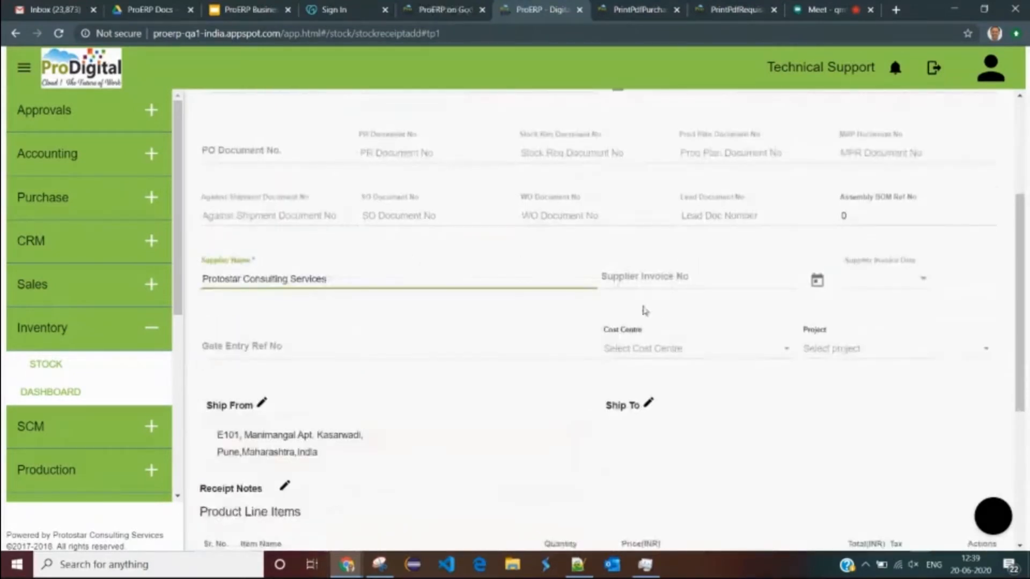
{"action": "scroll", "coordinate": [567, 340], "scroll_direction": "down", "scroll_amount": 5}
{"action": "scroll", "coordinate": [472, 304], "scroll_direction": "up", "scroll_amount": 5}
{"action": "scroll", "coordinate": [472, 304], "scroll_direction": "down", "scroll_amount": 5}
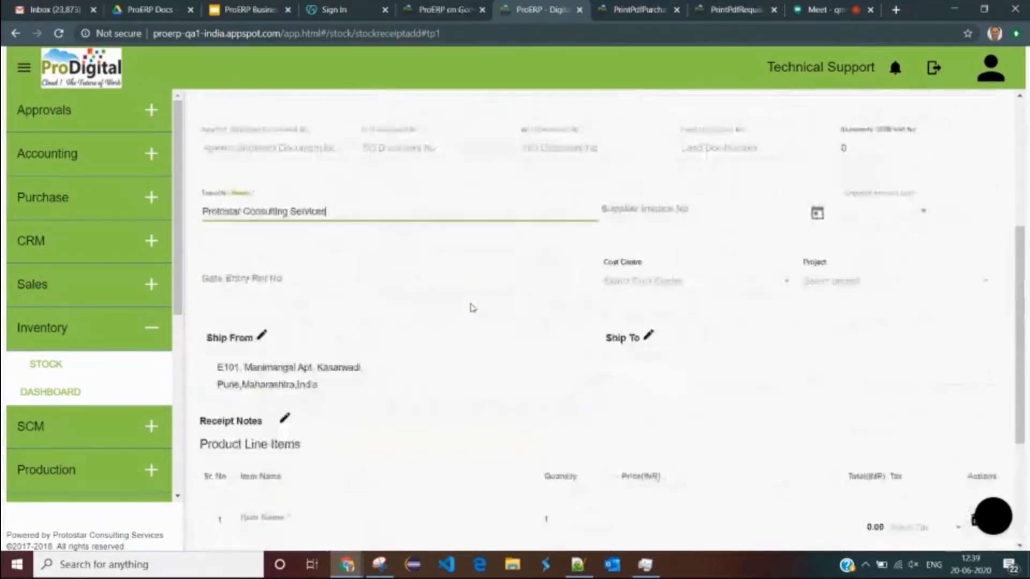
{"action": "left_click", "coordinate": [385, 312]}
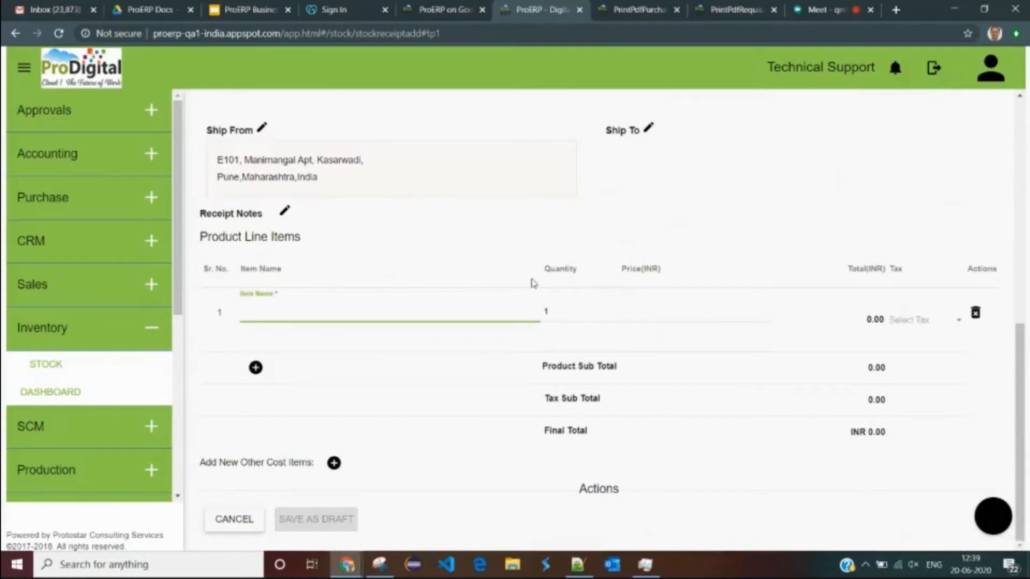
- Look up the PO number in the PDF and list the purchase orders available to link
{"action": "left_click", "coordinate": [655, 16]}
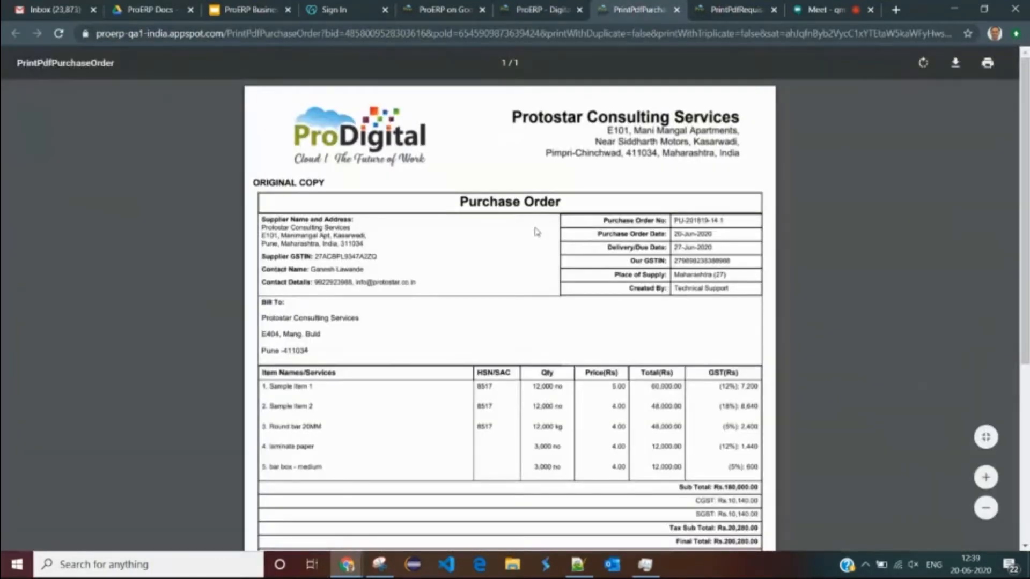
{"action": "left_click_drag", "start_coordinate": [675, 220], "coordinate": [725, 219]}
{"action": "left_click", "coordinate": [724, 219]}
{"action": "left_click", "coordinate": [542, 10]}
{"action": "scroll", "coordinate": [346, 254], "scroll_direction": "up", "scroll_amount": 5}
{"action": "scroll", "coordinate": [346, 254], "scroll_direction": "up", "scroll_amount": 3}
{"action": "left_click", "coordinate": [239, 357]}
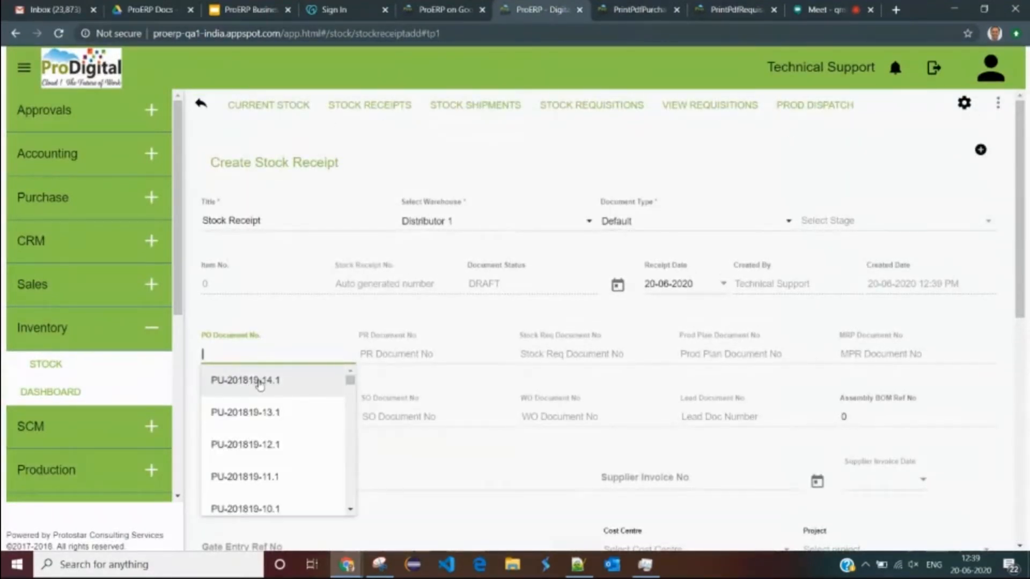
- Link purchase order PU-201819-14.1 to the receipt and review the filled-in PR and Prod Plan numbers
{"action": "left_click", "coordinate": [260, 383]}
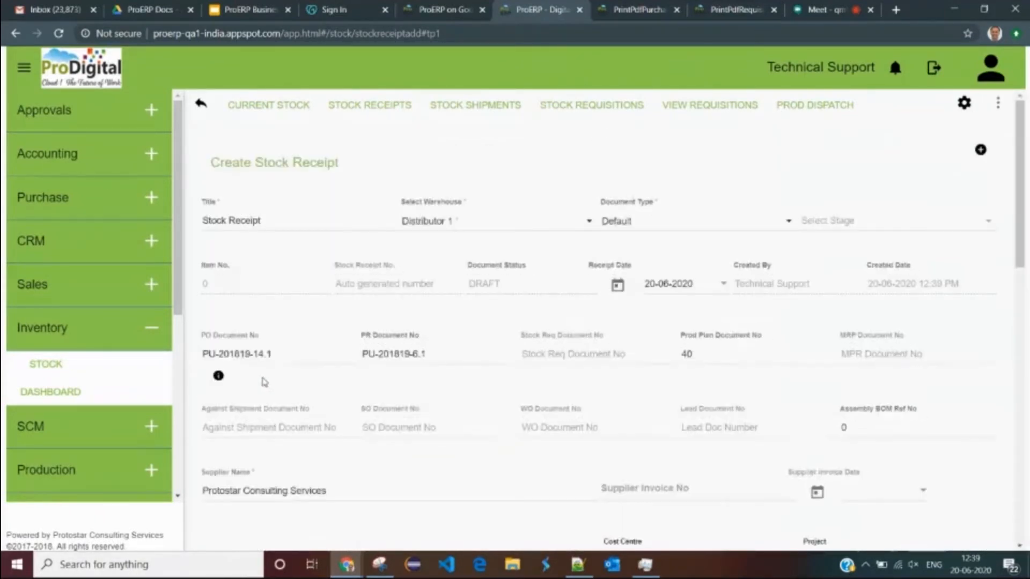
{"action": "left_click_drag", "start_coordinate": [244, 163], "coordinate": [364, 164]}
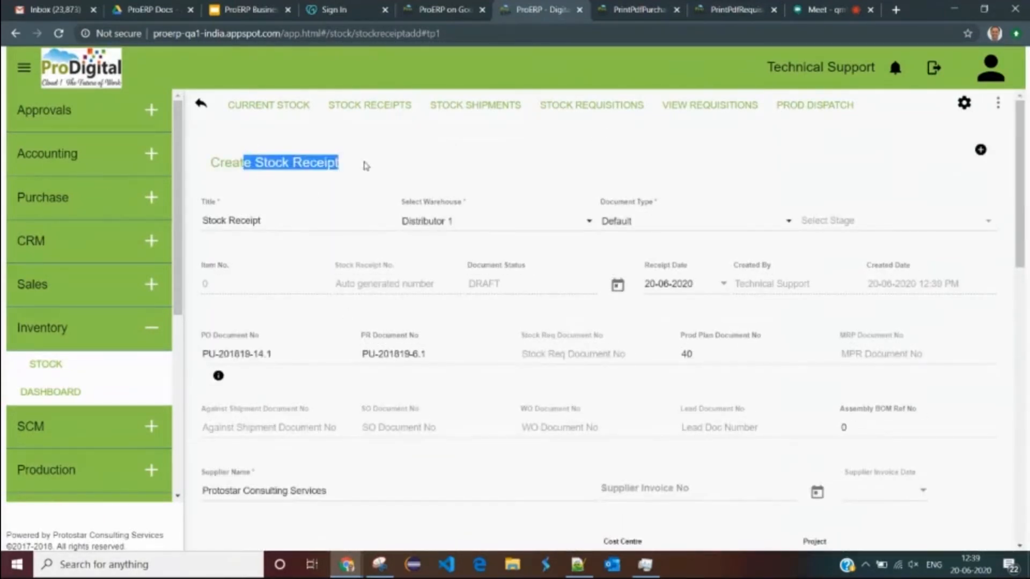
{"action": "scroll", "coordinate": [292, 327], "scroll_direction": "down", "scroll_amount": 1}
{"action": "left_click_drag", "start_coordinate": [283, 284], "coordinate": [203, 287]}
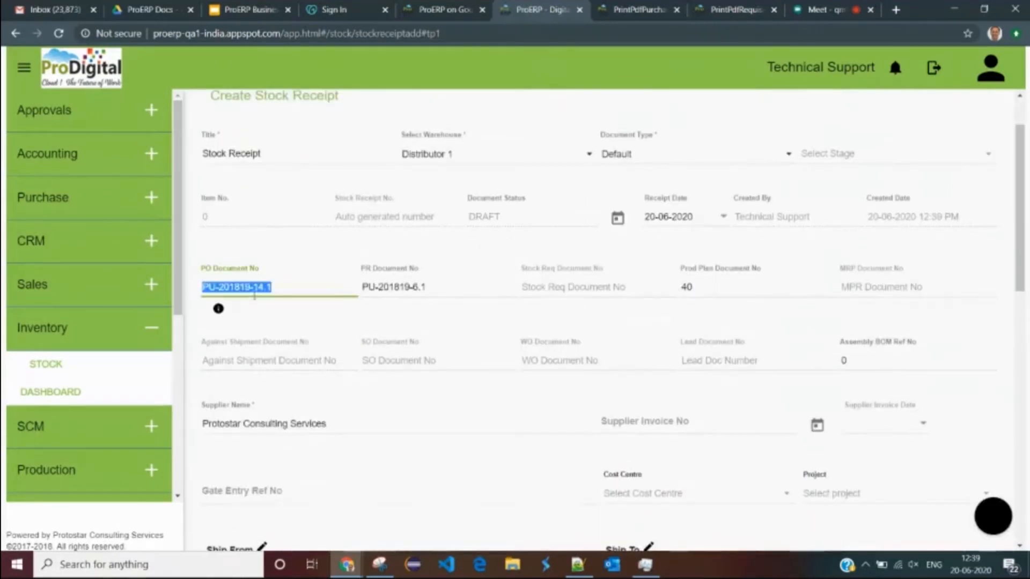
{"action": "left_click_drag", "start_coordinate": [440, 286], "coordinate": [377, 287]}
{"action": "left_click", "coordinate": [427, 318]}
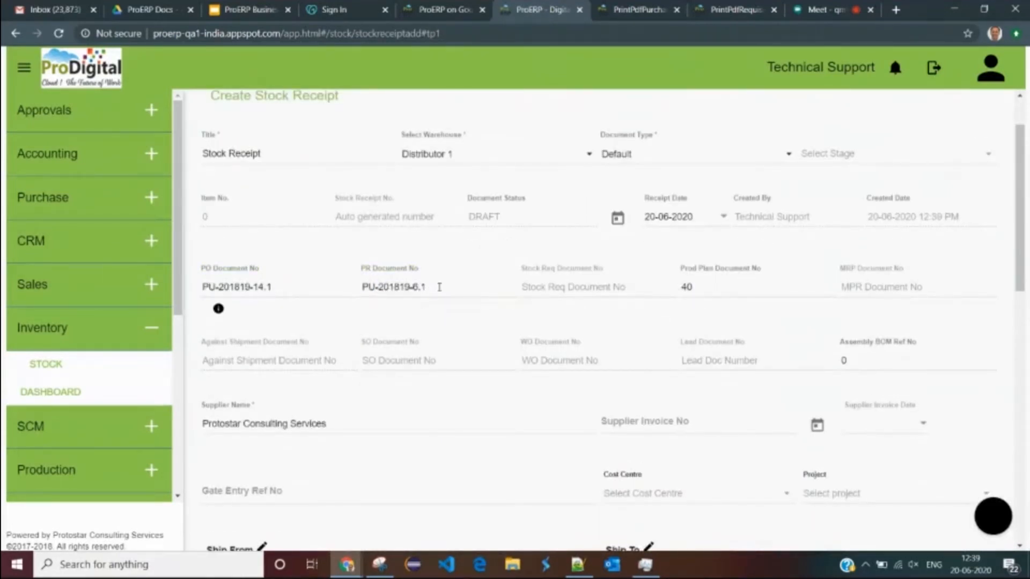
{"action": "left_click", "coordinate": [439, 287]}
{"action": "left_click", "coordinate": [708, 290]}
{"action": "left_click", "coordinate": [681, 322]}
{"action": "scroll", "coordinate": [639, 289], "scroll_direction": "down", "scroll_amount": 1}
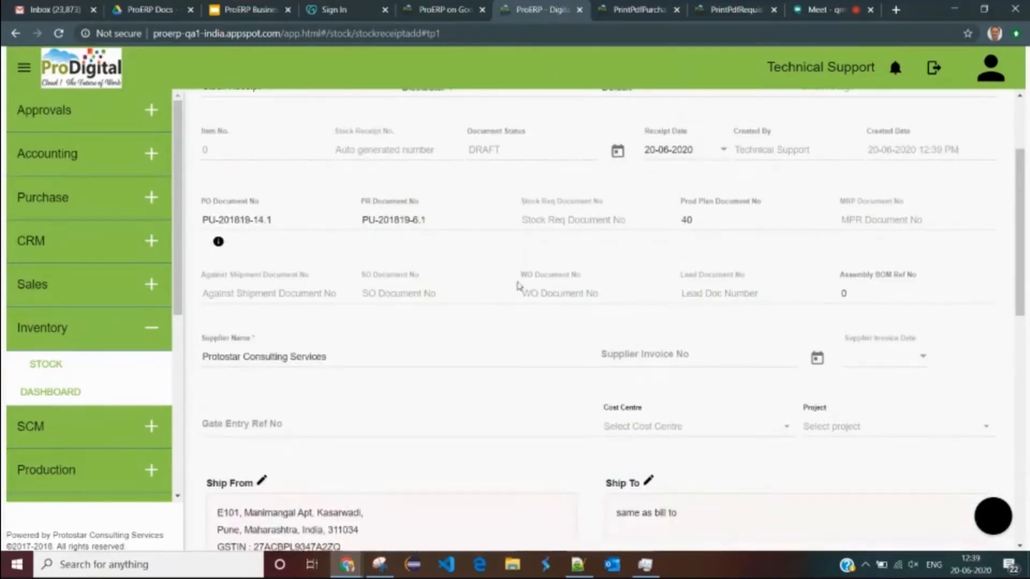
{"action": "left_click", "coordinate": [363, 356]}
{"action": "left_click", "coordinate": [411, 399]}
{"action": "scroll", "coordinate": [411, 400], "scroll_direction": "down", "scroll_amount": 10}
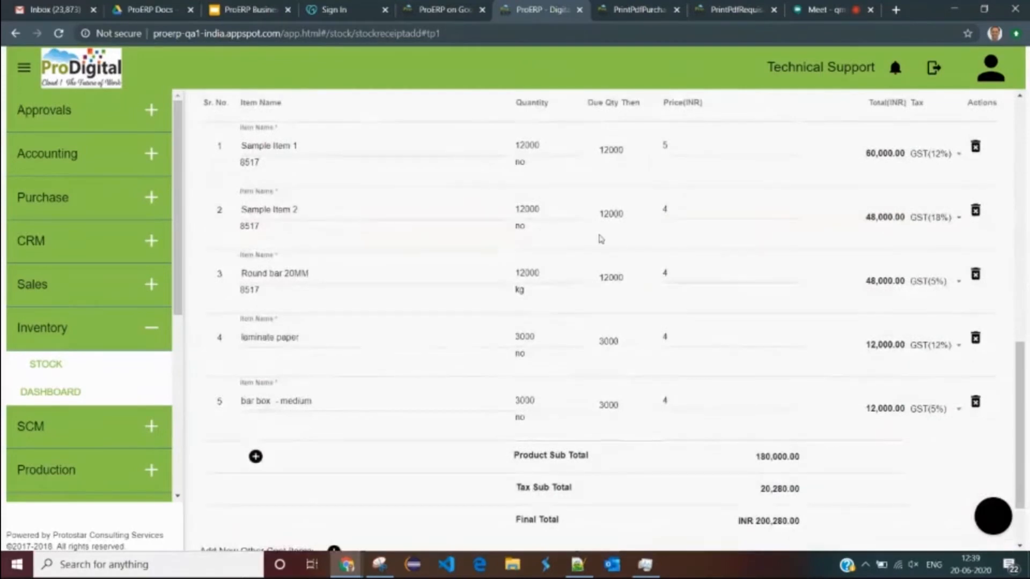
{"action": "scroll", "coordinate": [598, 237], "scroll_direction": "up", "scroll_amount": 1}
- Review the line-item quantities, including row 5's Due Qty of 3000
{"action": "double_click", "coordinate": [610, 217]}
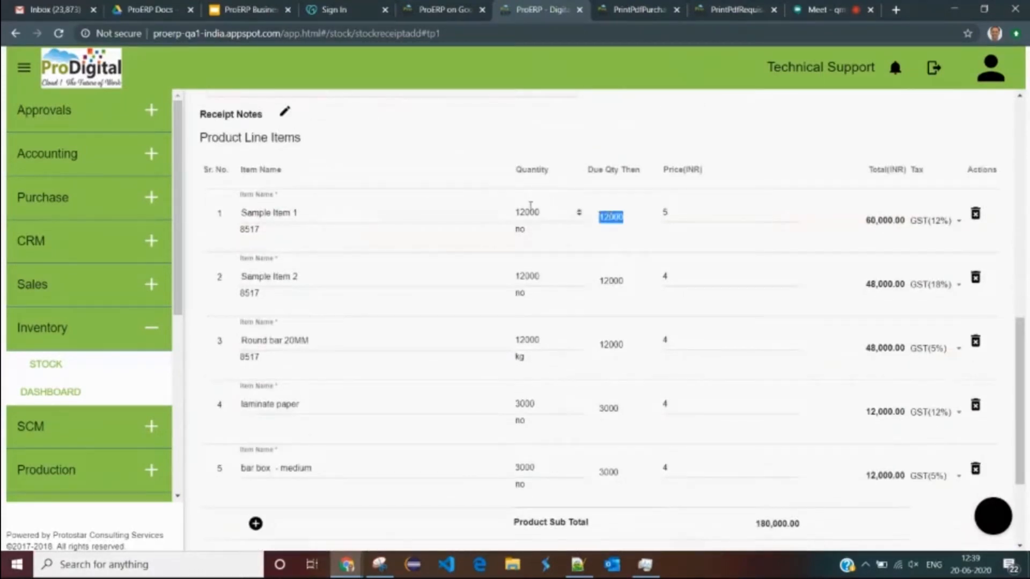
{"action": "scroll", "coordinate": [556, 432], "scroll_direction": "down", "scroll_amount": 1}
{"action": "scroll", "coordinate": [556, 432], "scroll_direction": "down", "scroll_amount": 1}
{"action": "left_click", "coordinate": [543, 407]}
{"action": "double_click", "coordinate": [539, 407]}
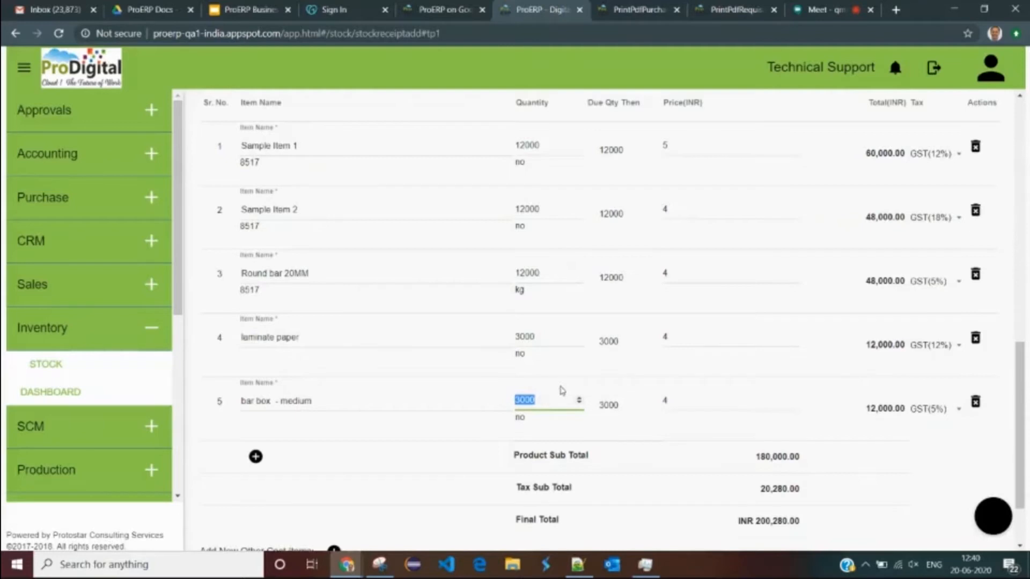
{"action": "left_click", "coordinate": [592, 369]}
{"action": "scroll", "coordinate": [592, 322], "scroll_direction": "up", "scroll_amount": 6}
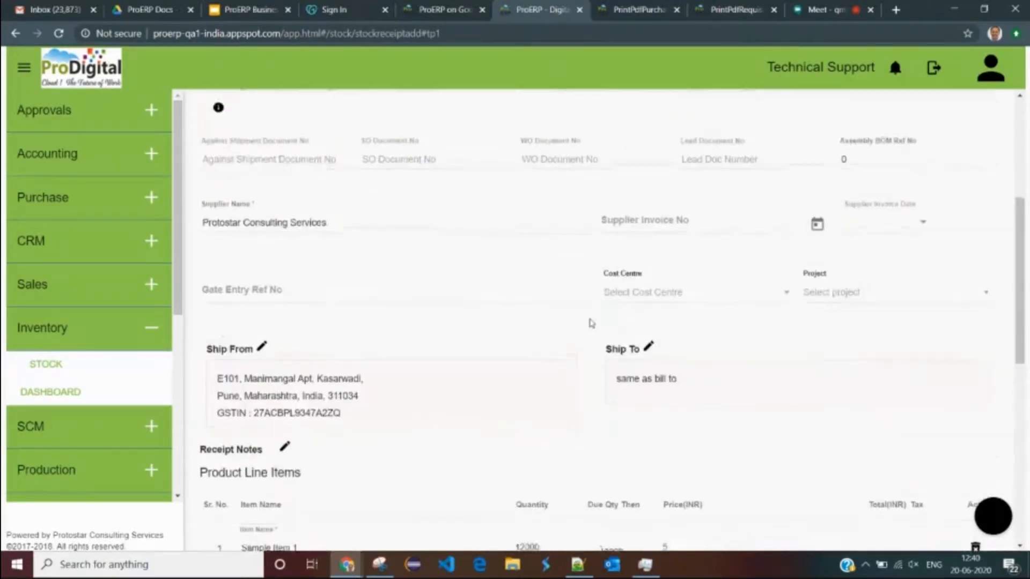
{"action": "scroll", "coordinate": [592, 322], "scroll_direction": "down", "scroll_amount": 6}
{"action": "double_click", "coordinate": [544, 399]}
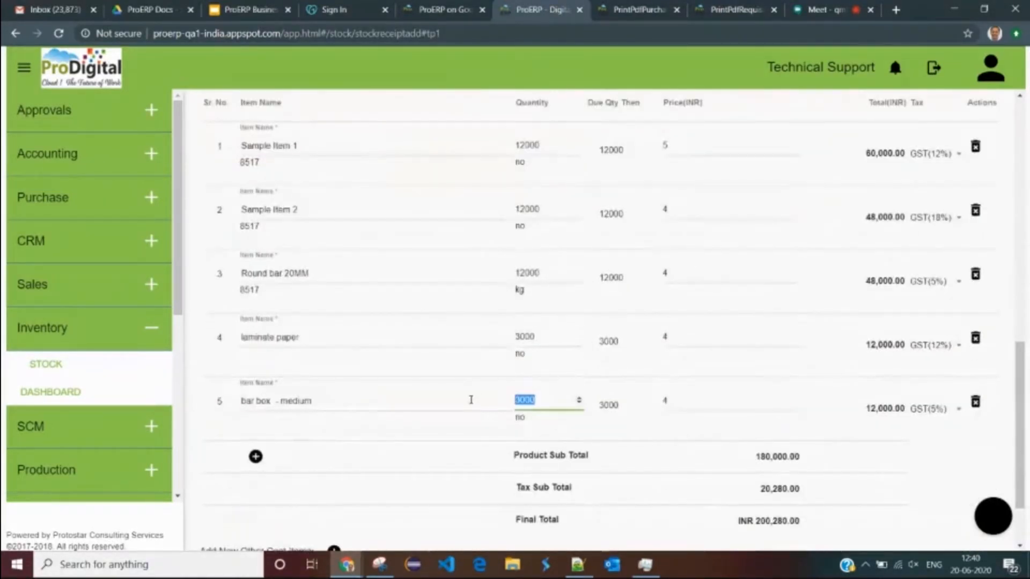
{"action": "double_click", "coordinate": [612, 405]}
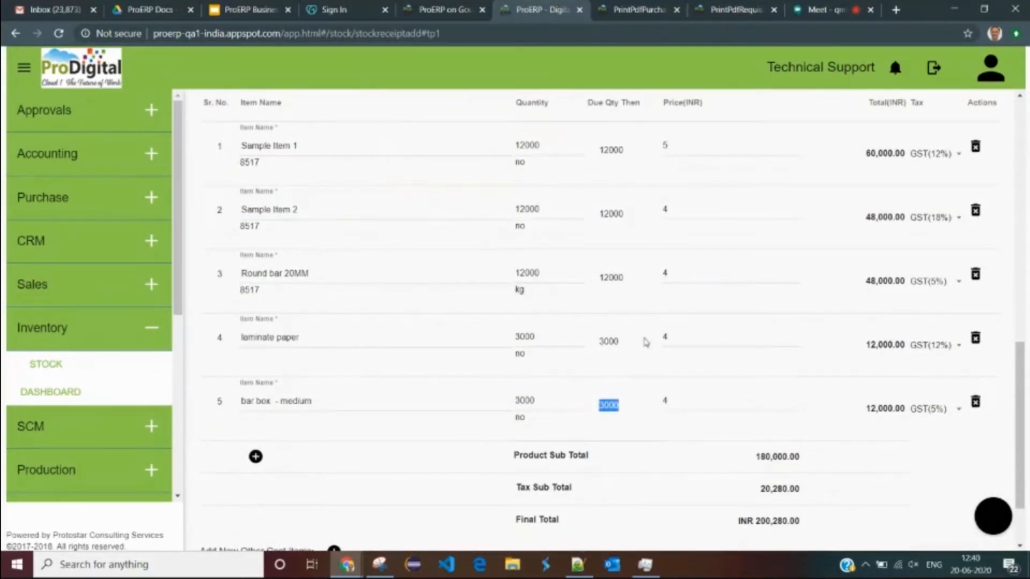
{"action": "scroll", "coordinate": [641, 343], "scroll_direction": "down", "scroll_amount": 2}
{"action": "left_click", "coordinate": [593, 355]}
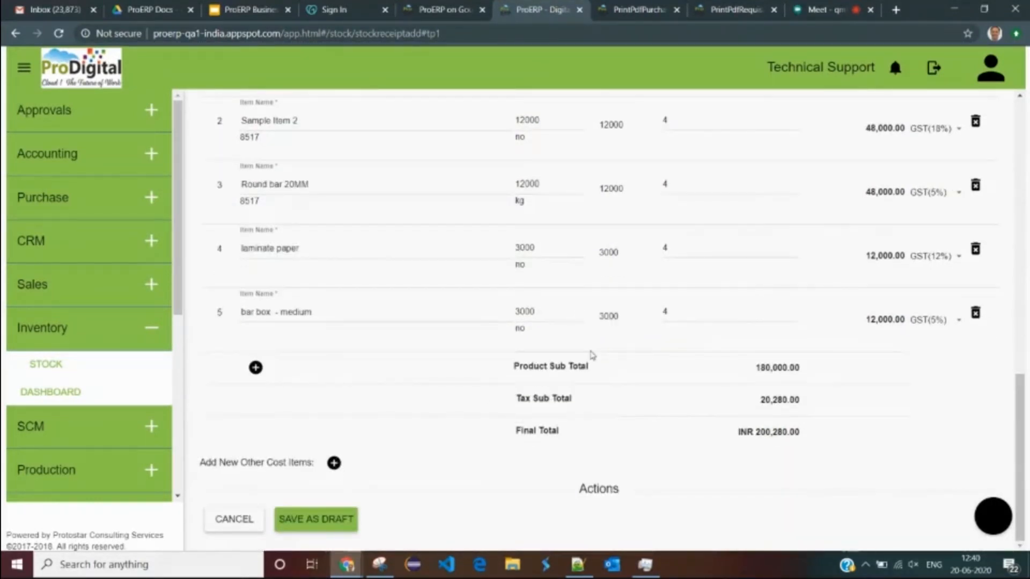
{"action": "scroll", "coordinate": [484, 376], "scroll_direction": "up", "scroll_amount": 10}
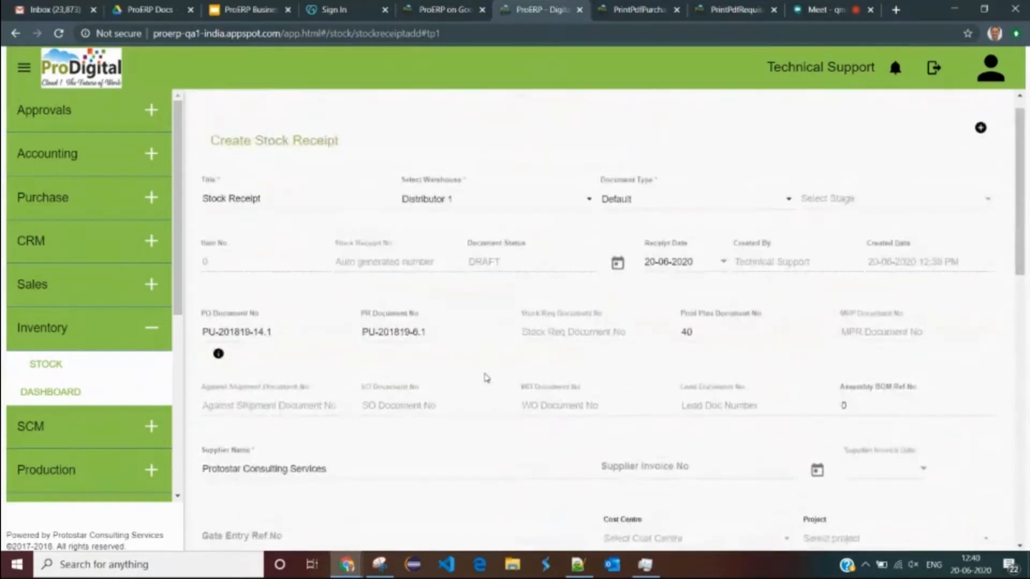
{"action": "scroll", "coordinate": [487, 375], "scroll_direction": "down", "scroll_amount": 10}
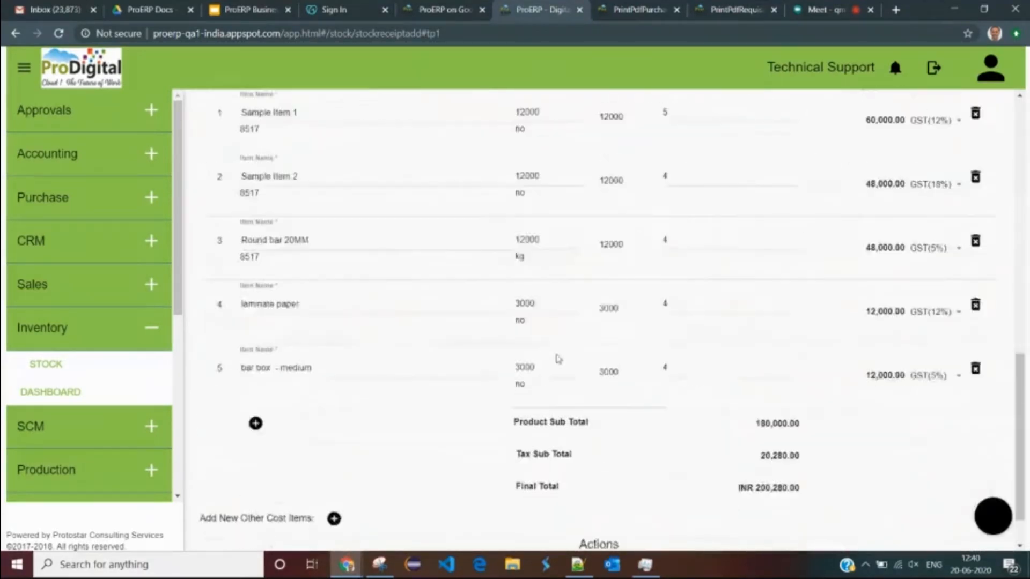
{"action": "scroll", "coordinate": [558, 359], "scroll_direction": "down", "scroll_amount": 2}
{"action": "scroll", "coordinate": [414, 402], "scroll_direction": "up", "scroll_amount": 11}
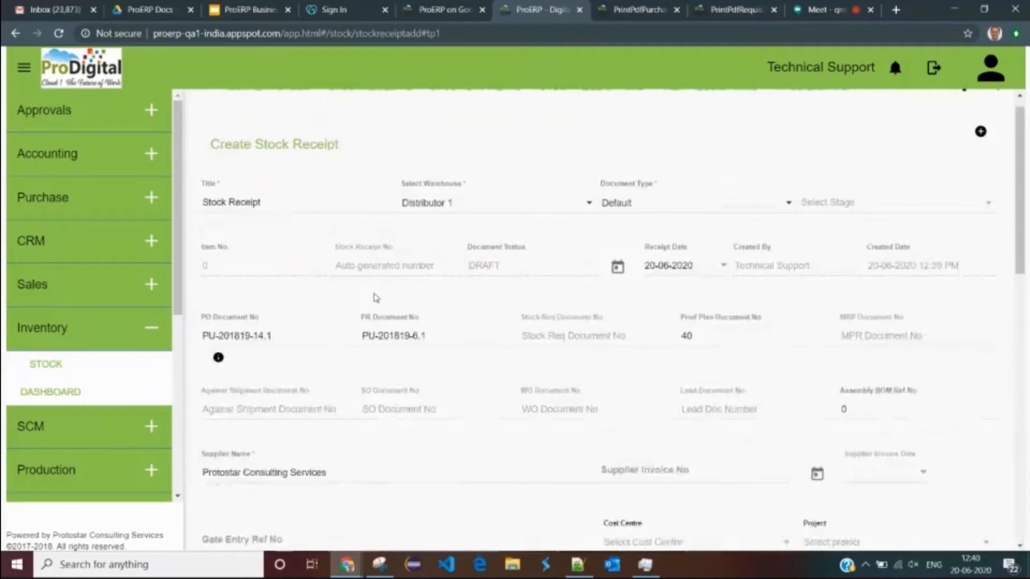
- Set the receipt's warehouse to Kathmandu - Warehouse
{"action": "left_click", "coordinate": [460, 224]}
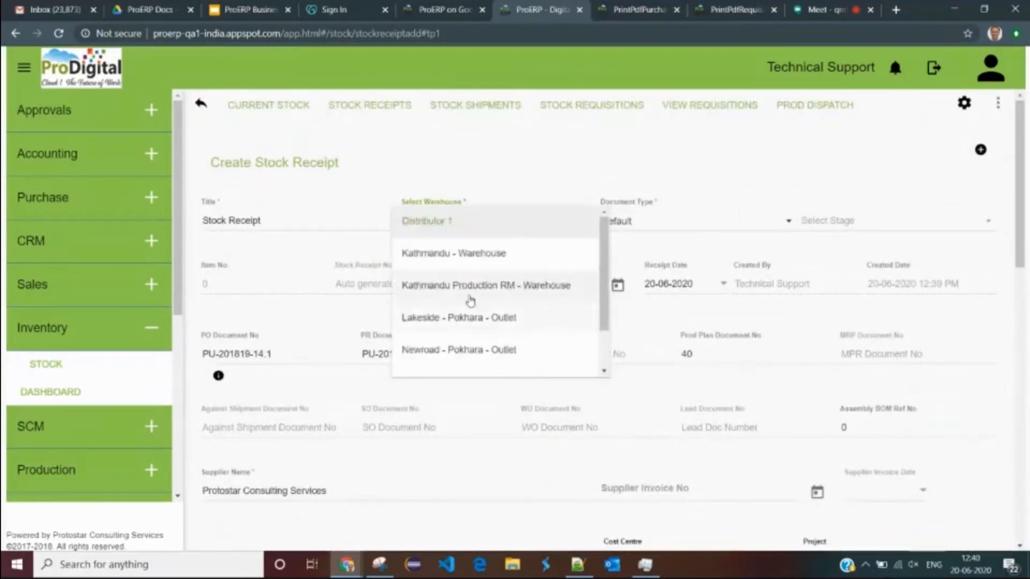
{"action": "left_click", "coordinate": [464, 257]}
{"action": "scroll", "coordinate": [464, 322], "scroll_direction": "down", "scroll_amount": 10}
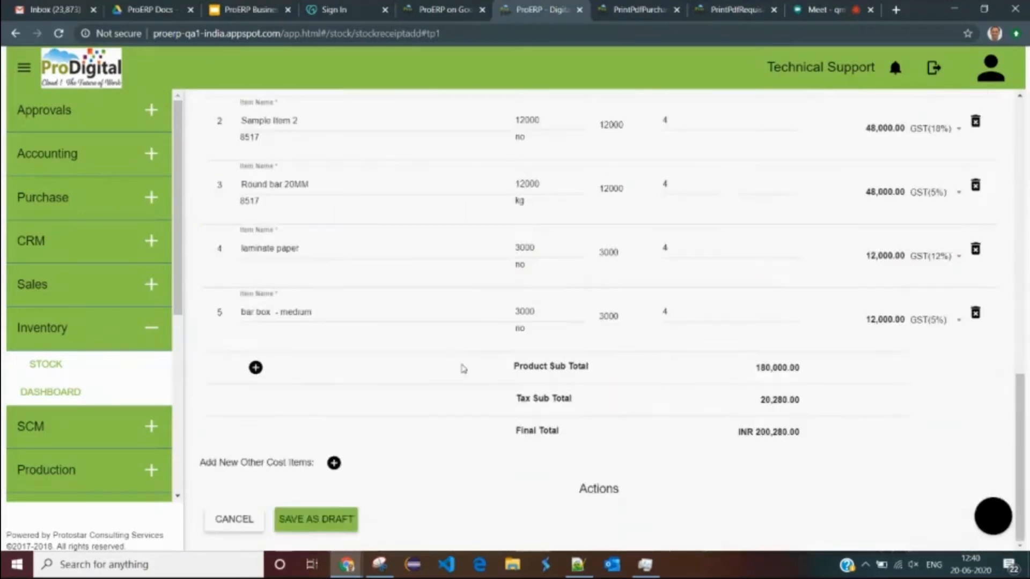
- Save the receipt as draft ST-201819-15.1 and review the Edit Stock Receipt page
{"action": "left_click", "coordinate": [317, 519]}
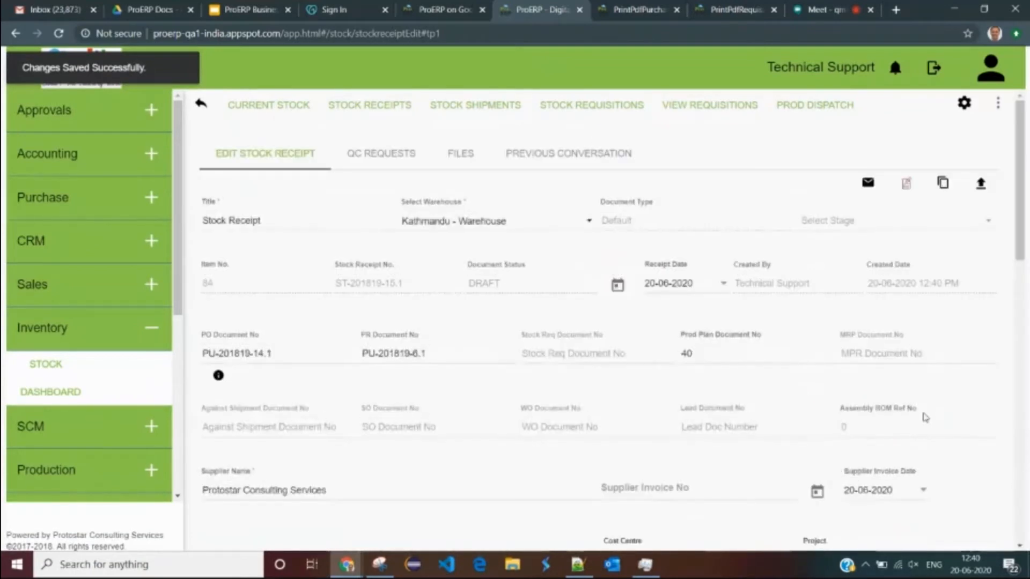
{"action": "scroll", "coordinate": [729, 452], "scroll_direction": "down", "scroll_amount": 15}
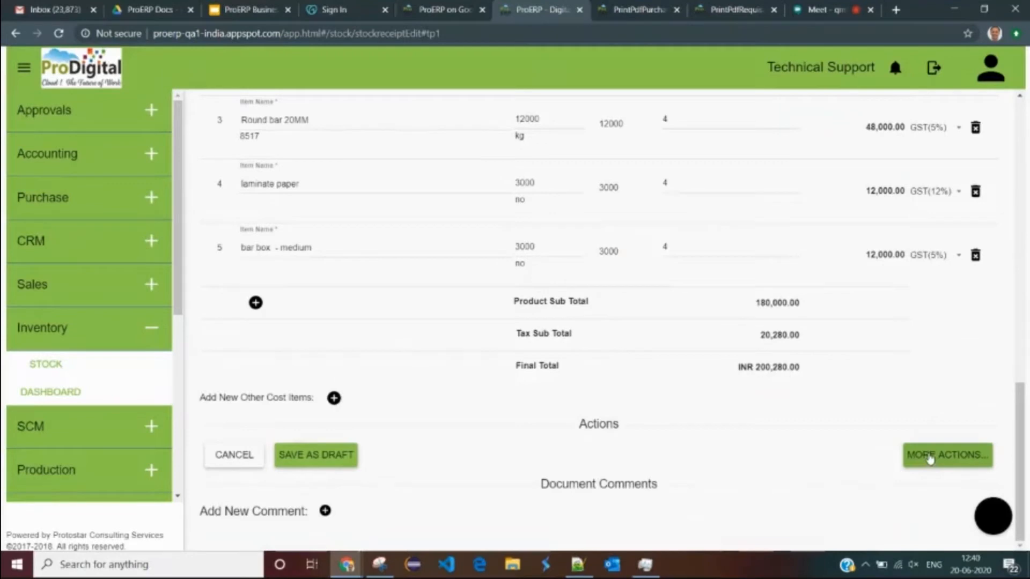
{"action": "scroll", "coordinate": [606, 322], "scroll_direction": "up", "scroll_amount": 12}
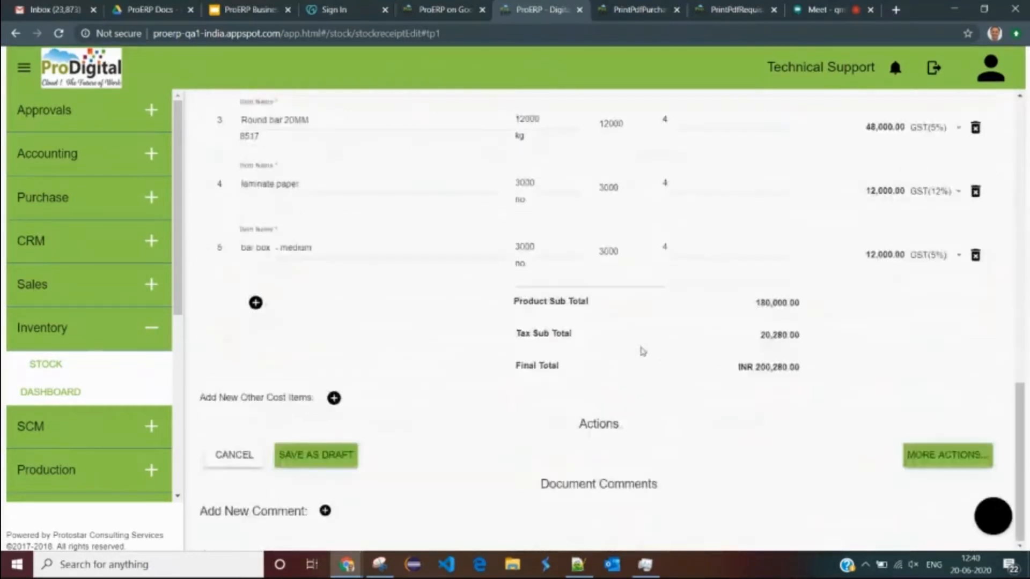
{"action": "scroll", "coordinate": [642, 352], "scroll_direction": "up", "scroll_amount": 15}
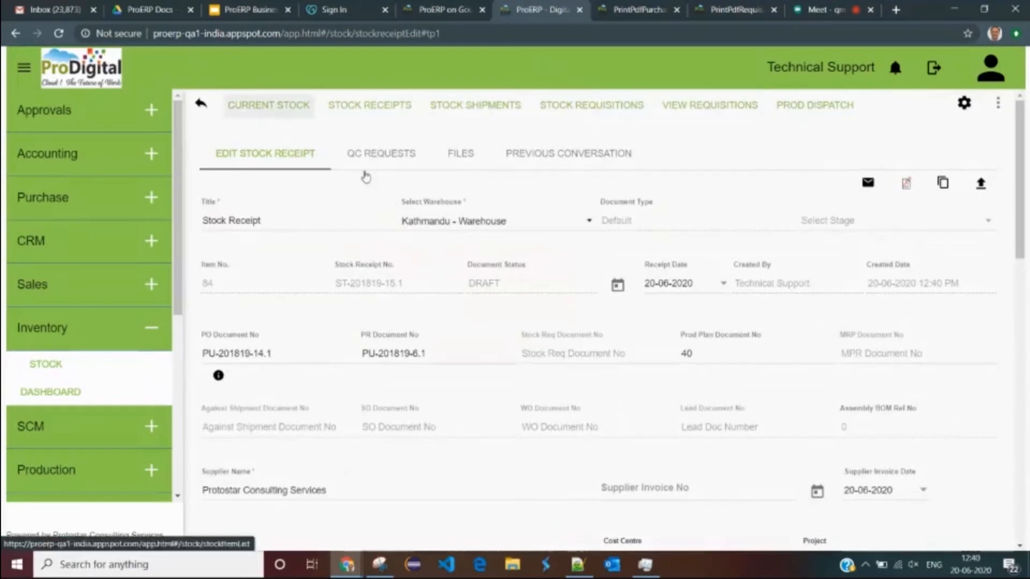
- Search Kathmandu - Warehouse current stock for 'Item 1' (510.50), then show all stock receipts
{"action": "left_click", "coordinate": [274, 109]}
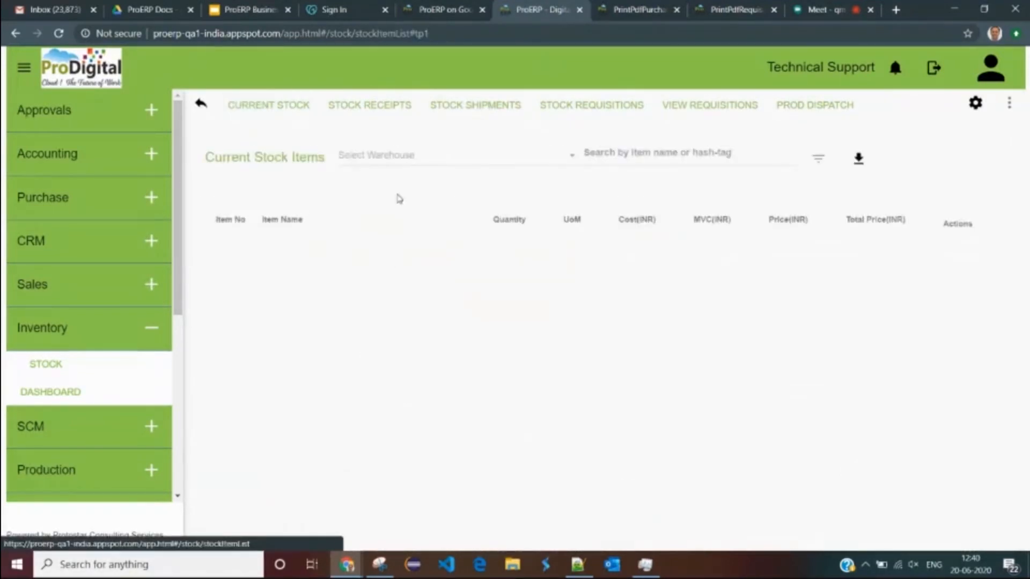
{"action": "left_click", "coordinate": [402, 164]}
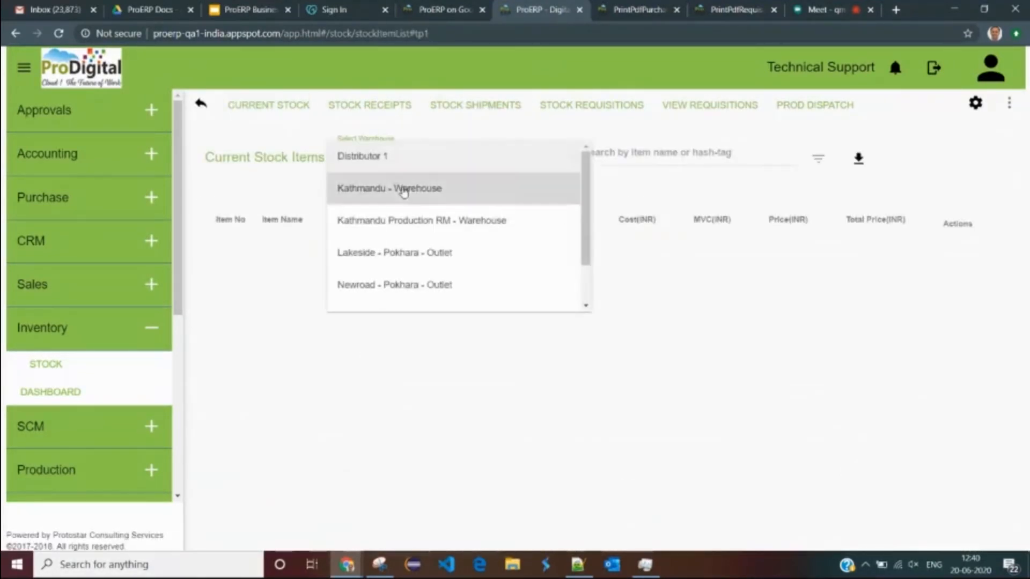
{"action": "left_click", "coordinate": [403, 185]}
{"action": "left_click", "coordinate": [627, 157]}
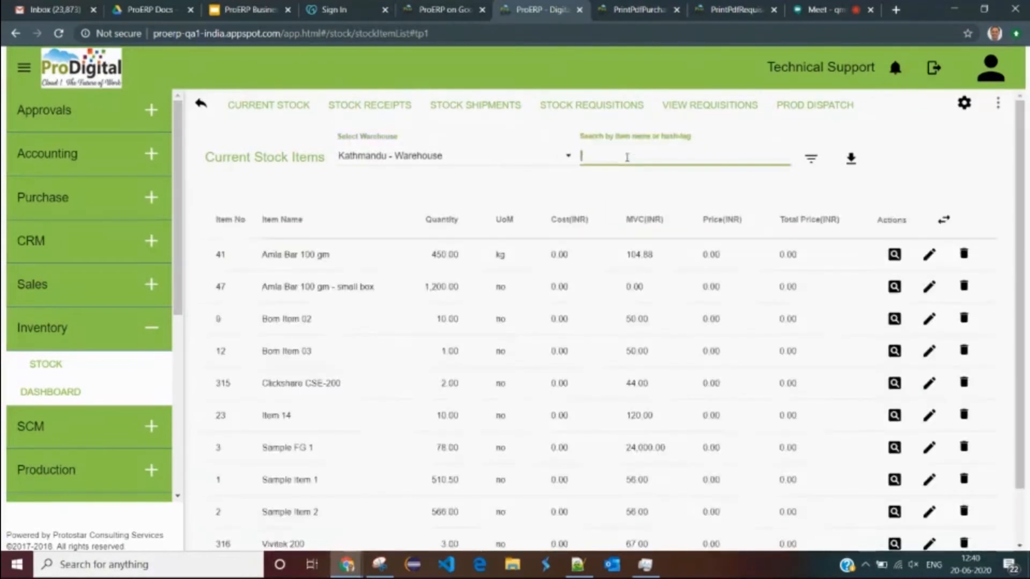
{"action": "type", "text": "Item 1"}
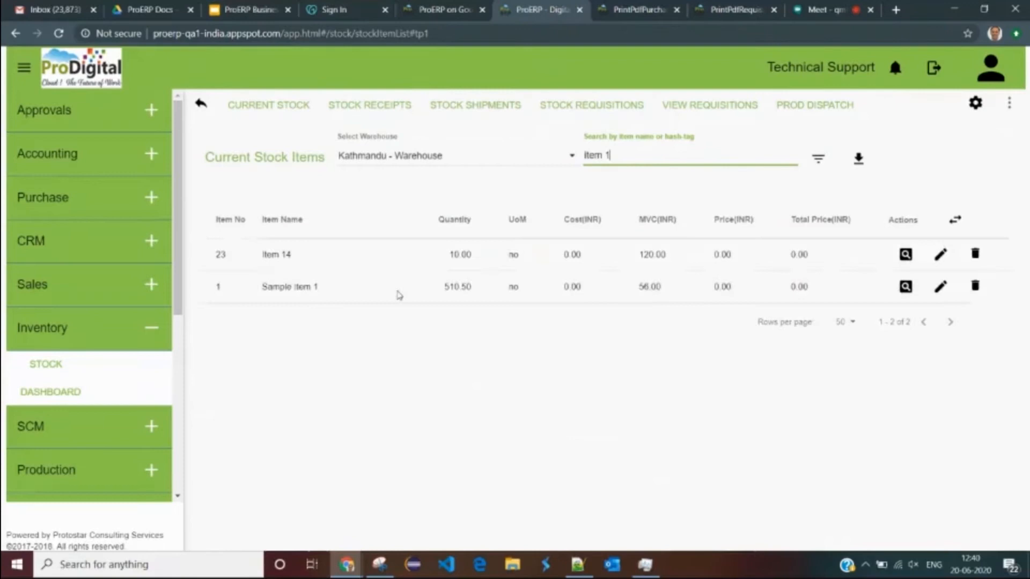
{"action": "left_click_drag", "start_coordinate": [266, 287], "coordinate": [479, 288]}
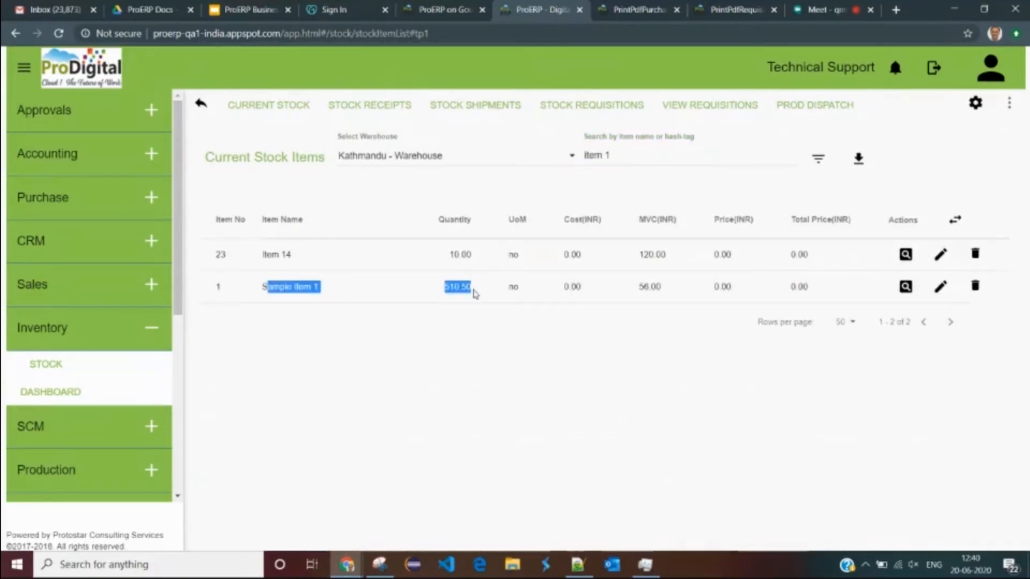
{"action": "double_click", "coordinate": [474, 288]}
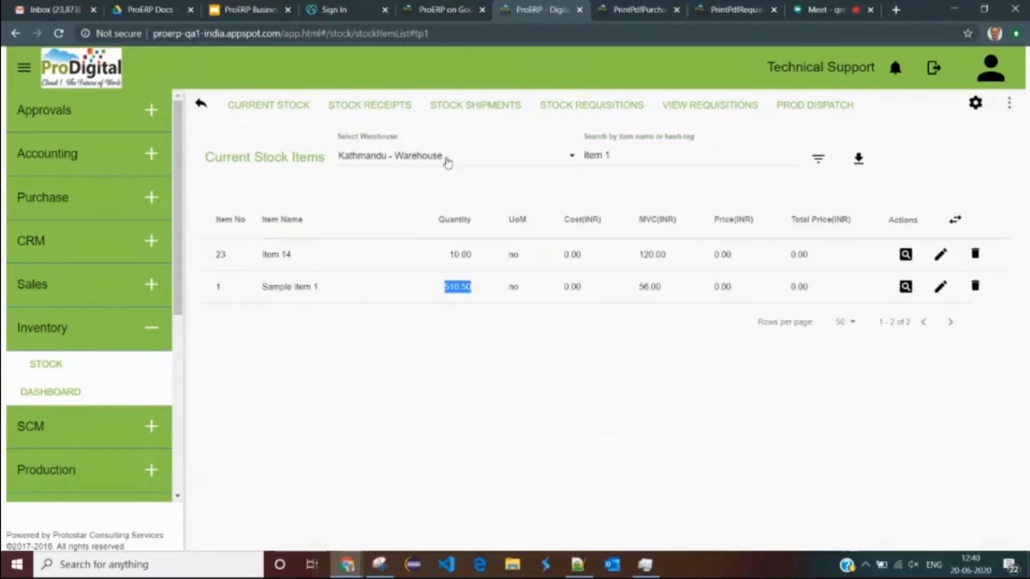
{"action": "left_click", "coordinate": [375, 105]}
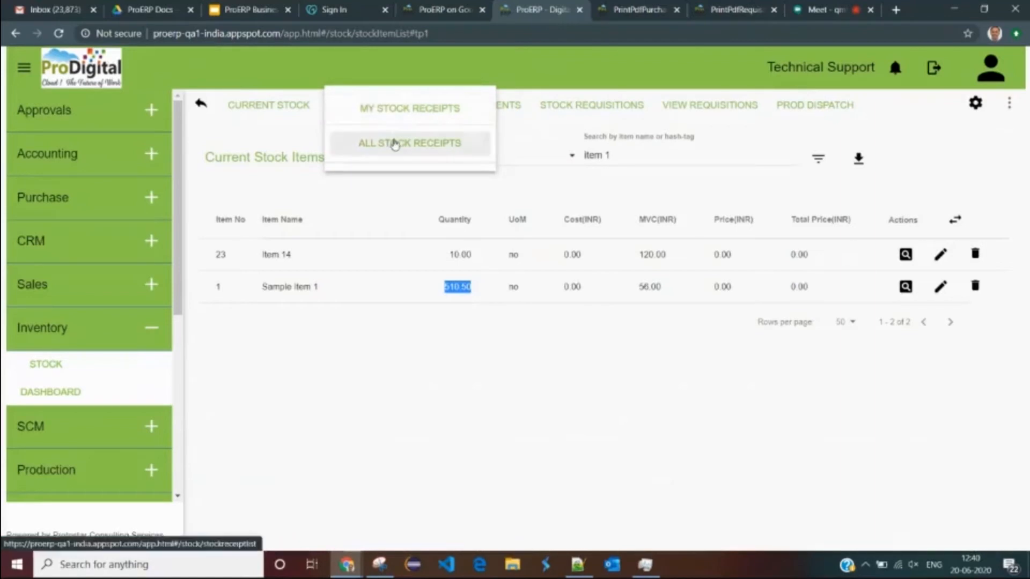
{"action": "left_click", "coordinate": [395, 144]}
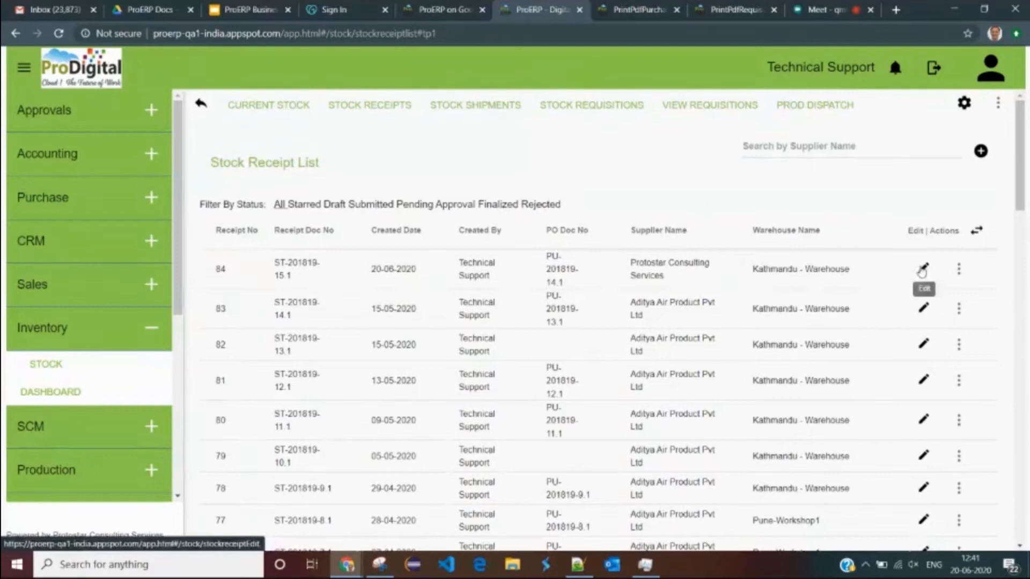
- Open receipt 84 and finalize it, confirming its FINALIZED status
{"action": "left_click", "coordinate": [922, 270]}
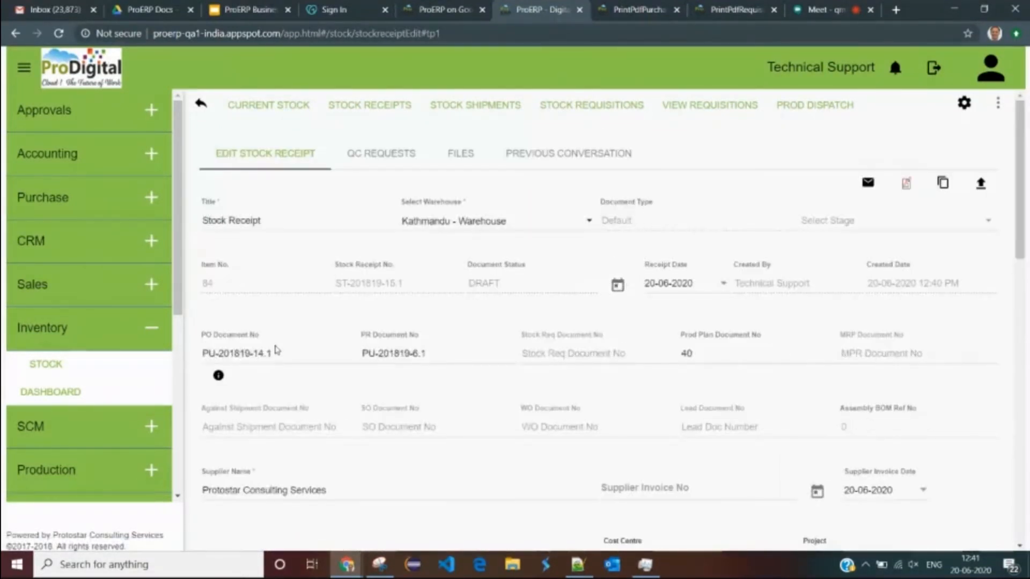
{"action": "scroll", "coordinate": [559, 442], "scroll_direction": "down", "scroll_amount": 10}
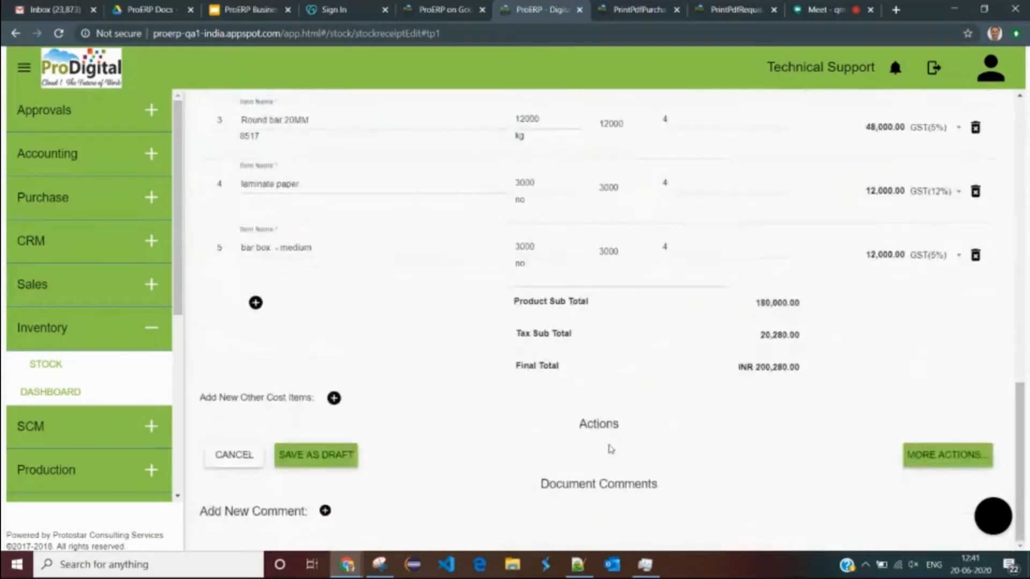
{"action": "scroll", "coordinate": [609, 449], "scroll_direction": "up", "scroll_amount": 10}
{"action": "scroll", "coordinate": [859, 430], "scroll_direction": "down", "scroll_amount": 10}
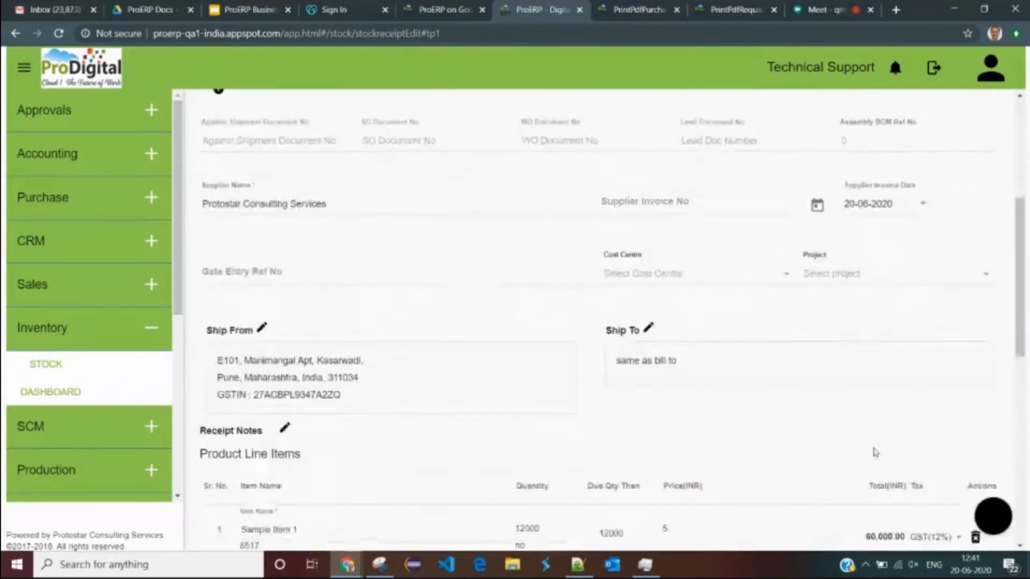
{"action": "left_click", "coordinate": [942, 470]}
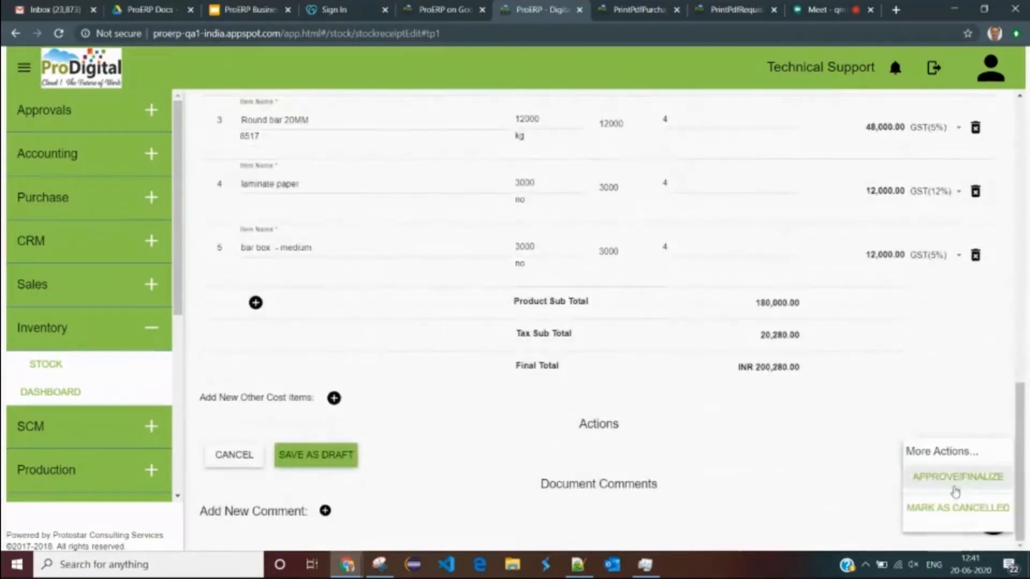
{"action": "left_click", "coordinate": [953, 479]}
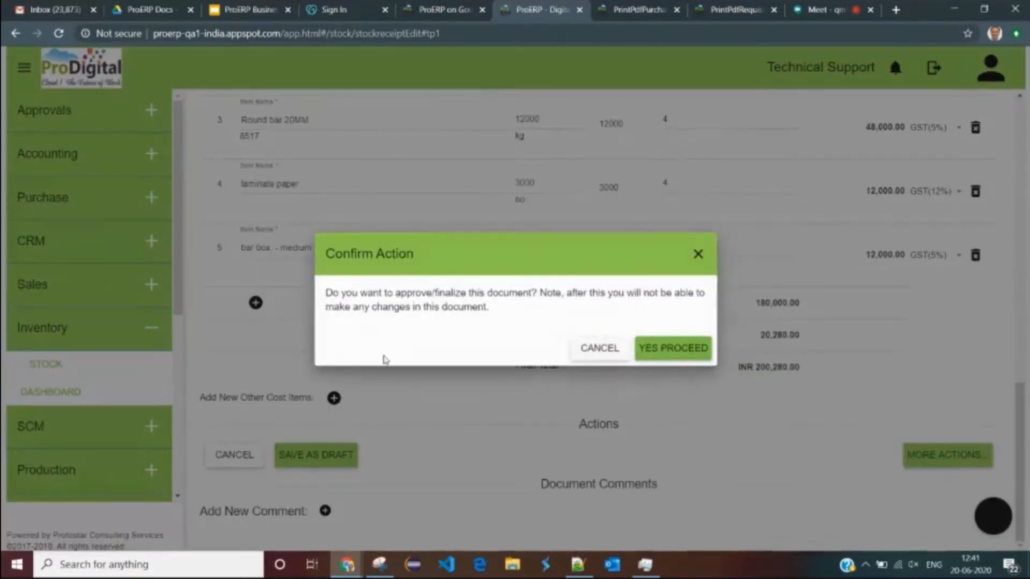
{"action": "left_click", "coordinate": [666, 349]}
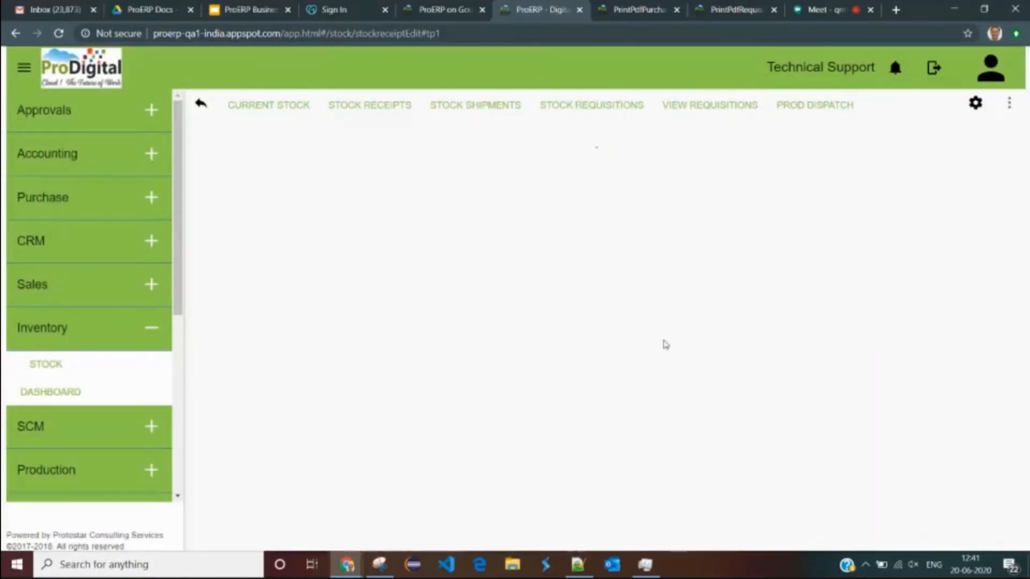
{"action": "double_click", "coordinate": [498, 285]}
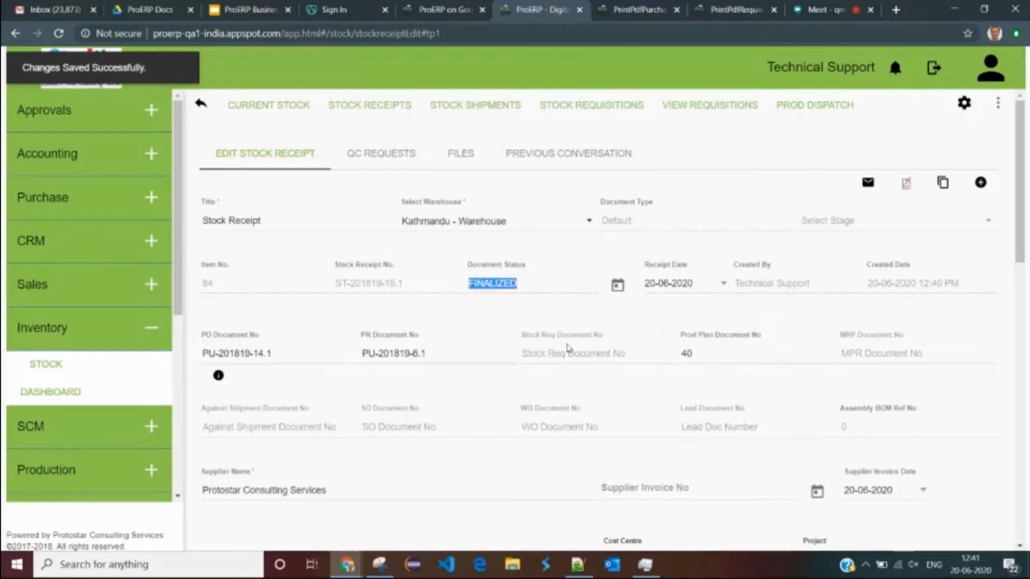
- Review the line items, including row 1's quantity of 12000, and the INR 200,280.00 total
{"action": "scroll", "coordinate": [547, 369], "scroll_direction": "down", "scroll_amount": 10}
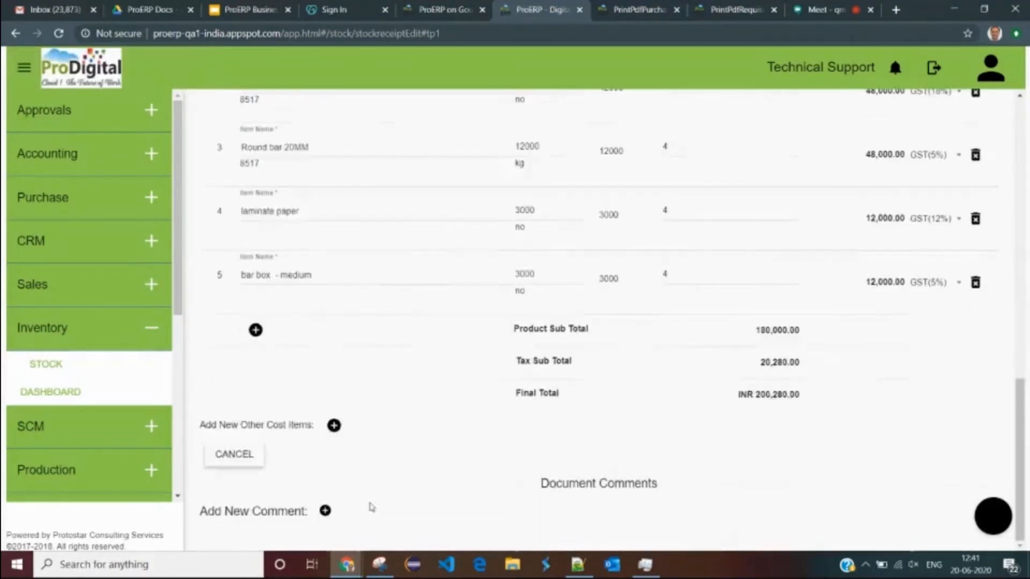
{"action": "scroll", "coordinate": [468, 410], "scroll_direction": "up", "scroll_amount": 10}
{"action": "scroll", "coordinate": [479, 241], "scroll_direction": "down", "scroll_amount": 10}
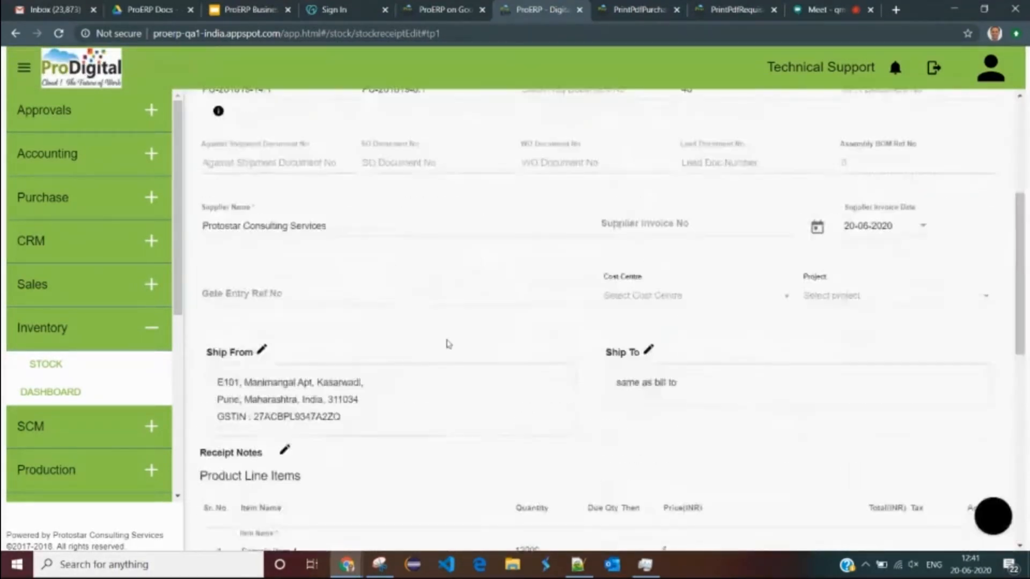
{"action": "left_click_drag", "start_coordinate": [545, 350], "coordinate": [504, 351]}
{"action": "left_click", "coordinate": [544, 374]}
{"action": "scroll", "coordinate": [421, 288], "scroll_direction": "up", "scroll_amount": 10}
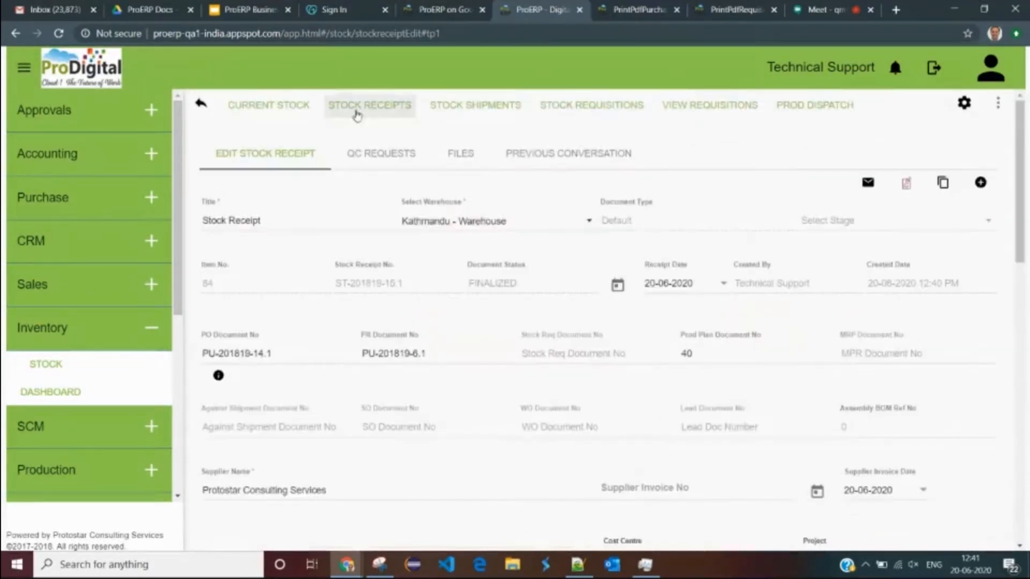
- Filter Kathmandu - Warehouse current stock by 'Item' to show Sample Item 1 at 12,510.50
{"action": "left_click", "coordinate": [278, 112]}
{"action": "left_click", "coordinate": [403, 164]}
{"action": "left_click", "coordinate": [401, 188]}
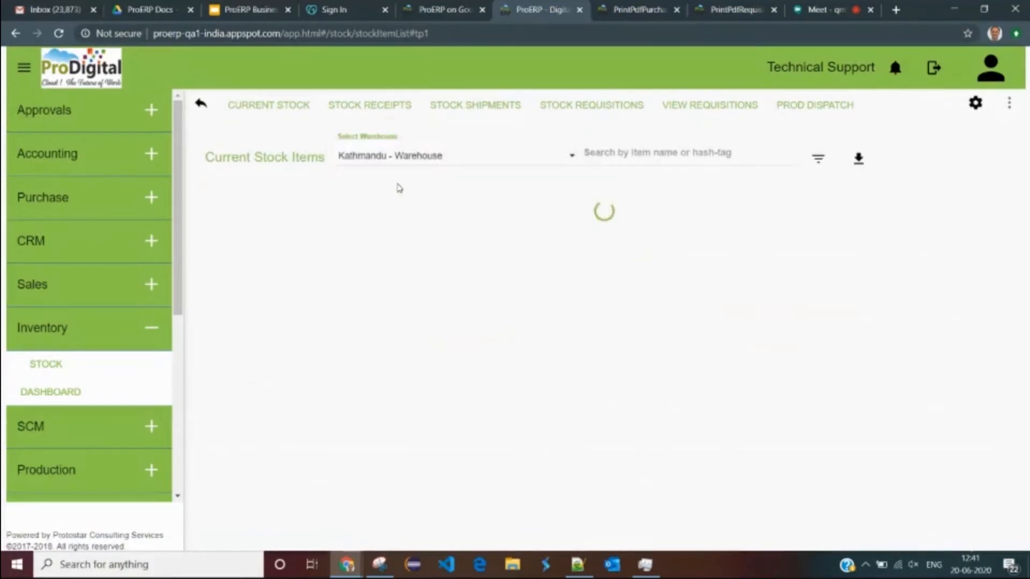
{"action": "left_click", "coordinate": [611, 151]}
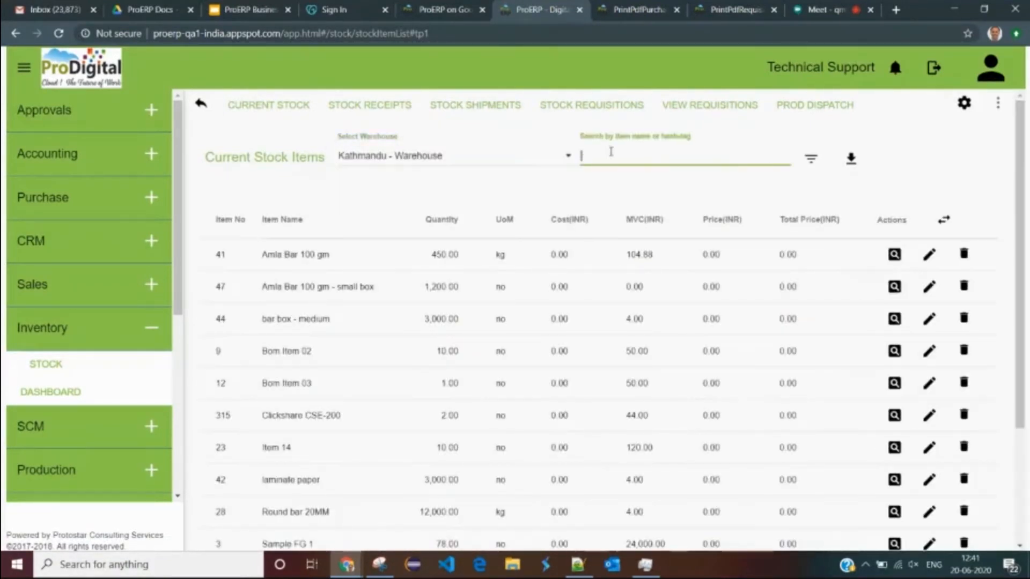
{"action": "type", "text": "Item 1"}
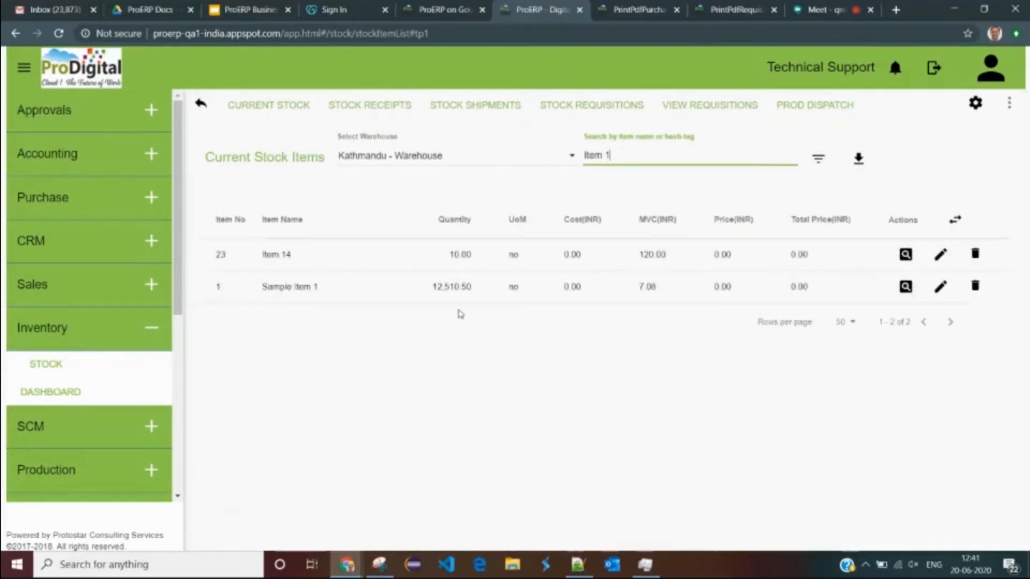
{"action": "left_click_drag", "start_coordinate": [444, 287], "coordinate": [471, 288]}
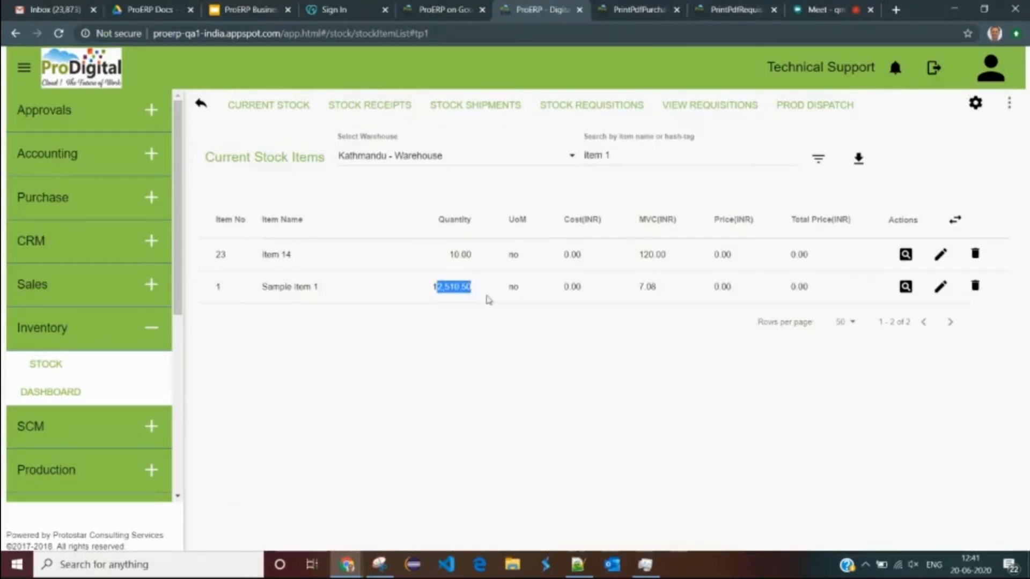
{"action": "left_click", "coordinate": [906, 287]}
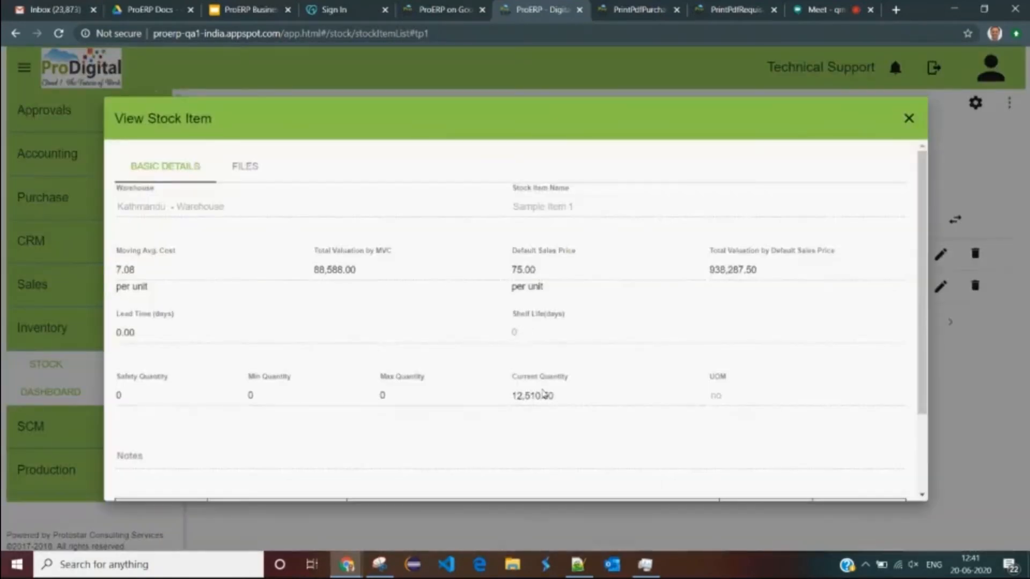
{"action": "left_click_drag", "start_coordinate": [564, 401], "coordinate": [513, 396]}
{"action": "scroll", "coordinate": [513, 396], "scroll_direction": "down", "scroll_amount": 2}
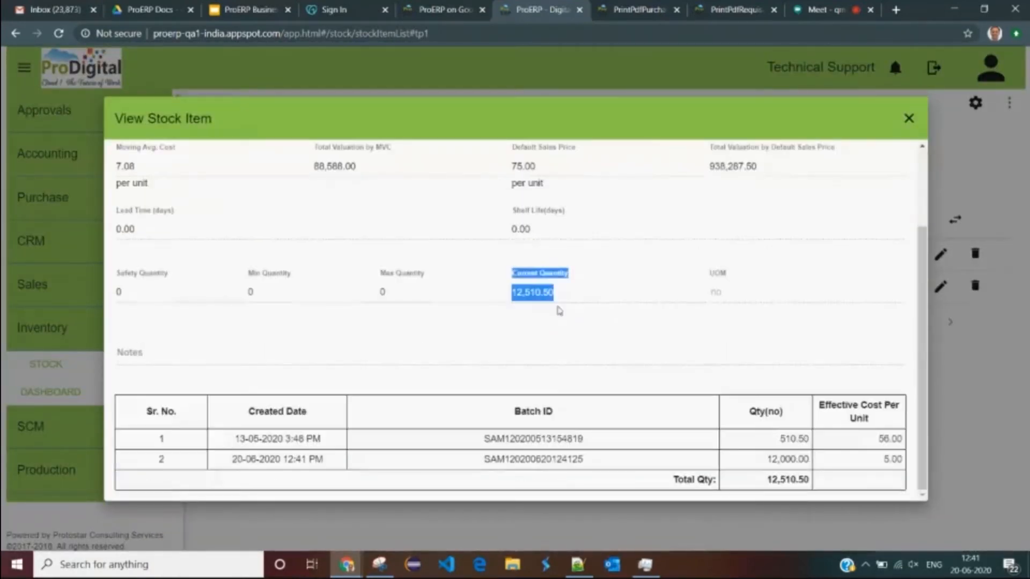
{"action": "left_click_drag", "start_coordinate": [239, 439], "coordinate": [272, 439]}
{"action": "left_click", "coordinate": [246, 444]}
{"action": "double_click", "coordinate": [273, 439]}
{"action": "left_click_drag", "start_coordinate": [778, 439], "coordinate": [809, 439]}
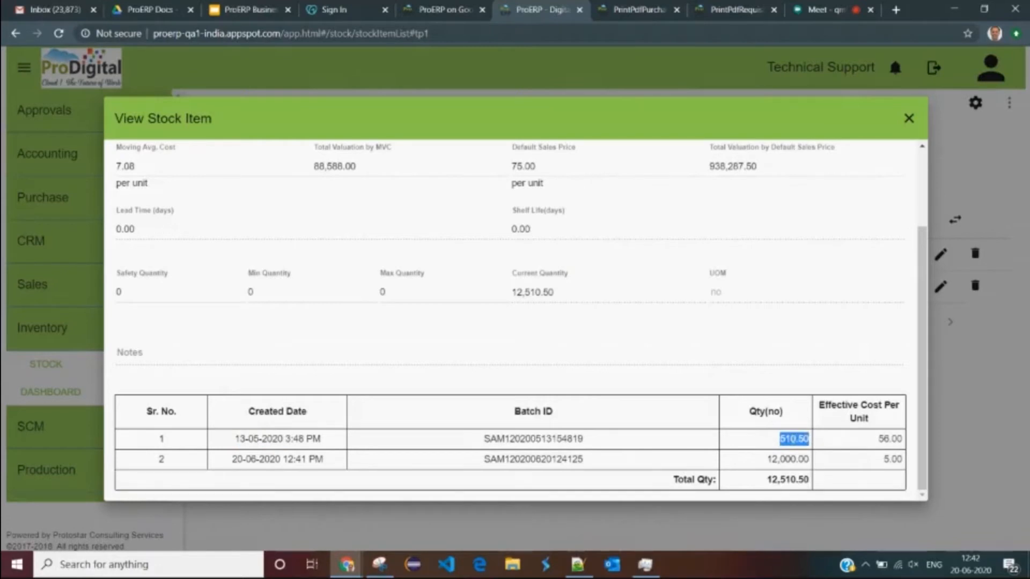
{"action": "left_click_drag", "start_coordinate": [232, 459], "coordinate": [261, 460]}
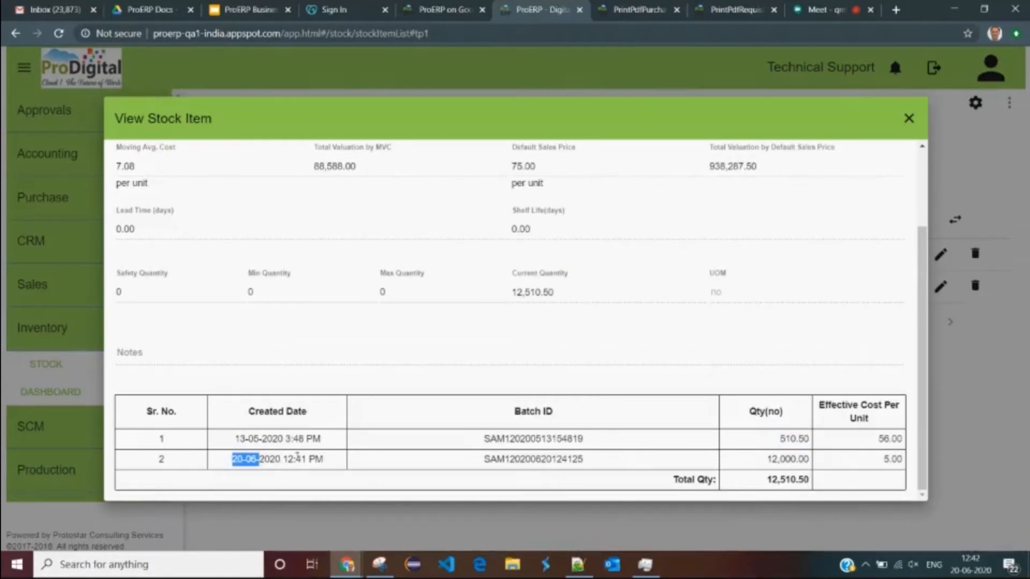
{"action": "mouse_move", "coordinate": [971, 566]}
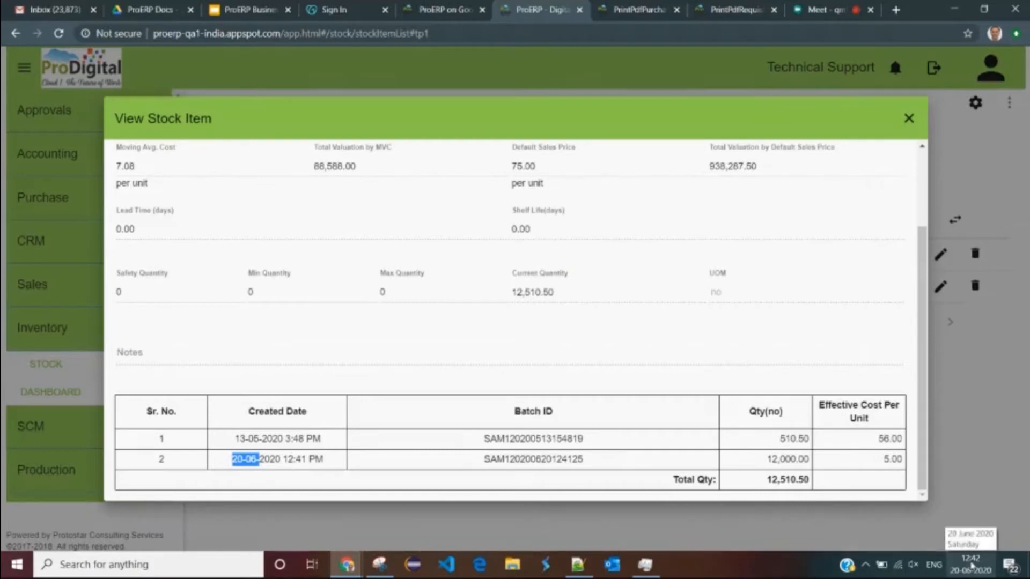
{"action": "left_click_drag", "start_coordinate": [288, 459], "coordinate": [333, 462]}
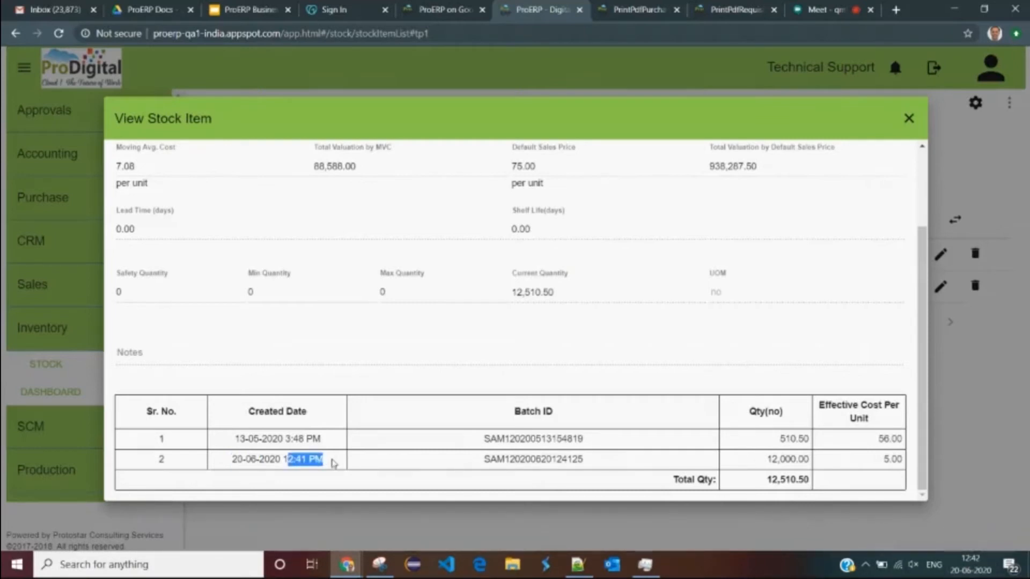
{"action": "left_click_drag", "start_coordinate": [766, 459], "coordinate": [815, 463]}
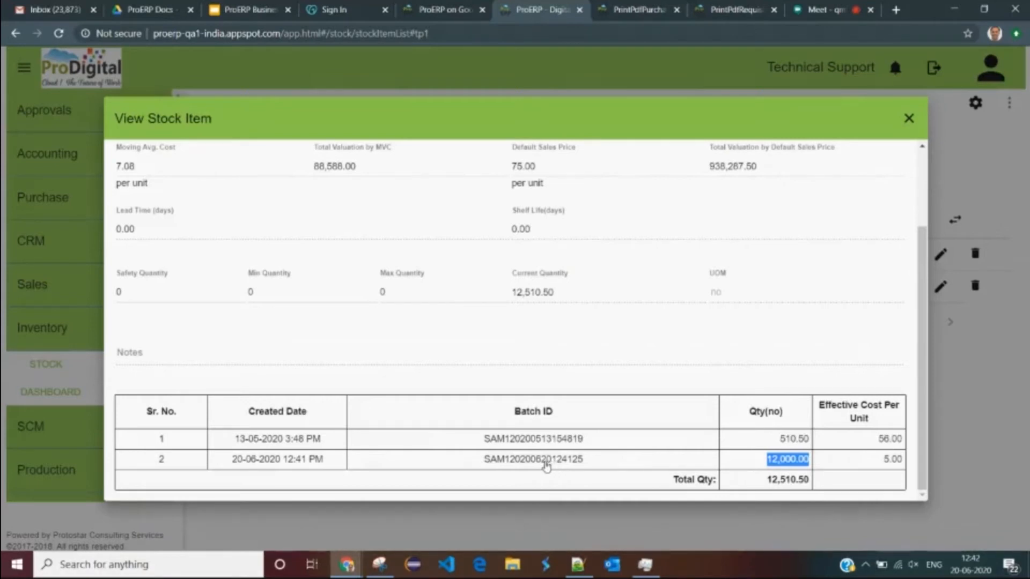
{"action": "left_click_drag", "start_coordinate": [767, 480], "coordinate": [808, 480]}
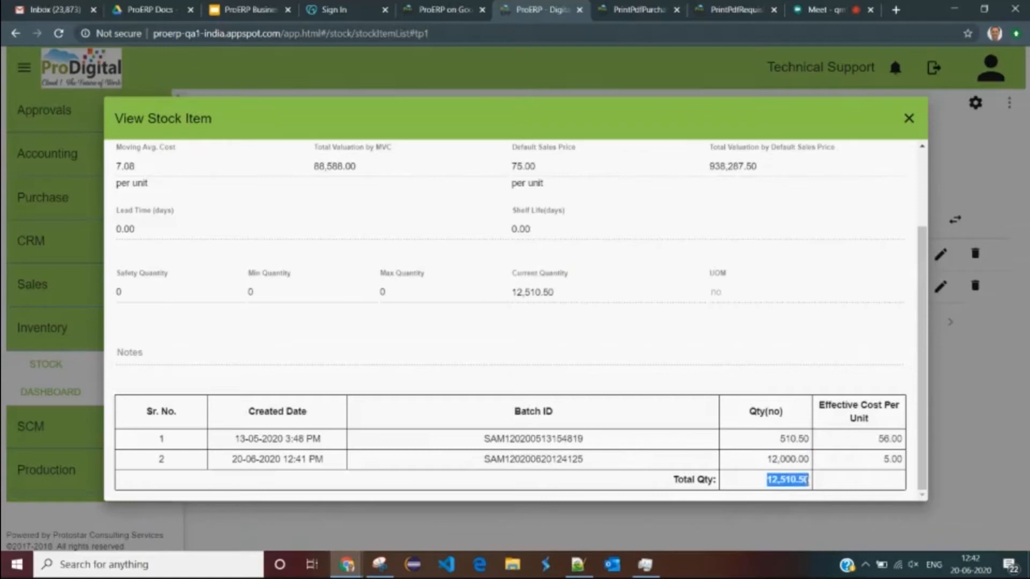
{"action": "left_click_drag", "start_coordinate": [883, 459], "coordinate": [897, 441]}
{"action": "left_click", "coordinate": [899, 455]}
{"action": "left_click", "coordinate": [884, 456]}
{"action": "scroll", "coordinate": [341, 347], "scroll_direction": "up", "scroll_amount": 2}
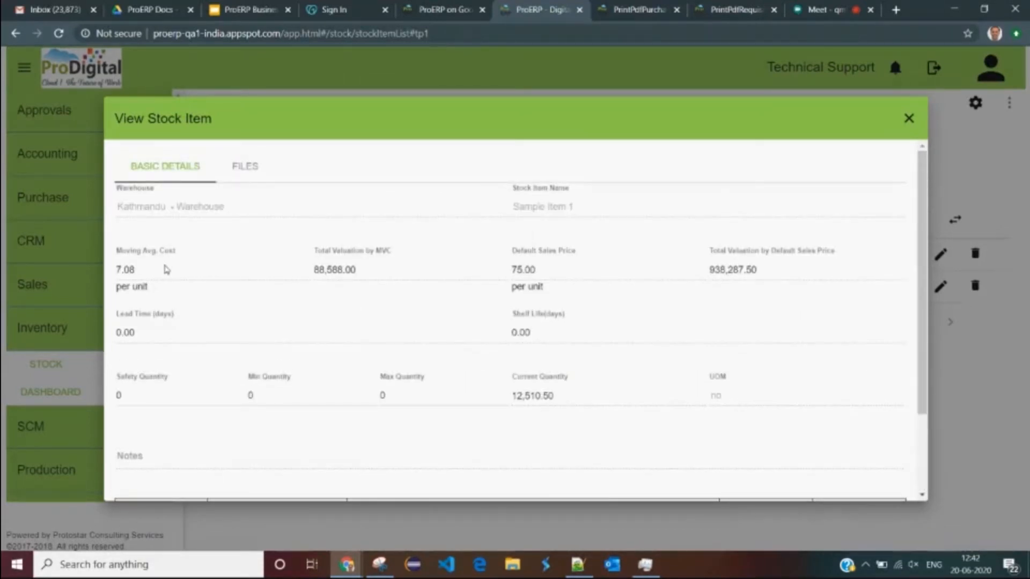
{"action": "scroll", "coordinate": [167, 270], "scroll_direction": "down", "scroll_amount": 2}
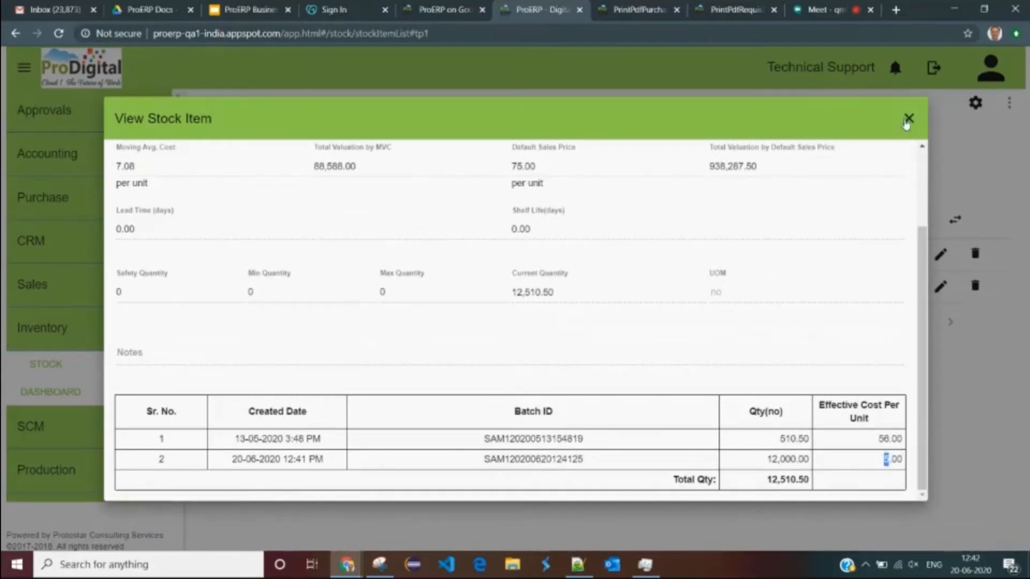
{"action": "left_click", "coordinate": [908, 120]}
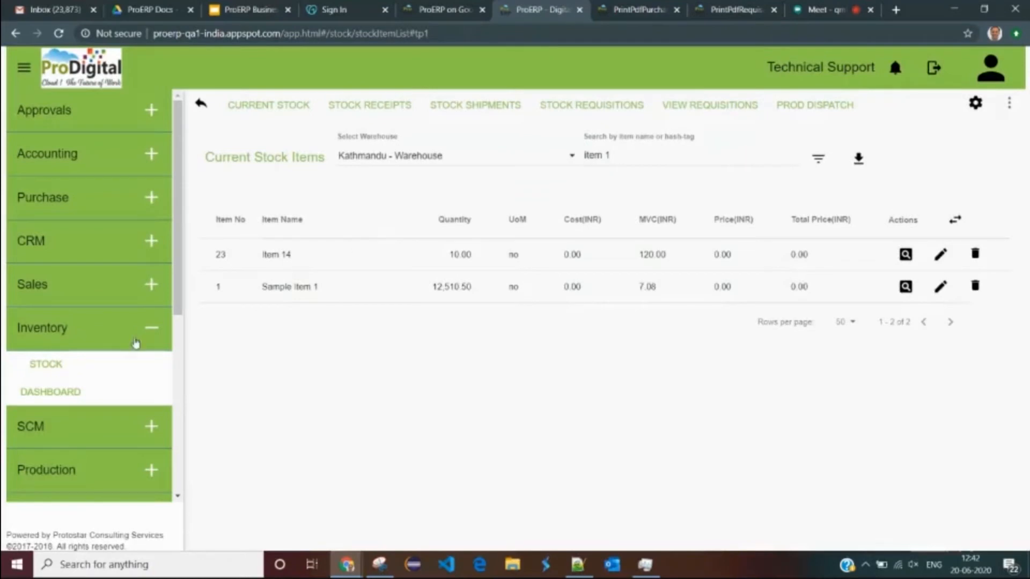
- Open the Purchase page and list all purchase requisitions, noting the first is Closed
{"action": "left_click", "coordinate": [43, 197]}
{"action": "left_click", "coordinate": [47, 233]}
{"action": "left_click", "coordinate": [253, 121]}
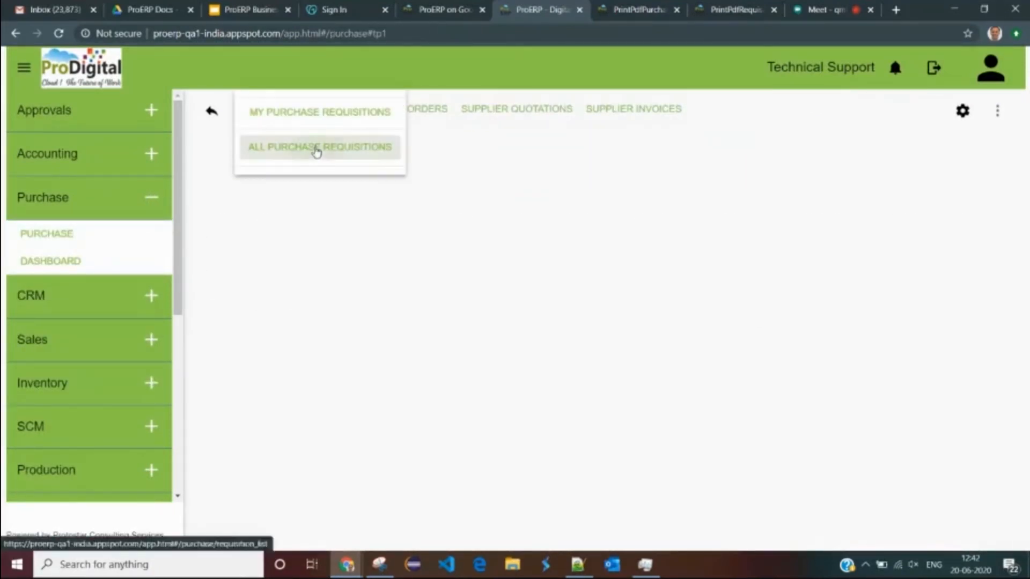
{"action": "left_click", "coordinate": [317, 152]}
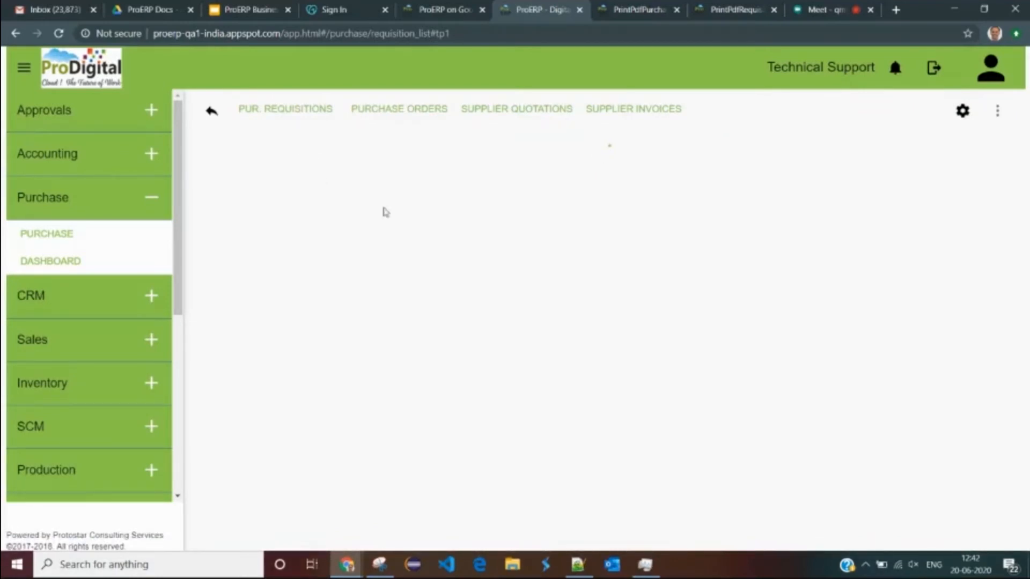
{"action": "left_click_drag", "start_coordinate": [734, 276], "coordinate": [762, 277]}
- List all purchase orders, checking the Closed first order and Finalized PU-201819-10.1
{"action": "left_click", "coordinate": [409, 111]}
{"action": "left_click", "coordinate": [435, 146]}
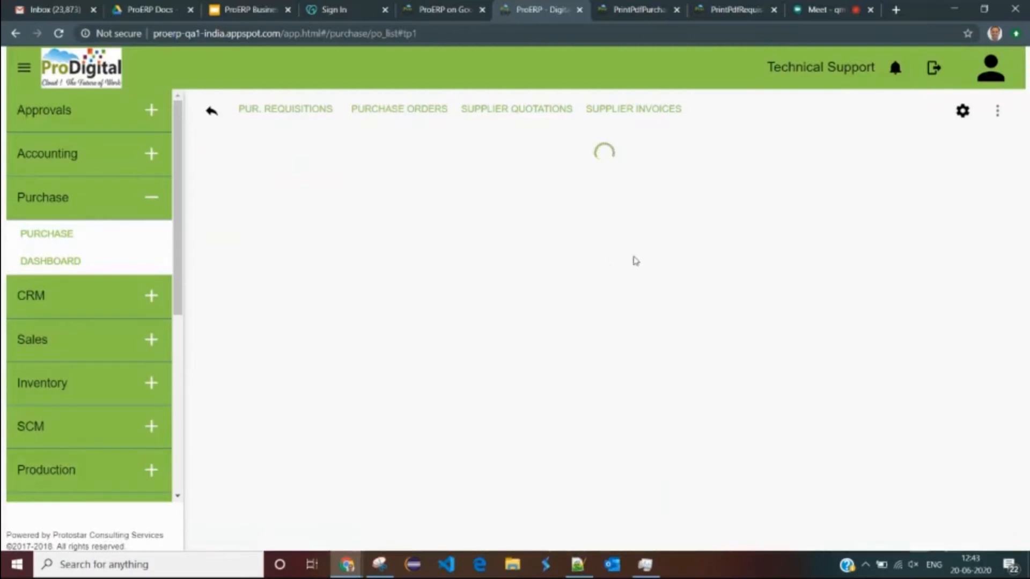
{"action": "left_click_drag", "start_coordinate": [596, 275], "coordinate": [639, 277]}
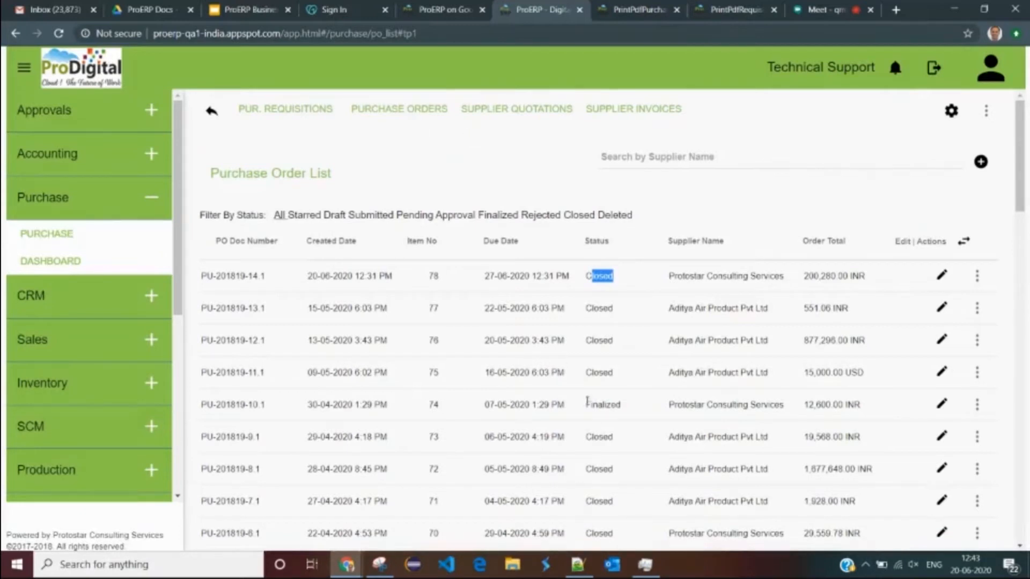
{"action": "left_click_drag", "start_coordinate": [587, 402], "coordinate": [632, 405]}
{"action": "left_click", "coordinate": [607, 414]}
{"action": "double_click", "coordinate": [607, 414]}
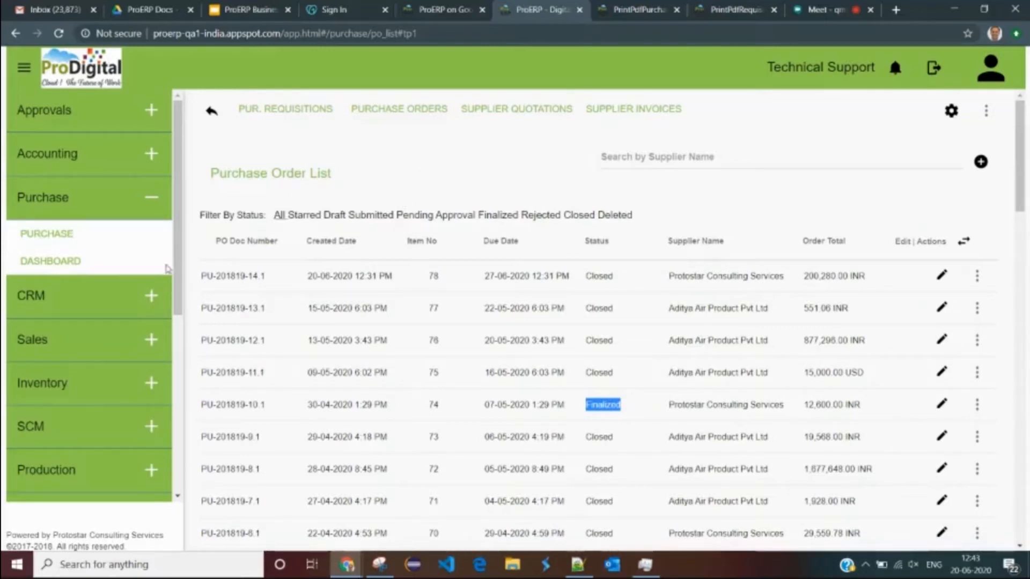
- Visit the Sales page, return to Purchase, and bring up the supplier invoice options
{"action": "left_click", "coordinate": [65, 346]}
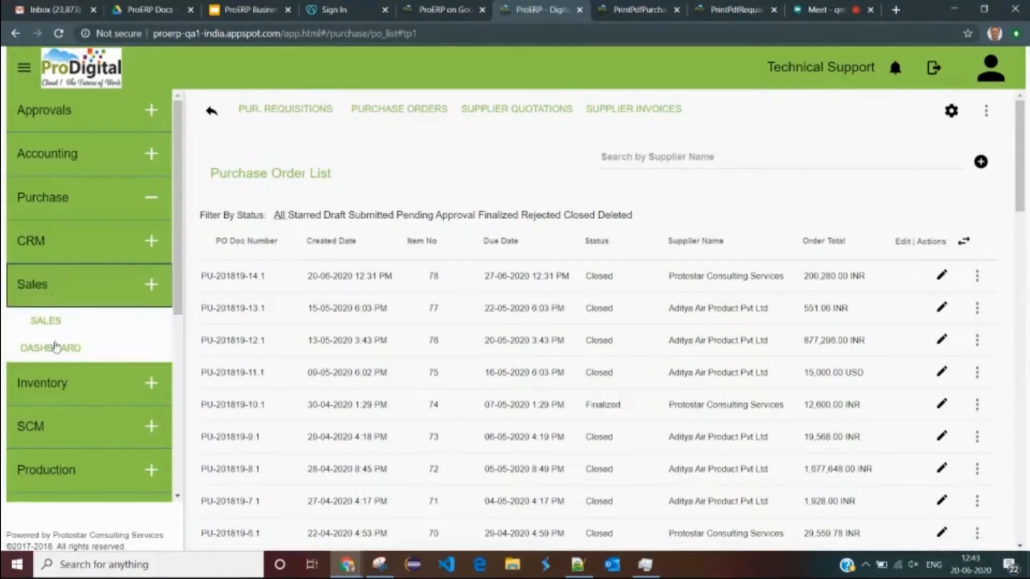
{"action": "left_click", "coordinate": [55, 325]}
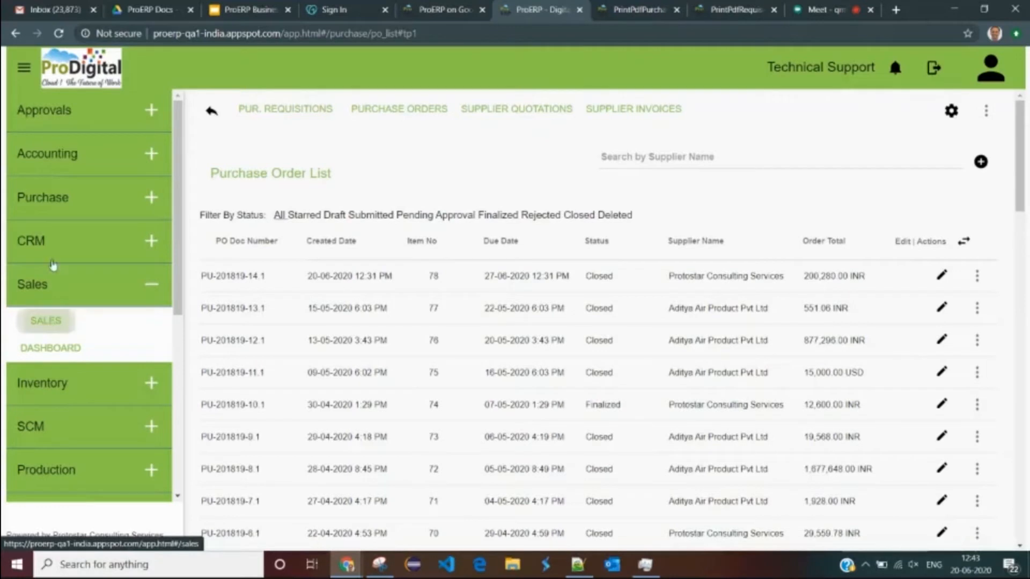
{"action": "left_click", "coordinate": [69, 202]}
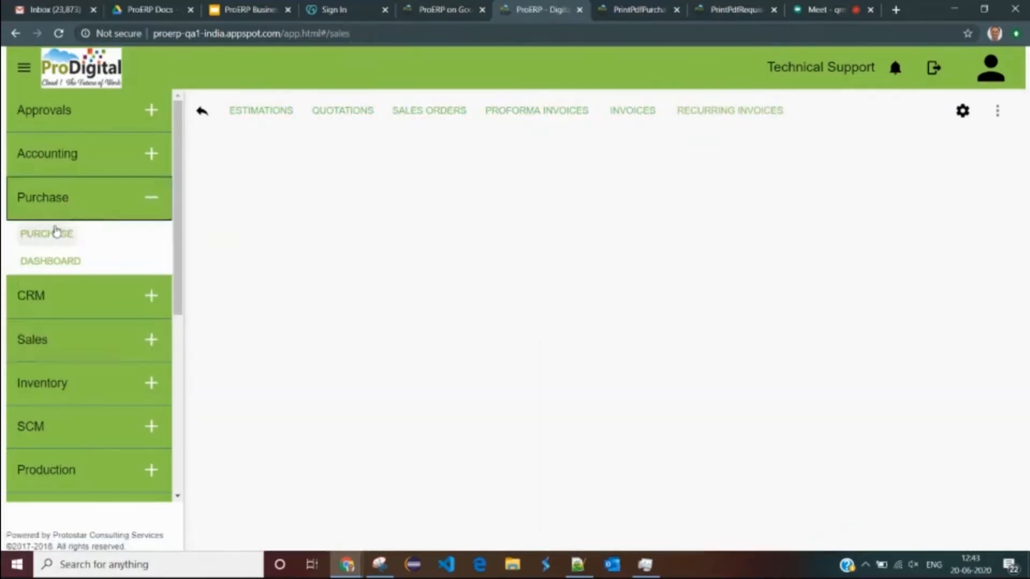
{"action": "left_click", "coordinate": [59, 232]}
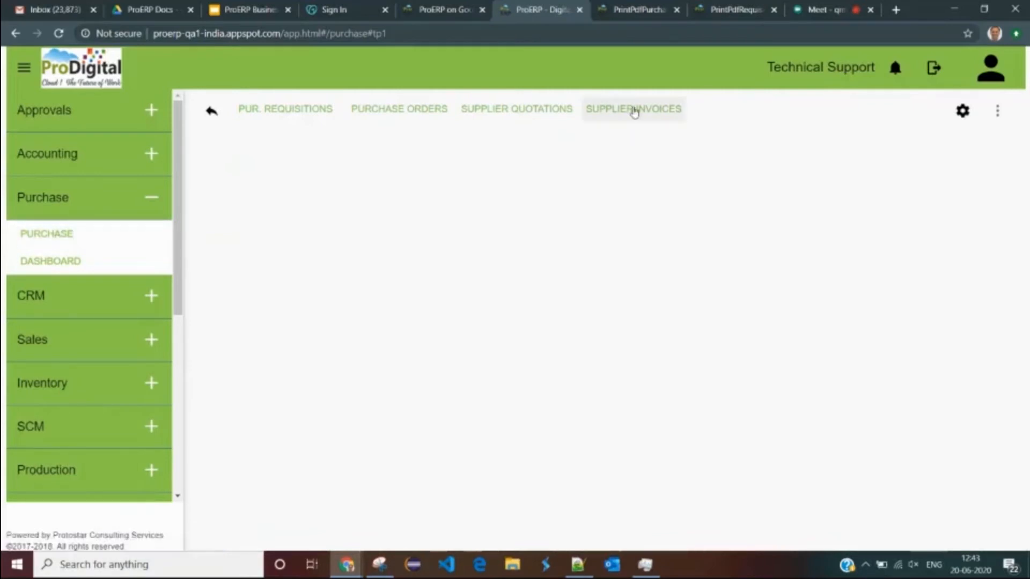
{"action": "left_click", "coordinate": [635, 111]}
- Start a new supplier invoice from the list of all supplier invoices
{"action": "left_click", "coordinate": [677, 150]}
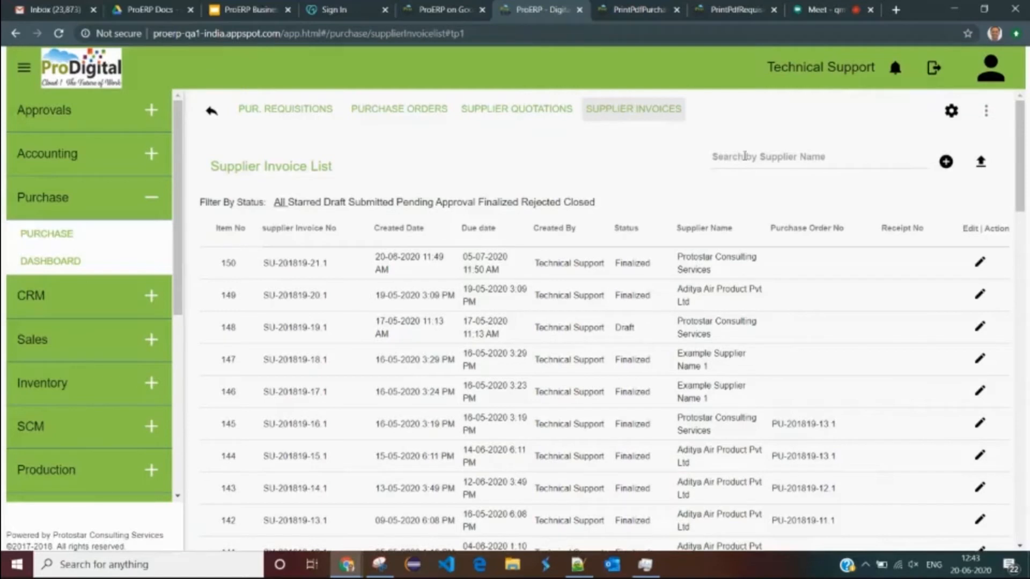
{"action": "left_click", "coordinate": [946, 162]}
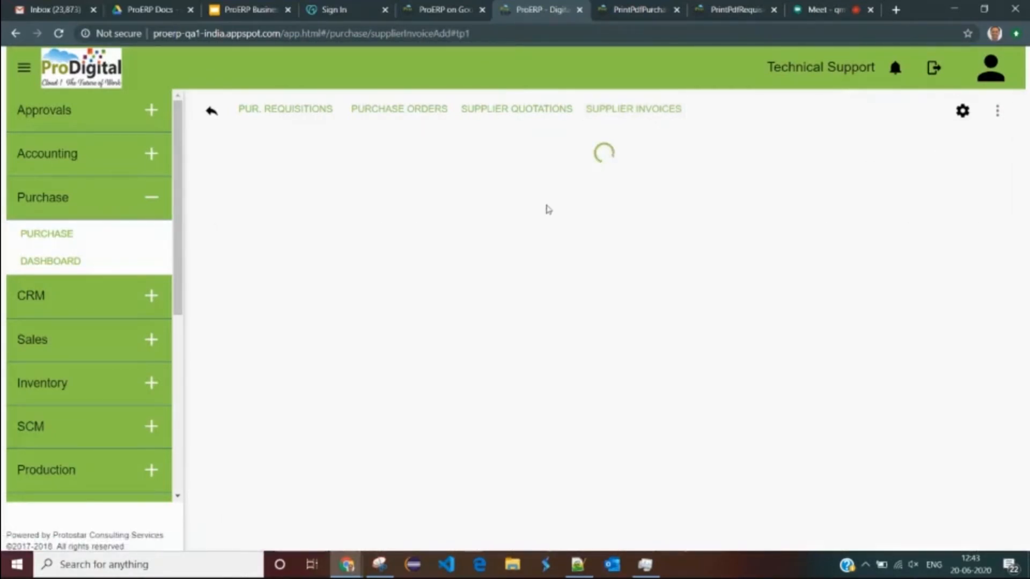
{"action": "scroll", "coordinate": [405, 271], "scroll_direction": "down", "scroll_amount": 4}
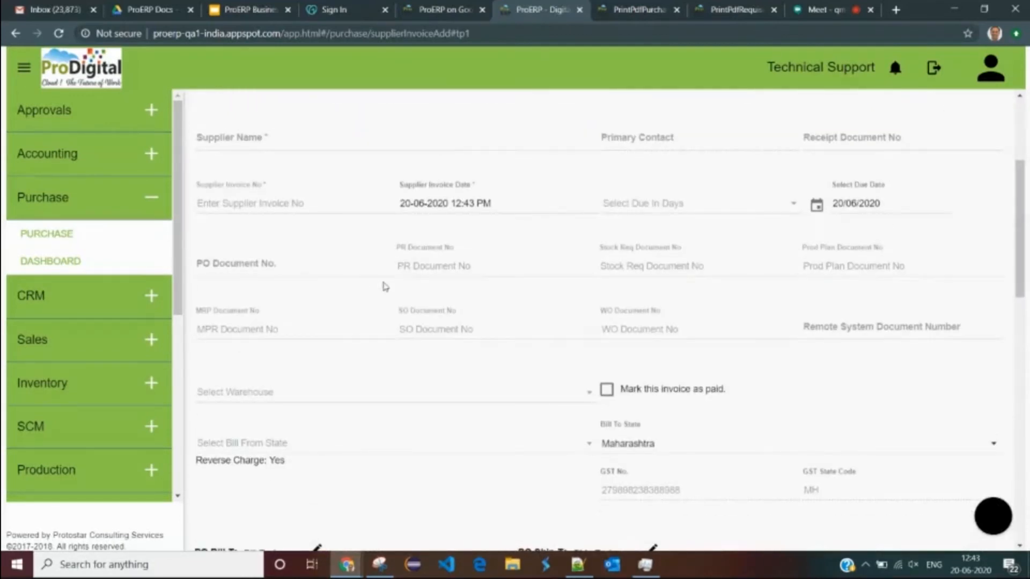
{"action": "scroll", "coordinate": [385, 287], "scroll_direction": "down", "scroll_amount": 13}
{"action": "scroll", "coordinate": [407, 308], "scroll_direction": "up", "scroll_amount": 8}
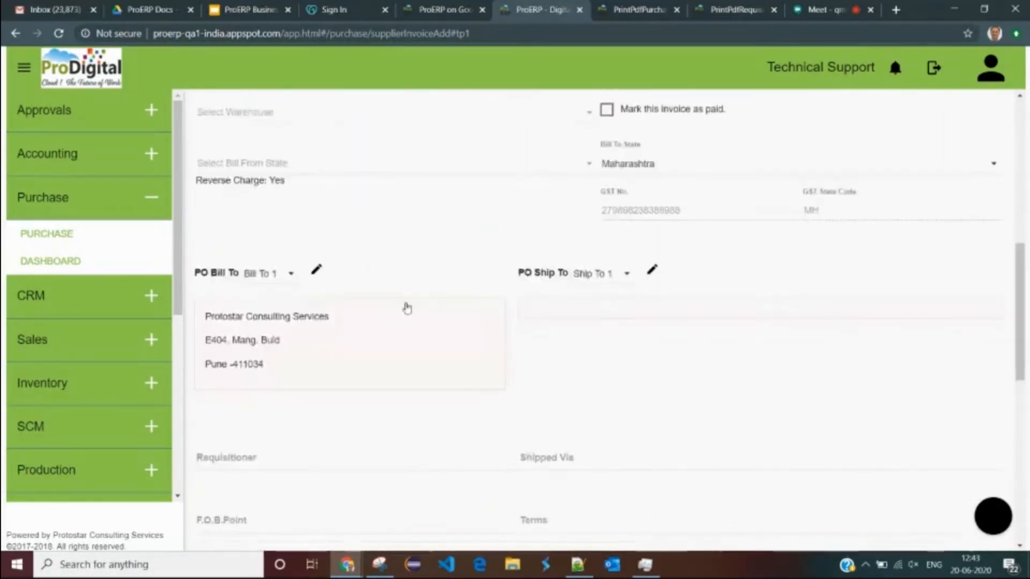
{"action": "scroll", "coordinate": [407, 308], "scroll_direction": "up", "scroll_amount": 8}
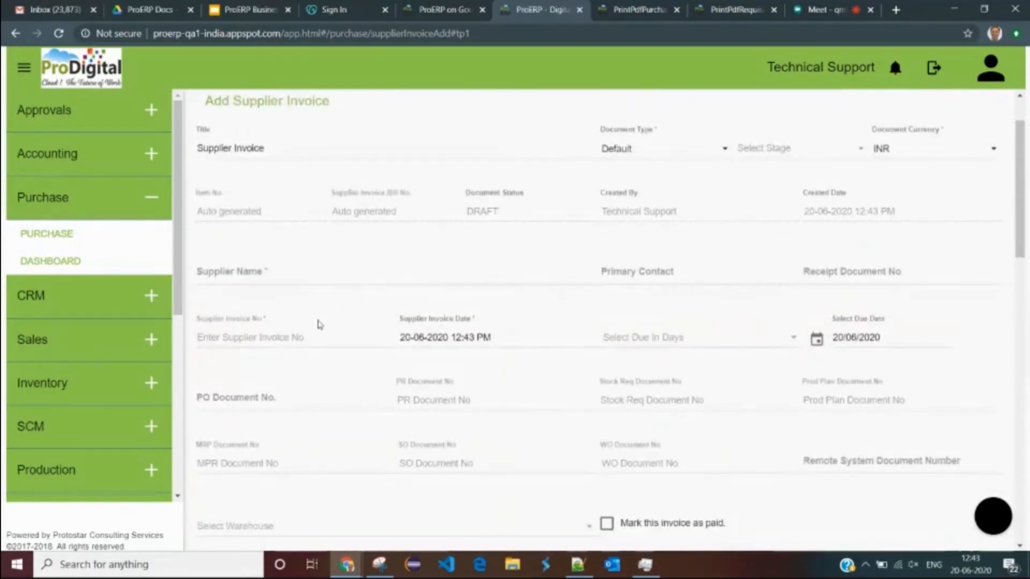
- Link the latest purchase order, PU-201819-14.1, to the invoice
{"action": "left_click", "coordinate": [239, 397]}
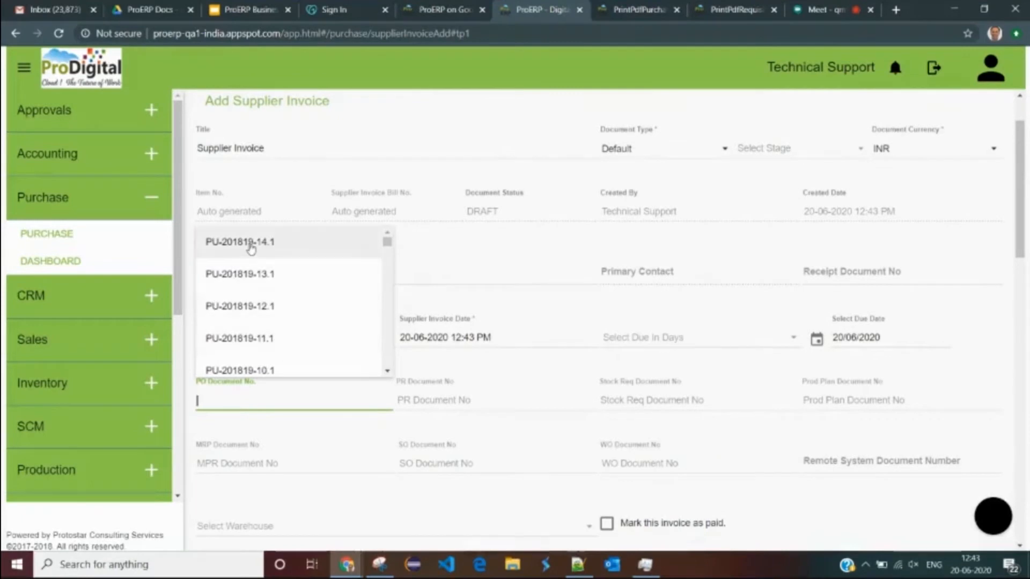
{"action": "left_click", "coordinate": [251, 244]}
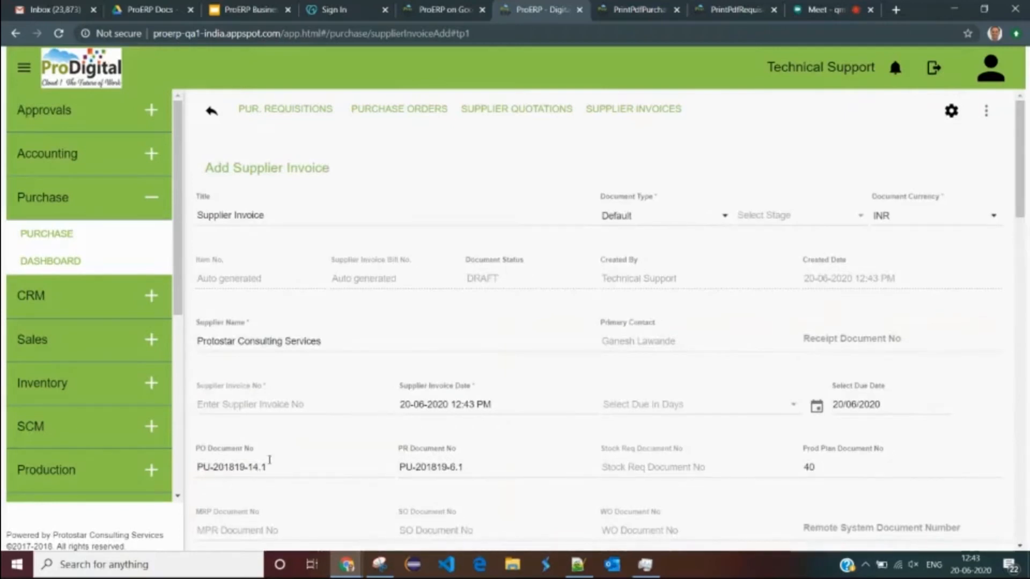
{"action": "scroll", "coordinate": [320, 447], "scroll_direction": "down", "scroll_amount": 15}
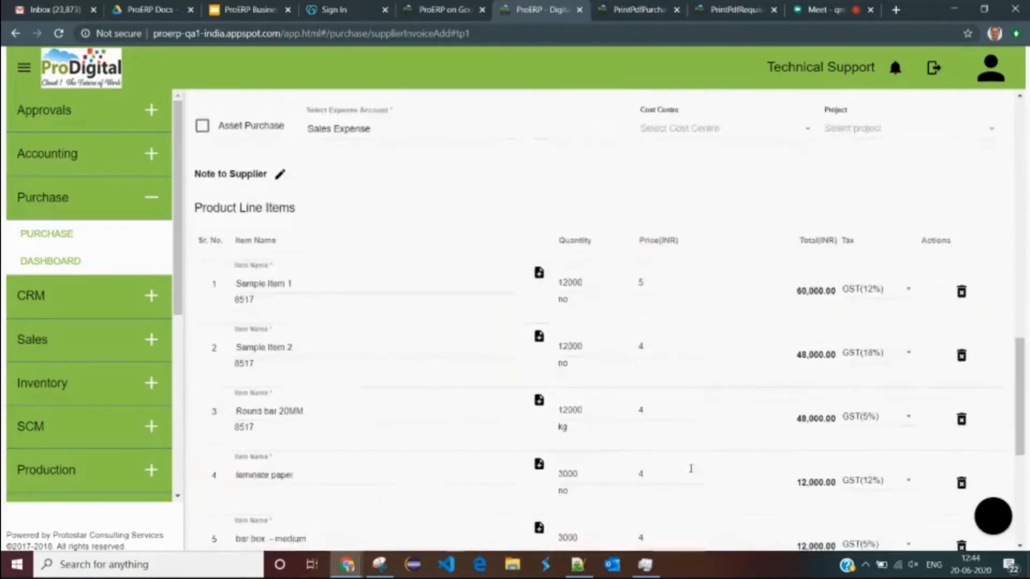
{"action": "scroll", "coordinate": [660, 302], "scroll_direction": "down", "scroll_amount": 3}
{"action": "scroll", "coordinate": [690, 287], "scroll_direction": "up", "scroll_amount": 5}
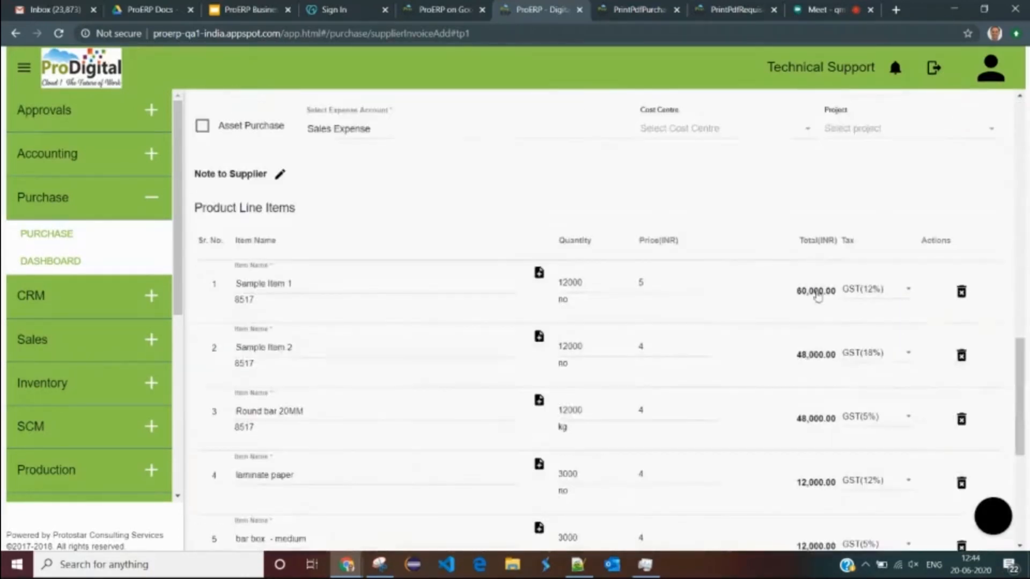
{"action": "scroll", "coordinate": [449, 471], "scroll_direction": "down", "scroll_amount": 5}
{"action": "scroll", "coordinate": [593, 368], "scroll_direction": "up", "scroll_amount": 12}
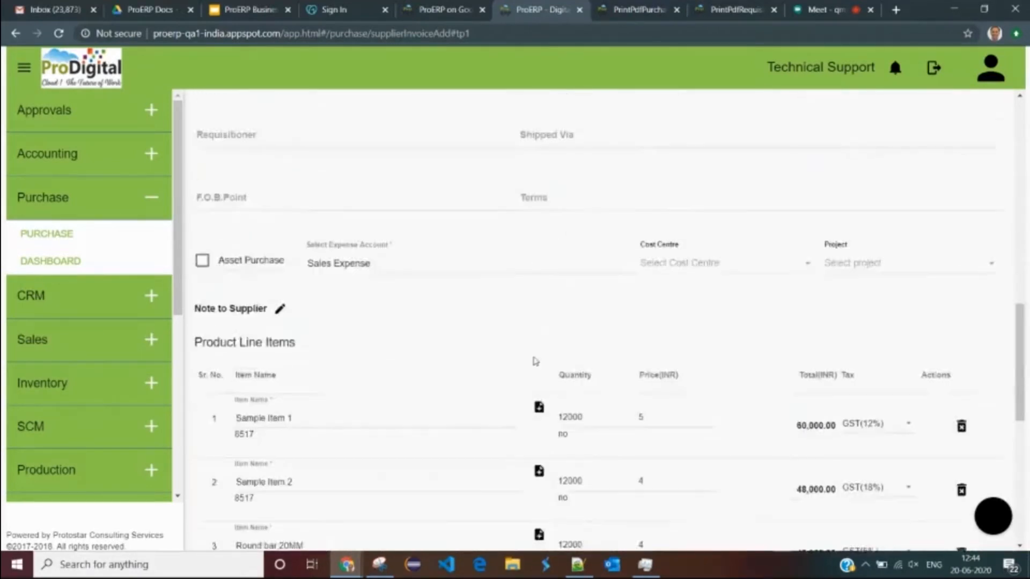
{"action": "scroll", "coordinate": [518, 299], "scroll_direction": "up", "scroll_amount": 7}
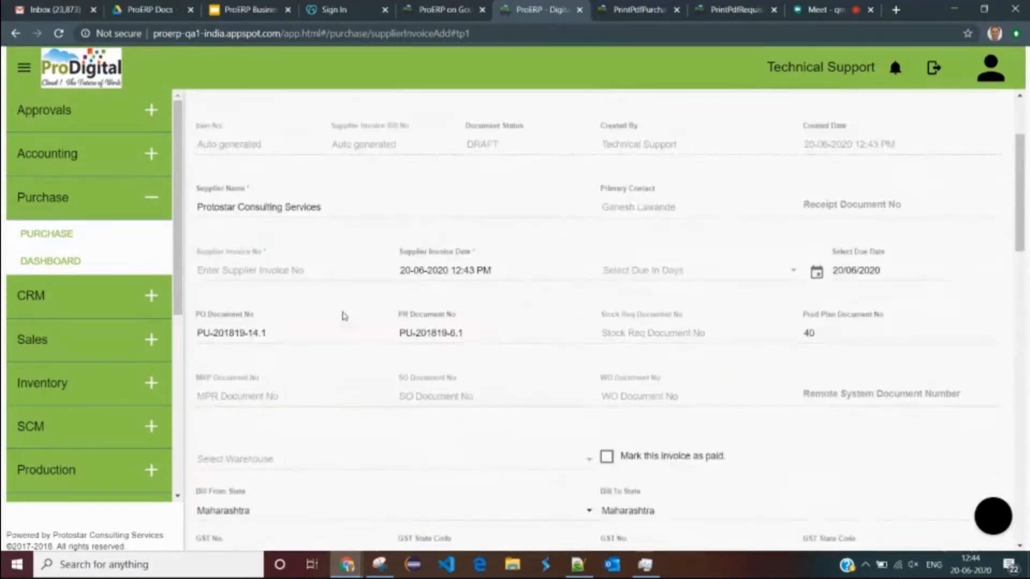
{"action": "left_click", "coordinate": [254, 406]}
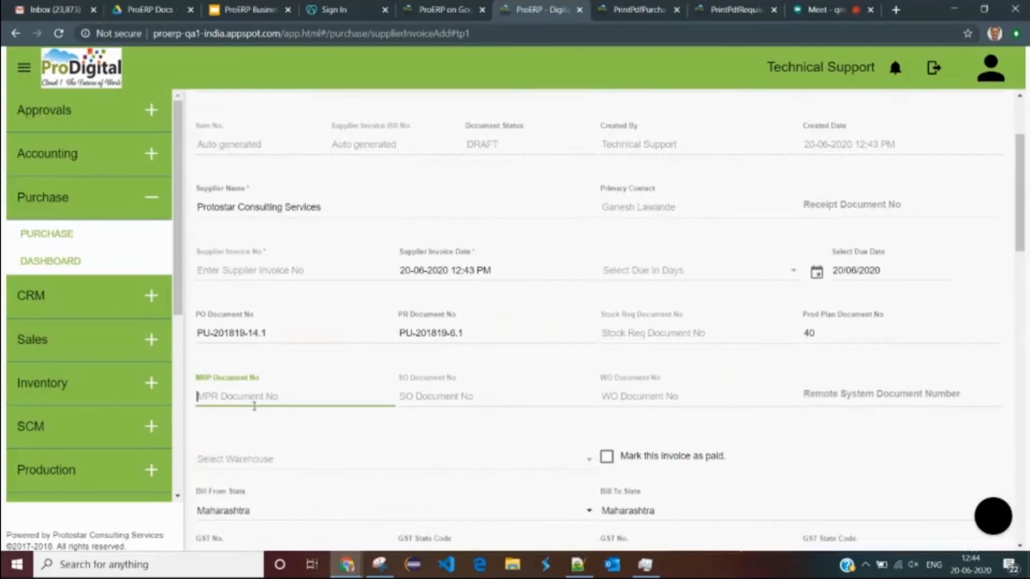
- Enter supplier invoice number 0006775 and set the invoice due in 30 Days
{"action": "left_click", "coordinate": [252, 280]}
{"action": "type", "text": "0006775"}
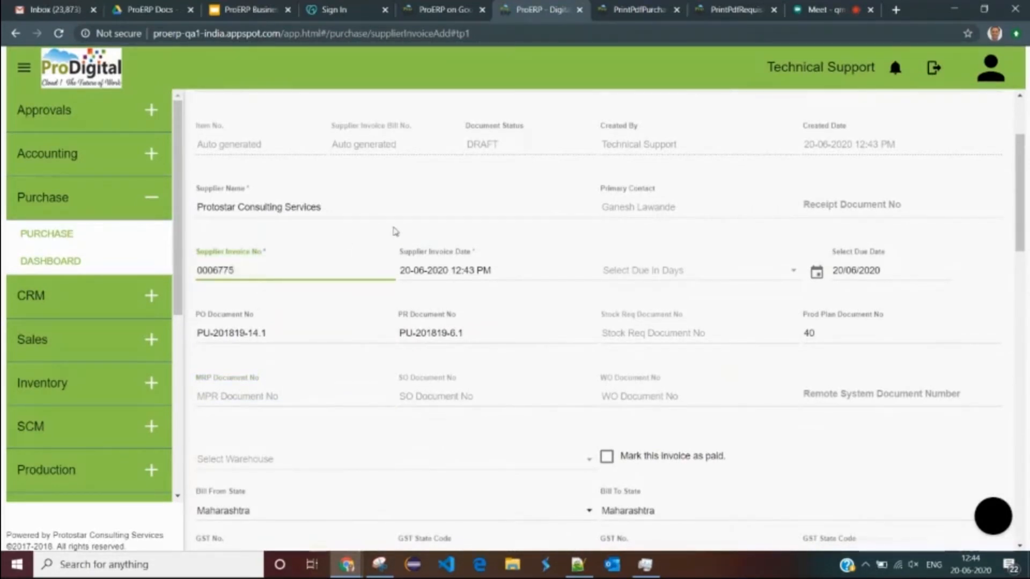
{"action": "left_click", "coordinate": [439, 269]}
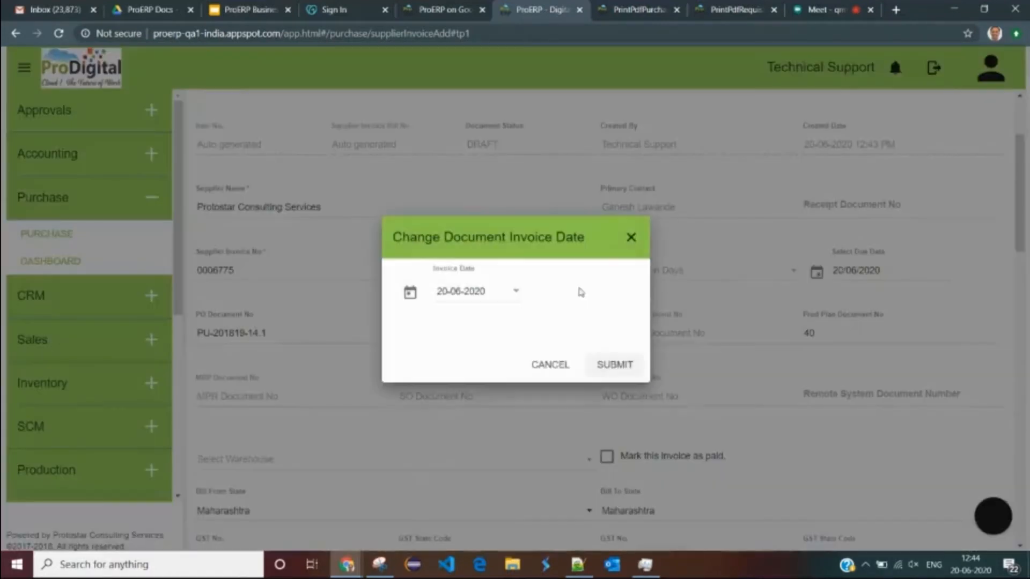
{"action": "left_click", "coordinate": [549, 364]}
{"action": "left_click", "coordinate": [704, 275]}
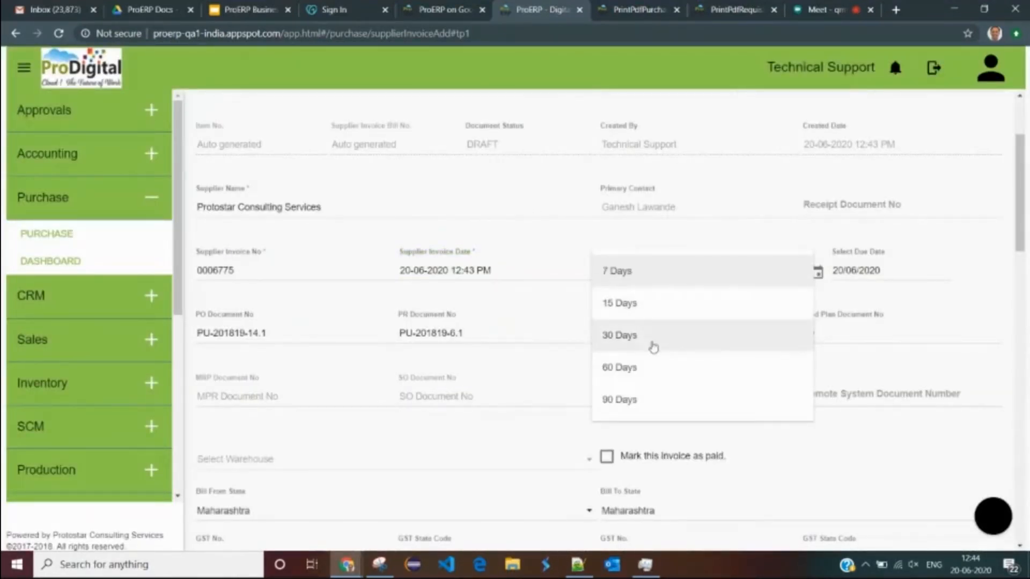
{"action": "left_click", "coordinate": [628, 338]}
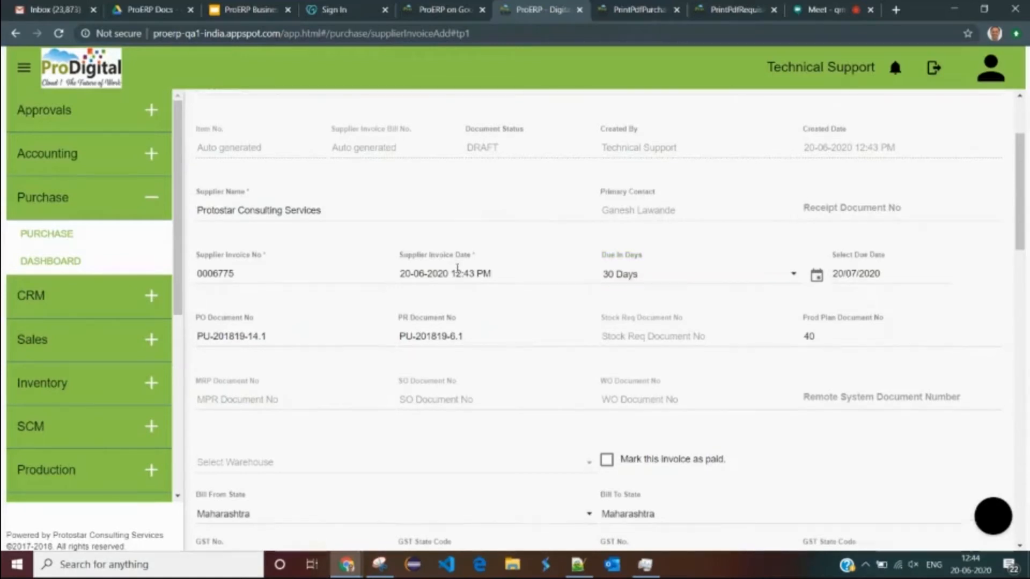
{"action": "scroll", "coordinate": [459, 271], "scroll_direction": "up", "scroll_amount": 3}
{"action": "scroll", "coordinate": [477, 270], "scroll_direction": "down", "scroll_amount": 15}
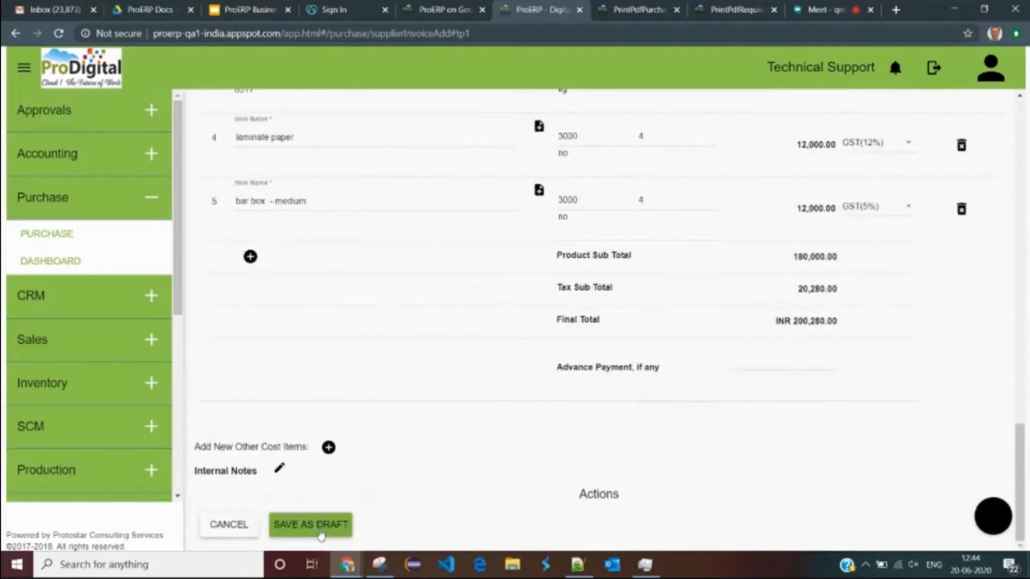
- Save the supplier invoice as a draft
{"action": "left_click", "coordinate": [315, 527]}
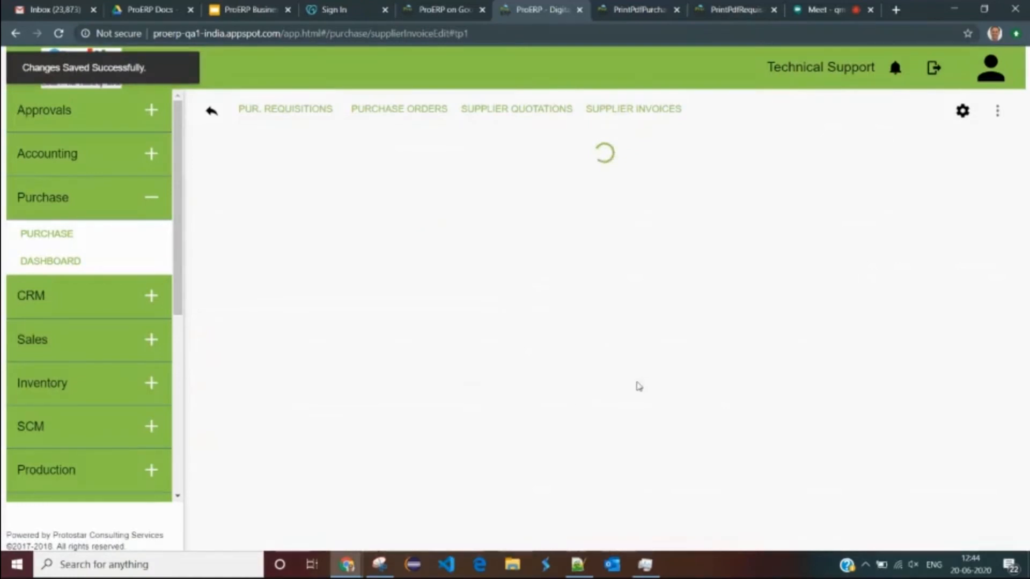
{"action": "scroll", "coordinate": [784, 386], "scroll_direction": "down", "scroll_amount": 2}
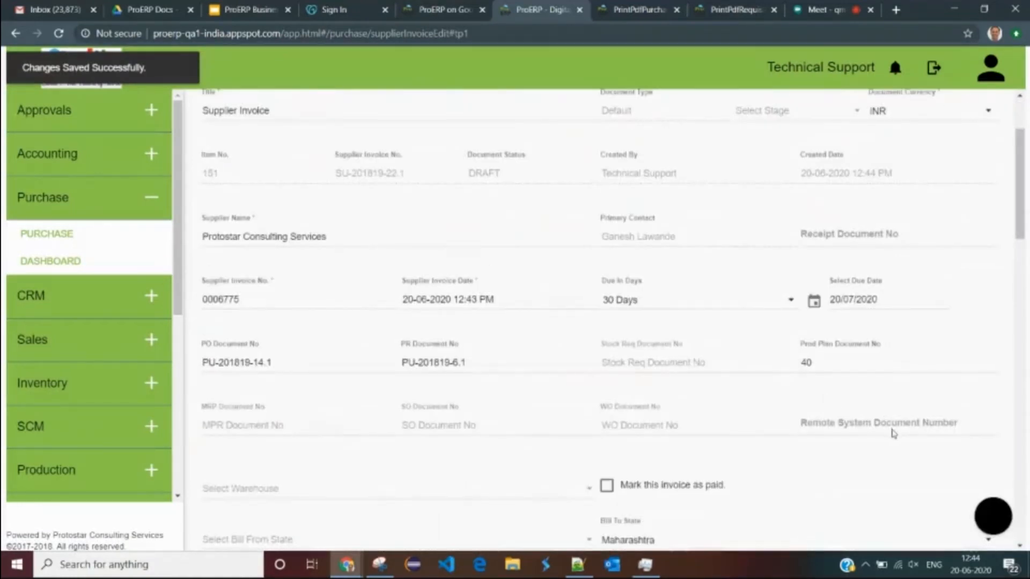
{"action": "scroll", "coordinate": [523, 456], "scroll_direction": "down", "scroll_amount": 8}
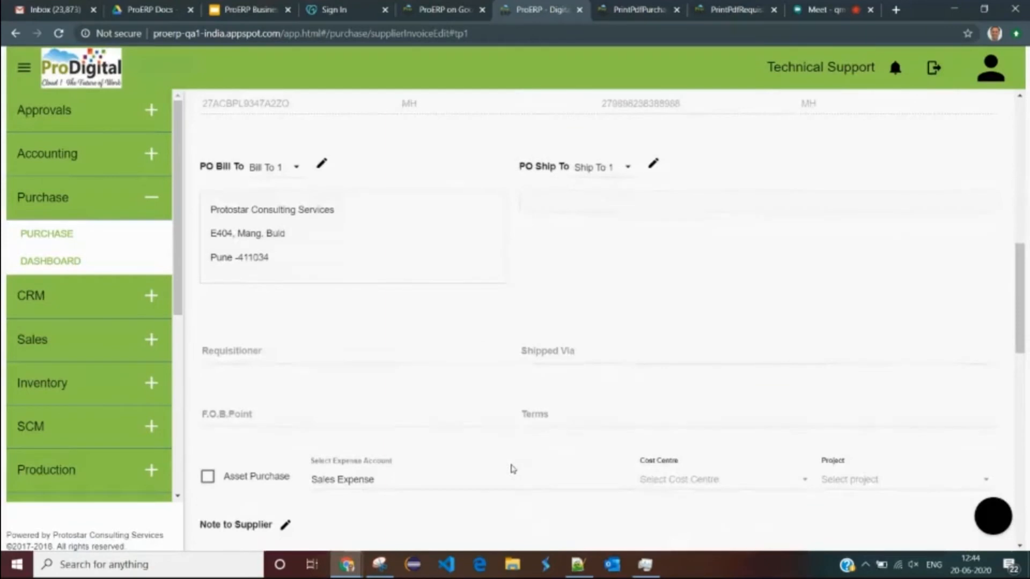
{"action": "scroll", "coordinate": [512, 470], "scroll_direction": "down", "scroll_amount": 10}
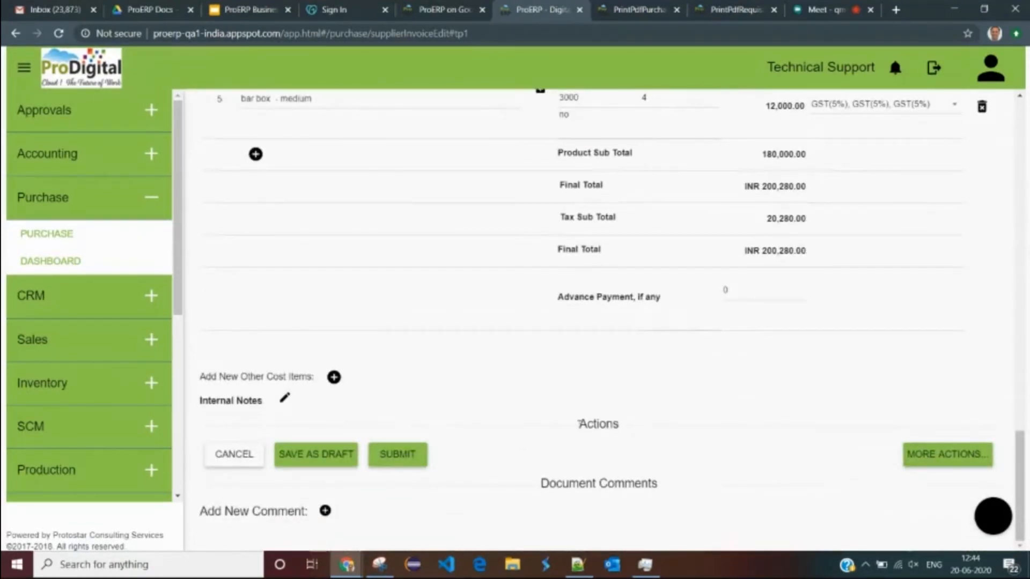
- Submit invoice SU-201819-22.1 for approval and confirm, giving status PENDING_APPROVAL
{"action": "left_click", "coordinate": [400, 456]}
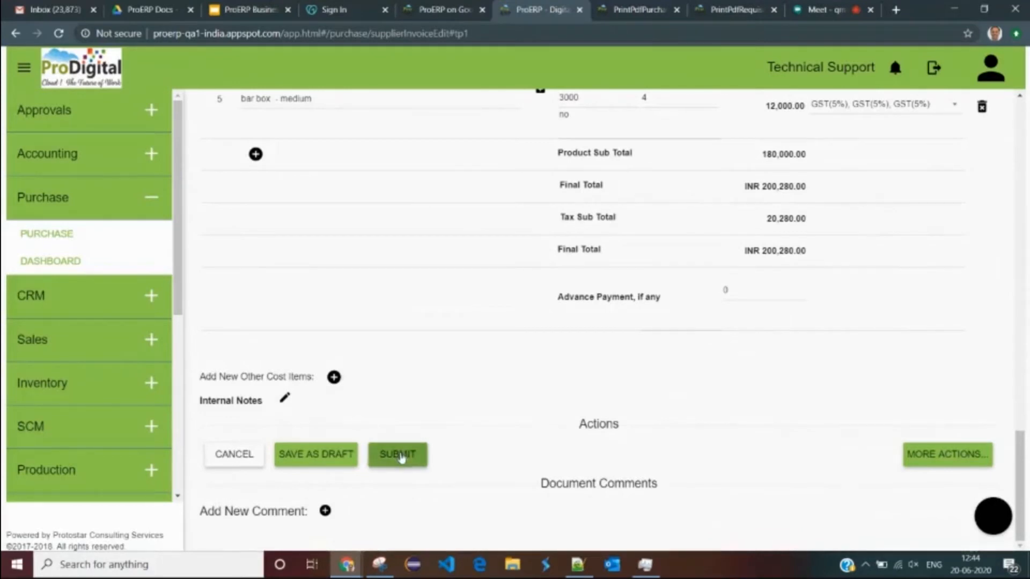
{"action": "left_click", "coordinate": [664, 392]}
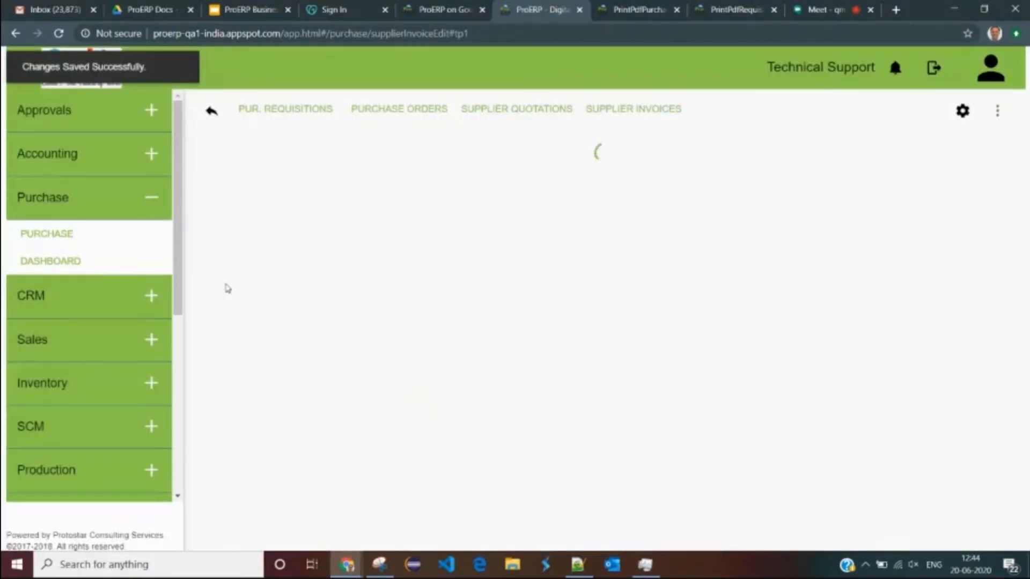
{"action": "left_click_drag", "start_coordinate": [578, 304], "coordinate": [466, 303]}
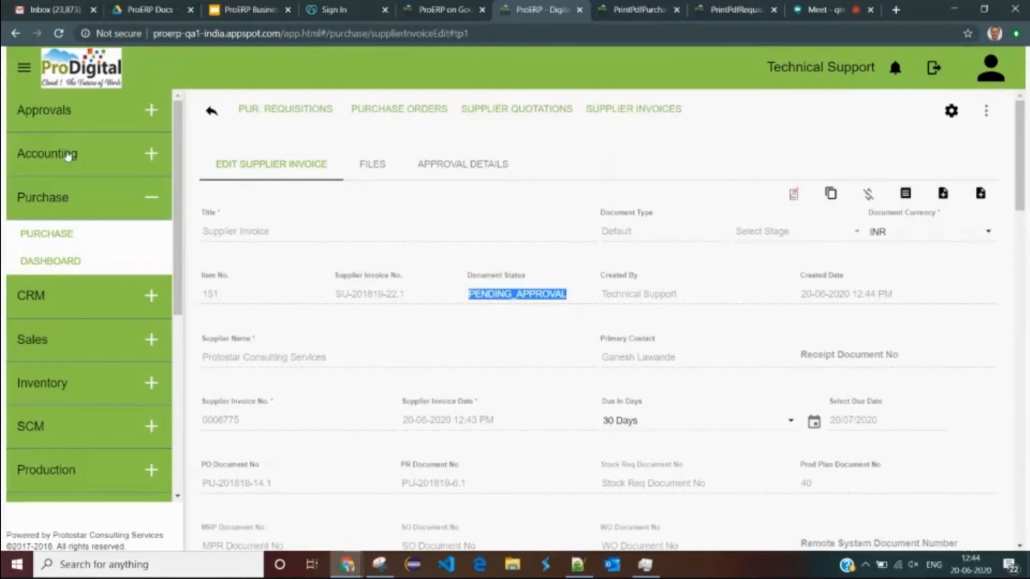
- From All Approvals, approve the supplier invoice's first level with the note 'approved'
{"action": "left_click", "coordinate": [71, 110]}
{"action": "left_click", "coordinate": [58, 173]}
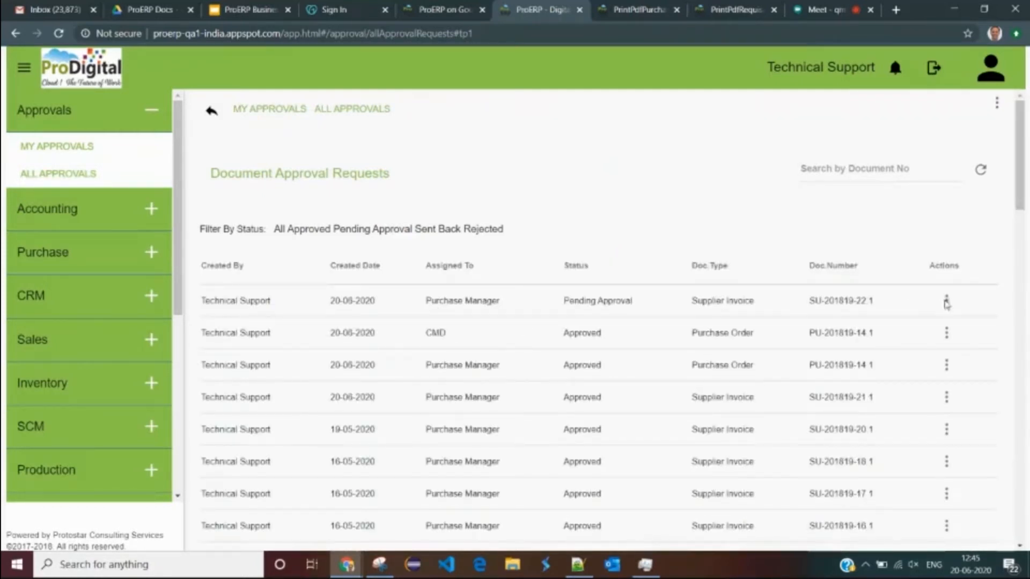
{"action": "left_click", "coordinate": [947, 304]}
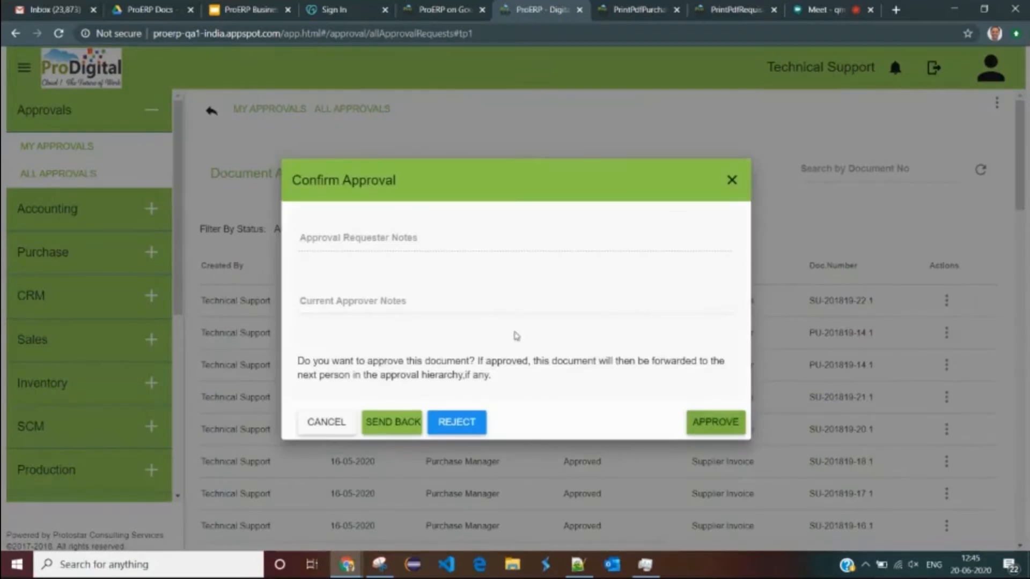
{"action": "left_click", "coordinate": [483, 306]}
{"action": "type", "text": "approved"}
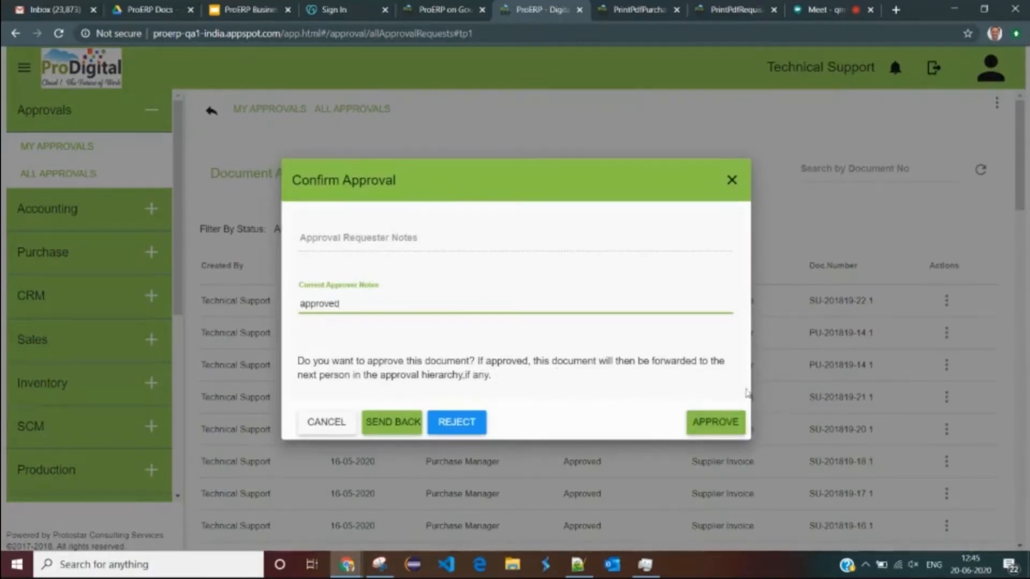
{"action": "left_click", "coordinate": [726, 422]}
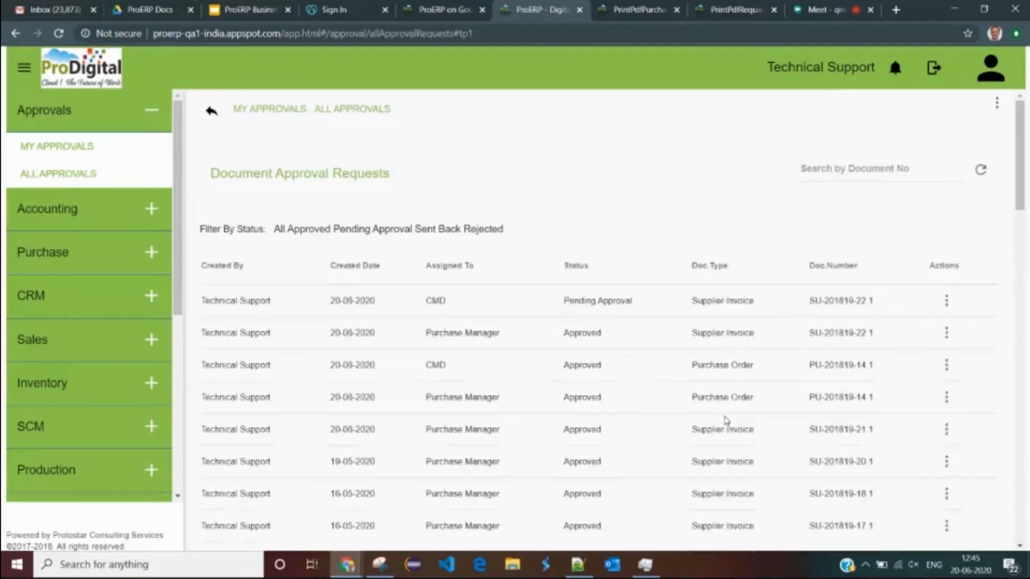
- Give the invoice its final CMD-level approval, also noted 'approved'
{"action": "left_click", "coordinate": [940, 303]}
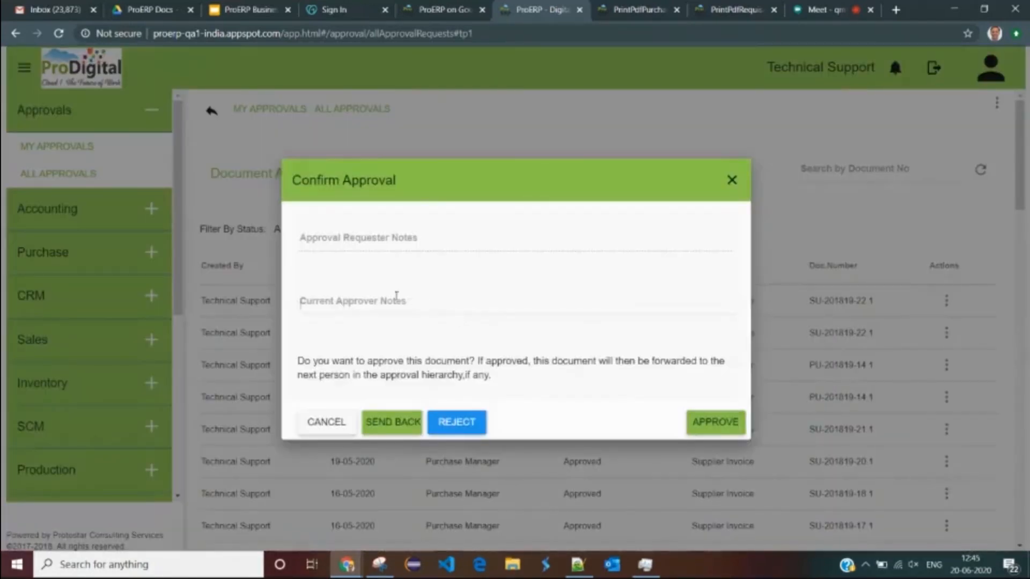
{"action": "left_click", "coordinate": [397, 298]}
{"action": "type", "text": "approved"}
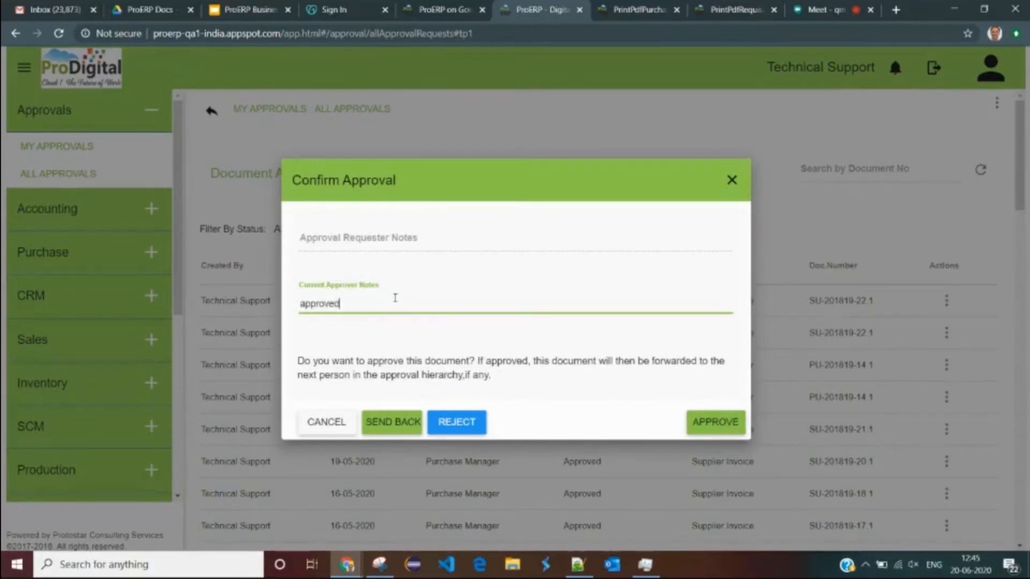
{"action": "left_click", "coordinate": [716, 423]}
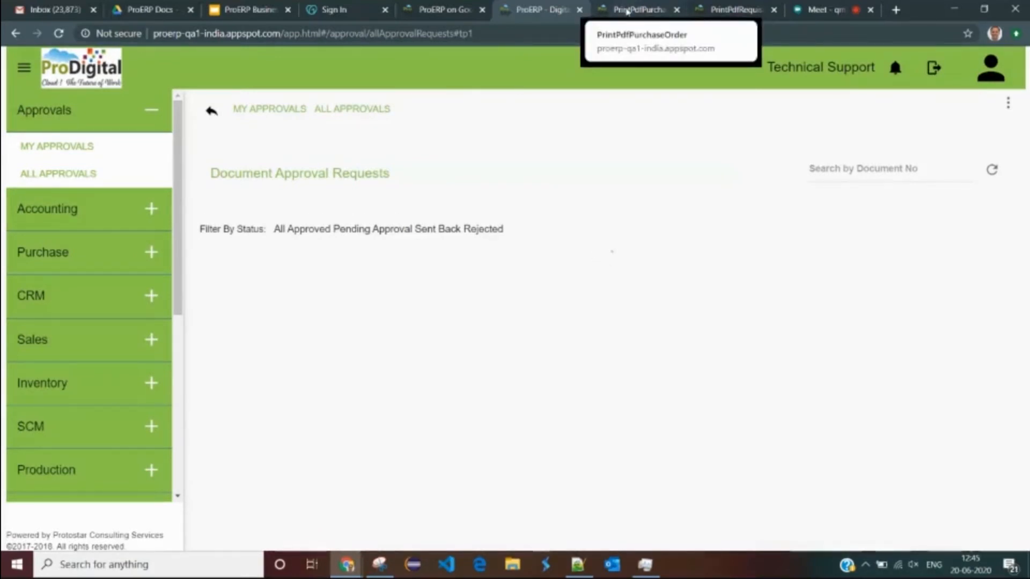
{"action": "left_click", "coordinate": [626, 11]}
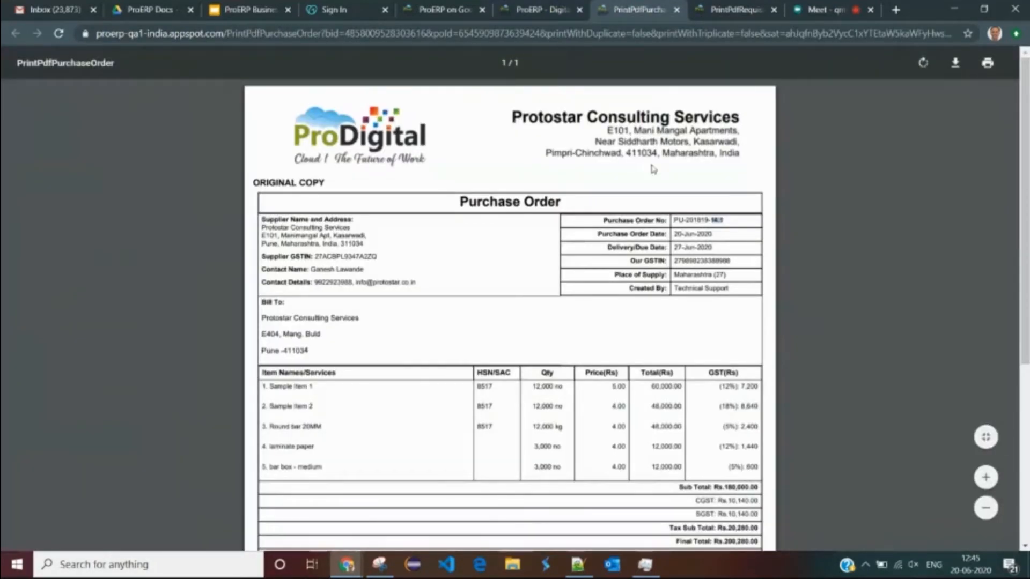
{"action": "scroll", "coordinate": [660, 311], "scroll_direction": "down", "scroll_amount": 5}
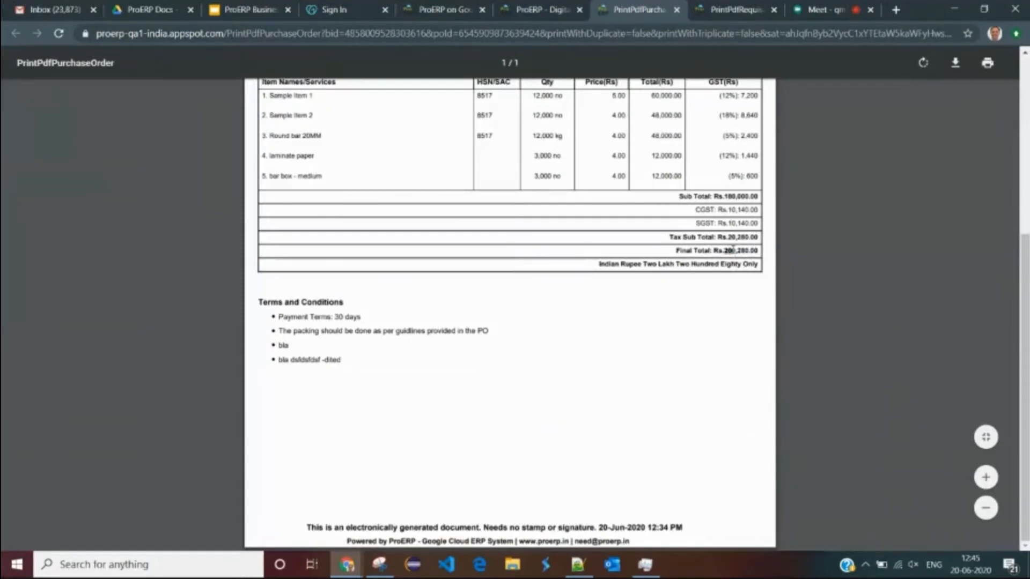
{"action": "left_click", "coordinate": [536, 9]}
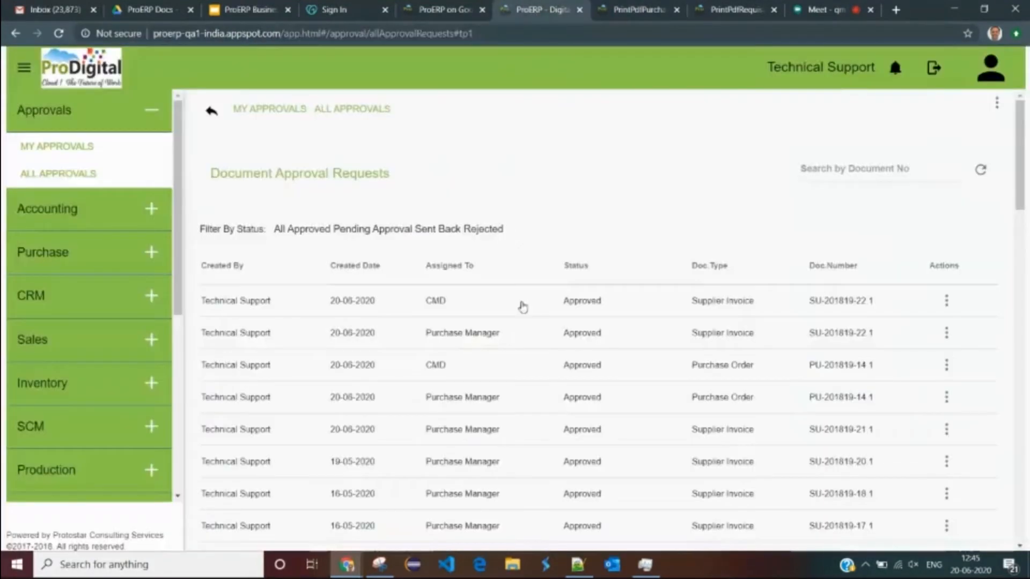
{"action": "left_click", "coordinate": [74, 214]}
- Open the Payments To Make List under Accounting > Payments
{"action": "left_click", "coordinate": [67, 193]}
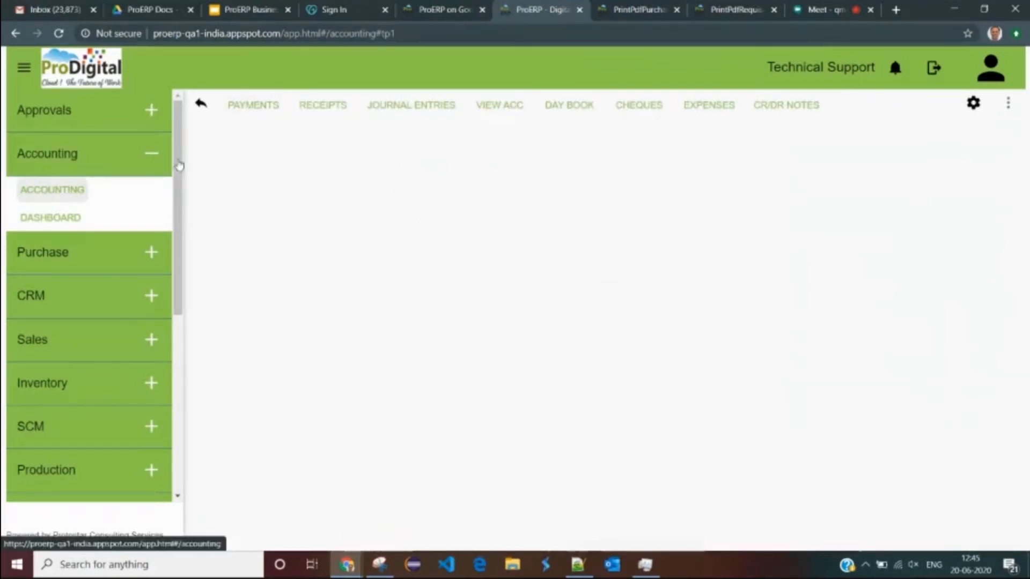
{"action": "left_click", "coordinate": [257, 106]}
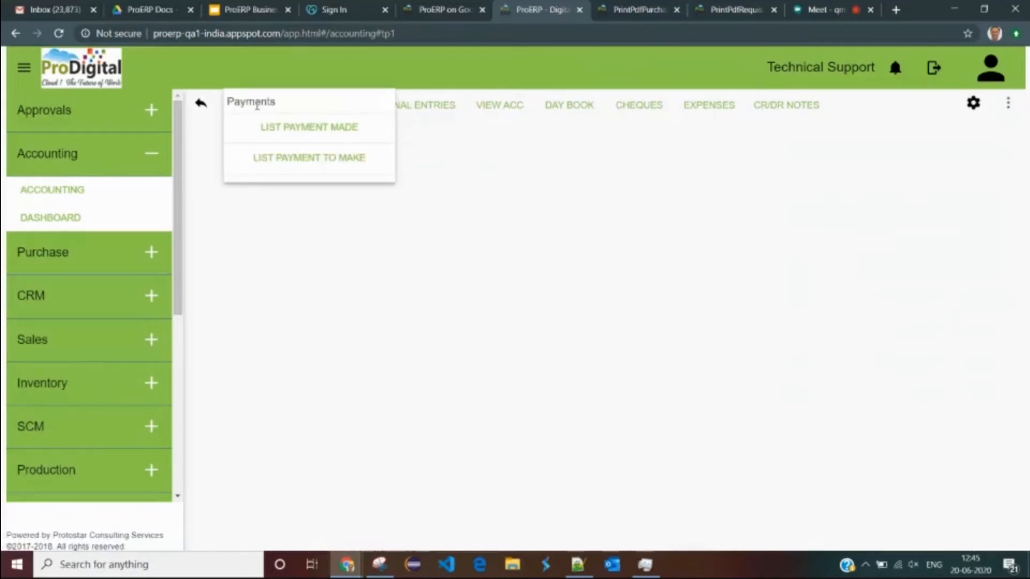
{"action": "left_click", "coordinate": [307, 160]}
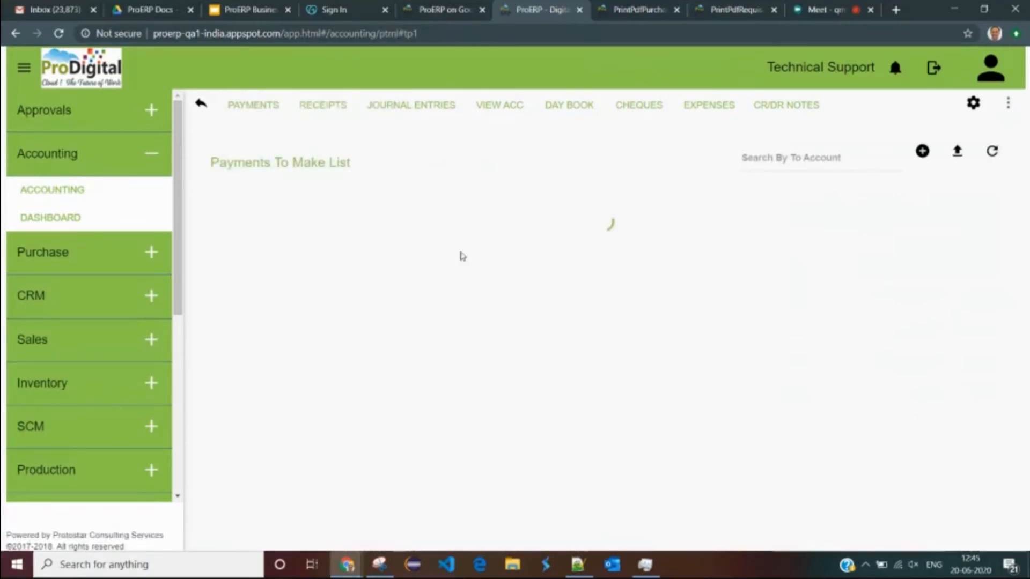
- Check the supplier name and address on the purchase order PDF
{"action": "left_click", "coordinate": [636, 11]}
{"action": "scroll", "coordinate": [334, 263], "scroll_direction": "up", "scroll_amount": 5}
{"action": "left_click_drag", "start_coordinate": [275, 220], "coordinate": [338, 220]}
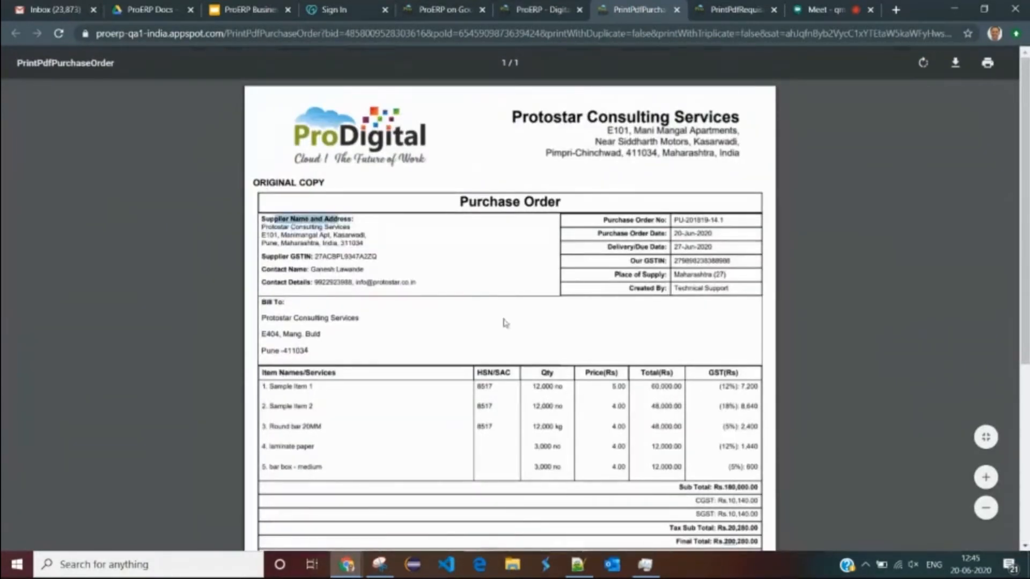
{"action": "left_click", "coordinate": [548, 11]}
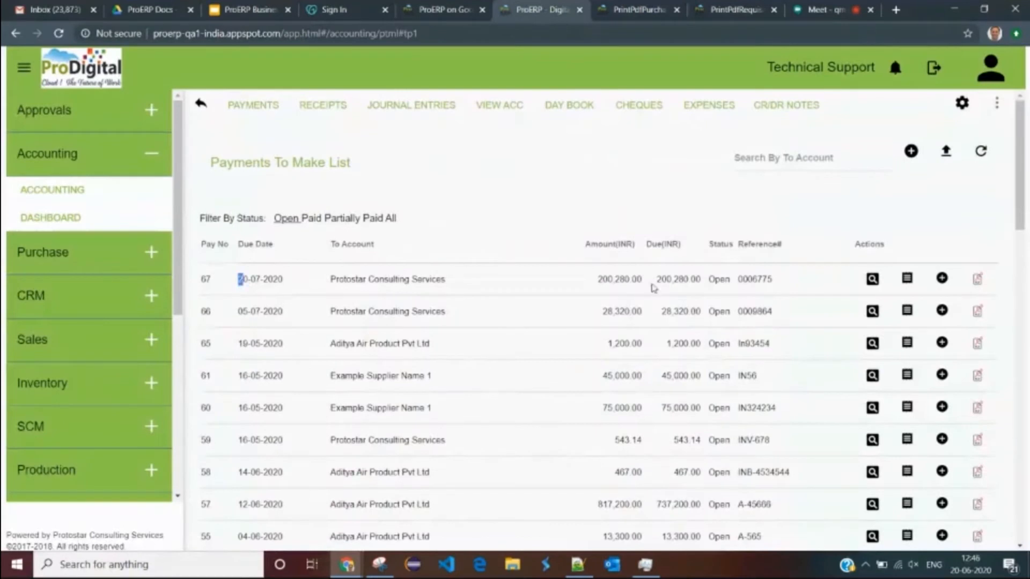
- Review payment 67: INR 200,280.00 to Protostar Consulting Services, reference 0006775, due 20-07-2020
{"action": "double_click", "coordinate": [651, 285]}
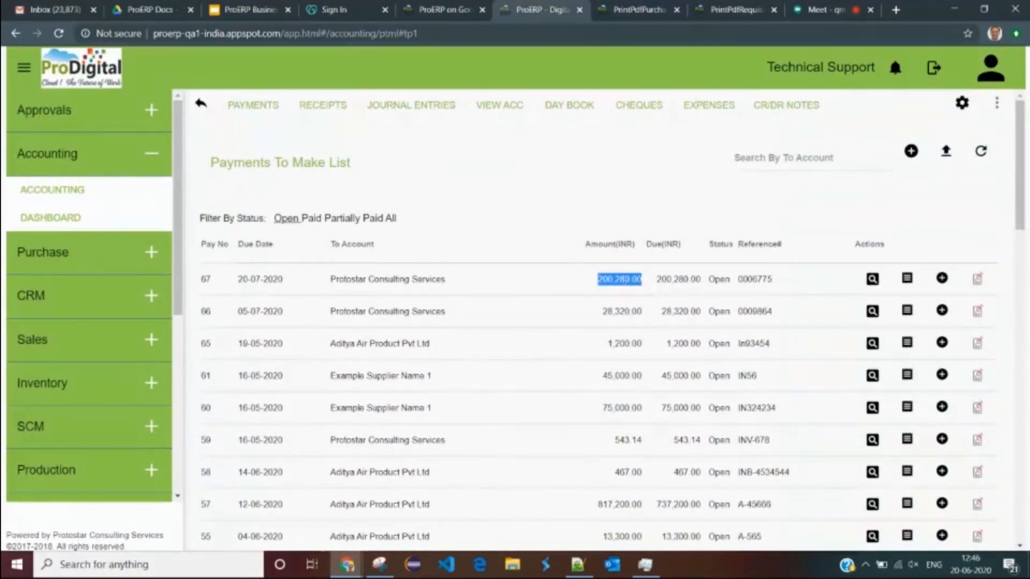
{"action": "left_click_drag", "start_coordinate": [704, 283], "coordinate": [591, 279]}
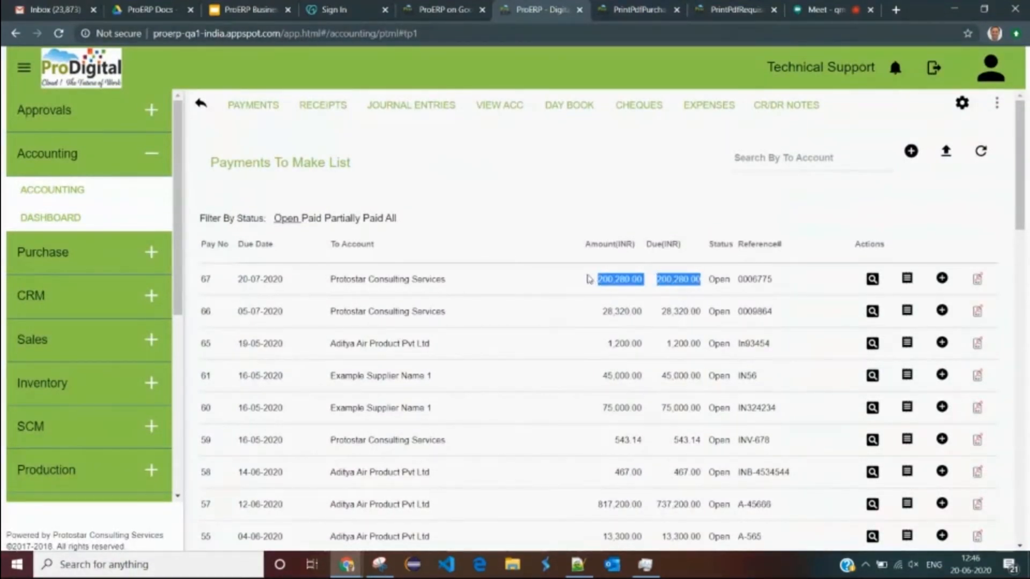
{"action": "double_click", "coordinate": [743, 278]}
{"action": "left_click_drag", "start_coordinate": [243, 279], "coordinate": [281, 279]}
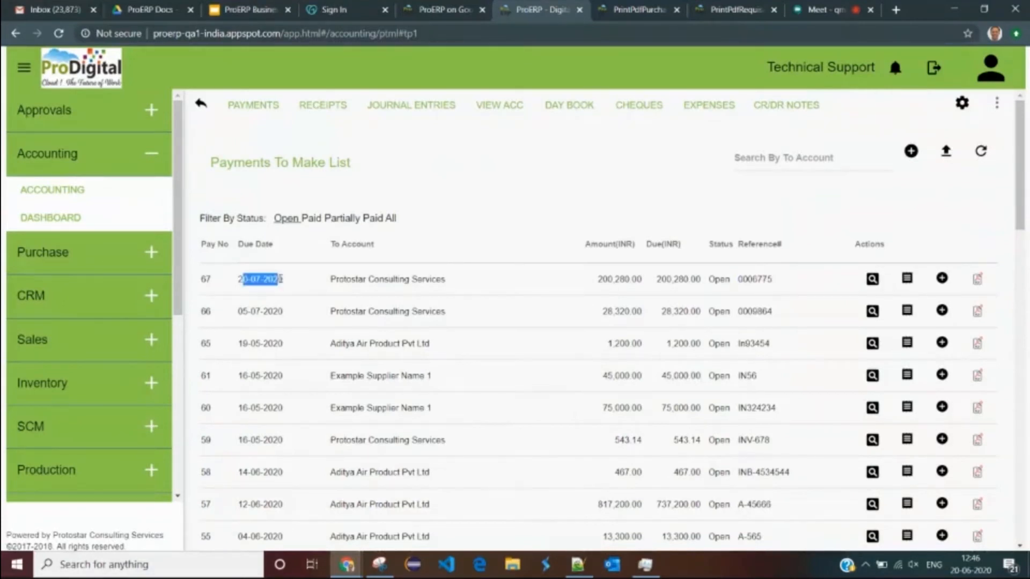
{"action": "left_click", "coordinate": [348, 284]}
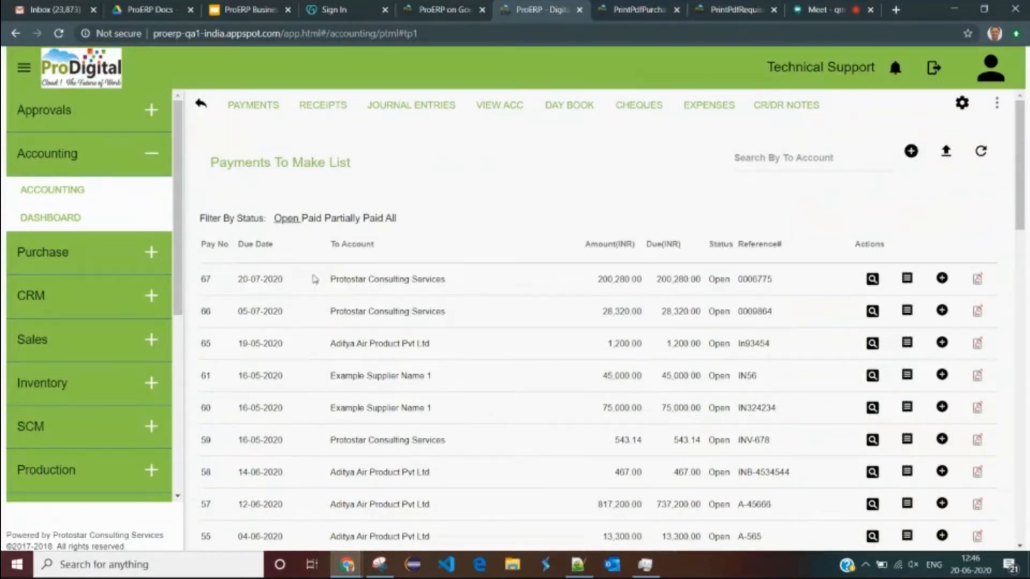
{"action": "left_click_drag", "start_coordinate": [315, 279], "coordinate": [499, 279]}
{"action": "scroll", "coordinate": [456, 372], "scroll_direction": "down", "scroll_amount": 5}
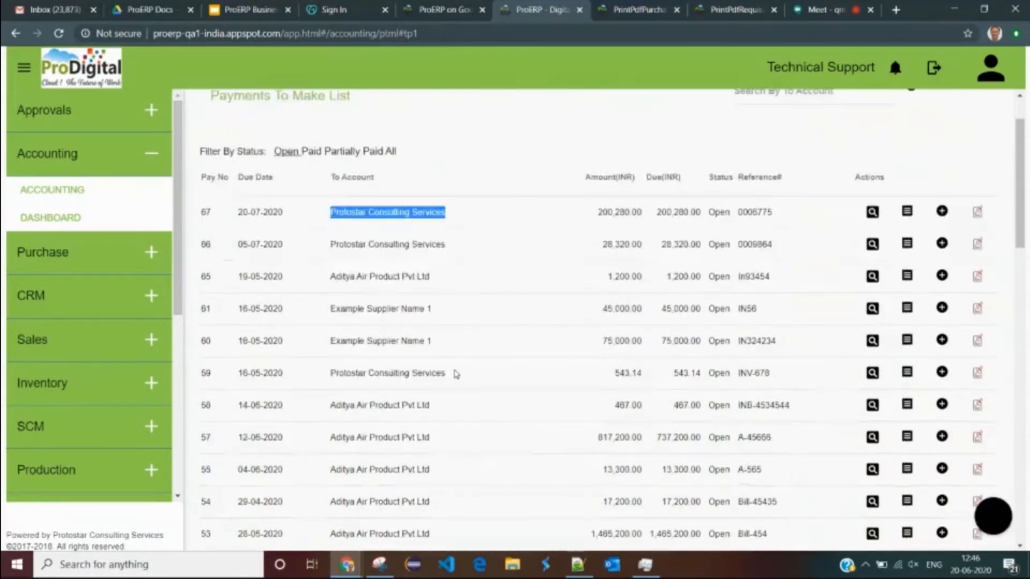
{"action": "scroll", "coordinate": [464, 433], "scroll_direction": "up", "scroll_amount": 5}
{"action": "left_click", "coordinate": [514, 270]}
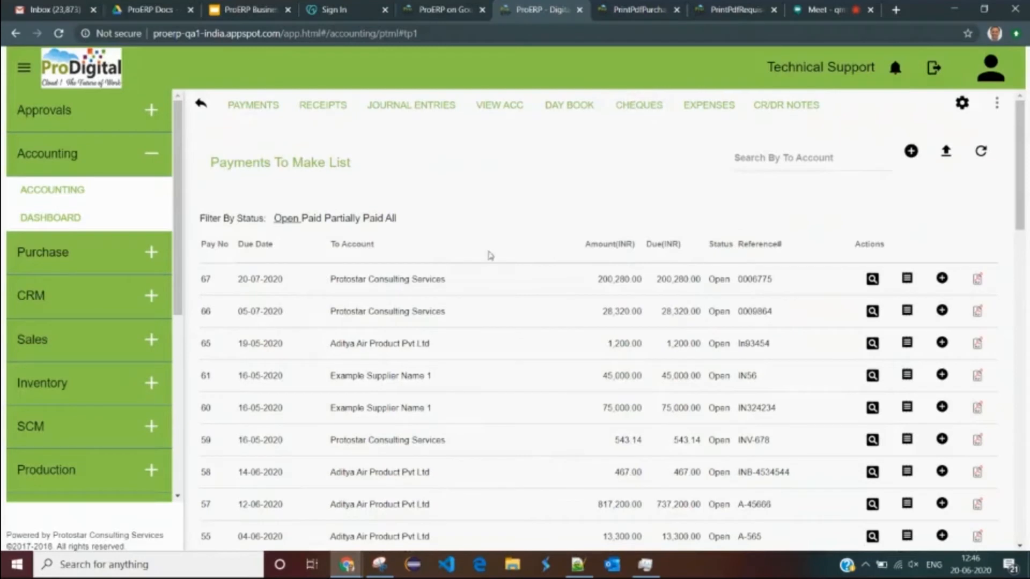
- Highlight Stock Receipts, Supplier Bills and Account Payables on the Procurement to Vendor Payments slide
{"action": "left_click", "coordinate": [248, 11]}
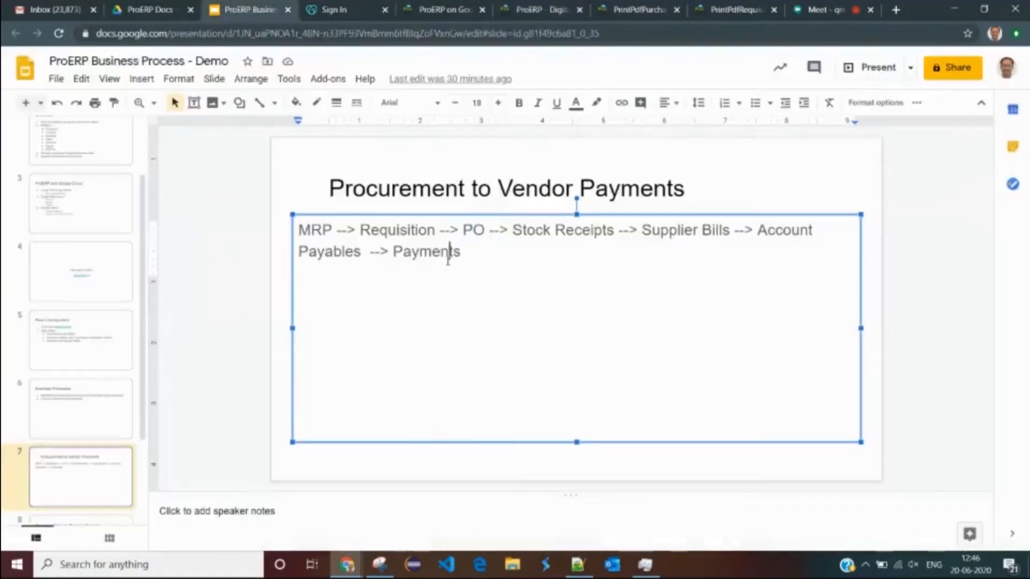
{"action": "double_click", "coordinate": [520, 225]}
{"action": "double_click", "coordinate": [659, 230]}
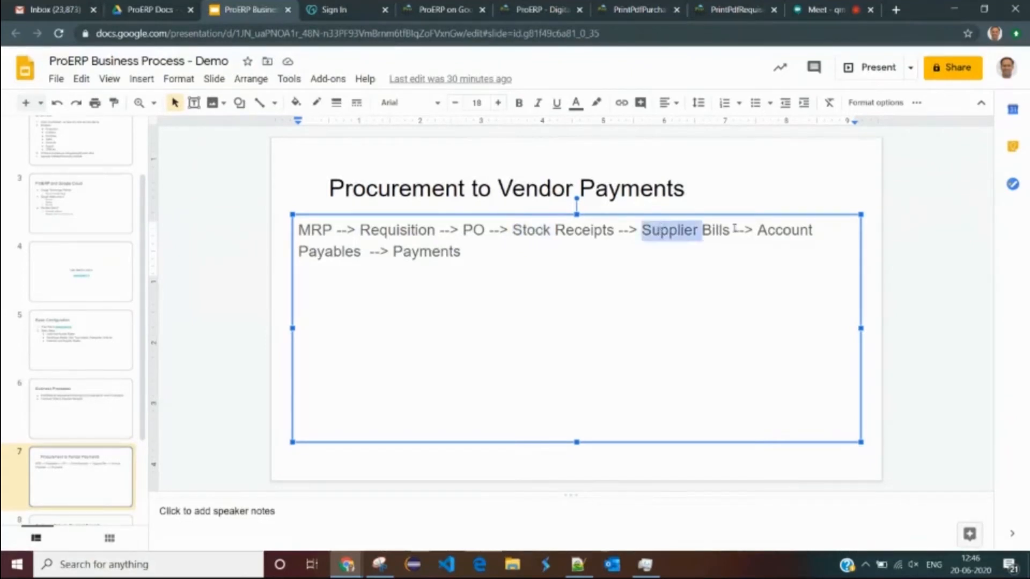
{"action": "double_click", "coordinate": [777, 231]}
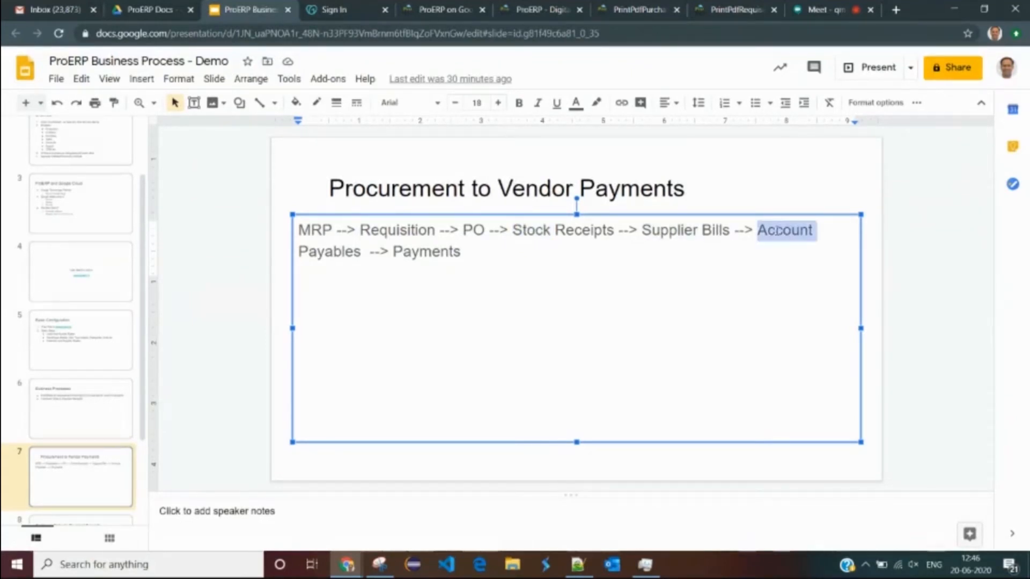
{"action": "left_click", "coordinate": [362, 252], "text": "shift"}
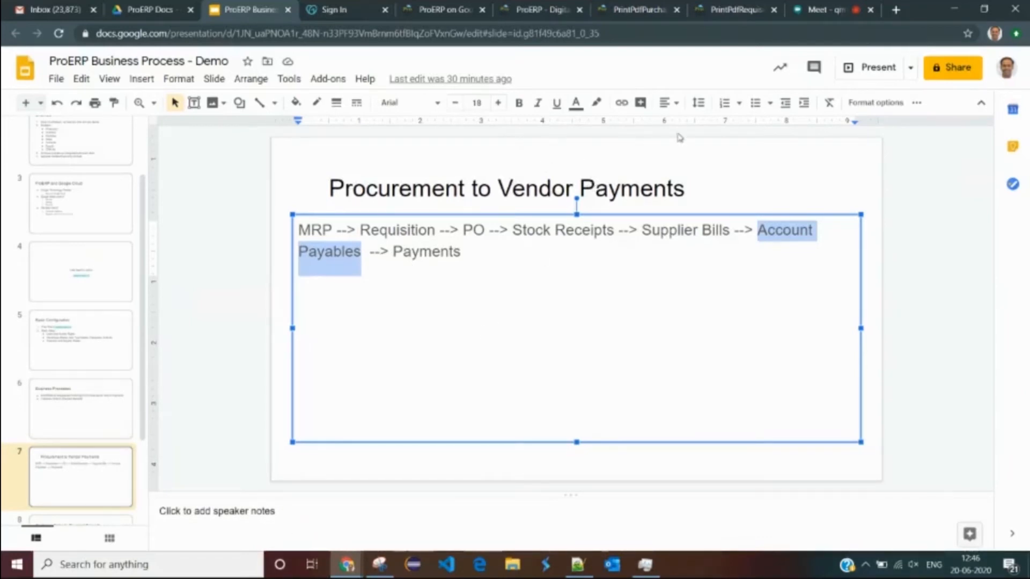
{"action": "left_click", "coordinate": [421, 250]}
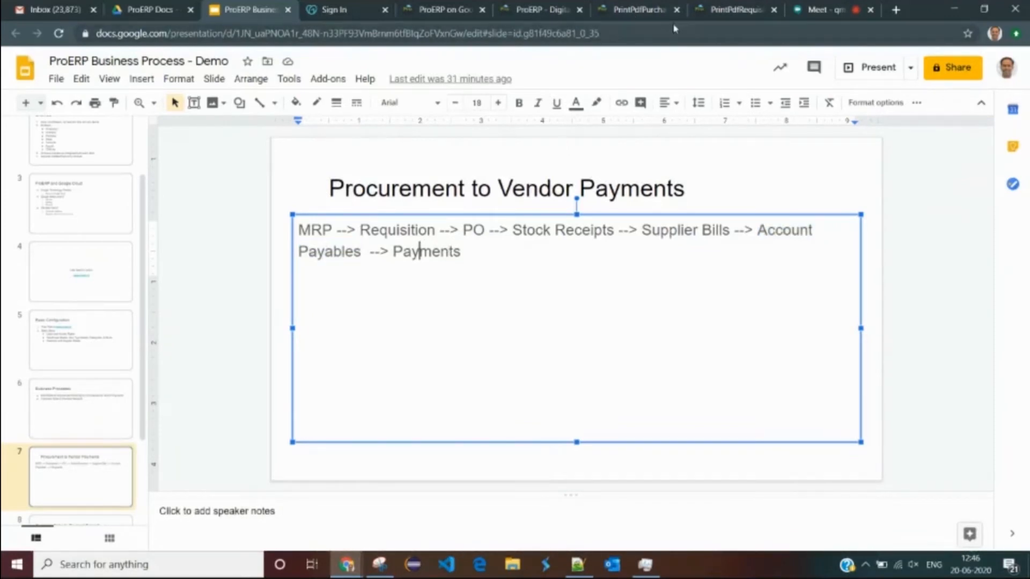
{"action": "left_click", "coordinate": [638, 10]}
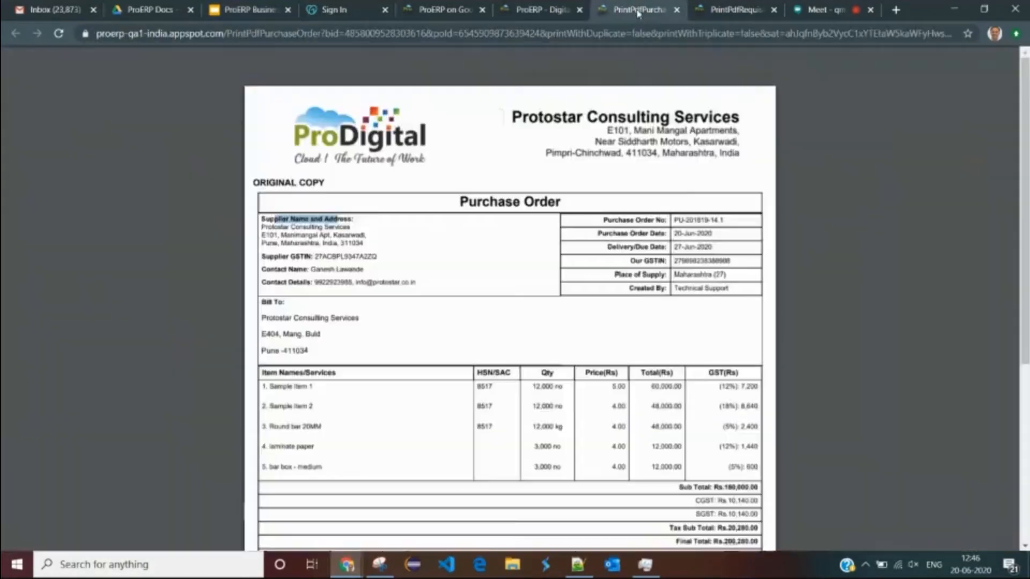
- Start recording a payment against payment 67, paid from Current Acc-ICICI
{"action": "left_click", "coordinate": [543, 11]}
{"action": "left_click_drag", "start_coordinate": [597, 279], "coordinate": [637, 279]}
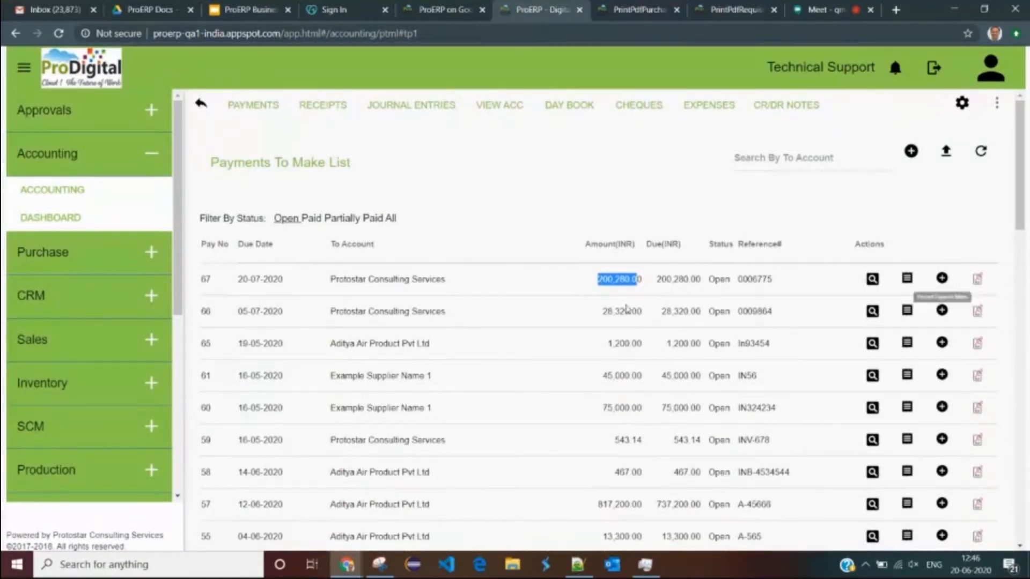
{"action": "left_click", "coordinate": [941, 278]}
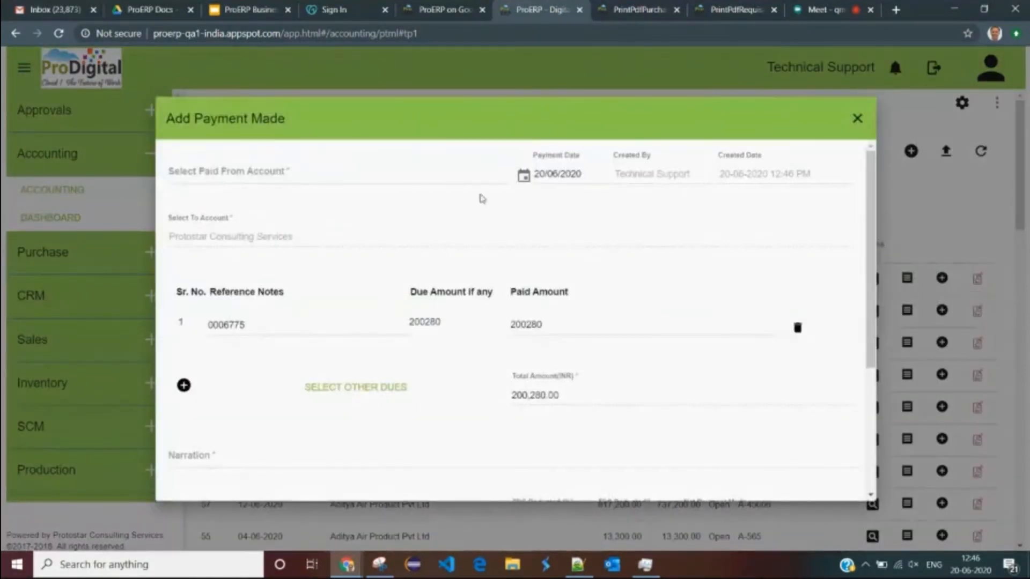
{"action": "left_click", "coordinate": [336, 175]}
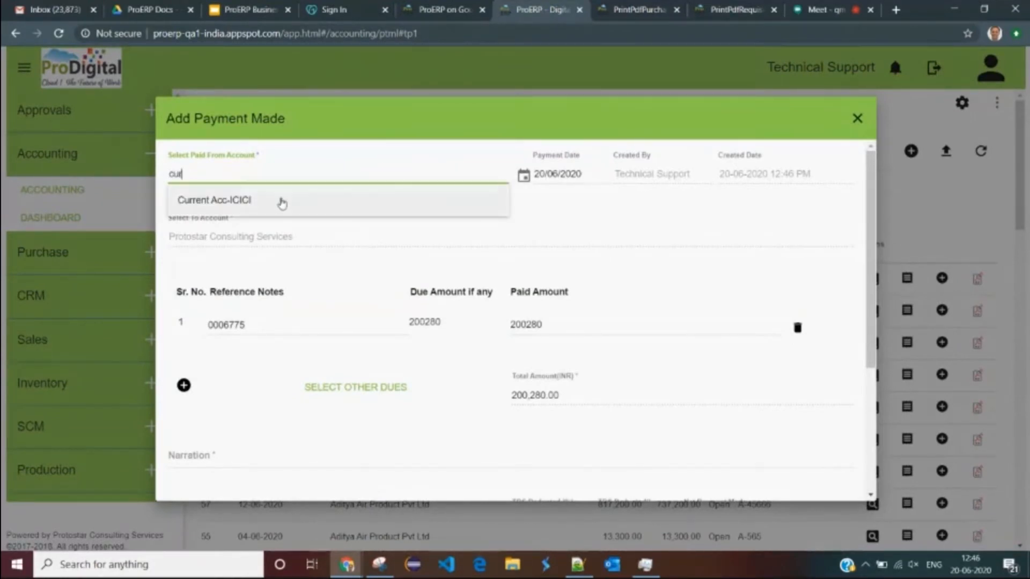
{"action": "left_click", "coordinate": [282, 202]}
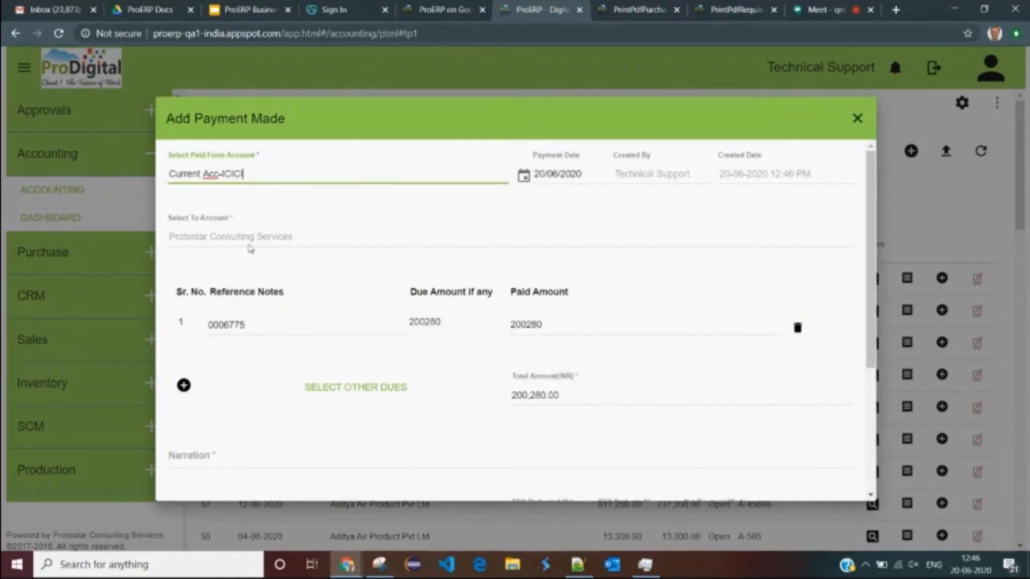
{"action": "double_click", "coordinate": [231, 325]}
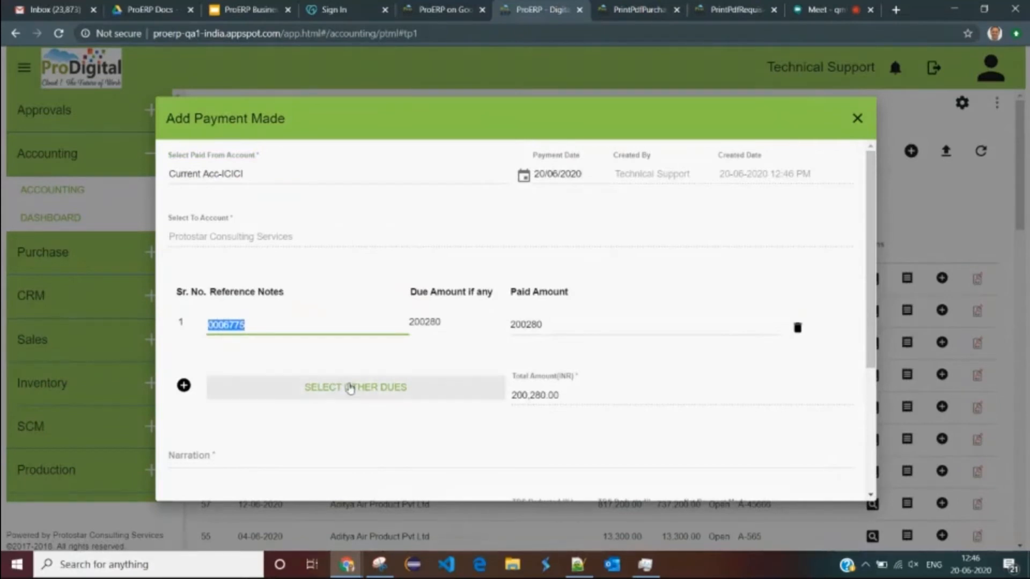
{"action": "left_click", "coordinate": [351, 388]}
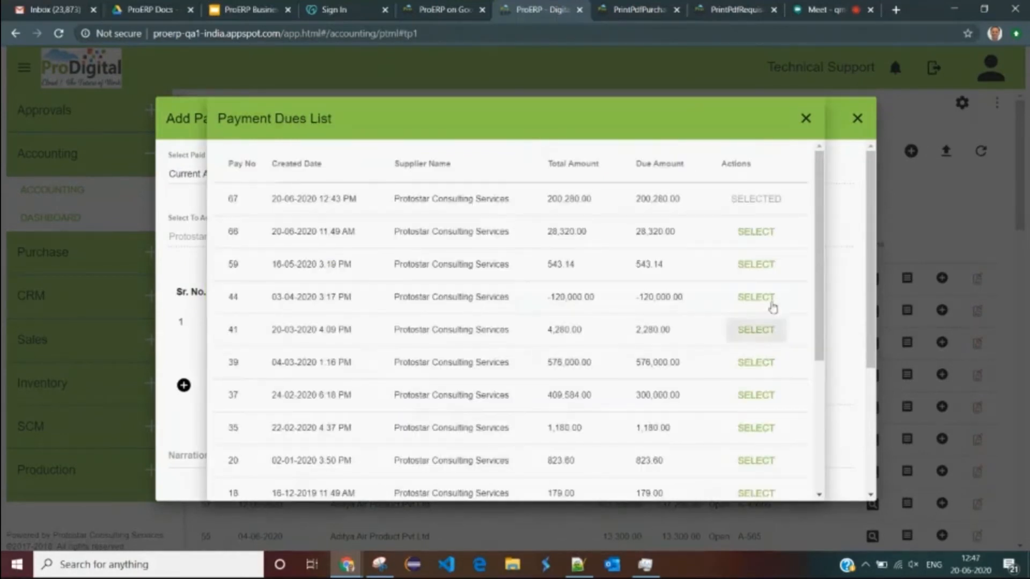
{"action": "left_click", "coordinate": [806, 119]}
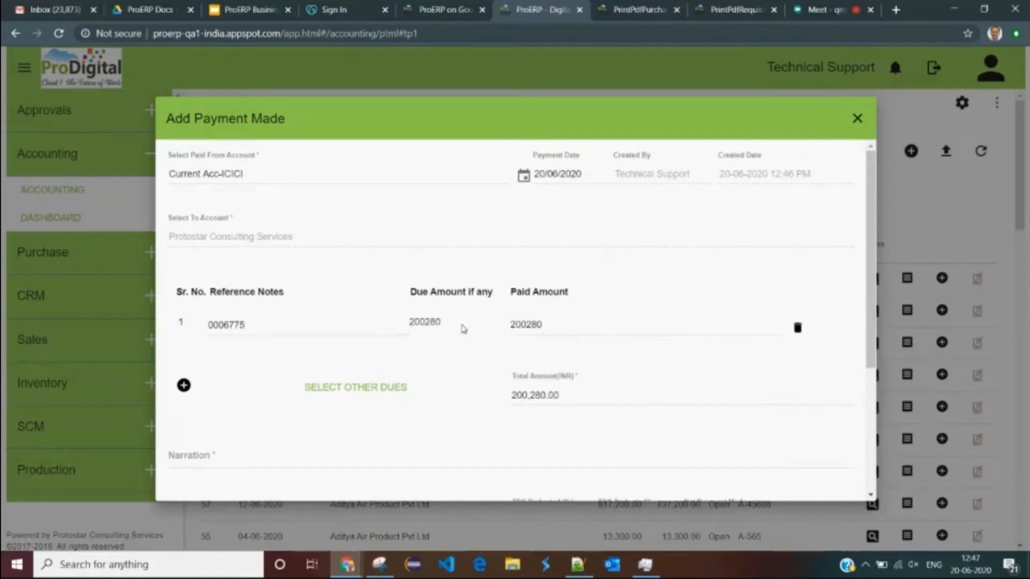
- Set the paid amount to 100000 with narration NEFT/34543545 and save the payment
{"action": "left_click_drag", "start_coordinate": [558, 326], "coordinate": [479, 331]}
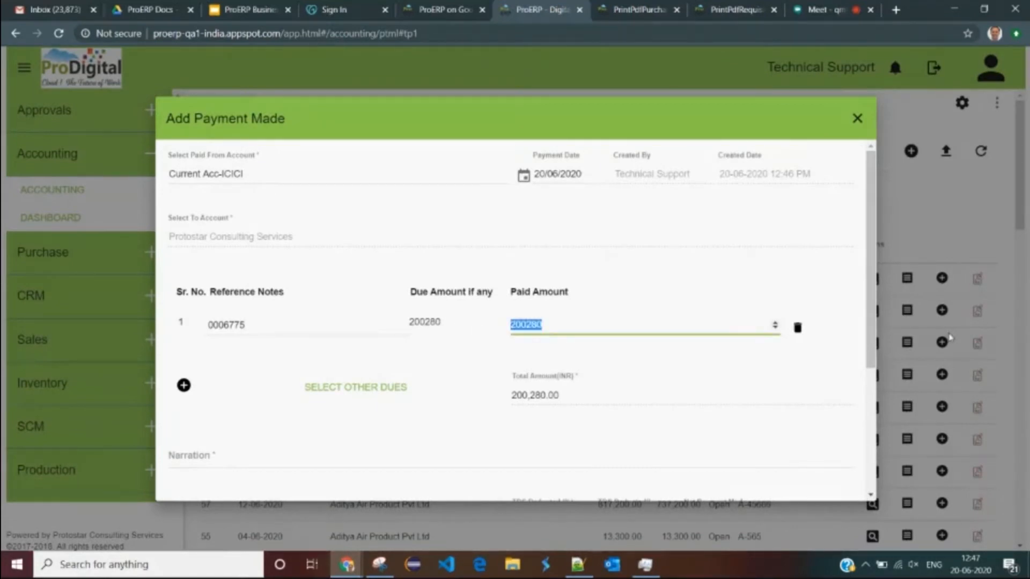
{"action": "type", "text": "100000"}
{"action": "left_click", "coordinate": [486, 386]}
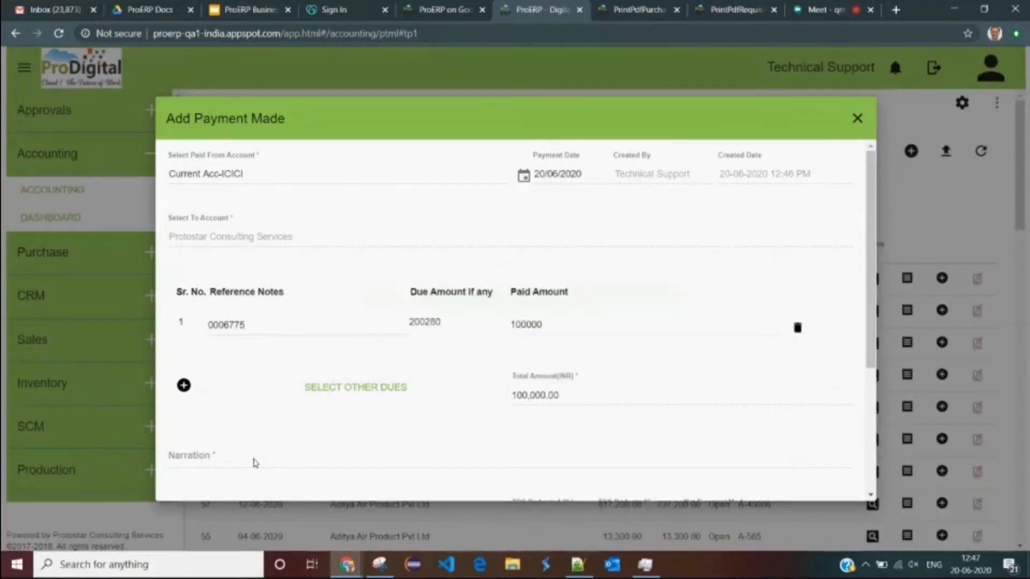
{"action": "left_click", "coordinate": [254, 459]}
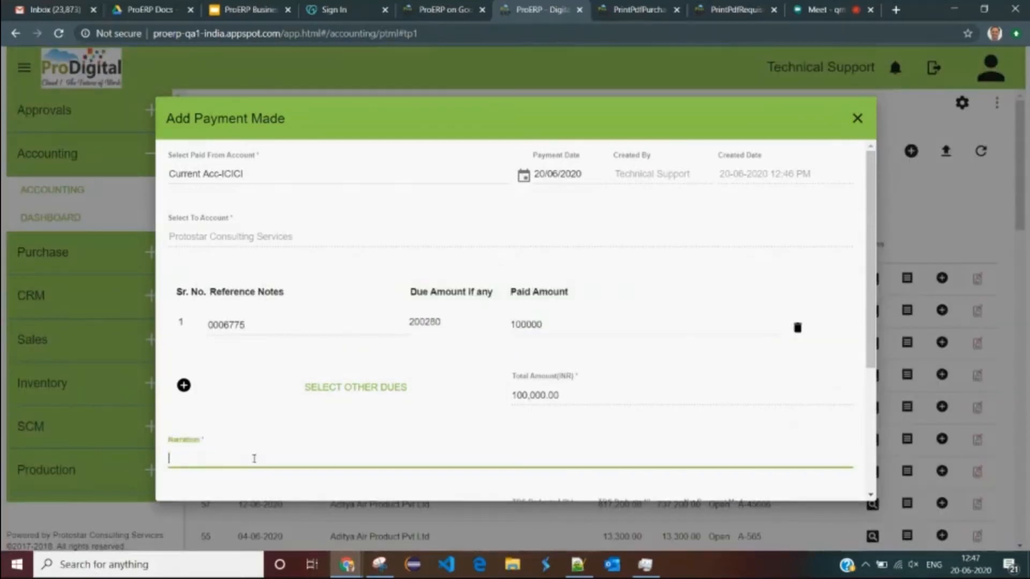
{"action": "type", "text": "NEDFT/34543545"}
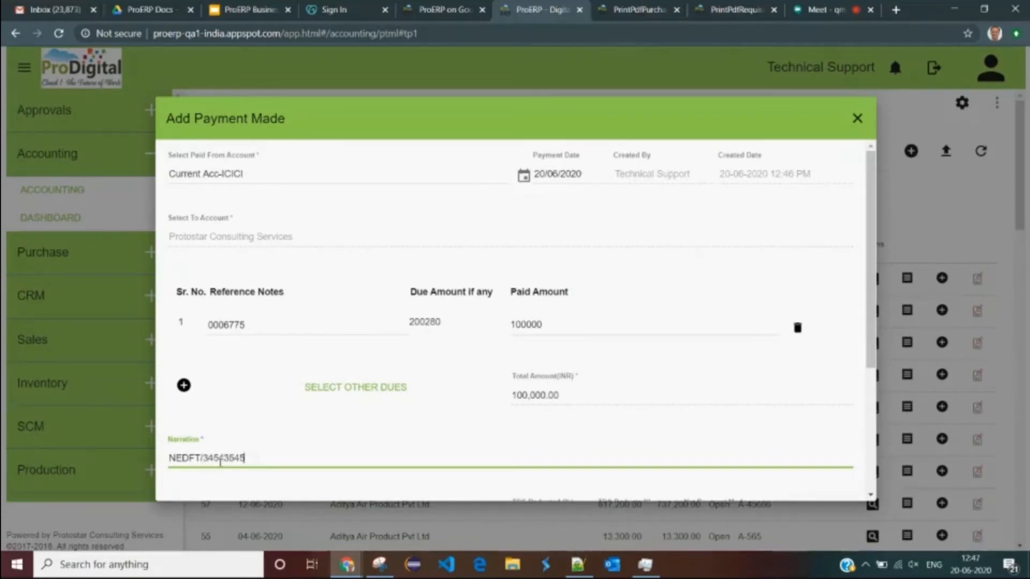
{"action": "left_click", "coordinate": [198, 457]}
{"action": "key", "text": "BackSpace"}
{"action": "scroll", "coordinate": [380, 403], "scroll_direction": "down", "scroll_amount": 4}
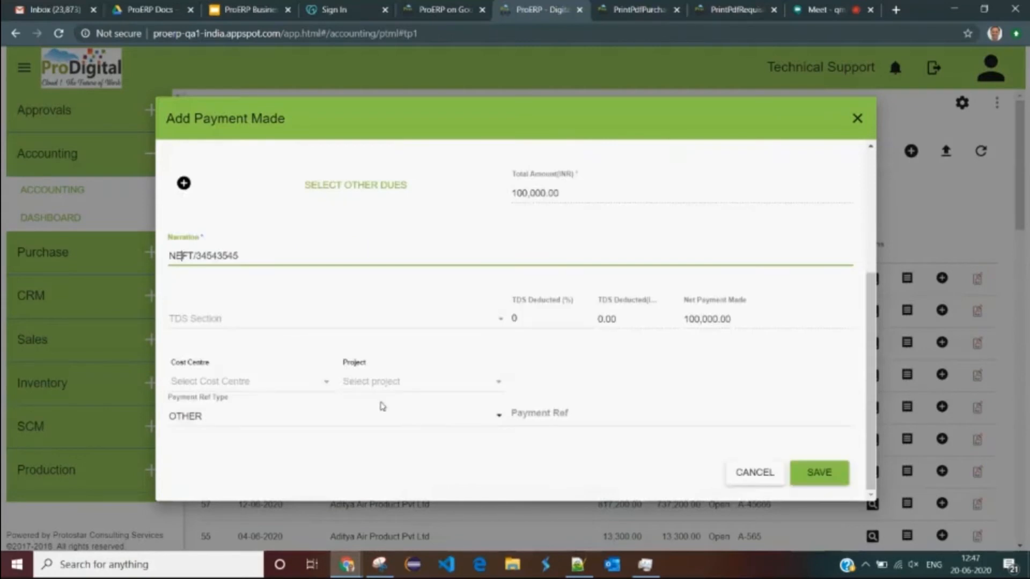
{"action": "left_click", "coordinate": [819, 475]}
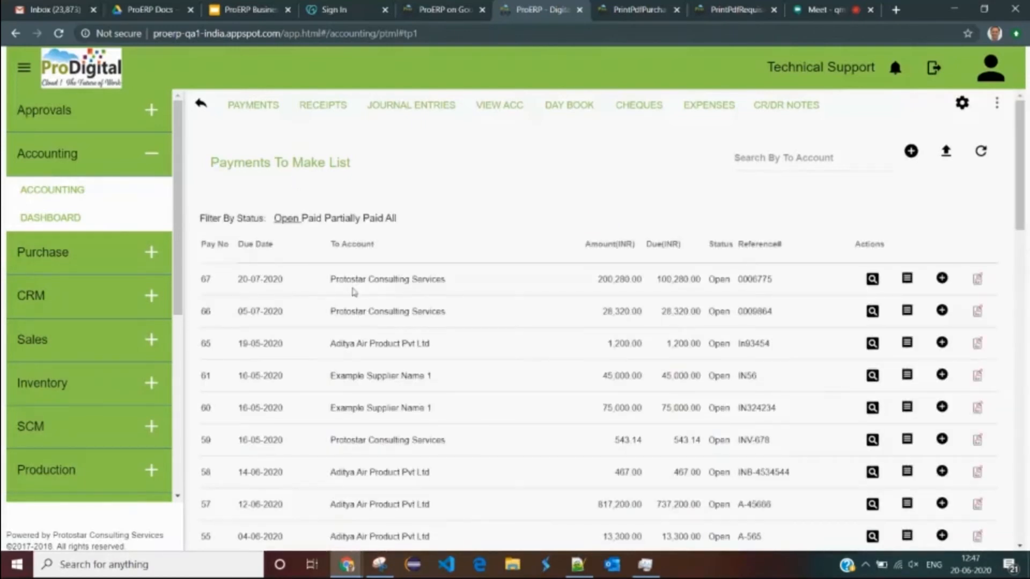
- Confirm payment 67 now shows 100,280.00 due and select the supplier name Protostar
{"action": "left_click_drag", "start_coordinate": [598, 279], "coordinate": [701, 279]}
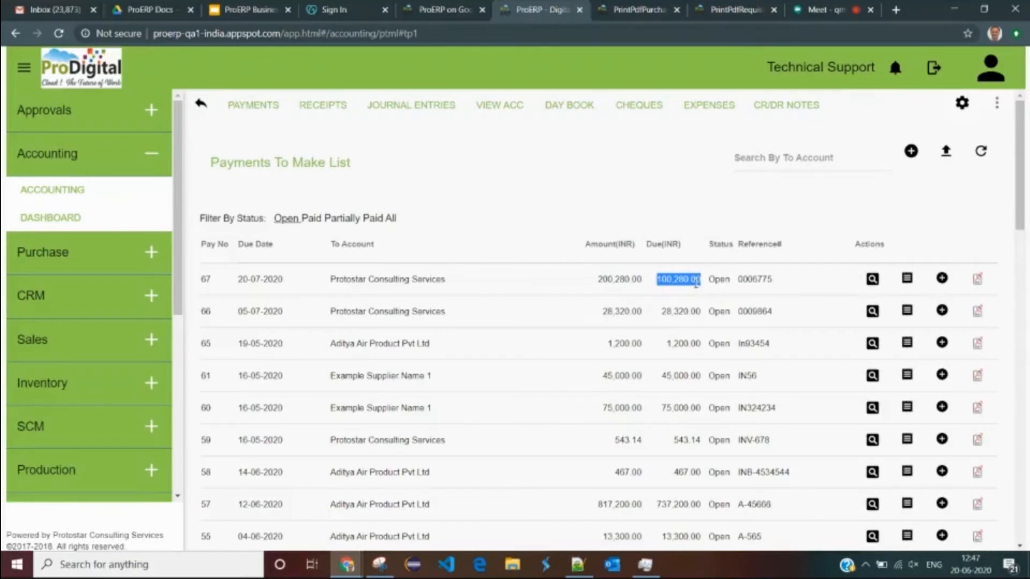
{"action": "left_click", "coordinate": [345, 279]}
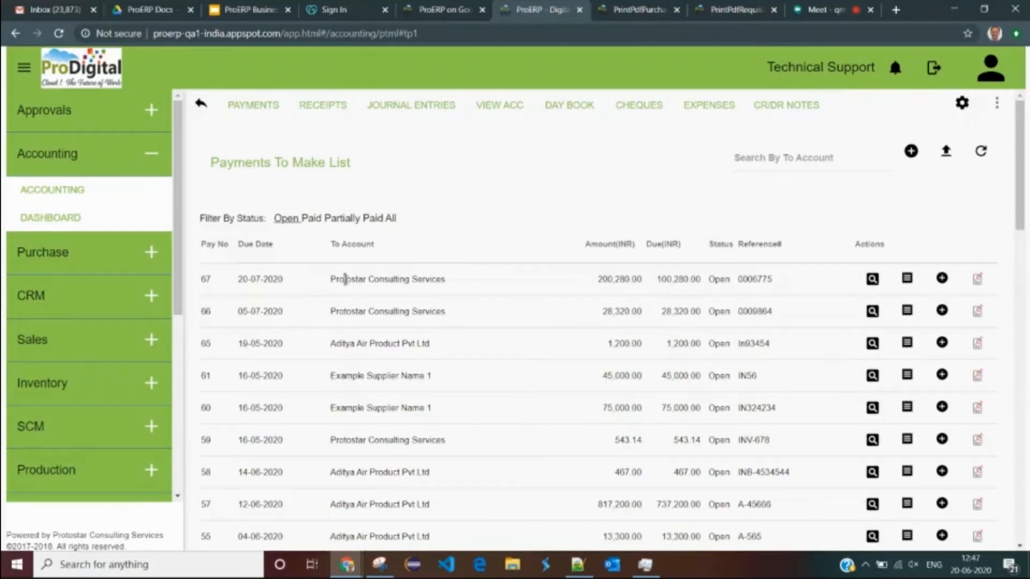
{"action": "double_click", "coordinate": [345, 279]}
{"action": "key", "text": "ctrl+c"}
- View the Protostar Consulting Services account ledger by date range
{"action": "left_click", "coordinate": [498, 112]}
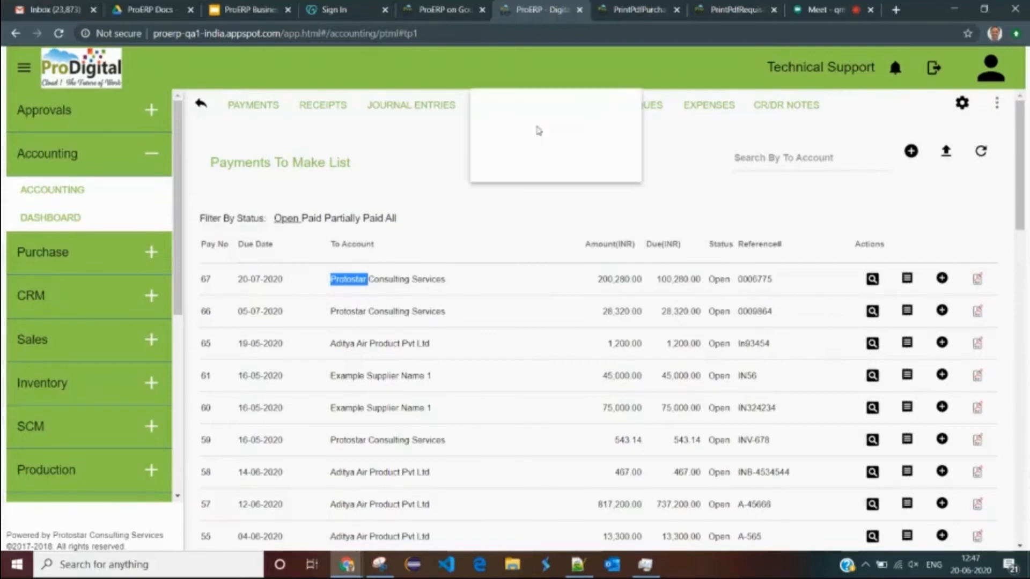
{"action": "left_click", "coordinate": [541, 129]}
{"action": "left_click", "coordinate": [255, 214]}
{"action": "key", "text": "ctrl+v"}
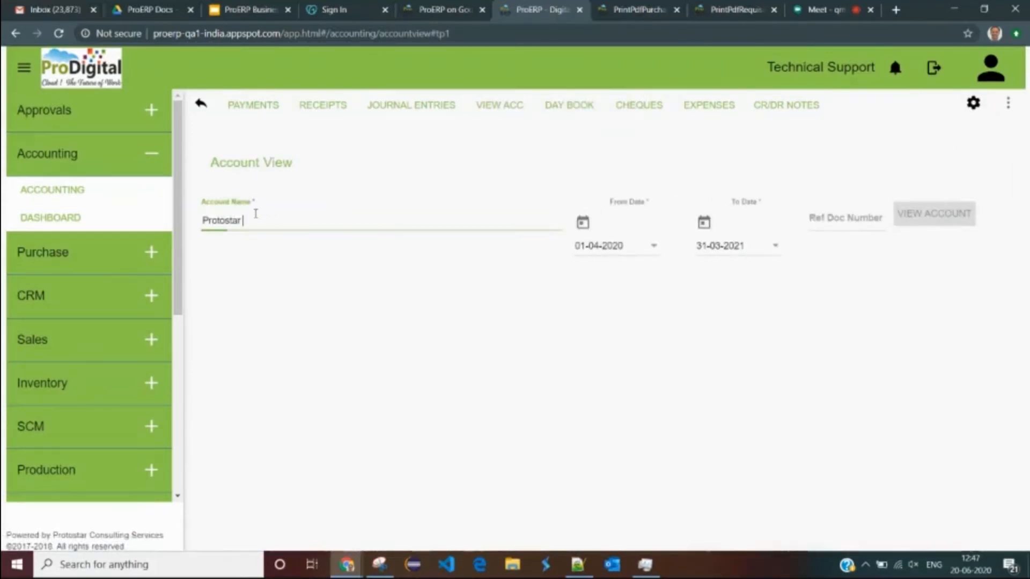
{"action": "left_click", "coordinate": [281, 248]}
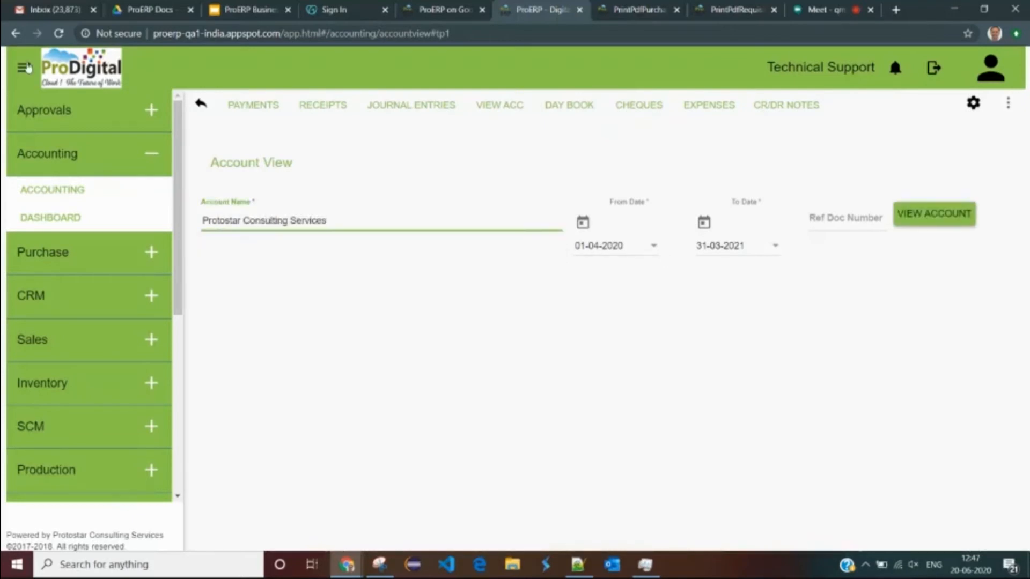
{"action": "left_click", "coordinate": [897, 220]}
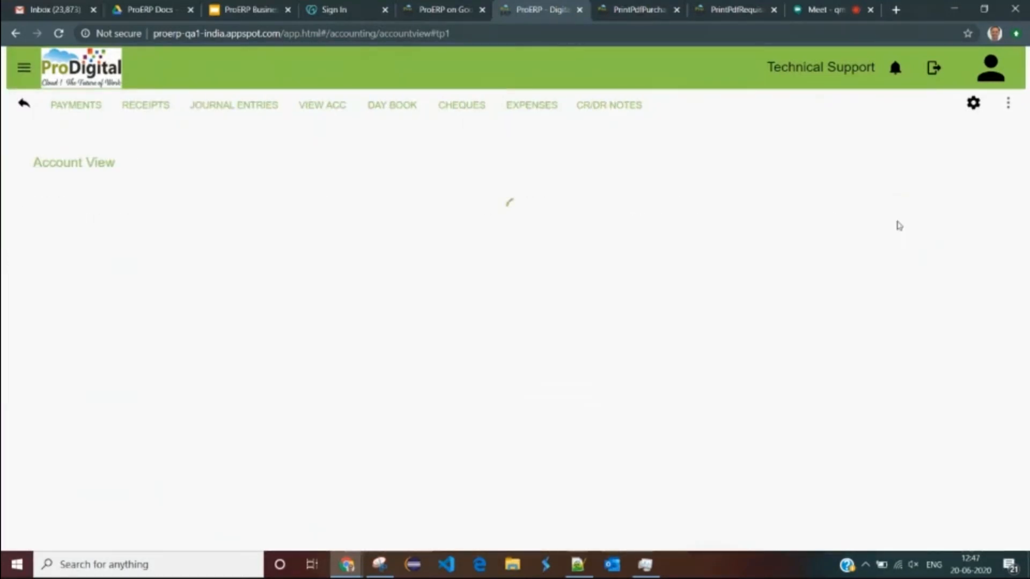
- Highlight the INR 9,143.14 closing balance, 200,280.00 credit and 100,000.00 debit in the ledger
{"action": "scroll", "coordinate": [576, 350], "scroll_direction": "down", "scroll_amount": 1}
{"action": "left_click_drag", "start_coordinate": [104, 259], "coordinate": [159, 259]}
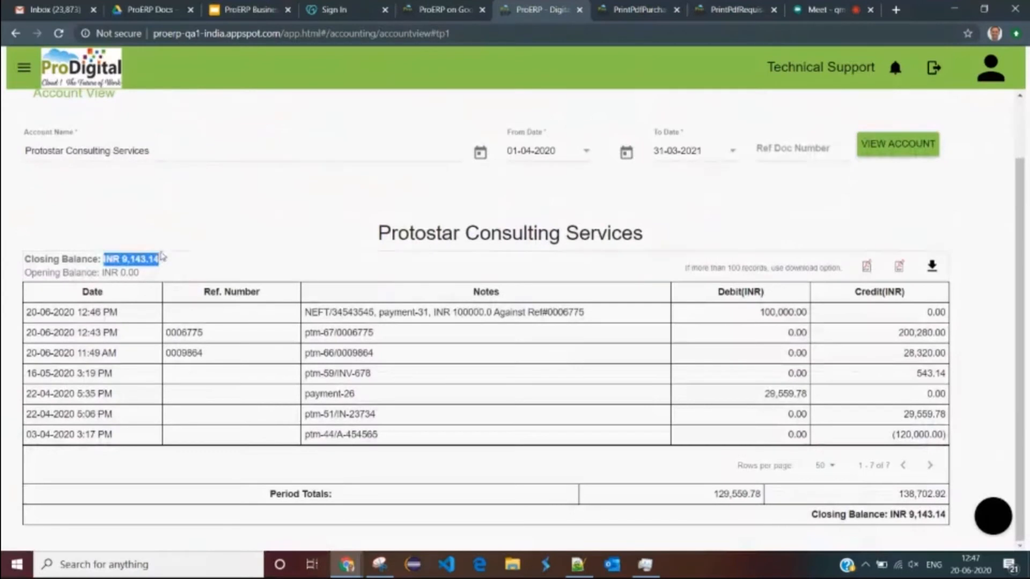
{"action": "left_click_drag", "start_coordinate": [895, 334], "coordinate": [947, 333]}
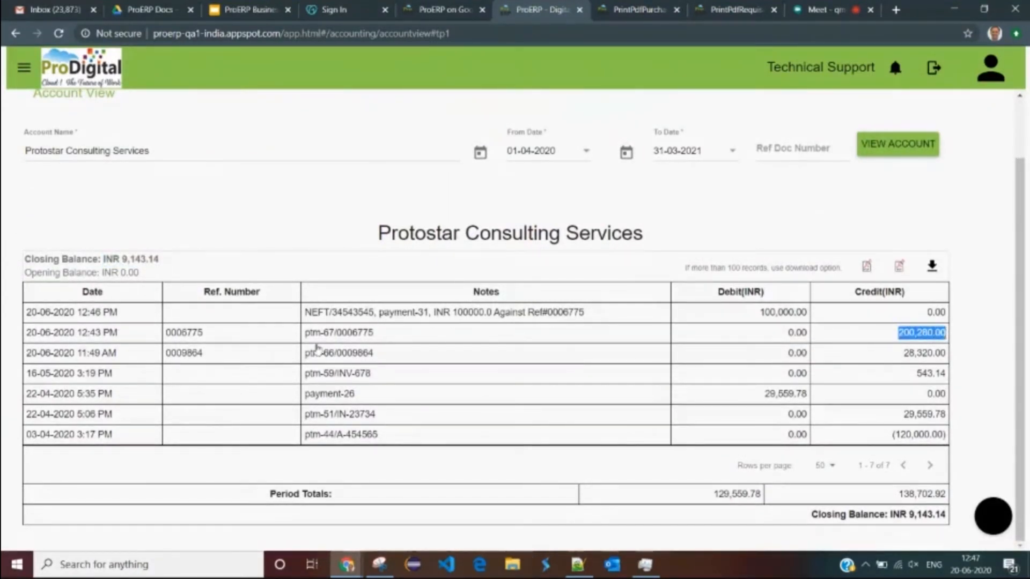
{"action": "left_click_drag", "start_coordinate": [756, 312], "coordinate": [802, 311]}
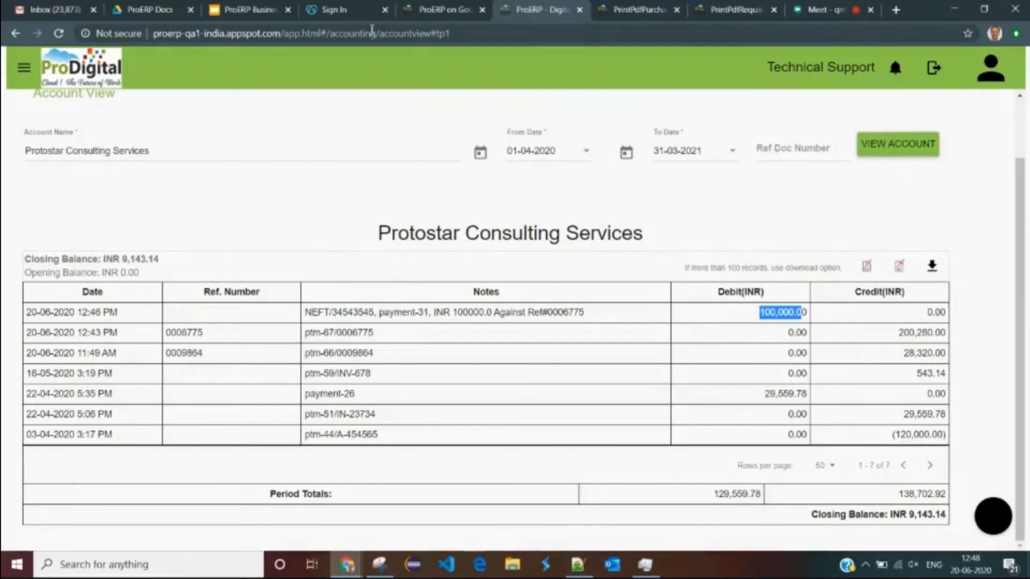
{"action": "left_click", "coordinate": [249, 9]}
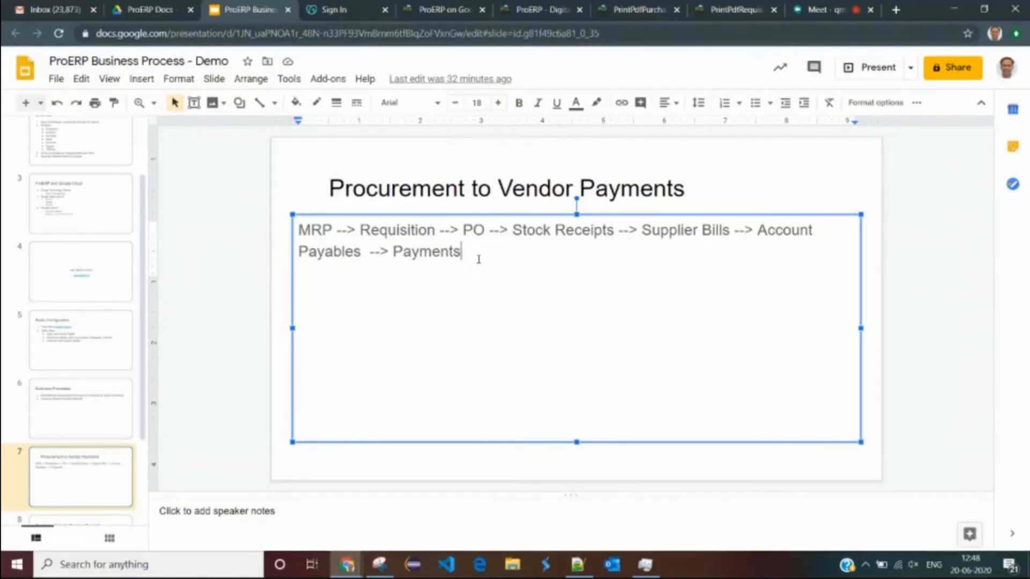
- Highlight MRP, Requisition, PO, Stock Receipts and Supplier Bills through Payments in the slide's flow
{"action": "double_click", "coordinate": [321, 230]}
{"action": "left_click", "coordinate": [400, 231]}
{"action": "double_click", "coordinate": [400, 231]}
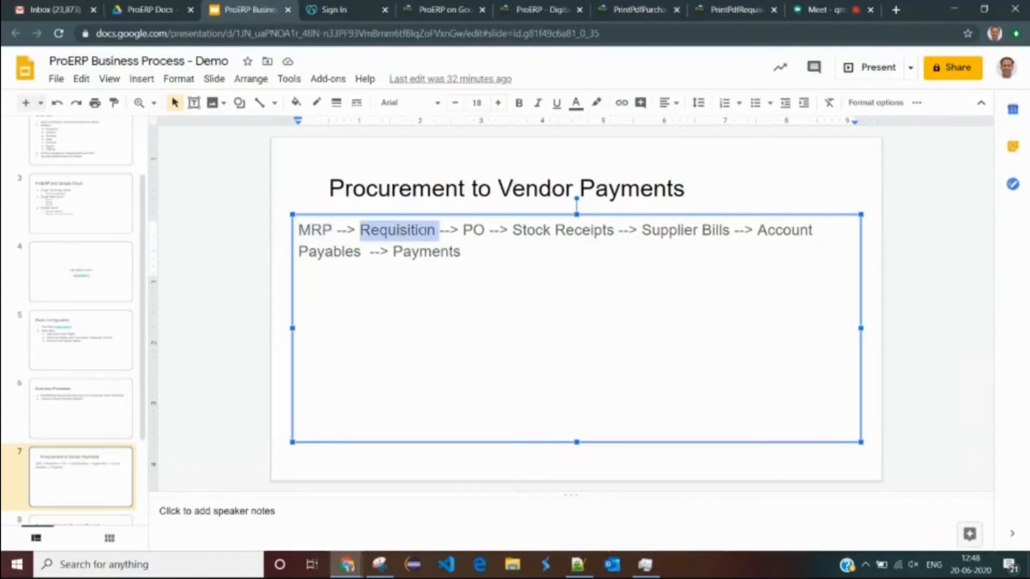
{"action": "double_click", "coordinate": [473, 230]}
{"action": "left_click_drag", "start_coordinate": [512, 230], "coordinate": [620, 231]}
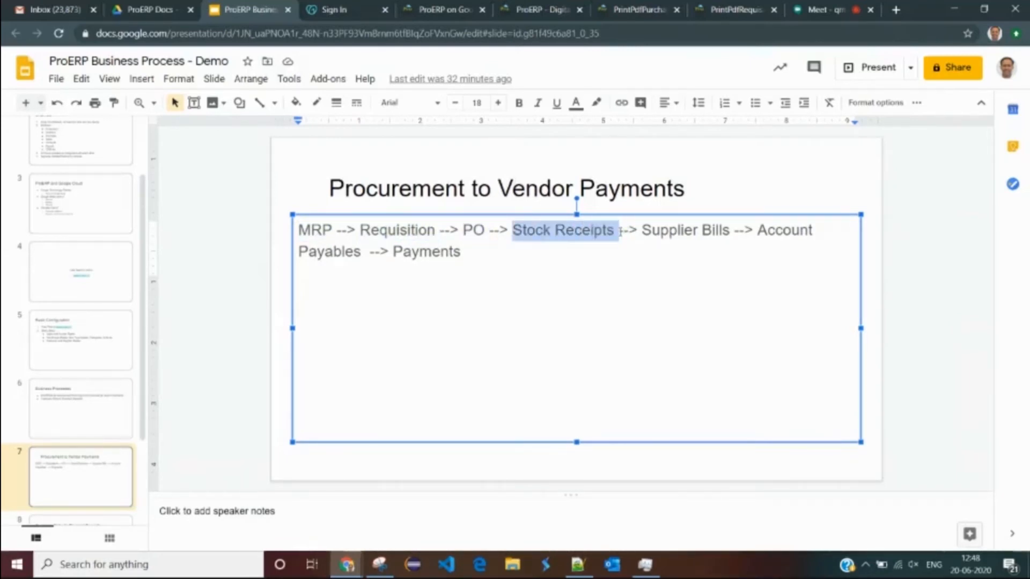
{"action": "left_click_drag", "start_coordinate": [642, 230], "coordinate": [656, 247]}
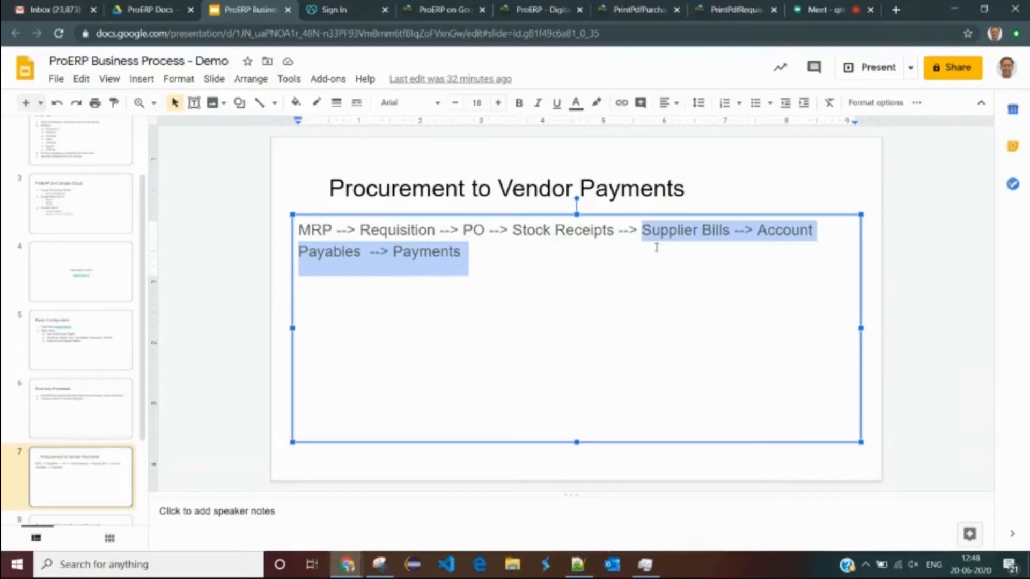
{"action": "left_click", "coordinate": [516, 247]}
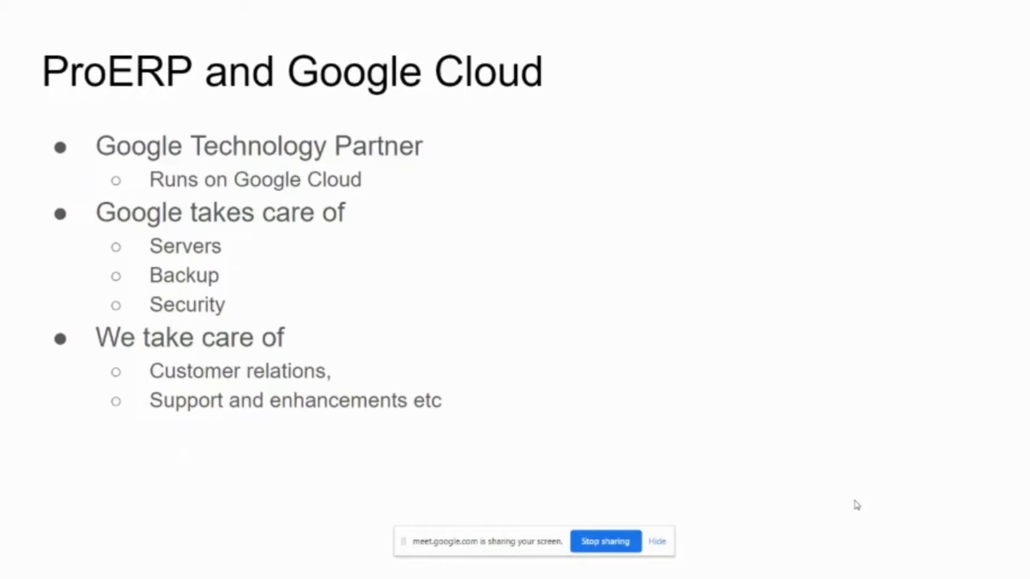
- Advance to the 'Lets See it in Action' slide, then go to ProERP's CRM page
{"action": "key", "text": "Right"}
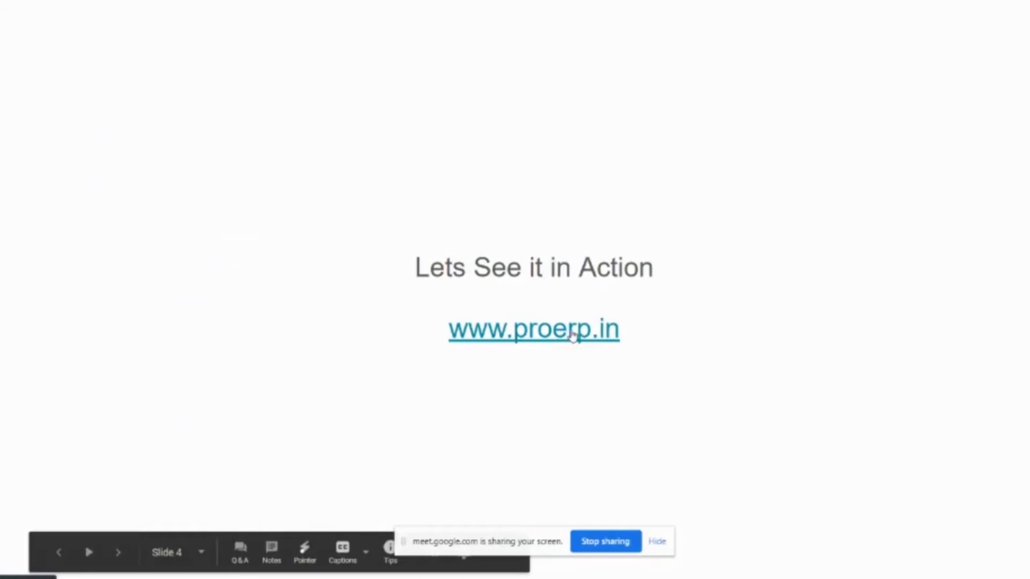
{"action": "left_click", "coordinate": [556, 344]}
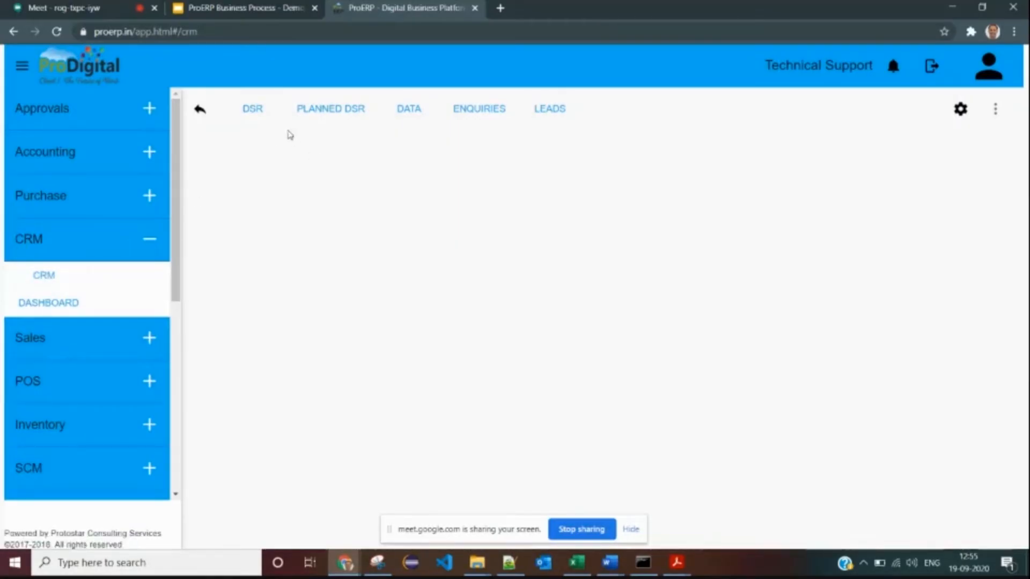
- Show the Enquiry List of all enquiries from the Enquiries menu
{"action": "left_click", "coordinate": [471, 111]}
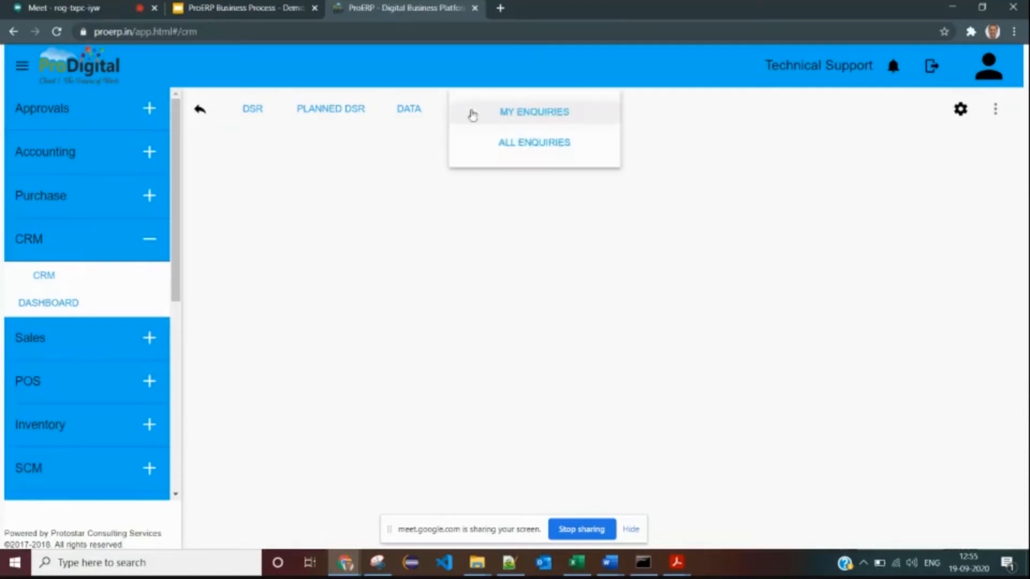
{"action": "left_click", "coordinate": [519, 143]}
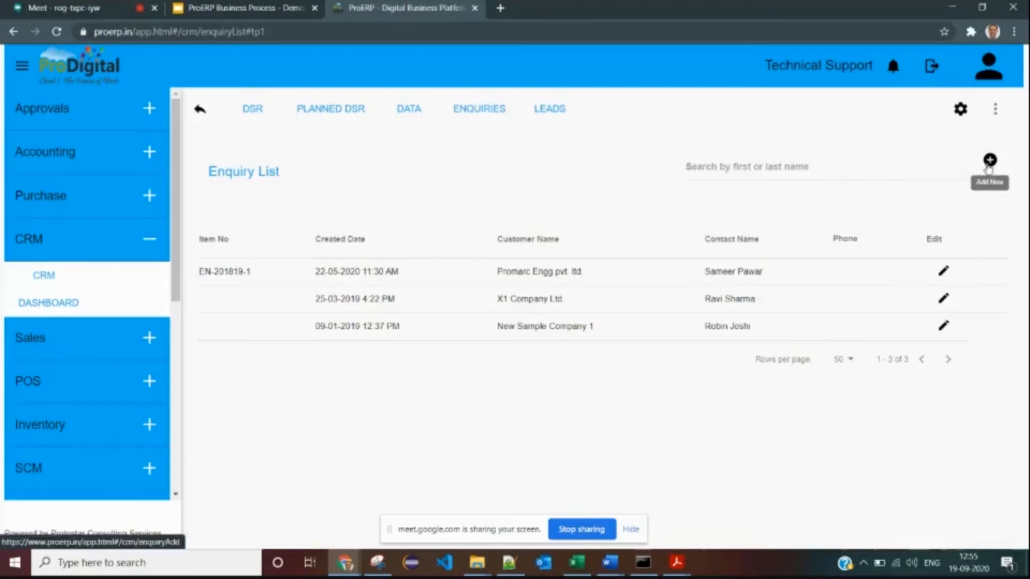
- Start a new enquiry and enter My First Customer Ltd. as the company name
{"action": "left_click", "coordinate": [989, 164]}
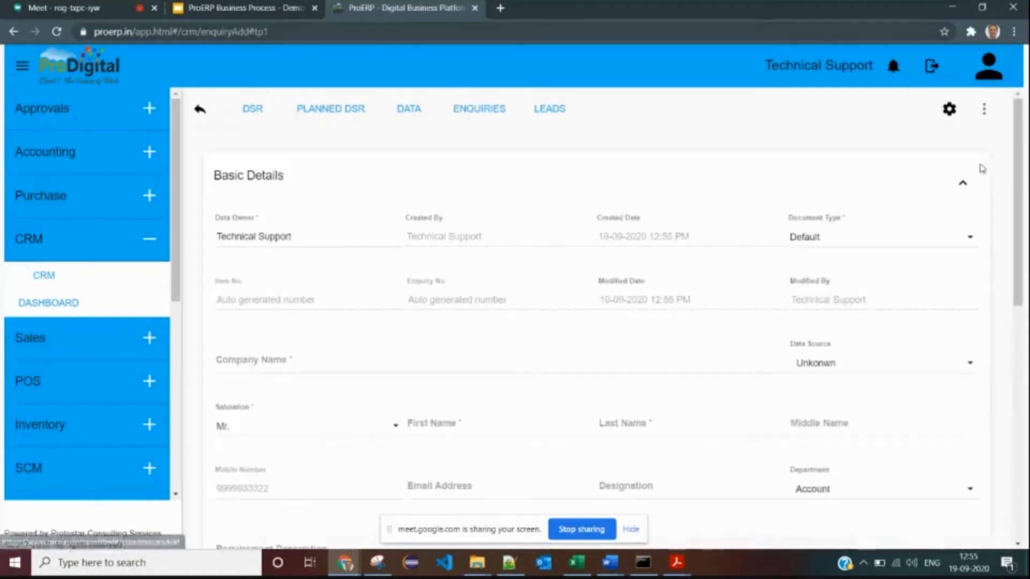
{"action": "scroll", "coordinate": [426, 272], "scroll_direction": "down", "scroll_amount": 1}
{"action": "left_click", "coordinate": [315, 290]}
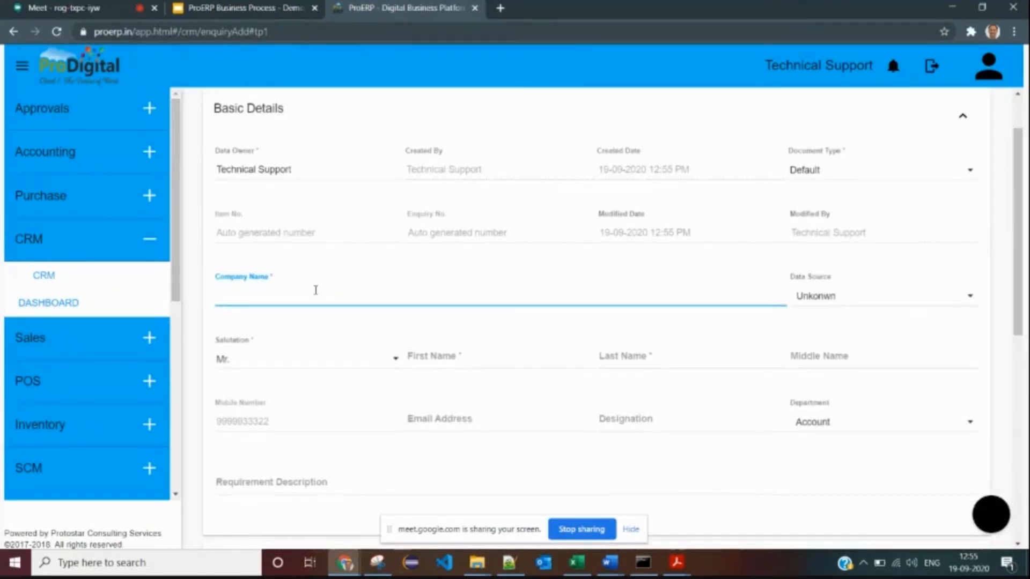
{"action": "type", "text": "My"}
{"action": "type", "text": " Fist"}
{"action": "type", "text": "rst Customer Ltd."}
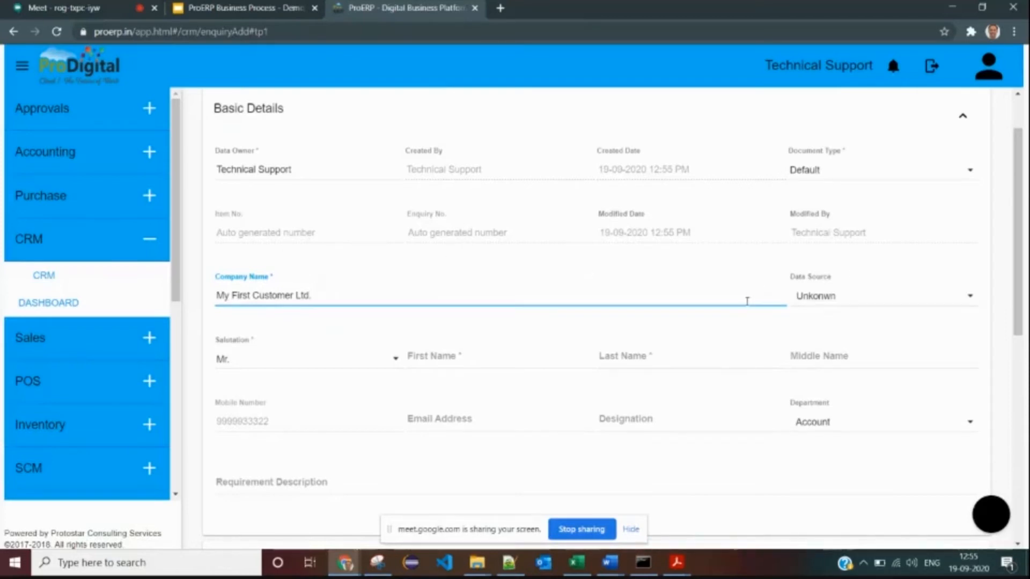
- Set the enquiry's Data Source to Events-shows
{"action": "left_click", "coordinate": [823, 302]}
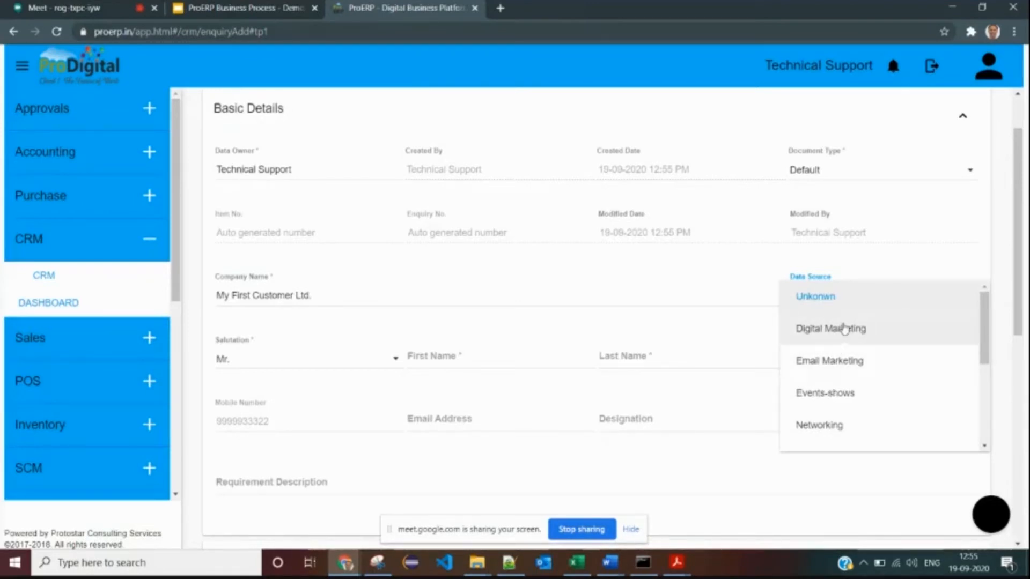
{"action": "scroll", "coordinate": [839, 368], "scroll_direction": "down", "scroll_amount": 1}
{"action": "scroll", "coordinate": [839, 381], "scroll_direction": "down", "scroll_amount": 2}
{"action": "scroll", "coordinate": [847, 376], "scroll_direction": "up", "scroll_amount": 3}
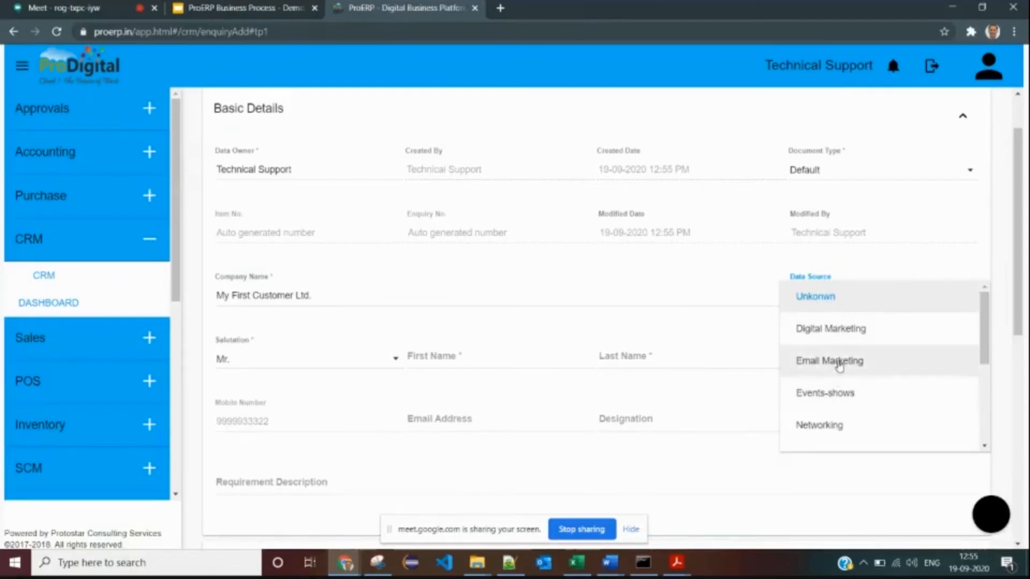
{"action": "scroll", "coordinate": [837, 404], "scroll_direction": "down", "scroll_amount": 3}
{"action": "scroll", "coordinate": [847, 413], "scroll_direction": "up", "scroll_amount": 3}
{"action": "scroll", "coordinate": [846, 371], "scroll_direction": "down", "scroll_amount": 2}
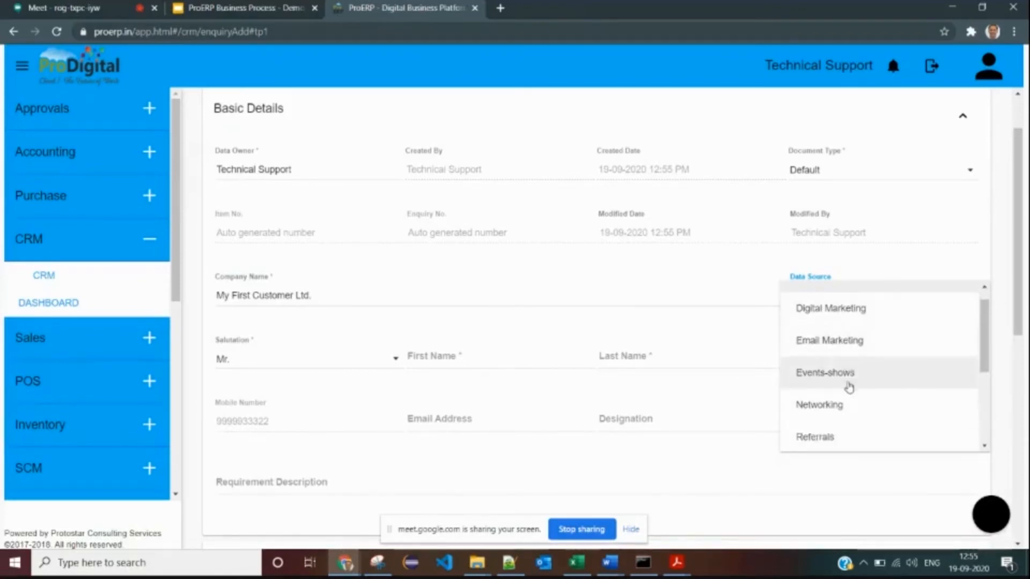
{"action": "left_click", "coordinate": [829, 337]}
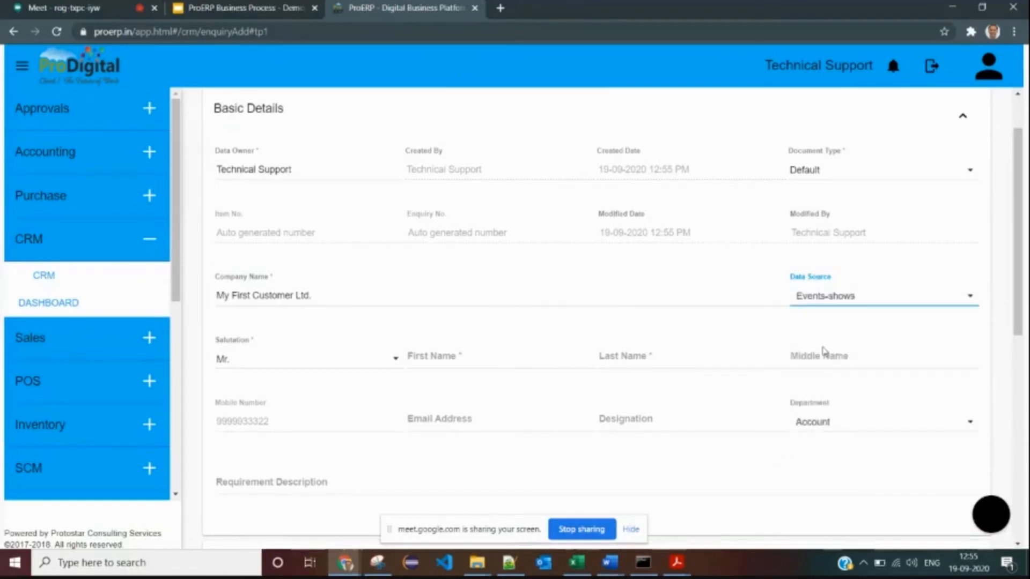
- Enter the contact's first and last name
{"action": "left_click", "coordinate": [434, 351]}
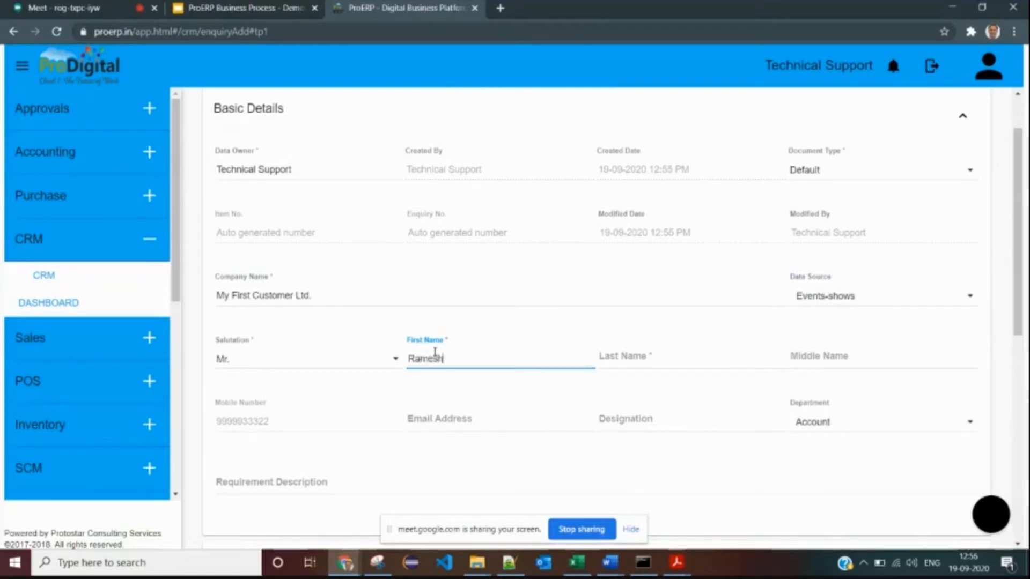
{"action": "key", "text": "Tab"}
{"action": "type", "text": "K"}
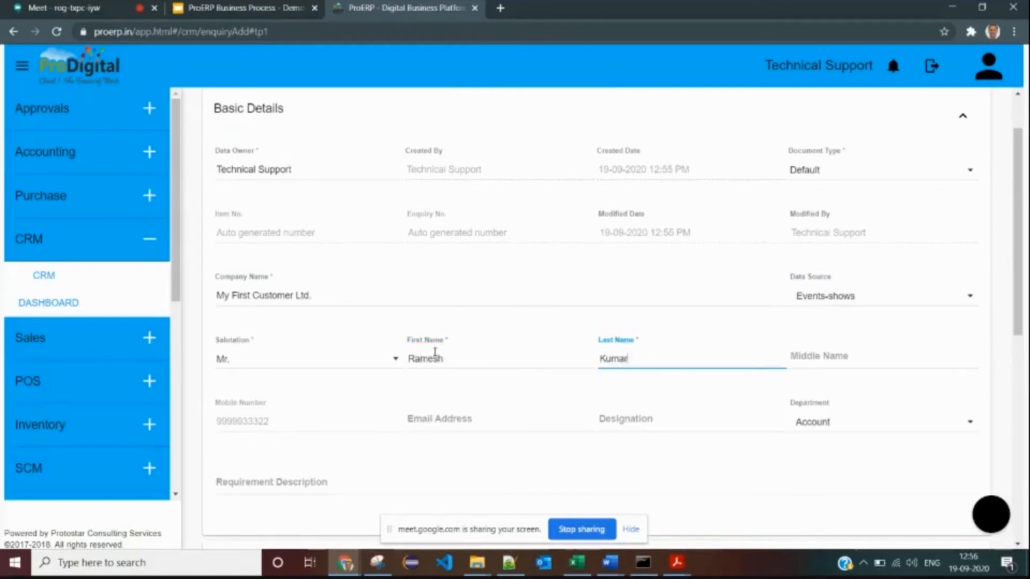
{"action": "left_click", "coordinate": [625, 380]}
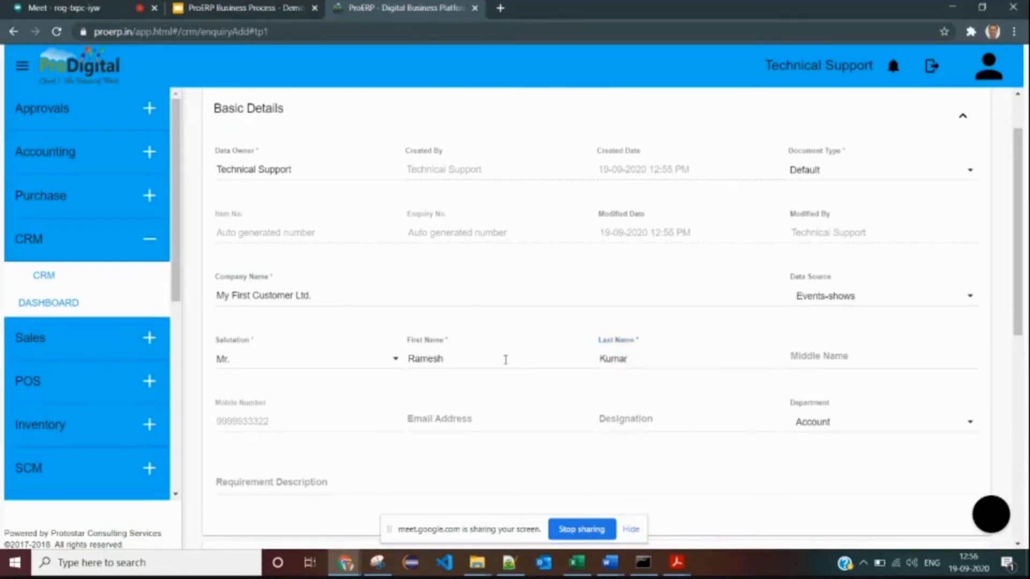
{"action": "scroll", "coordinate": [491, 343], "scroll_direction": "down", "scroll_amount": 1}
- Fill in the contact's mobile number and e-mail address, keeping Department as Account
{"action": "left_click", "coordinate": [319, 351]}
{"action": "left_click", "coordinate": [437, 356]}
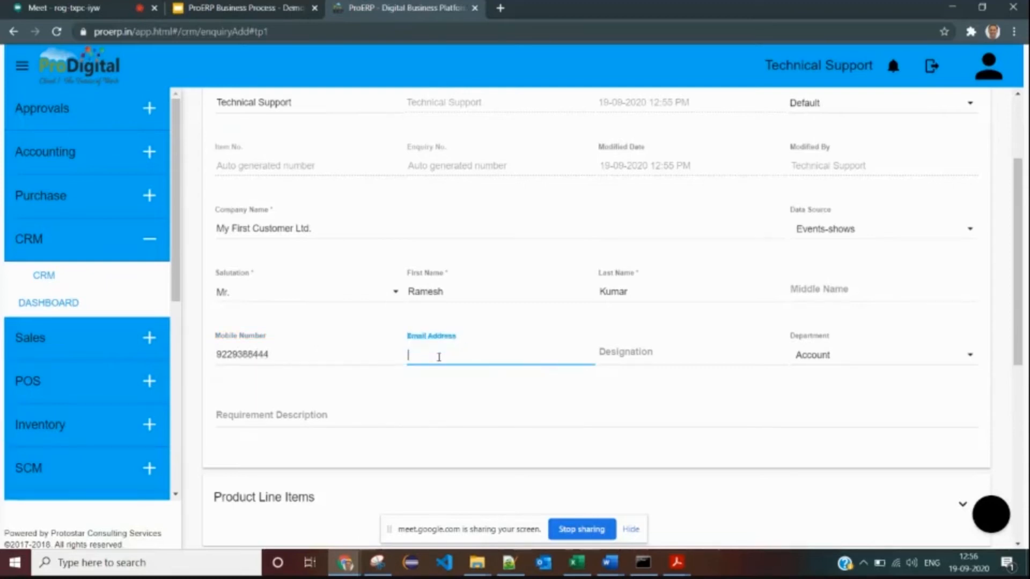
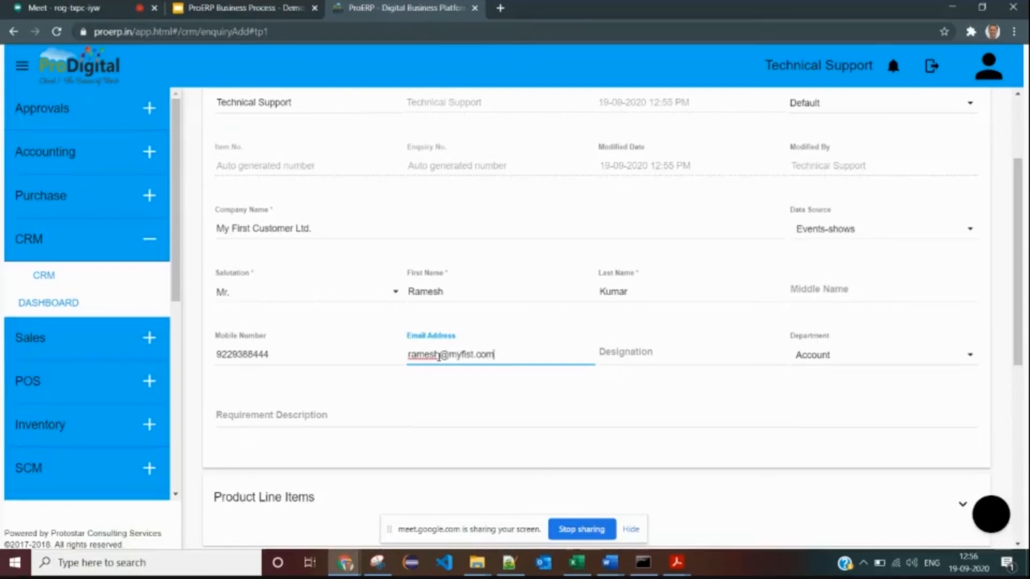
{"action": "left_click", "coordinate": [671, 350]}
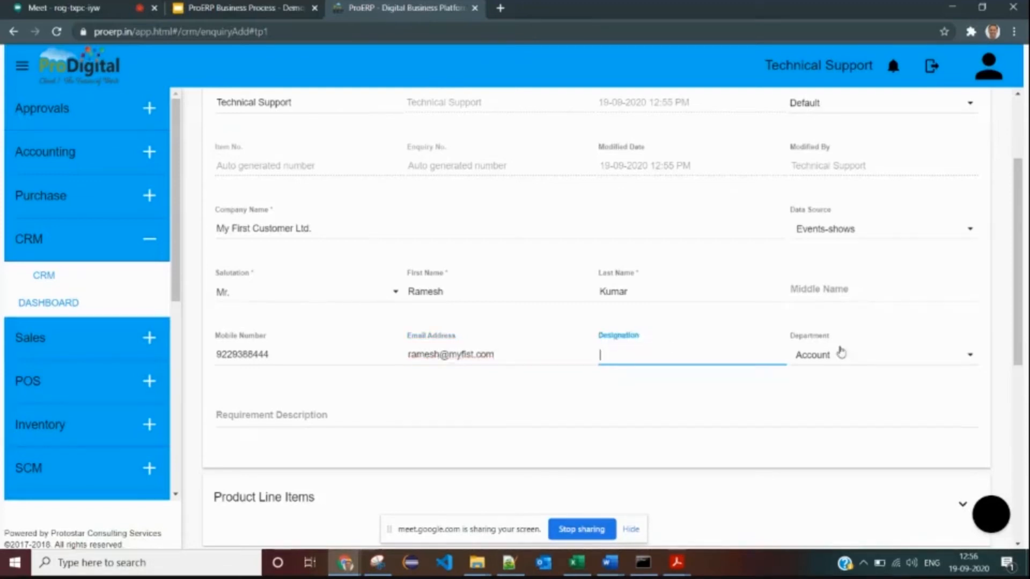
{"action": "left_click", "coordinate": [889, 357]}
{"action": "left_click", "coordinate": [664, 395]}
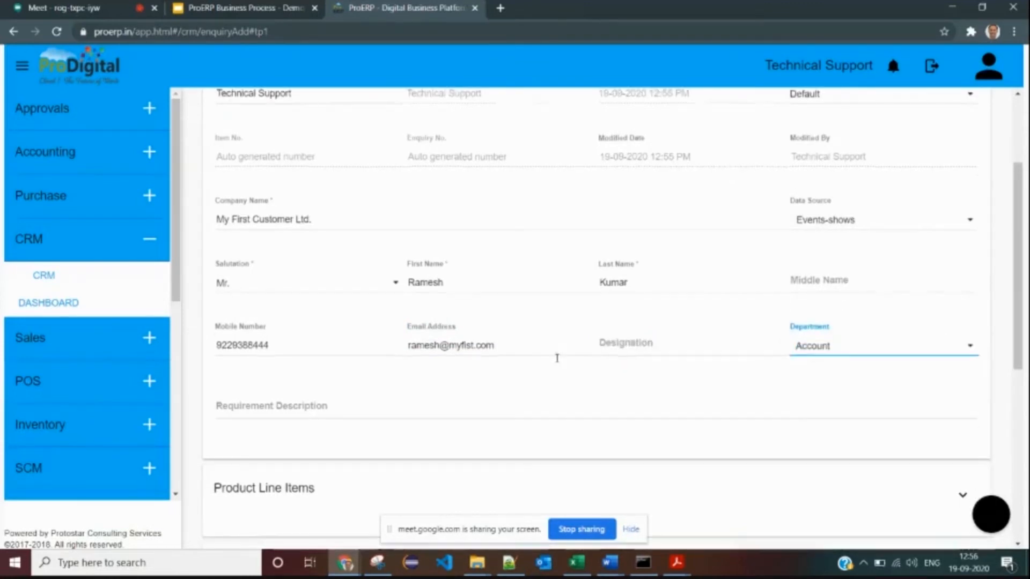
- Enter the requirement description 'Brief about Enquiry'
{"action": "scroll", "coordinate": [556, 356], "scroll_direction": "down", "scroll_amount": 3}
{"action": "left_click", "coordinate": [336, 279]}
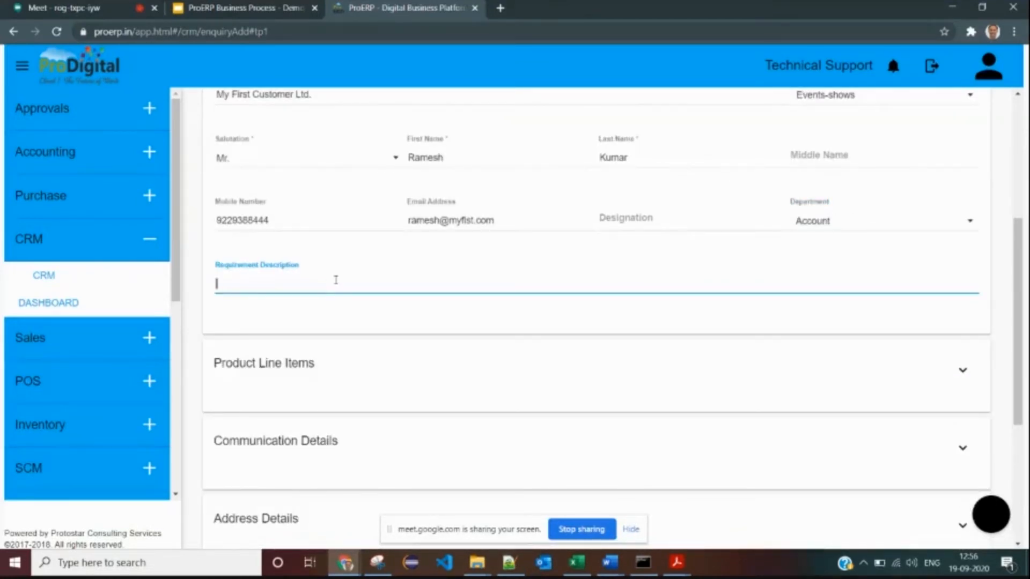
{"action": "type", "text": "Be"}
{"action": "key", "text": "BackSpace"}
{"action": "type", "text": "rief about"}
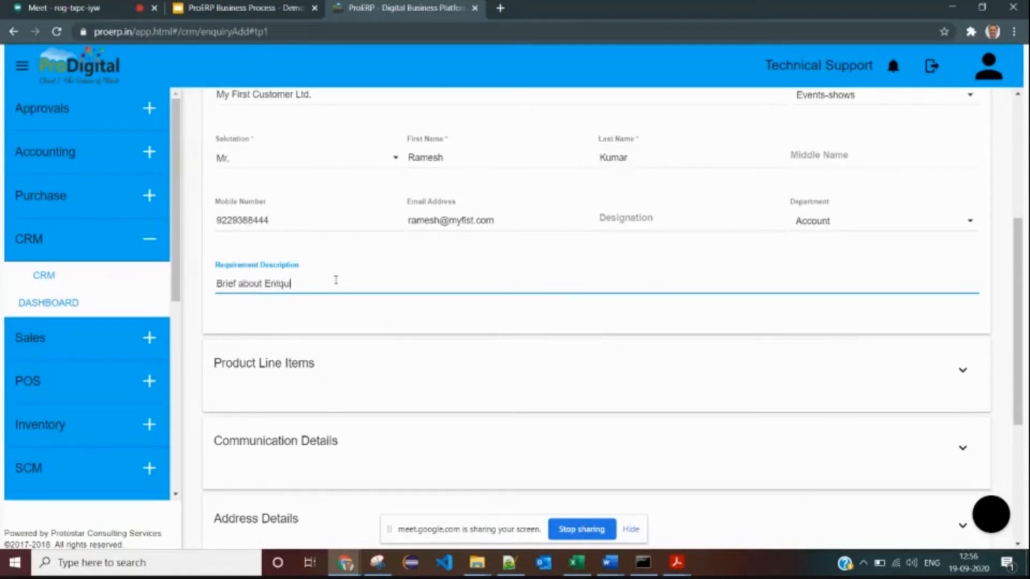
{"action": "type", "text": " Enqu"}
{"action": "left_click", "coordinate": [337, 320]}
- Add item x5 as the first product line with quantity 1200 nos
{"action": "scroll", "coordinate": [366, 277], "scroll_direction": "up", "scroll_amount": 3}
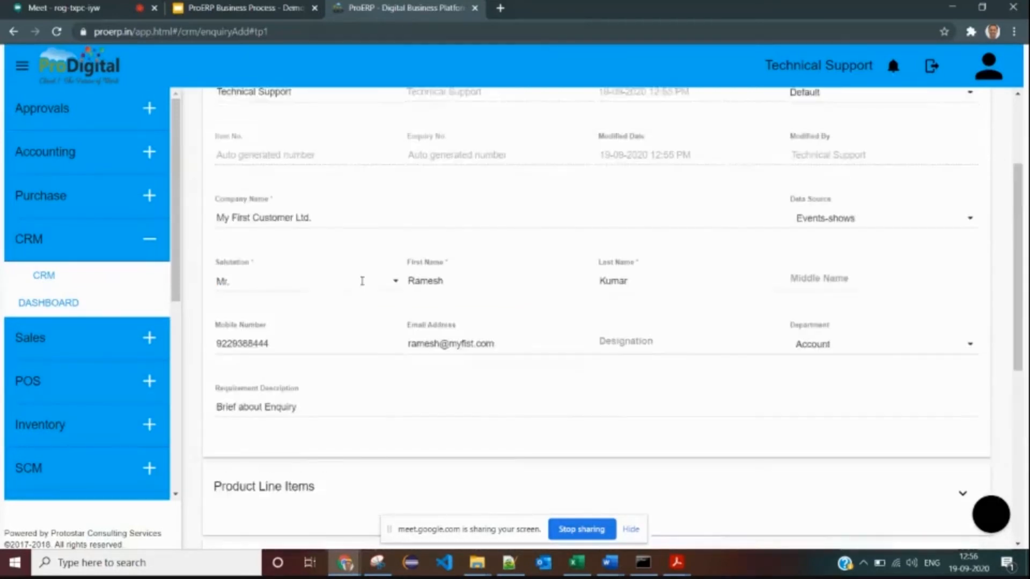
{"action": "scroll", "coordinate": [414, 248], "scroll_direction": "up", "scroll_amount": 2}
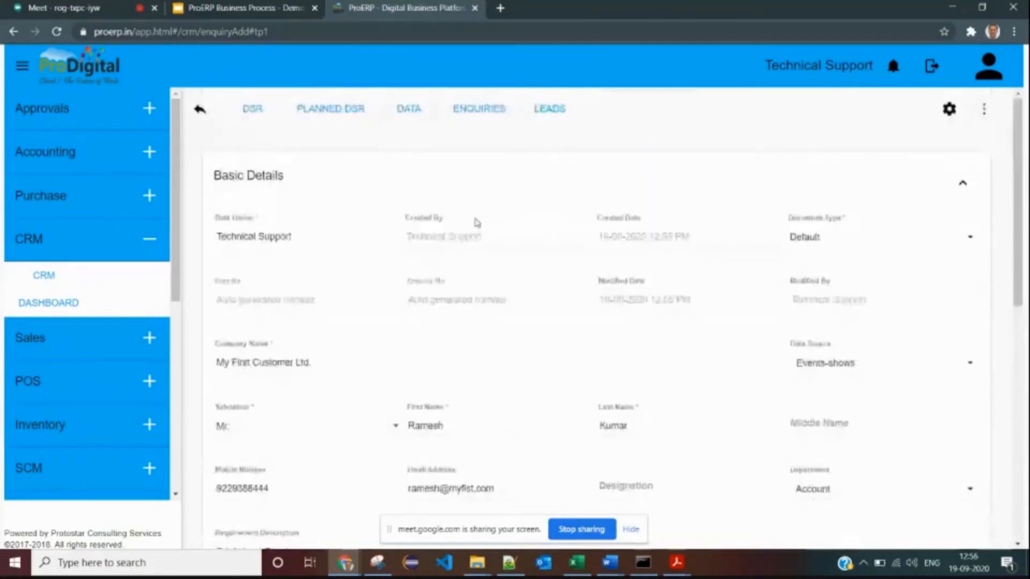
{"action": "scroll", "coordinate": [486, 257], "scroll_direction": "down", "scroll_amount": 5}
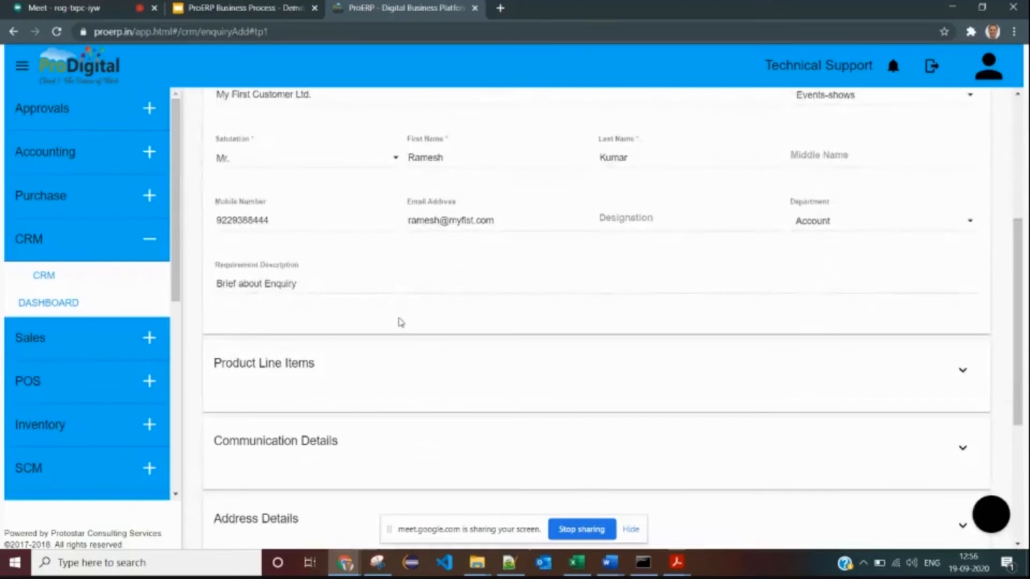
{"action": "scroll", "coordinate": [400, 335], "scroll_direction": "down", "scroll_amount": 1}
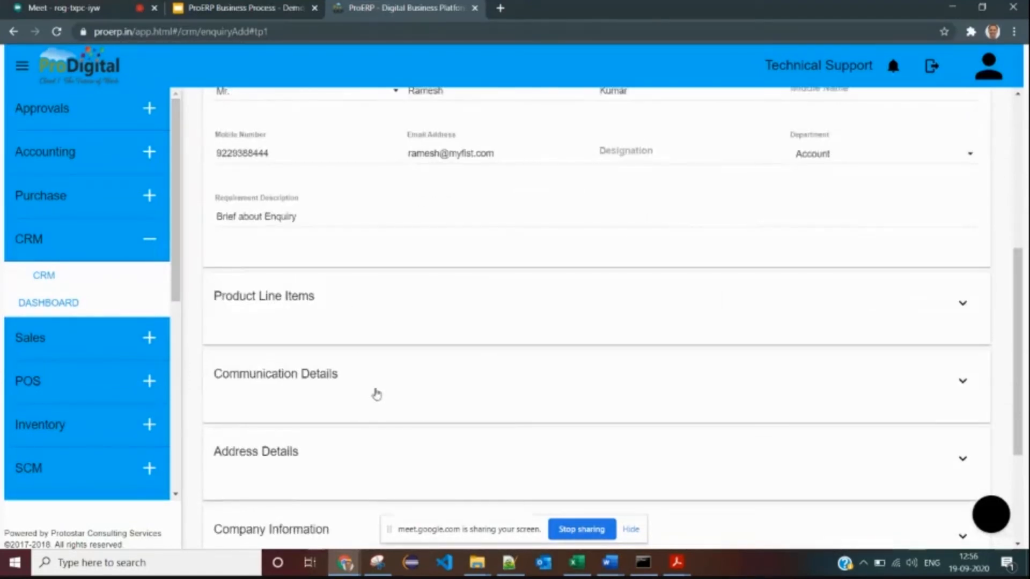
{"action": "left_click", "coordinate": [334, 305]}
{"action": "left_click", "coordinate": [326, 396]}
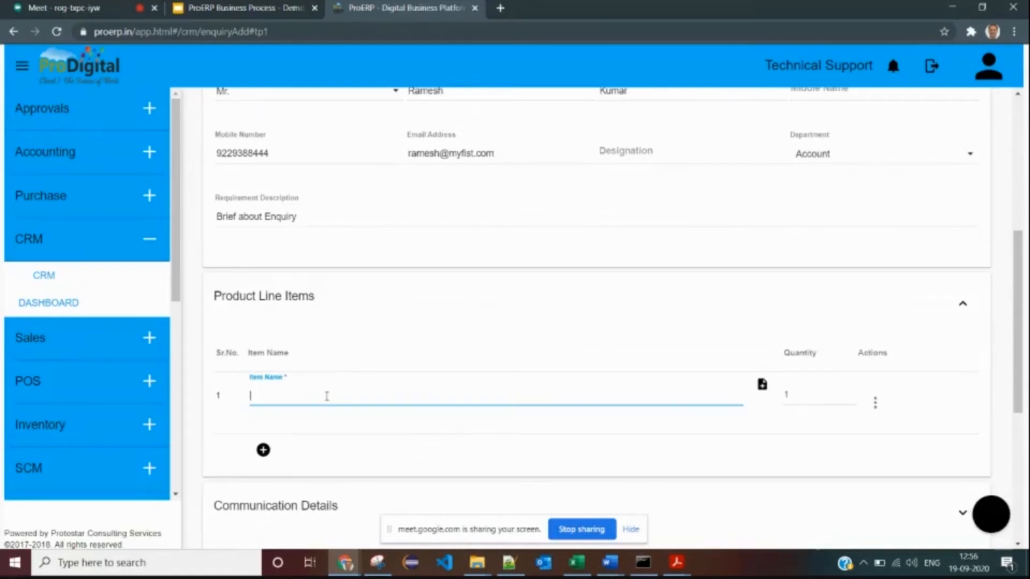
{"action": "type", "text": "item"}
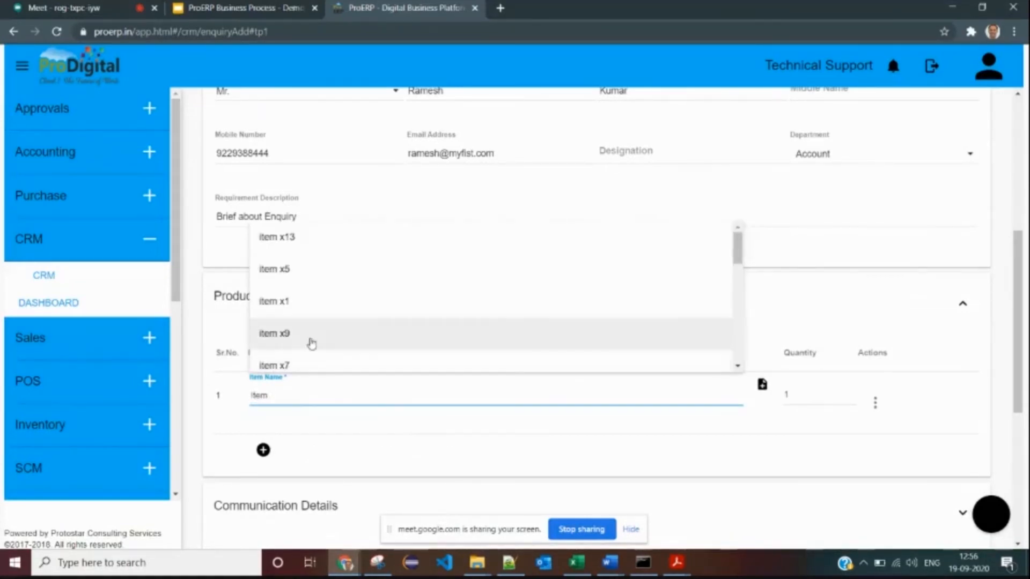
{"action": "left_click", "coordinate": [301, 272]}
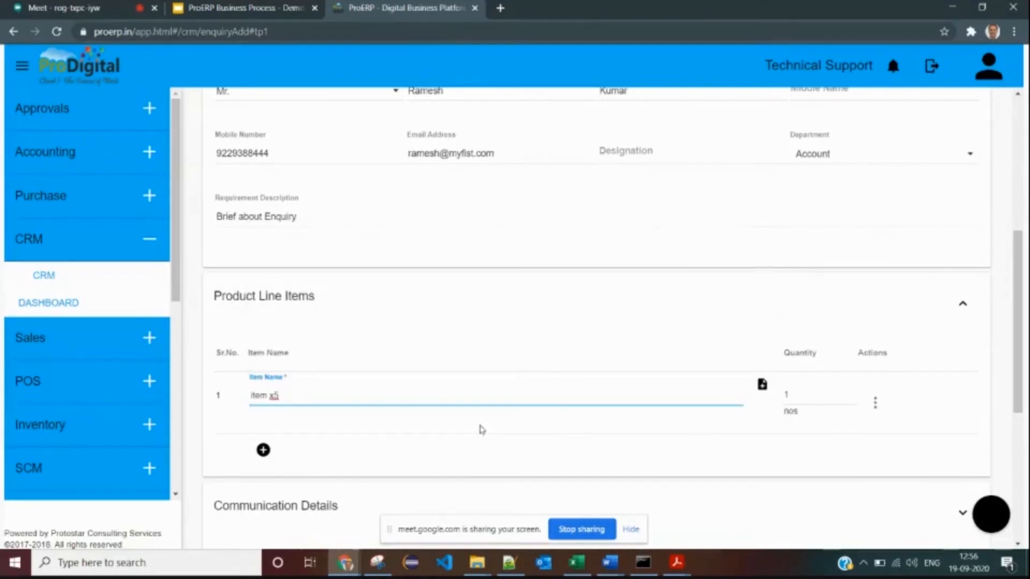
{"action": "left_click", "coordinate": [814, 396]}
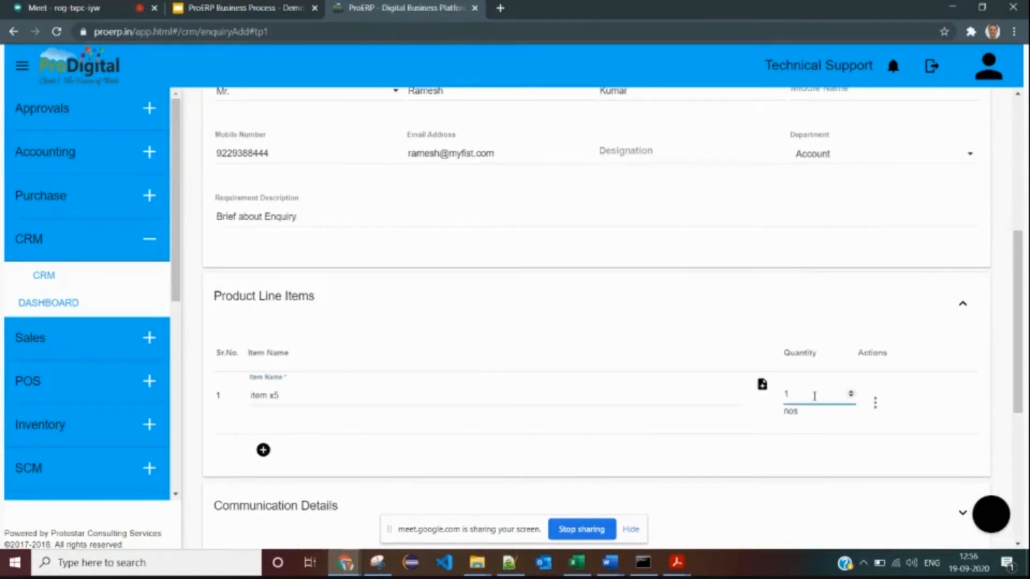
{"action": "left_click", "coordinate": [779, 455]}
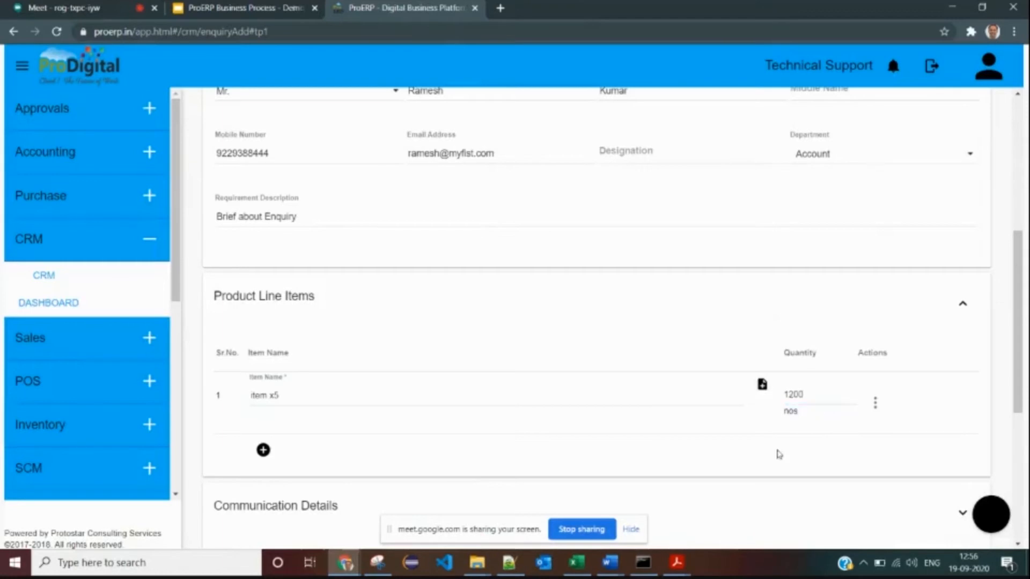
- Add the extra description 'More description/spection' to the item x5 line
{"action": "left_click", "coordinate": [761, 384]}
{"action": "left_click", "coordinate": [410, 298]}
{"action": "type", "text": "M"}
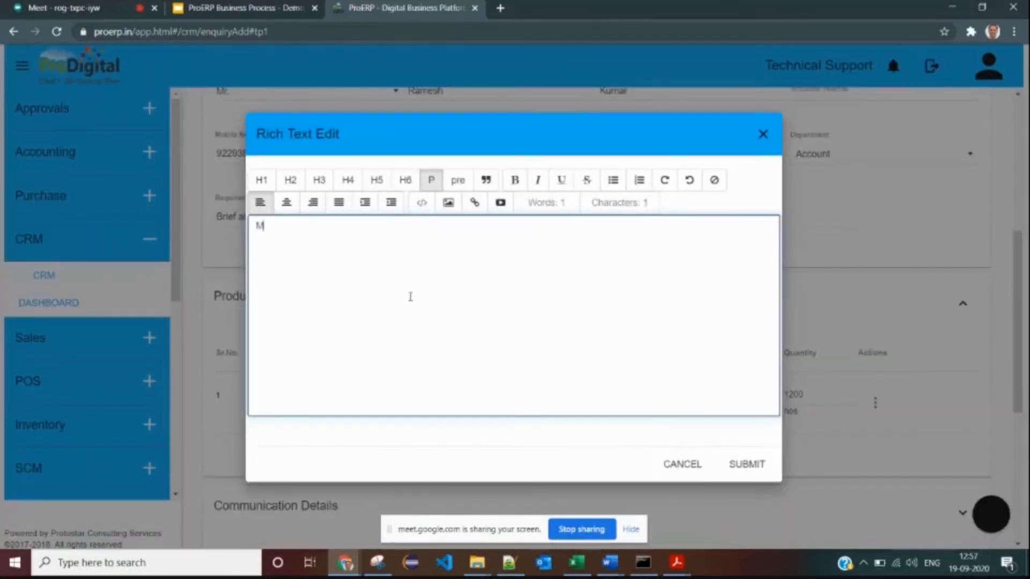
{"action": "type", "text": "ore description"}
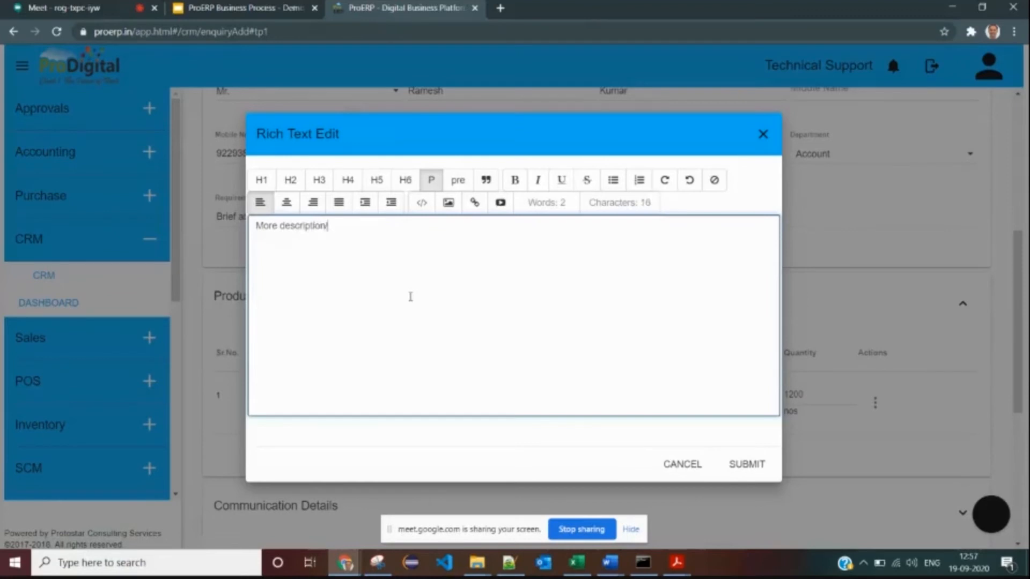
{"action": "type", "text": "/spections"}
{"action": "left_click", "coordinate": [747, 465]}
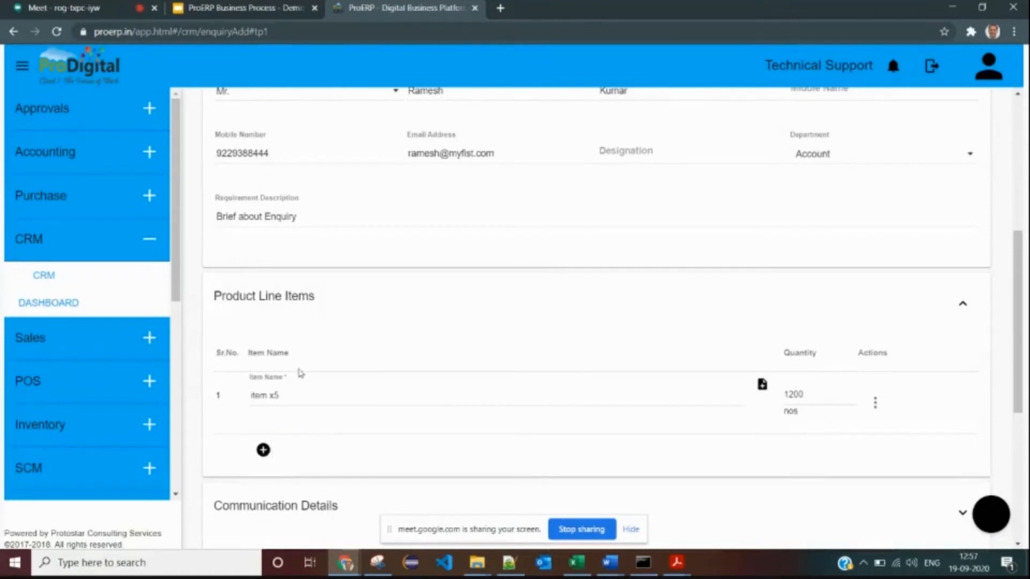
{"action": "scroll", "coordinate": [302, 378], "scroll_direction": "down", "scroll_amount": 2}
- Add two extra product line rows, then delete both empty rows
{"action": "scroll", "coordinate": [283, 292], "scroll_direction": "up", "scroll_amount": 1}
{"action": "left_click", "coordinate": [263, 383]}
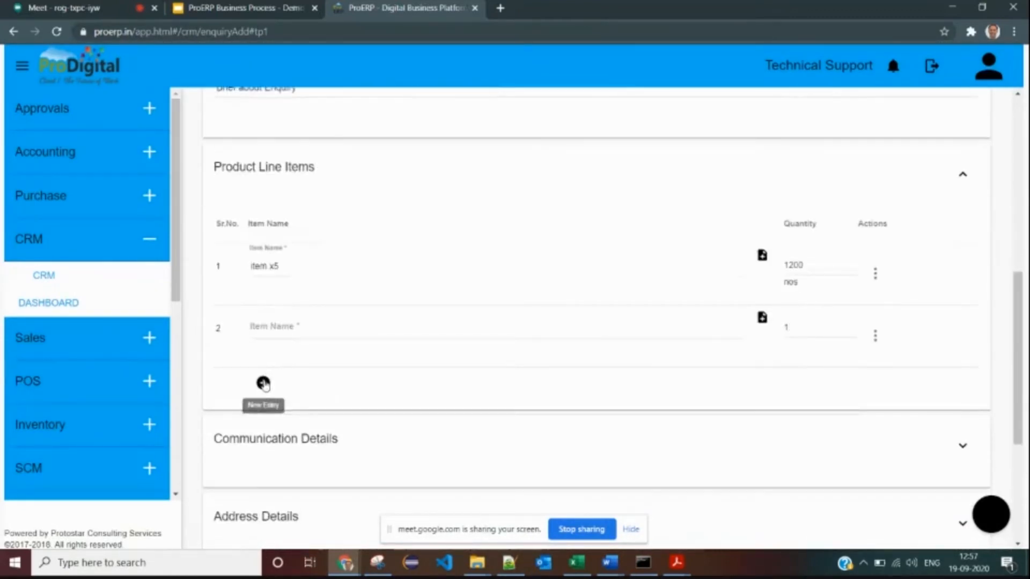
{"action": "left_click", "coordinate": [268, 386]}
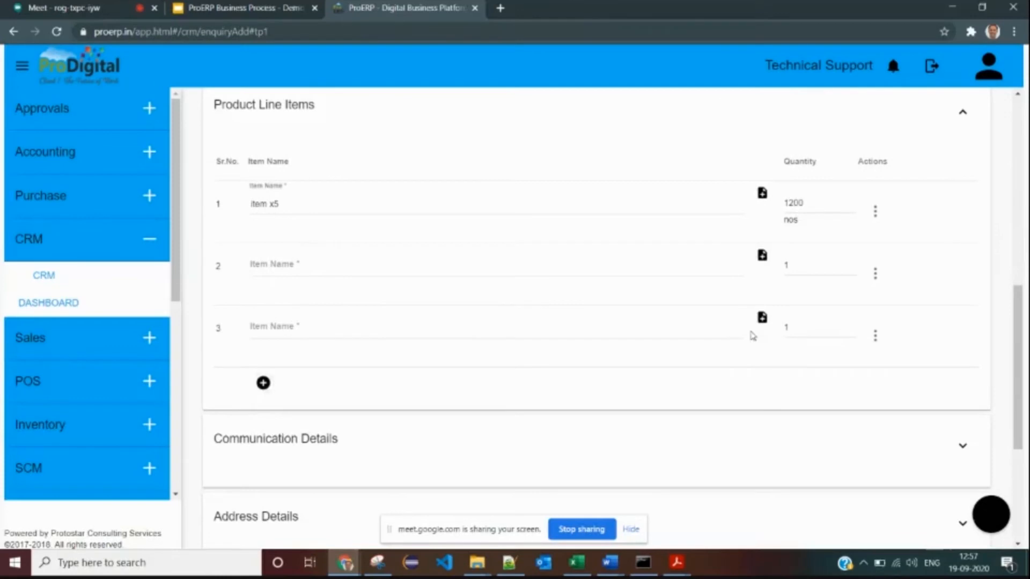
{"action": "left_click", "coordinate": [875, 336]}
{"action": "left_click", "coordinate": [878, 367]}
{"action": "left_click", "coordinate": [875, 274]}
{"action": "left_click", "coordinate": [877, 304]}
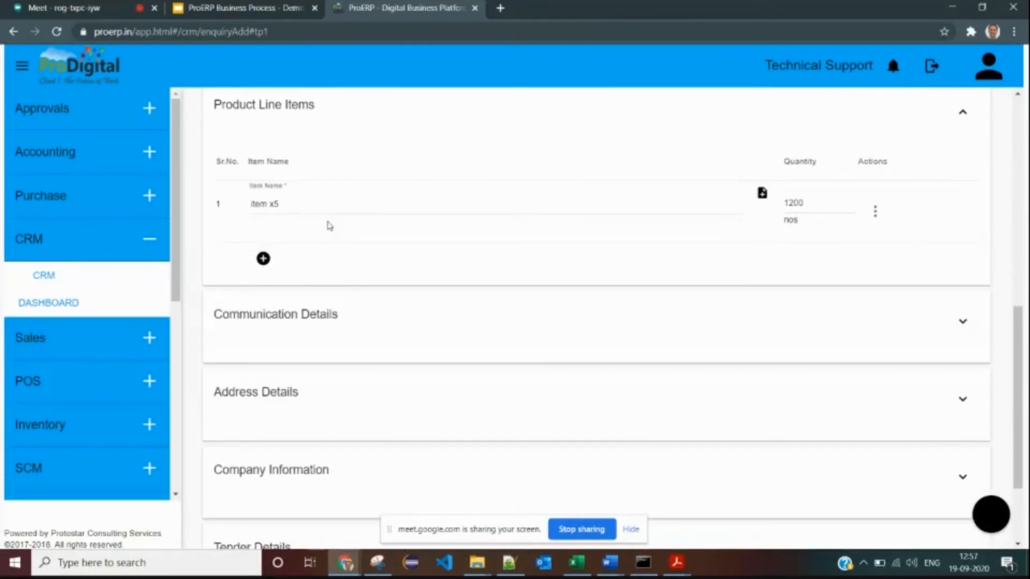
- Collapse Product Line Items and expand the Communication Details section
{"action": "scroll", "coordinate": [346, 210], "scroll_direction": "up", "scroll_amount": 1}
{"action": "left_click", "coordinate": [307, 188]}
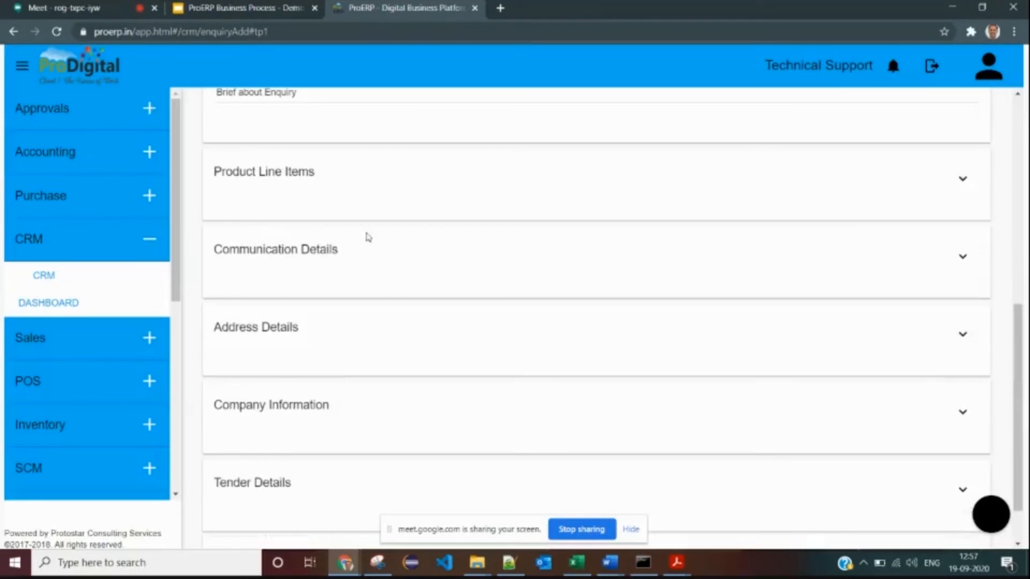
{"action": "left_click", "coordinate": [338, 257]}
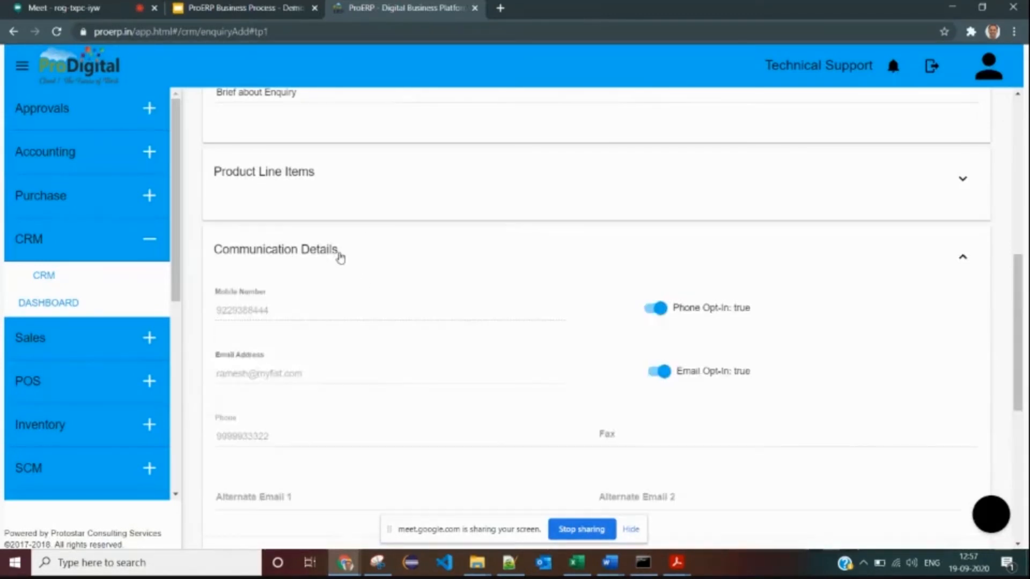
{"action": "scroll", "coordinate": [350, 259], "scroll_direction": "down", "scroll_amount": 5}
{"action": "scroll", "coordinate": [349, 348], "scroll_direction": "up", "scroll_amount": 3}
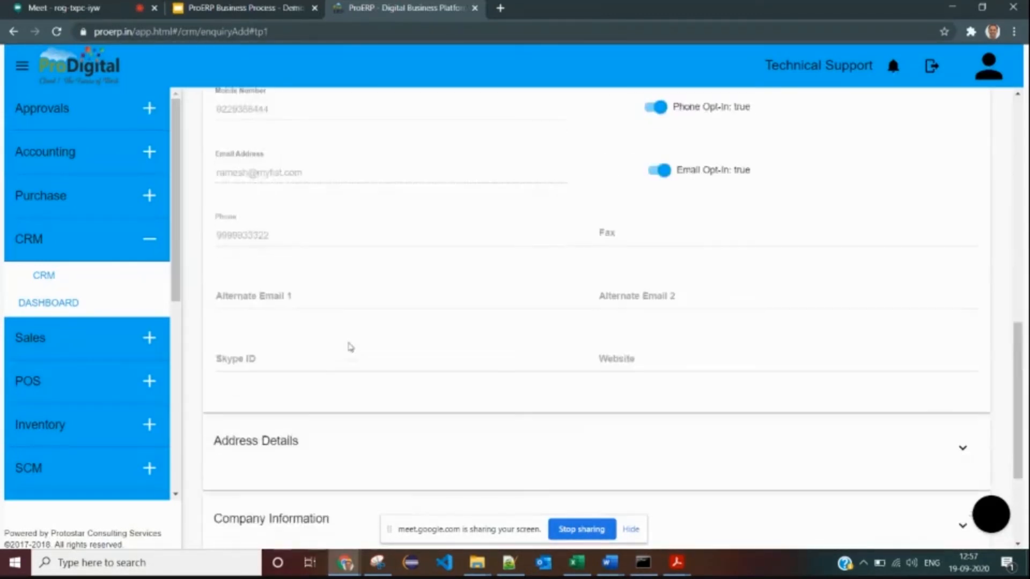
{"action": "scroll", "coordinate": [328, 354], "scroll_direction": "down", "scroll_amount": 3}
- Review the Address Details and Company Information sections, then collapse them
{"action": "left_click", "coordinate": [307, 388]}
{"action": "scroll", "coordinate": [329, 366], "scroll_direction": "down", "scroll_amount": 3}
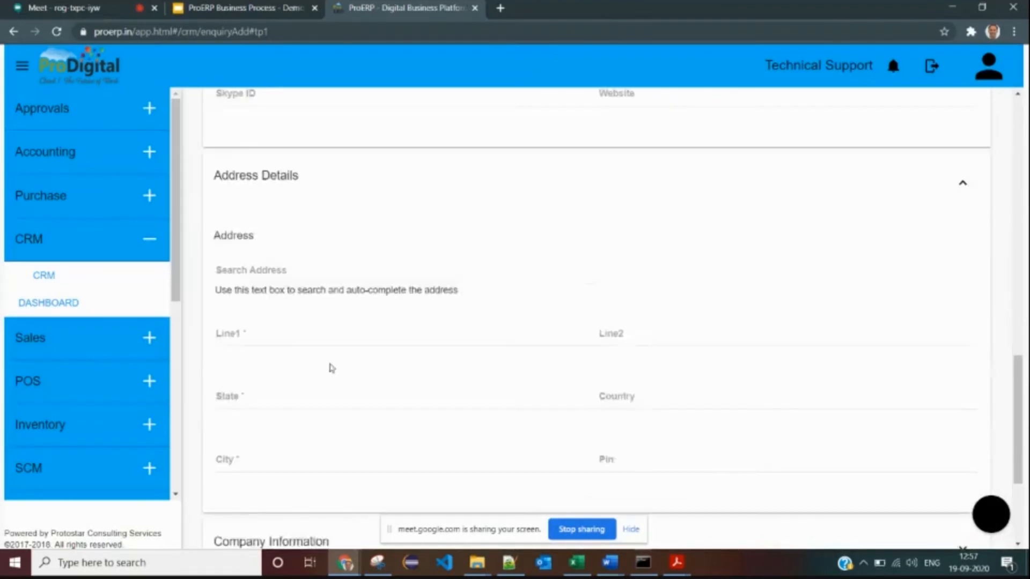
{"action": "scroll", "coordinate": [343, 336], "scroll_direction": "down", "scroll_amount": 3}
{"action": "left_click", "coordinate": [373, 356]}
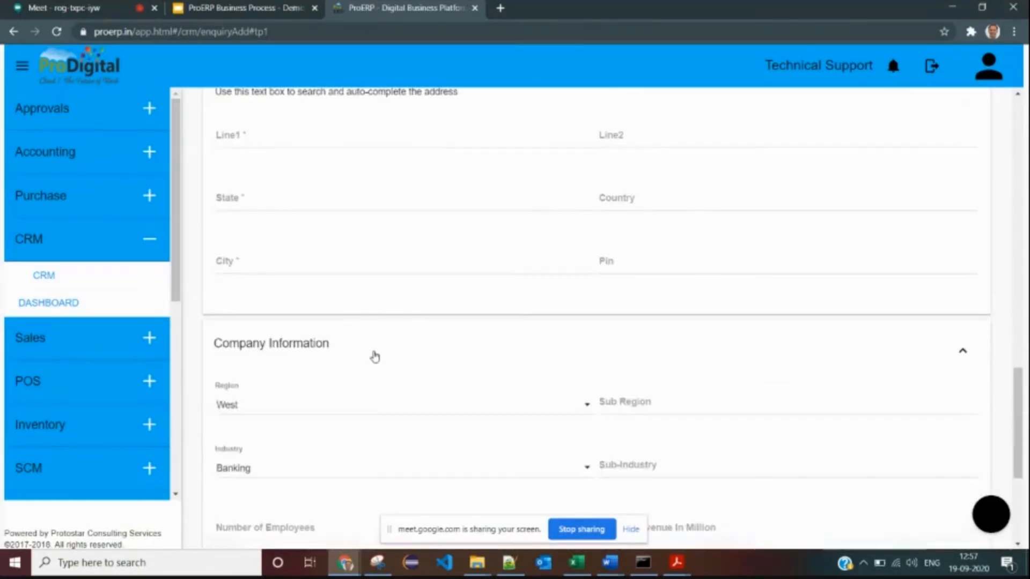
{"action": "left_click", "coordinate": [364, 357]}
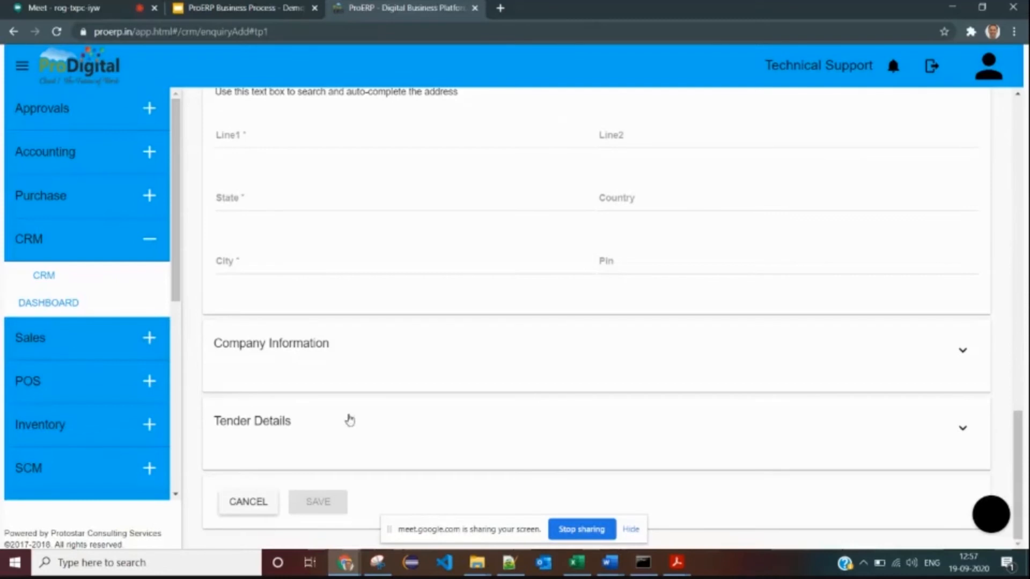
{"action": "scroll", "coordinate": [413, 292], "scroll_direction": "up", "scroll_amount": 6}
{"action": "scroll", "coordinate": [414, 292], "scroll_direction": "up", "scroll_amount": 10}
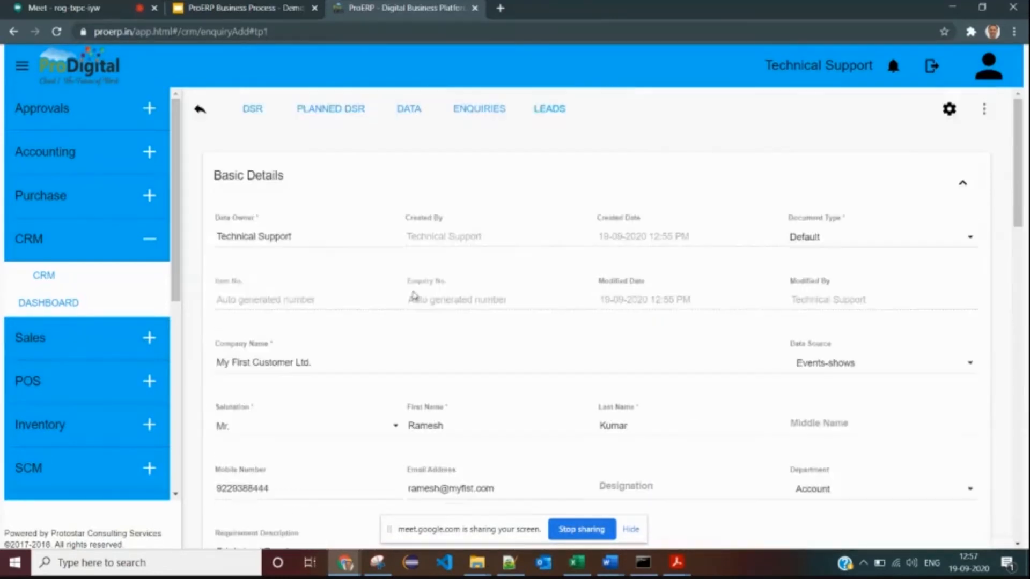
{"action": "scroll", "coordinate": [402, 217], "scroll_direction": "down", "scroll_amount": 13}
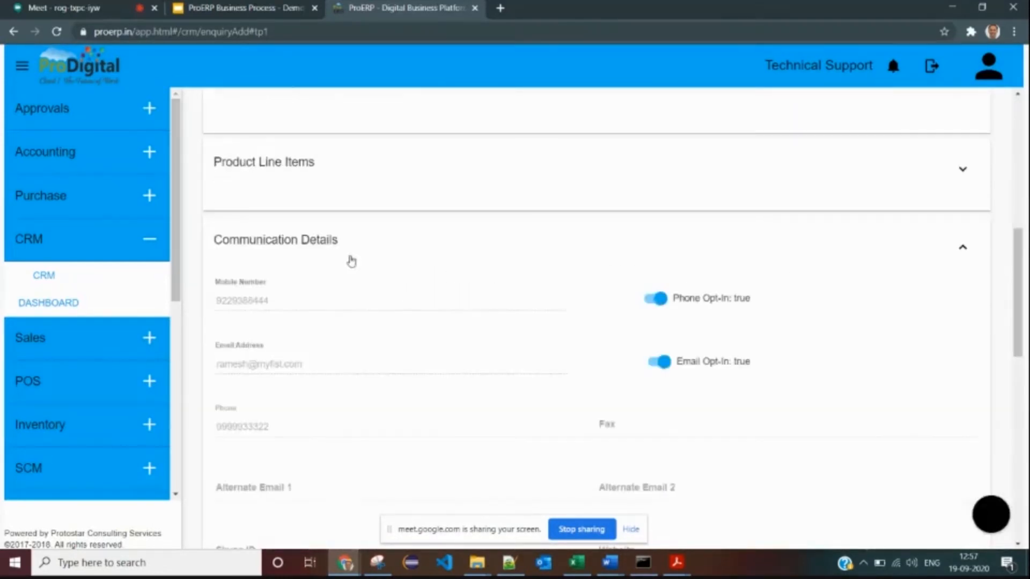
{"action": "scroll", "coordinate": [437, 364], "scroll_direction": "down", "scroll_amount": 1}
{"action": "scroll", "coordinate": [325, 177], "scroll_direction": "up", "scroll_amount": 3}
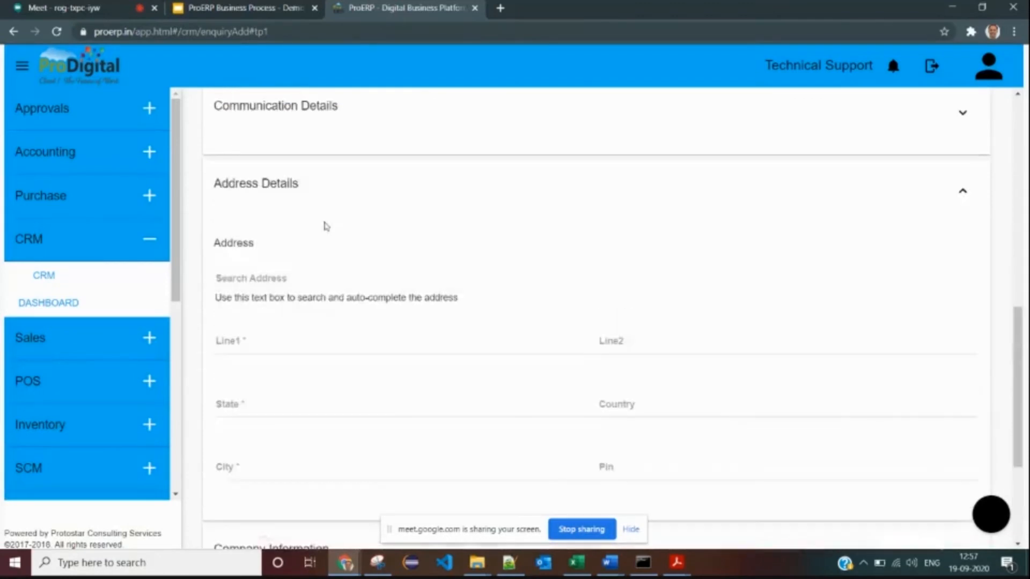
{"action": "left_click", "coordinate": [325, 188]}
- Save the enquiry as EN-201819-2 and show its empty Follow Ups list
{"action": "left_click", "coordinate": [330, 504]}
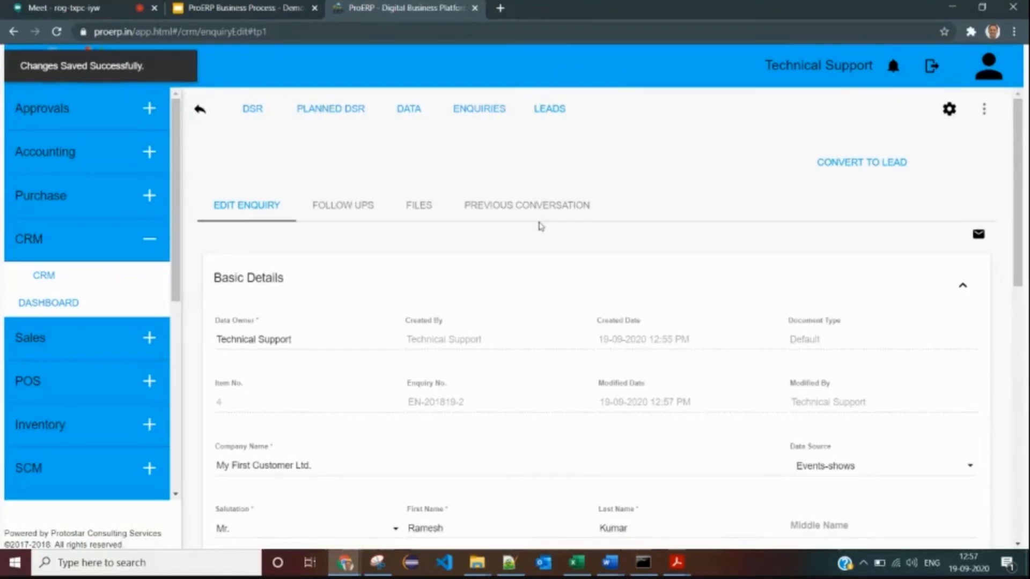
{"action": "scroll", "coordinate": [526, 306], "scroll_direction": "down", "scroll_amount": 1}
{"action": "left_click_drag", "start_coordinate": [476, 340], "coordinate": [410, 337]}
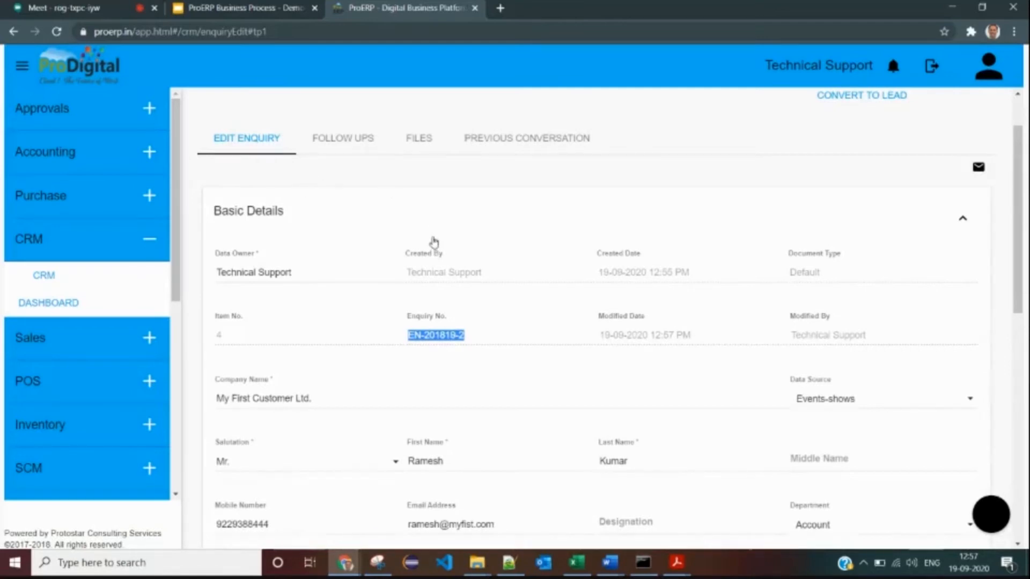
{"action": "scroll", "coordinate": [505, 311], "scroll_direction": "down", "scroll_amount": 5}
{"action": "scroll", "coordinate": [483, 332], "scroll_direction": "up", "scroll_amount": 4}
{"action": "scroll", "coordinate": [469, 311], "scroll_direction": "up", "scroll_amount": 3}
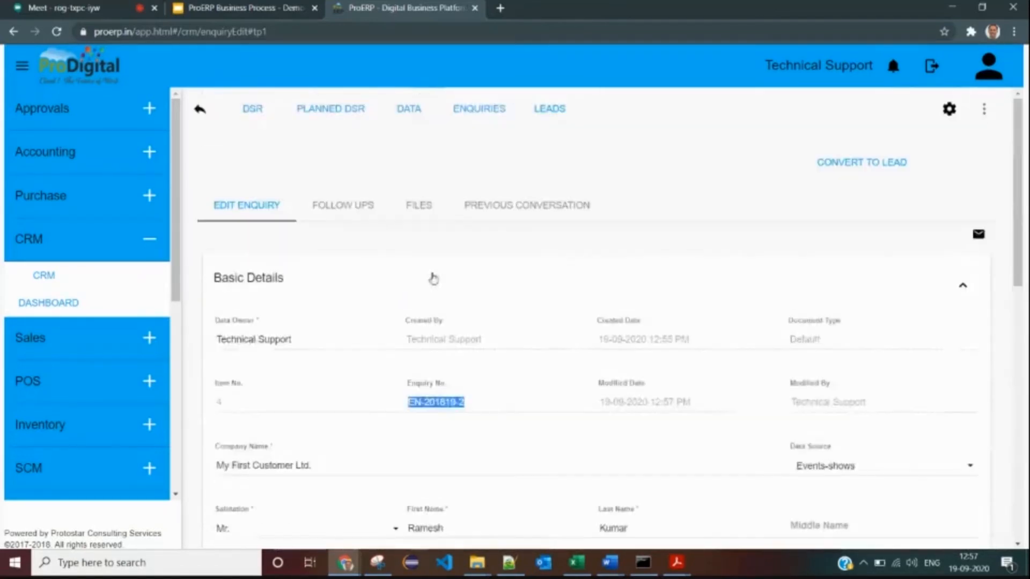
{"action": "left_click", "coordinate": [346, 209]}
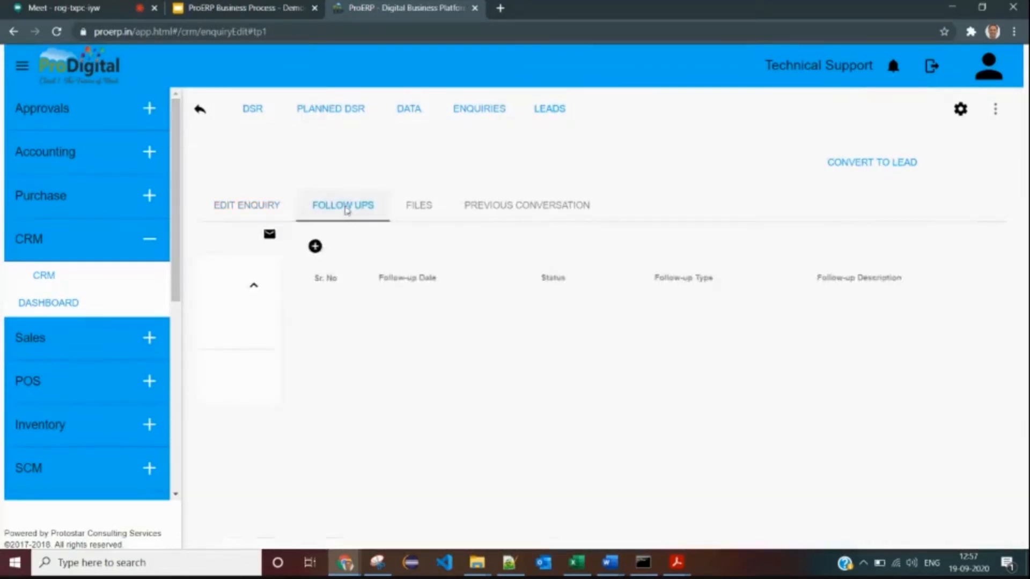
{"action": "left_click", "coordinate": [254, 208]}
{"action": "left_click", "coordinate": [355, 210]}
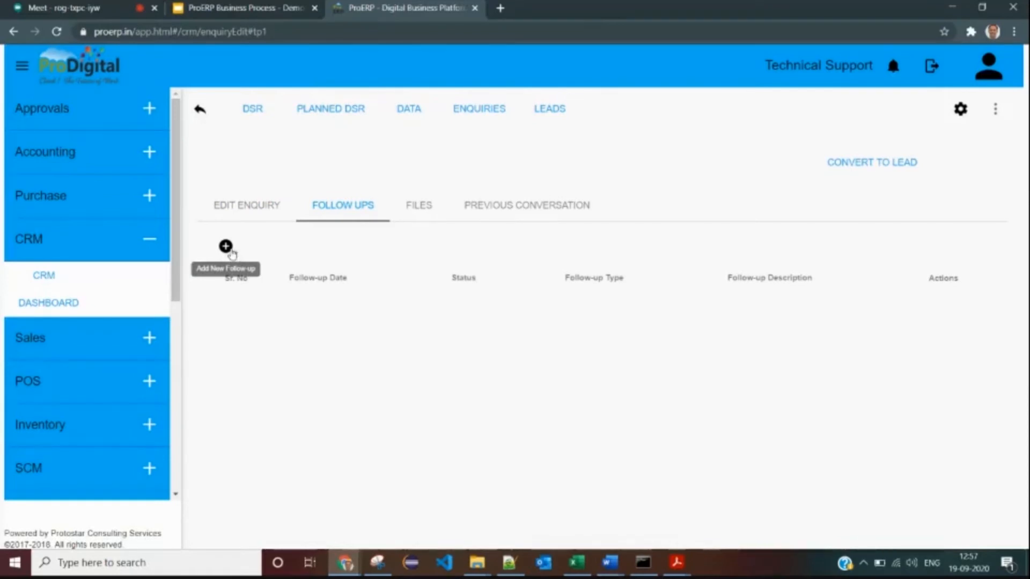
{"action": "left_click_drag", "start_coordinate": [224, 282], "coordinate": [854, 303]}
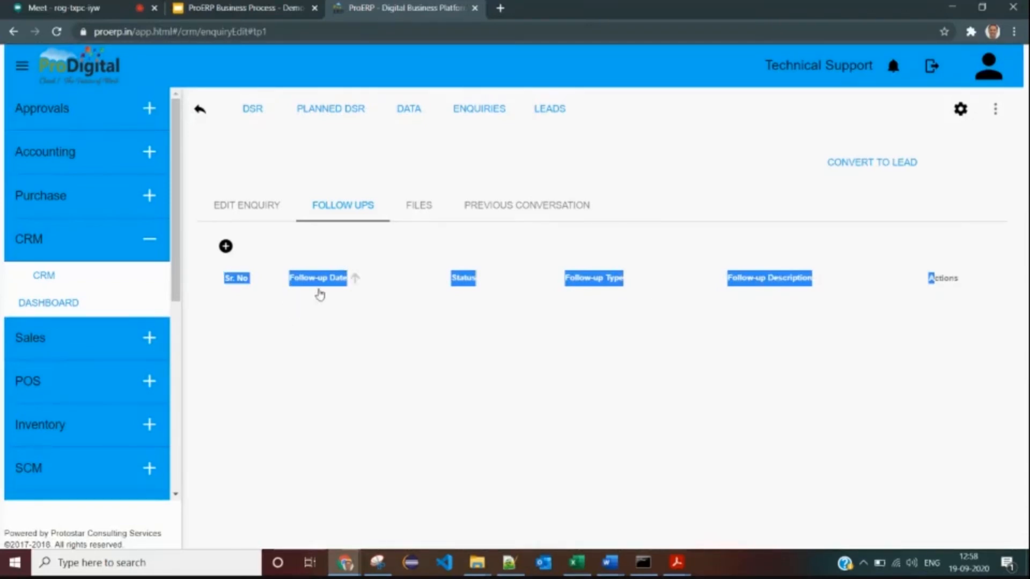
{"action": "left_click", "coordinate": [406, 279]}
- Add a follow-up 'He asked us to send quotation next friday' dated 21/09/2020
{"action": "left_click", "coordinate": [227, 247]}
{"action": "left_click", "coordinate": [196, 267]}
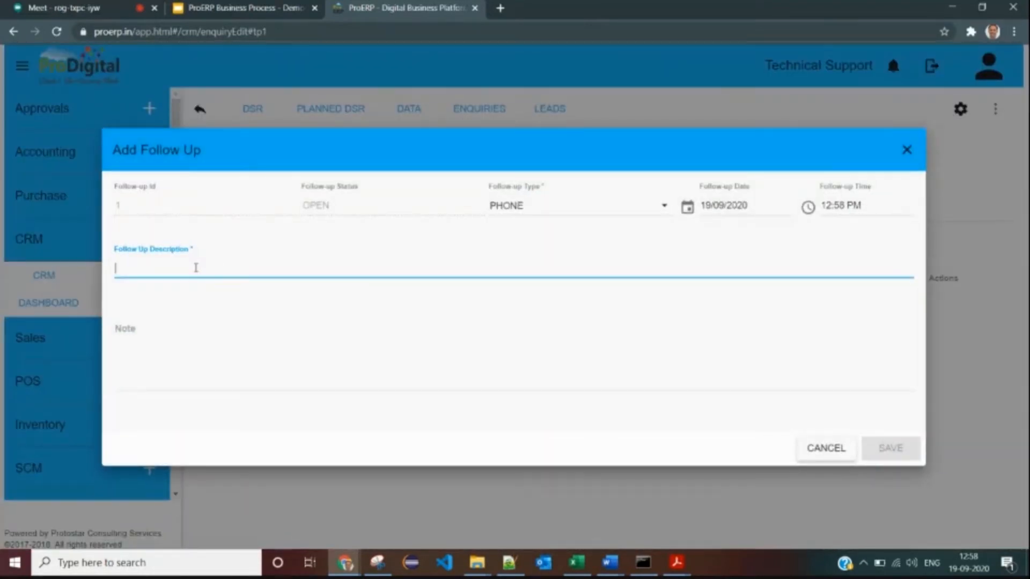
{"action": "type", "text": "He asked "}
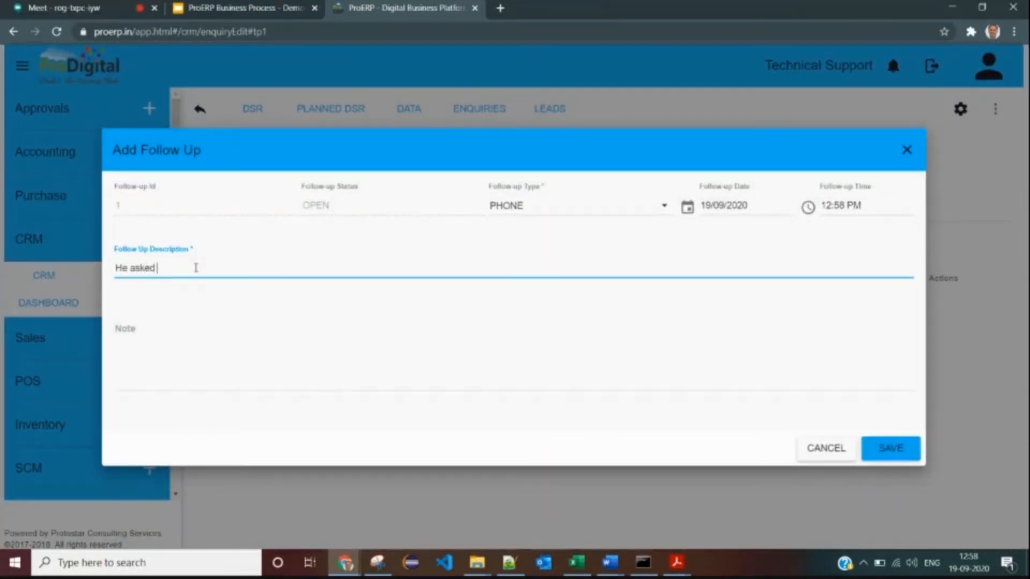
{"action": "type", "text": "us to send lquotation "}
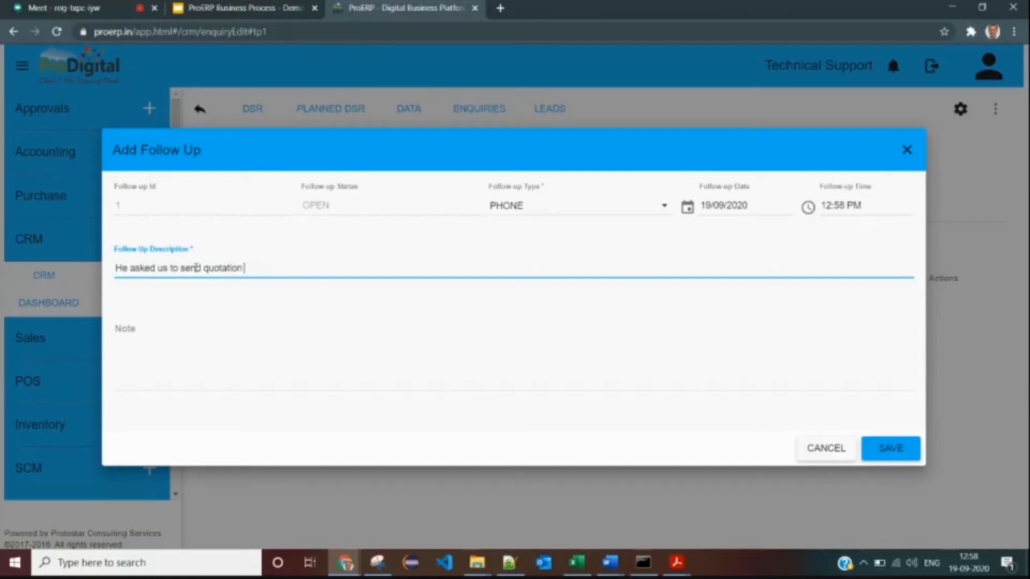
{"action": "type", "text": "next firday"}
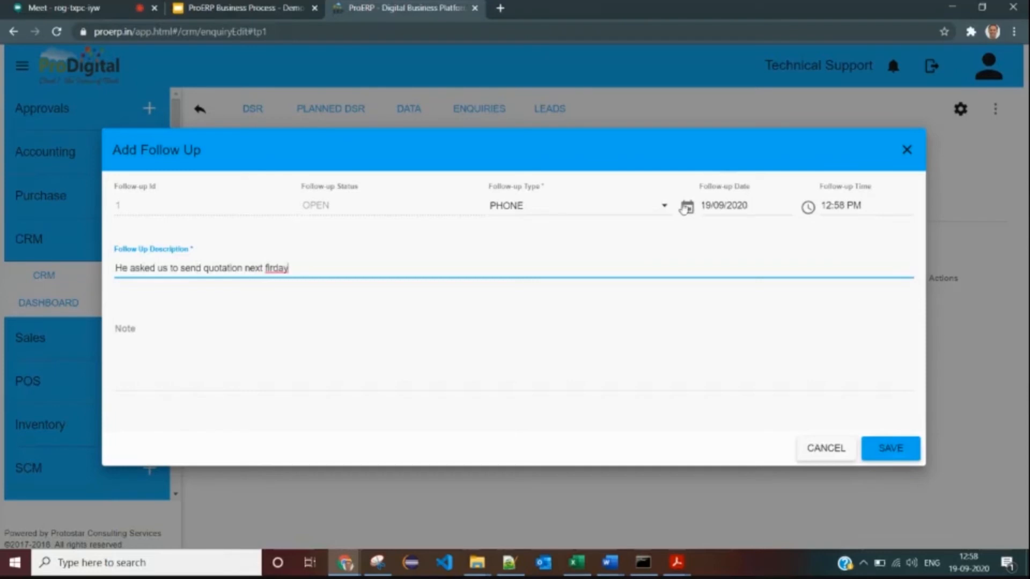
{"action": "left_click", "coordinate": [687, 207]}
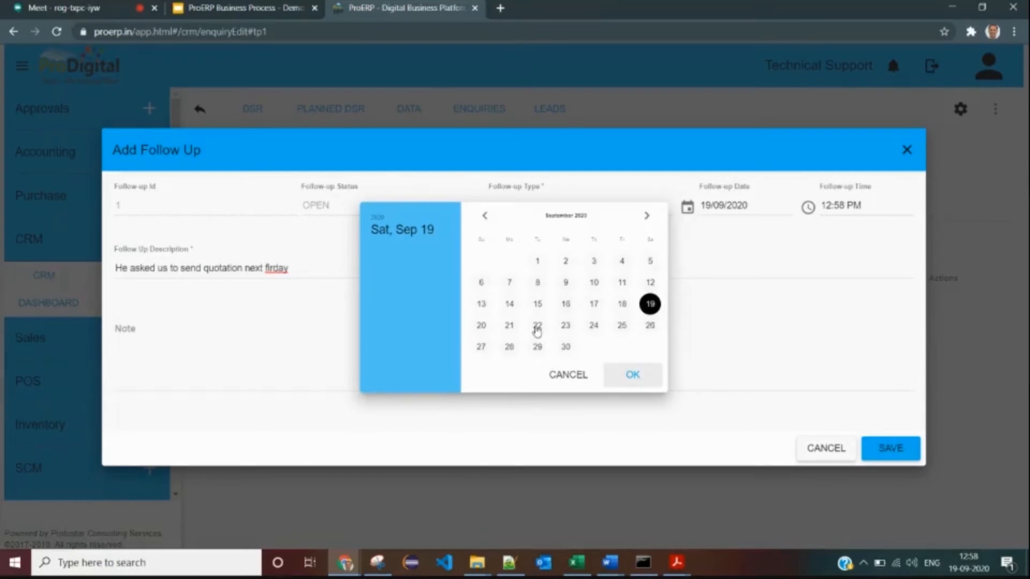
{"action": "left_click", "coordinate": [510, 326]}
{"action": "left_click", "coordinate": [633, 374]}
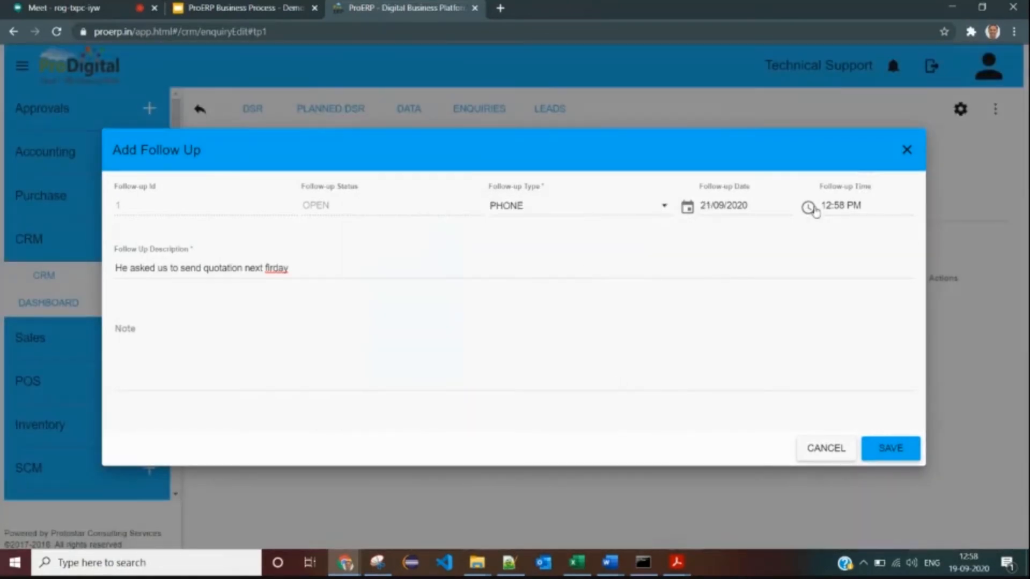
- Correct the misspelt 'firday' to 'friday' in the follow-up description
{"action": "left_click", "coordinate": [357, 320]}
{"action": "left_click", "coordinate": [274, 268]}
{"action": "double_click", "coordinate": [272, 268]}
{"action": "type", "text": "fr"}
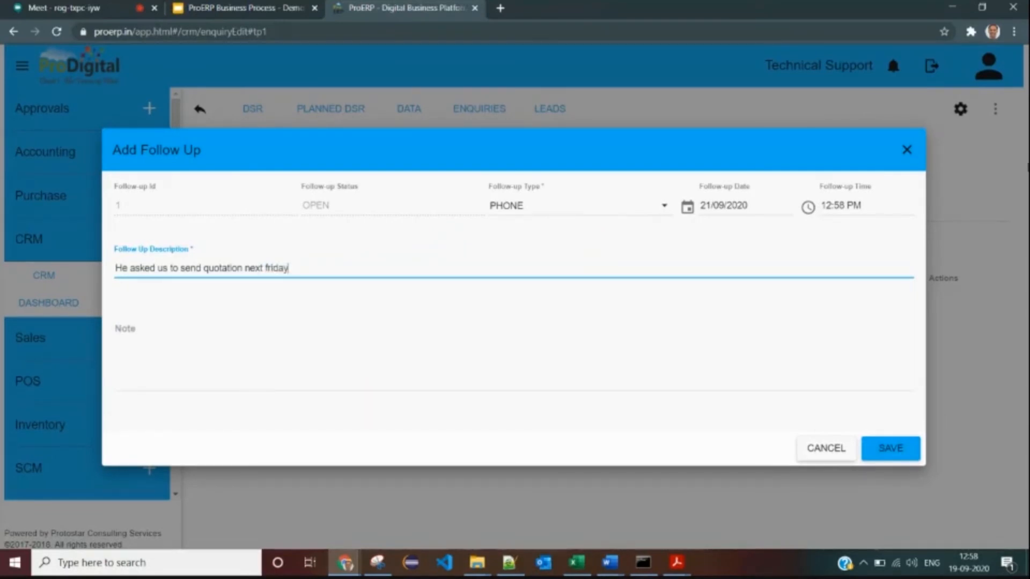
- Enter the note 'More' and save the phone follow-up
{"action": "left_click", "coordinate": [372, 324]}
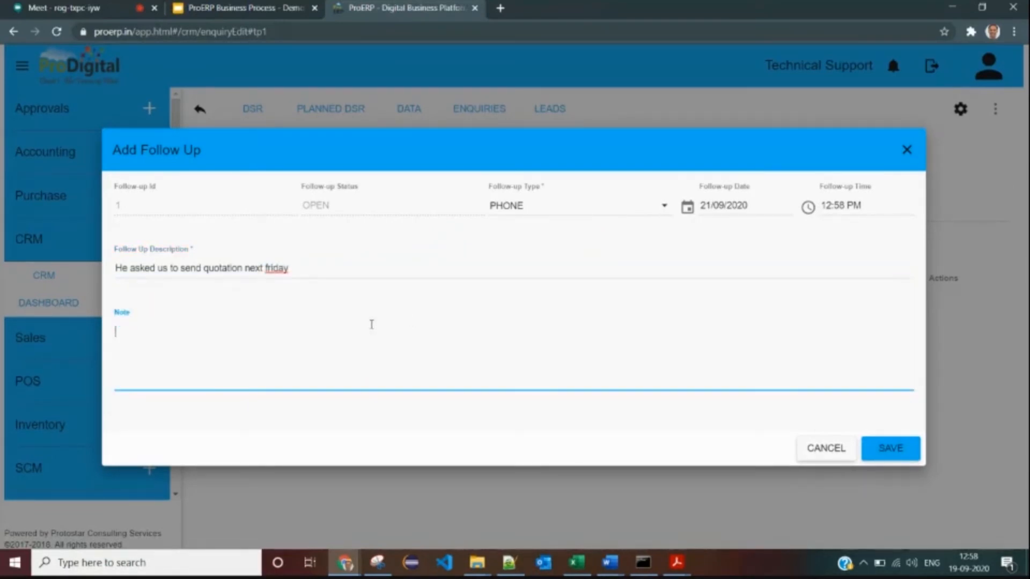
{"action": "type", "text": "ore"}
{"action": "key", "text": "BackSpace"}
{"action": "type", "text": "More"}
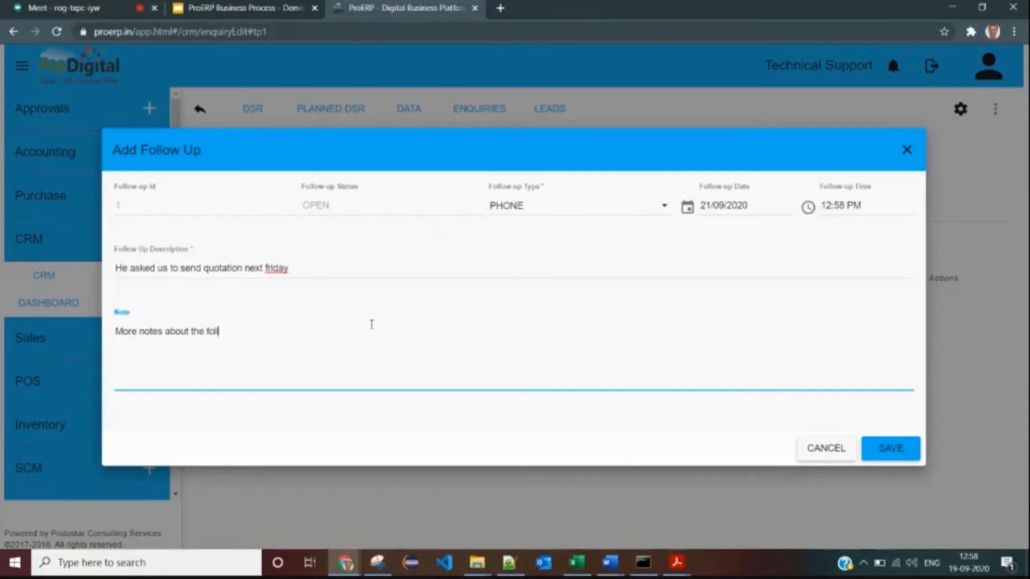
{"action": "left_click", "coordinate": [886, 449]}
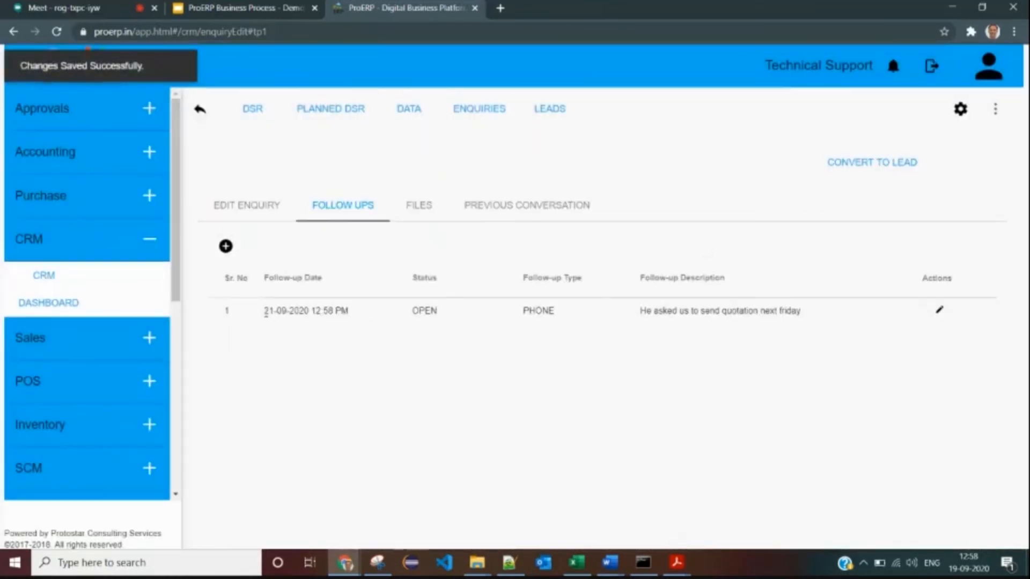
- Review the saved 21-09-2020 follow-up without changes, then show the enquiry's empty Files tab
{"action": "left_click_drag", "start_coordinate": [265, 311], "coordinate": [350, 312]}
{"action": "left_click", "coordinate": [289, 324]}
{"action": "left_click_drag", "start_coordinate": [264, 311], "coordinate": [392, 322]}
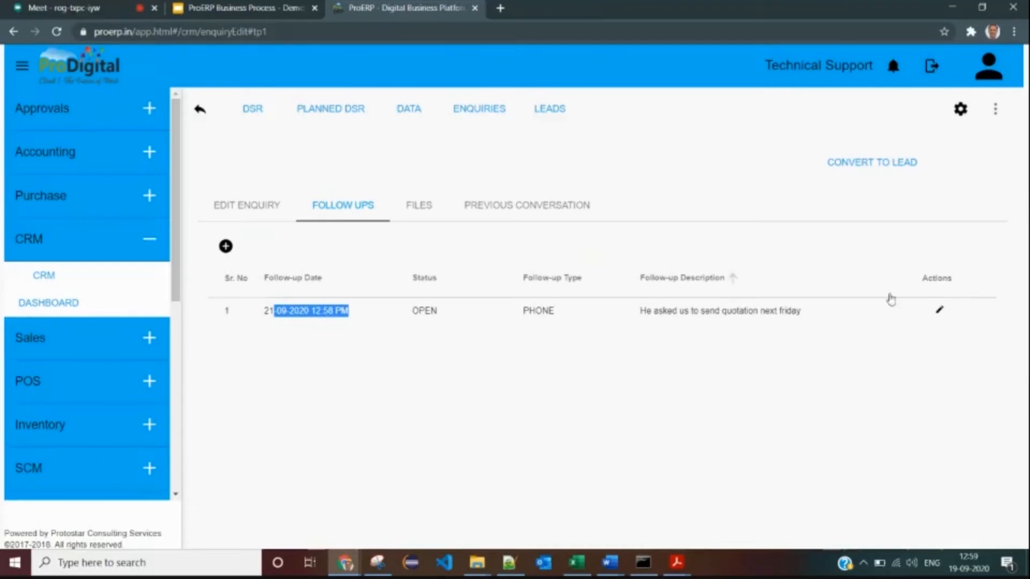
{"action": "left_click", "coordinate": [939, 310]}
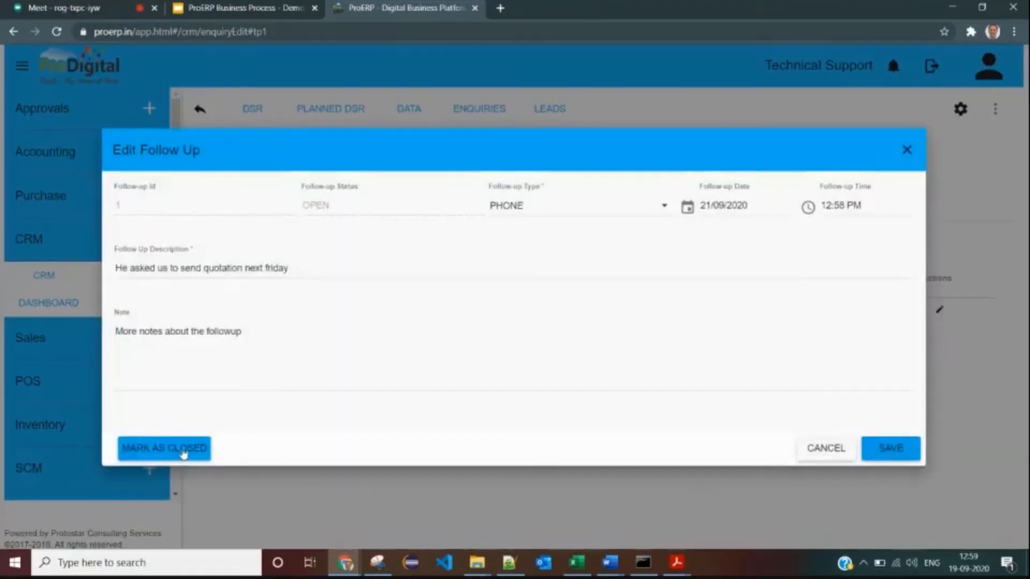
{"action": "left_click", "coordinate": [336, 384]}
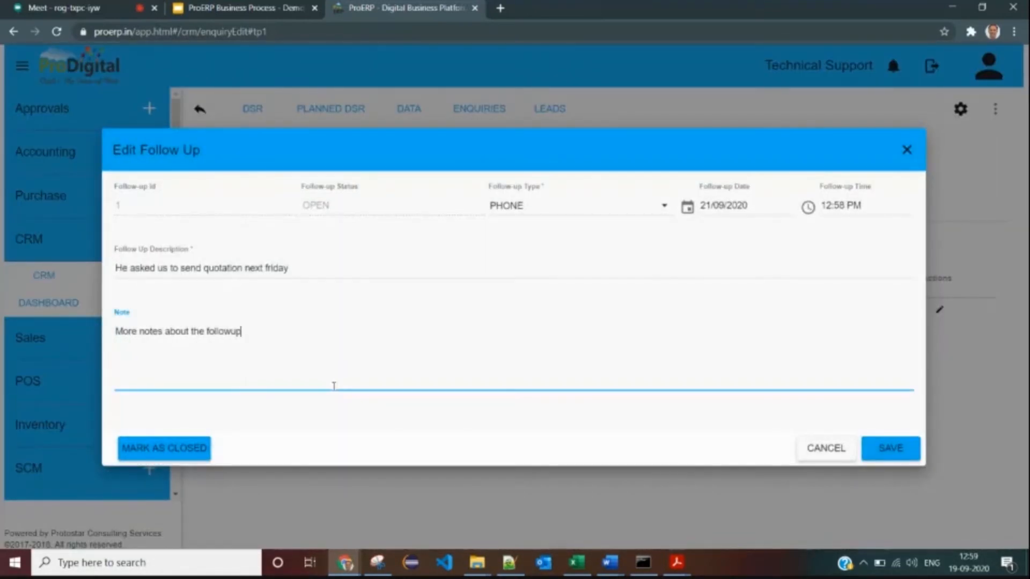
{"action": "left_click", "coordinate": [808, 447]}
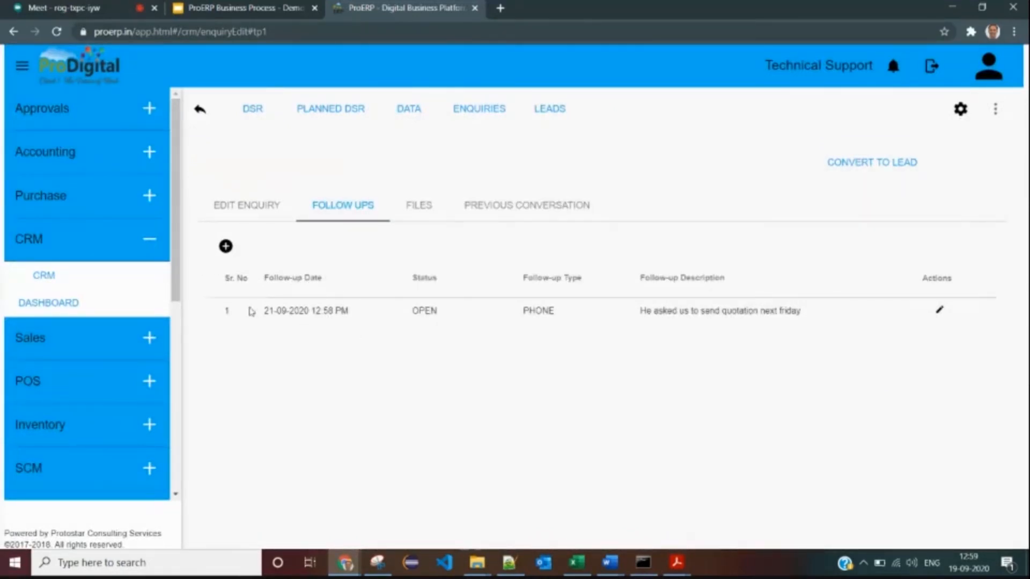
{"action": "left_click_drag", "start_coordinate": [259, 311], "coordinate": [348, 320]}
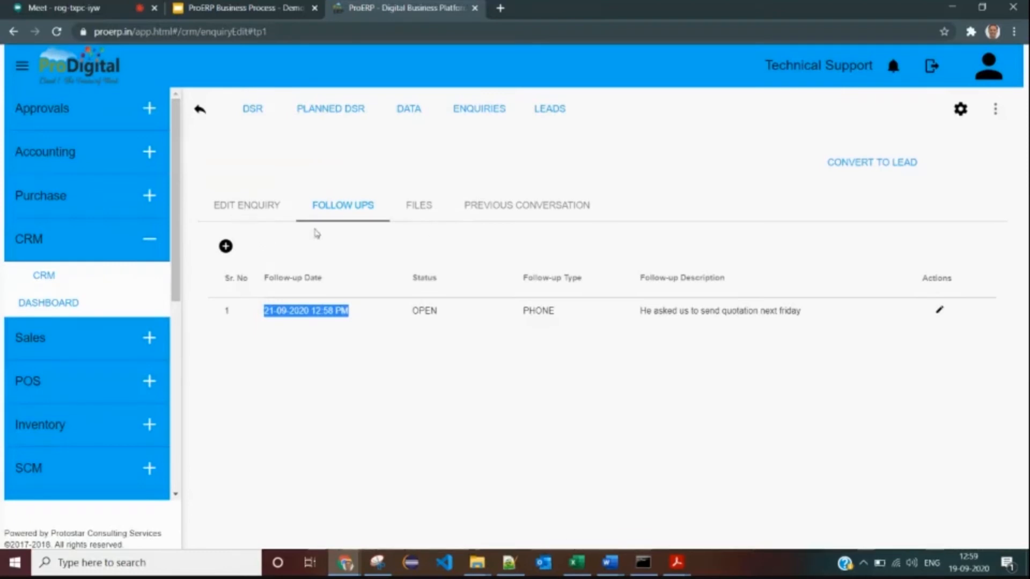
{"action": "left_click", "coordinate": [422, 220]}
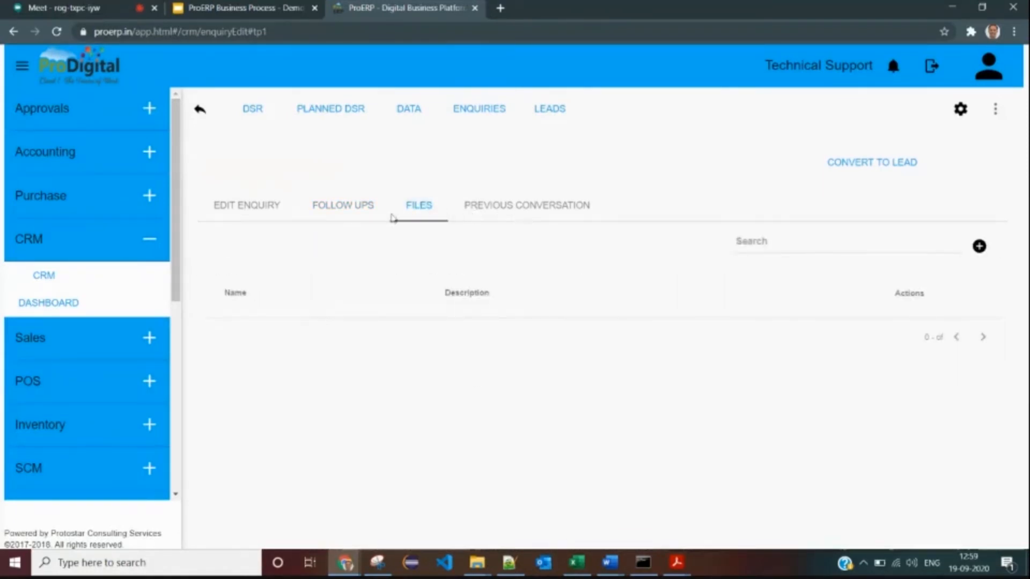
- Look through the enquiry's previous conversation history and return to the form
{"action": "left_click", "coordinate": [260, 207]}
{"action": "left_click", "coordinate": [531, 214]}
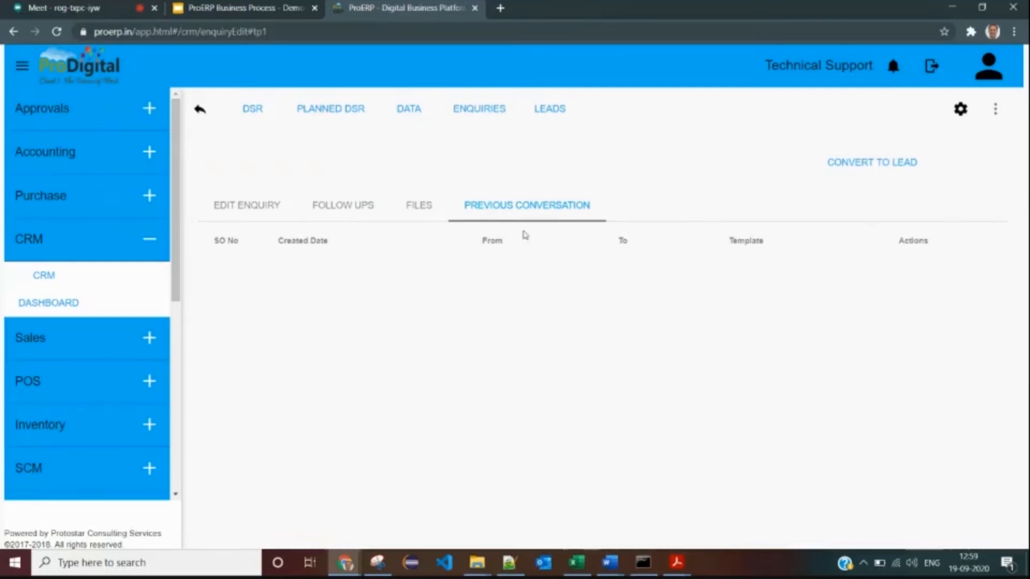
{"action": "left_click", "coordinate": [259, 204]}
- Re-save enquiry EN-201819-2 and select its enquiry number
{"action": "scroll", "coordinate": [486, 341], "scroll_direction": "down", "scroll_amount": 10}
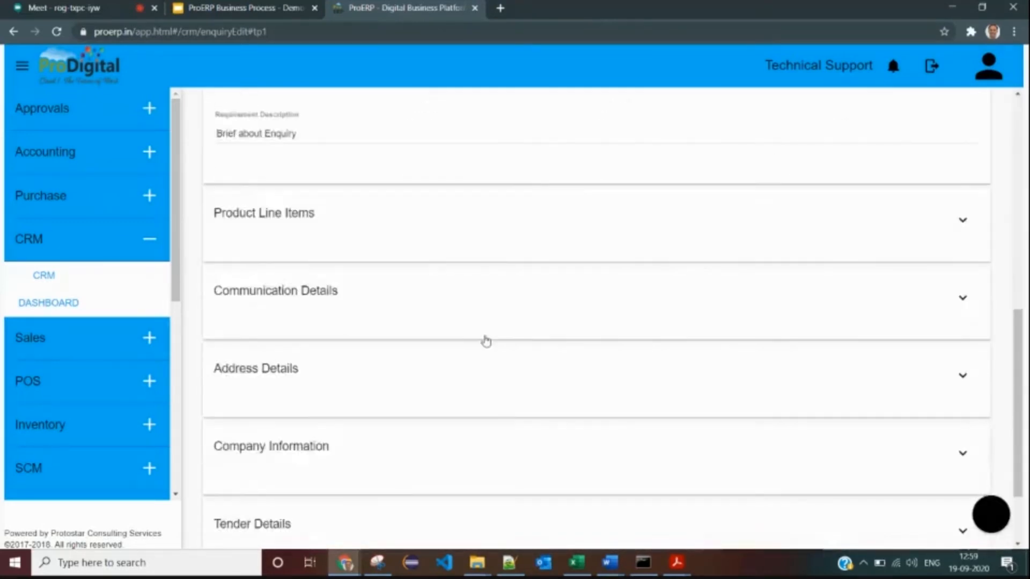
{"action": "scroll", "coordinate": [487, 342], "scroll_direction": "down", "scroll_amount": 2}
{"action": "left_click", "coordinate": [322, 502]}
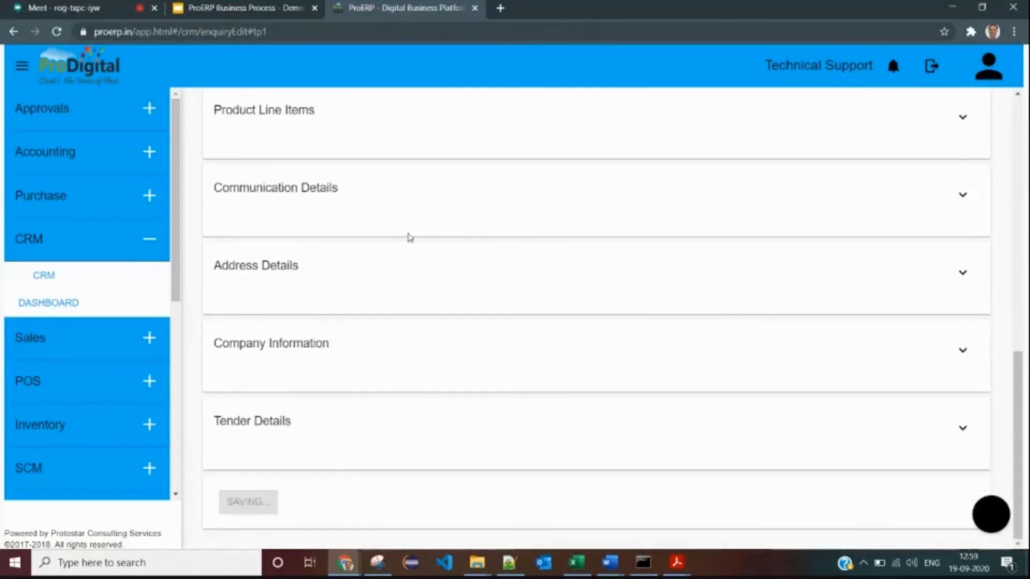
{"action": "scroll", "coordinate": [440, 212], "scroll_direction": "up", "scroll_amount": 10}
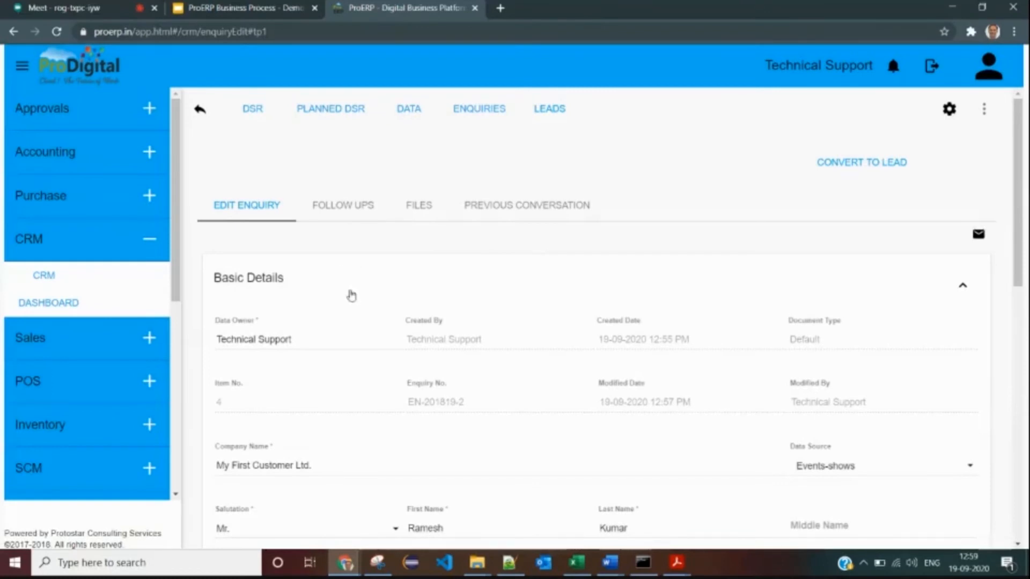
{"action": "left_click_drag", "start_coordinate": [435, 402], "coordinate": [465, 407]}
{"action": "triple_click", "coordinate": [465, 407]}
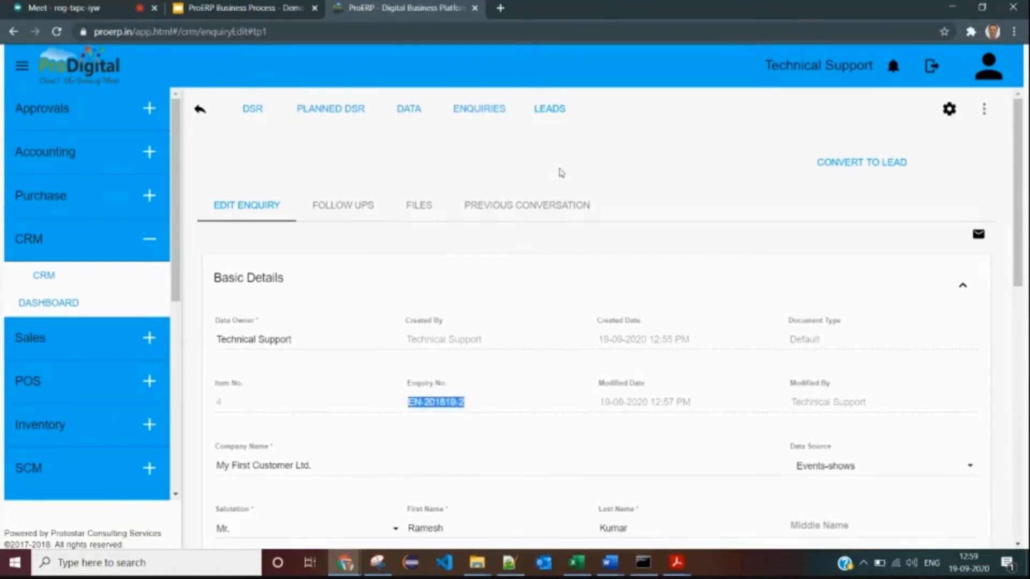
{"action": "left_click", "coordinate": [479, 108]}
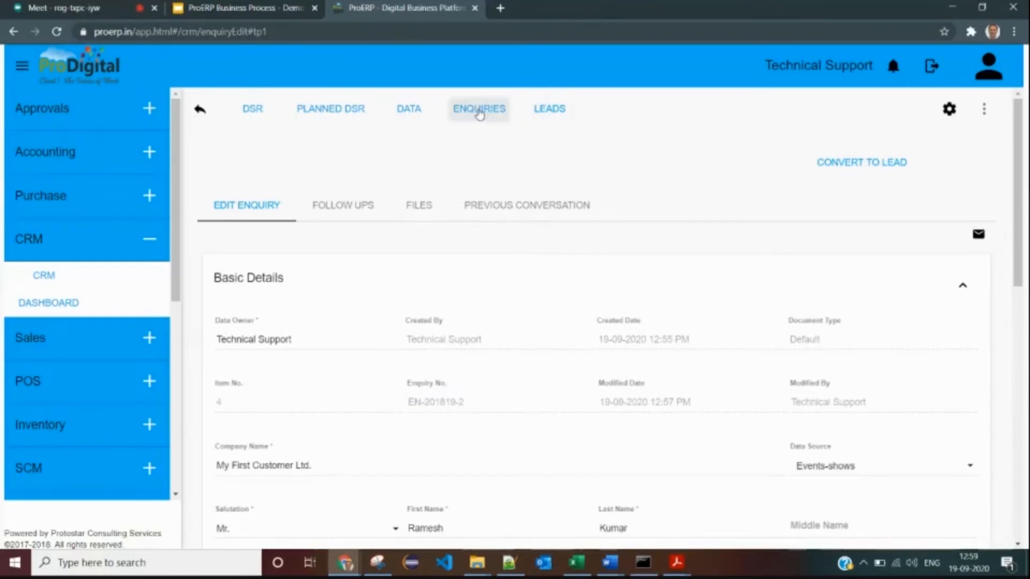
- Show all enquiries and check EN-201819-2 for My First Customer Ltd. listed first
{"action": "left_click", "coordinate": [501, 143]}
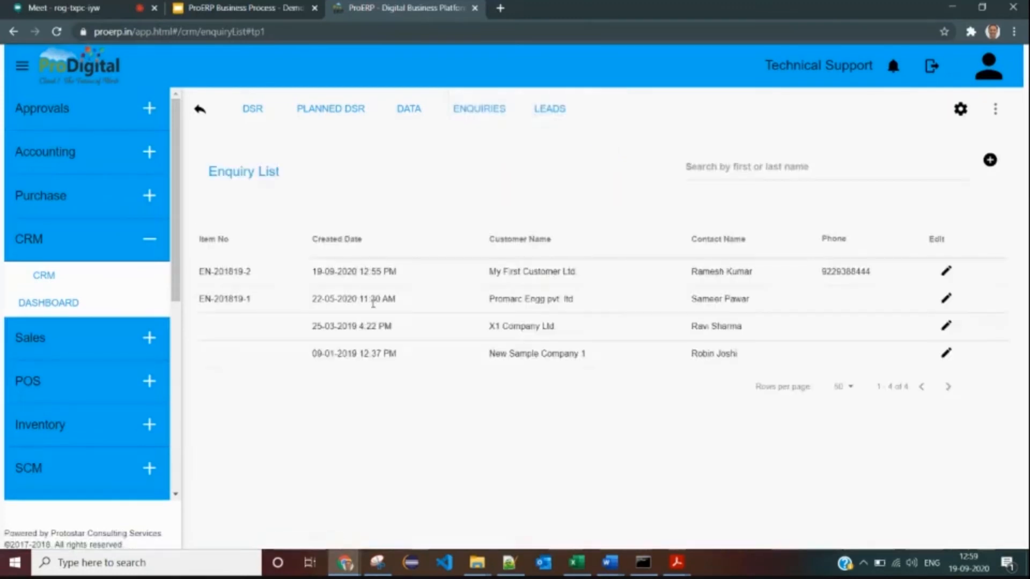
{"action": "left_click_drag", "start_coordinate": [238, 272], "coordinate": [331, 272]}
{"action": "left_click_drag", "start_coordinate": [488, 272], "coordinate": [583, 272]}
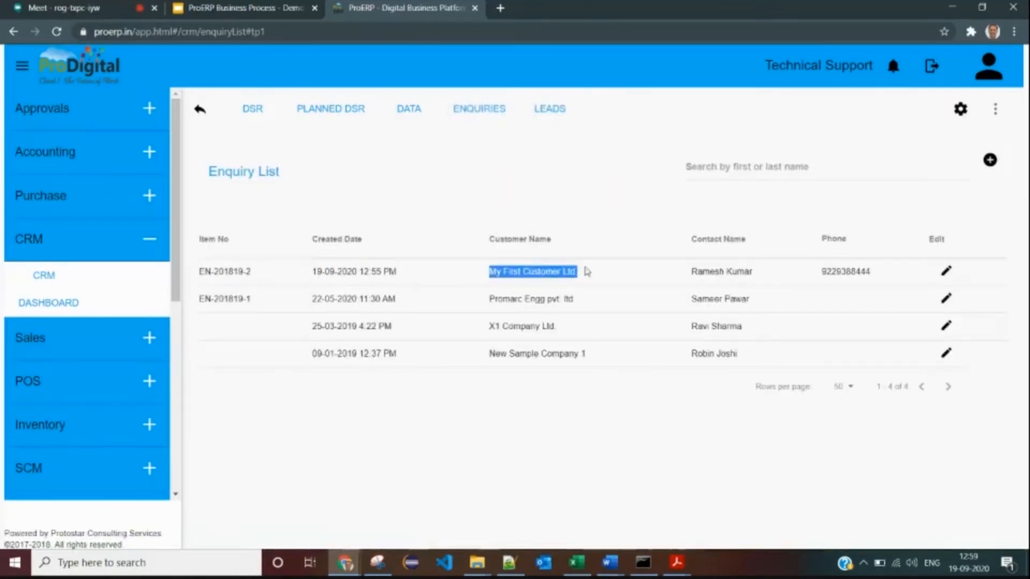
{"action": "left_click", "coordinate": [390, 260]}
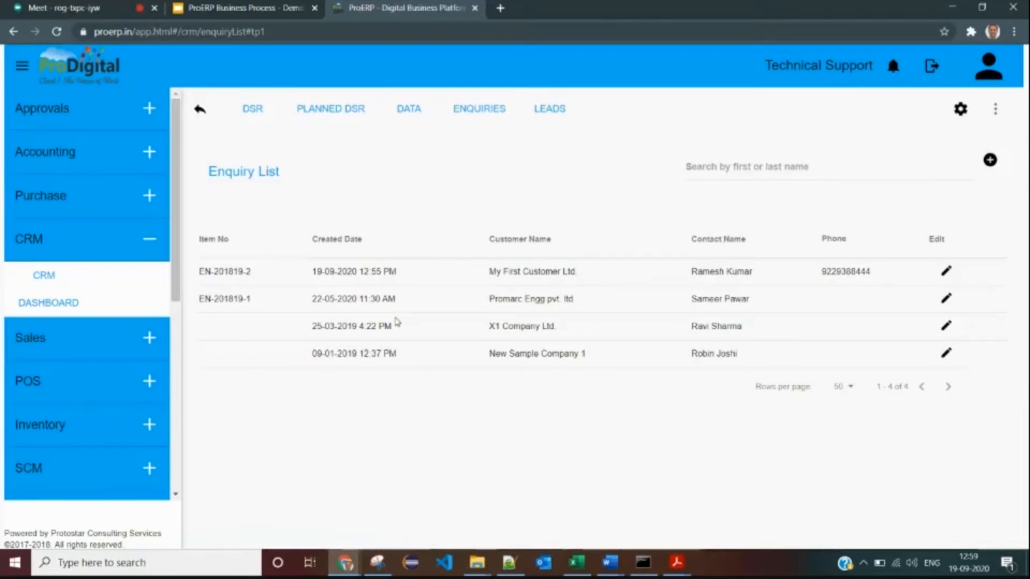
{"action": "left_click_drag", "start_coordinate": [207, 273], "coordinate": [583, 289]}
{"action": "left_click", "coordinate": [608, 290]}
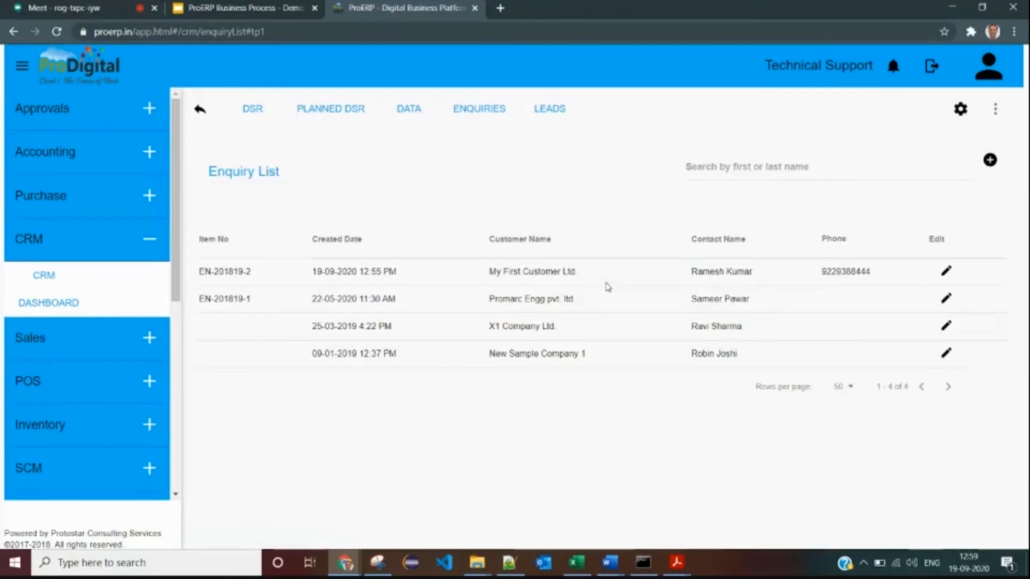
{"action": "left_click_drag", "start_coordinate": [198, 273], "coordinate": [660, 287]}
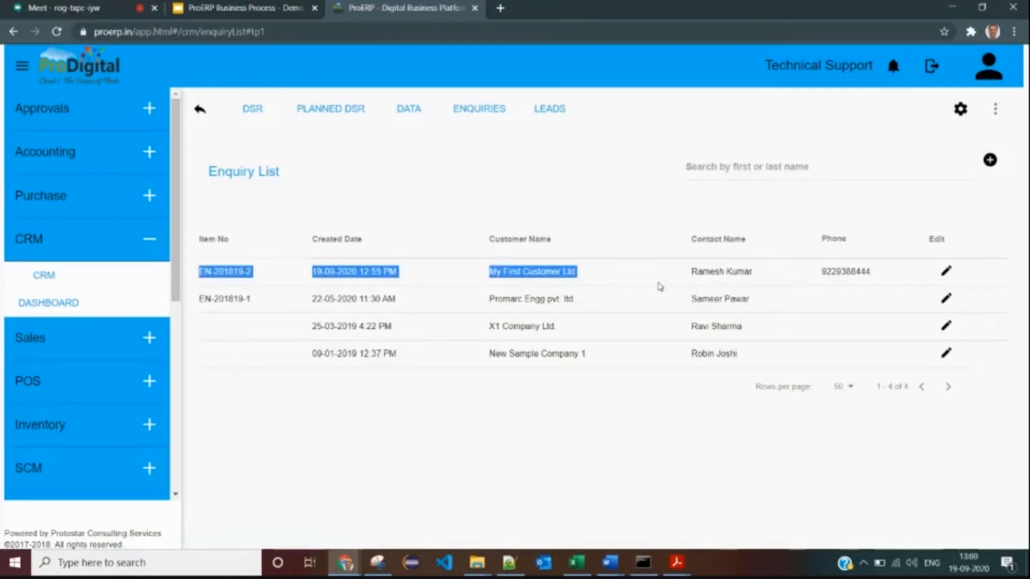
{"action": "left_click", "coordinate": [617, 286]}
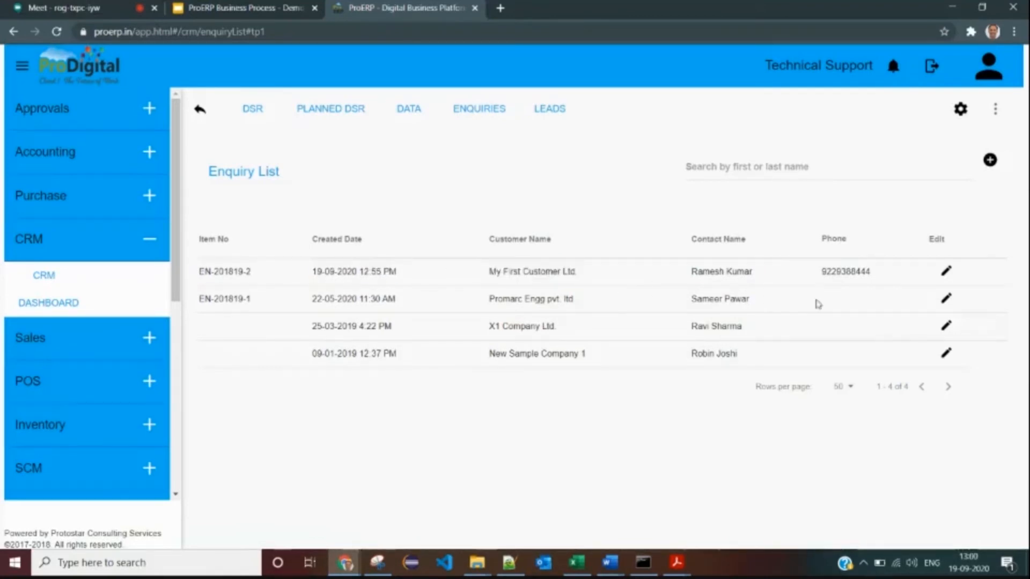
- Open enquiry EN-201819-2 for My First Customer Ltd. in Edit Enquiry and scroll through it
{"action": "left_click", "coordinate": [945, 271]}
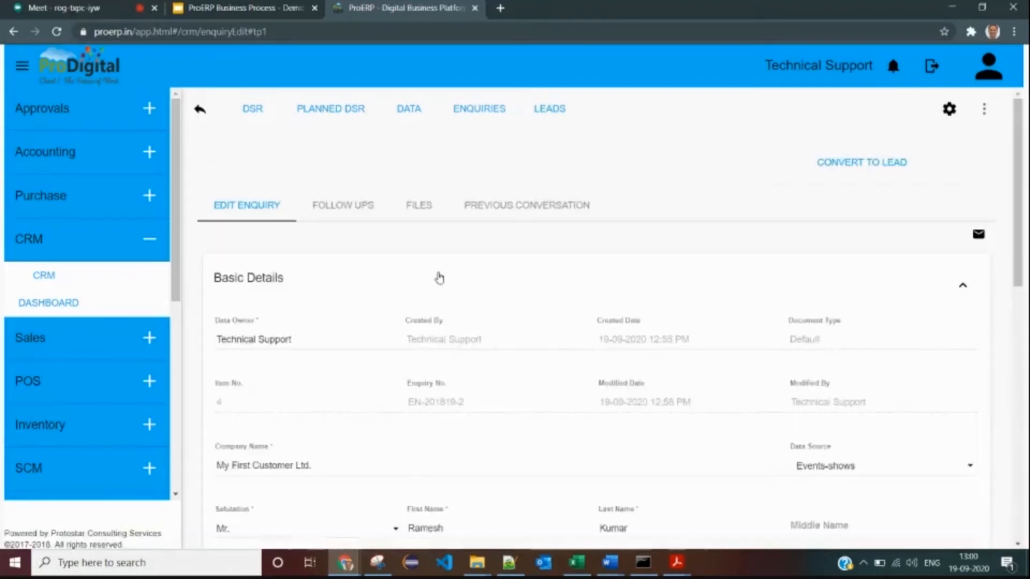
{"action": "scroll", "coordinate": [439, 282], "scroll_direction": "down", "scroll_amount": 4}
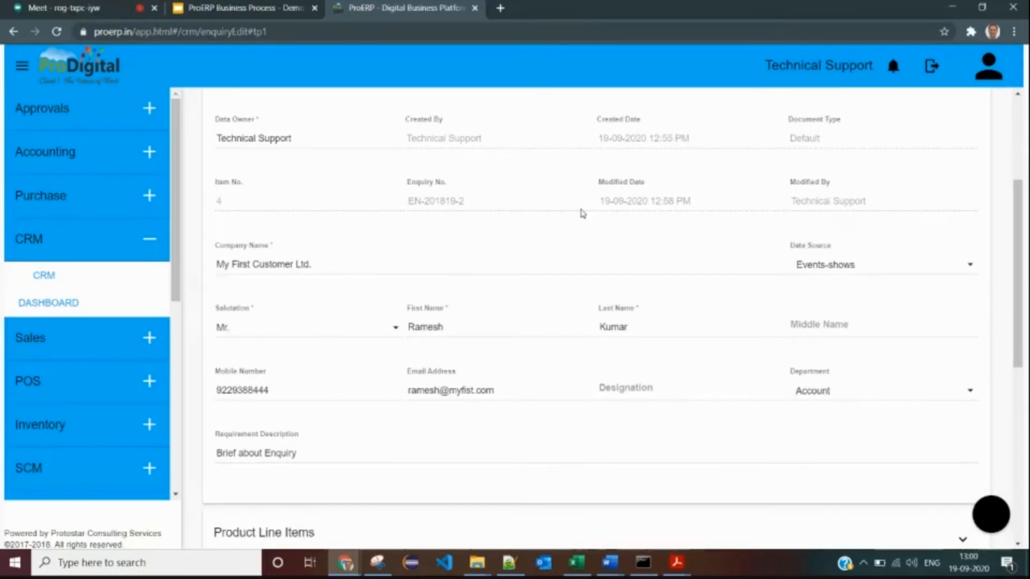
{"action": "scroll", "coordinate": [526, 268], "scroll_direction": "up", "scroll_amount": 4}
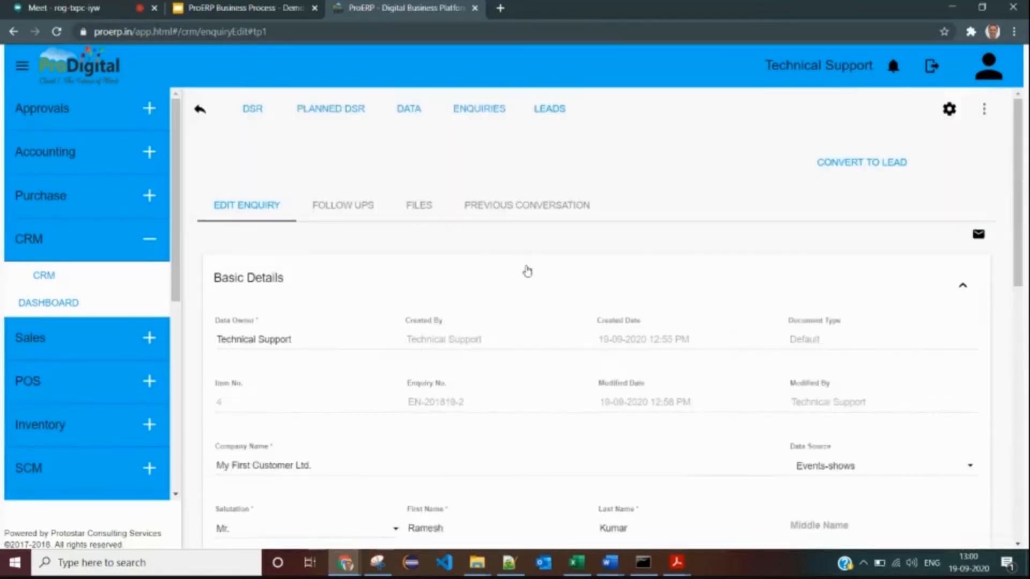
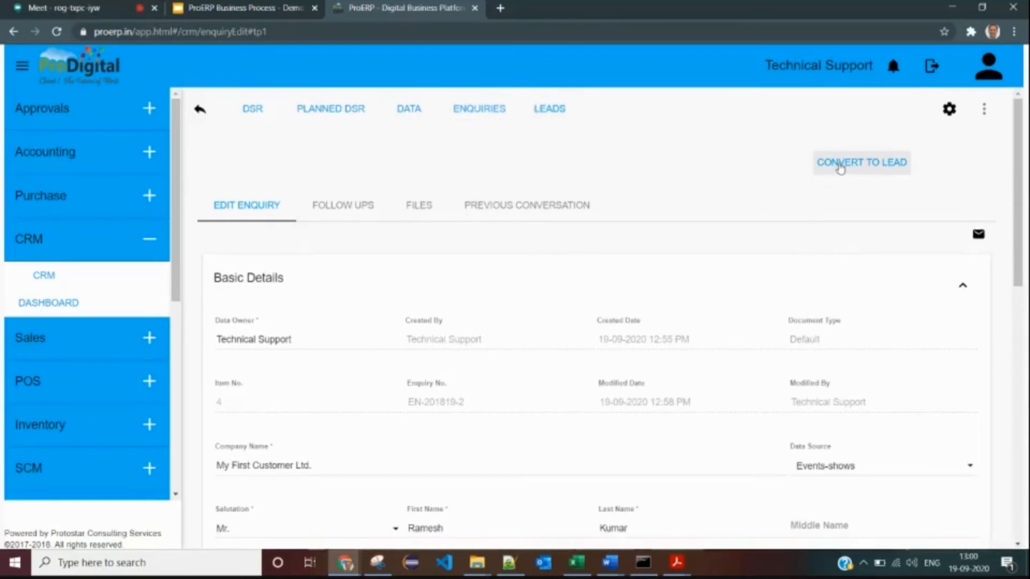
- Open the Convert To Lead form and select 'My First' in the account name
{"action": "left_click", "coordinate": [841, 168]}
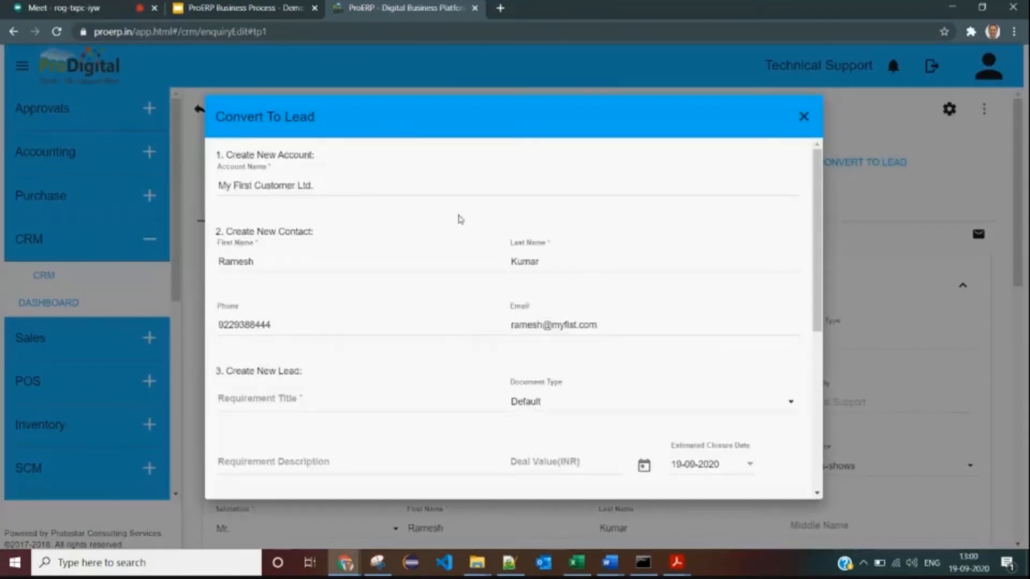
{"action": "left_click", "coordinate": [365, 185]}
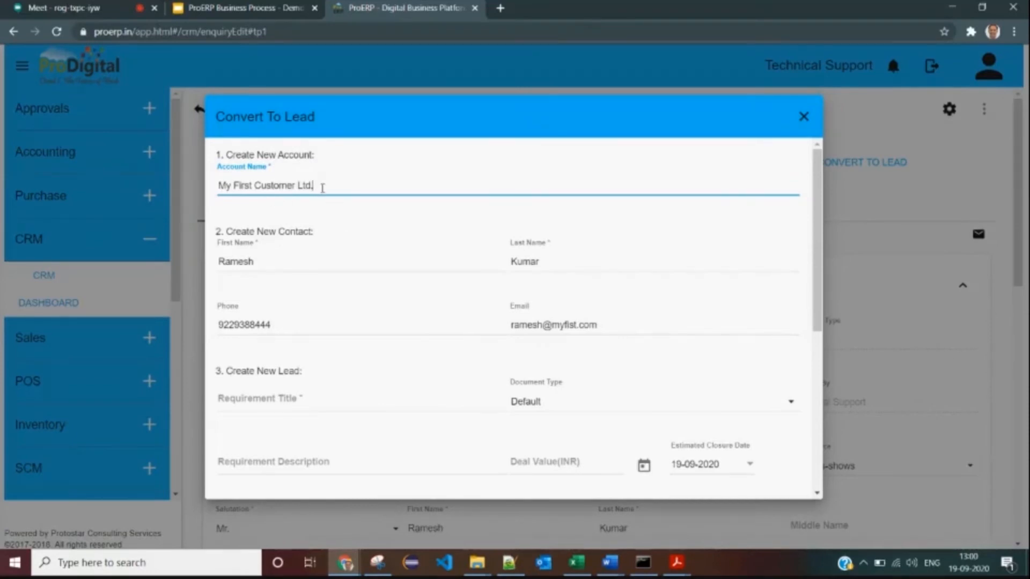
{"action": "left_click_drag", "start_coordinate": [297, 185], "coordinate": [211, 187]}
{"action": "left_click", "coordinate": [258, 183]}
{"action": "double_click", "coordinate": [255, 183]}
{"action": "left_click", "coordinate": [256, 185]}
{"action": "left_click_drag", "start_coordinate": [250, 185], "coordinate": [137, 192]}
- Retype the account name as 'Shivam Services Pvt. Ltd.' in place of My First Customer
{"action": "type", "text": "Vi"}
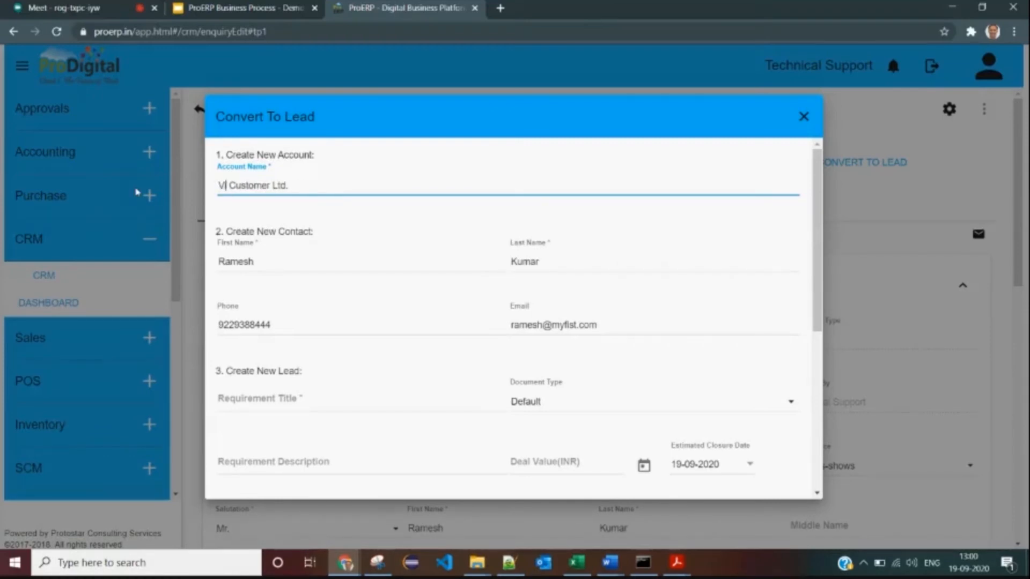
{"action": "key", "text": "BackSpace"}
{"action": "key", "text": "BackSpace"}
{"action": "type", "text": "Shivam"}
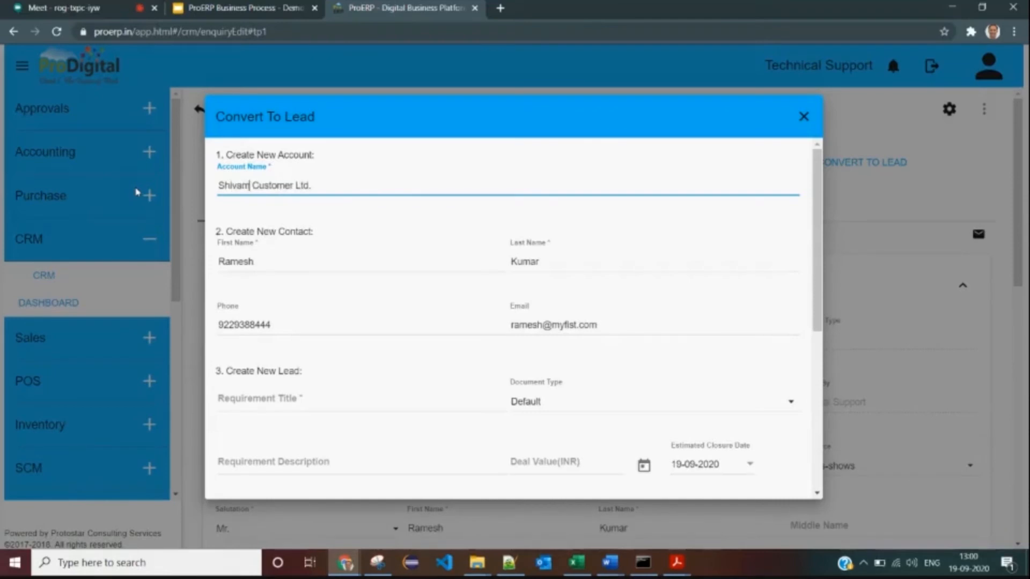
{"action": "key", "text": "BackSpace"}
{"action": "key", "text": "ctrl+shift+Right"}
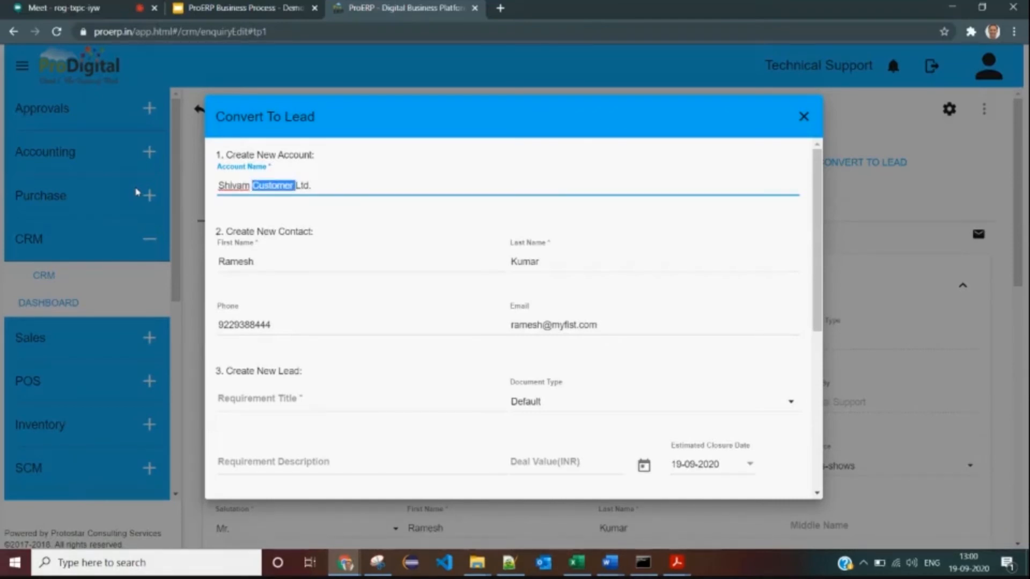
{"action": "type", "text": "Services"}
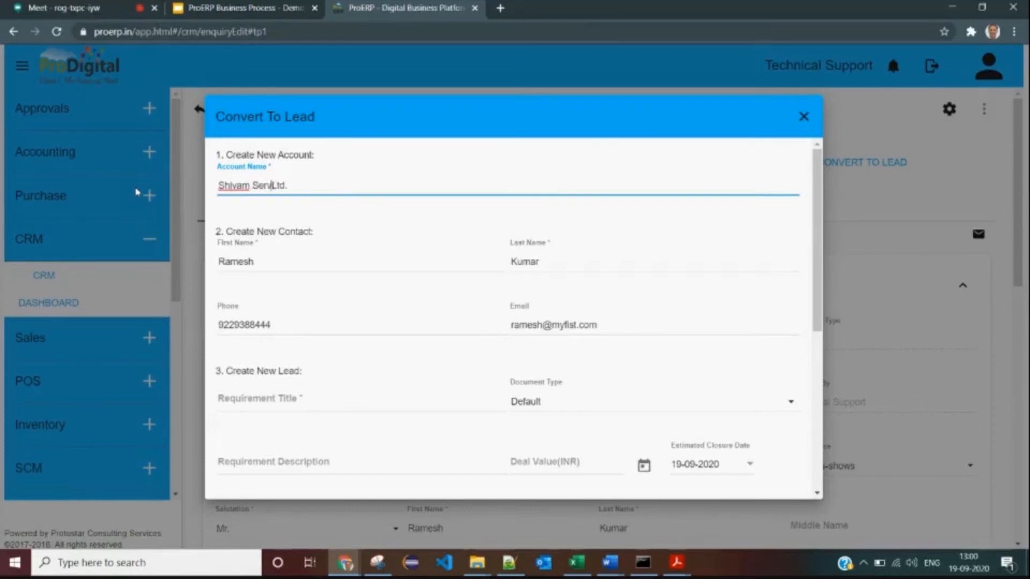
{"action": "type", "text": " Pt."}
{"action": "key", "text": "BackSpace"}
{"action": "key", "text": "BackSpace"}
{"action": "key", "text": "BackSpace"}
{"action": "key", "text": "BackSpace"}
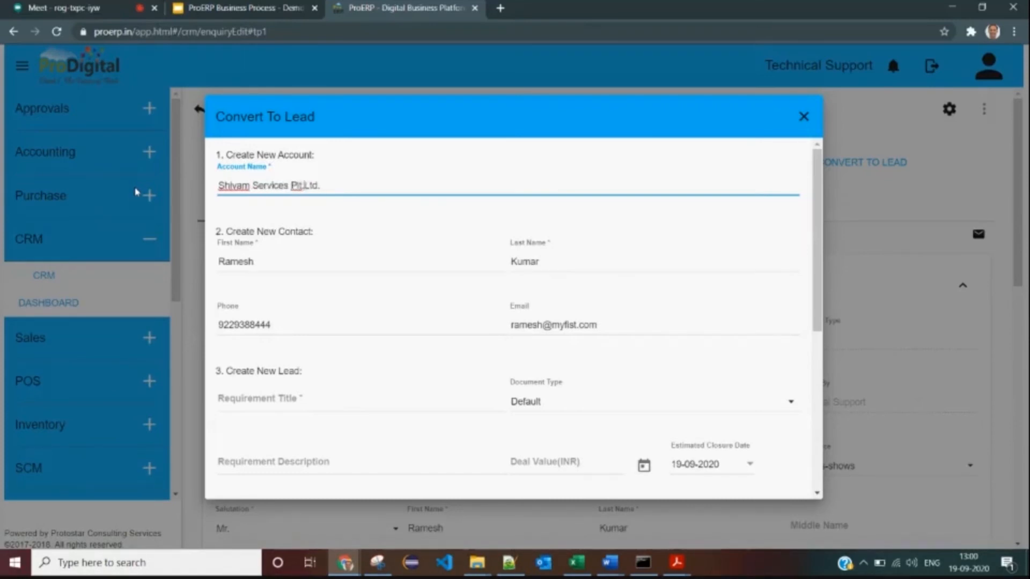
{"action": "type", "text": "."}
- Complete the account name 'Shivam Services Pvt. Ltd.' and move to the requirement title field
{"action": "type", "text": "t"}
{"action": "left_click", "coordinate": [376, 260]}
{"action": "scroll", "coordinate": [623, 230], "scroll_direction": "down", "scroll_amount": 3}
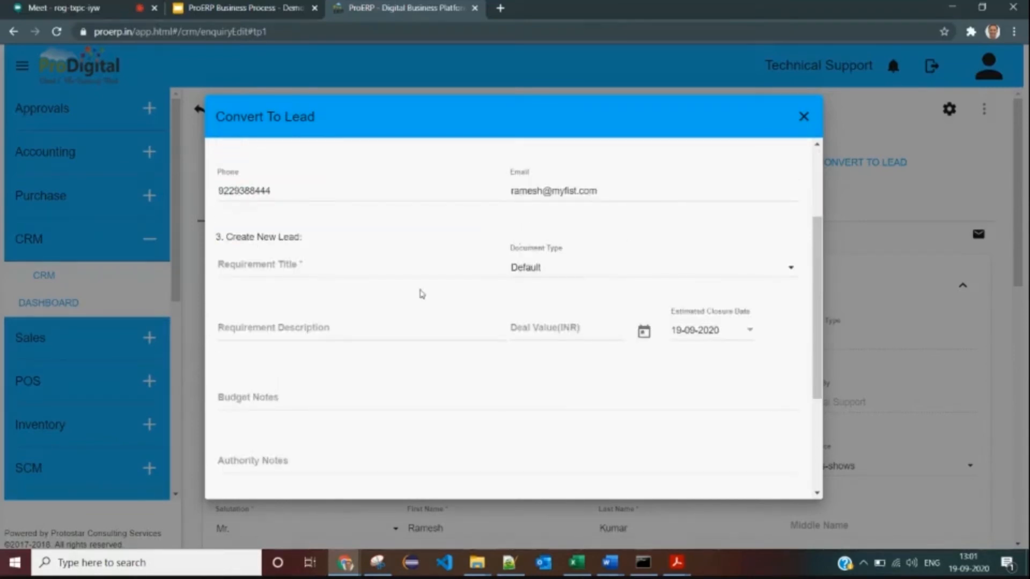
{"action": "scroll", "coordinate": [375, 246], "scroll_direction": "down", "scroll_amount": 1}
{"action": "left_click", "coordinate": [273, 199]}
{"action": "scroll", "coordinate": [550, 203], "scroll_direction": "down", "scroll_amount": 1}
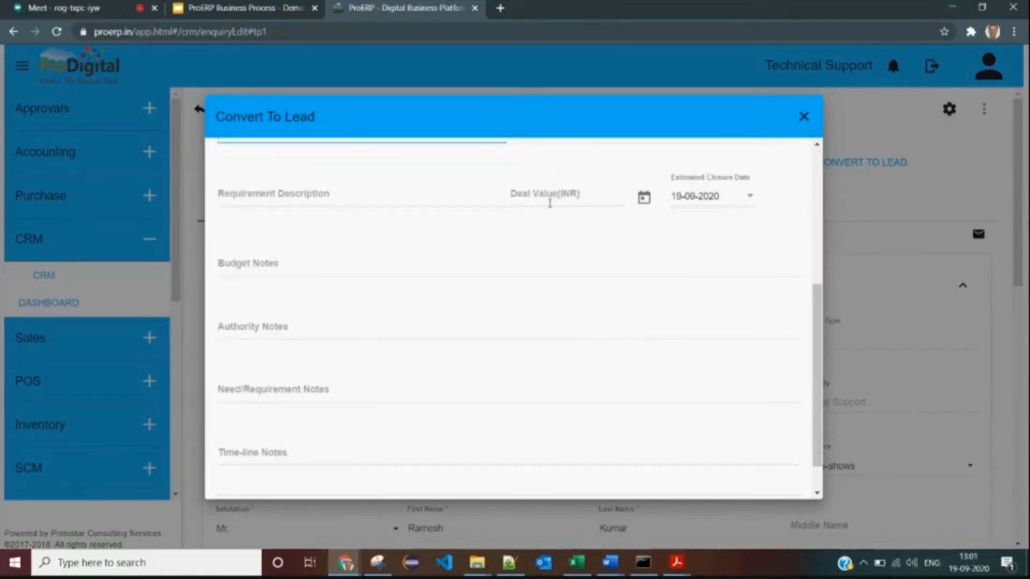
{"action": "scroll", "coordinate": [350, 215], "scroll_direction": "up", "scroll_amount": 1}
- Enter a deal value of 450000 INR and step through the budget, authority, need and time-line notes
{"action": "left_click", "coordinate": [551, 262]}
{"action": "type", "text": "450000"}
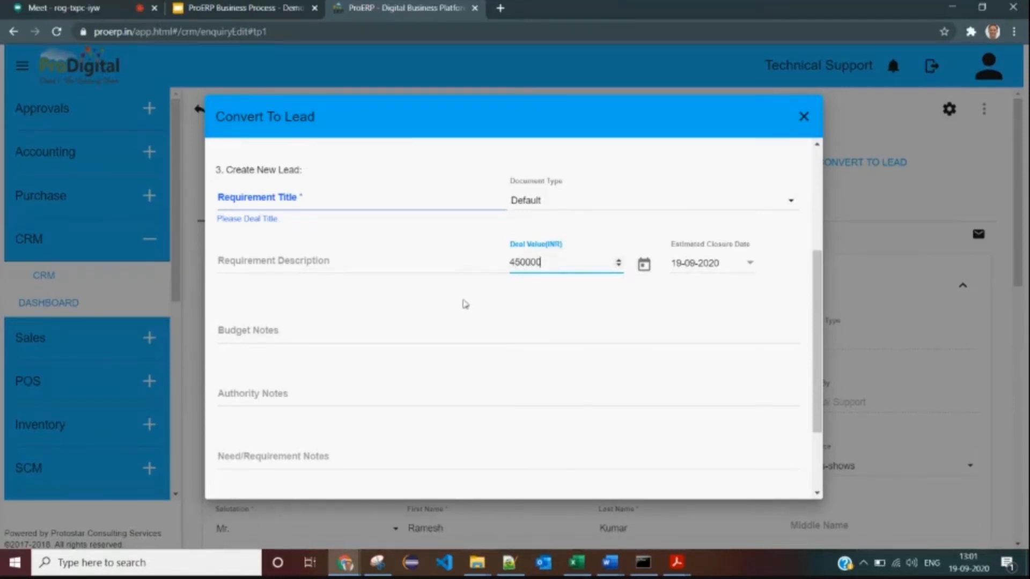
{"action": "scroll", "coordinate": [302, 248], "scroll_direction": "down", "scroll_amount": 2}
{"action": "left_click", "coordinate": [299, 230]}
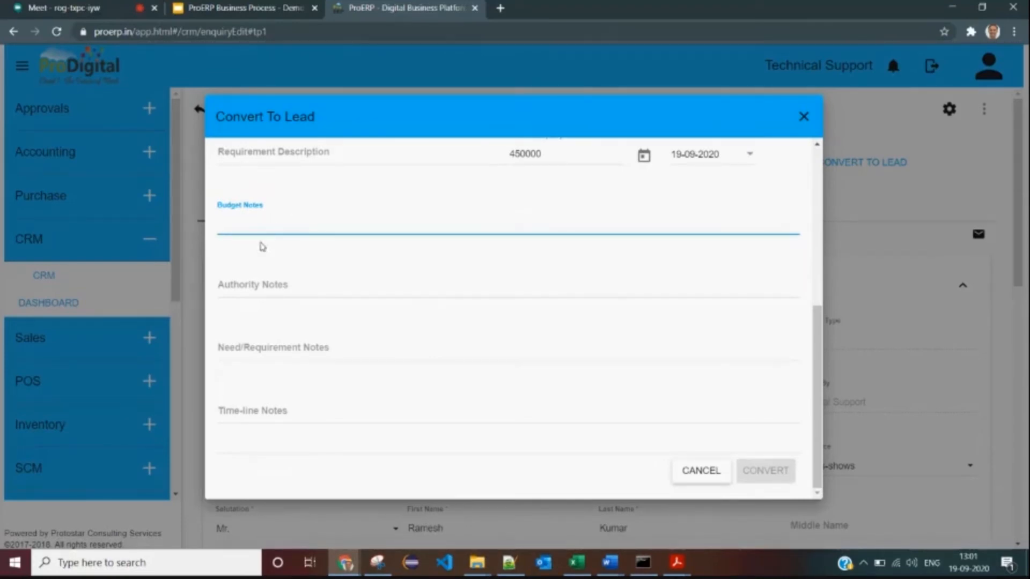
{"action": "left_click", "coordinate": [289, 282]}
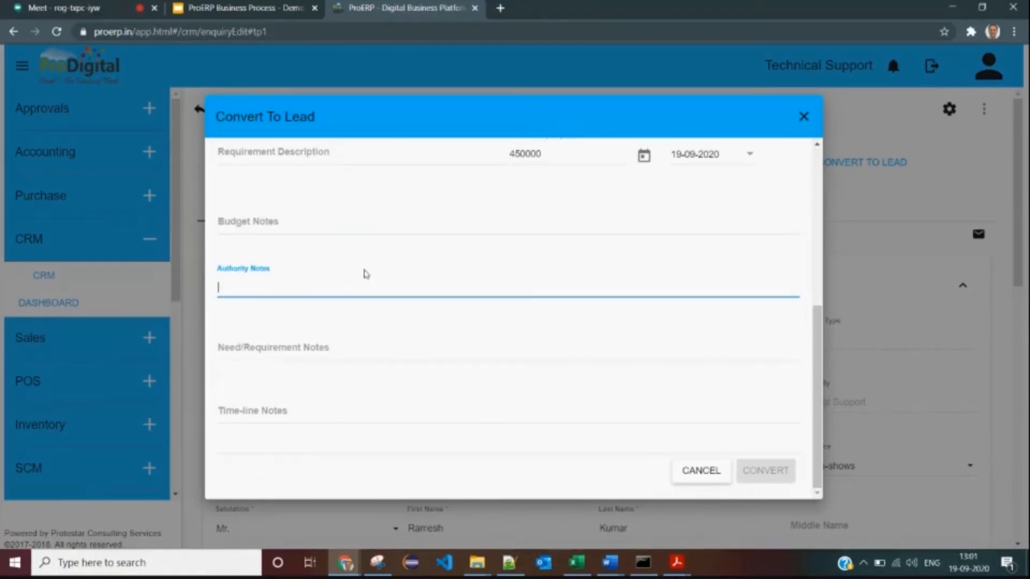
{"action": "left_click", "coordinate": [341, 354]}
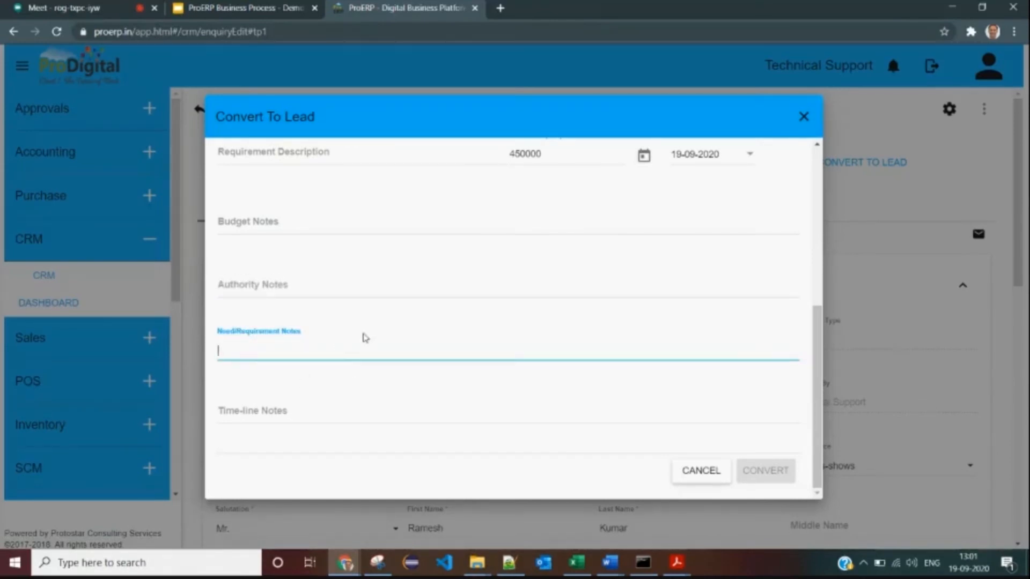
{"action": "left_click", "coordinate": [308, 406]}
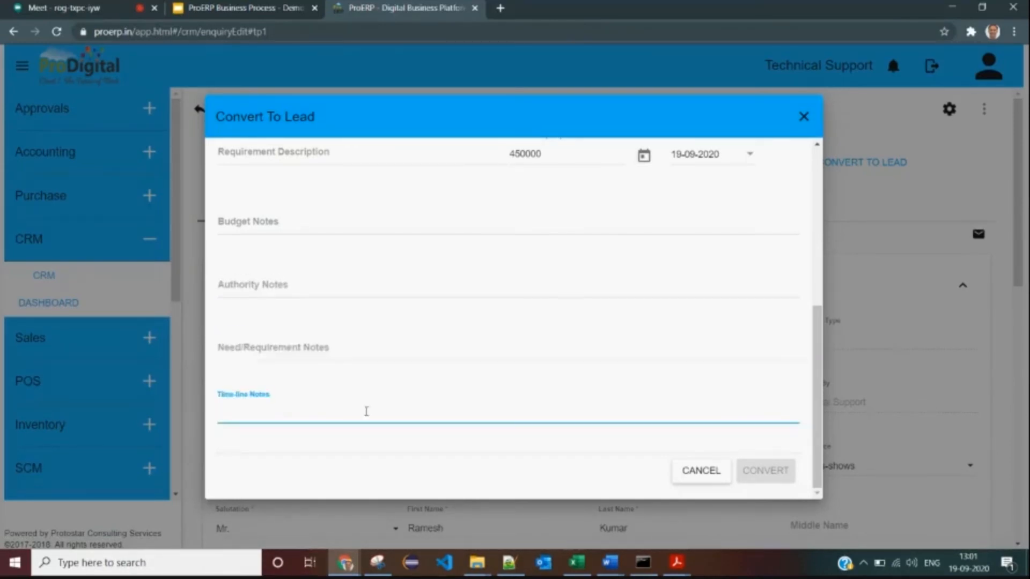
- Fill in the requirement title 'Requirement for xyz' and submit the enquiry-to-lead conversion
{"action": "scroll", "coordinate": [575, 369], "scroll_direction": "up", "scroll_amount": 6}
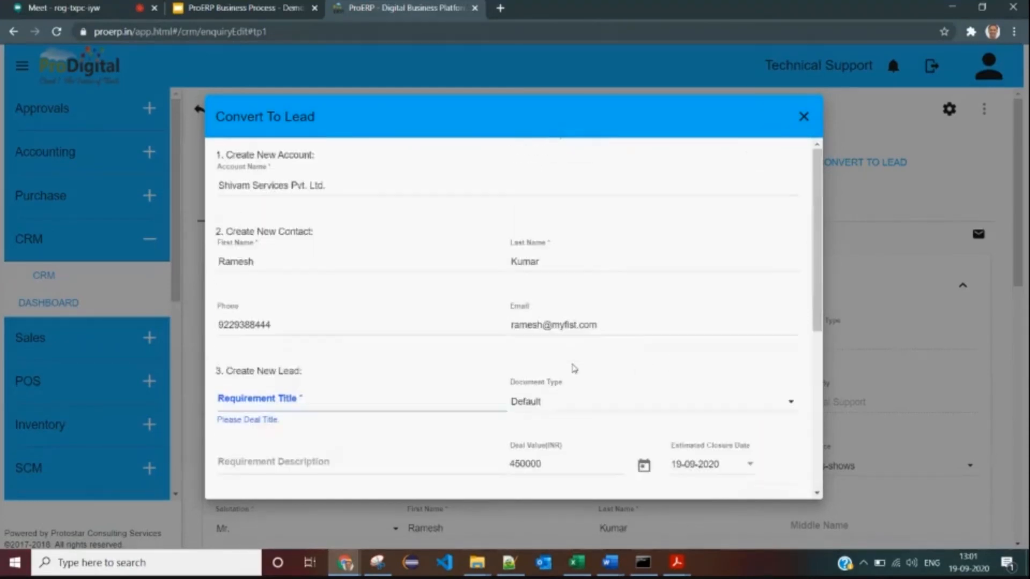
{"action": "left_click", "coordinate": [325, 405]}
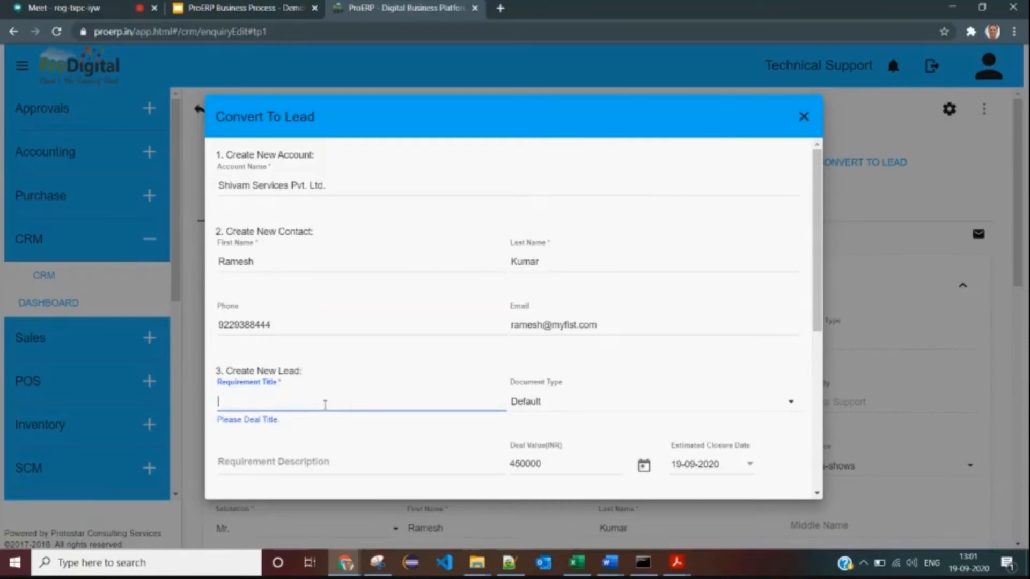
{"action": "type", "text": "Requirement for xyz"}
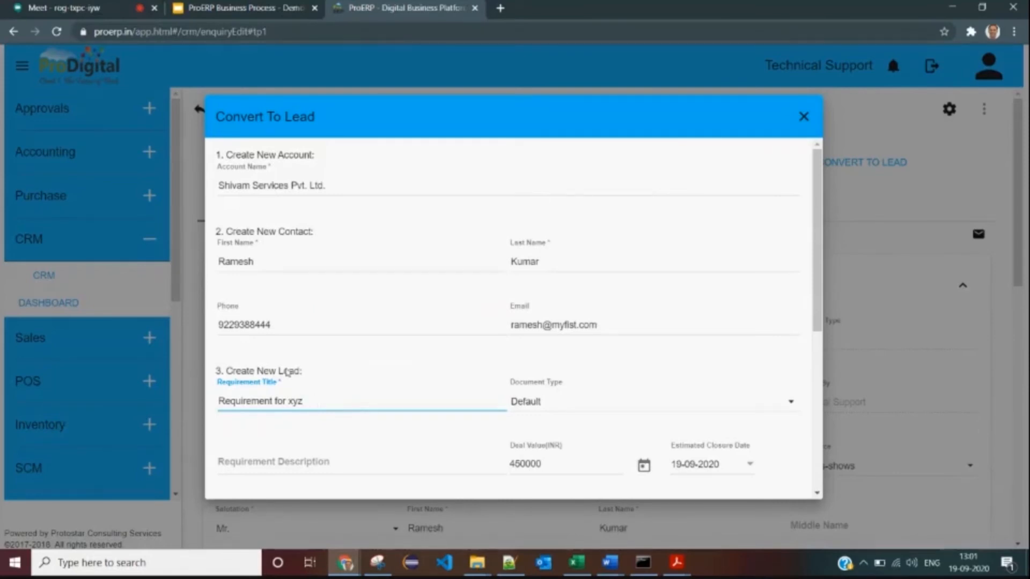
{"action": "scroll", "coordinate": [299, 379], "scroll_direction": "down", "scroll_amount": 5}
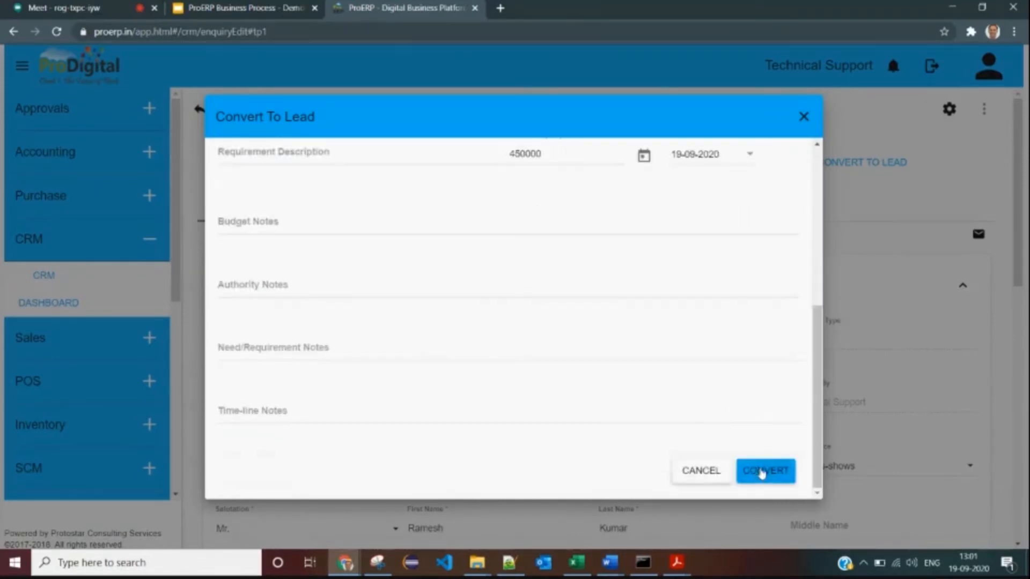
{"action": "left_click", "coordinate": [759, 472]}
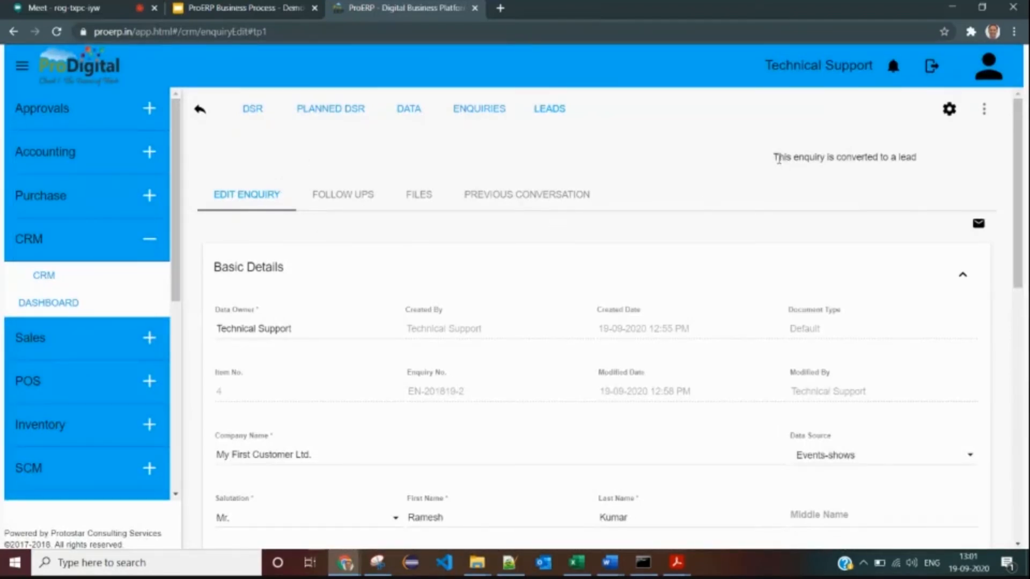
- Check the conversion confirmation message and show the All Leads list
{"action": "left_click_drag", "start_coordinate": [779, 159], "coordinate": [932, 159]}
{"action": "left_click", "coordinate": [936, 159]}
{"action": "left_click_drag", "start_coordinate": [774, 160], "coordinate": [936, 162]}
{"action": "left_click", "coordinate": [930, 180]}
{"action": "left_click_drag", "start_coordinate": [774, 160], "coordinate": [934, 159]}
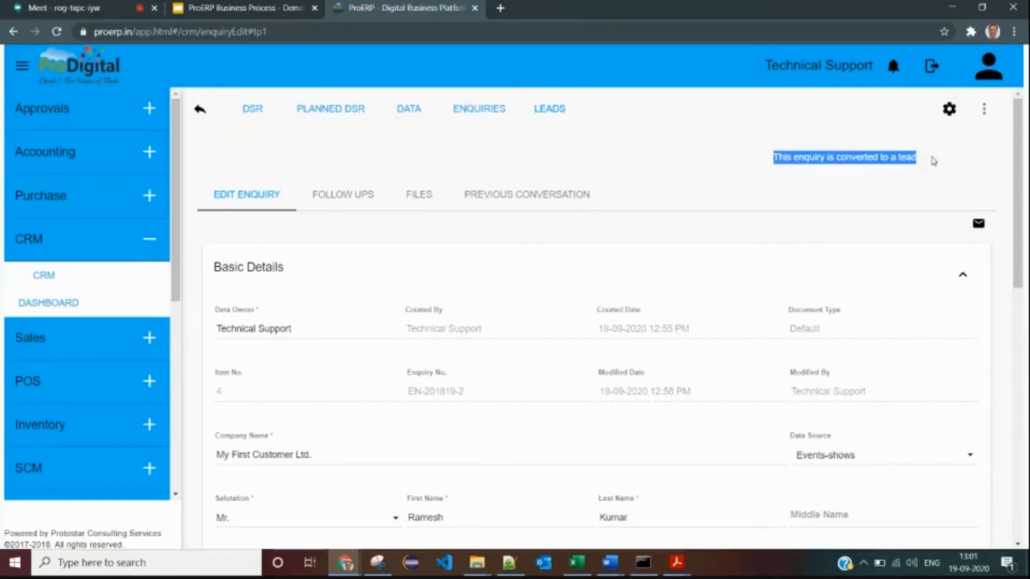
{"action": "left_click", "coordinate": [549, 111]}
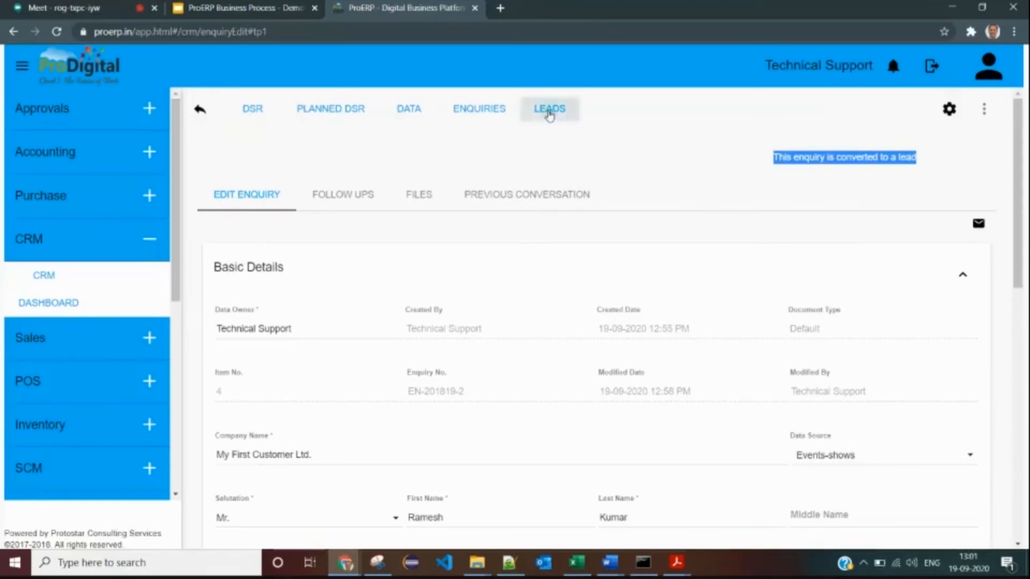
{"action": "left_click", "coordinate": [588, 146]}
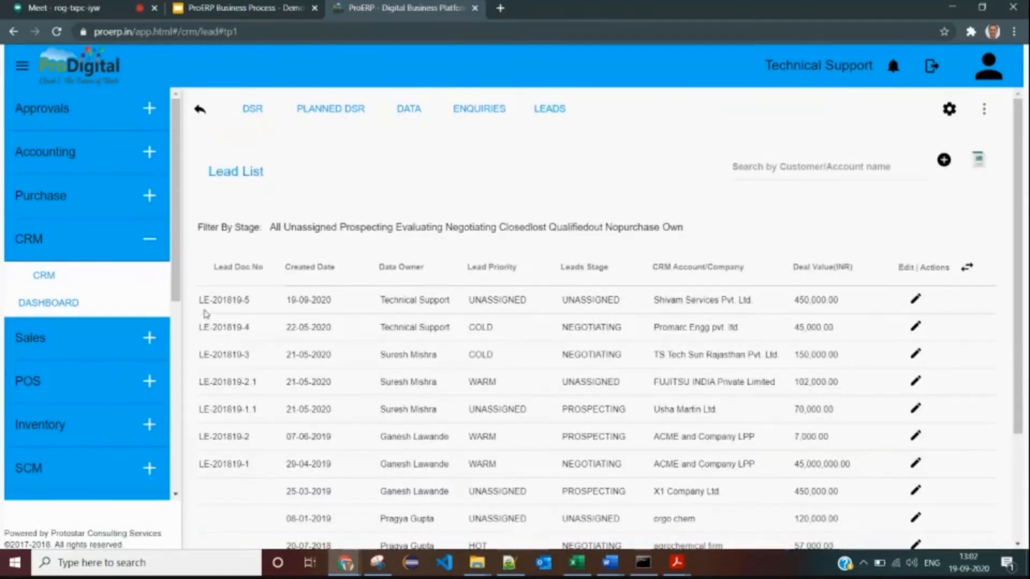
- Review lead LE-201819-5's owner, UNASSIGNED priority and stage, and company, then open it for editing
{"action": "left_click_drag", "start_coordinate": [200, 299], "coordinate": [257, 302]}
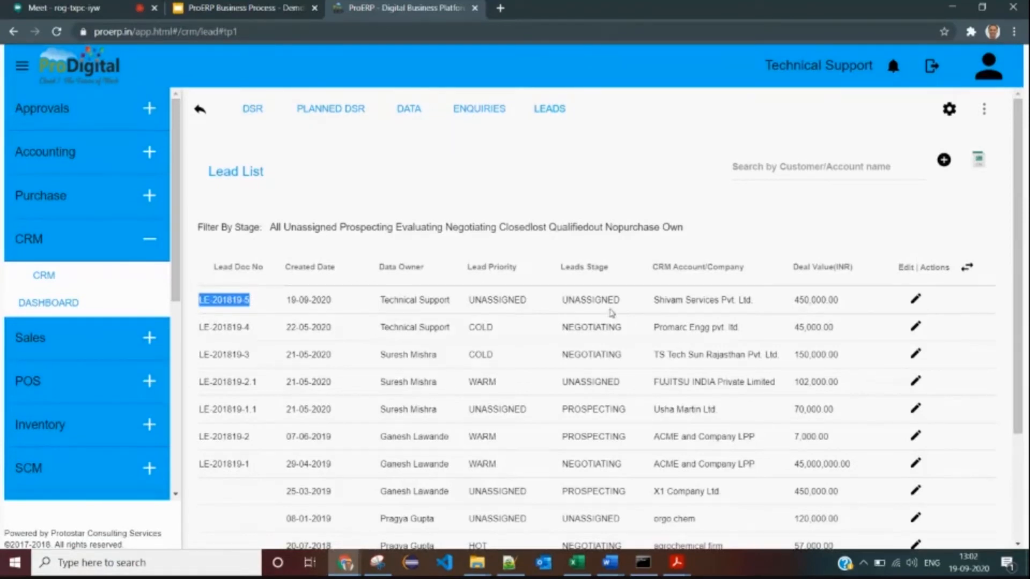
{"action": "scroll", "coordinate": [318, 331], "scroll_direction": "down", "scroll_amount": 1}
{"action": "left_click_drag", "start_coordinate": [200, 229], "coordinate": [260, 236]}
{"action": "left_click", "coordinate": [268, 236]}
{"action": "left_click", "coordinate": [204, 234]}
{"action": "left_click_drag", "start_coordinate": [475, 235], "coordinate": [395, 235]}
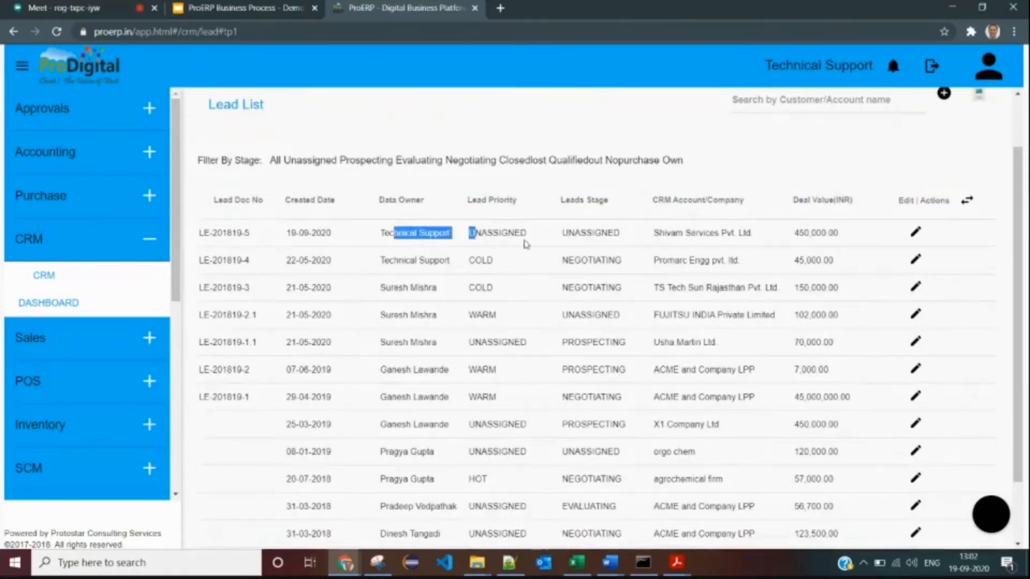
{"action": "left_click", "coordinate": [395, 235]}
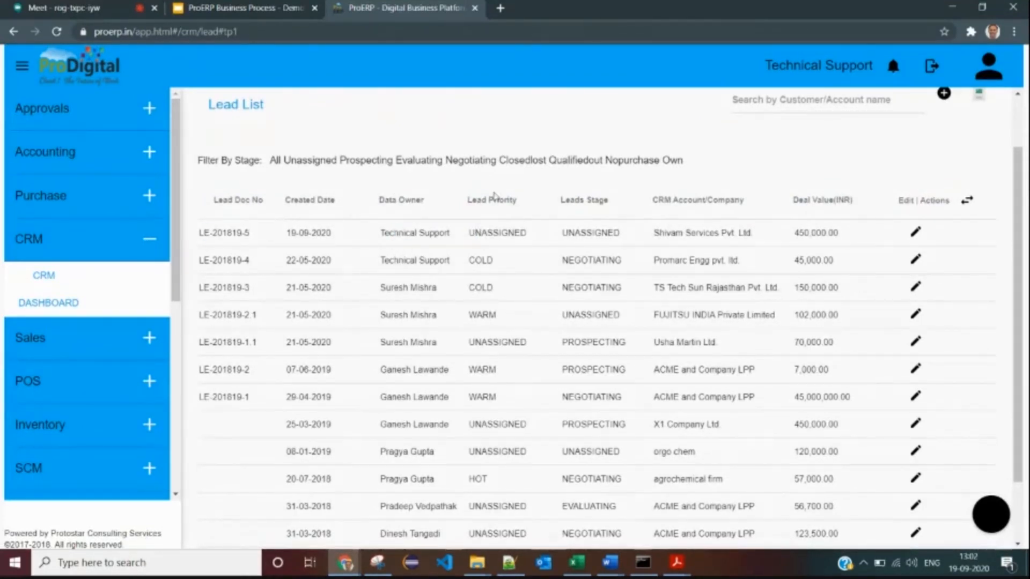
{"action": "left_click_drag", "start_coordinate": [471, 234], "coordinate": [535, 246]}
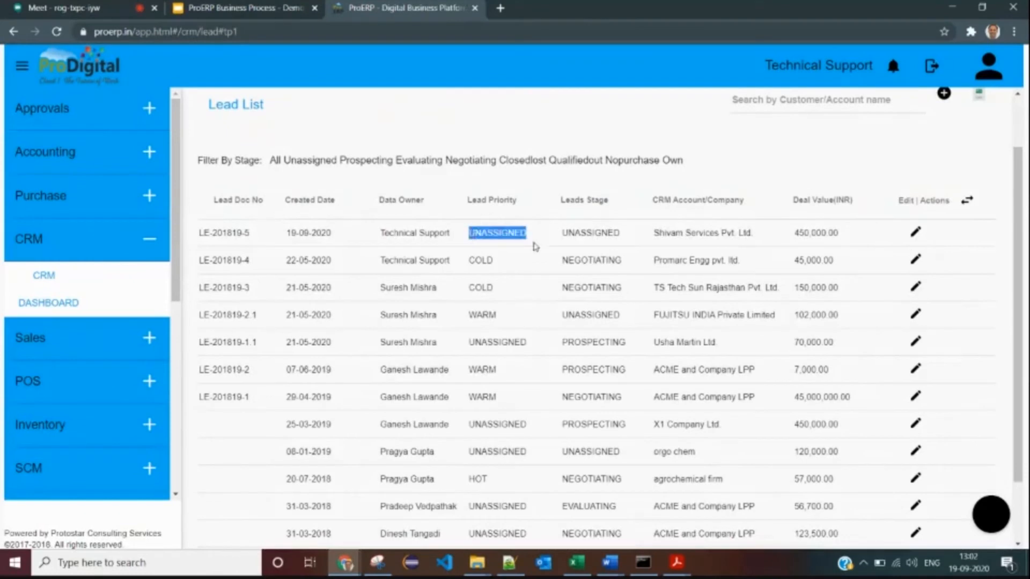
{"action": "double_click", "coordinate": [575, 234]}
{"action": "left_click_drag", "start_coordinate": [664, 233], "coordinate": [779, 232]}
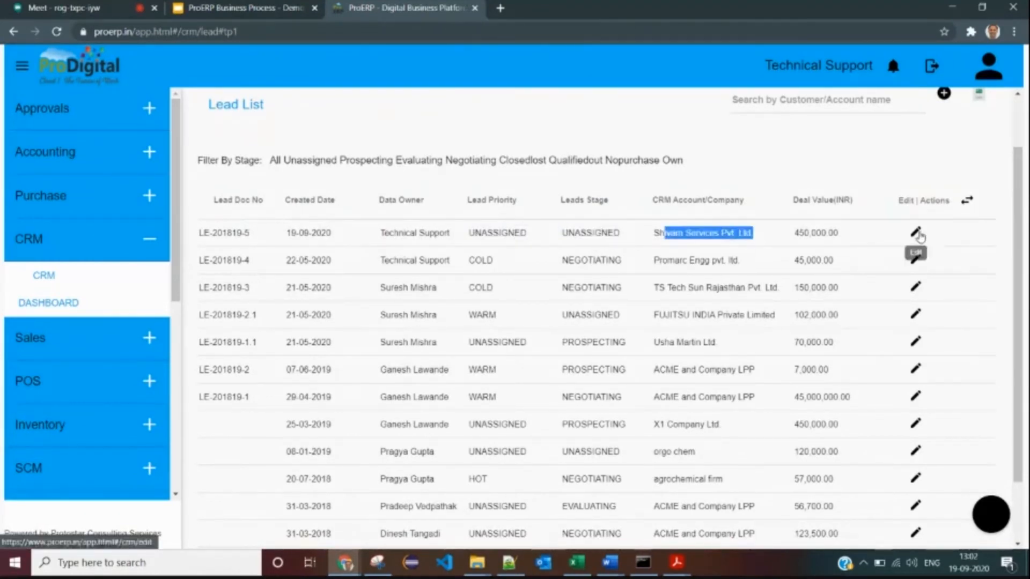
{"action": "scroll", "coordinate": [912, 239], "scroll_direction": "up", "scroll_amount": 2}
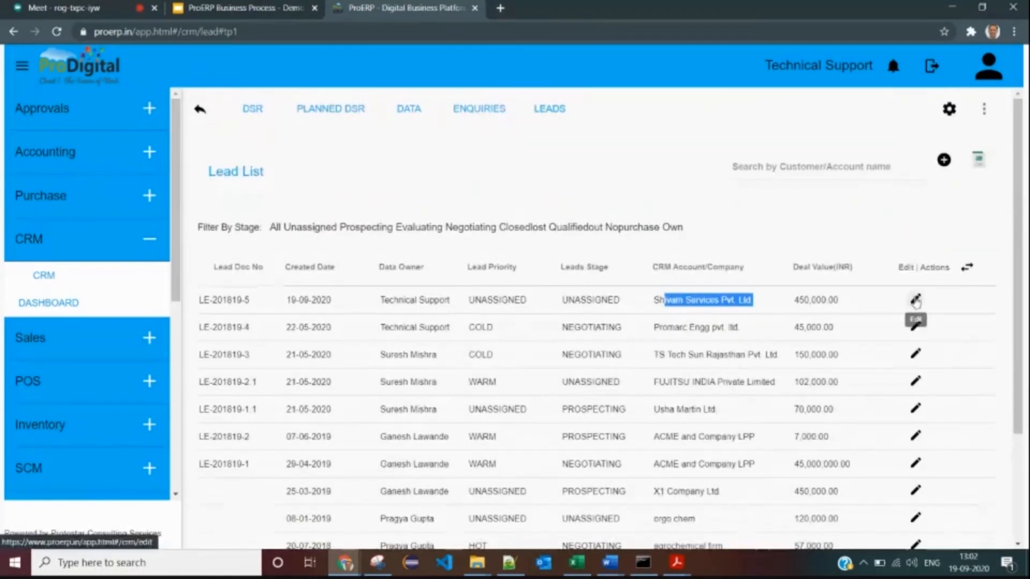
{"action": "left_click", "coordinate": [912, 302]}
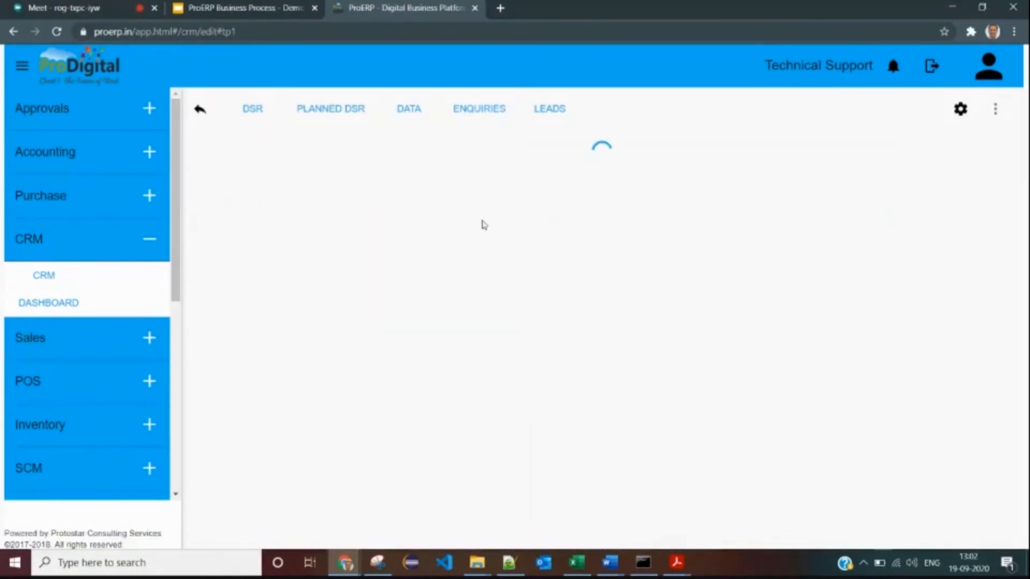
- Set the lead priority to Hot
{"action": "scroll", "coordinate": [399, 289], "scroll_direction": "down", "scroll_amount": 2}
{"action": "scroll", "coordinate": [399, 289], "scroll_direction": "down", "scroll_amount": 1}
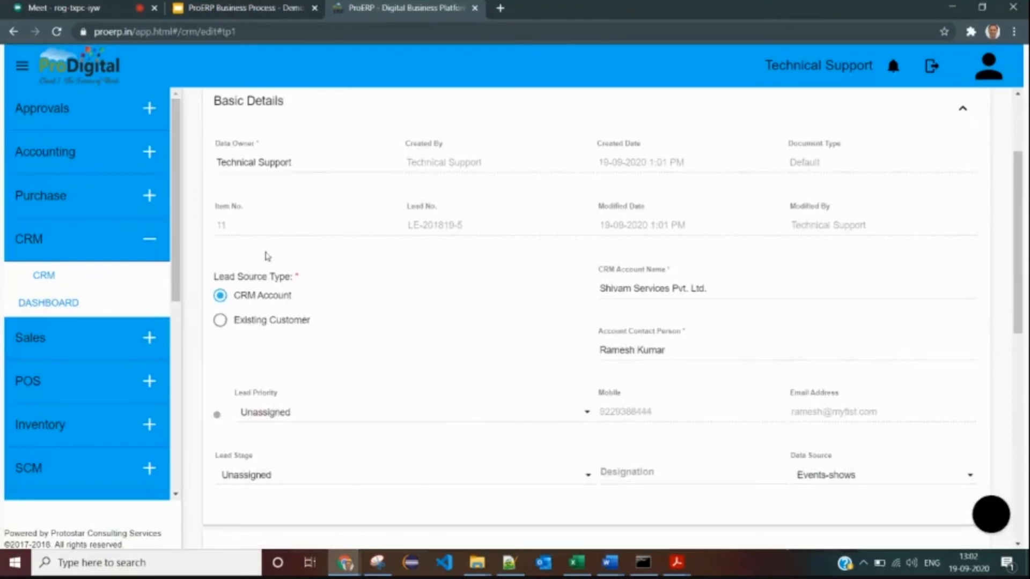
{"action": "scroll", "coordinate": [571, 265], "scroll_direction": "down", "scroll_amount": 3}
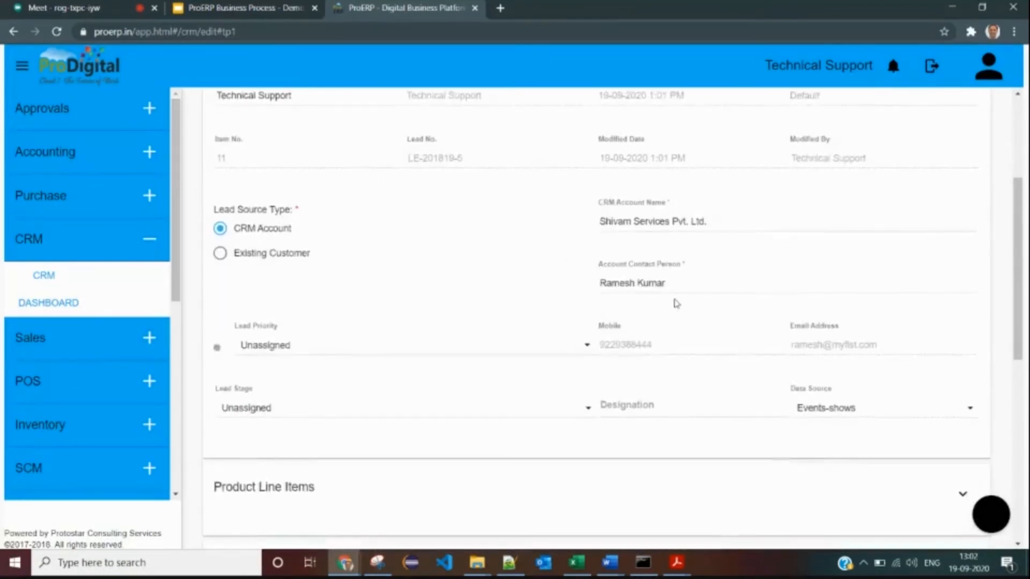
{"action": "left_click", "coordinate": [309, 212]}
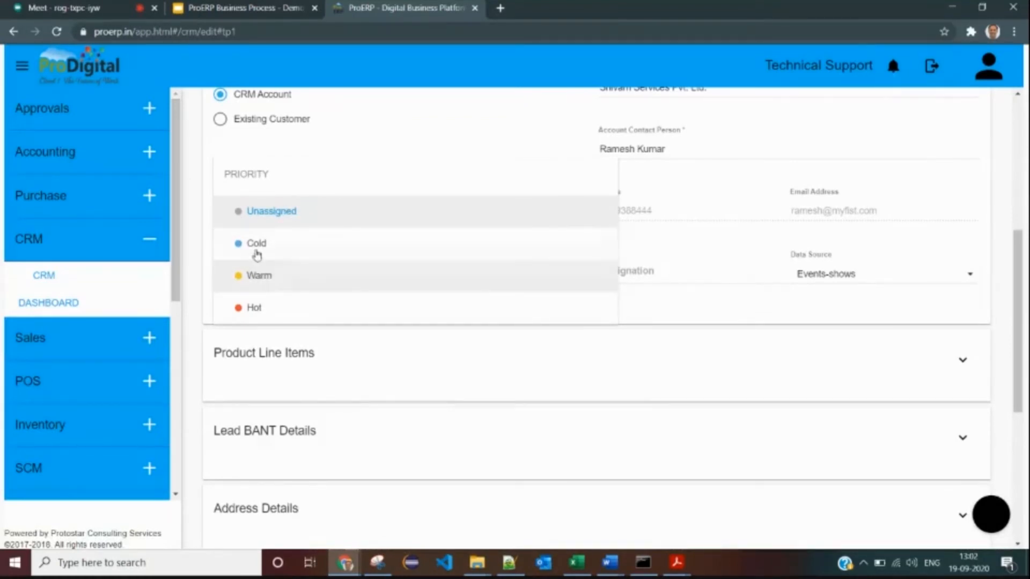
{"action": "left_click", "coordinate": [267, 313]}
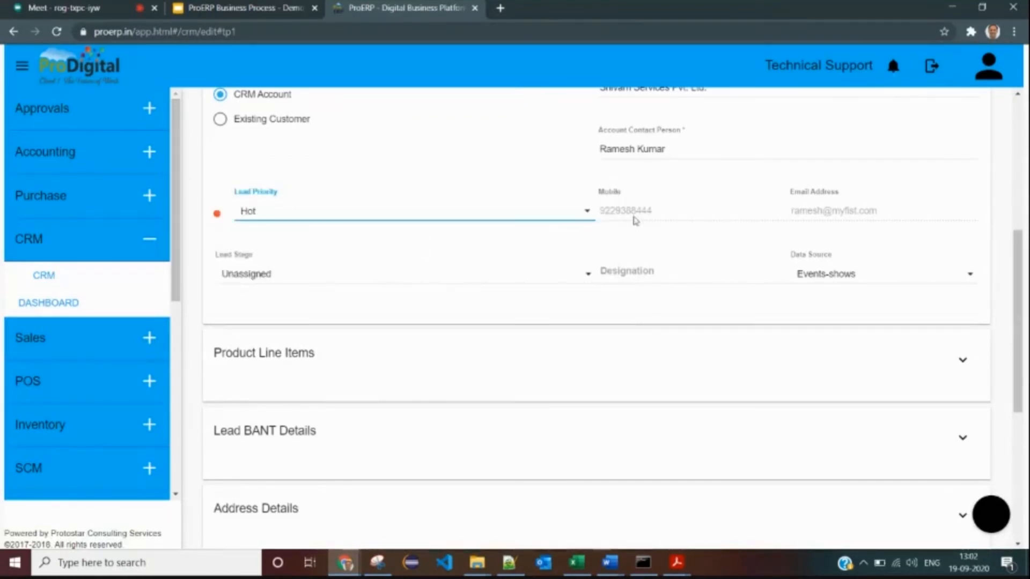
{"action": "scroll", "coordinate": [471, 292], "scroll_direction": "down", "scroll_amount": 2}
- Set the lead stage to Negotiating and expand Product Line Items showing item x5 at 1200 nos
{"action": "left_click", "coordinate": [310, 214]}
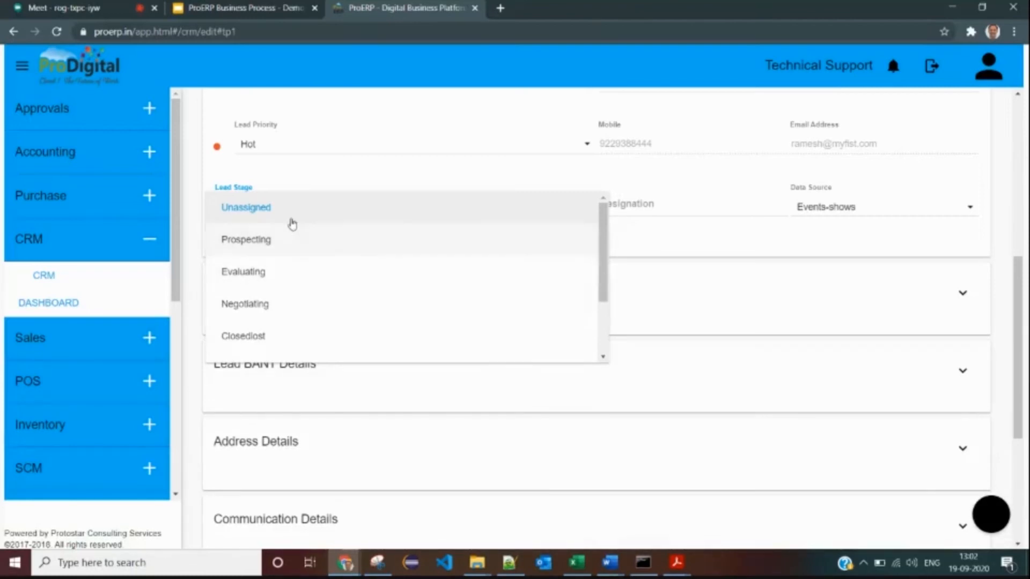
{"action": "scroll", "coordinate": [289, 266], "scroll_direction": "down", "scroll_amount": 2}
{"action": "scroll", "coordinate": [288, 264], "scroll_direction": "up", "scroll_amount": 2}
{"action": "scroll", "coordinate": [292, 283], "scroll_direction": "down", "scroll_amount": 2}
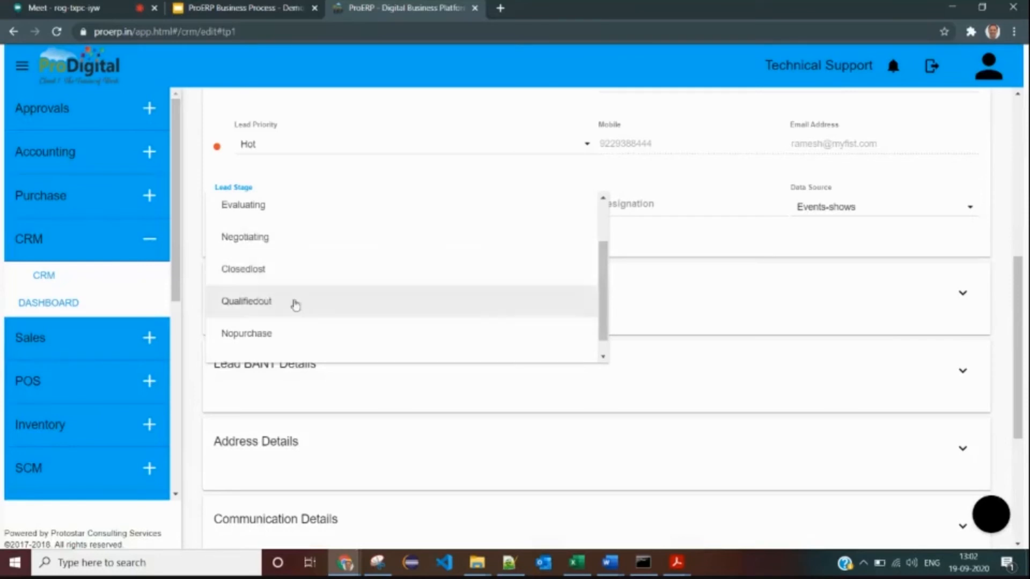
{"action": "left_click", "coordinate": [256, 247]}
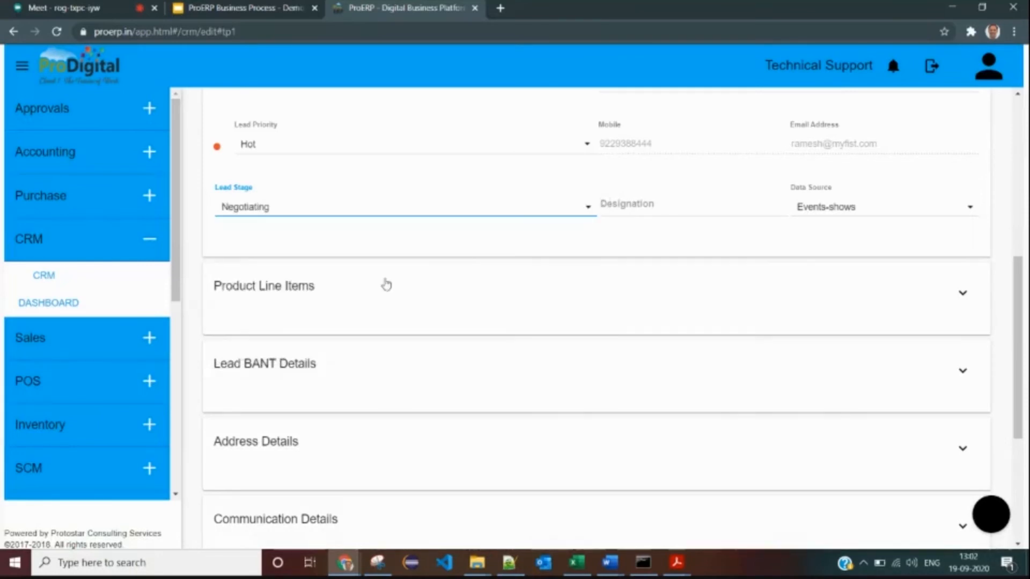
{"action": "scroll", "coordinate": [357, 253], "scroll_direction": "up", "scroll_amount": 1}
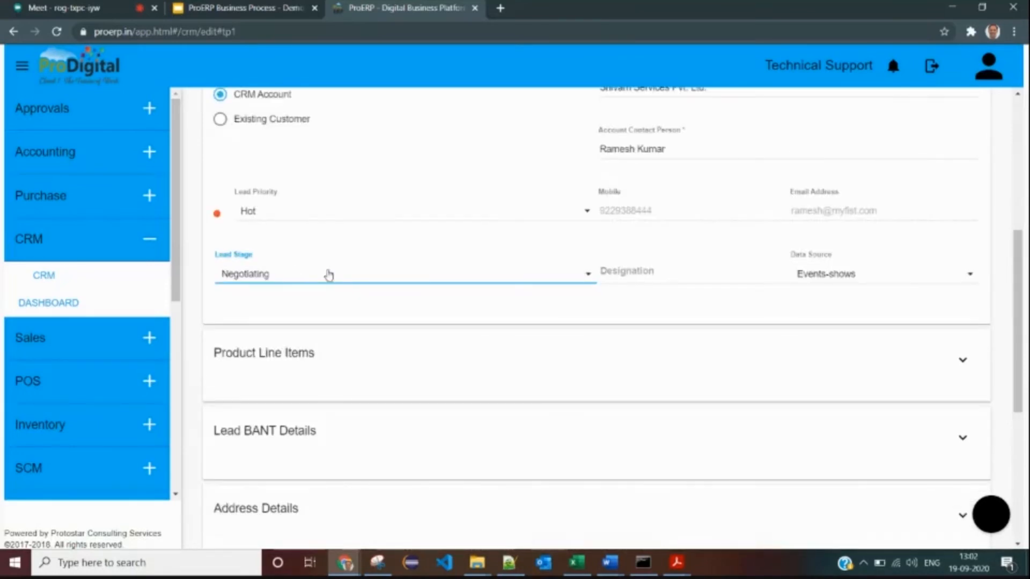
{"action": "left_click", "coordinate": [386, 361]}
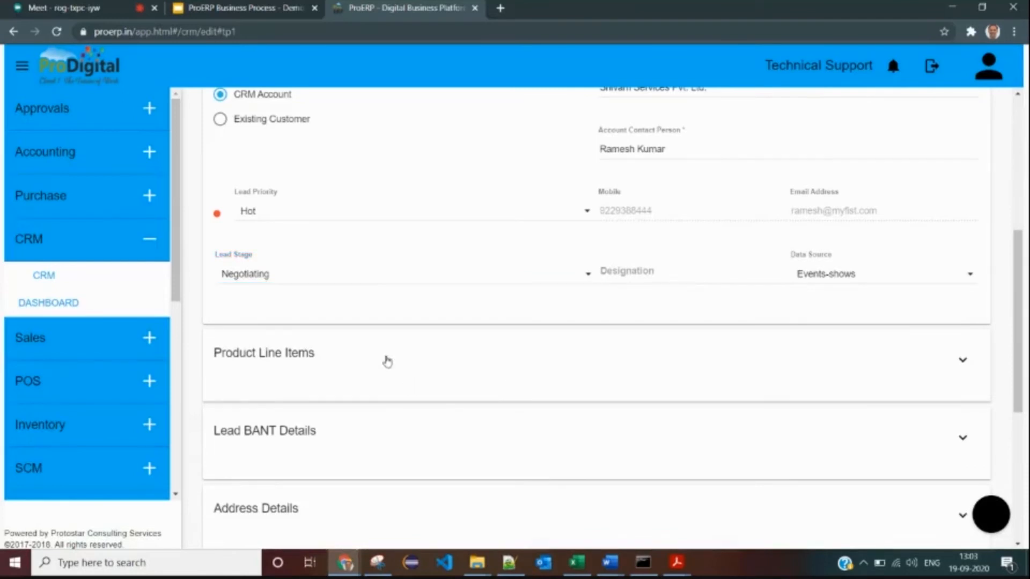
{"action": "scroll", "coordinate": [432, 288], "scroll_direction": "down", "scroll_amount": 2}
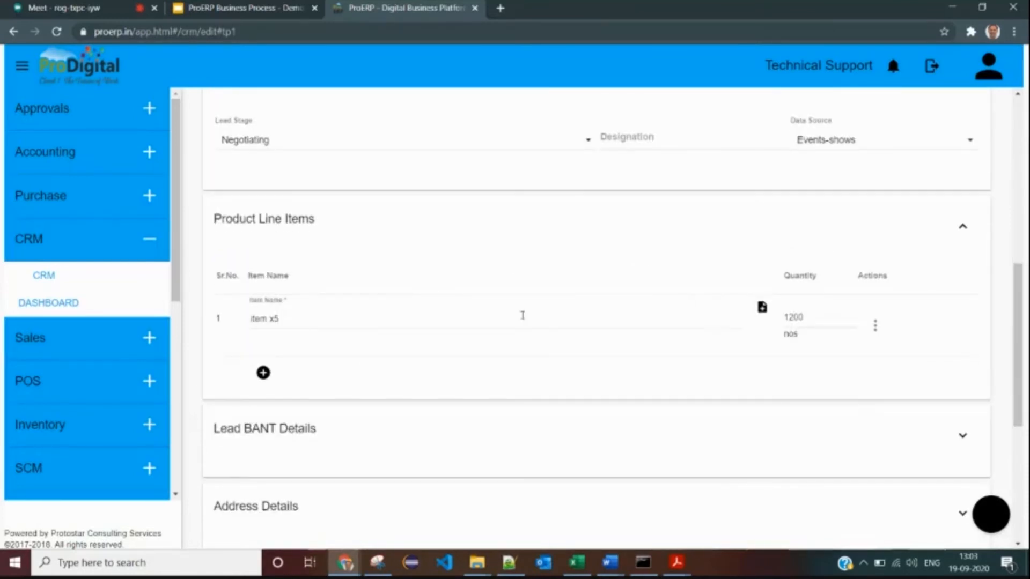
- Look over the Lead BANT Details, then save lead LE-201819-5 with priority Hot and stage Negotiating
{"action": "scroll", "coordinate": [523, 316], "scroll_direction": "down", "scroll_amount": 3}
{"action": "left_click", "coordinate": [307, 247]}
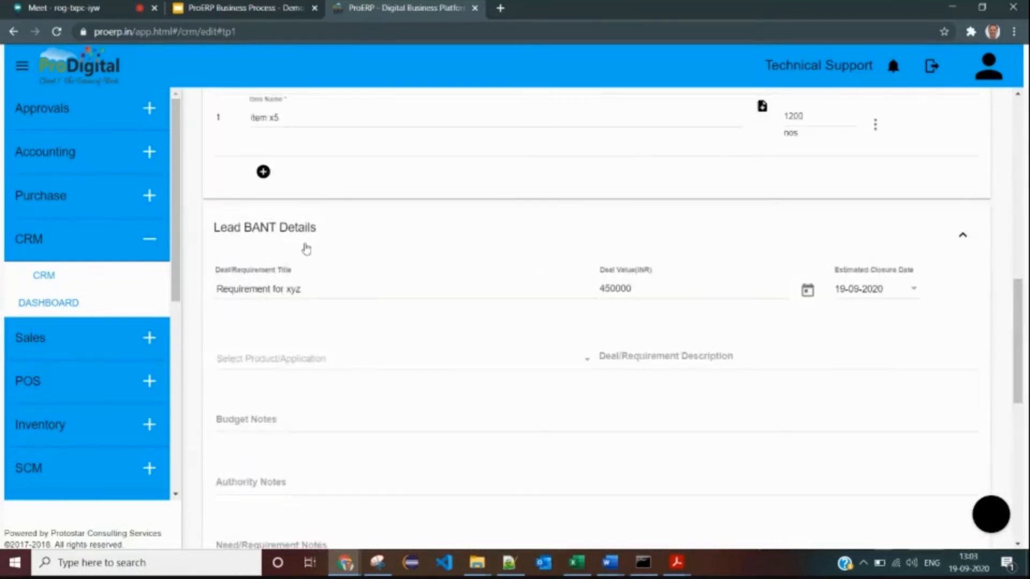
{"action": "scroll", "coordinate": [440, 307], "scroll_direction": "down", "scroll_amount": 1}
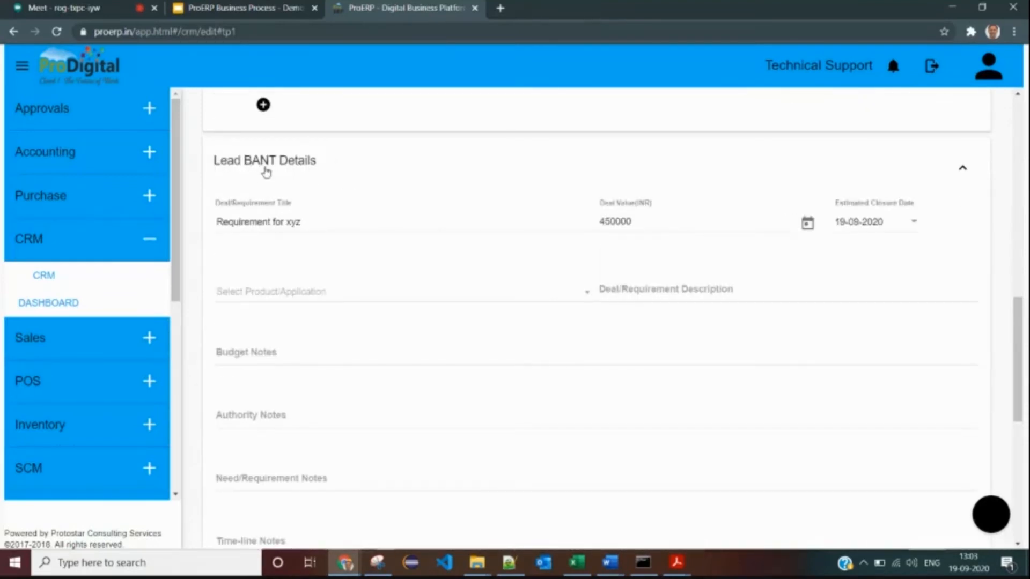
{"action": "scroll", "coordinate": [317, 311], "scroll_direction": "down", "scroll_amount": 3}
{"action": "scroll", "coordinate": [322, 227], "scroll_direction": "up", "scroll_amount": 4}
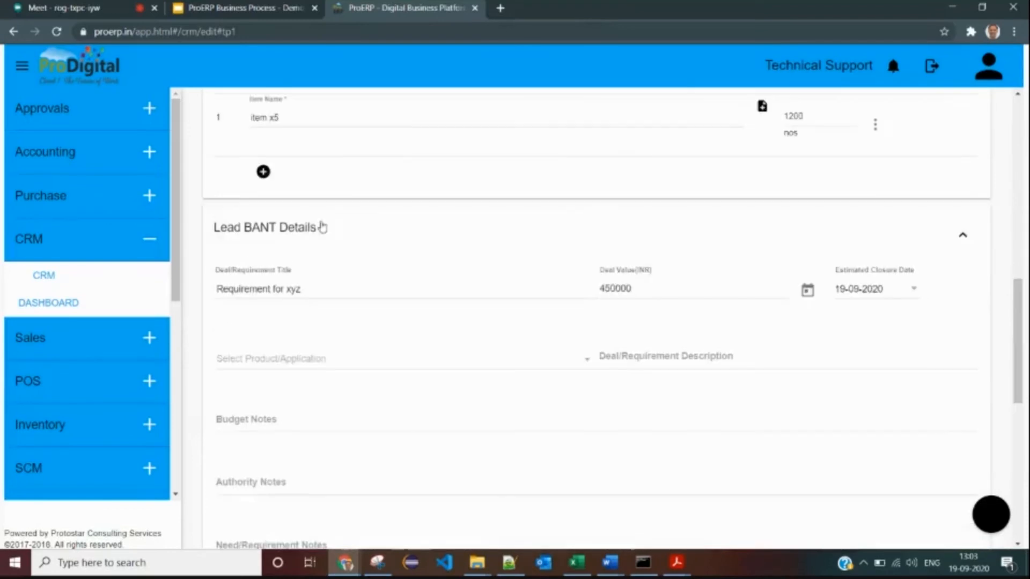
{"action": "left_click", "coordinate": [316, 235]}
{"action": "scroll", "coordinate": [322, 257], "scroll_direction": "down", "scroll_amount": 2}
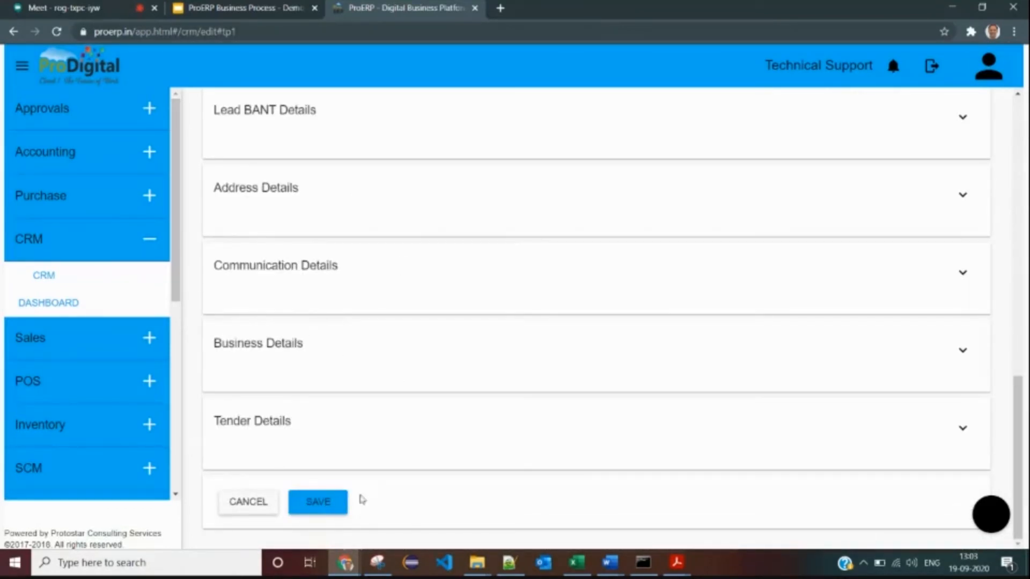
{"action": "left_click", "coordinate": [321, 503]}
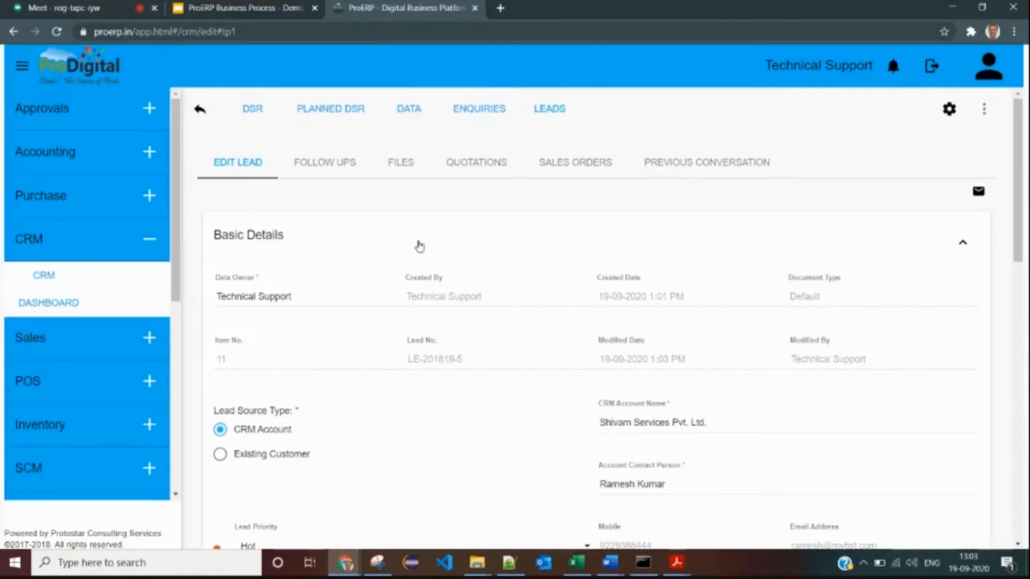
{"action": "left_click", "coordinate": [346, 163]}
- Review the existing follow-up's date, status and type, then start a new follow-up
{"action": "triple_click", "coordinate": [329, 267]}
{"action": "left_click_drag", "start_coordinate": [464, 286], "coordinate": [811, 274]}
{"action": "left_click", "coordinate": [755, 269]}
{"action": "left_click_drag", "start_coordinate": [247, 272], "coordinate": [602, 266]}
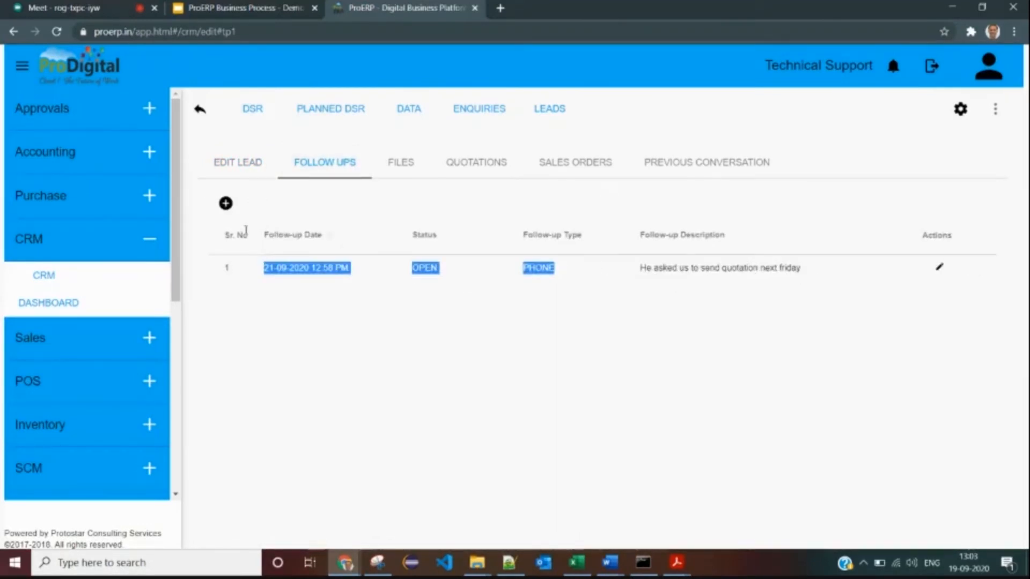
{"action": "left_click", "coordinate": [225, 203]}
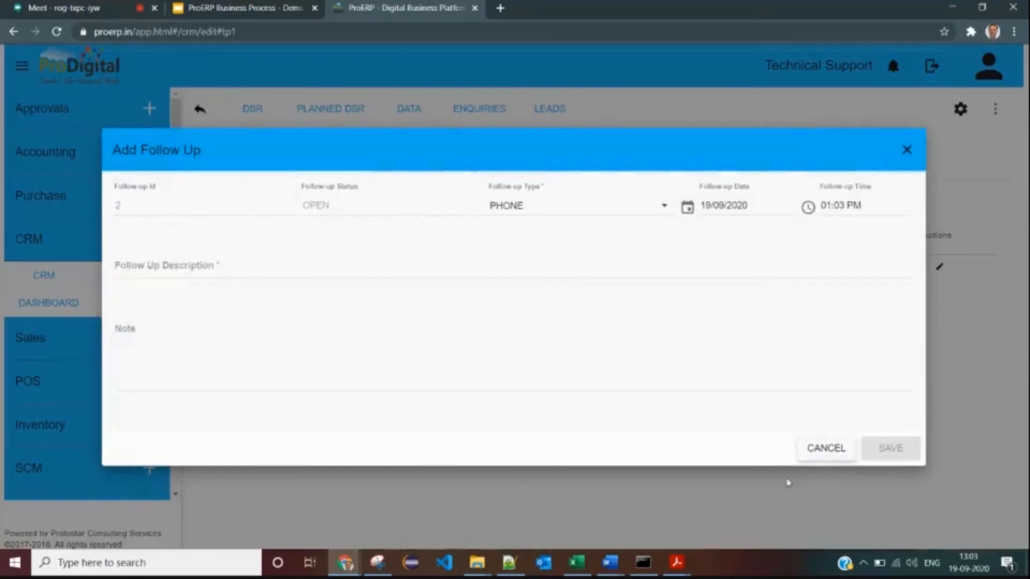
{"action": "left_click", "coordinate": [816, 448]}
{"action": "left_click", "coordinate": [225, 207]}
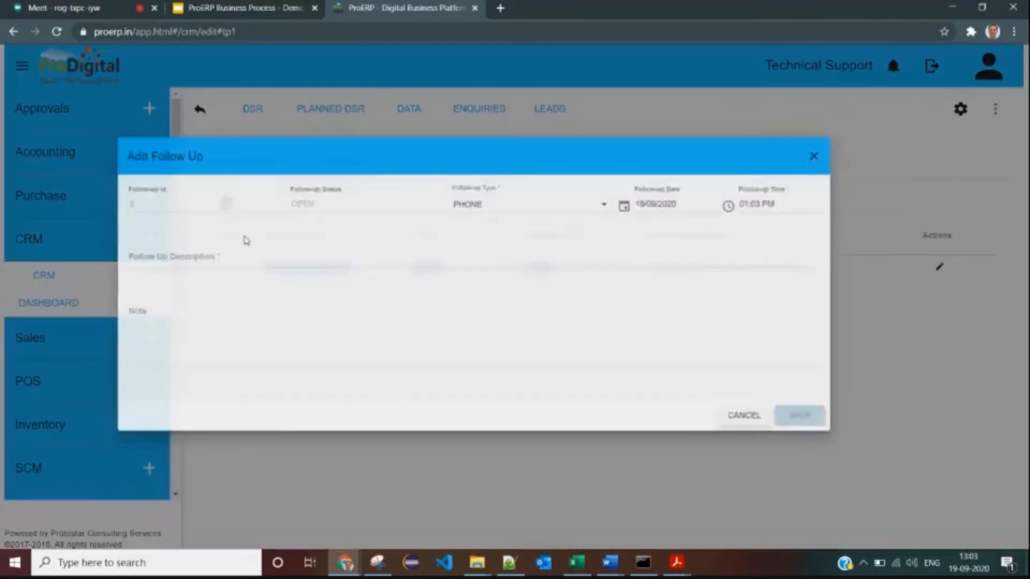
- Save a follow-up 'Send quotation' dated 22-09-2020 with a short note
{"action": "left_click", "coordinate": [196, 261]}
{"action": "type", "text": "Send quotation"}
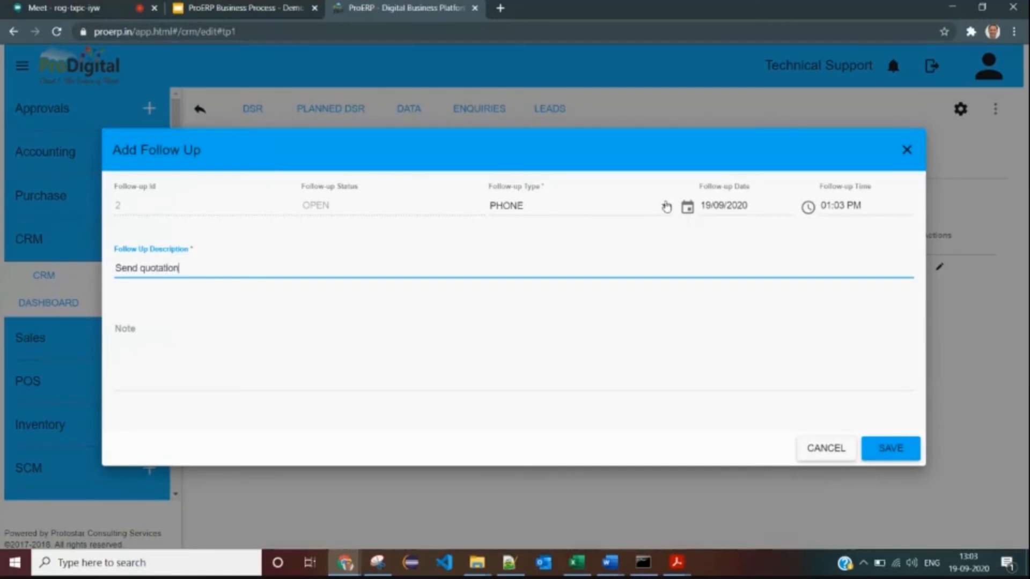
{"action": "left_click", "coordinate": [687, 206]}
{"action": "left_click", "coordinate": [538, 304]}
{"action": "left_click", "coordinate": [632, 374]}
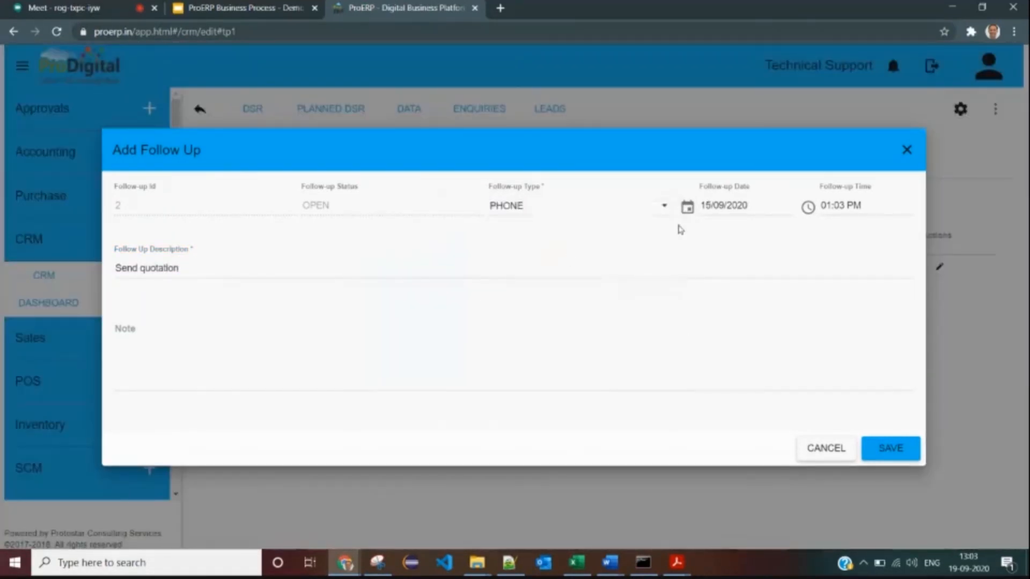
{"action": "left_click", "coordinate": [687, 207]}
{"action": "left_click", "coordinate": [538, 325]}
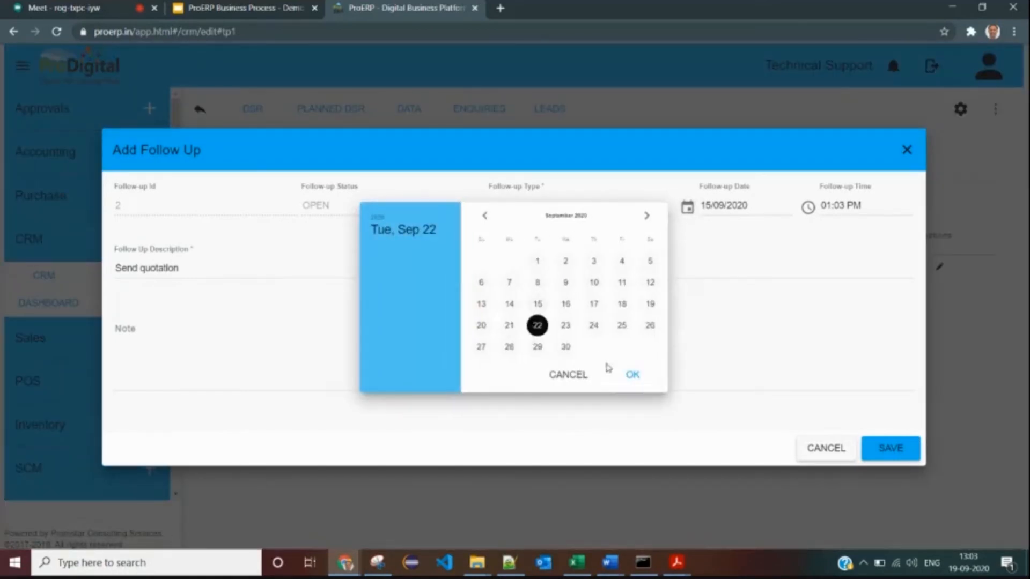
{"action": "left_click", "coordinate": [632, 374]}
{"action": "left_click", "coordinate": [635, 368]}
{"action": "type", "text": "sdfdsf"}
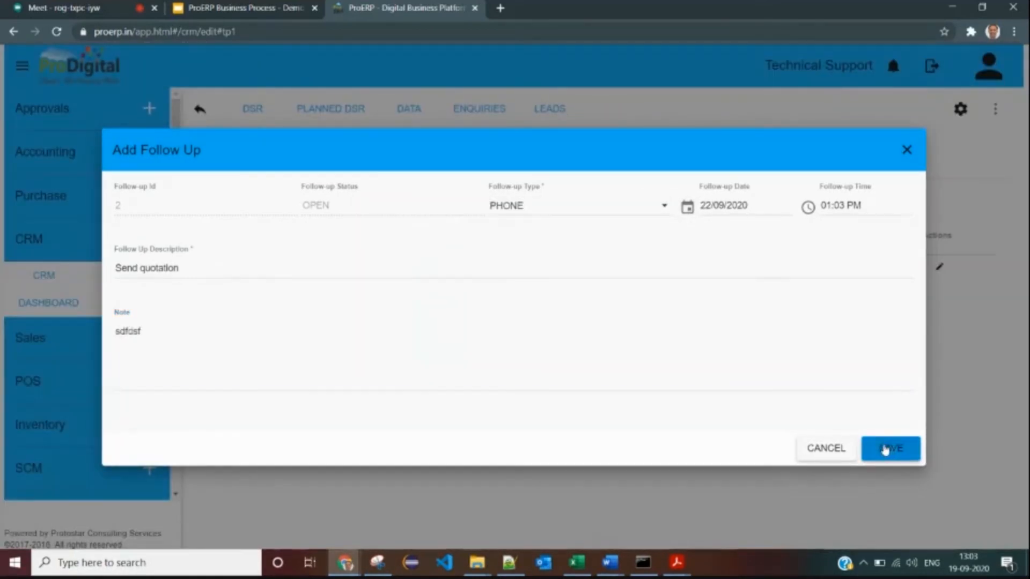
{"action": "left_click", "coordinate": [888, 450]}
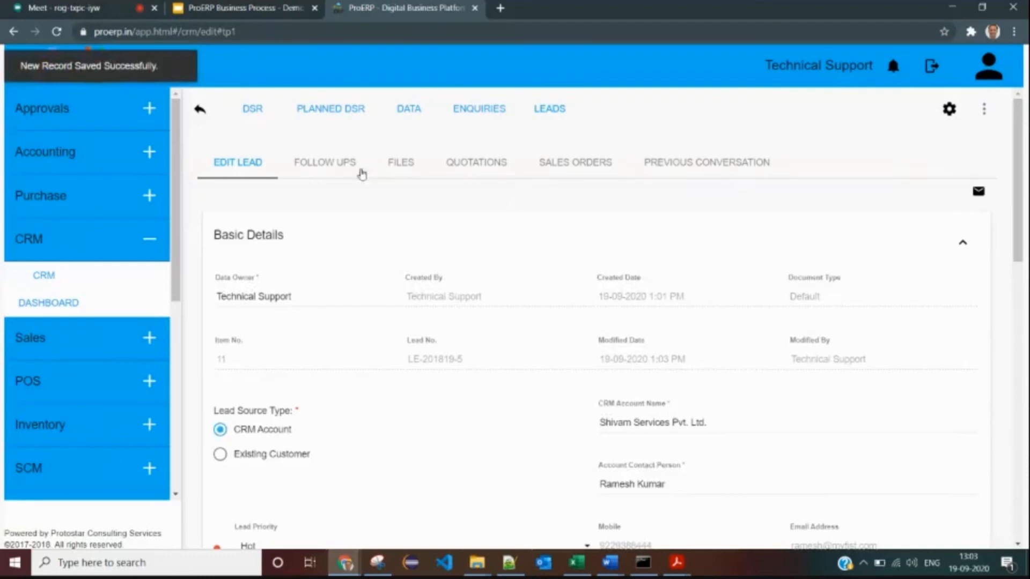
{"action": "left_click", "coordinate": [338, 162]}
- Mark the first follow-up as closed and verify its CLOSED status beside the new OPEN one
{"action": "left_click", "coordinate": [938, 266]}
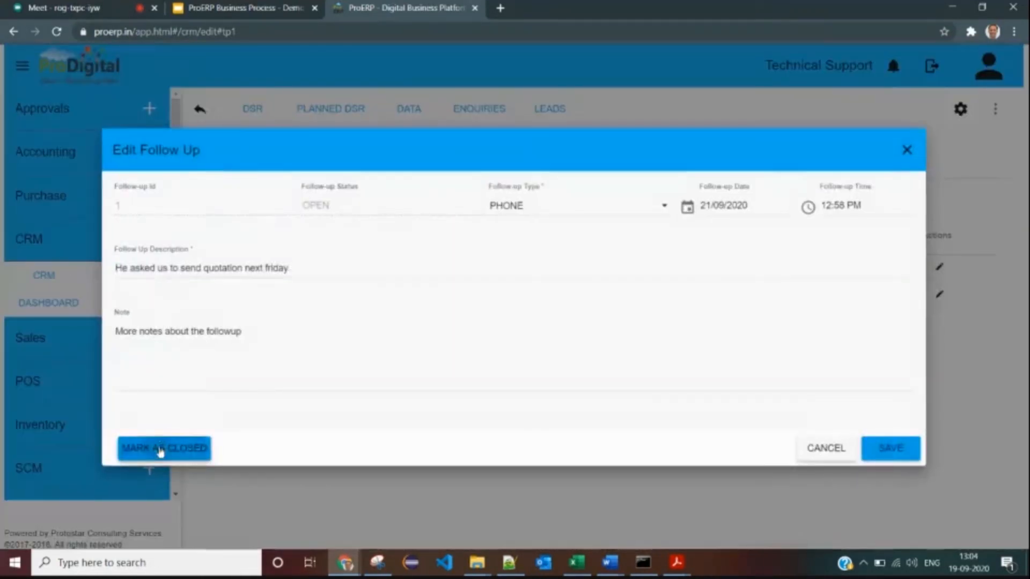
{"action": "left_click", "coordinate": [160, 450]}
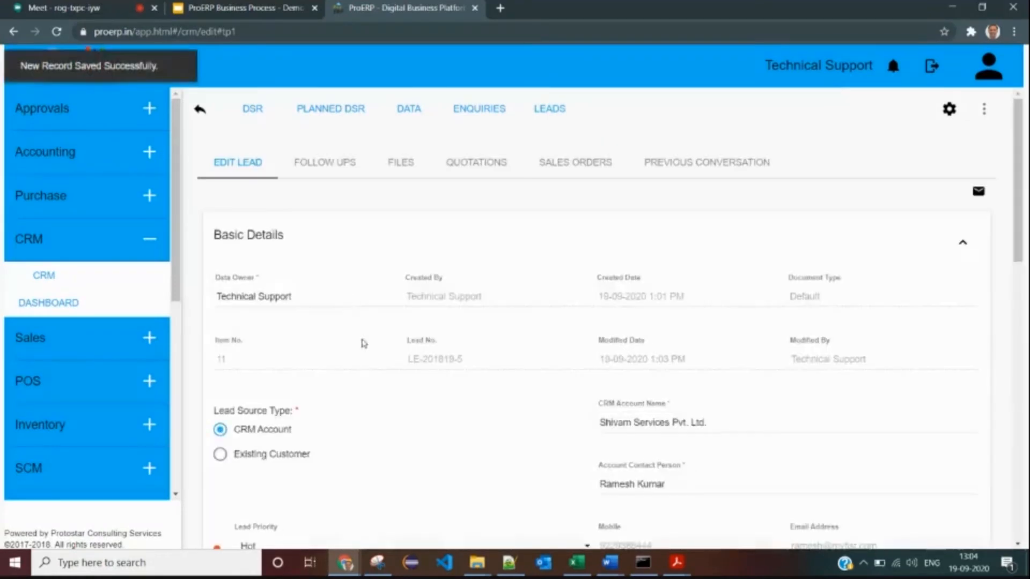
{"action": "left_click", "coordinate": [345, 163]}
{"action": "double_click", "coordinate": [441, 271]}
{"action": "left_click_drag", "start_coordinate": [394, 296], "coordinate": [453, 295]}
{"action": "left_click", "coordinate": [391, 275]}
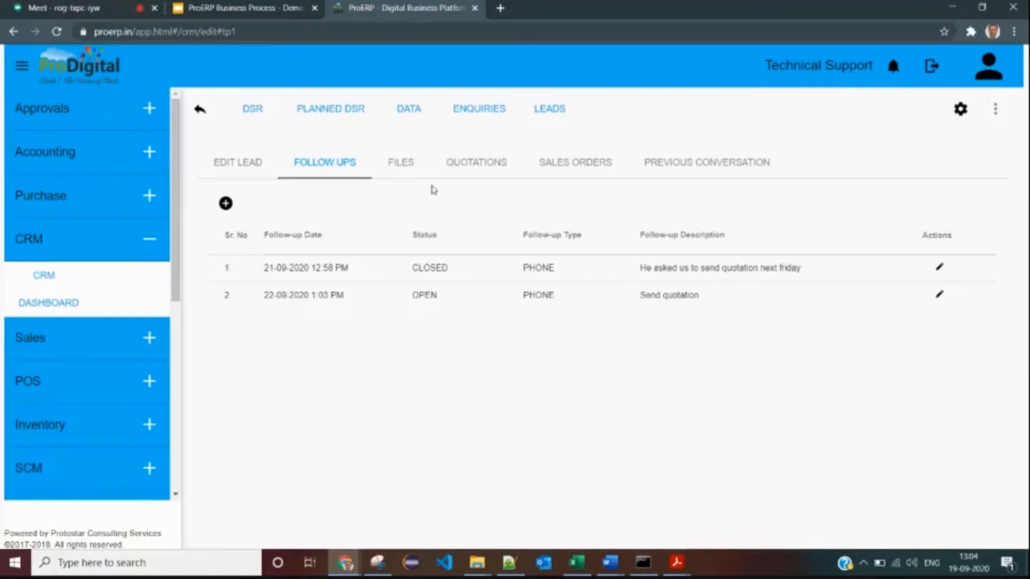
- From lead LE-201819-5's Quotations tab, start a new quotation prefilled for Shivam Services Pvt. Ltd
{"action": "left_click", "coordinate": [237, 162]}
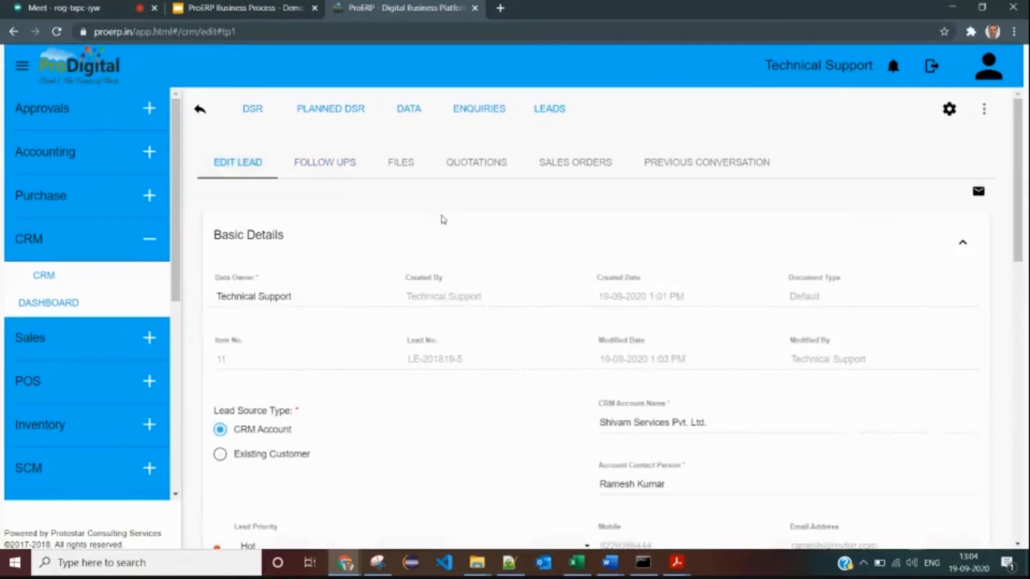
{"action": "scroll", "coordinate": [489, 240], "scroll_direction": "down", "scroll_amount": 2}
{"action": "scroll", "coordinate": [487, 240], "scroll_direction": "up", "scroll_amount": 2}
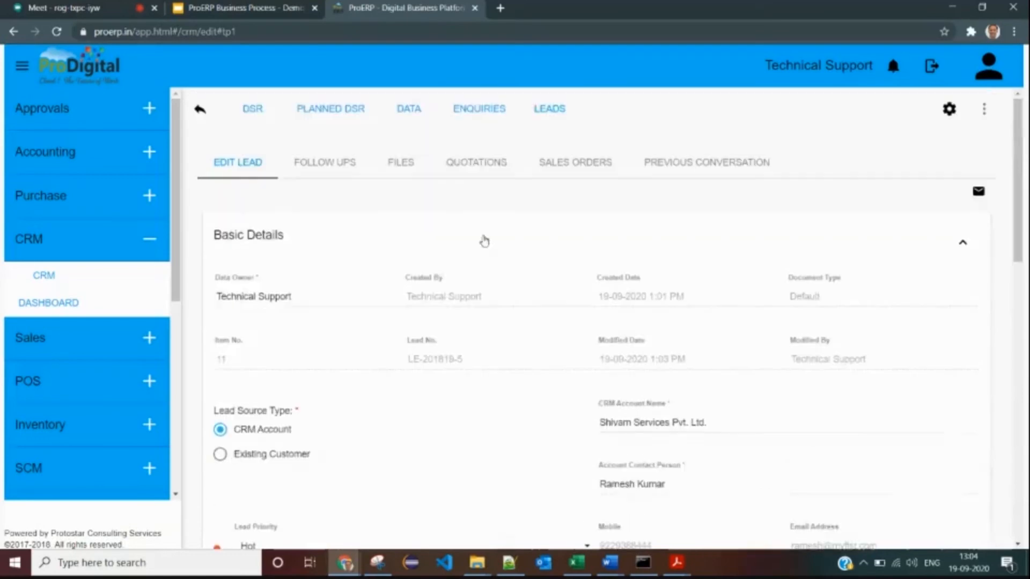
{"action": "left_click", "coordinate": [470, 170]}
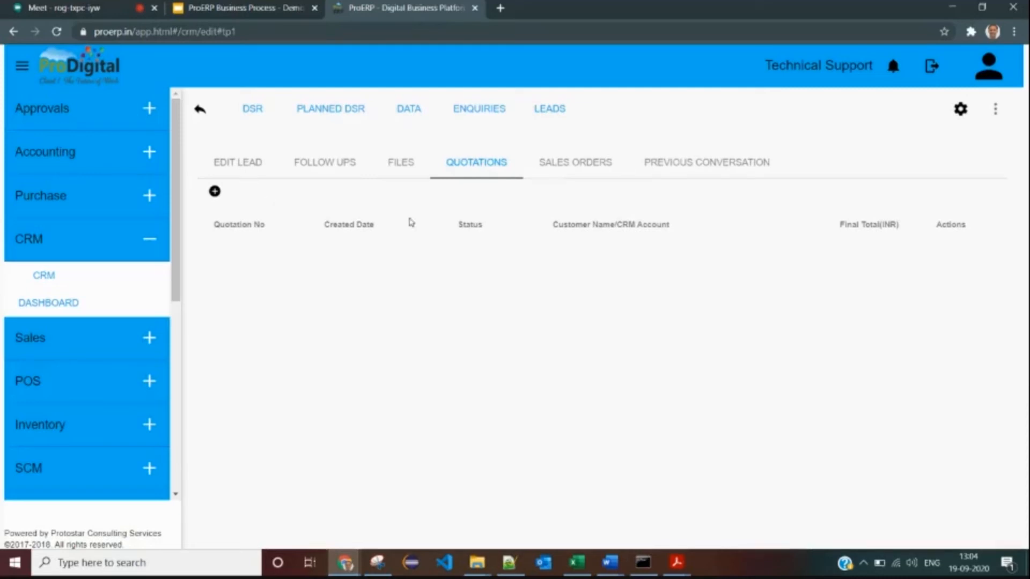
{"action": "left_click", "coordinate": [244, 176]}
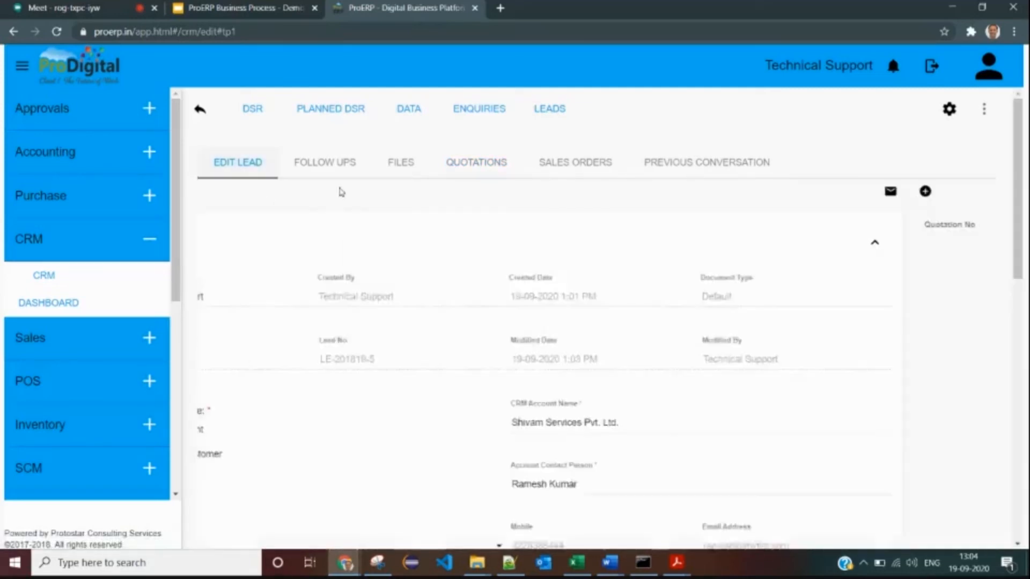
{"action": "left_click", "coordinate": [494, 166]}
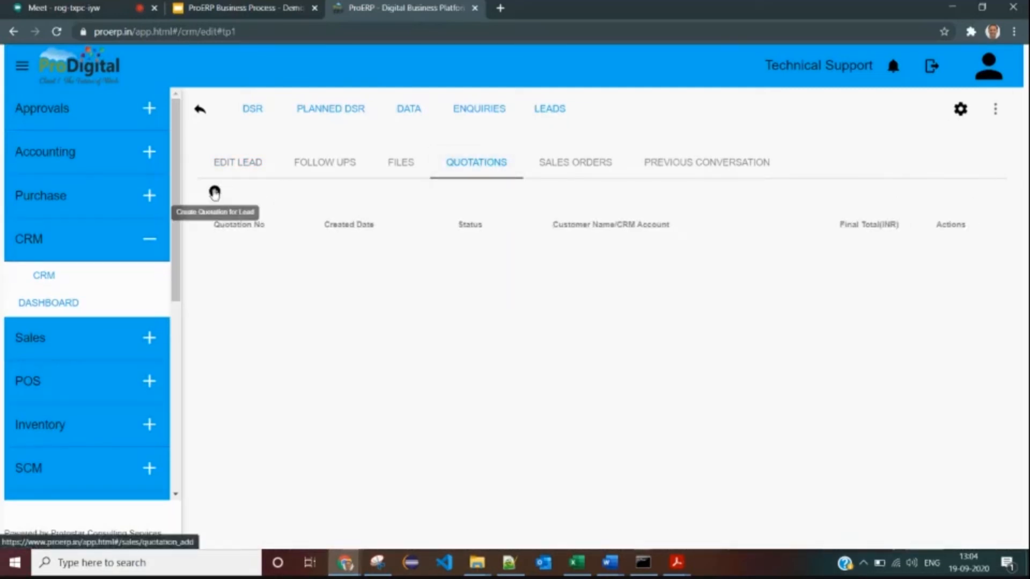
{"action": "left_click", "coordinate": [215, 193]}
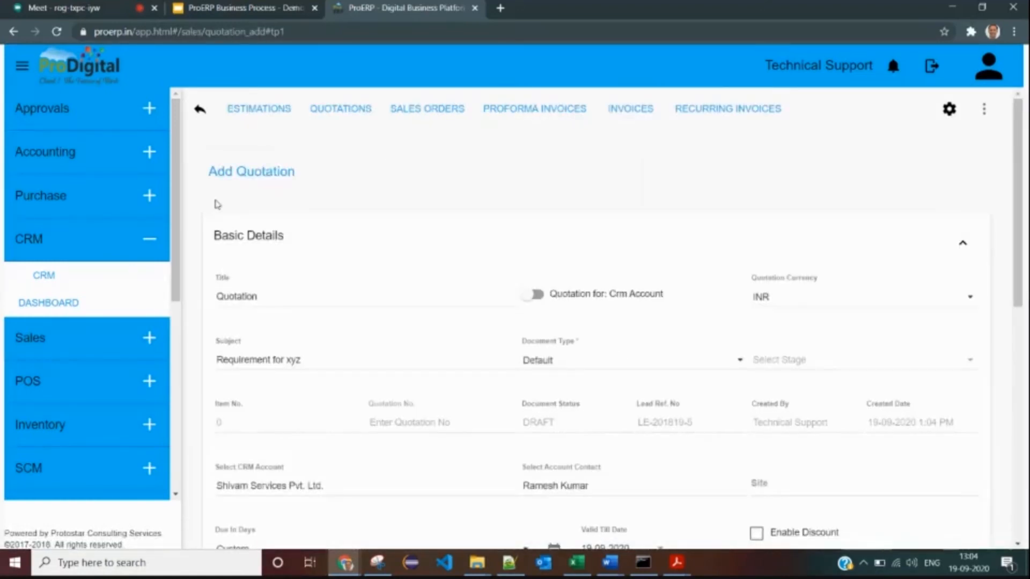
- Set the price of the 1200-nos item x5 line to 45
{"action": "left_click_drag", "start_coordinate": [229, 171], "coordinate": [326, 172]}
{"action": "scroll", "coordinate": [345, 221], "scroll_direction": "down", "scroll_amount": 1}
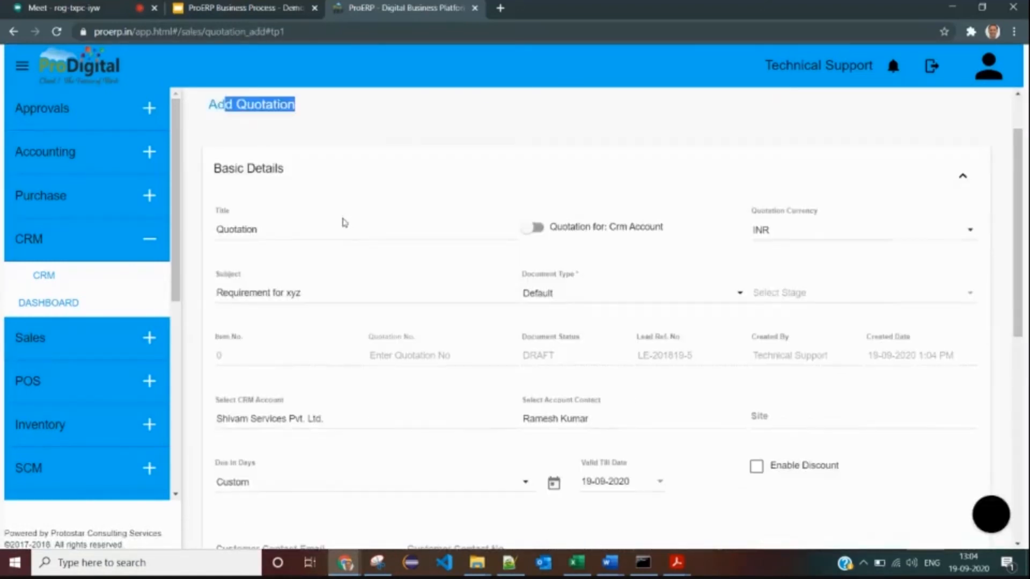
{"action": "left_click", "coordinate": [307, 232]}
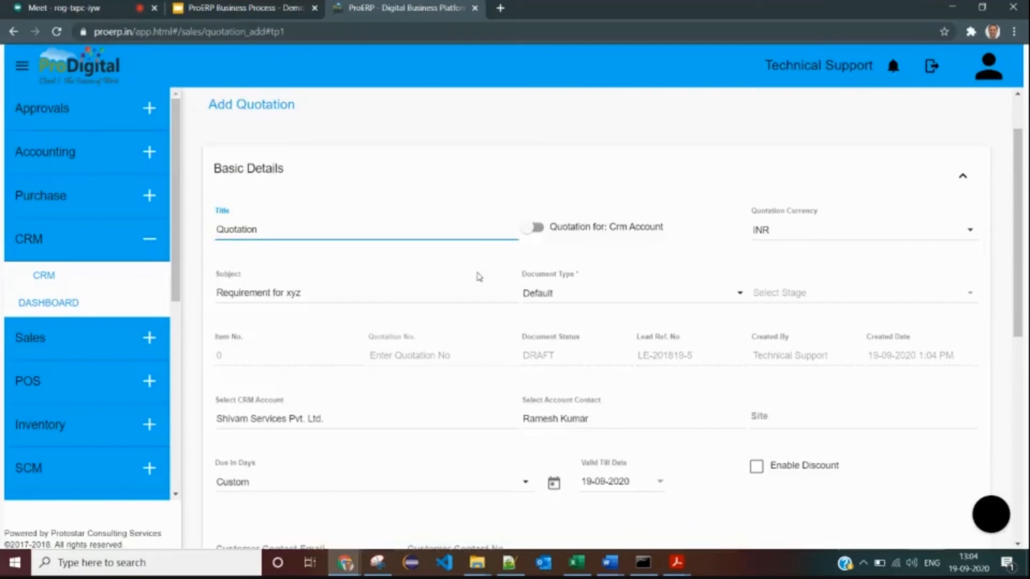
{"action": "scroll", "coordinate": [283, 253], "scroll_direction": "down", "scroll_amount": 1}
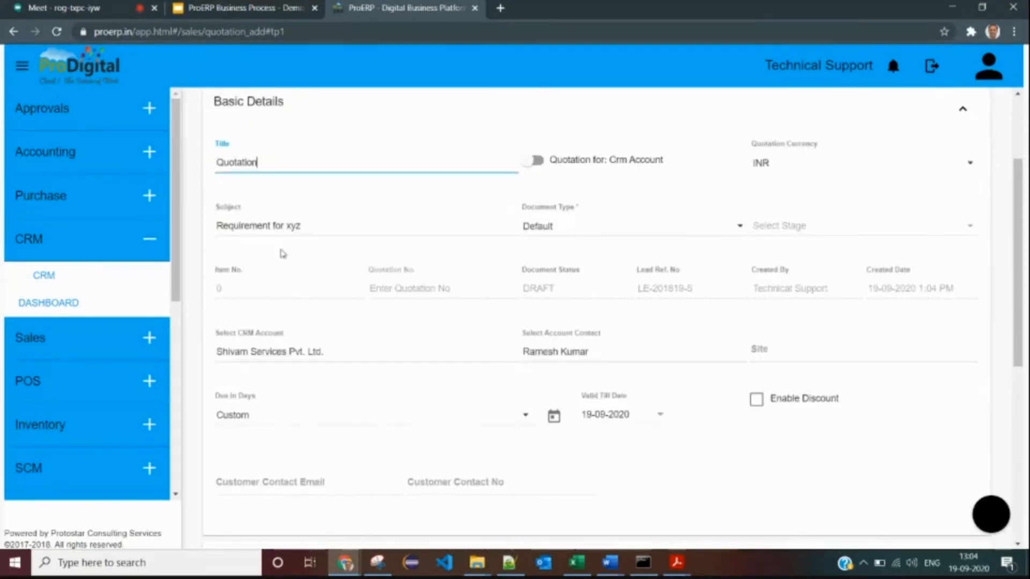
{"action": "scroll", "coordinate": [283, 254], "scroll_direction": "down", "scroll_amount": 3}
{"action": "left_click", "coordinate": [311, 365]}
{"action": "left_click", "coordinate": [322, 365]}
{"action": "scroll", "coordinate": [322, 322], "scroll_direction": "down", "scroll_amount": 3}
{"action": "left_click", "coordinate": [315, 288]}
{"action": "left_click_drag", "start_coordinate": [644, 359], "coordinate": [593, 360]}
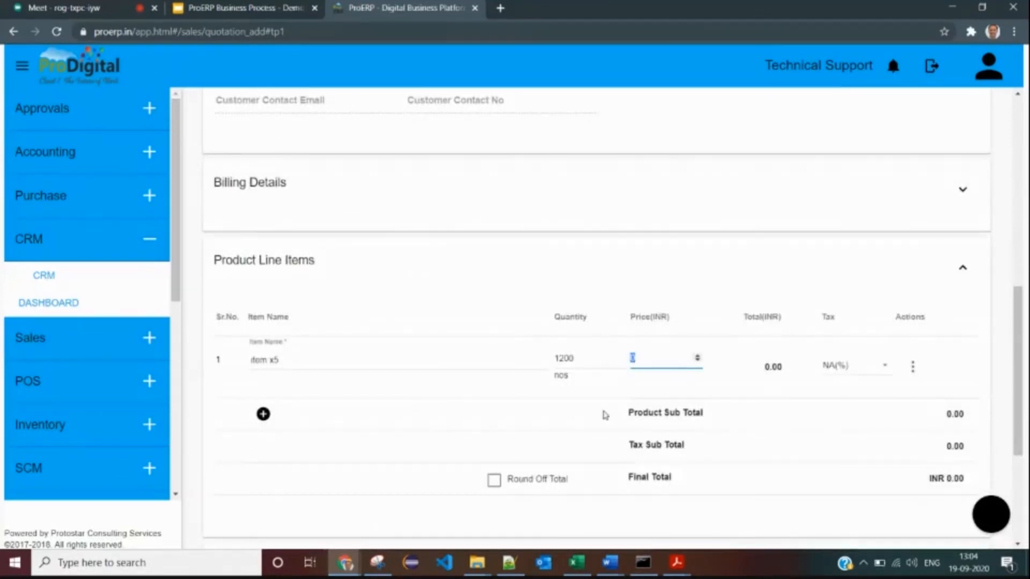
{"action": "type", "text": "45"}
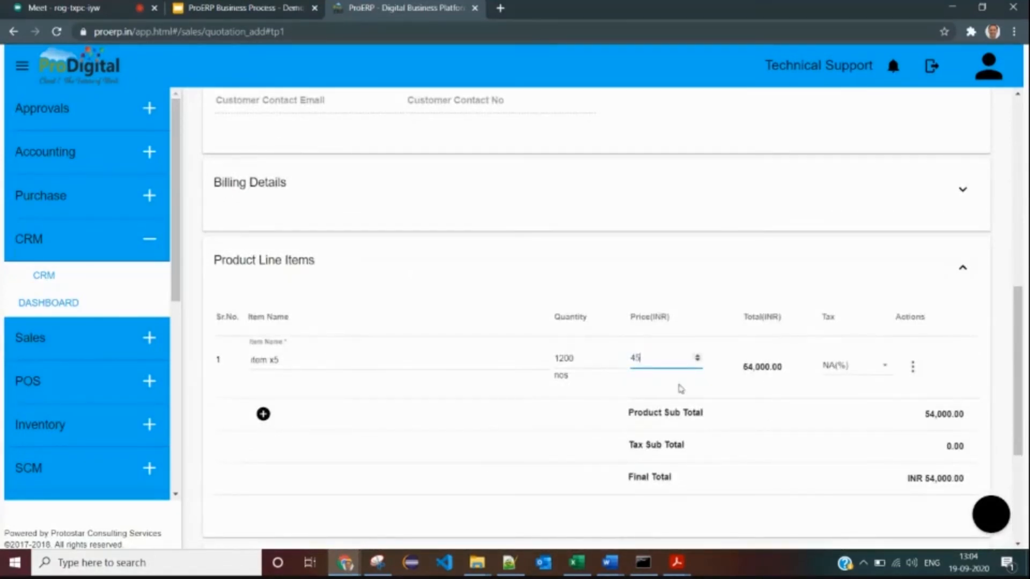
{"action": "left_click", "coordinate": [757, 409]}
- Check the service line items and the other details' payment notes, leaving them empty
{"action": "scroll", "coordinate": [756, 409], "scroll_direction": "down", "scroll_amount": 3}
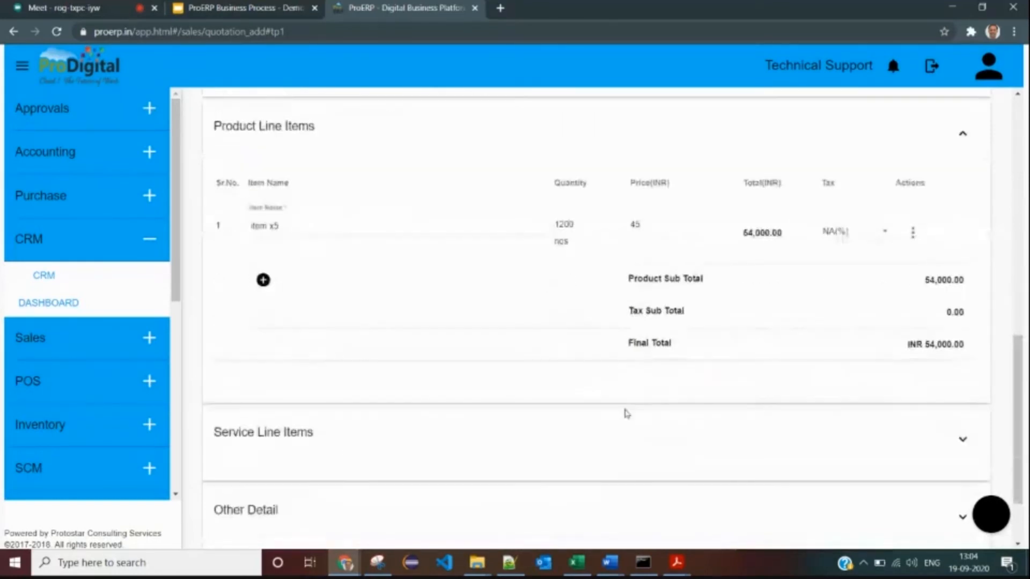
{"action": "left_click", "coordinate": [352, 444]}
{"action": "scroll", "coordinate": [344, 375], "scroll_direction": "down", "scroll_amount": 3}
{"action": "left_click", "coordinate": [336, 317]}
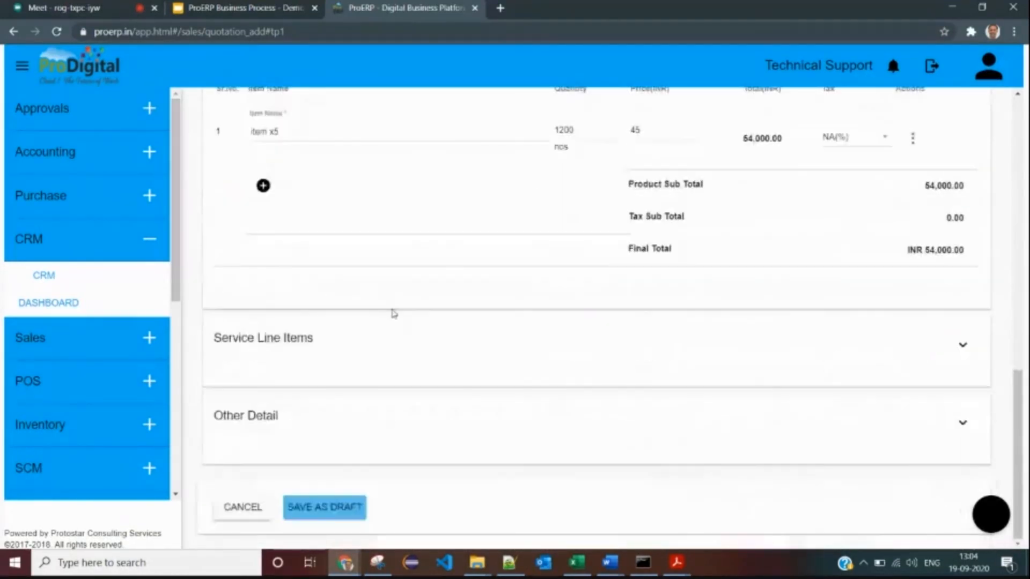
{"action": "left_click", "coordinate": [340, 348]}
{"action": "left_click", "coordinate": [328, 316]}
{"action": "left_click", "coordinate": [289, 432]}
{"action": "scroll", "coordinate": [288, 433], "scroll_direction": "down", "scroll_amount": 2}
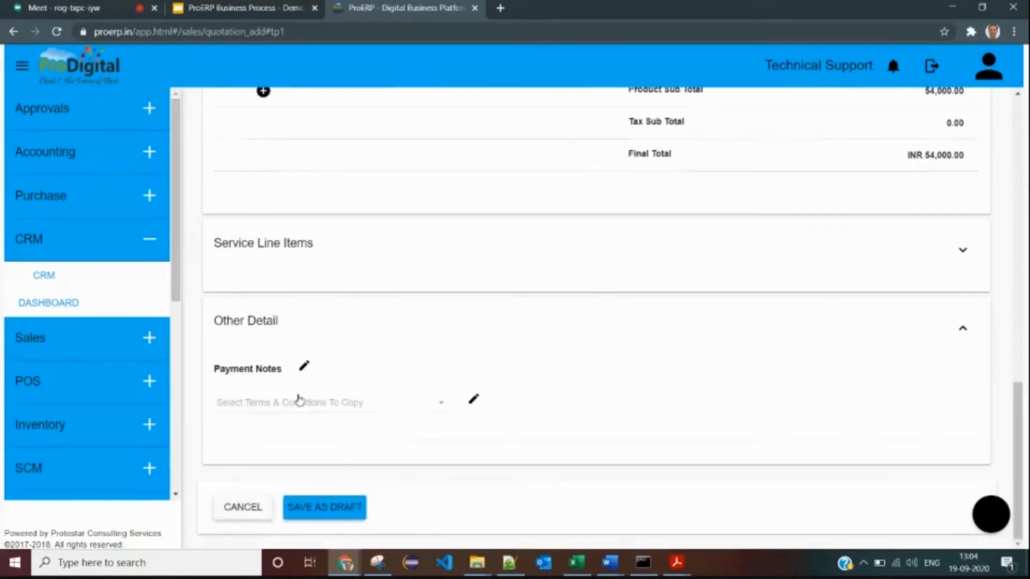
{"action": "left_click", "coordinate": [304, 367]}
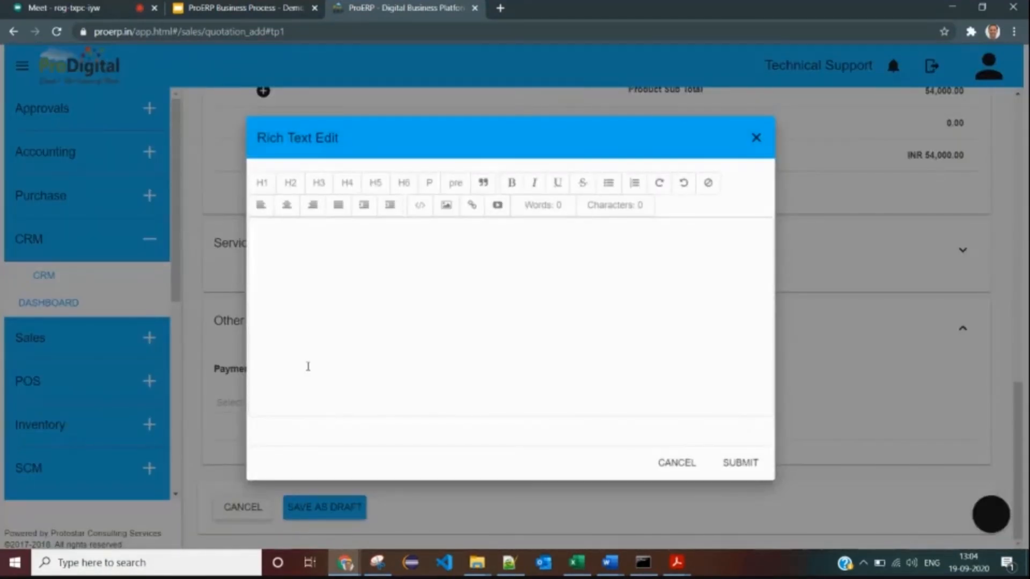
{"action": "key", "text": "Escape"}
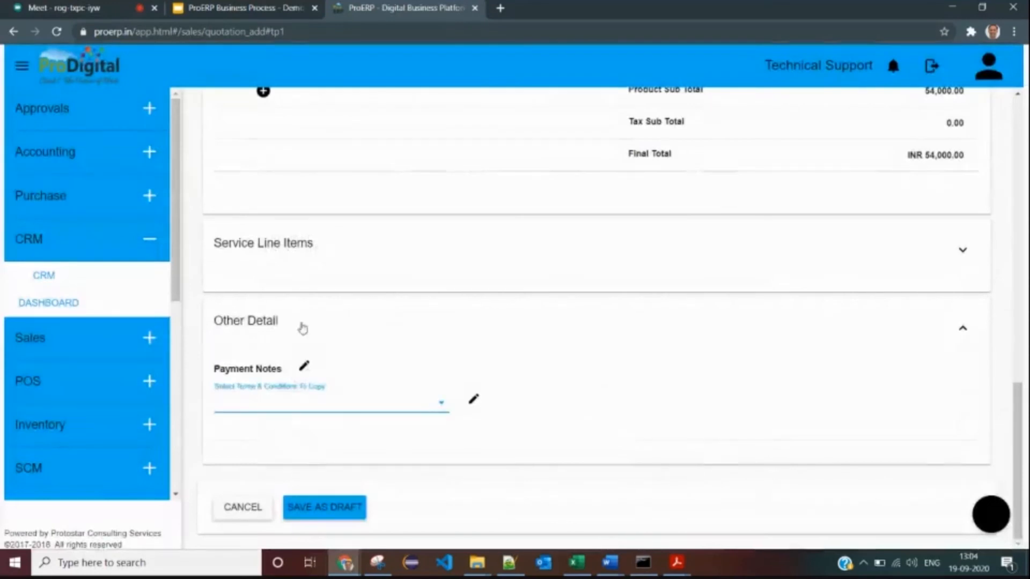
{"action": "left_click", "coordinate": [301, 328]}
{"action": "scroll", "coordinate": [439, 323], "scroll_direction": "up", "scroll_amount": 4}
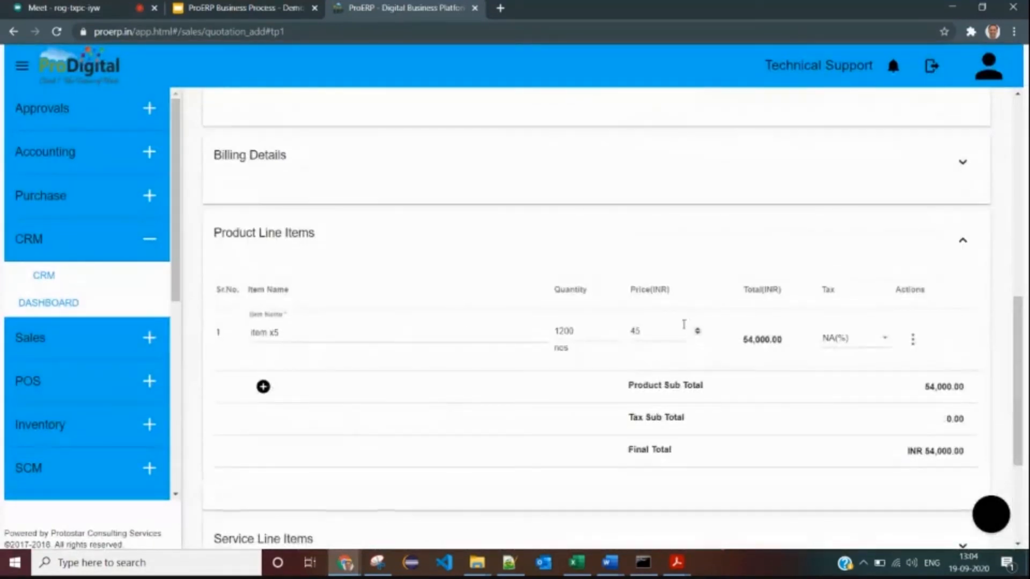
- Apply IGST(18%) tax to item x5 for a INR 63,720.00 total and save as draft
{"action": "left_click", "coordinate": [881, 343]}
{"action": "scroll", "coordinate": [859, 389], "scroll_direction": "down", "scroll_amount": 1}
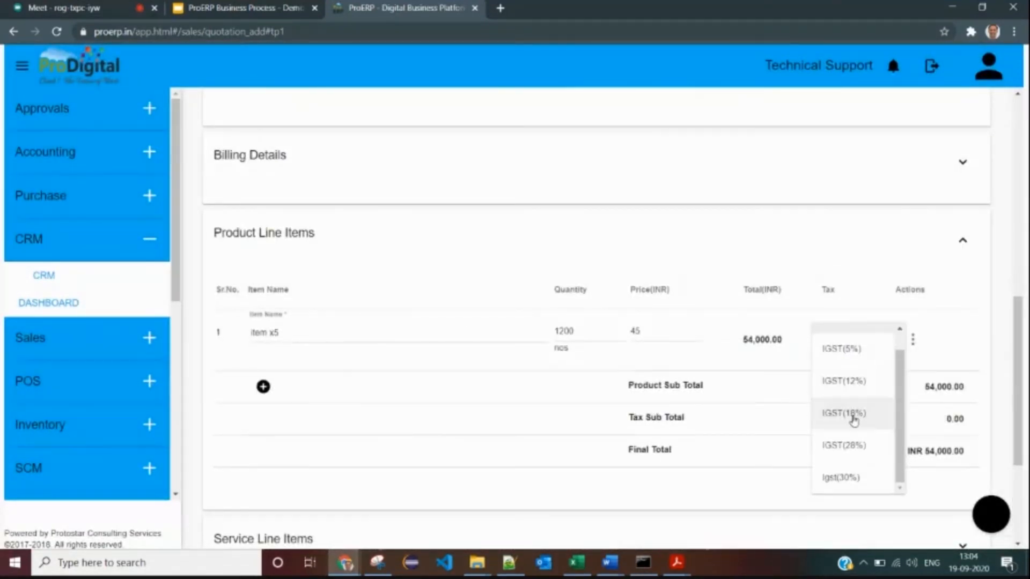
{"action": "left_click", "coordinate": [845, 416]}
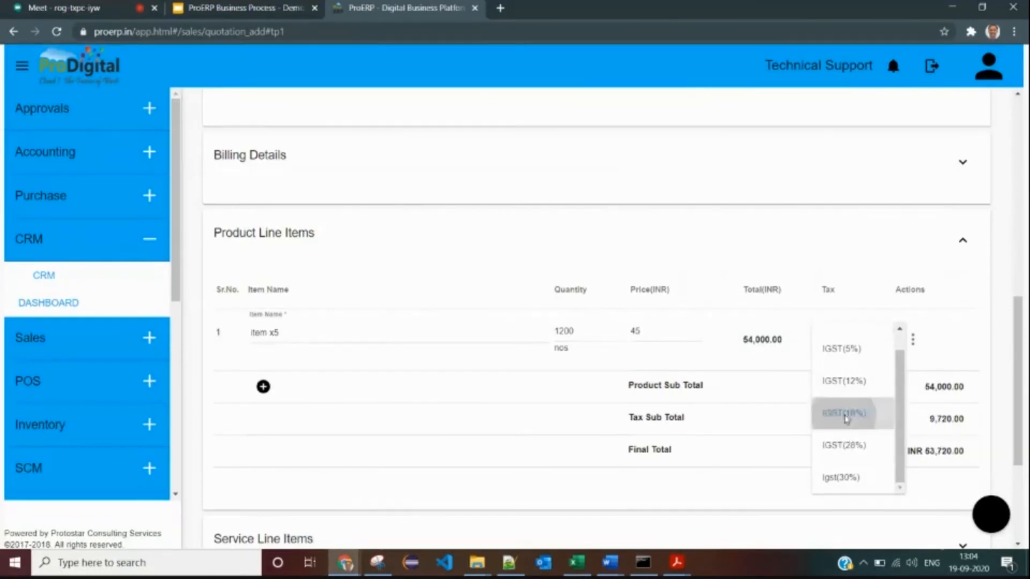
{"action": "scroll", "coordinate": [741, 392], "scroll_direction": "down", "scroll_amount": 4}
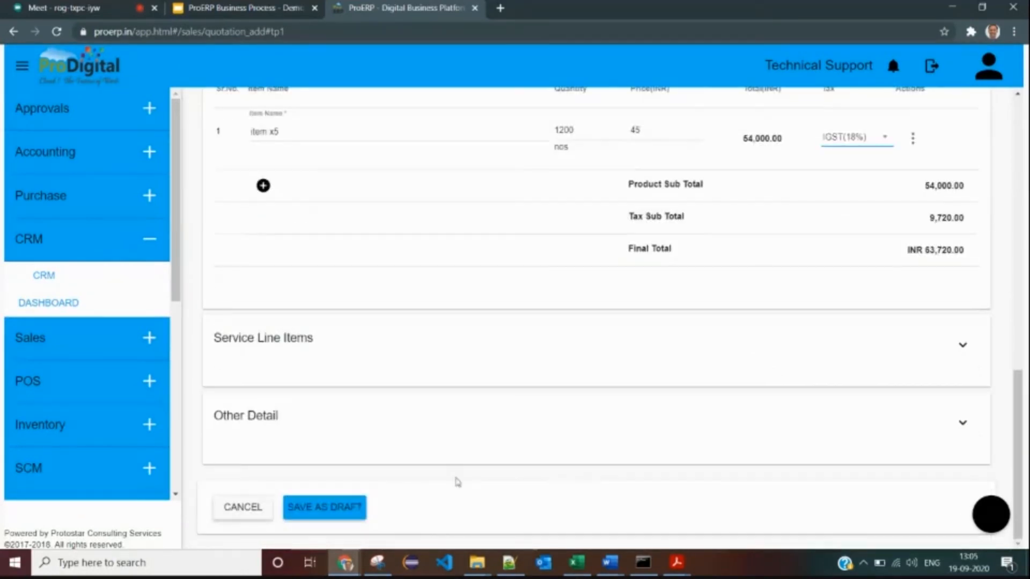
{"action": "left_click", "coordinate": [334, 511]}
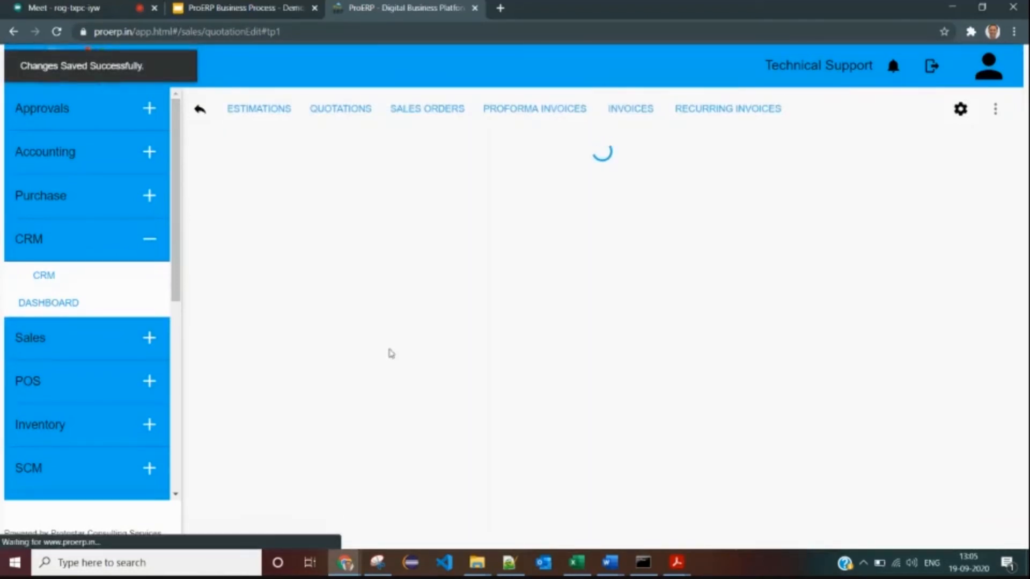
- Review quotation QU-201819-5.1's item x5 line and totals, then bring up its printable PDF
{"action": "scroll", "coordinate": [490, 261], "scroll_direction": "down", "scroll_amount": 2}
{"action": "scroll", "coordinate": [490, 261], "scroll_direction": "up", "scroll_amount": 2}
{"action": "scroll", "coordinate": [524, 295], "scroll_direction": "down", "scroll_amount": 4}
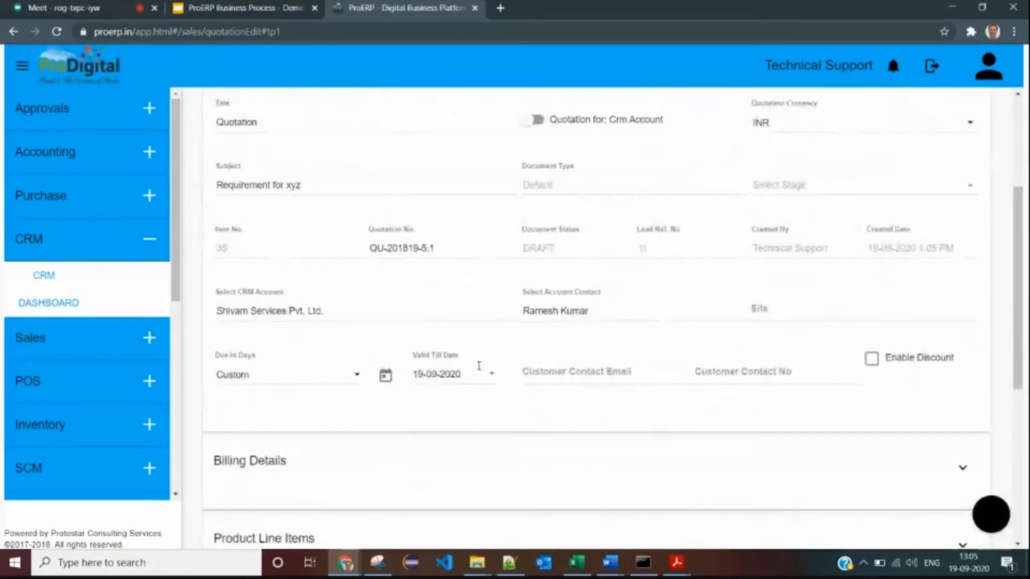
{"action": "scroll", "coordinate": [485, 364], "scroll_direction": "down", "scroll_amount": 4}
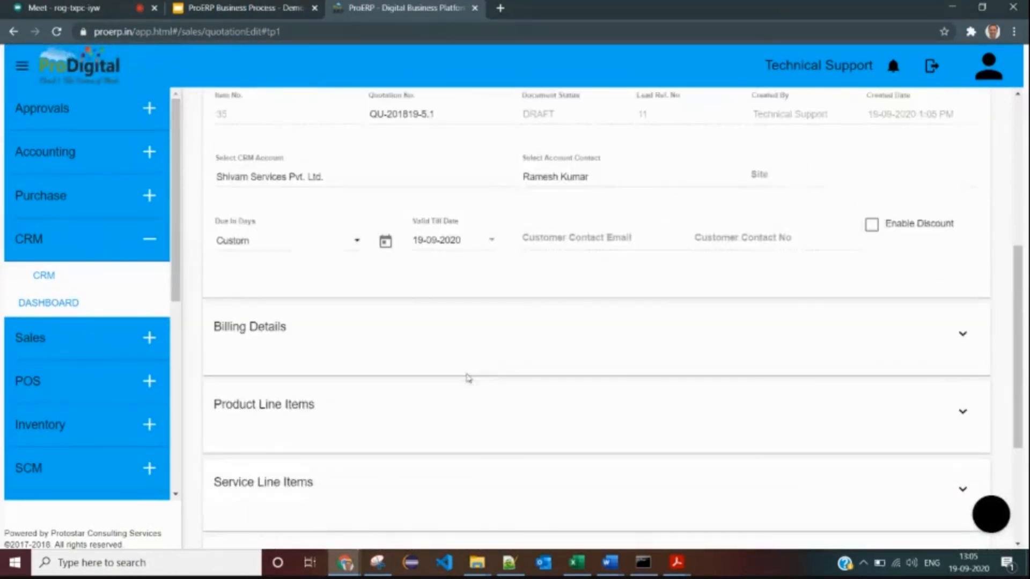
{"action": "left_click", "coordinate": [396, 406]}
{"action": "scroll", "coordinate": [401, 404], "scroll_direction": "down", "scroll_amount": 2}
{"action": "scroll", "coordinate": [401, 404], "scroll_direction": "down", "scroll_amount": 1}
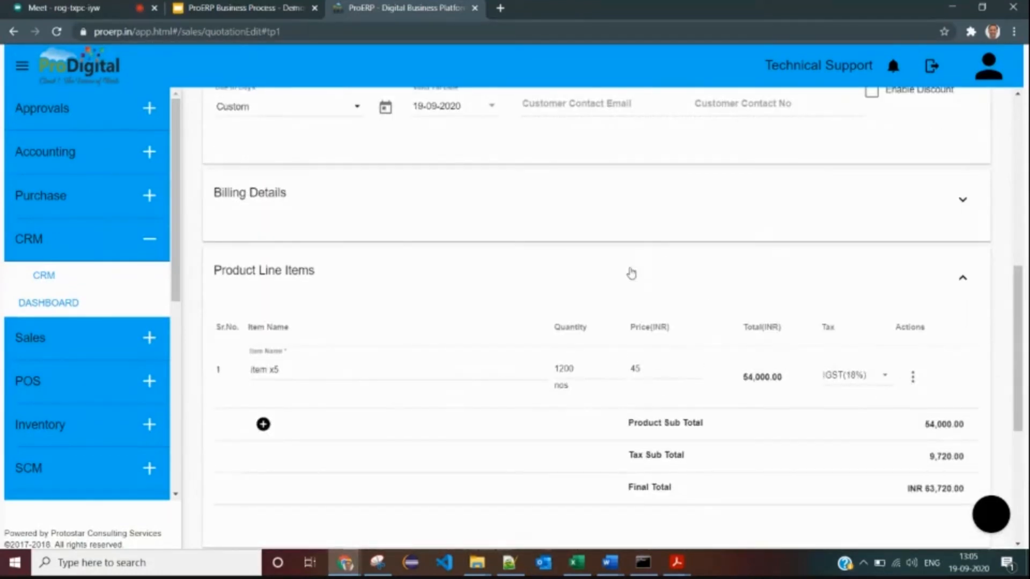
{"action": "left_click", "coordinate": [631, 274]}
{"action": "scroll", "coordinate": [686, 286], "scroll_direction": "up", "scroll_amount": 7}
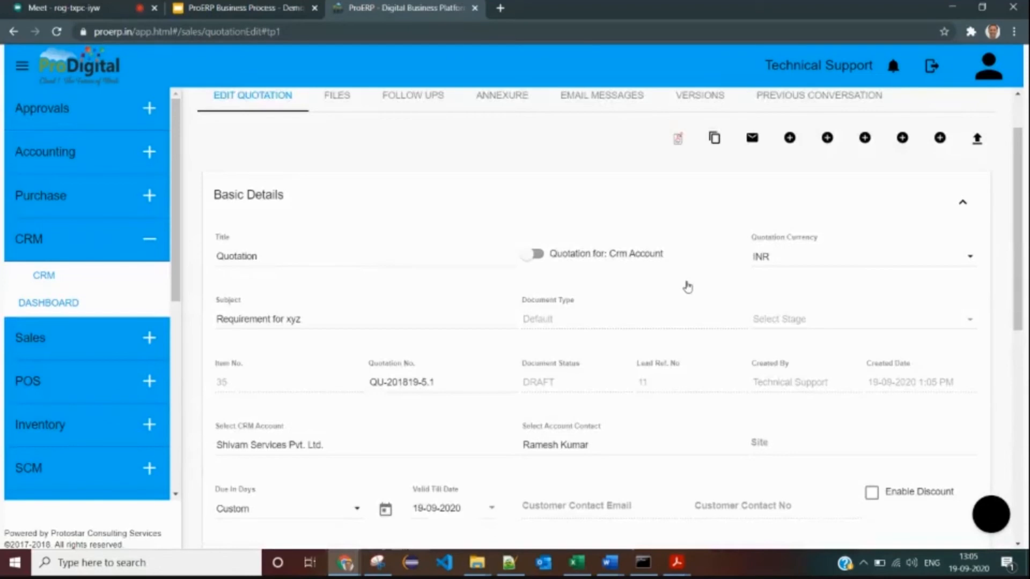
{"action": "left_click", "coordinate": [679, 142]}
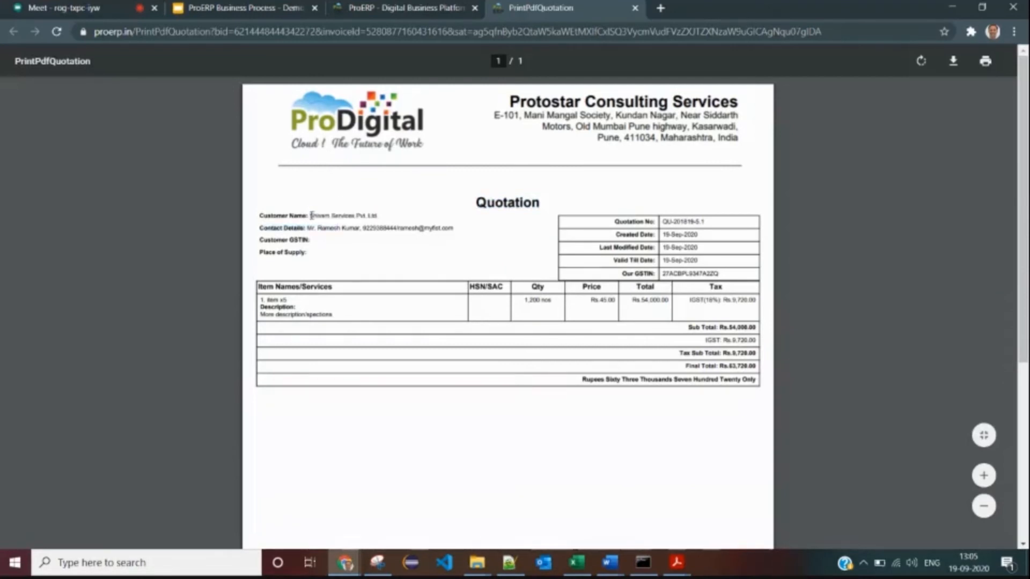
- Check the PDF's customer details, item x5 at 1,200 nos, IGST Rs.9,720.00 and Rs.63,720.00 total
{"action": "left_click_drag", "start_coordinate": [311, 215], "coordinate": [341, 228]}
{"action": "left_click_drag", "start_coordinate": [619, 222], "coordinate": [724, 272]}
{"action": "left_click", "coordinate": [734, 257]}
{"action": "left_click_drag", "start_coordinate": [261, 287], "coordinate": [359, 317]}
{"action": "left_click", "coordinate": [360, 318]}
{"action": "left_click_drag", "start_coordinate": [524, 300], "coordinate": [568, 298]}
{"action": "left_click_drag", "start_coordinate": [633, 300], "coordinate": [625, 403]}
{"action": "left_click", "coordinate": [624, 402]}
{"action": "left_click_drag", "start_coordinate": [261, 315], "coordinate": [343, 320]}
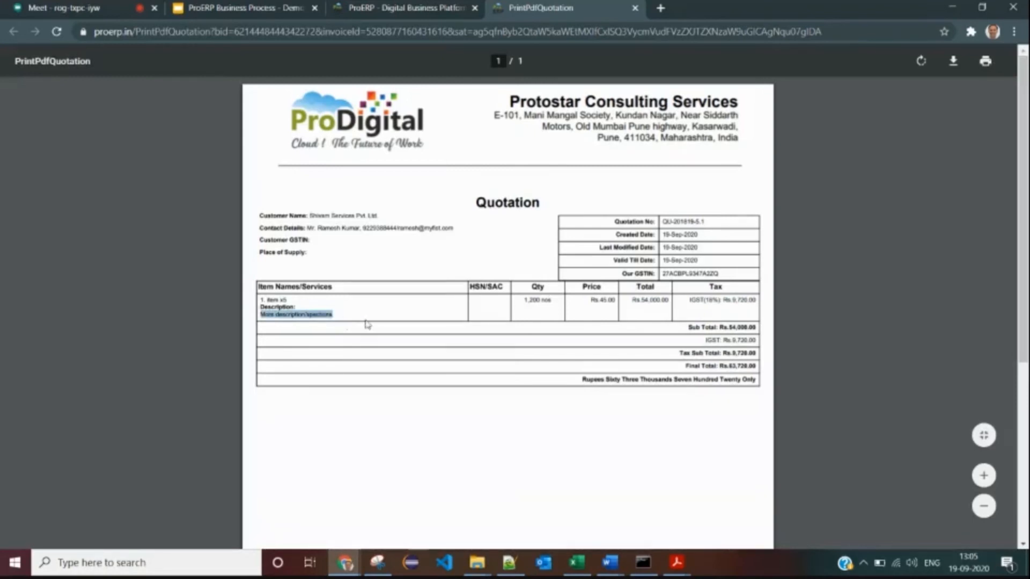
{"action": "scroll", "coordinate": [379, 327], "scroll_direction": "down", "scroll_amount": 4}
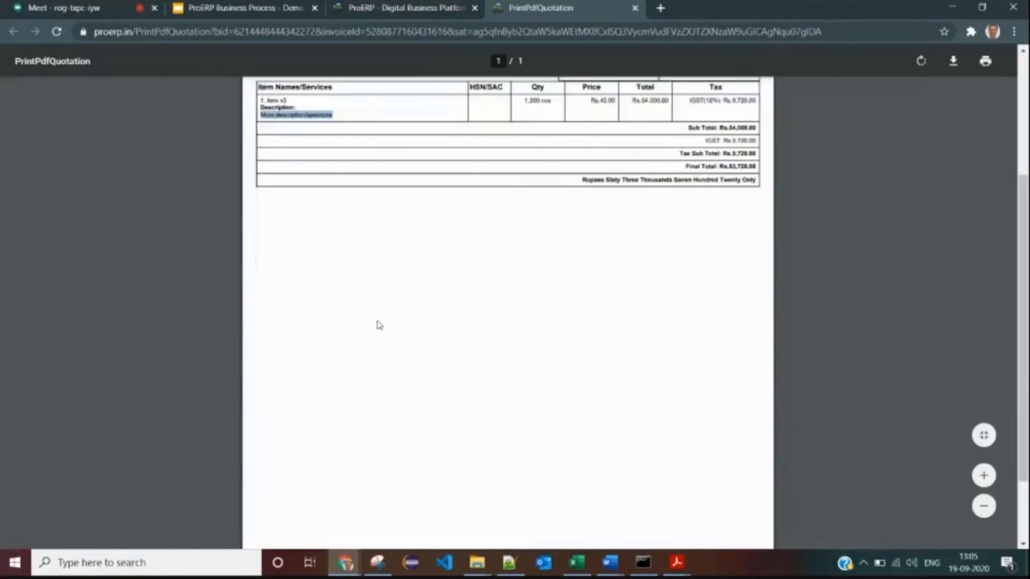
{"action": "scroll", "coordinate": [379, 325], "scroll_direction": "up", "scroll_amount": 4}
- Back on the quotation, expand Other Detail and write 'Payment terms will go here' in Payment Notes
{"action": "left_click", "coordinate": [422, 8]}
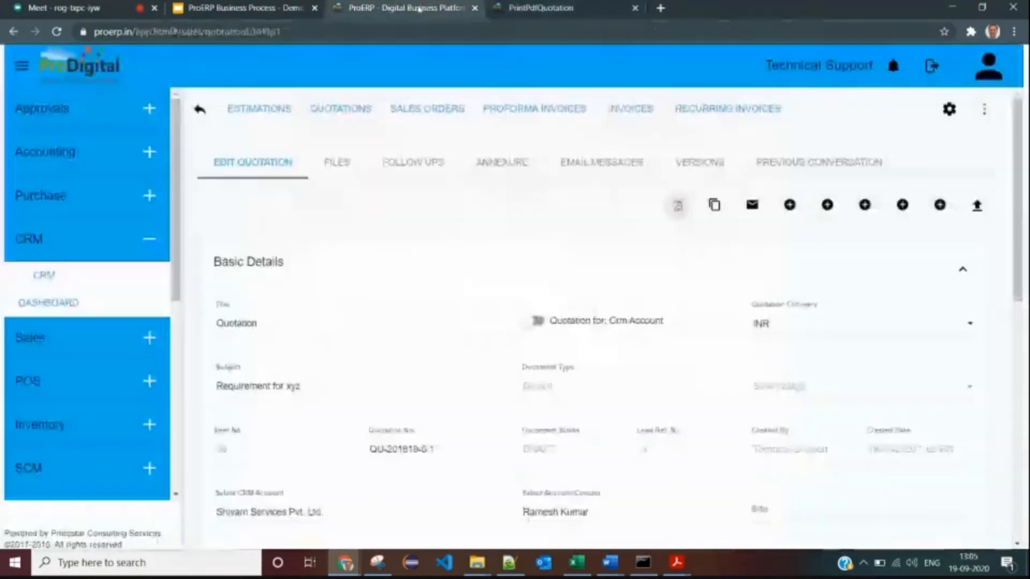
{"action": "scroll", "coordinate": [483, 283], "scroll_direction": "down", "scroll_amount": 10}
{"action": "left_click", "coordinate": [311, 362]}
{"action": "scroll", "coordinate": [311, 362], "scroll_direction": "down", "scroll_amount": 2}
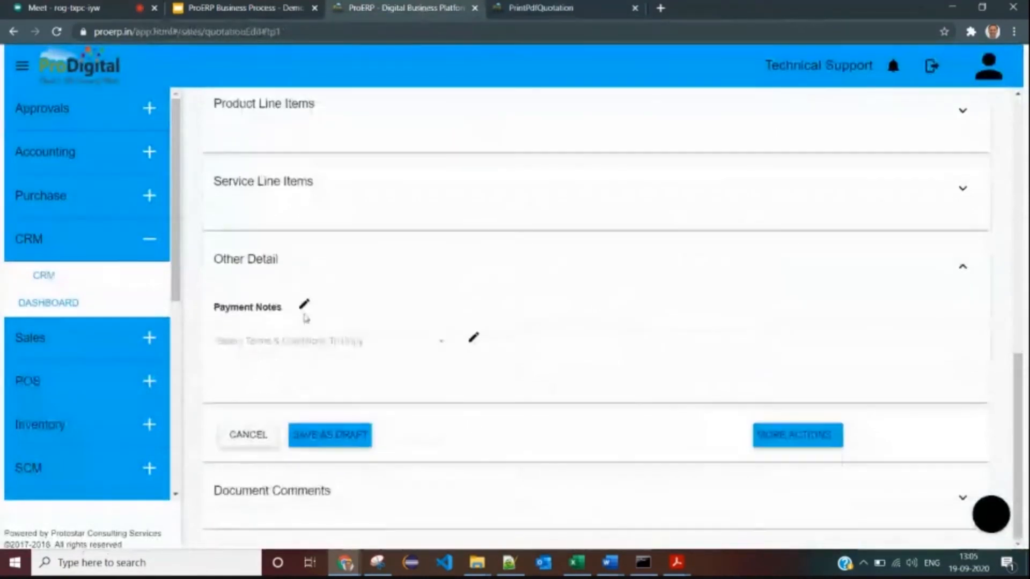
{"action": "left_click", "coordinate": [303, 304]}
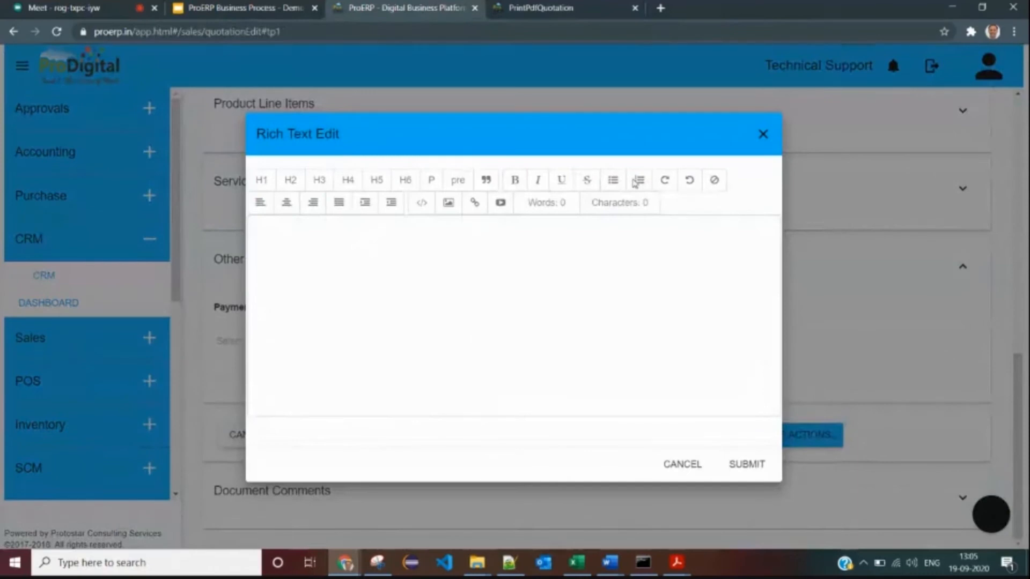
{"action": "left_click", "coordinate": [434, 240]}
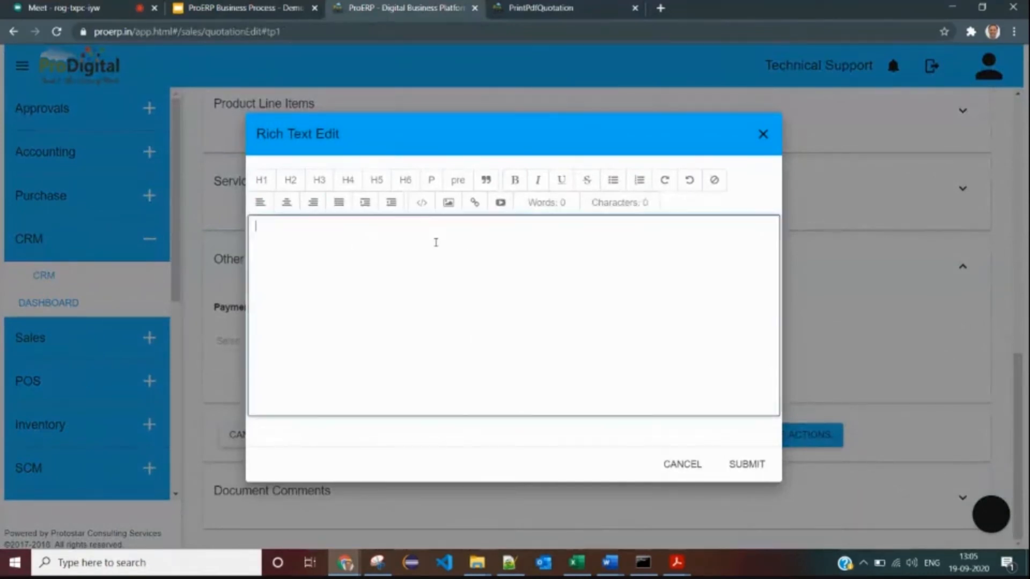
{"action": "type", "text": "Payment terms will go here"}
{"action": "key", "text": "Return"}
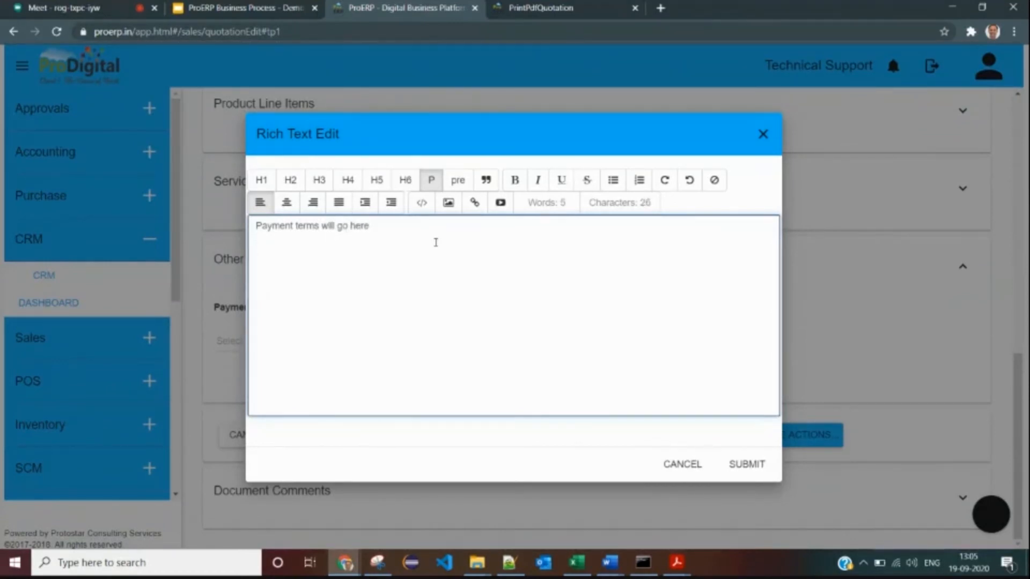
- Add a numbered list with 'one', 'dsafsdlfkj', 'asdf' and 'dsfdsf sdffdsf' below the heading
{"action": "left_click", "coordinate": [641, 186]}
{"action": "type", "text": "one"}
{"action": "key", "text": "Return"}
{"action": "type", "text": "dsafsdlfkj"}
{"action": "key", "text": "Return"}
{"action": "type", "text": "asdf"}
{"action": "key", "text": "Return"}
{"action": "type", "text": "dsfdsf"}
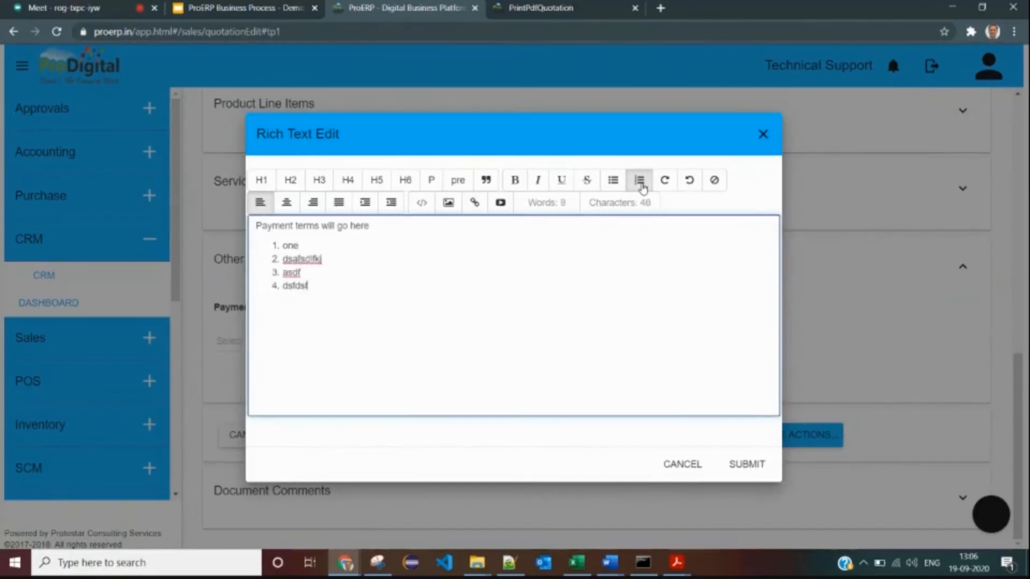
{"action": "type", "text": " sdffdsf"}
- Submit the payment notes and save the quotation as a draft again
{"action": "left_click", "coordinate": [747, 464]}
{"action": "scroll", "coordinate": [453, 398], "scroll_direction": "down", "scroll_amount": 3}
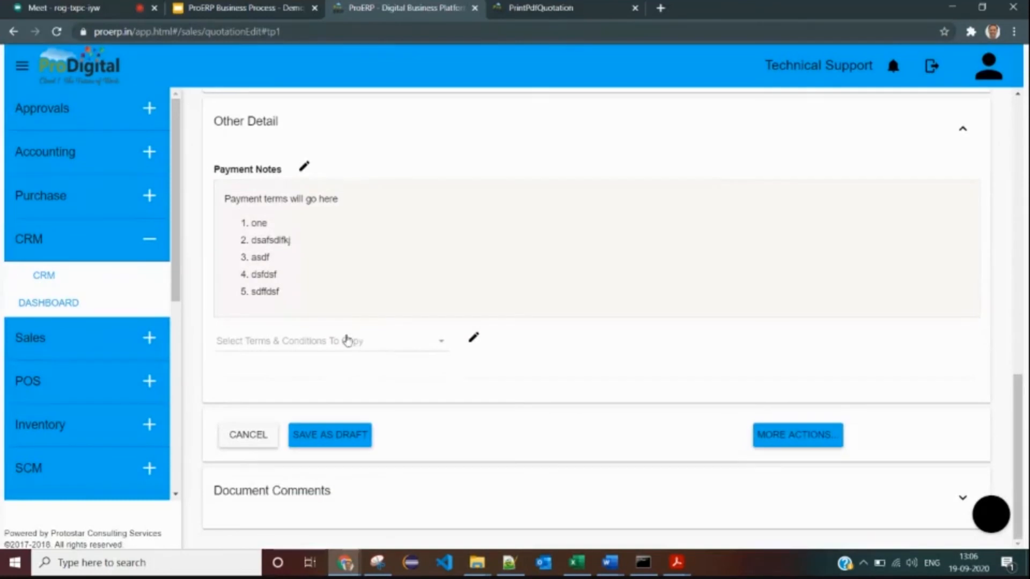
{"action": "left_click", "coordinate": [368, 446]}
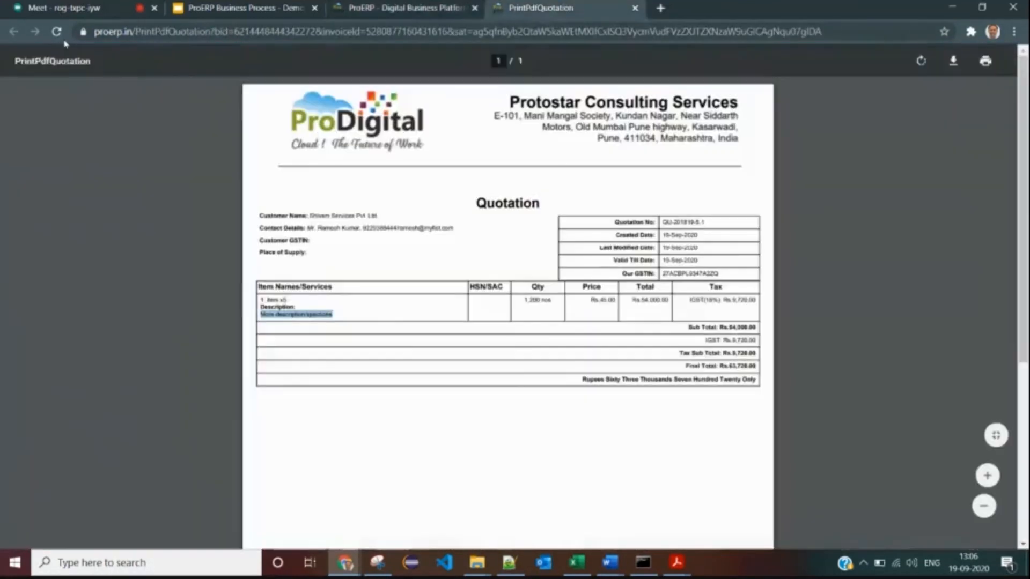
- Reload the quotation PDF to show the new Payment Notes section and list
{"action": "left_click", "coordinate": [56, 31]}
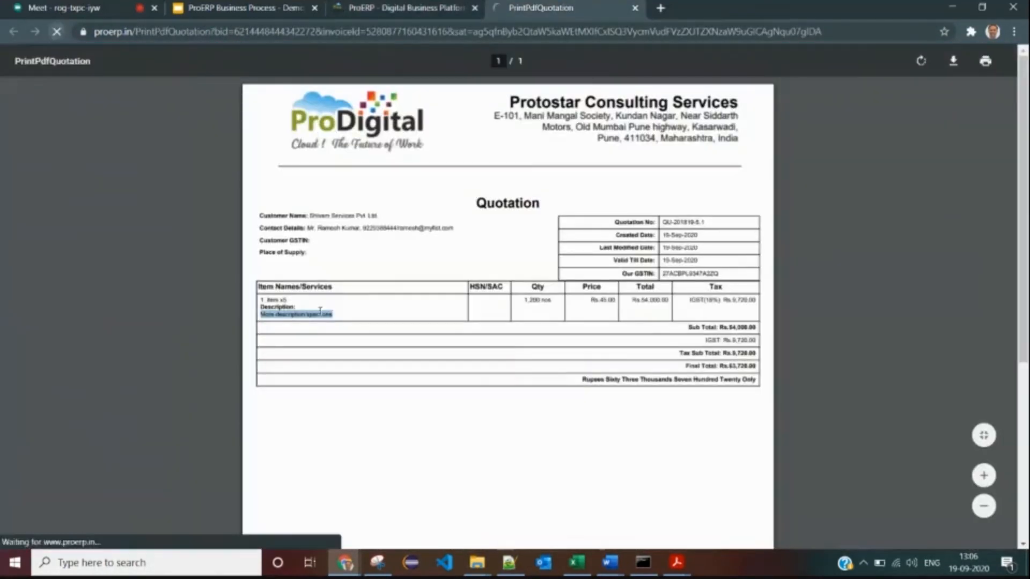
{"action": "left_click_drag", "start_coordinate": [305, 408], "coordinate": [314, 417]}
{"action": "scroll", "coordinate": [488, 321], "scroll_direction": "down", "scroll_amount": 1}
{"action": "scroll", "coordinate": [483, 311], "scroll_direction": "up", "scroll_amount": 1}
- Start downloading the PDF, cancel the Save As dialog, and return to Edit Quotation
{"action": "left_click", "coordinate": [960, 64]}
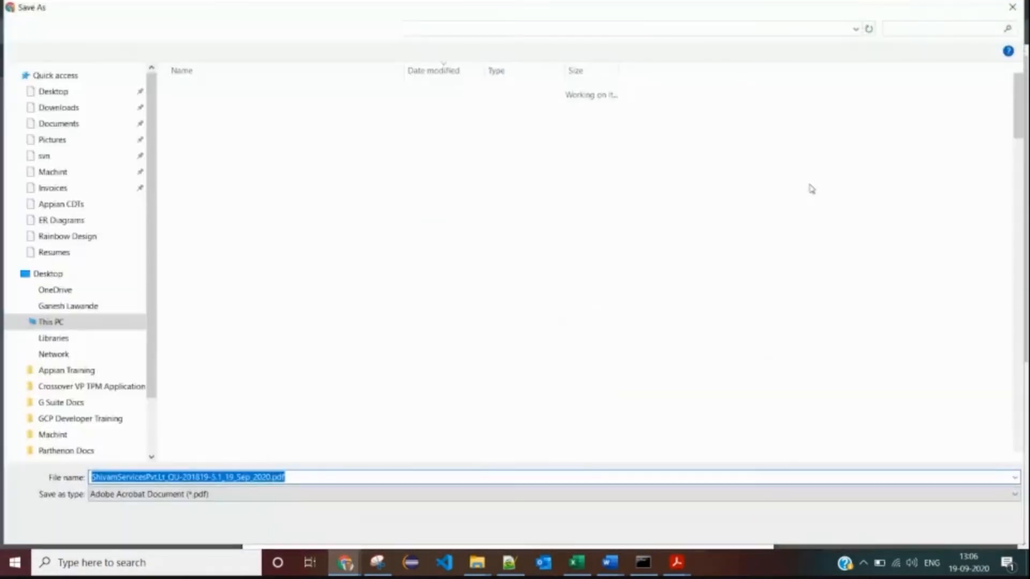
{"action": "left_click", "coordinate": [316, 475]}
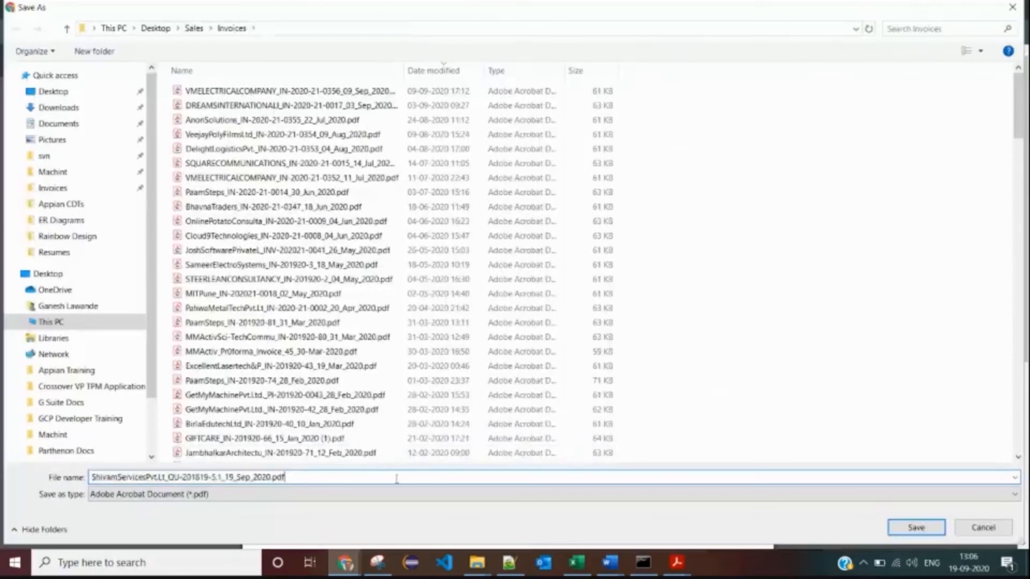
{"action": "left_click", "coordinate": [983, 528]}
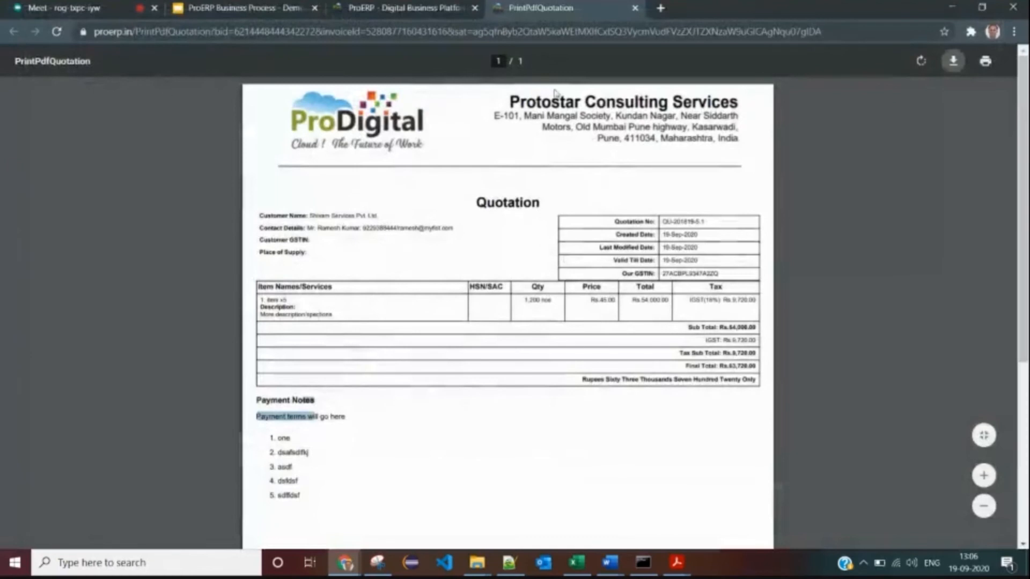
{"action": "left_click", "coordinate": [421, 11]}
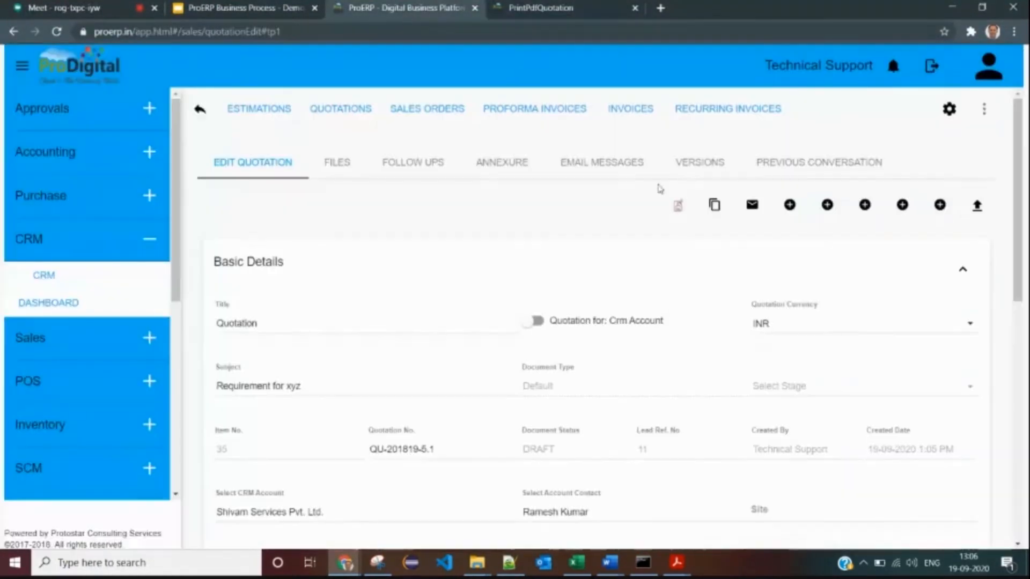
- Draft an email of the quotation using the Quotation template with the current PDF attached
{"action": "left_click", "coordinate": [753, 206]}
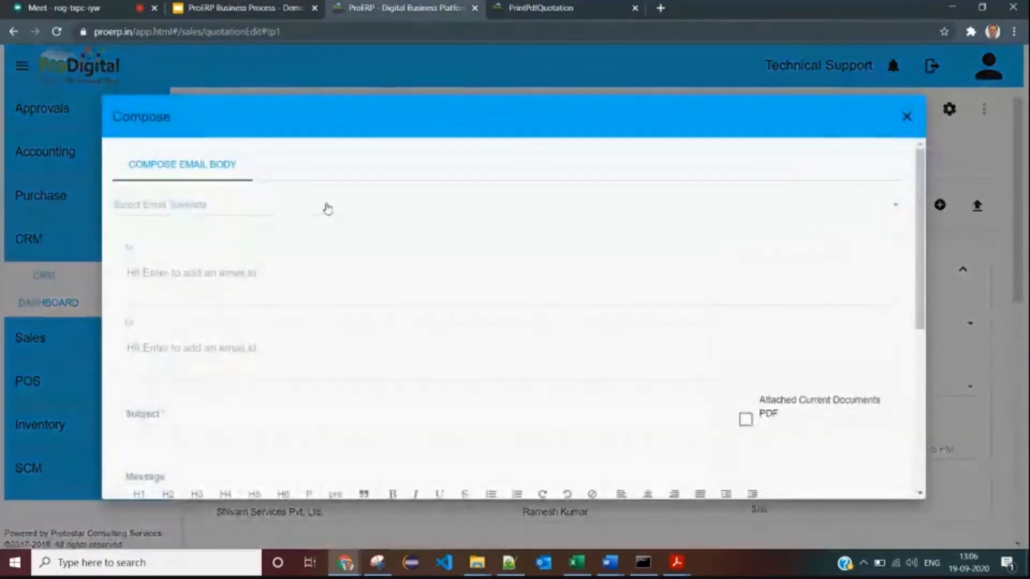
{"action": "left_click", "coordinate": [327, 208]}
{"action": "left_click", "coordinate": [232, 210]}
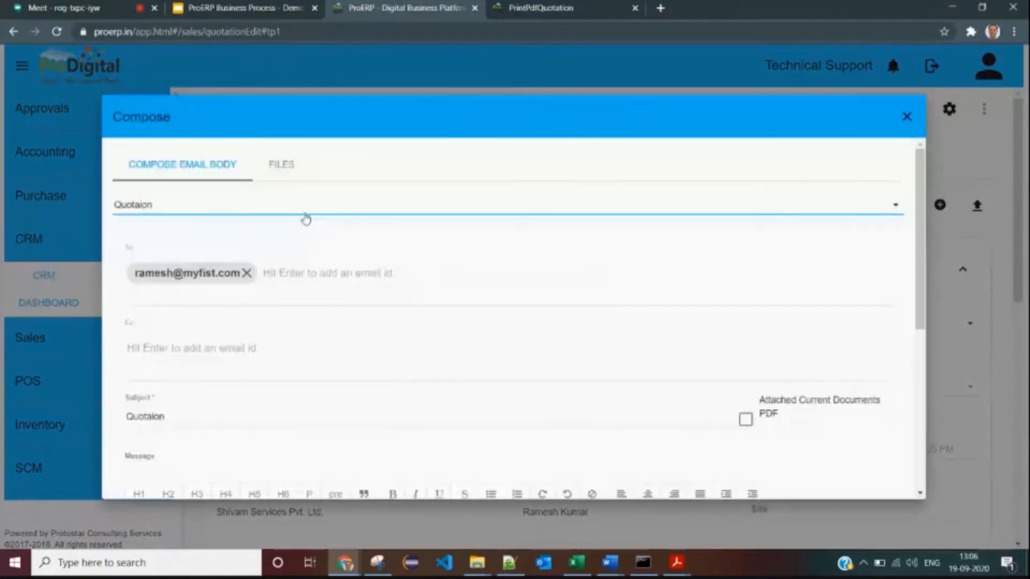
{"action": "scroll", "coordinate": [297, 308], "scroll_direction": "down", "scroll_amount": 1}
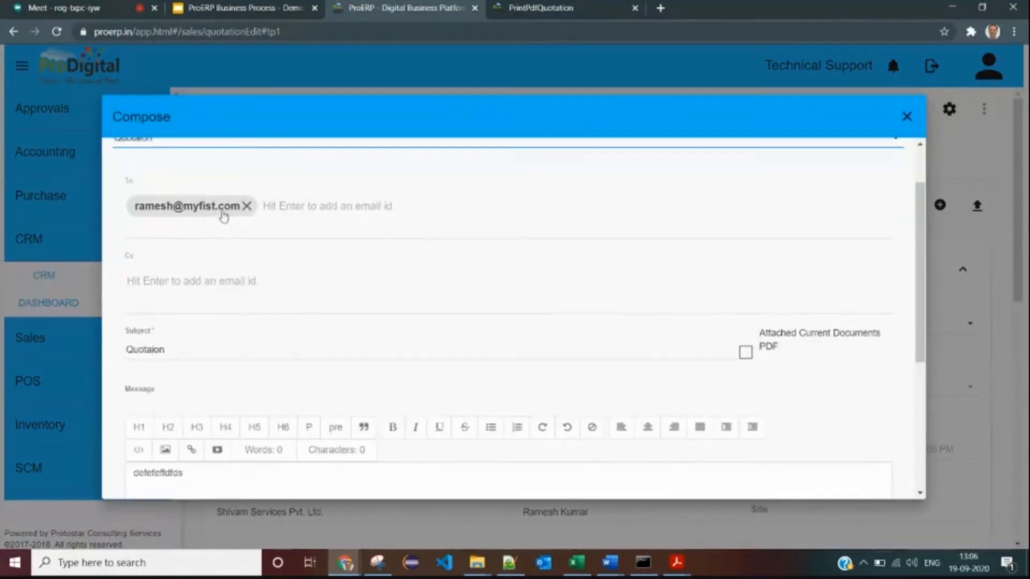
{"action": "scroll", "coordinate": [223, 247], "scroll_direction": "down", "scroll_amount": 3}
{"action": "left_click", "coordinate": [745, 218]}
- Review the email body, discard it unsent, and go back to the quotation PDF
{"action": "left_click", "coordinate": [258, 406]}
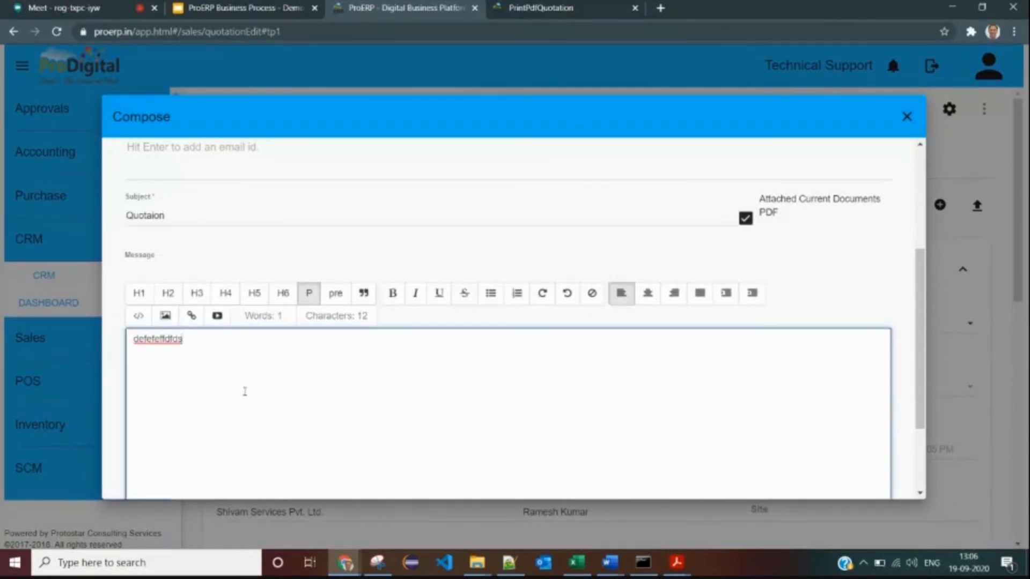
{"action": "scroll", "coordinate": [245, 392], "scroll_direction": "up", "scroll_amount": 4}
{"action": "scroll", "coordinate": [177, 404], "scroll_direction": "down", "scroll_amount": 6}
{"action": "scroll", "coordinate": [200, 391], "scroll_direction": "up", "scroll_amount": 3}
{"action": "scroll", "coordinate": [788, 363], "scroll_direction": "up", "scroll_amount": 3}
{"action": "scroll", "coordinate": [855, 460], "scroll_direction": "down", "scroll_amount": 6}
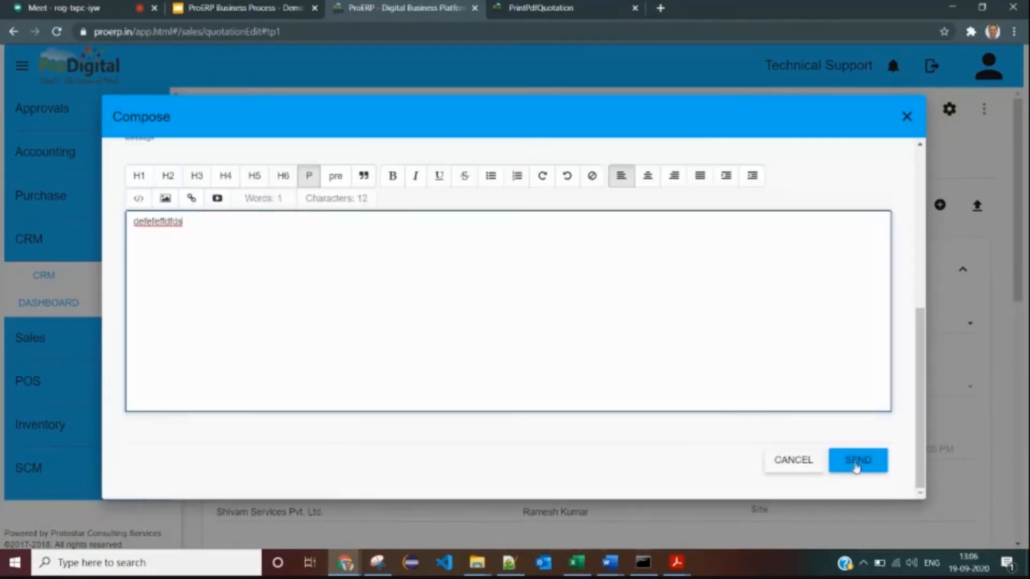
{"action": "left_click", "coordinate": [907, 117]}
{"action": "left_click", "coordinate": [550, 8]}
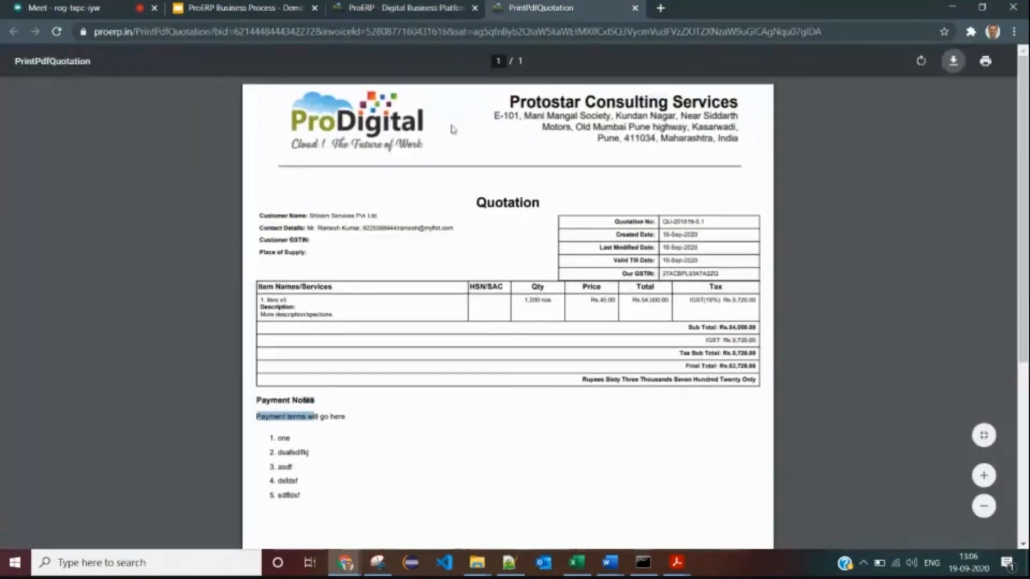
- Return to the quotation, collapse Basic Details, then go to CRM and show its More Actions panel
{"action": "left_click", "coordinate": [411, 9]}
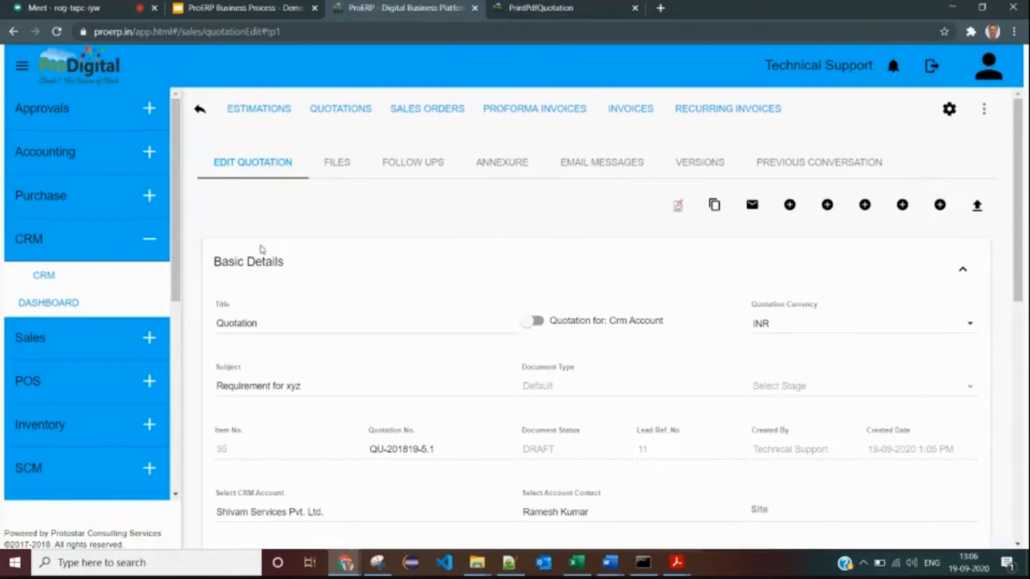
{"action": "left_click", "coordinate": [373, 267]}
{"action": "left_click", "coordinate": [375, 266]}
{"action": "left_click", "coordinate": [356, 267]}
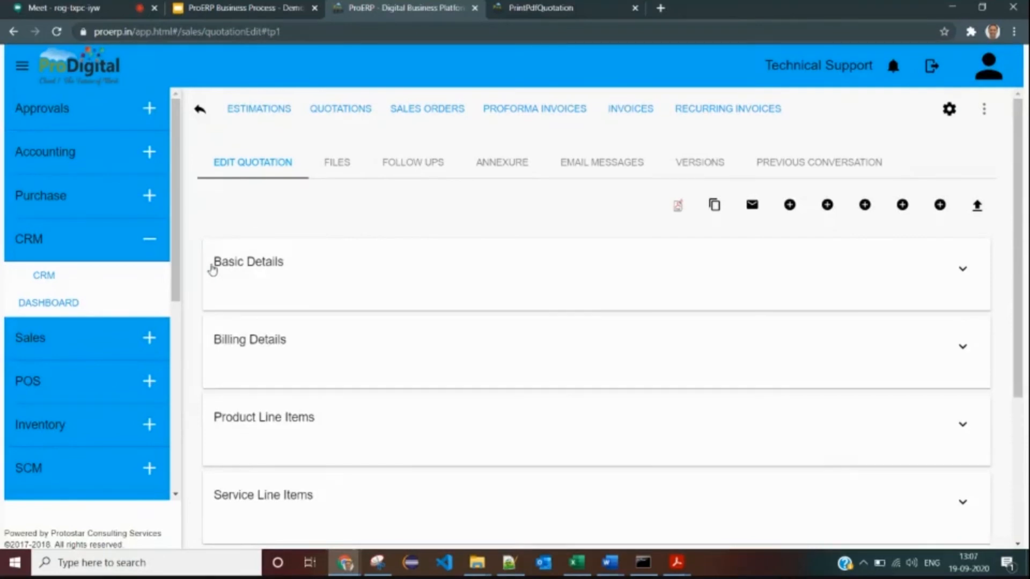
{"action": "left_click", "coordinate": [71, 271]}
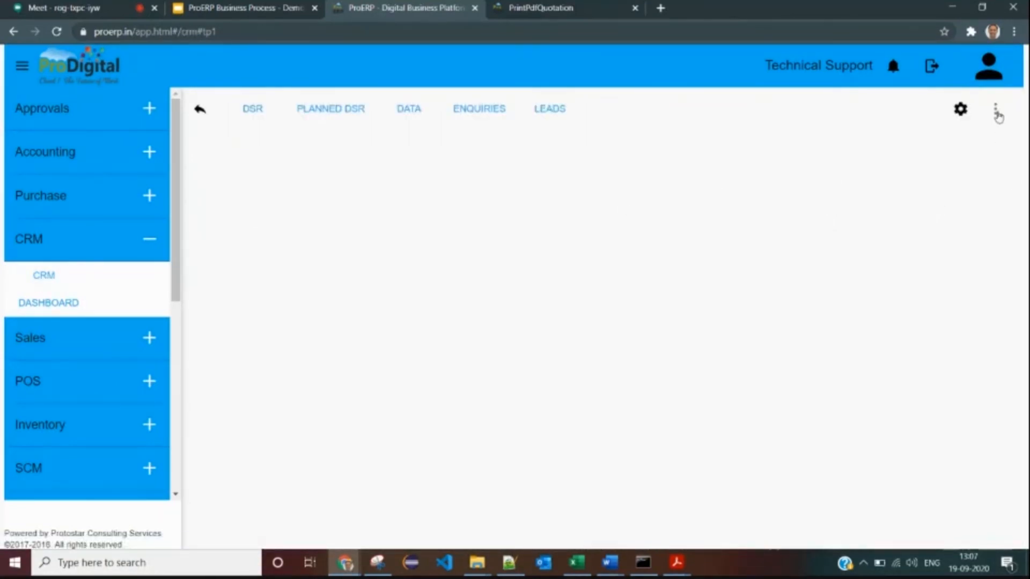
{"action": "left_click", "coordinate": [996, 112]}
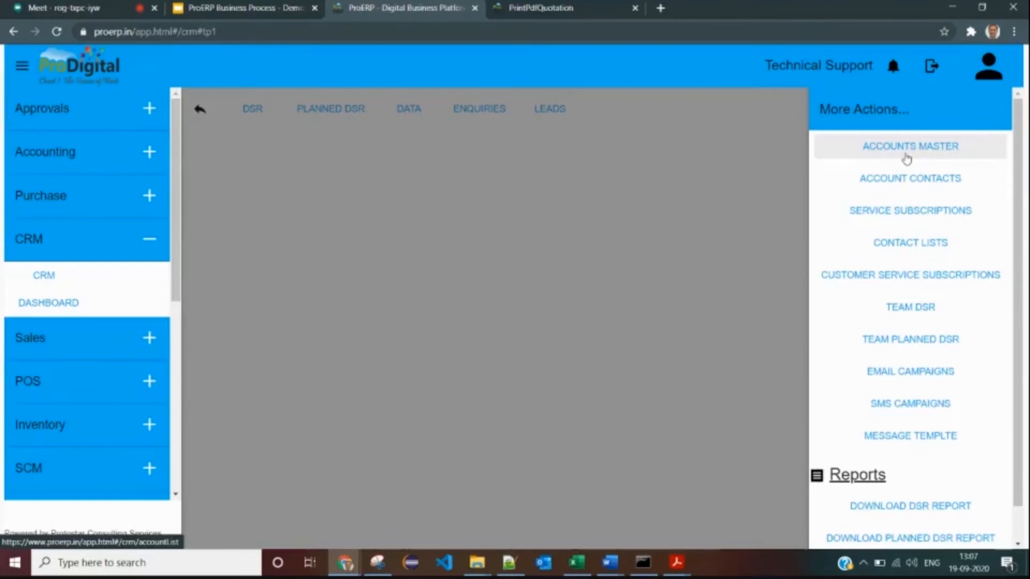
- From Accounts Master, open the Shivam Services Pvt. Ltd. account for editing and look over its details
{"action": "left_click", "coordinate": [863, 146]}
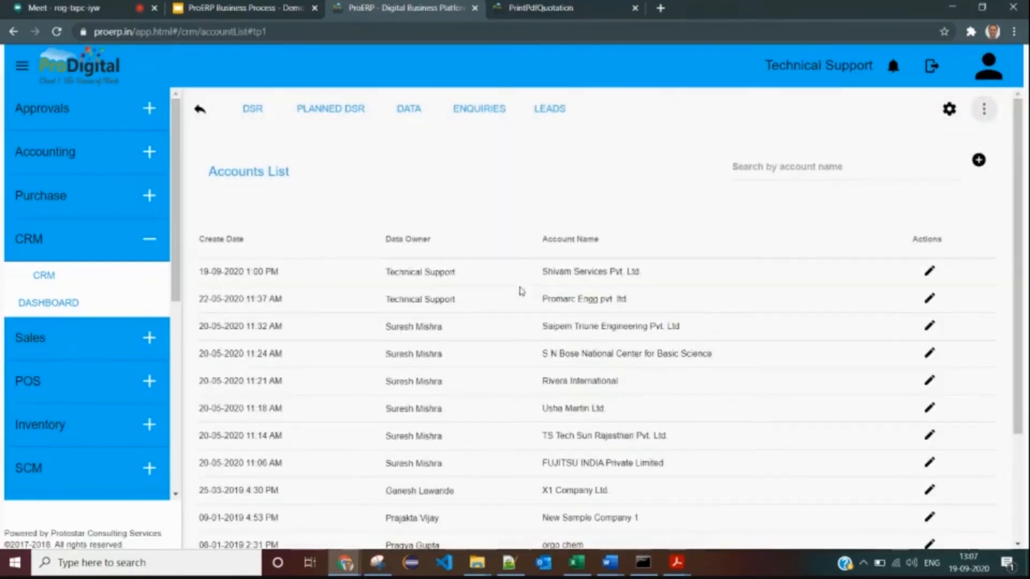
{"action": "left_click_drag", "start_coordinate": [543, 277], "coordinate": [653, 271]}
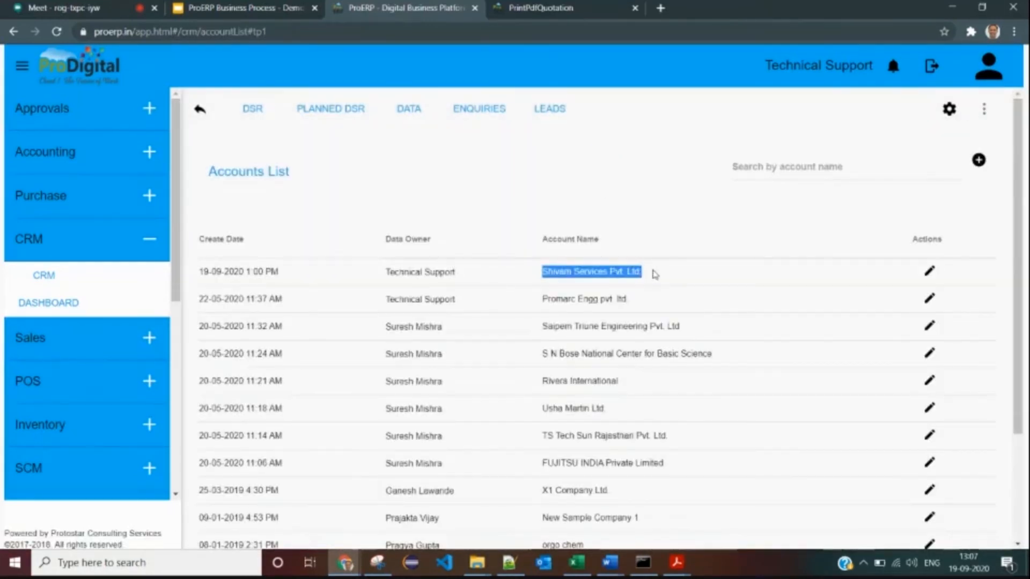
{"action": "left_click", "coordinate": [929, 272]}
{"action": "scroll", "coordinate": [295, 301], "scroll_direction": "down", "scroll_amount": 4}
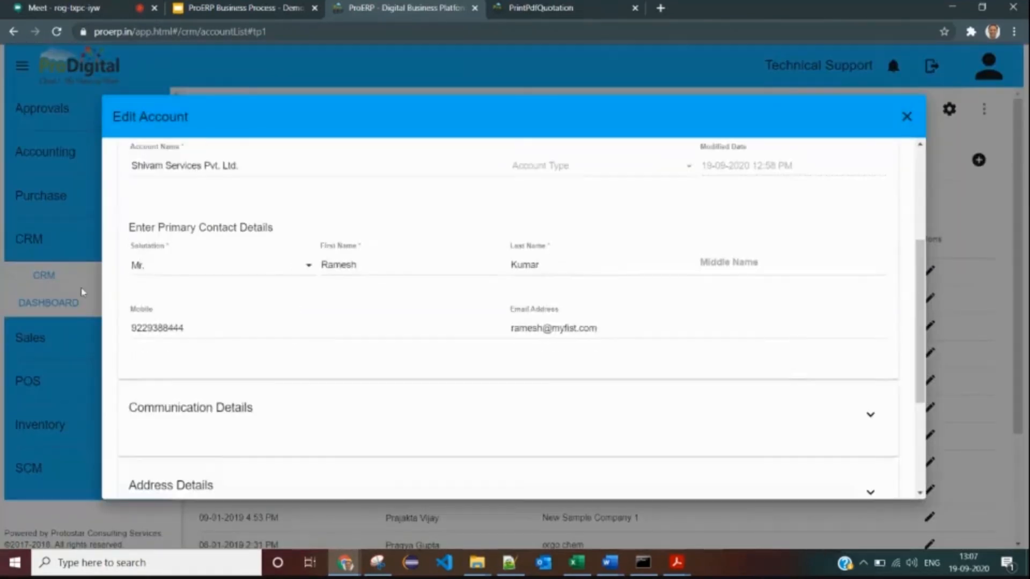
{"action": "scroll", "coordinate": [253, 256], "scroll_direction": "up", "scroll_amount": 4}
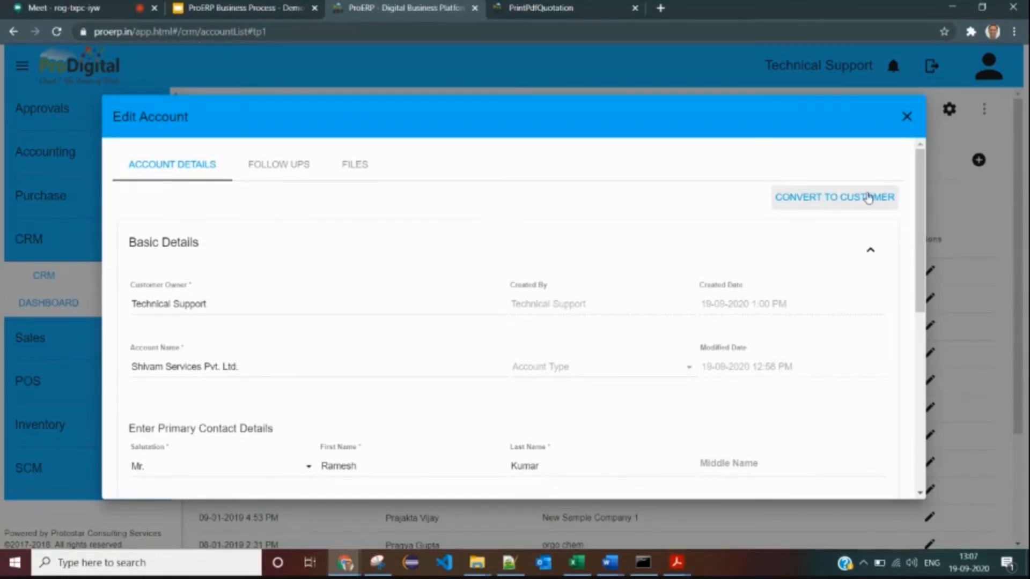
{"action": "scroll", "coordinate": [563, 261], "scroll_direction": "down", "scroll_amount": 5}
{"action": "scroll", "coordinate": [575, 305], "scroll_direction": "up", "scroll_amount": 1}
{"action": "scroll", "coordinate": [545, 299], "scroll_direction": "down", "scroll_amount": 3}
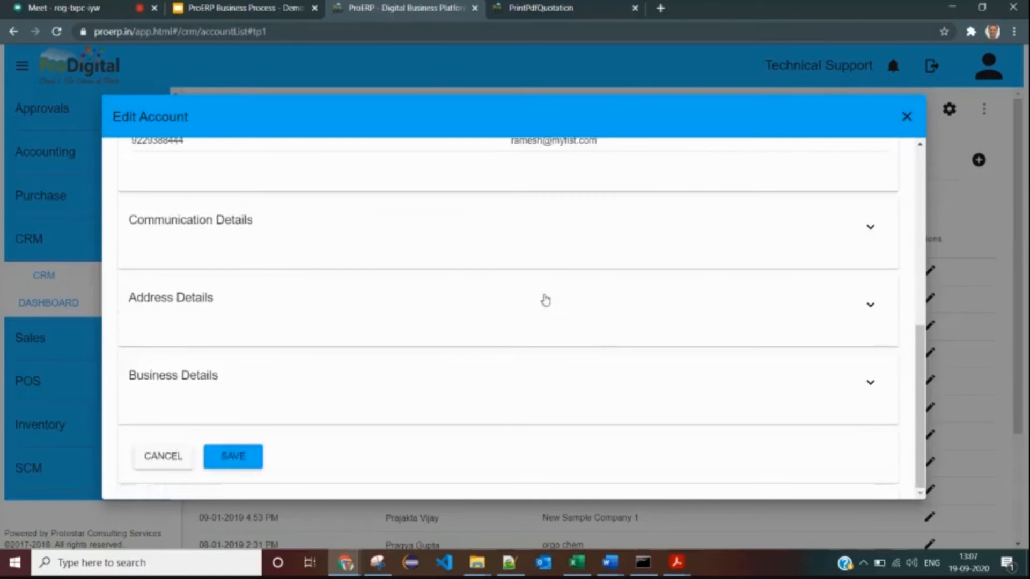
{"action": "scroll", "coordinate": [827, 197], "scroll_direction": "up", "scroll_amount": 5}
- Convert the Shivam Services account to a customer and check the empty Customer Type list
{"action": "left_click", "coordinate": [832, 149]}
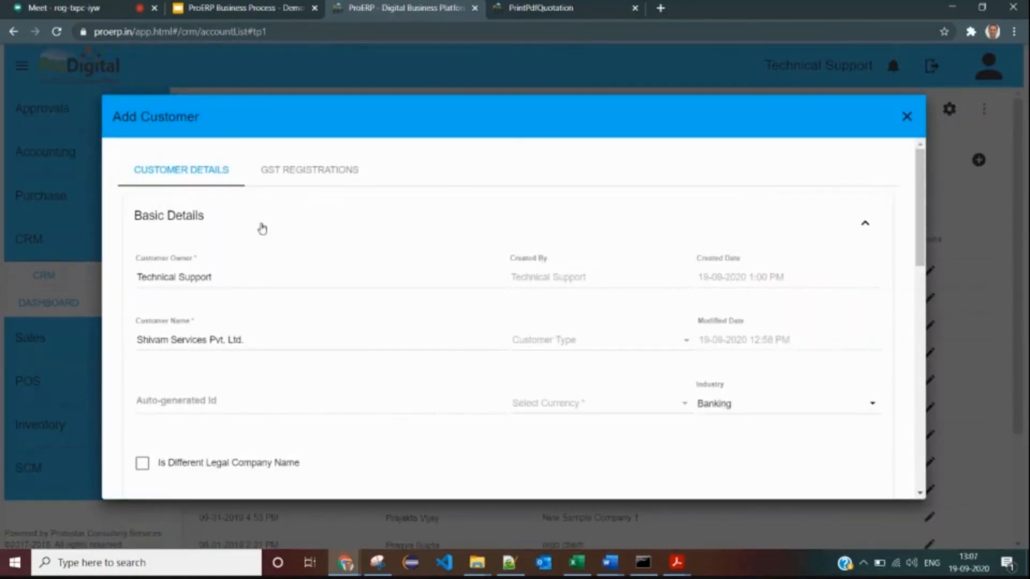
{"action": "scroll", "coordinate": [261, 271], "scroll_direction": "down", "scroll_amount": 2}
{"action": "scroll", "coordinate": [293, 242], "scroll_direction": "down", "scroll_amount": 1}
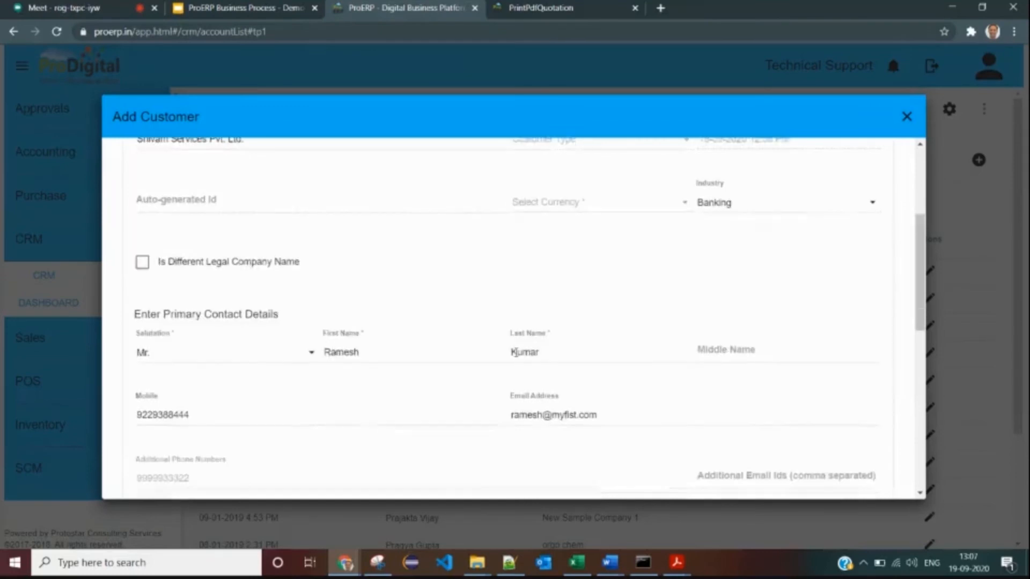
{"action": "scroll", "coordinate": [237, 254], "scroll_direction": "up", "scroll_amount": 3}
{"action": "scroll", "coordinate": [504, 295], "scroll_direction": "down", "scroll_amount": 1}
{"action": "left_click", "coordinate": [544, 272]}
{"action": "left_click", "coordinate": [350, 298]}
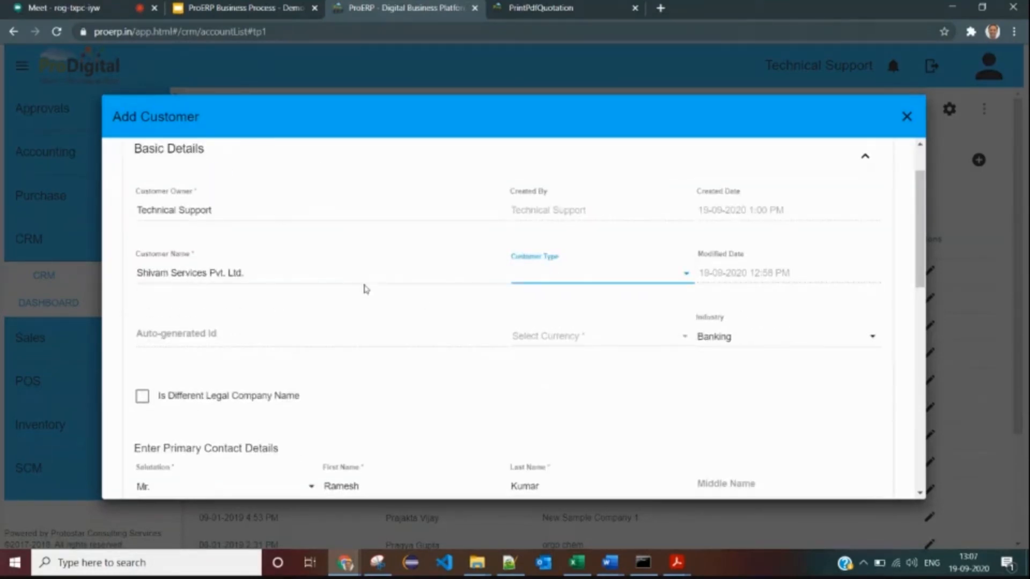
{"action": "scroll", "coordinate": [357, 261], "scroll_direction": "down", "scroll_amount": 5}
{"action": "scroll", "coordinate": [358, 262], "scroll_direction": "down", "scroll_amount": 4}
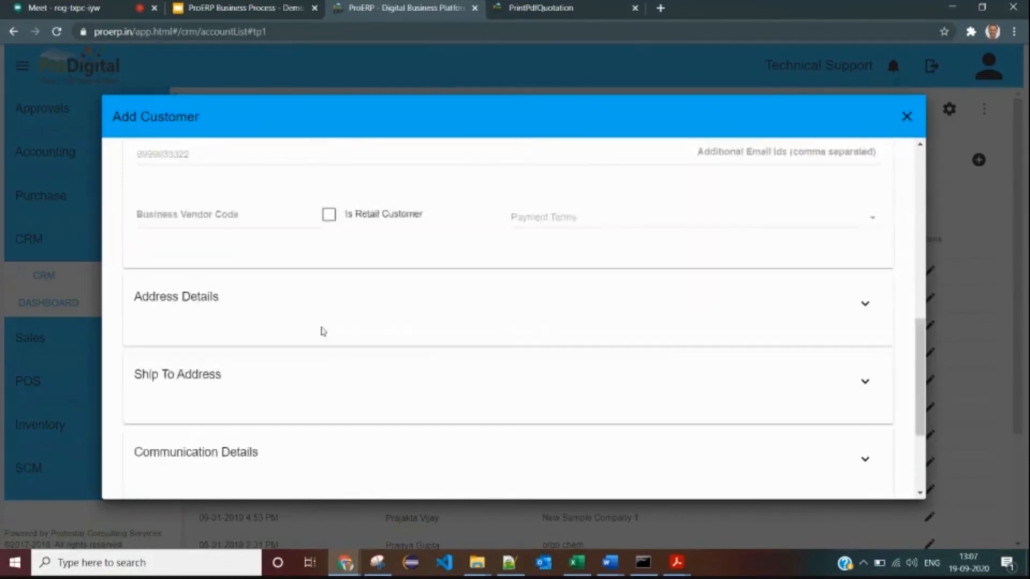
- Expand Address Details, search for the customer's address and fill in Line1
{"action": "left_click", "coordinate": [272, 236]}
{"action": "left_click", "coordinate": [220, 320]}
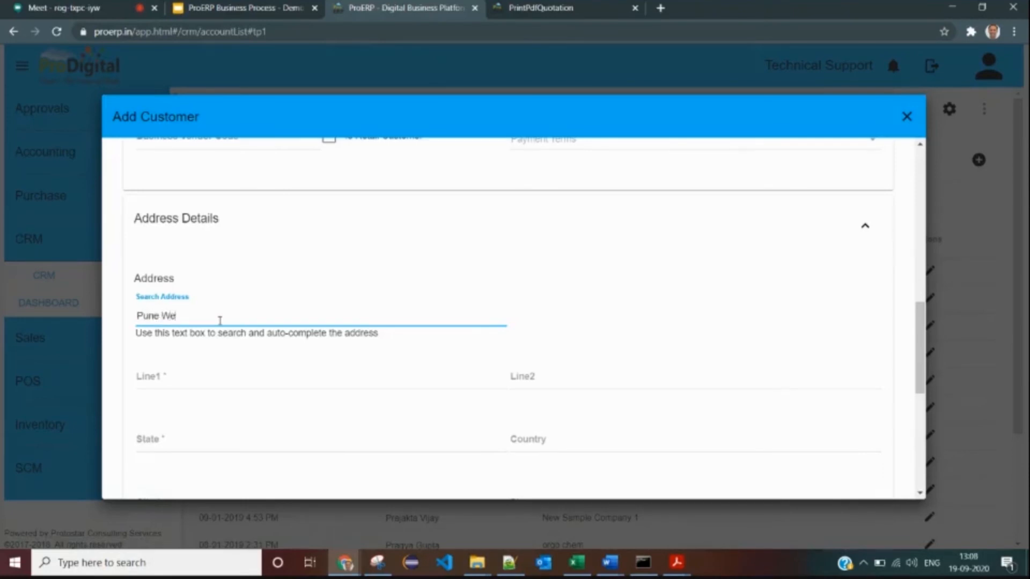
{"action": "scroll", "coordinate": [220, 320], "scroll_direction": "down", "scroll_amount": 1}
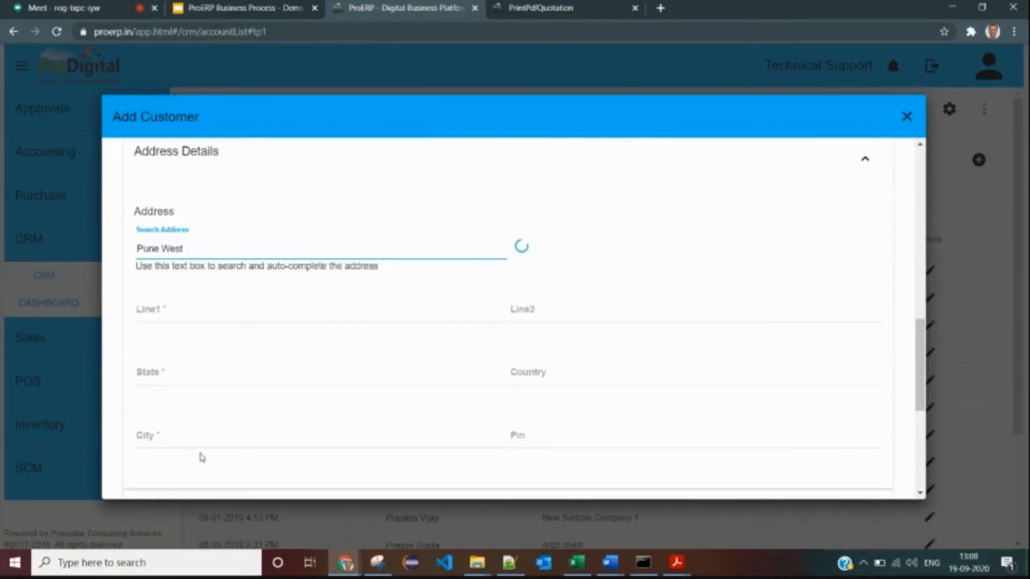
{"action": "left_click", "coordinate": [193, 316]}
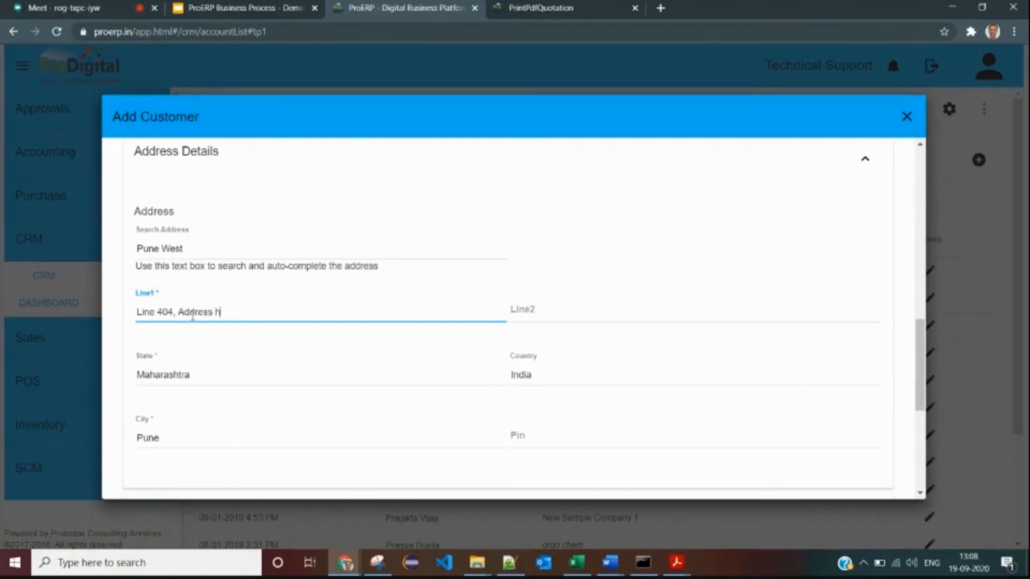
- Set the Ship To Address to Same as Communication Address
{"action": "scroll", "coordinate": [320, 290], "scroll_direction": "down", "scroll_amount": 5}
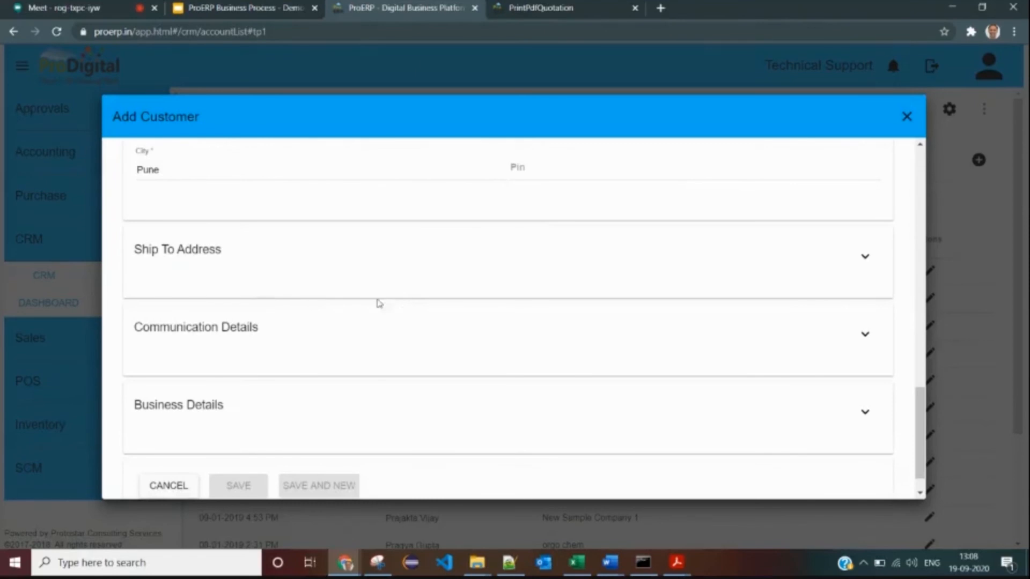
{"action": "left_click", "coordinate": [281, 261]}
{"action": "left_click", "coordinate": [158, 334]}
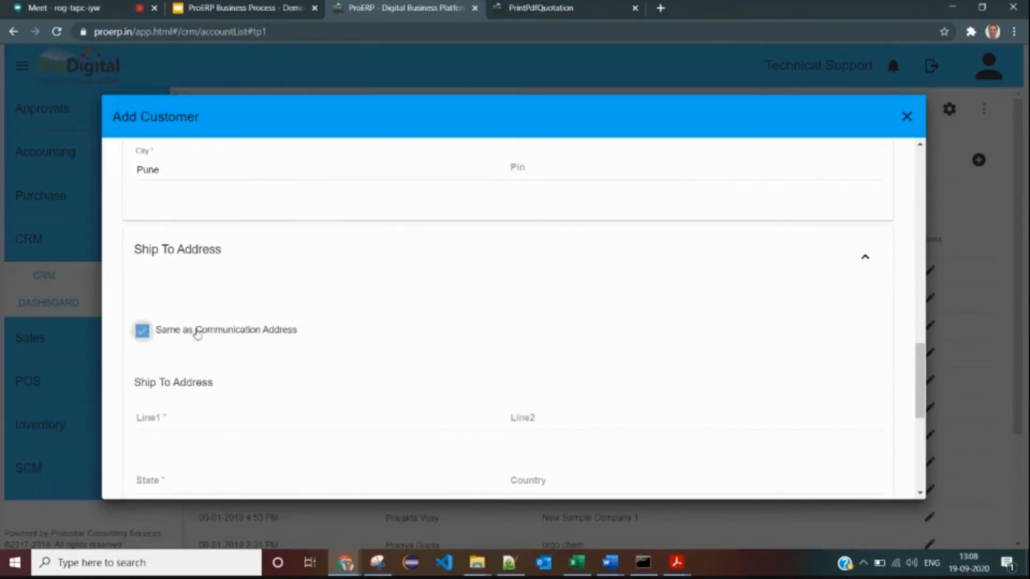
{"action": "scroll", "coordinate": [237, 268], "scroll_direction": "down", "scroll_amount": 1}
{"action": "left_click", "coordinate": [246, 206]}
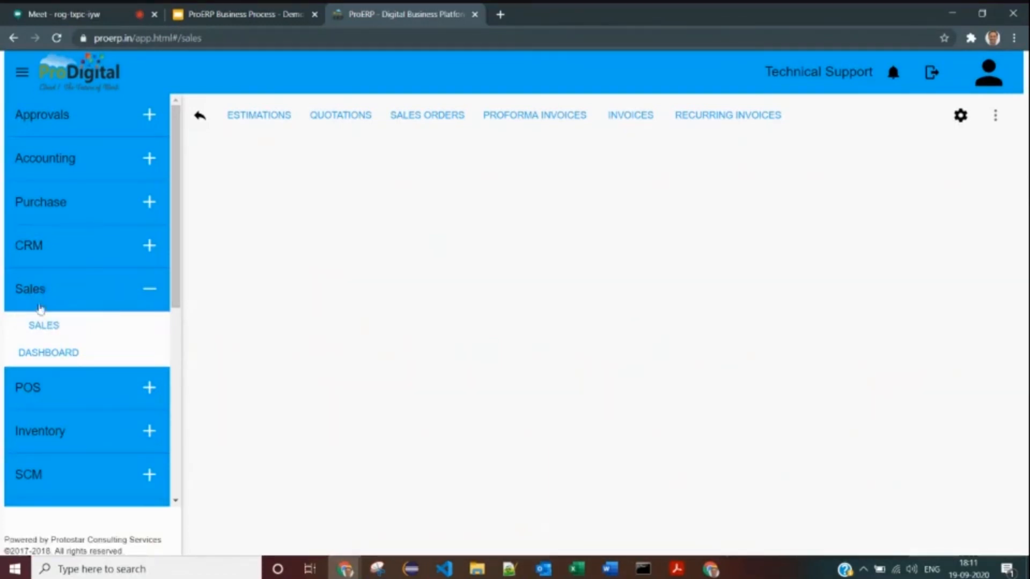
{"action": "left_click", "coordinate": [41, 328]}
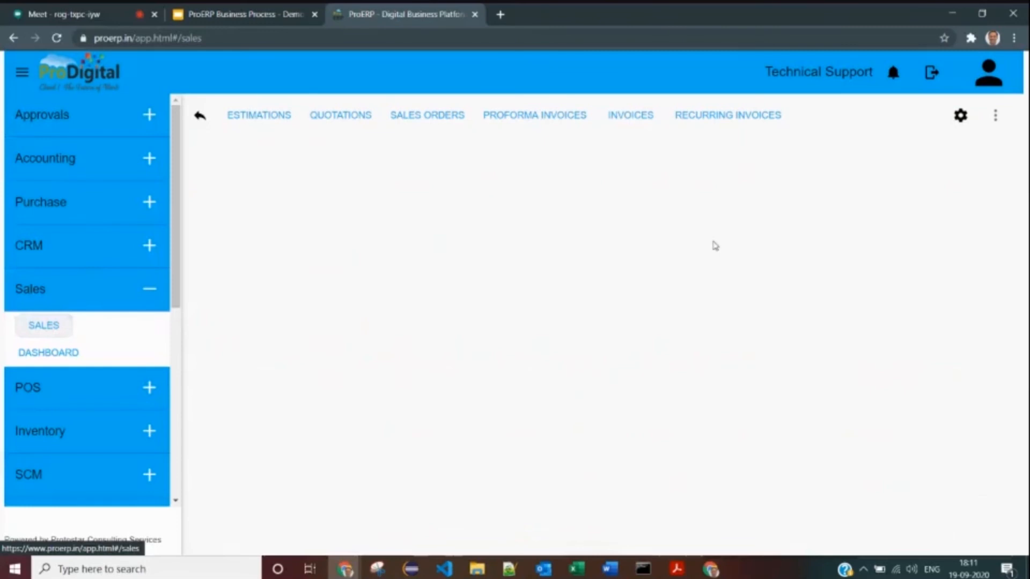
{"action": "left_click", "coordinate": [995, 115]}
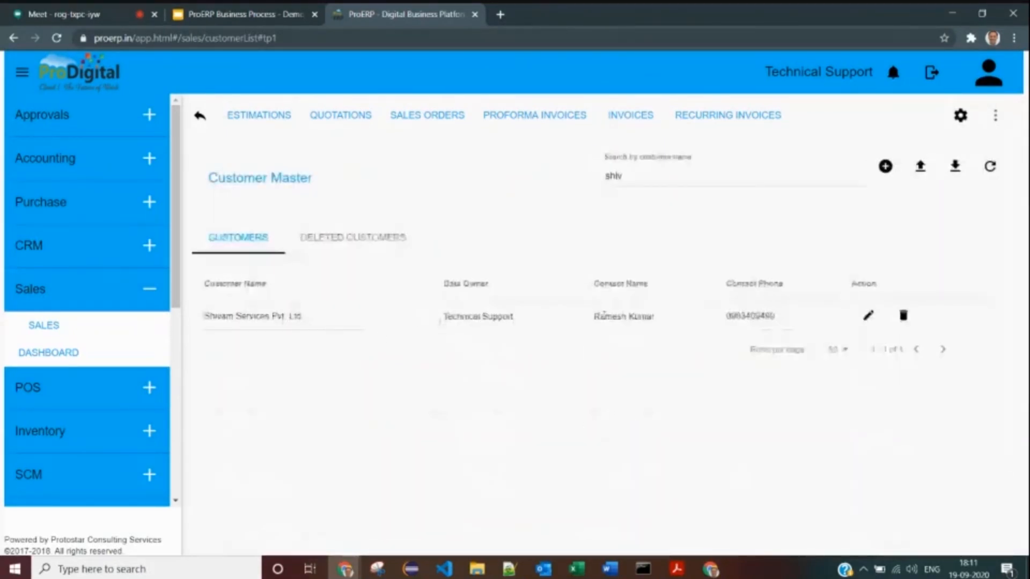
{"action": "left_click_drag", "start_coordinate": [595, 316], "coordinate": [651, 317]}
{"action": "left_click", "coordinate": [178, 336]}
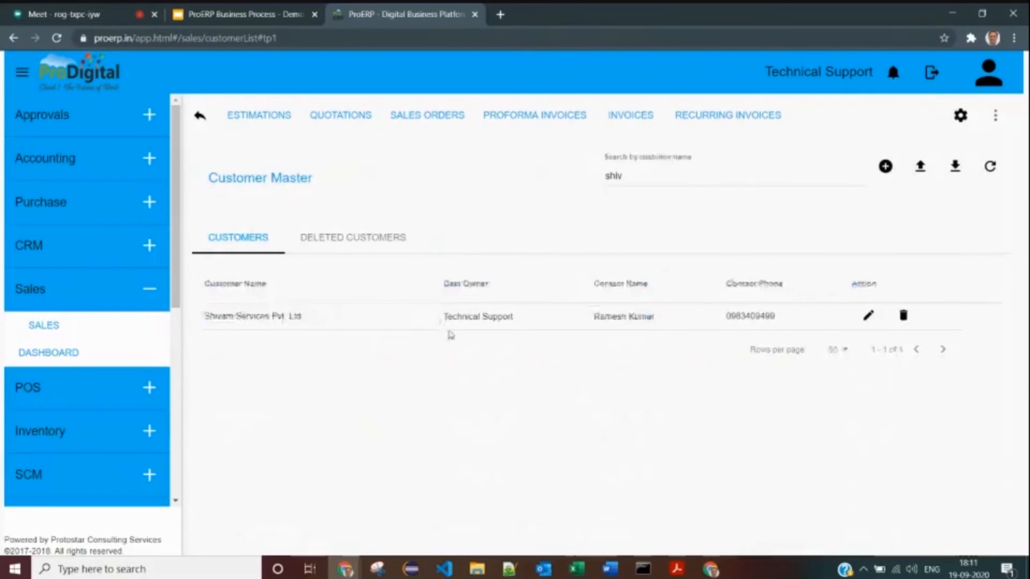
{"action": "left_click_drag", "start_coordinate": [207, 178], "coordinate": [332, 182]}
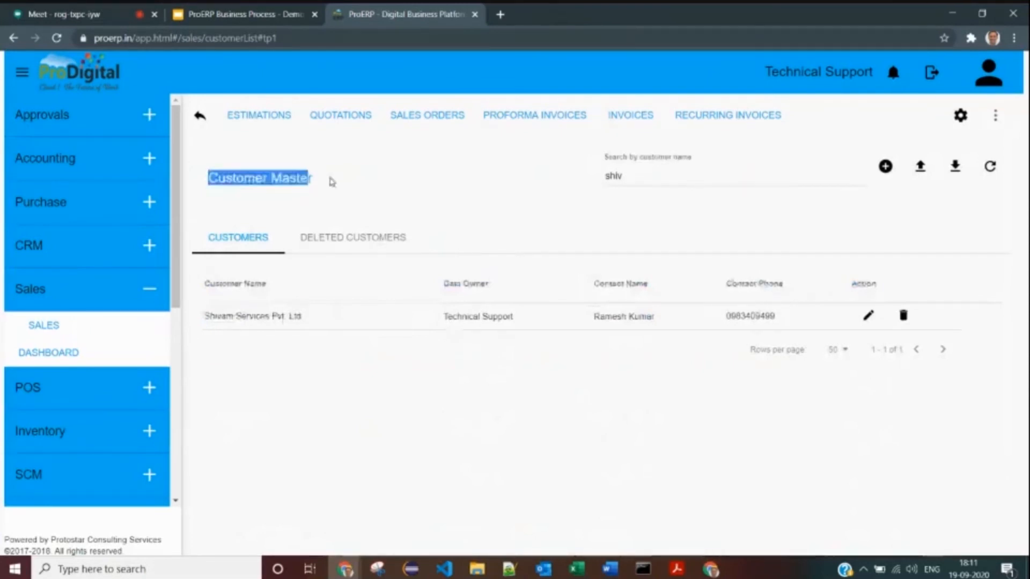
{"action": "left_click", "coordinate": [867, 317]}
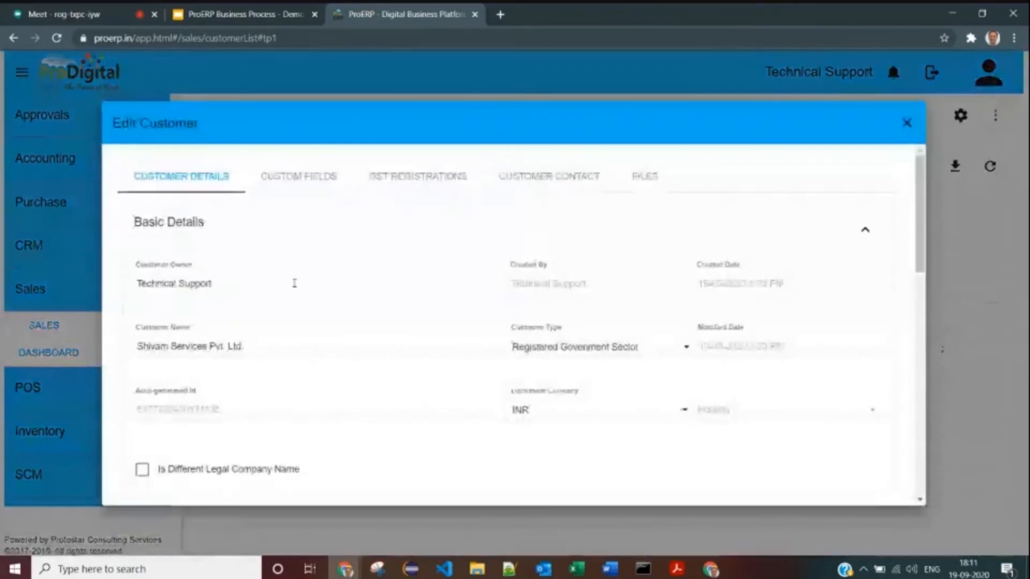
{"action": "scroll", "coordinate": [294, 283], "scroll_direction": "down", "scroll_amount": 3}
{"action": "triple_click", "coordinate": [317, 224]}
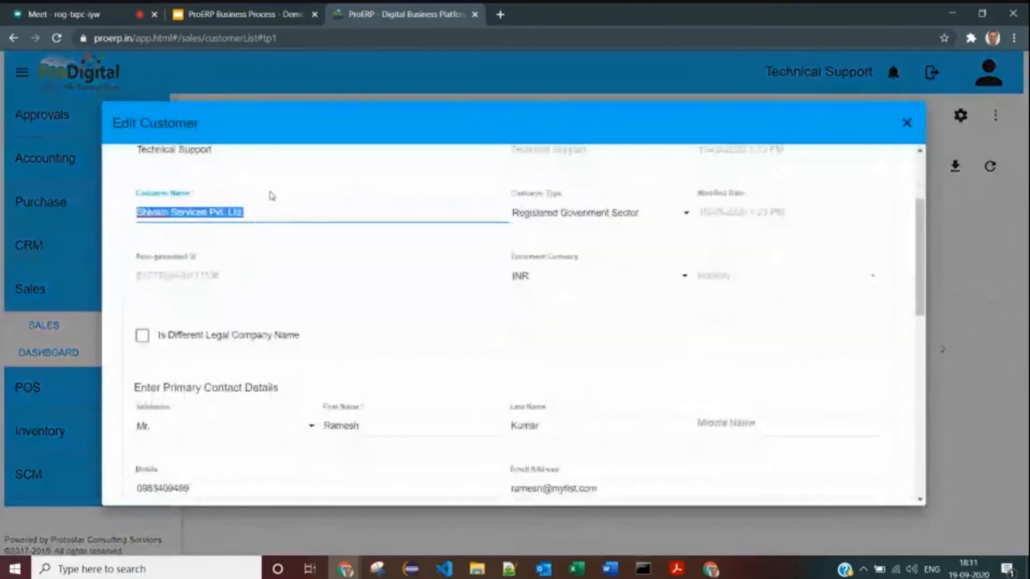
{"action": "scroll", "coordinate": [278, 237], "scroll_direction": "down", "scroll_amount": 3}
{"action": "double_click", "coordinate": [346, 290]}
{"action": "scroll", "coordinate": [356, 350], "scroll_direction": "down", "scroll_amount": 5}
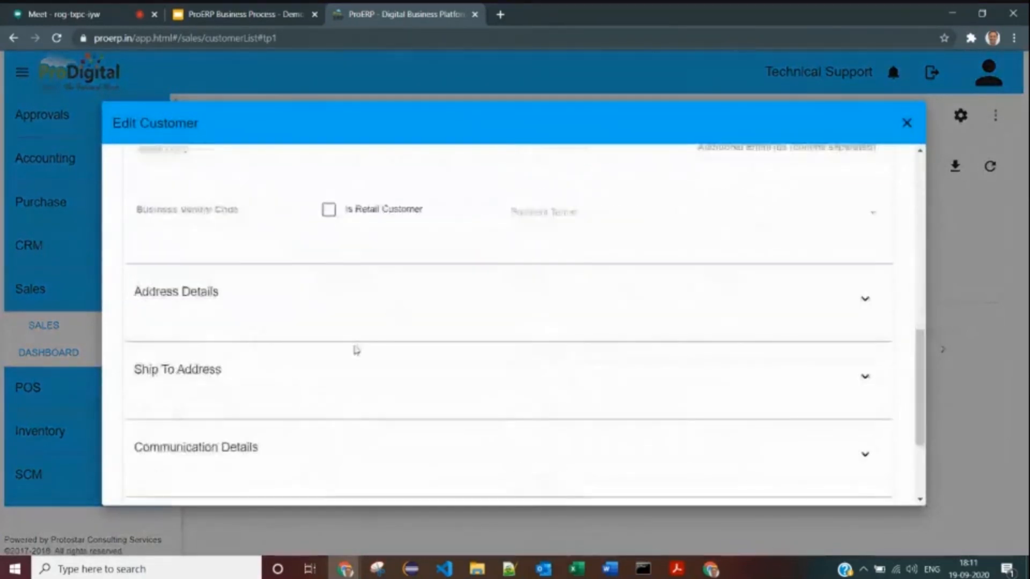
{"action": "left_click", "coordinate": [234, 261]}
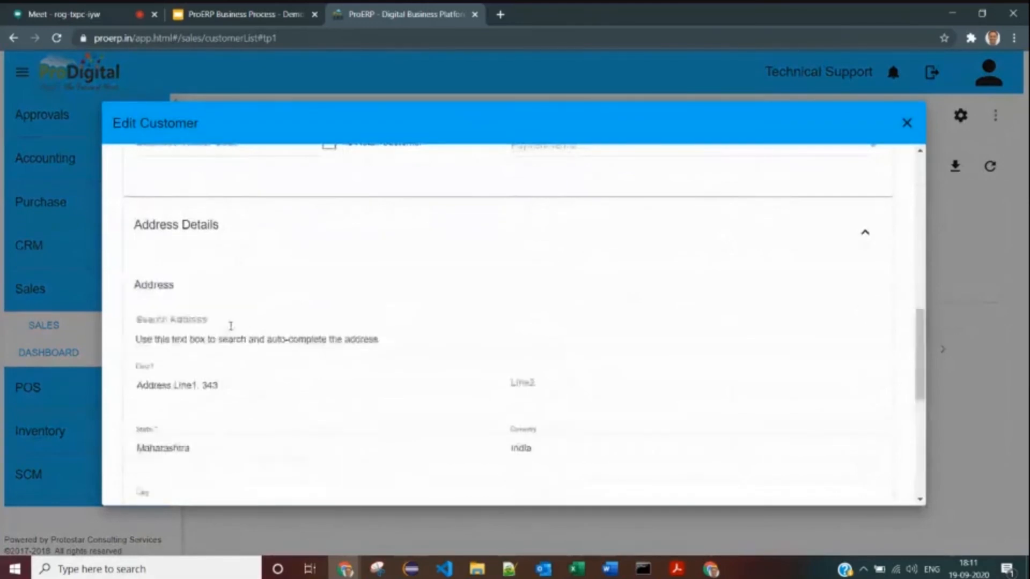
{"action": "scroll", "coordinate": [231, 326], "scroll_direction": "up", "scroll_amount": 10}
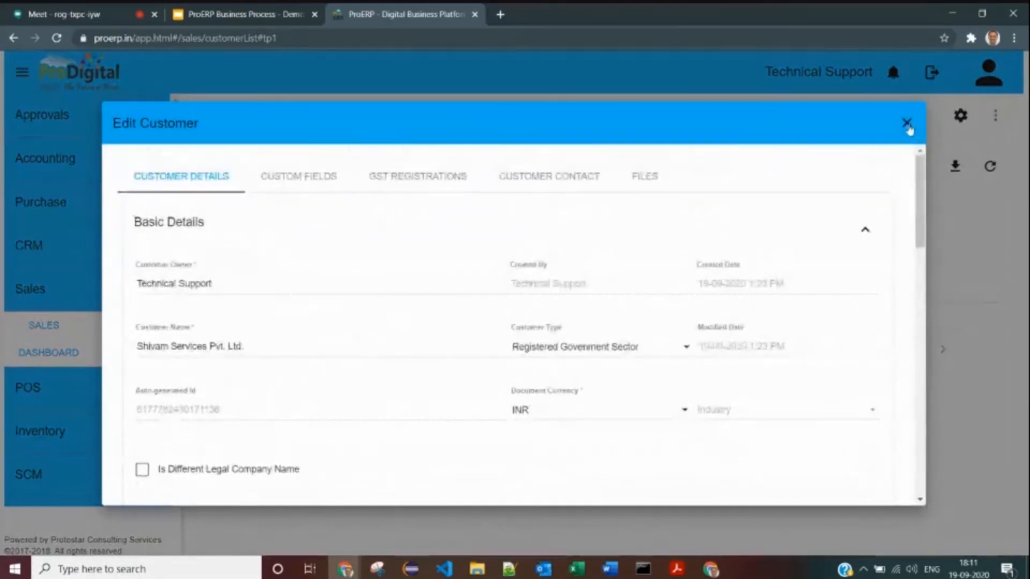
{"action": "left_click", "coordinate": [906, 124]}
{"action": "left_click_drag", "start_coordinate": [227, 306], "coordinate": [361, 329]}
{"action": "left_click", "coordinate": [361, 330]}
{"action": "left_click_drag", "start_coordinate": [212, 315], "coordinate": [313, 315]}
{"action": "left_click", "coordinate": [312, 315]}
{"action": "double_click", "coordinate": [230, 315]}
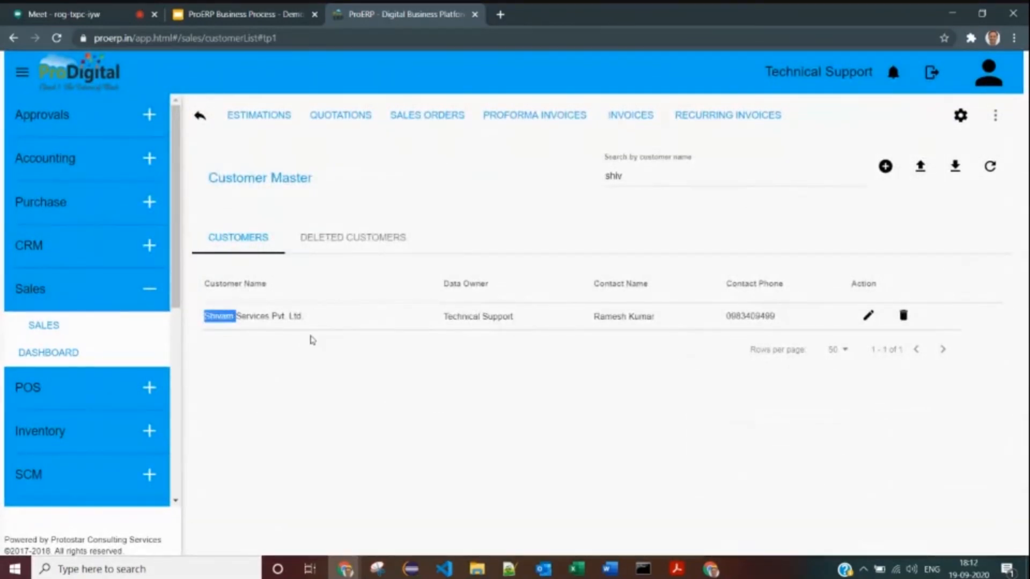
- Go to the Accounting module and open its Account List page
{"action": "left_click", "coordinate": [64, 159]}
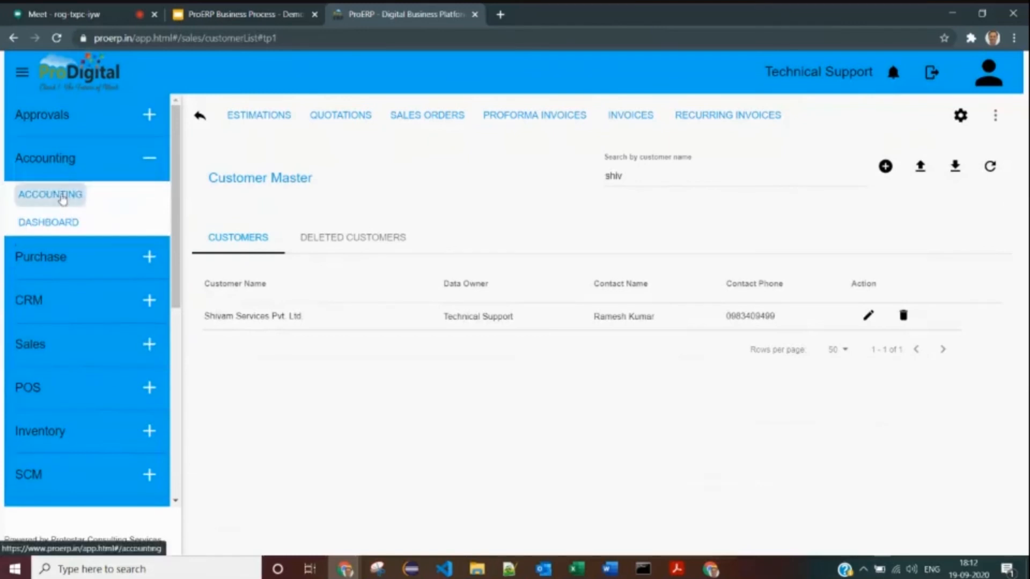
{"action": "left_click", "coordinate": [63, 196]}
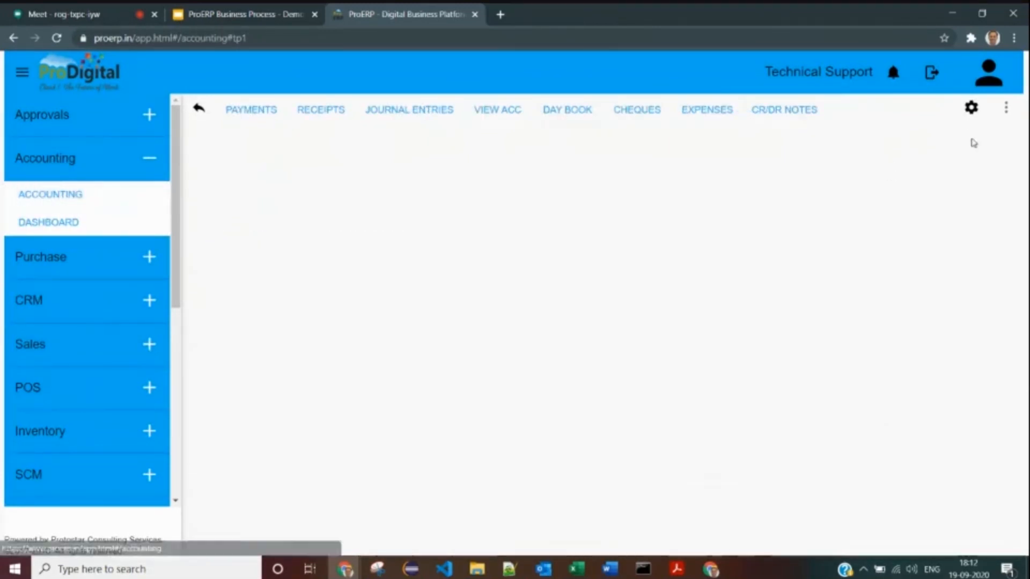
{"action": "left_click", "coordinate": [1005, 117]}
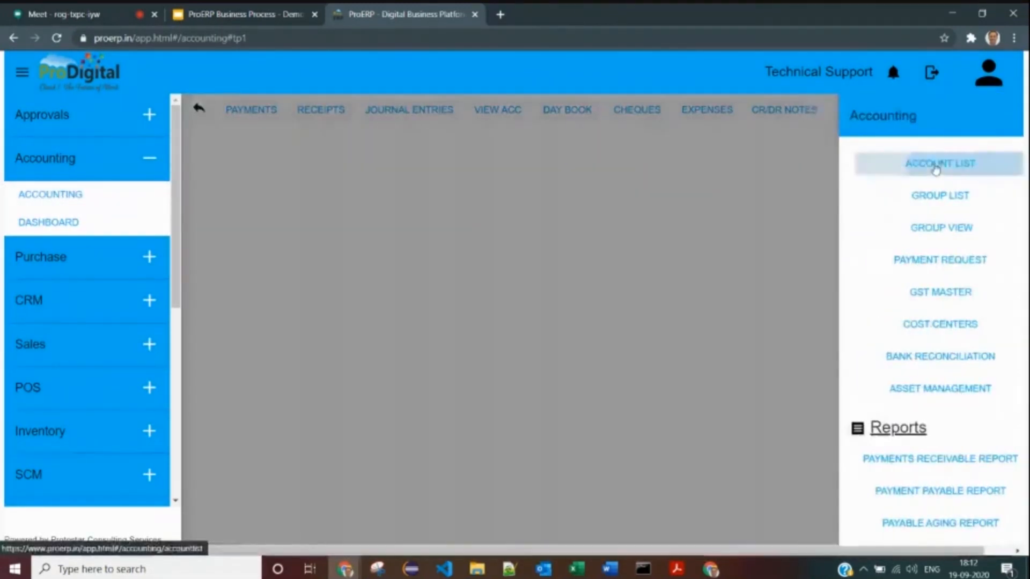
{"action": "left_click", "coordinate": [903, 162]}
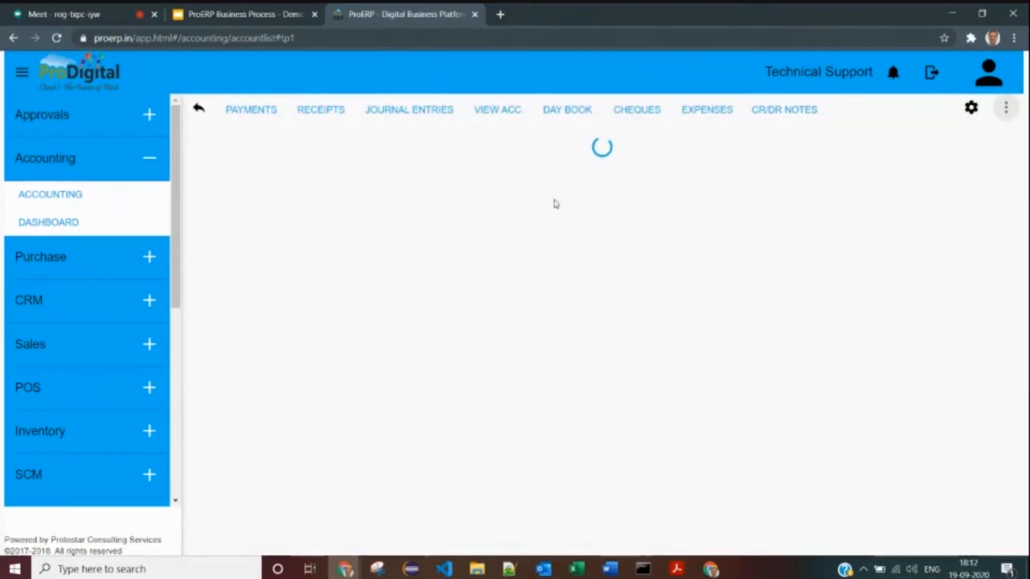
- Search accounts for 'Shivam' and review the Shivam Services Pvt. Ltd. ledger row
{"action": "left_click", "coordinate": [659, 165]}
{"action": "type", "text": "Shivam"}
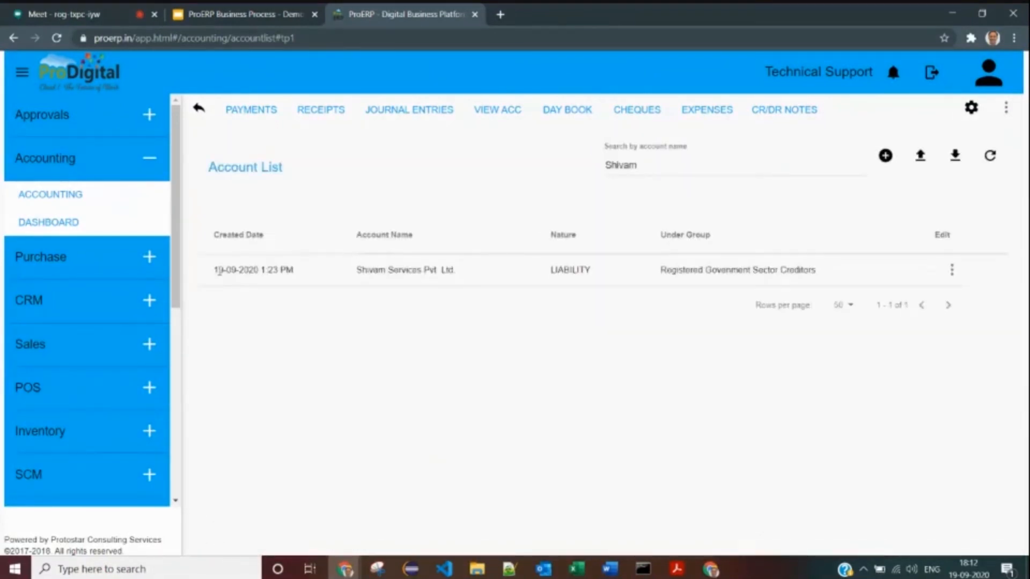
{"action": "left_click_drag", "start_coordinate": [220, 270], "coordinate": [483, 268]}
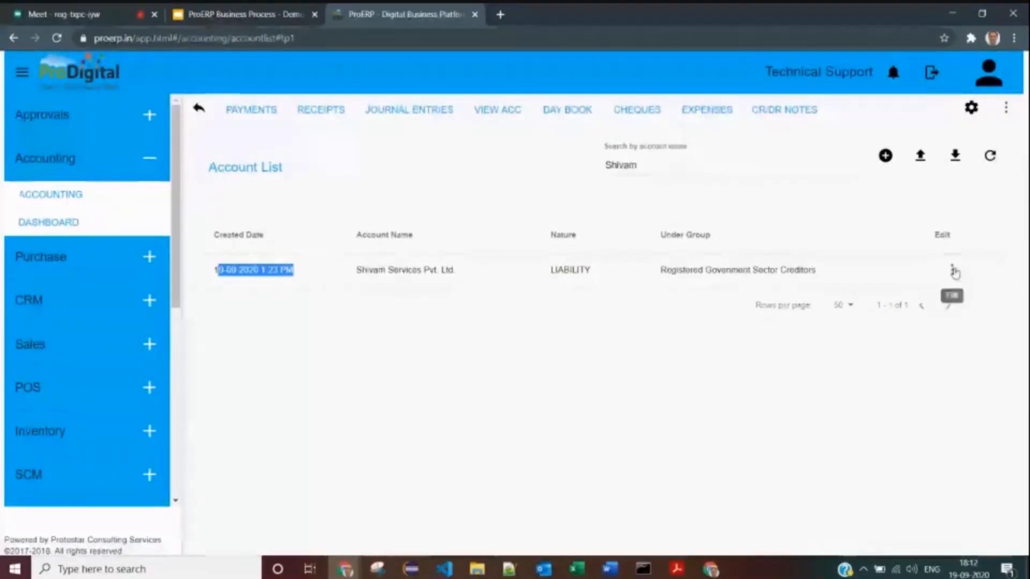
{"action": "left_click", "coordinate": [952, 269]}
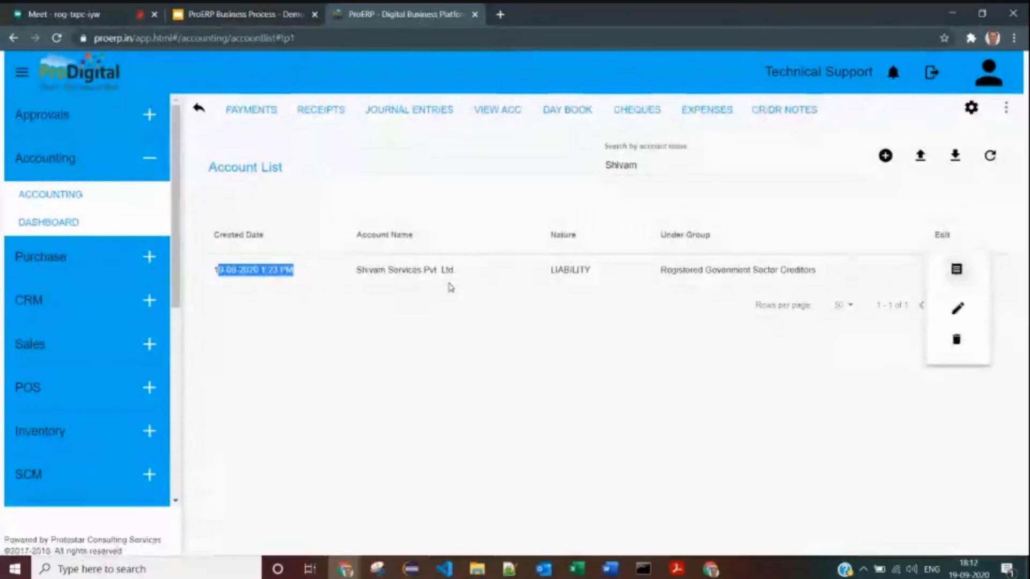
{"action": "left_click", "coordinate": [451, 288]}
- Move from Accounting to the Sales module and list All Quotations
{"action": "left_click", "coordinate": [66, 197]}
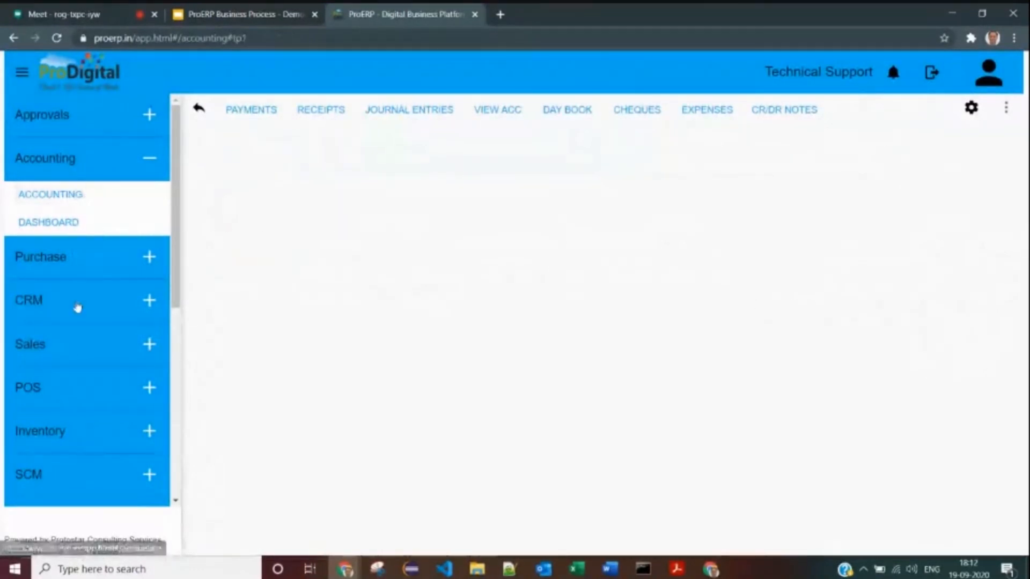
{"action": "left_click", "coordinate": [54, 349]}
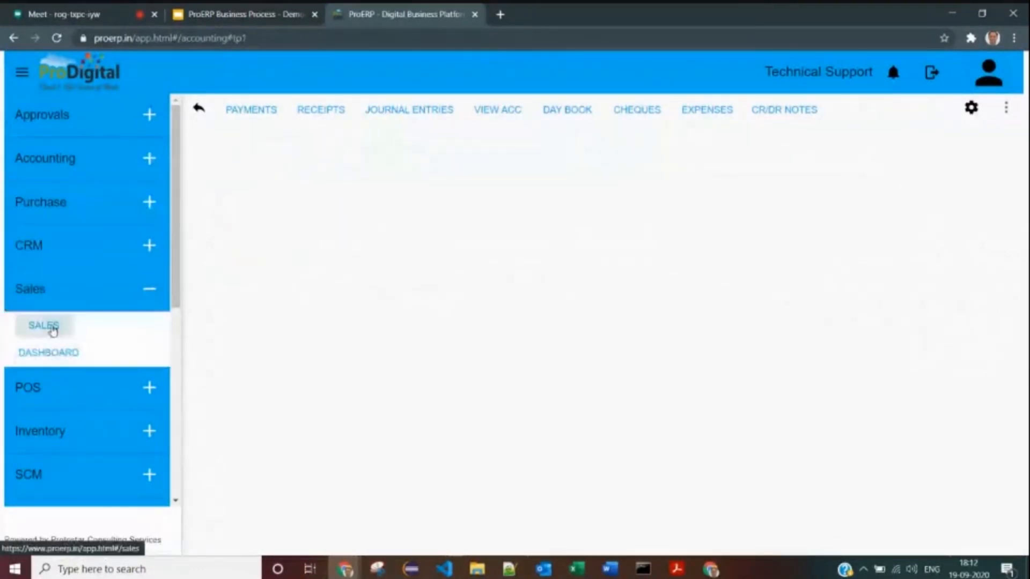
{"action": "left_click", "coordinate": [53, 327]}
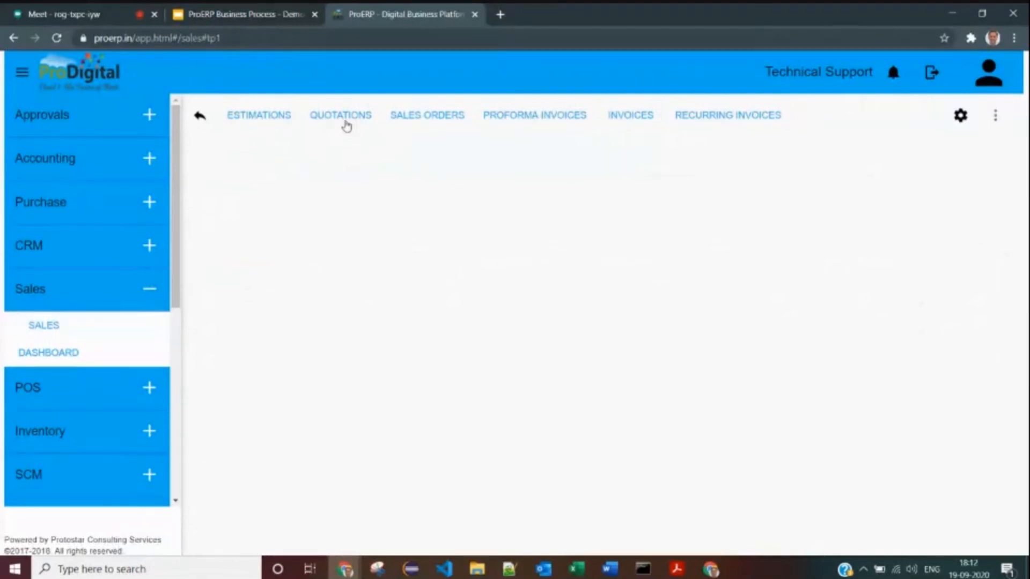
{"action": "left_click", "coordinate": [335, 114]}
{"action": "left_click", "coordinate": [375, 154]}
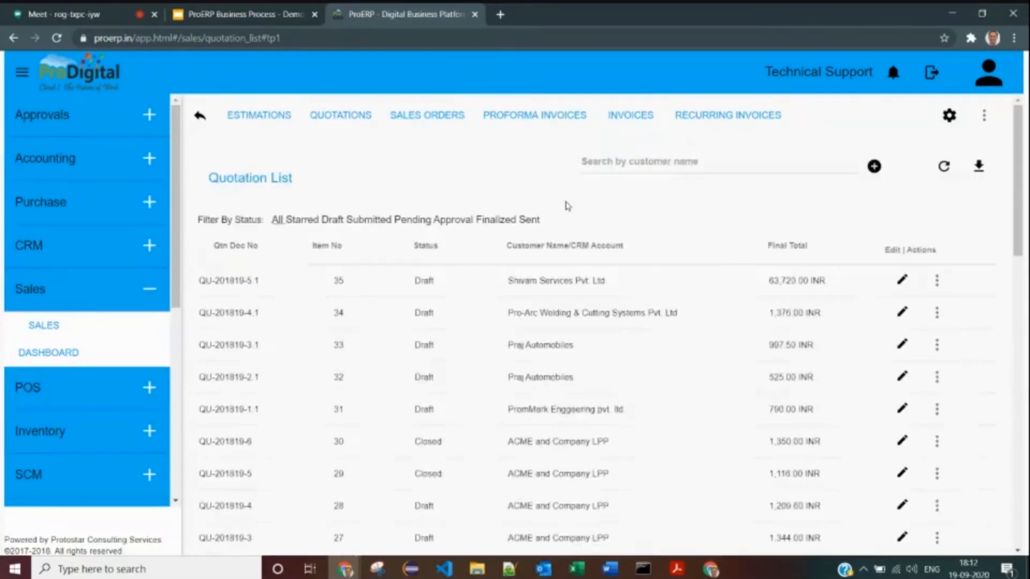
- Locate Shivam Services quotation QU-201819-5.1 in the list and open it for editing
{"action": "left_click_drag", "start_coordinate": [499, 281], "coordinate": [637, 281]}
{"action": "left_click", "coordinate": [497, 289]}
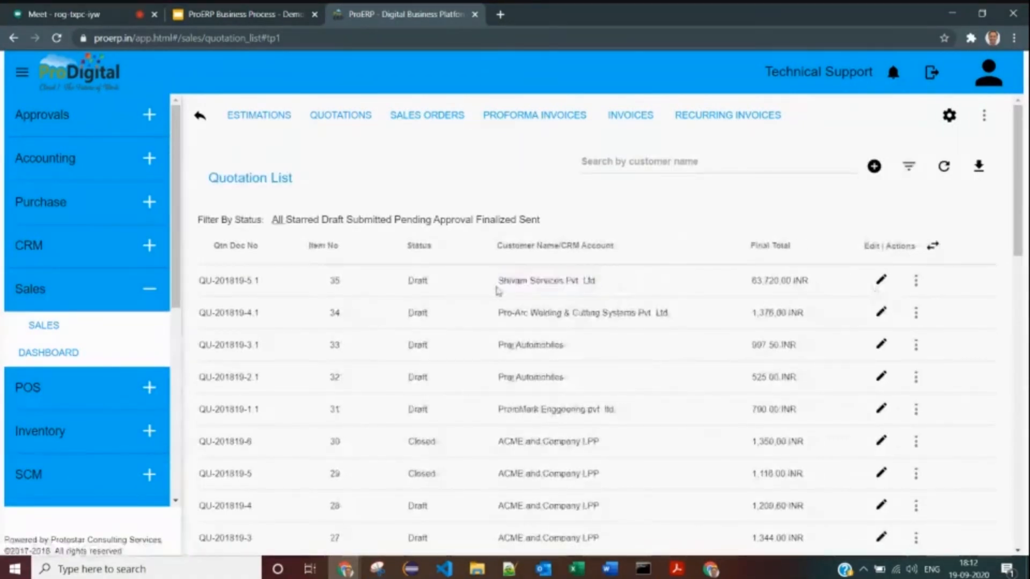
{"action": "left_click_drag", "start_coordinate": [190, 279], "coordinate": [406, 279]}
{"action": "left_click", "coordinate": [409, 172]}
{"action": "left_click_drag", "start_coordinate": [499, 281], "coordinate": [599, 281]}
{"action": "left_click", "coordinate": [882, 281]}
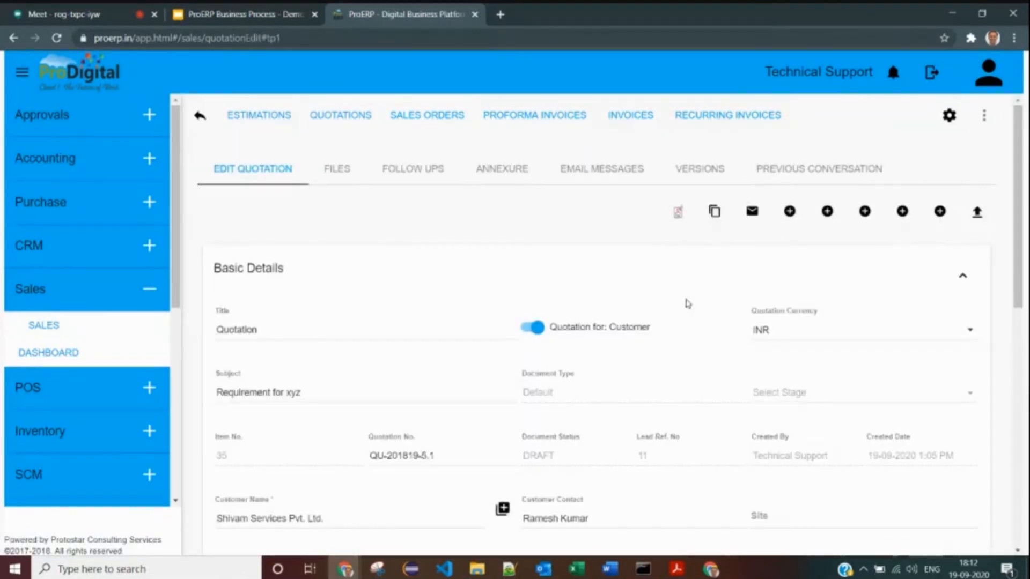
- Create an invoice from the quotation and review its customer, income account and billing details
{"action": "left_click", "coordinate": [867, 212]}
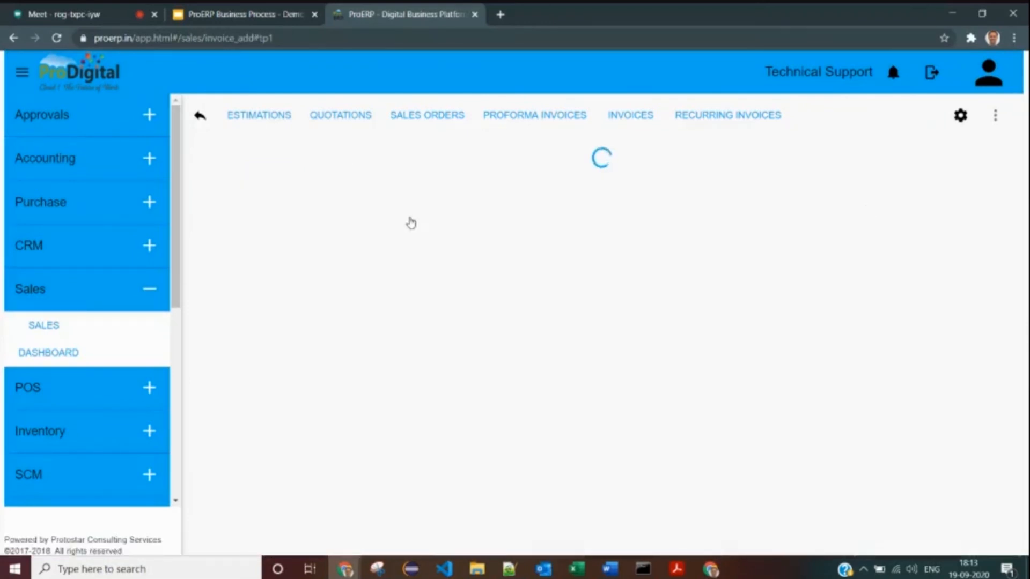
{"action": "left_click_drag", "start_coordinate": [350, 174], "coordinate": [375, 207]}
{"action": "scroll", "coordinate": [375, 207], "scroll_direction": "down", "scroll_amount": 1}
{"action": "left_click_drag", "start_coordinate": [298, 281], "coordinate": [159, 277]}
{"action": "scroll", "coordinate": [420, 233], "scroll_direction": "down", "scroll_amount": 1}
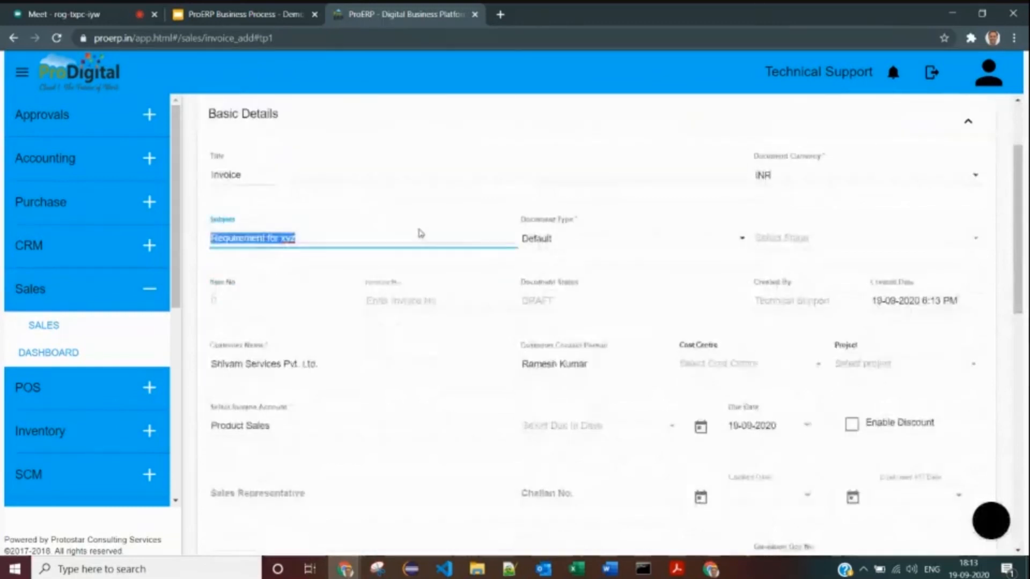
{"action": "scroll", "coordinate": [420, 234], "scroll_direction": "down", "scroll_amount": 2}
{"action": "triple_click", "coordinate": [264, 269]}
{"action": "scroll", "coordinate": [562, 273], "scroll_direction": "down", "scroll_amount": 1}
{"action": "left_click", "coordinate": [341, 274]}
{"action": "scroll", "coordinate": [424, 276], "scroll_direction": "down", "scroll_amount": 6}
{"action": "left_click", "coordinate": [297, 213]}
{"action": "left_click", "coordinate": [296, 215]}
- Check the product line items and the 63,720.00 final total
{"action": "left_click", "coordinate": [313, 383]}
{"action": "scroll", "coordinate": [295, 356], "scroll_direction": "down", "scroll_amount": 2}
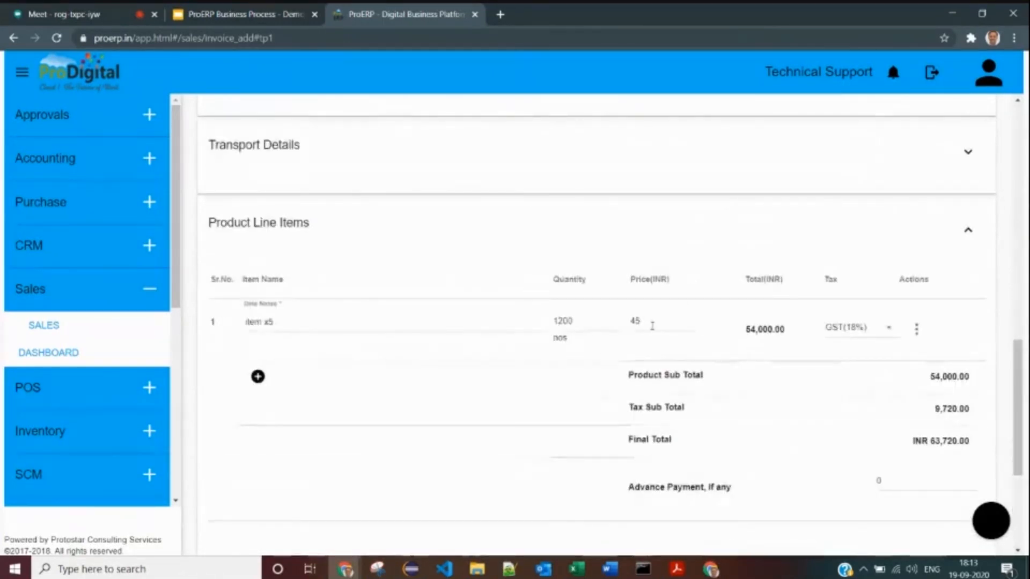
{"action": "double_click", "coordinate": [944, 441]}
{"action": "left_click", "coordinate": [376, 237]}
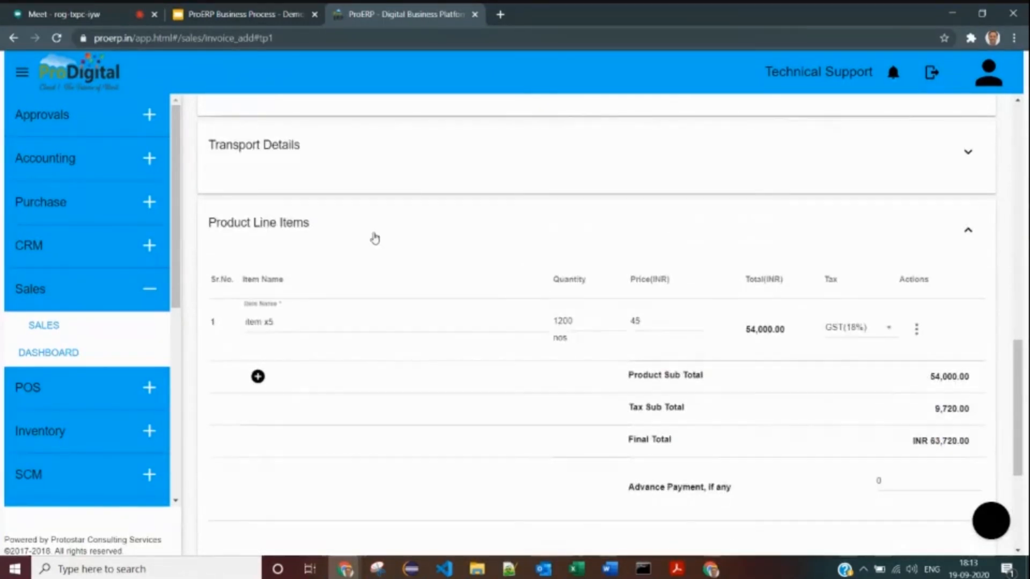
{"action": "scroll", "coordinate": [375, 236], "scroll_direction": "up", "scroll_amount": 10}
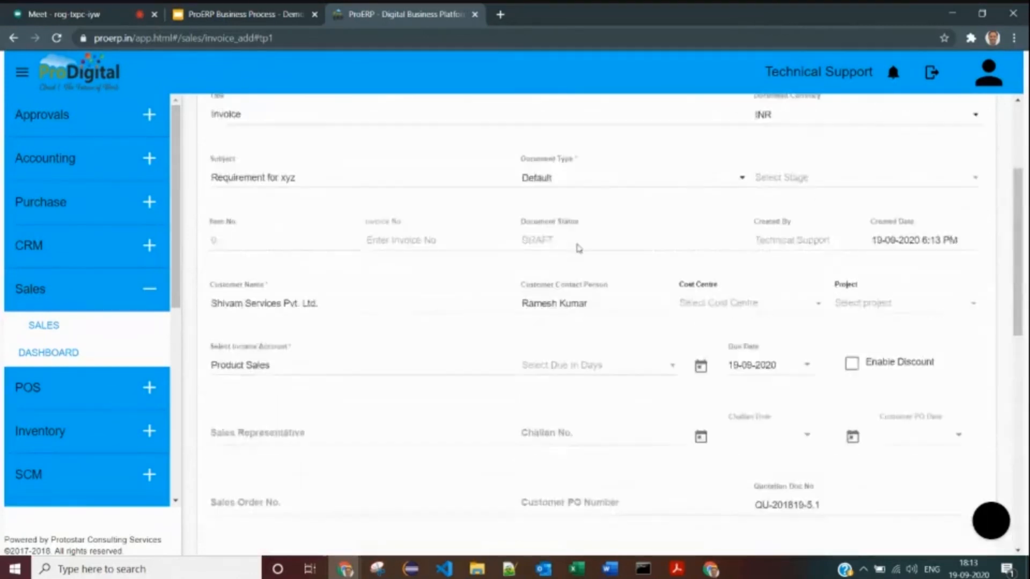
{"action": "scroll", "coordinate": [537, 397], "scroll_direction": "down", "scroll_amount": 1}
- Make the invoice due in 30 days, giving a due date of 19-10-2020
{"action": "left_click", "coordinate": [567, 393]}
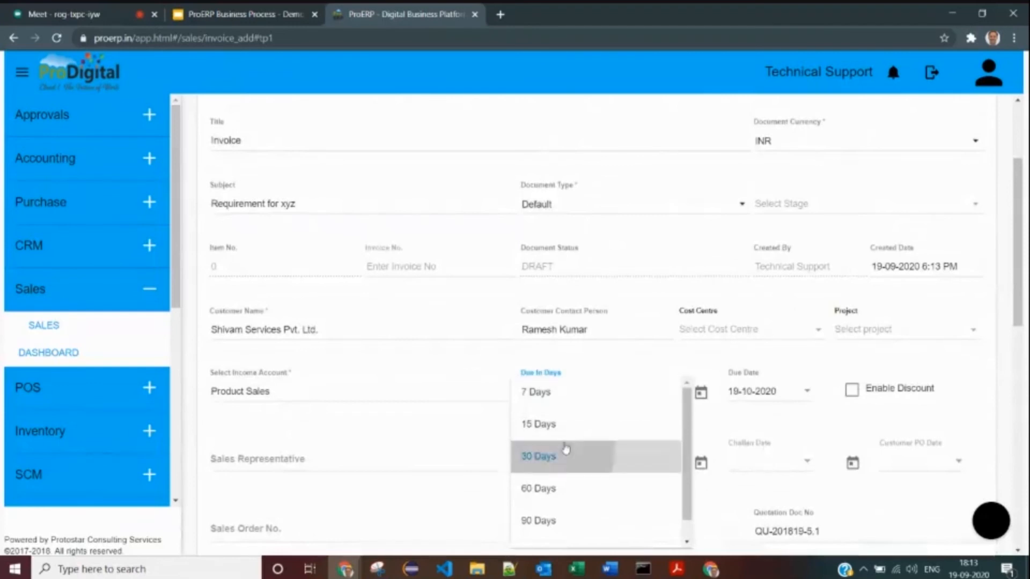
{"action": "left_click", "coordinate": [563, 454]}
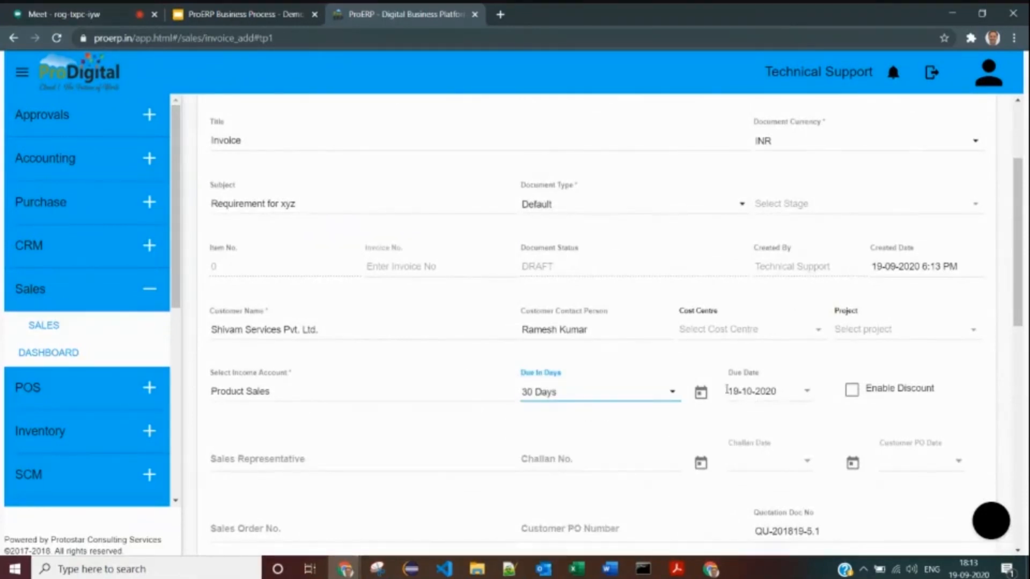
{"action": "left_click", "coordinate": [761, 406]}
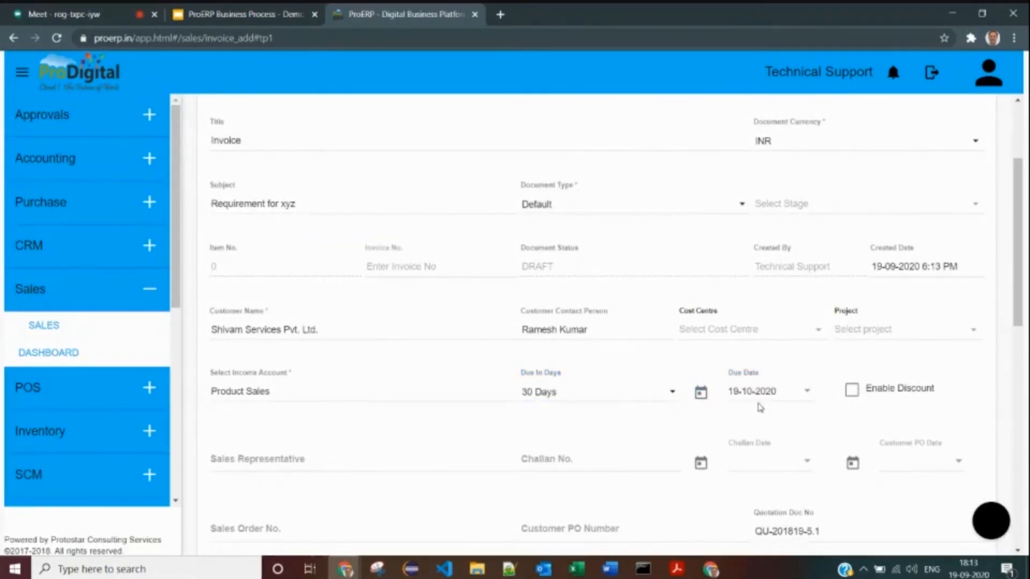
{"action": "left_click", "coordinate": [752, 393]}
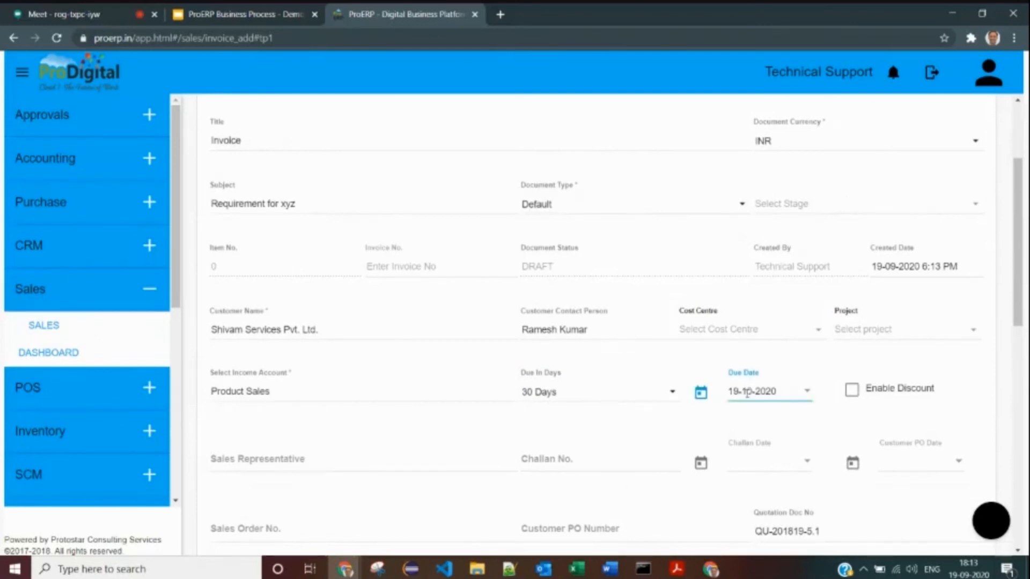
{"action": "scroll", "coordinate": [453, 334], "scroll_direction": "down", "scroll_amount": 2}
{"action": "scroll", "coordinate": [370, 282], "scroll_direction": "down", "scroll_amount": 5}
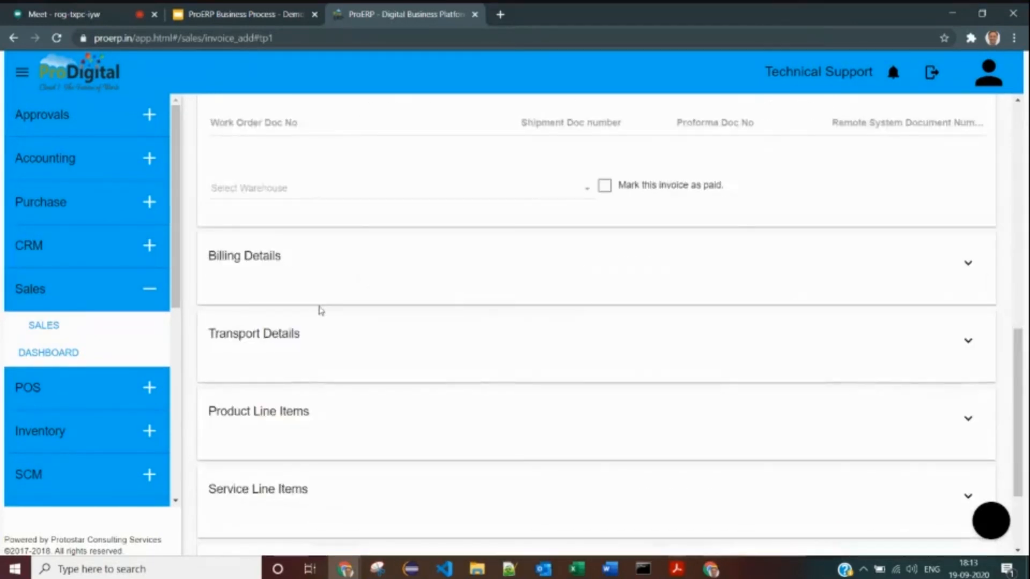
{"action": "scroll", "coordinate": [390, 337], "scroll_direction": "down", "scroll_amount": 2}
- Review the line items, bank payment notes and empty terms list, then save as draft
{"action": "left_click", "coordinate": [292, 359]}
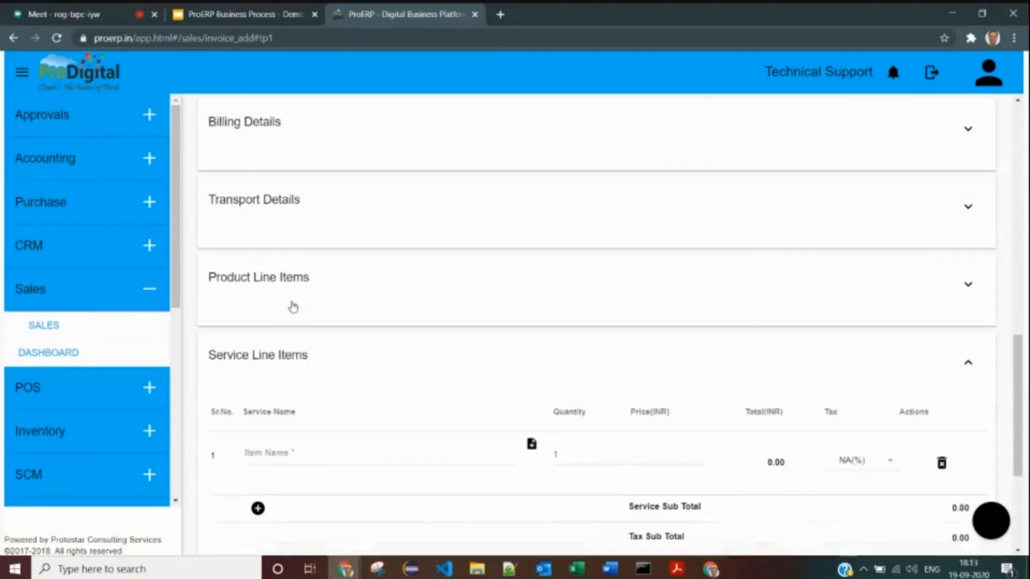
{"action": "left_click", "coordinate": [290, 355]}
{"action": "left_click", "coordinate": [285, 298]}
{"action": "left_click", "coordinate": [290, 287]}
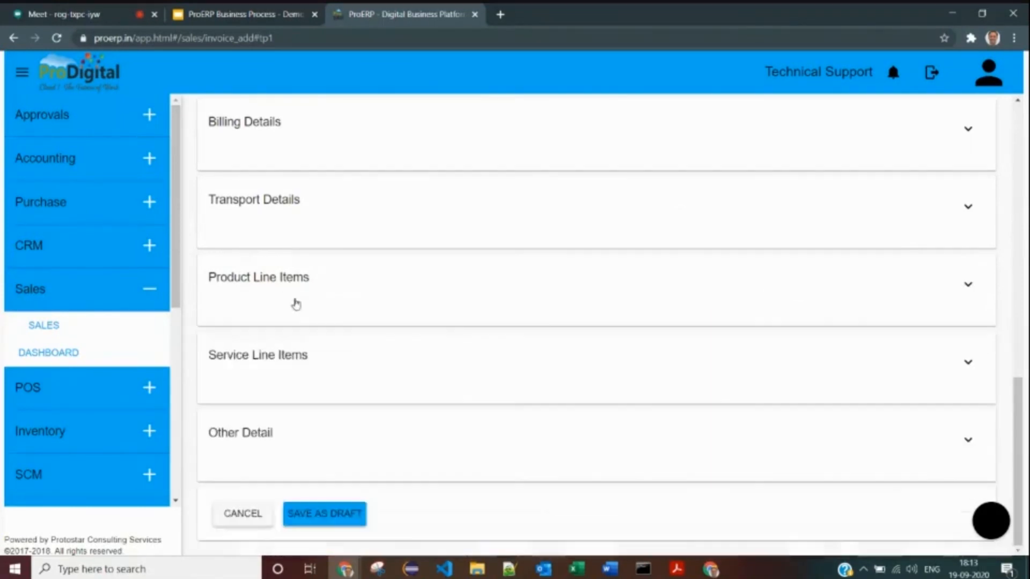
{"action": "left_click", "coordinate": [257, 448]}
{"action": "scroll", "coordinate": [265, 444], "scroll_direction": "down", "scroll_amount": 3}
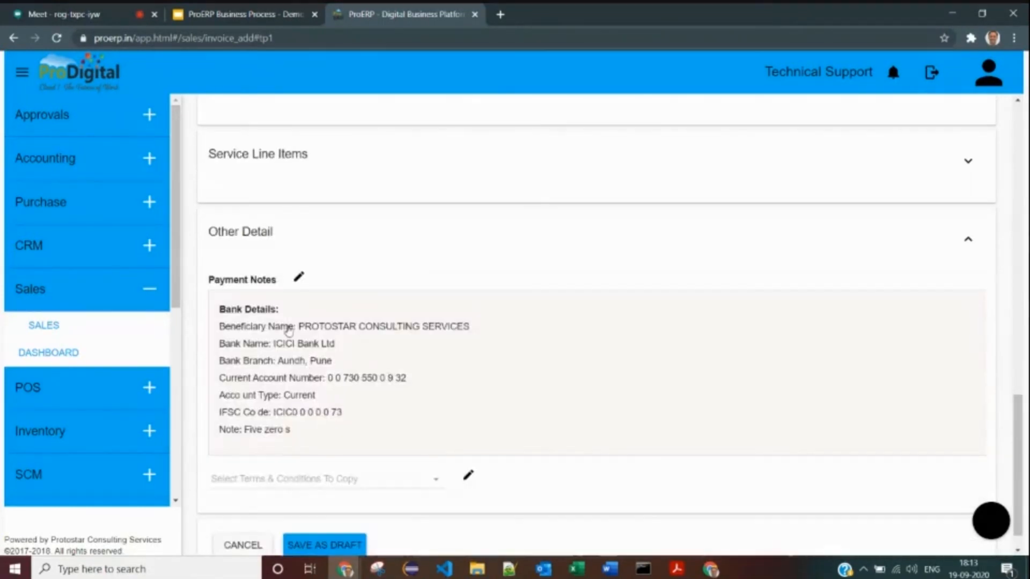
{"action": "scroll", "coordinate": [306, 375], "scroll_direction": "down", "scroll_amount": 1}
{"action": "left_click", "coordinate": [317, 448]}
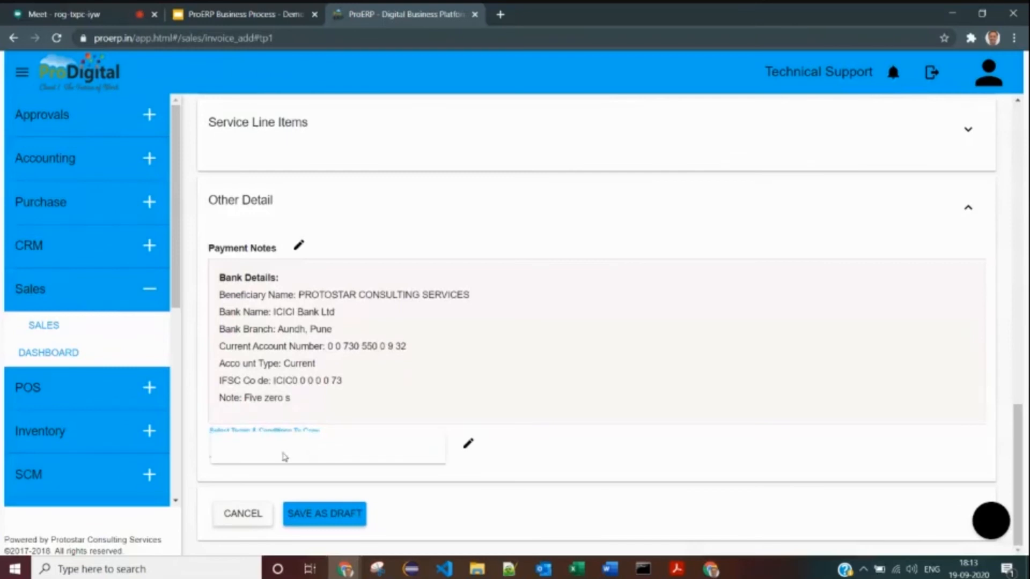
{"action": "left_click", "coordinate": [504, 416]}
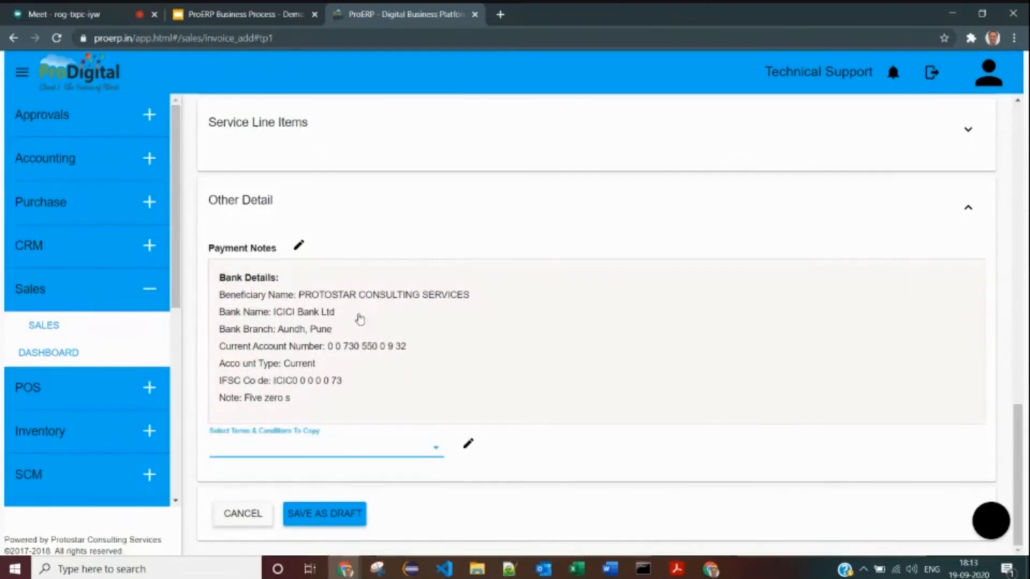
{"action": "left_click", "coordinate": [332, 518]}
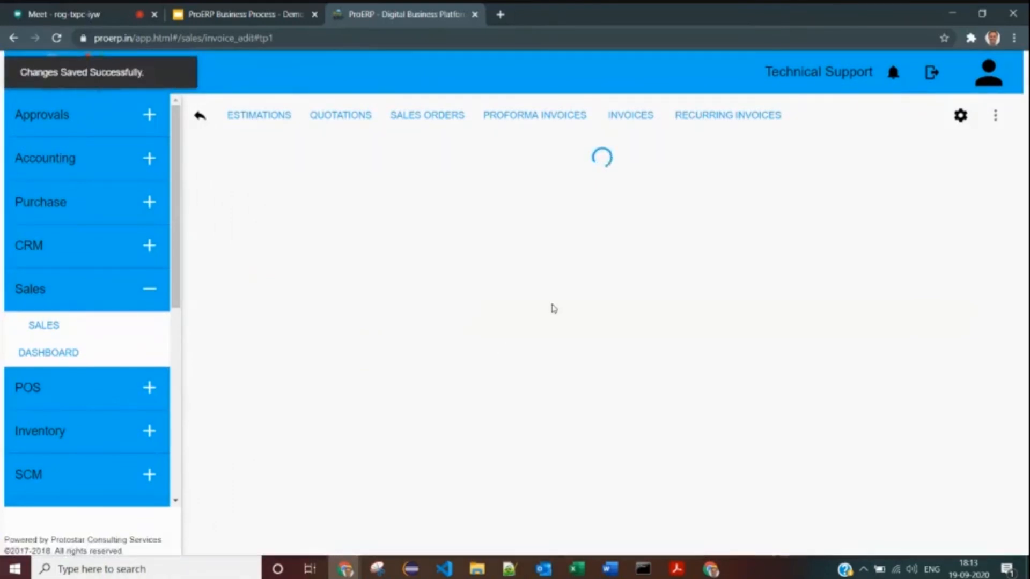
- Open the Print Original PDF of invoice IN-201819-8
{"action": "scroll", "coordinate": [564, 269], "scroll_direction": "down", "scroll_amount": 2}
{"action": "scroll", "coordinate": [564, 269], "scroll_direction": "down", "scroll_amount": 3}
{"action": "scroll", "coordinate": [564, 269], "scroll_direction": "up", "scroll_amount": 5}
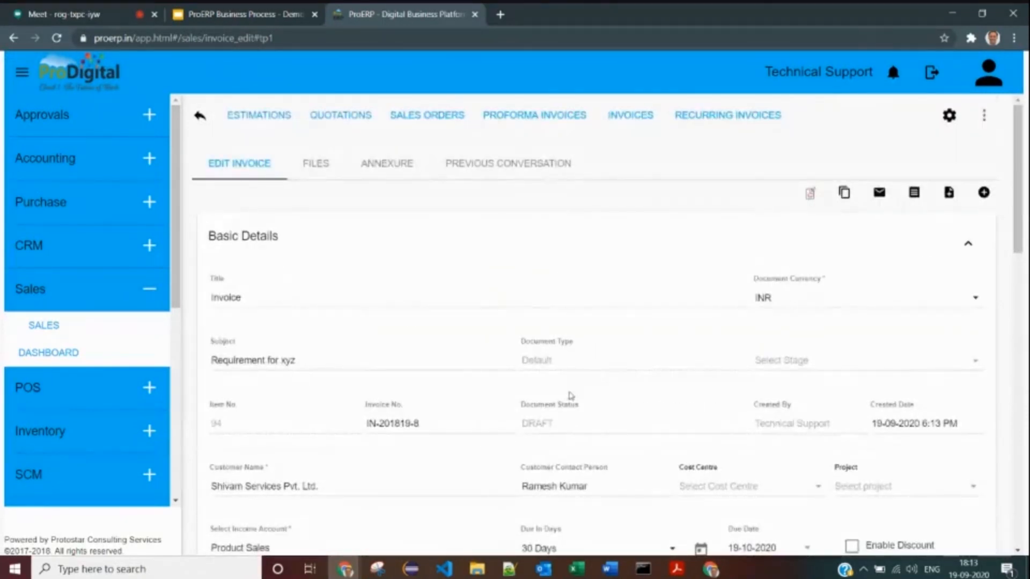
{"action": "left_click", "coordinate": [811, 195]}
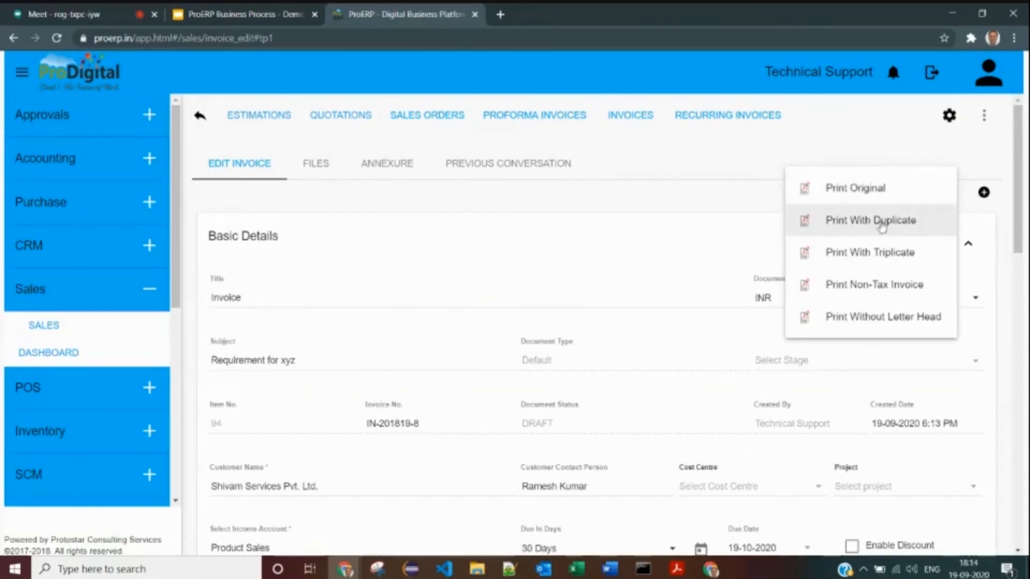
{"action": "left_click", "coordinate": [865, 194]}
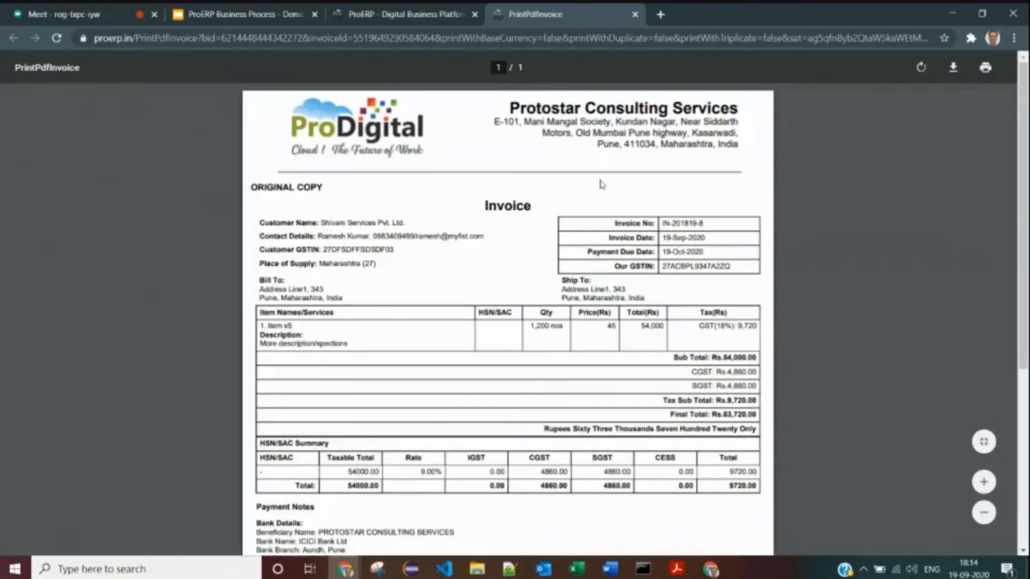
- Review the PDF's customer details, GSTIN, bill-to address and invoice number and date
{"action": "left_click_drag", "start_coordinate": [306, 224], "coordinate": [352, 237]}
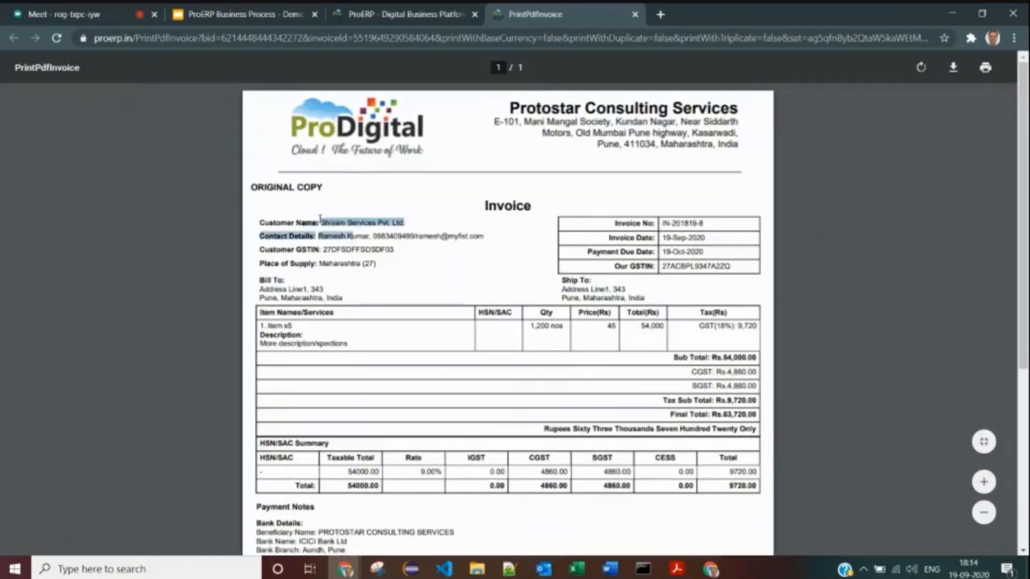
{"action": "left_click", "coordinate": [320, 219]}
{"action": "left_click_drag", "start_coordinate": [267, 187], "coordinate": [529, 206]}
{"action": "left_click", "coordinate": [276, 223]}
{"action": "left_click_drag", "start_coordinate": [276, 222], "coordinate": [392, 259]}
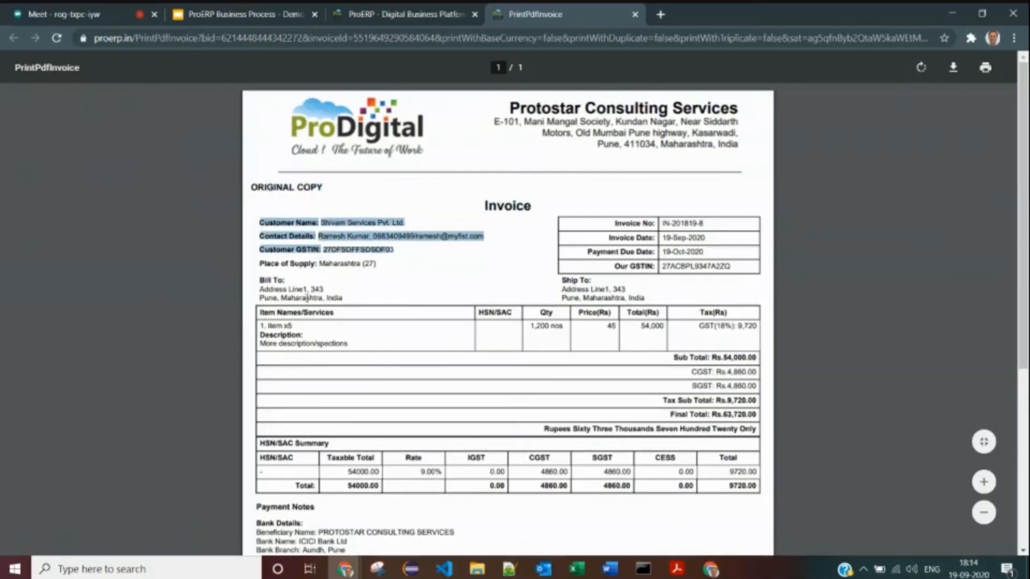
{"action": "left_click_drag", "start_coordinate": [261, 279], "coordinate": [329, 296]}
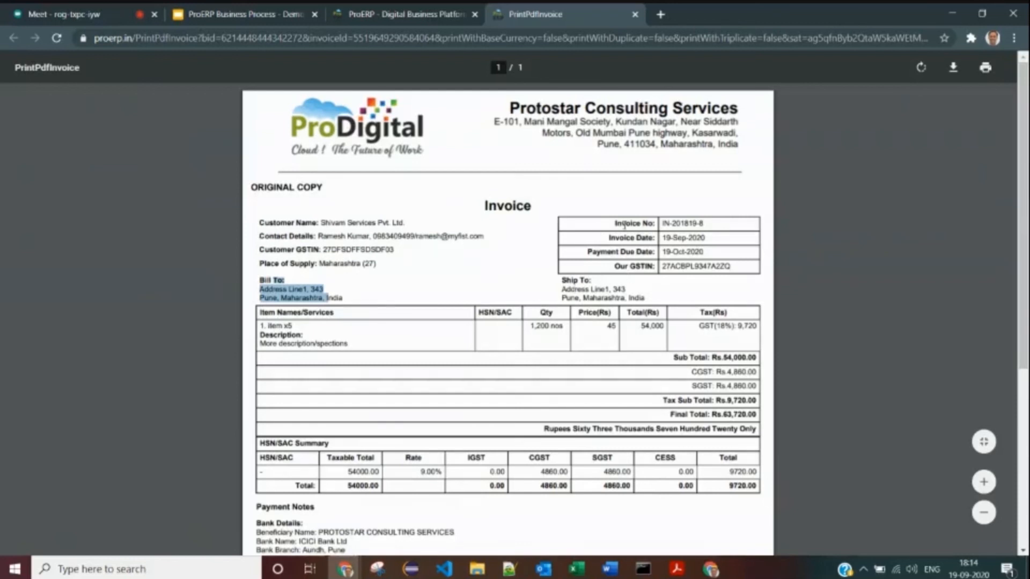
{"action": "left_click_drag", "start_coordinate": [260, 286], "coordinate": [339, 293]}
{"action": "left_click_drag", "start_coordinate": [616, 224], "coordinate": [706, 268]}
{"action": "left_click", "coordinate": [659, 253]}
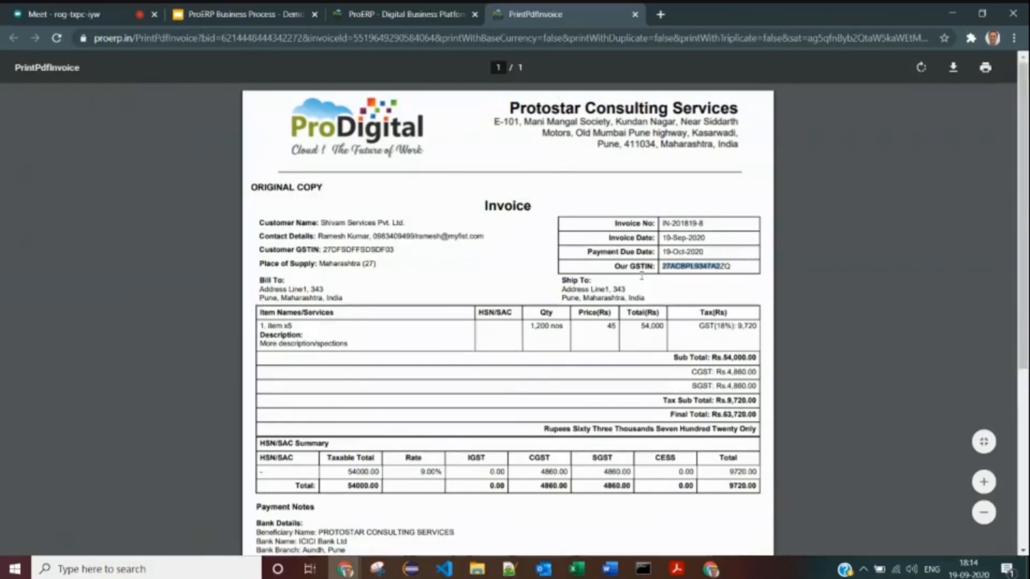
- Look over the CGST/SGST of Rs.4,860.00, the Rs.63,720.00 total and the payment notes
{"action": "scroll", "coordinate": [401, 302], "scroll_direction": "down", "scroll_amount": 1}
{"action": "scroll", "coordinate": [401, 302], "scroll_direction": "down", "scroll_amount": 1}
{"action": "left_click_drag", "start_coordinate": [701, 288], "coordinate": [747, 316]}
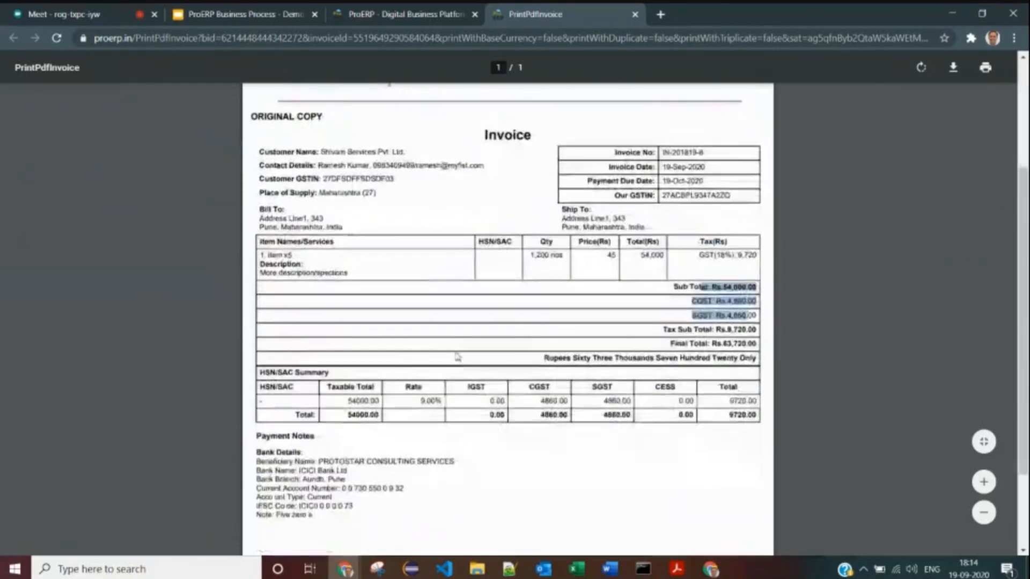
{"action": "scroll", "coordinate": [458, 356], "scroll_direction": "down", "scroll_amount": 2}
{"action": "left_click_drag", "start_coordinate": [272, 306], "coordinate": [315, 340]}
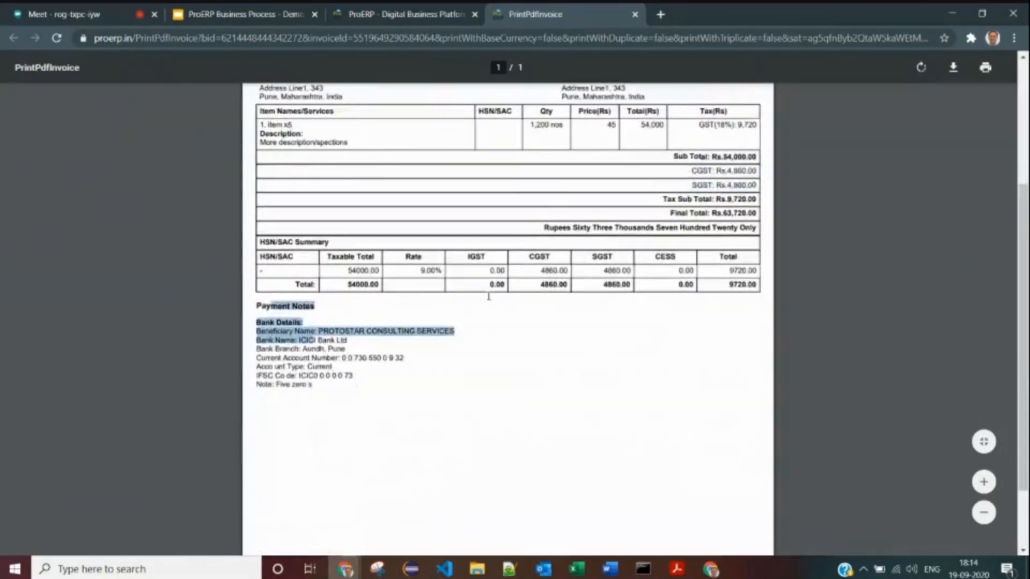
{"action": "scroll", "coordinate": [635, 142], "scroll_direction": "up", "scroll_amount": 4}
- Approve and finalize invoice IN-201819-8, confirm its FINALIZED status, and expand Accounting
{"action": "left_click", "coordinate": [406, 14]}
{"action": "left_click", "coordinate": [712, 259]}
{"action": "scroll", "coordinate": [864, 368], "scroll_direction": "down", "scroll_amount": 10}
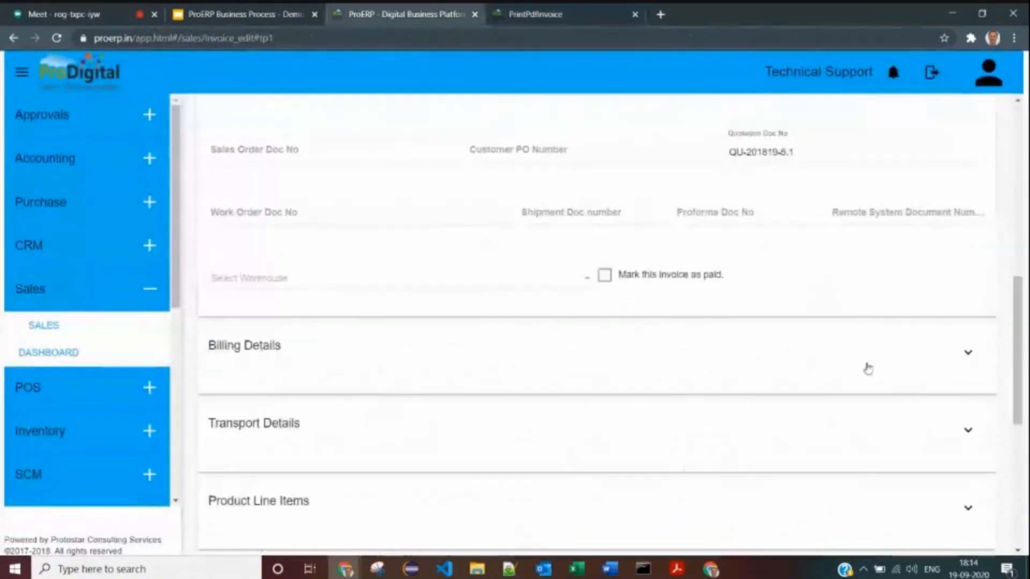
{"action": "scroll", "coordinate": [911, 404], "scroll_direction": "down", "scroll_amount": 7}
{"action": "left_click", "coordinate": [934, 436]}
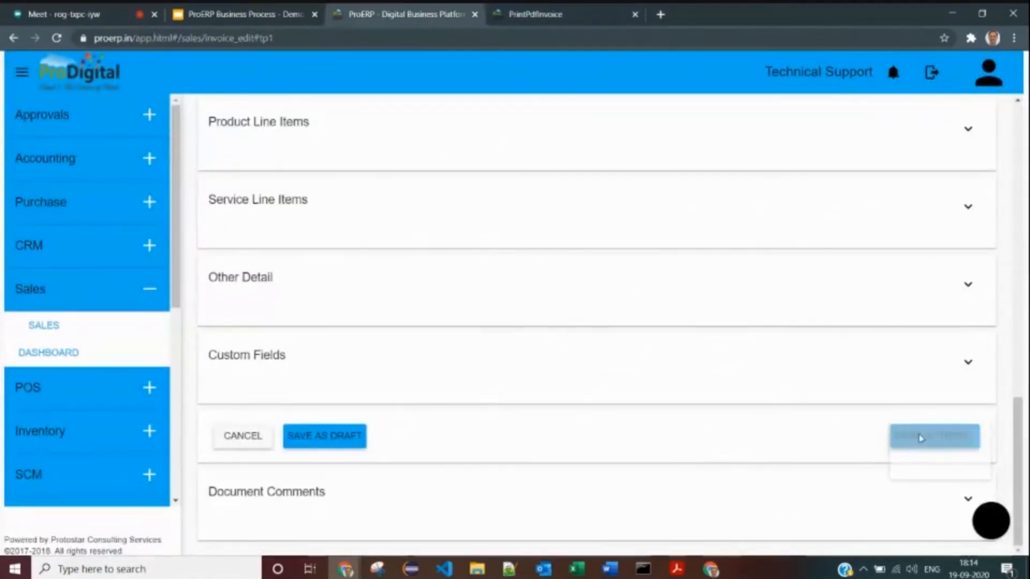
{"action": "left_click", "coordinate": [943, 459]}
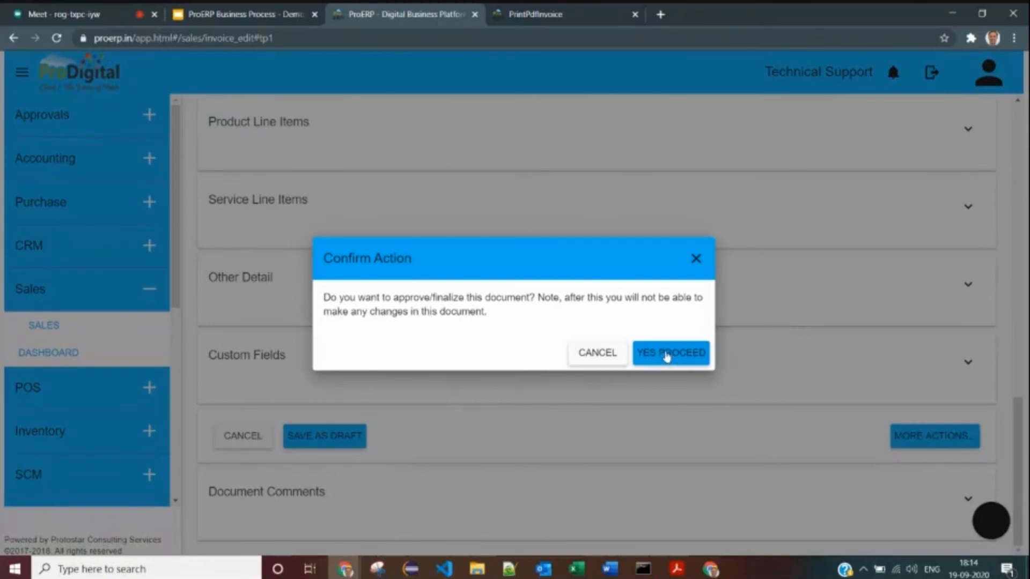
{"action": "left_click", "coordinate": [666, 354]}
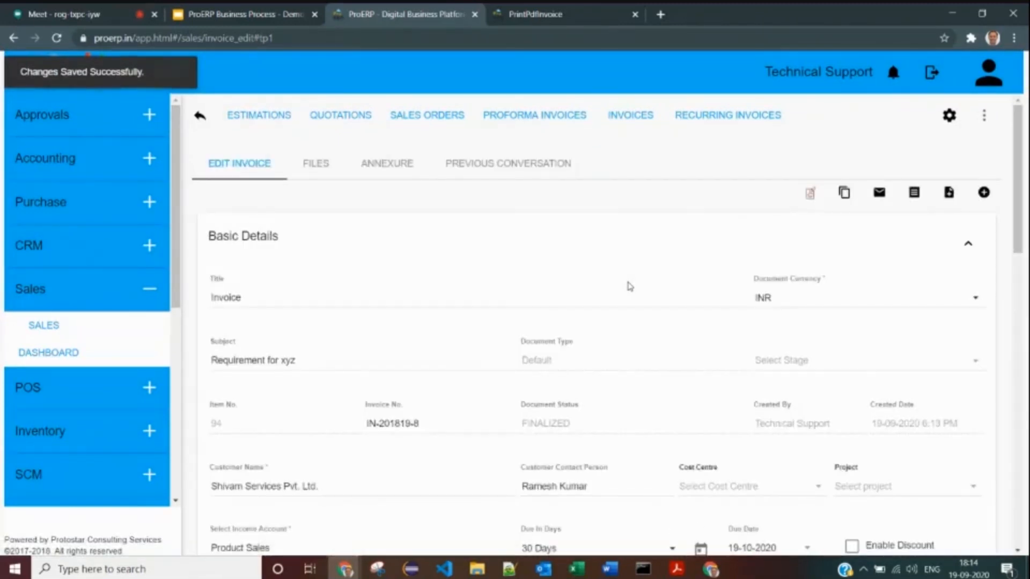
{"action": "double_click", "coordinate": [575, 424]}
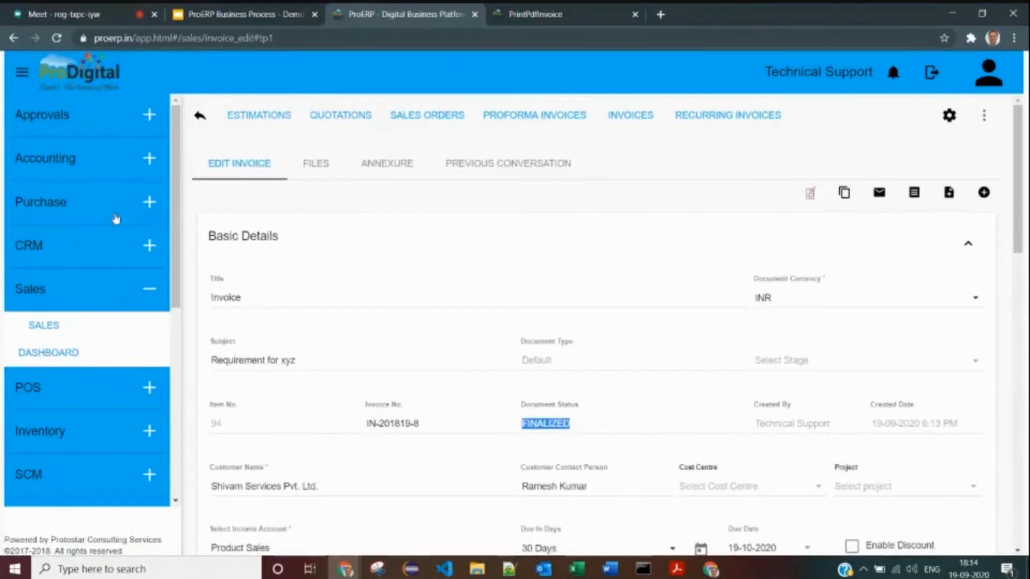
{"action": "left_click", "coordinate": [70, 160]}
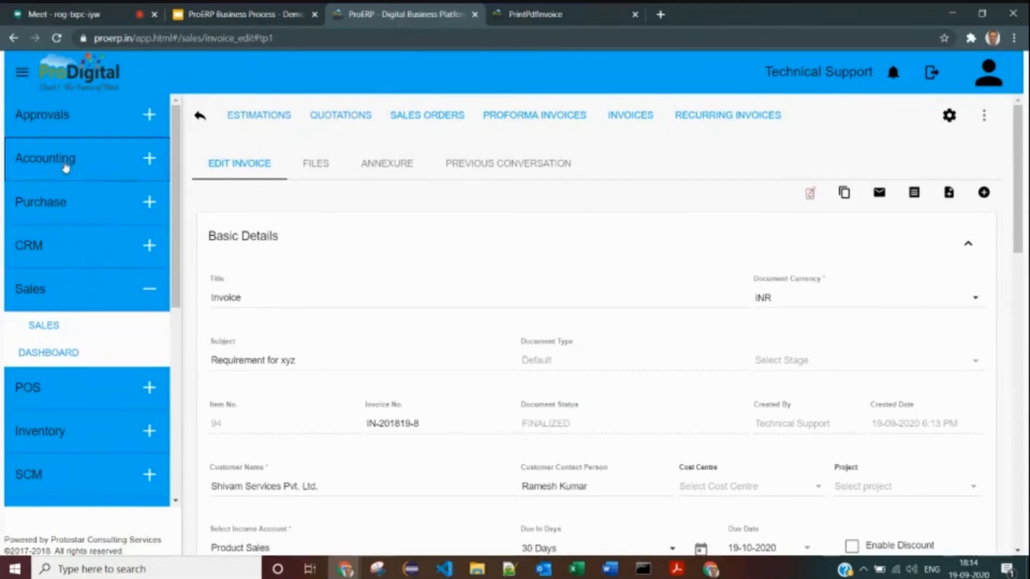
- Open today's Day Book and view the Shivam Services 63,720.00 receivable entry
{"action": "left_click", "coordinate": [56, 196]}
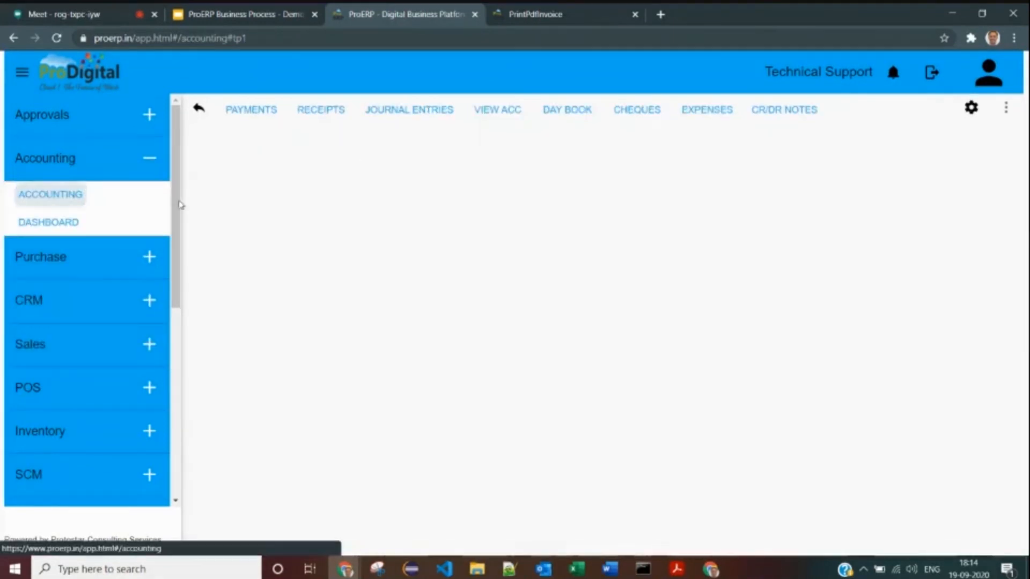
{"action": "left_click", "coordinate": [579, 118]}
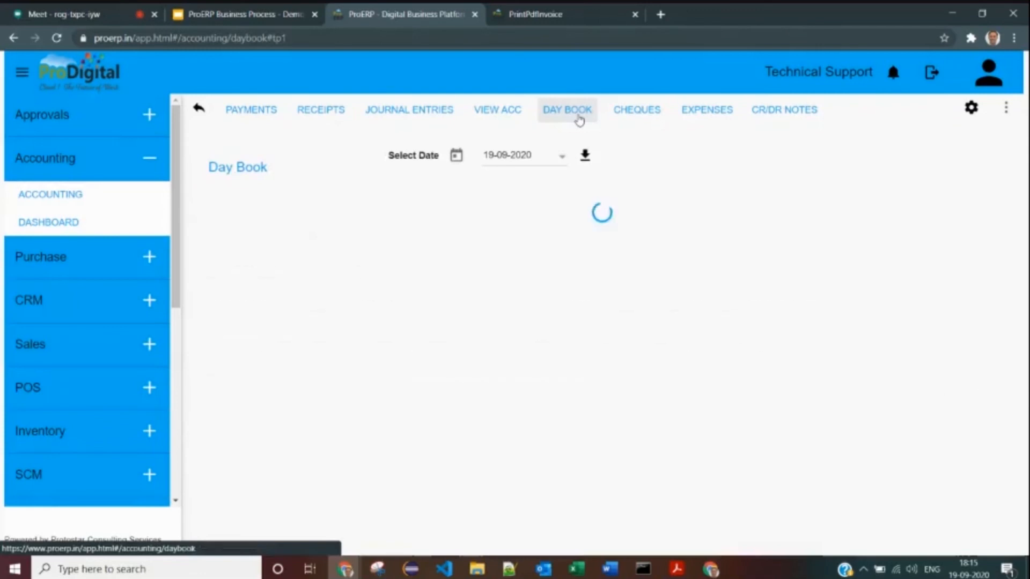
{"action": "left_click_drag", "start_coordinate": [211, 261], "coordinate": [424, 374]}
{"action": "left_click", "coordinate": [424, 374]}
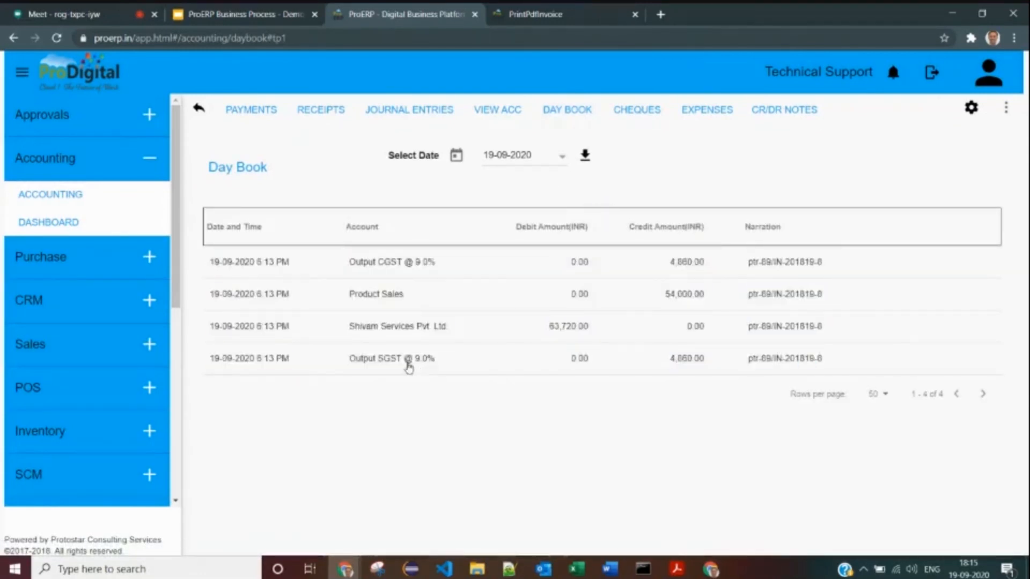
{"action": "left_click", "coordinate": [346, 329]}
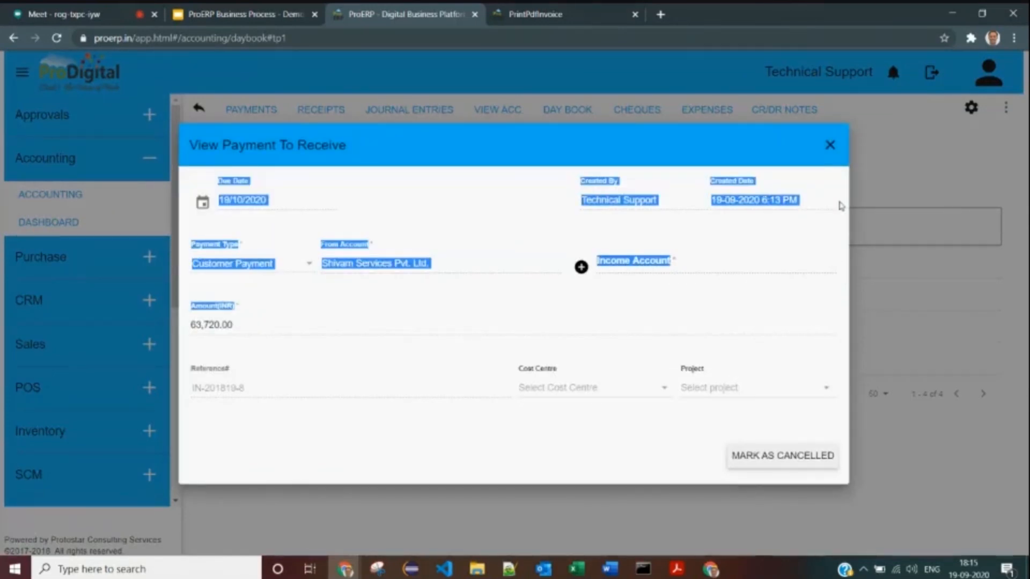
{"action": "left_click", "coordinate": [830, 145]}
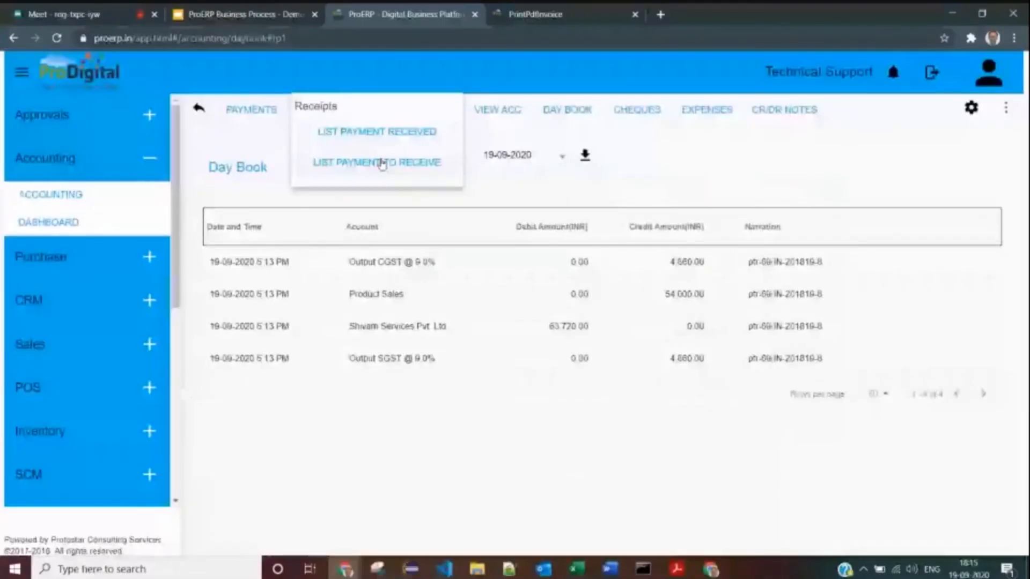
- Check the Payments To Receive entry: Shivam Services owes 63,720.00 for IN-201819-8, due 19-10-2020
{"action": "left_click", "coordinate": [382, 163]}
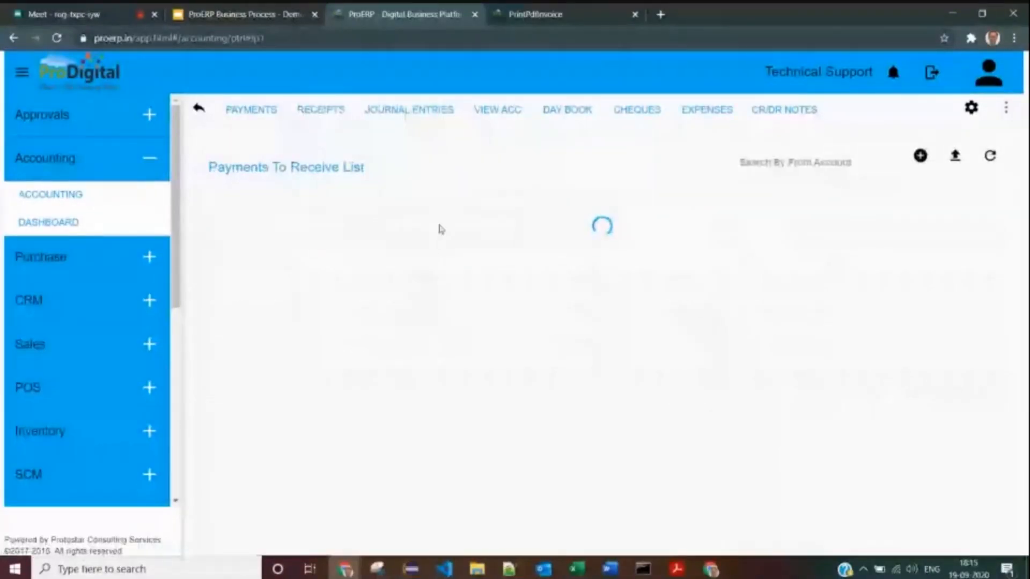
{"action": "left_click_drag", "start_coordinate": [310, 285], "coordinate": [263, 283]}
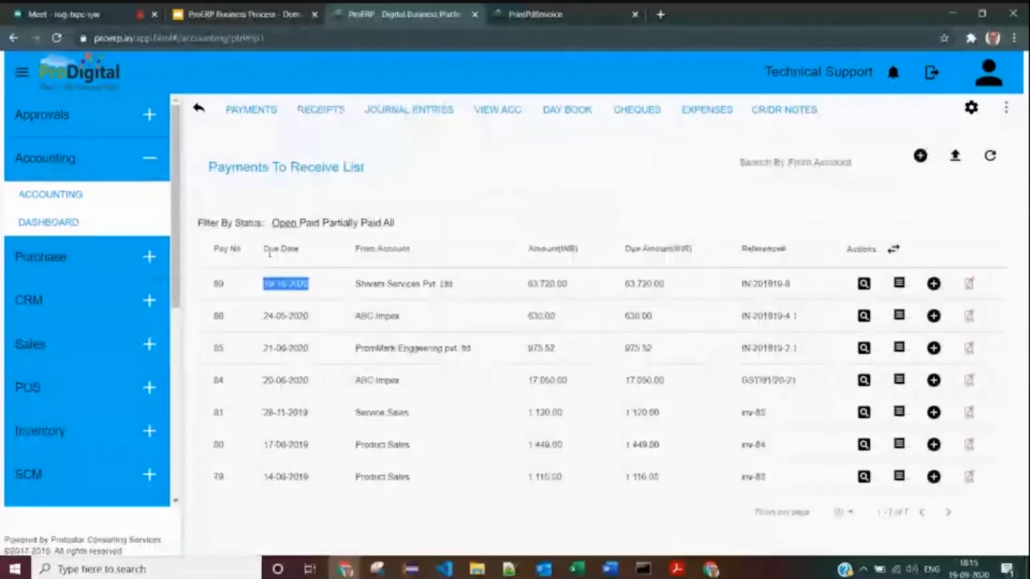
{"action": "left_click_drag", "start_coordinate": [354, 284], "coordinate": [435, 284]}
{"action": "left_click_drag", "start_coordinate": [527, 284], "coordinate": [682, 286]}
{"action": "left_click_drag", "start_coordinate": [212, 291], "coordinate": [794, 285]}
{"action": "left_click_drag", "start_coordinate": [525, 290], "coordinate": [578, 291]}
{"action": "left_click", "coordinate": [685, 303]}
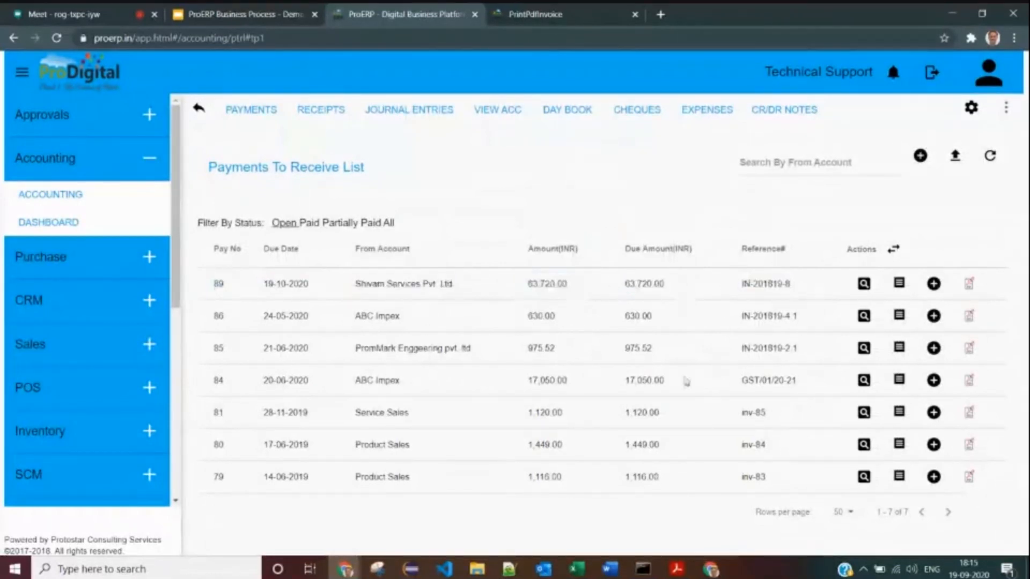
{"action": "double_click", "coordinate": [542, 289]}
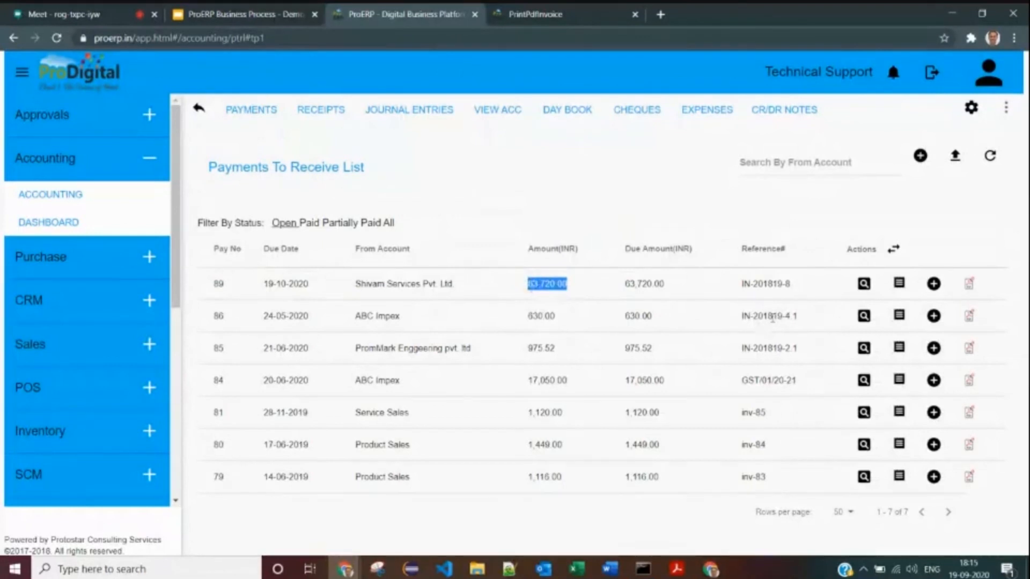
{"action": "left_click_drag", "start_coordinate": [527, 284], "coordinate": [608, 290]}
- Record a payment against IN-201819-8 into Current Acc-ICICI with paid amount 30000
{"action": "left_click", "coordinate": [934, 284]}
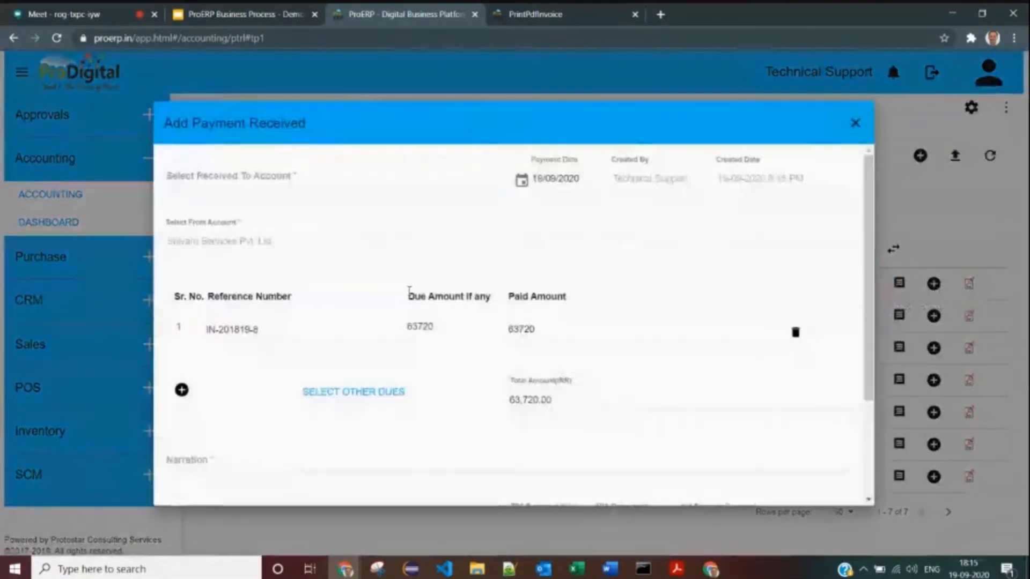
{"action": "left_click", "coordinate": [269, 172]}
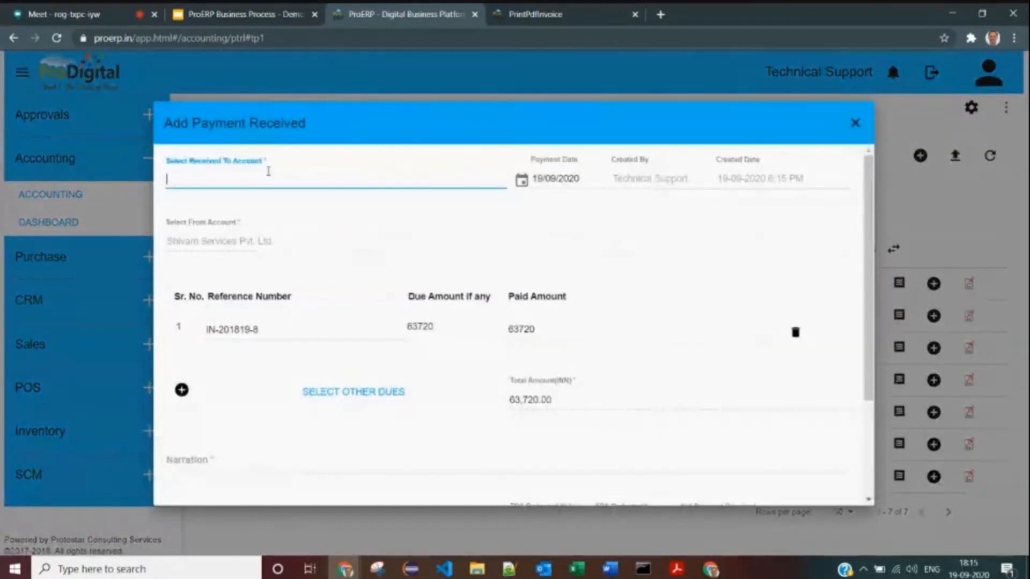
{"action": "type", "text": "cur"}
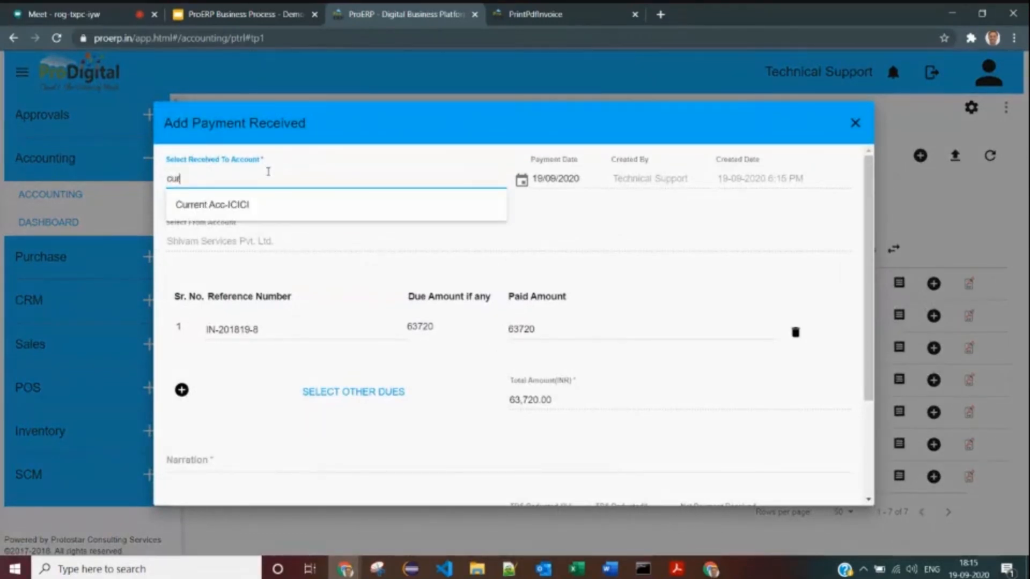
{"action": "left_click", "coordinate": [258, 205]}
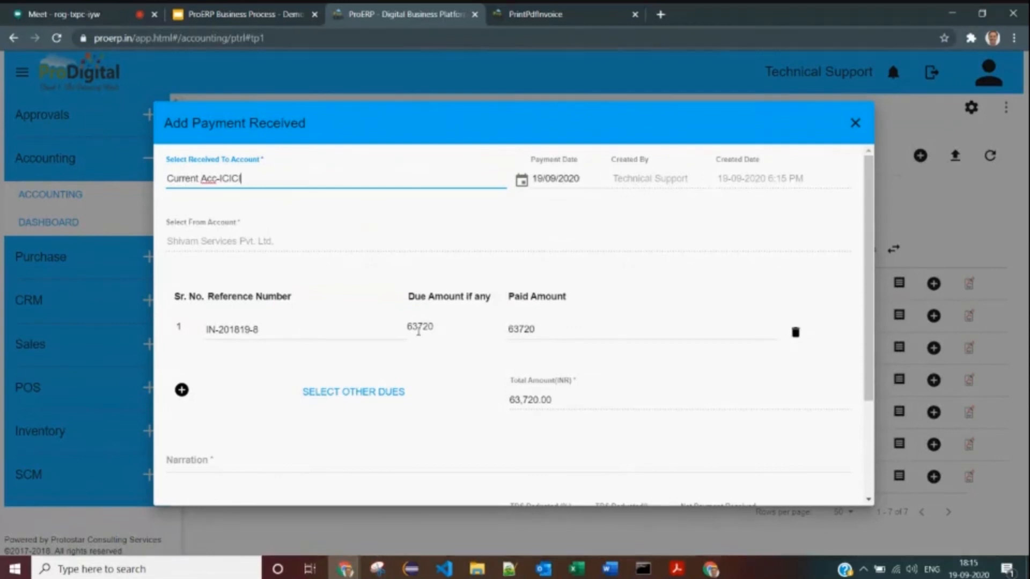
{"action": "double_click", "coordinate": [536, 329]}
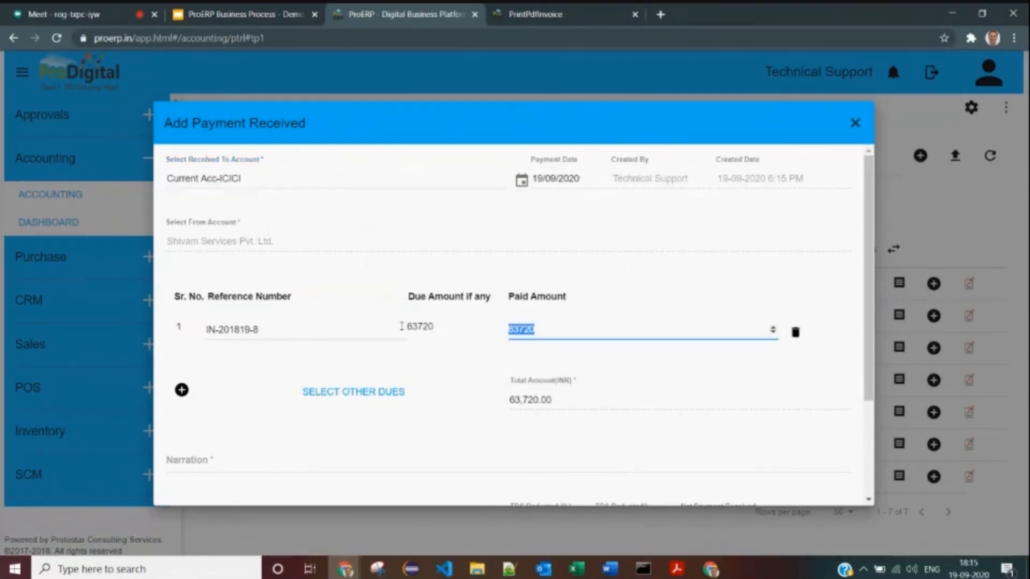
{"action": "type", "text": "30000"}
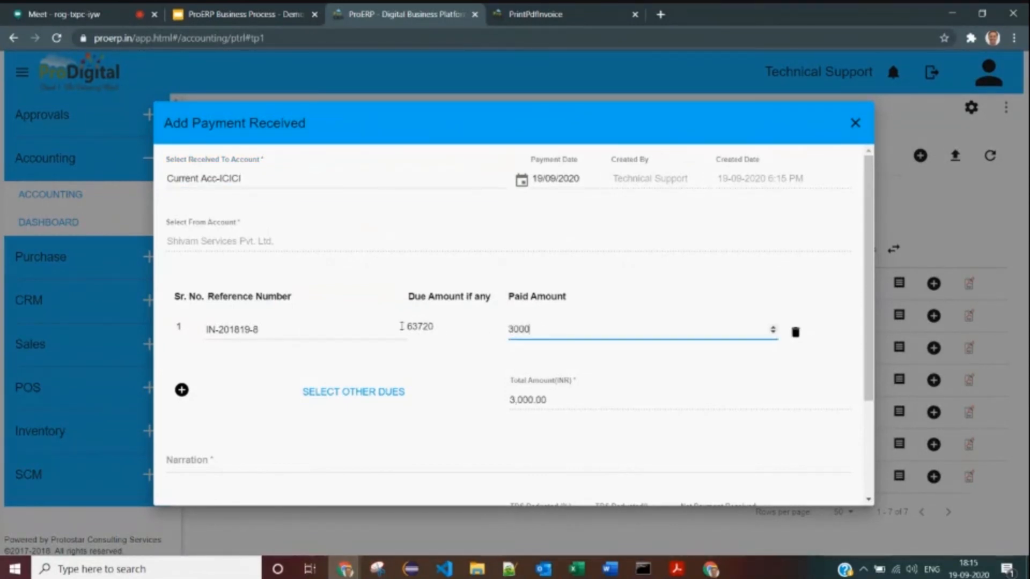
{"action": "left_click", "coordinate": [472, 376]}
- Add the narration 'Adv payment before delivery' and save the payment receipt
{"action": "scroll", "coordinate": [473, 376], "scroll_direction": "down", "scroll_amount": 1}
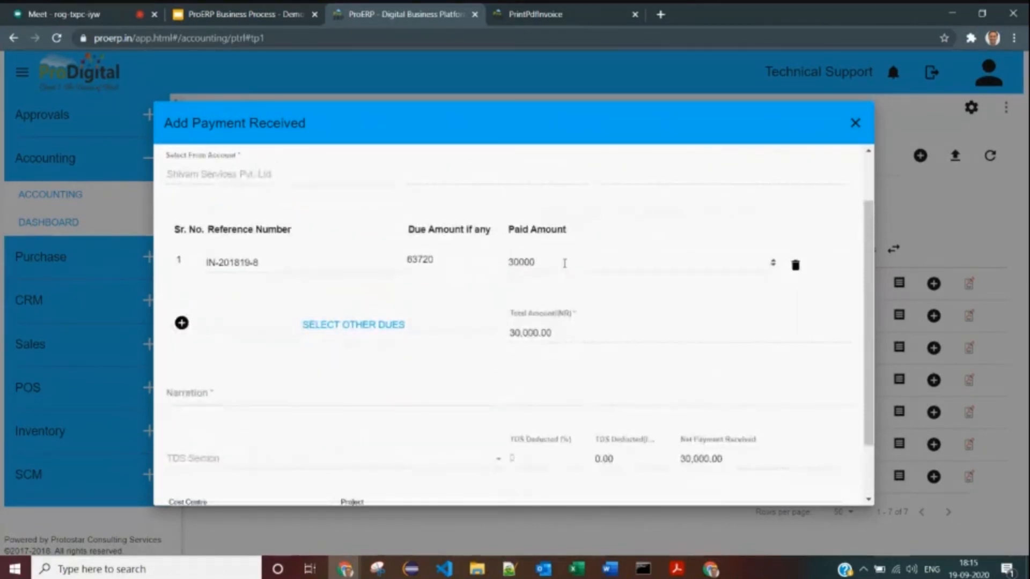
{"action": "scroll", "coordinate": [429, 312], "scroll_direction": "down", "scroll_amount": 1}
{"action": "left_click", "coordinate": [257, 330]}
{"action": "type", "text": "Ad"}
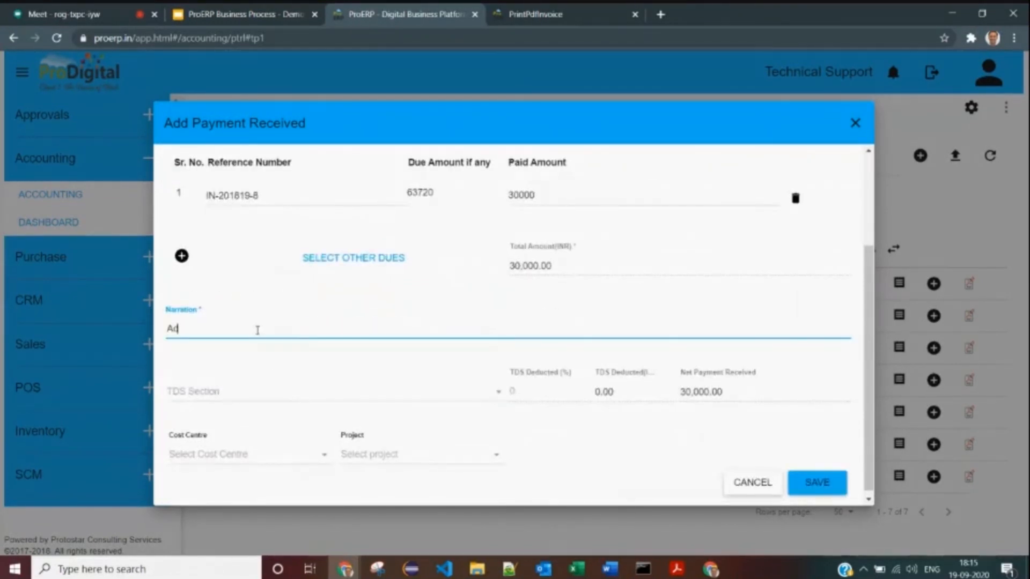
{"action": "key", "text": "BackSpace"}
{"action": "key", "text": "BackSpace"}
{"action": "key", "text": "BackSpace"}
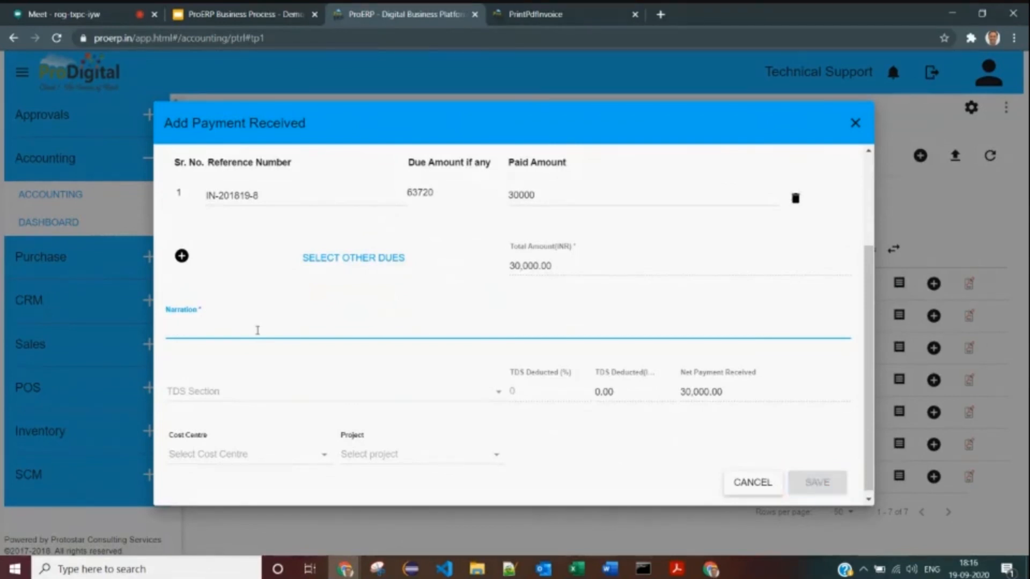
{"action": "type", "text": "Adv pay"}
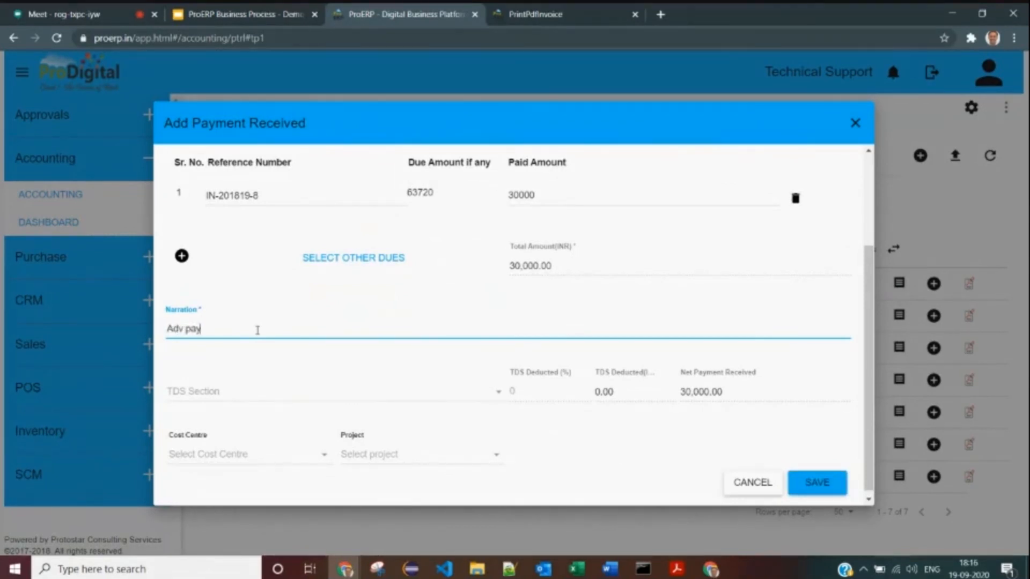
{"action": "type", "text": "ment before delivery"}
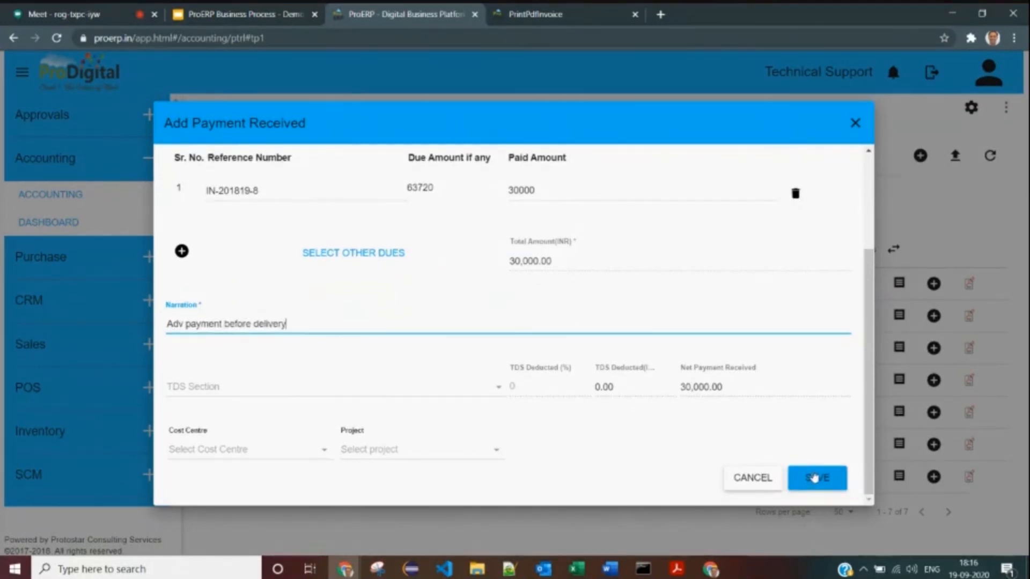
{"action": "left_click", "coordinate": [816, 477]}
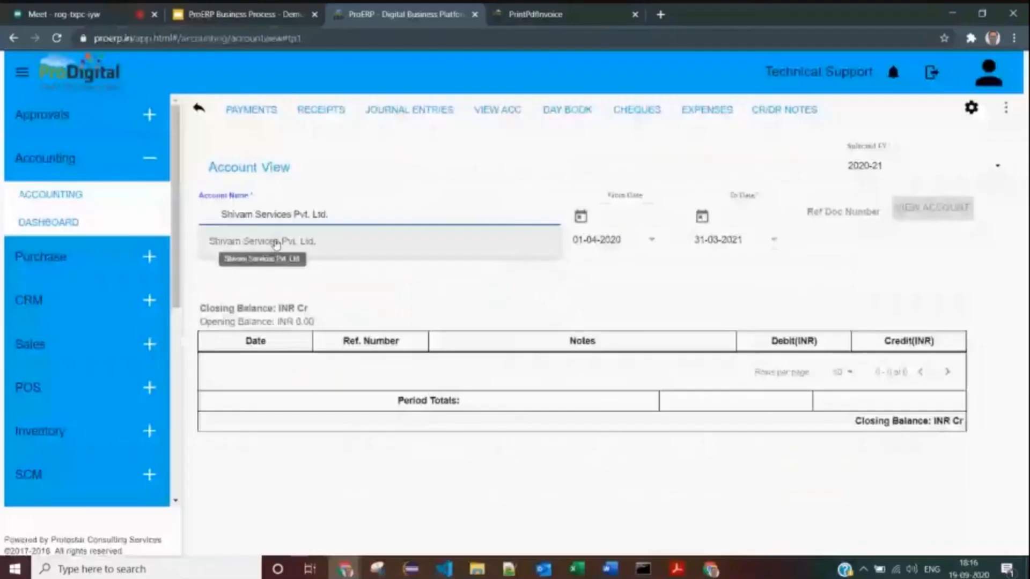
- View the Shivam Services Pvt. Ltd. ledger, check the 33,720 outstanding balance, and return to Accounting
{"action": "left_click", "coordinate": [276, 243]}
{"action": "left_click", "coordinate": [925, 210]}
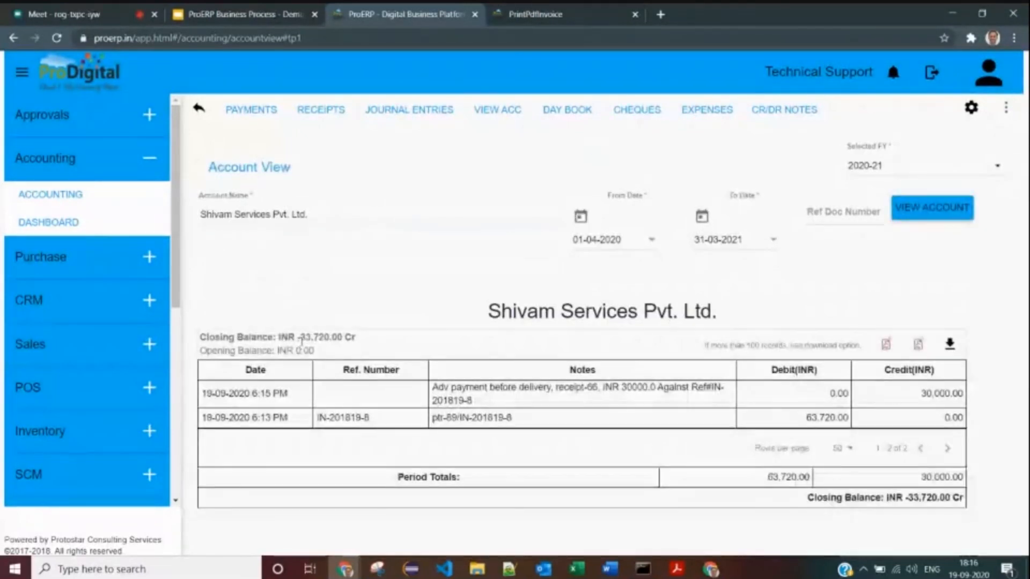
{"action": "left_click_drag", "start_coordinate": [283, 338], "coordinate": [314, 351]}
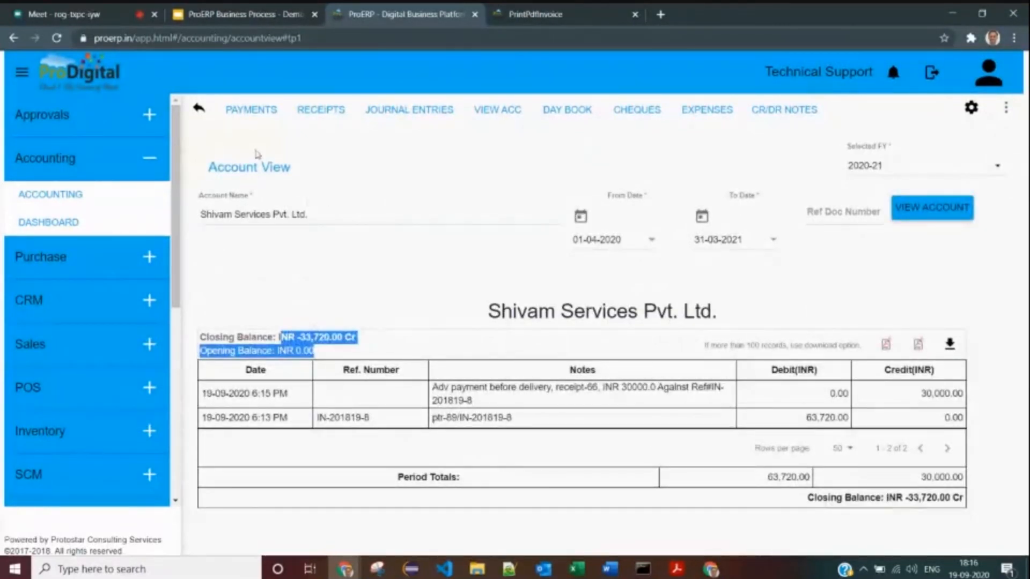
{"action": "left_click", "coordinate": [50, 195]}
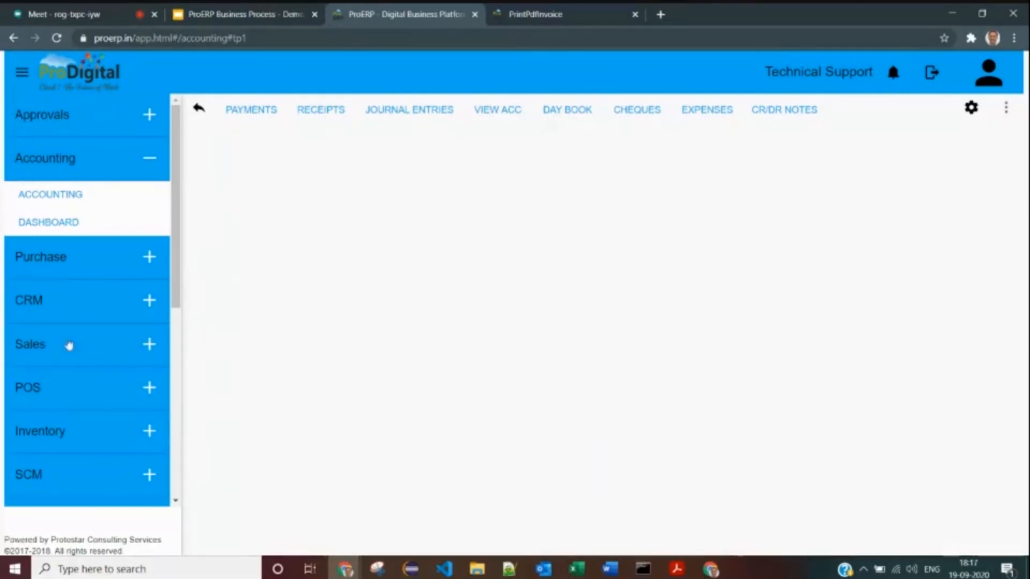
- Open Inventory > Stock, glancing at the warehouse list and extra stock actions without choosing anything
{"action": "scroll", "coordinate": [53, 373], "scroll_direction": "down", "scroll_amount": 2}
{"action": "left_click", "coordinate": [59, 372]}
{"action": "left_click", "coordinate": [45, 403]}
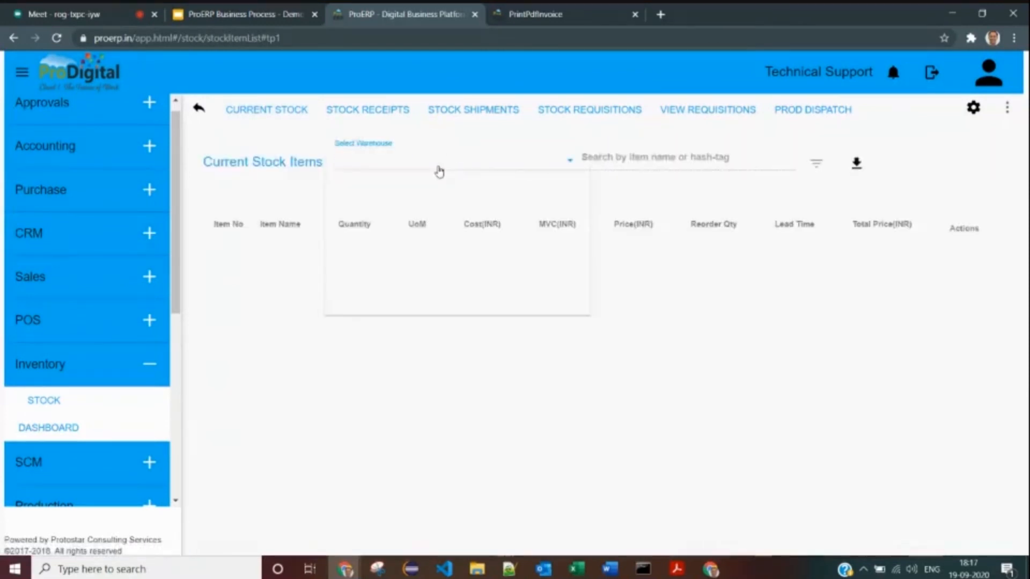
{"action": "scroll", "coordinate": [384, 255], "scroll_direction": "down", "scroll_amount": 2}
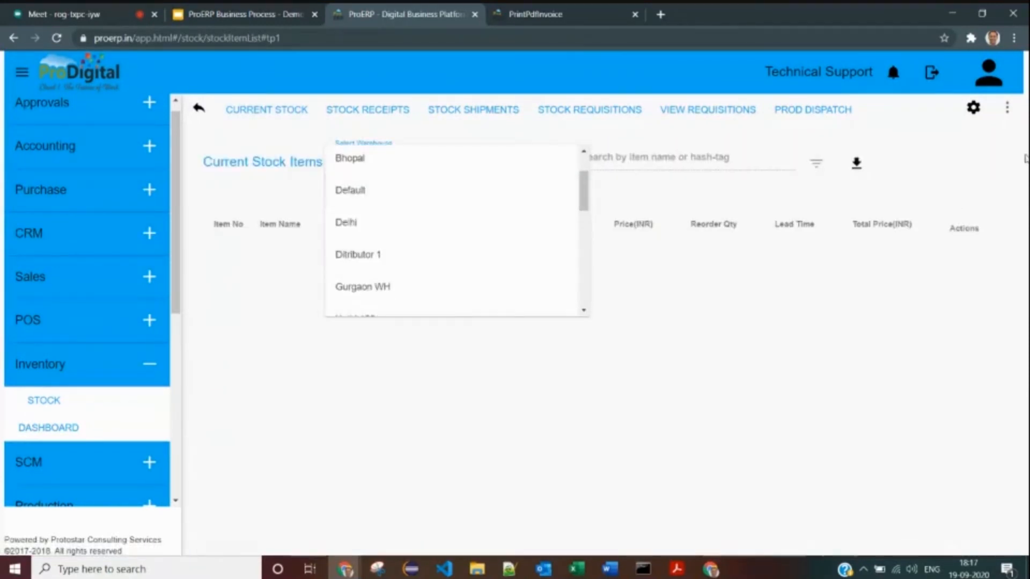
{"action": "left_click", "coordinate": [1008, 111]}
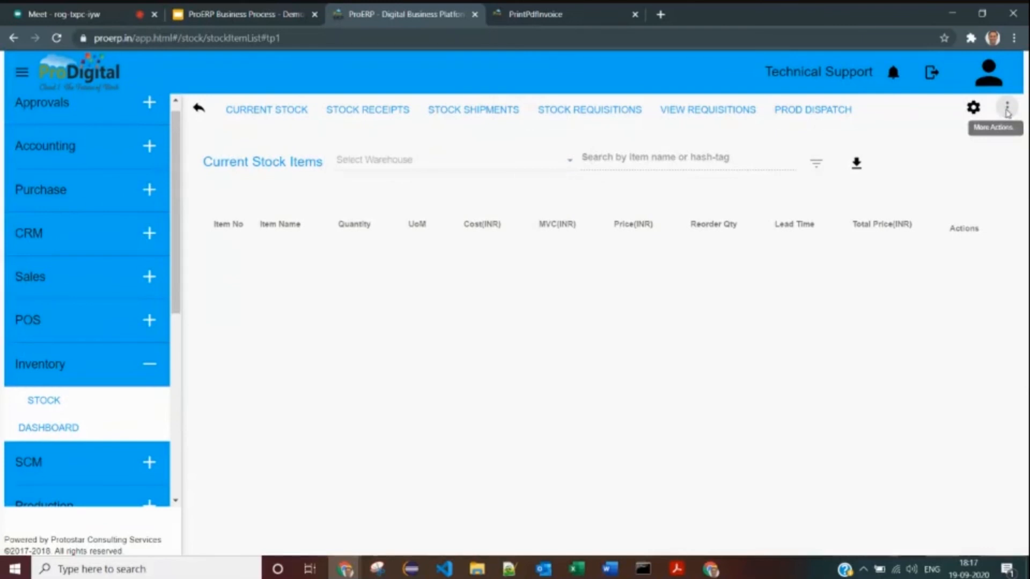
{"action": "left_click", "coordinate": [1008, 109]}
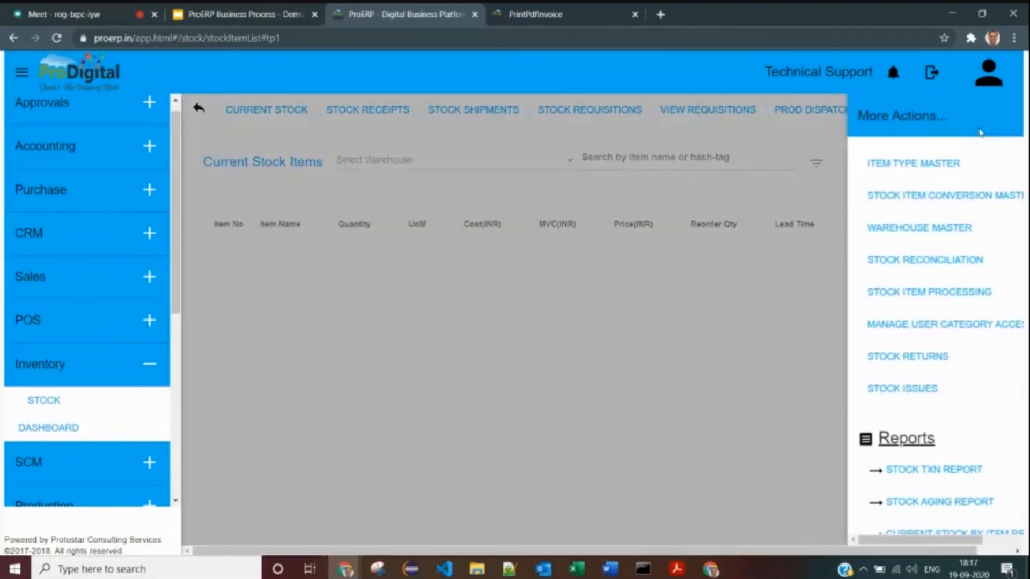
{"action": "left_click", "coordinate": [444, 170]}
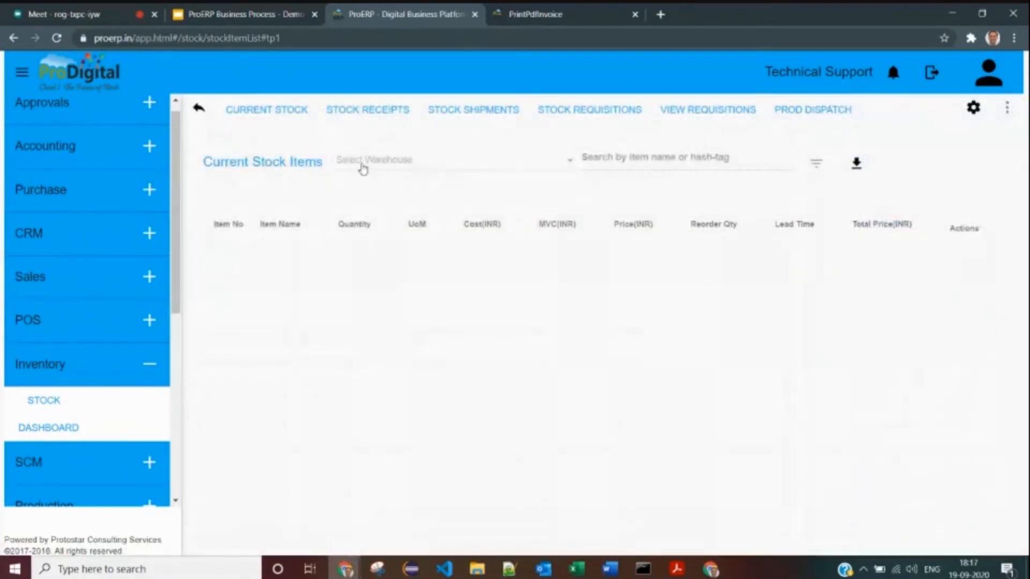
{"action": "left_click", "coordinate": [362, 168]}
- Go to Sales > All Invoices, open IN-201819-8, and create a stock shipment from it
{"action": "left_click", "coordinate": [290, 164]}
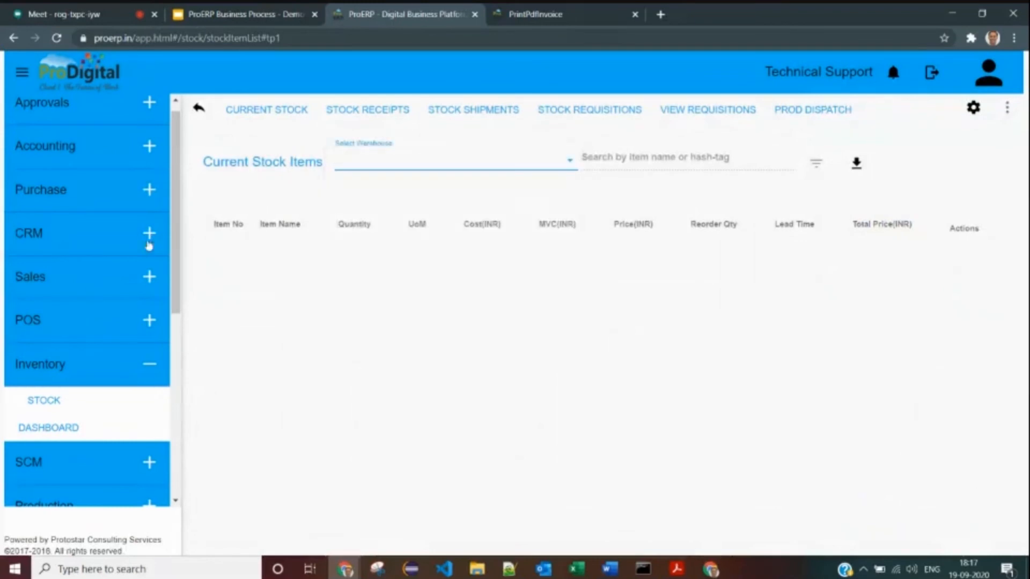
{"action": "left_click", "coordinate": [37, 273]}
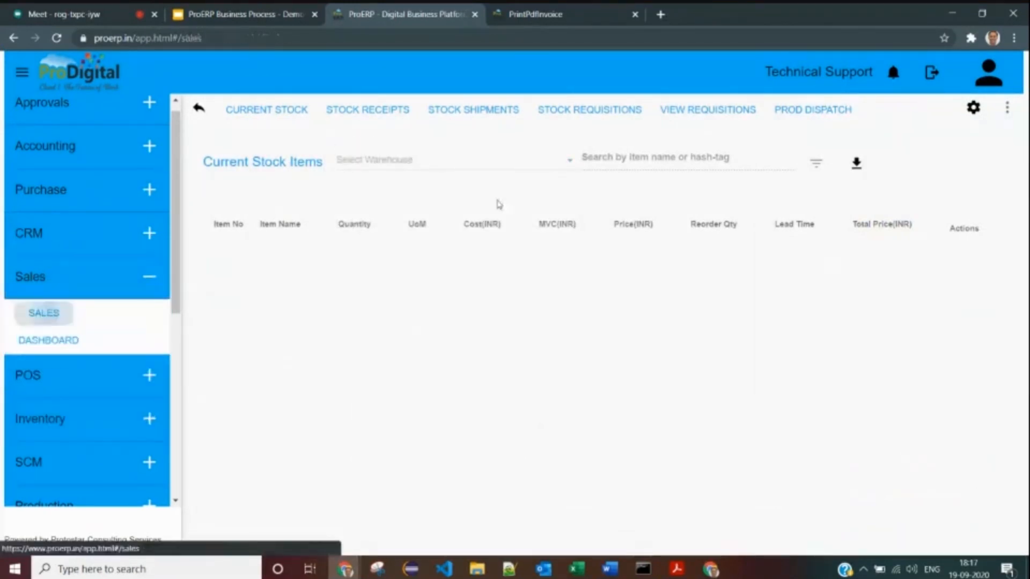
{"action": "left_click", "coordinate": [44, 313]}
{"action": "left_click", "coordinate": [639, 115]}
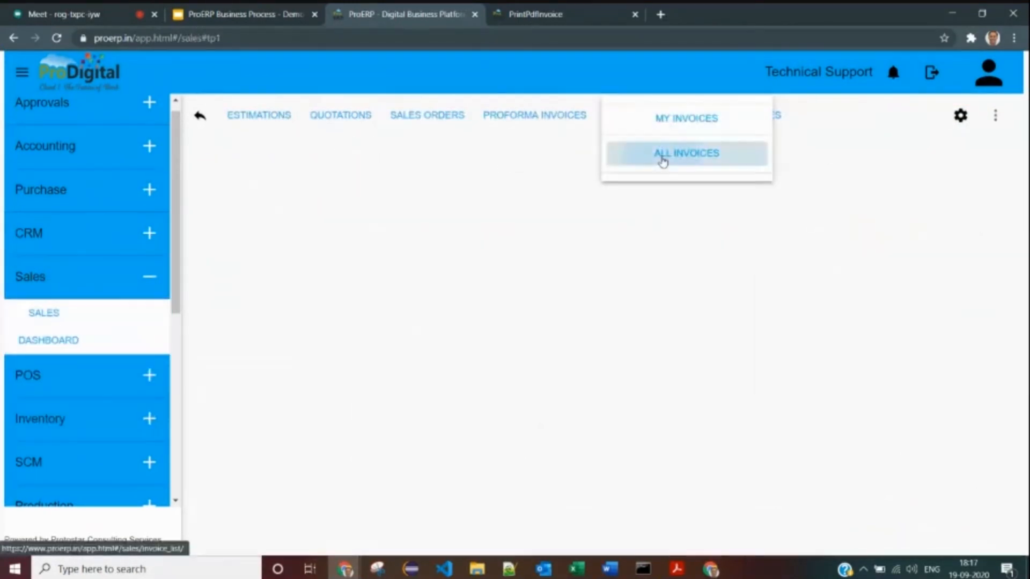
{"action": "left_click", "coordinate": [662, 154]}
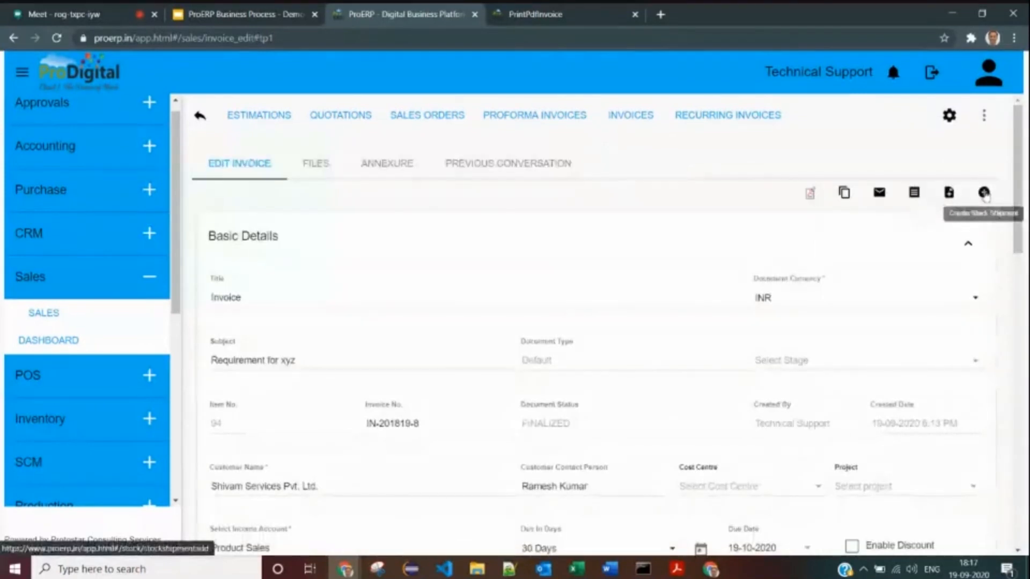
{"action": "left_click", "coordinate": [984, 193]}
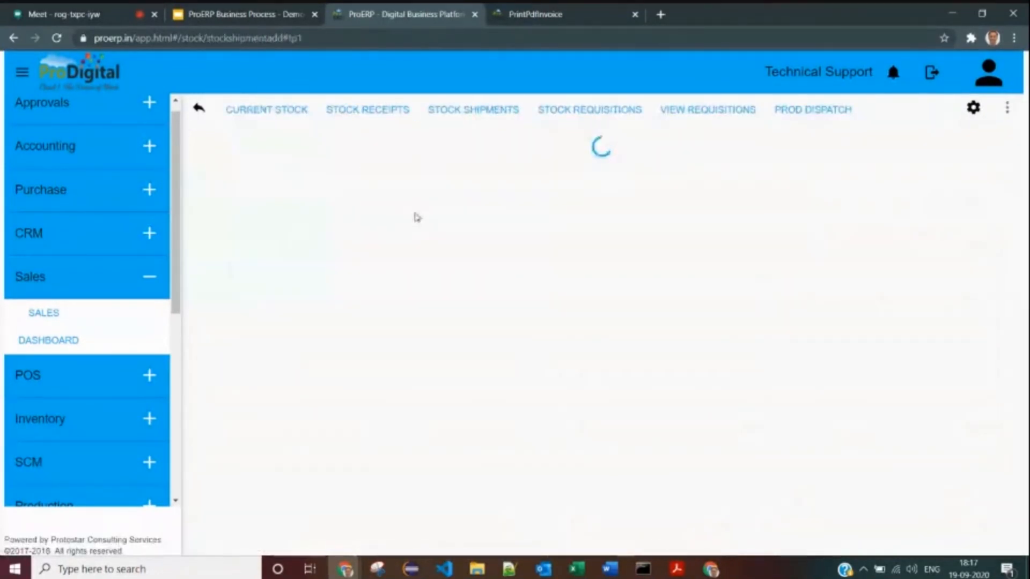
- Set the draft shipment's From Warehouse to Bangaluru WH and review its prefilled item lines
{"action": "double_click", "coordinate": [515, 292]}
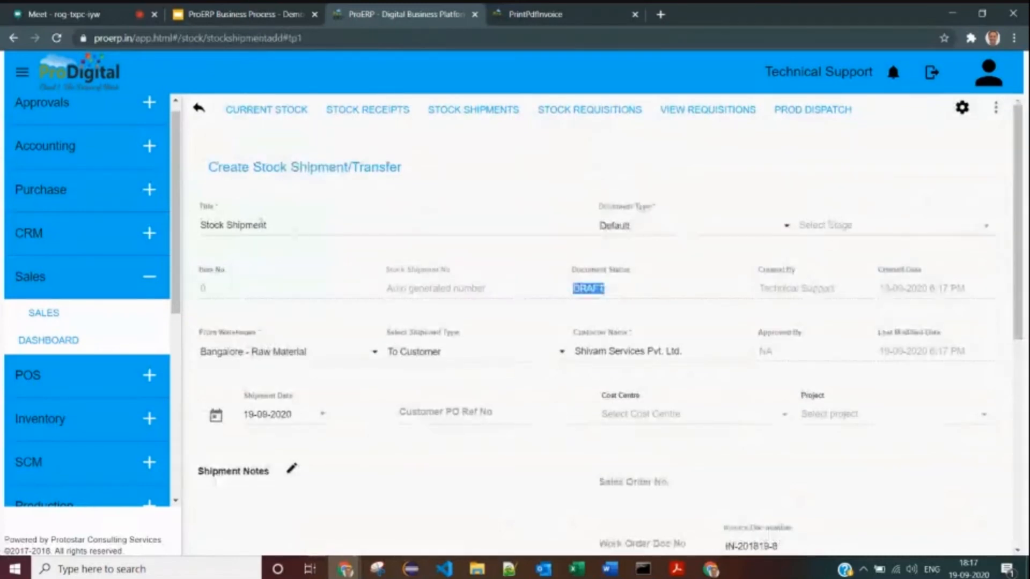
{"action": "scroll", "coordinate": [267, 256], "scroll_direction": "down", "scroll_amount": 3}
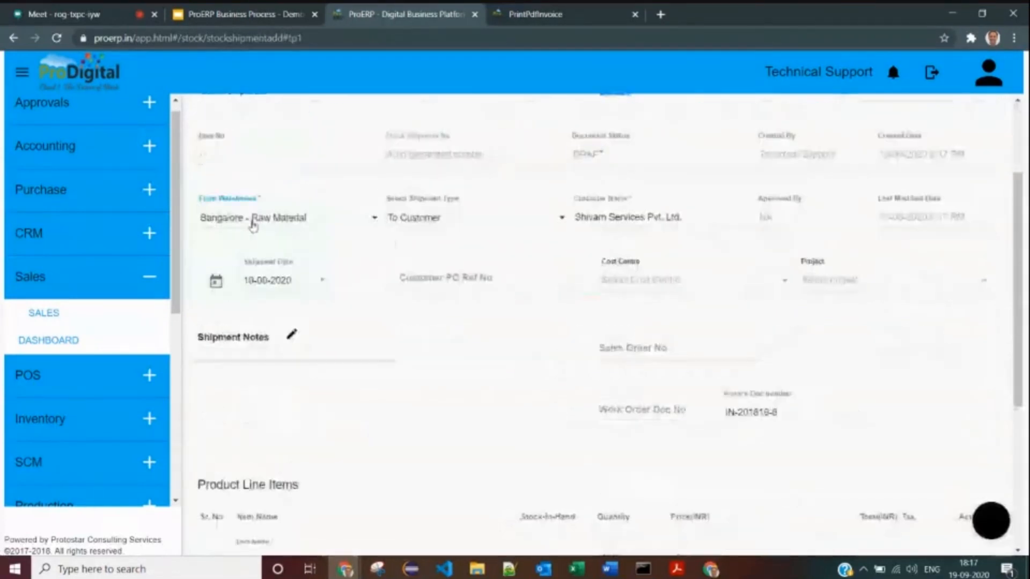
{"action": "left_click", "coordinate": [258, 218]}
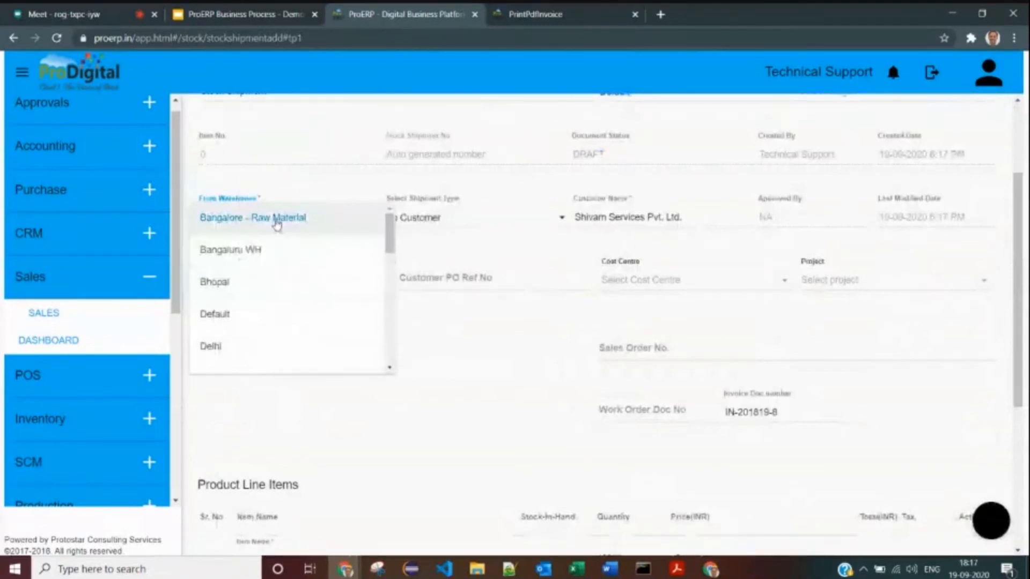
{"action": "left_click", "coordinate": [255, 250]}
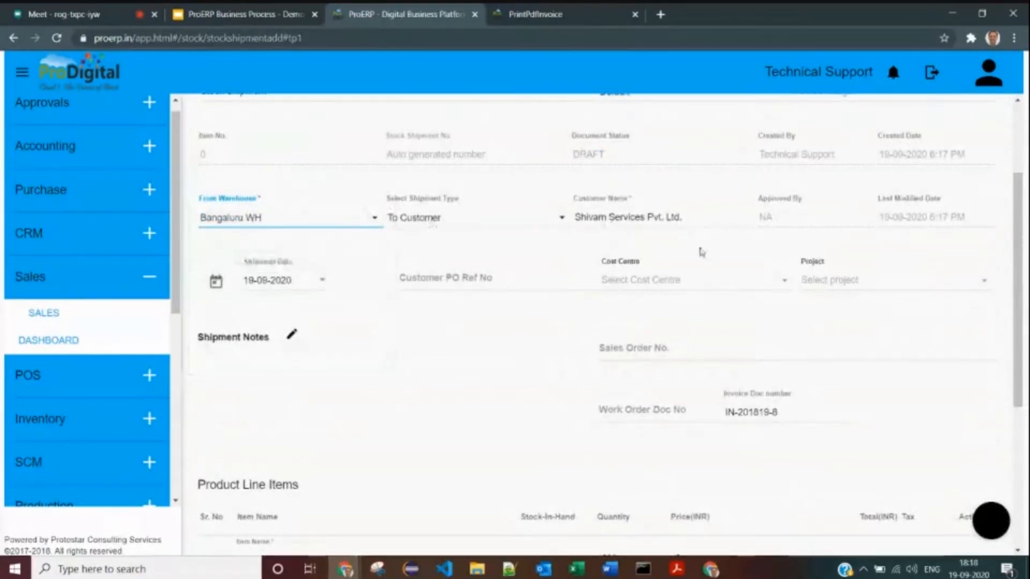
{"action": "scroll", "coordinate": [696, 256], "scroll_direction": "down", "scroll_amount": 2}
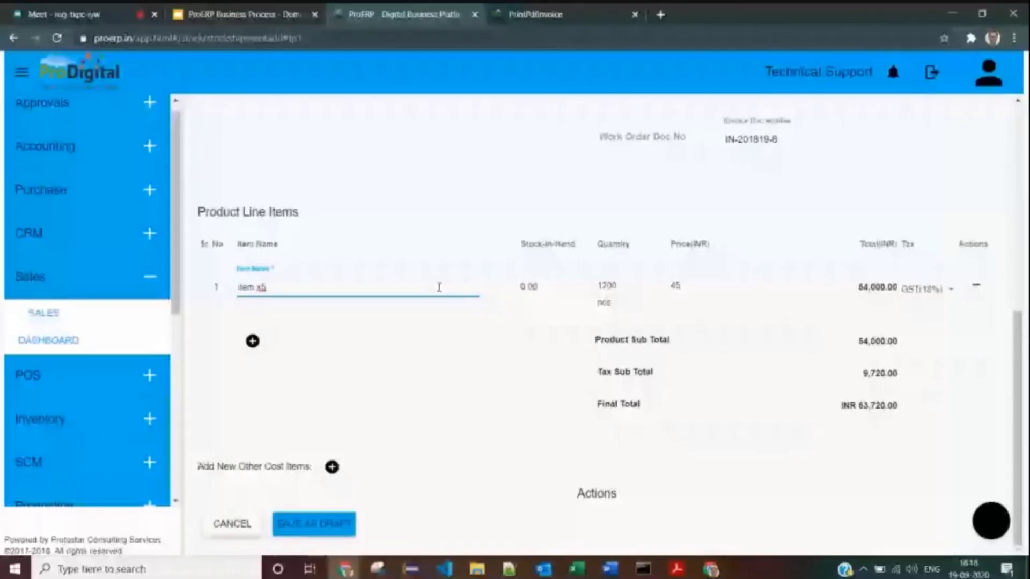
{"action": "scroll", "coordinate": [252, 300], "scroll_direction": "up", "scroll_amount": 8}
{"action": "scroll", "coordinate": [252, 300], "scroll_direction": "down", "scroll_amount": 5}
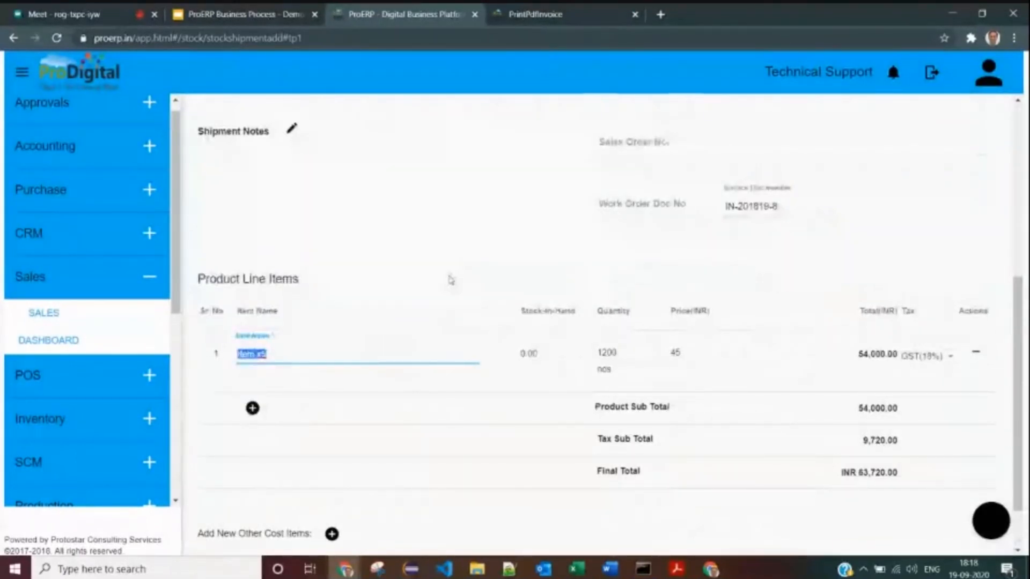
{"action": "scroll", "coordinate": [450, 281], "scroll_direction": "up", "scroll_amount": 1}
{"action": "left_click_drag", "start_coordinate": [518, 380], "coordinate": [566, 378]}
{"action": "scroll", "coordinate": [322, 270], "scroll_direction": "up", "scroll_amount": 1}
{"action": "scroll", "coordinate": [322, 270], "scroll_direction": "up", "scroll_amount": 2}
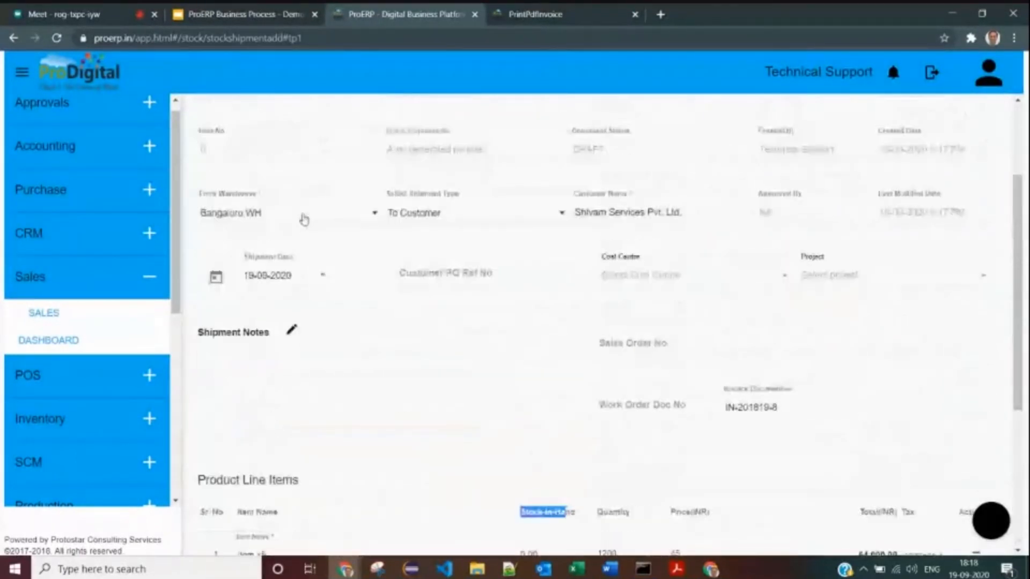
{"action": "scroll", "coordinate": [304, 220], "scroll_direction": "down", "scroll_amount": 3}
- Re-enter the item name on the shipment's line item
{"action": "left_click", "coordinate": [305, 421]}
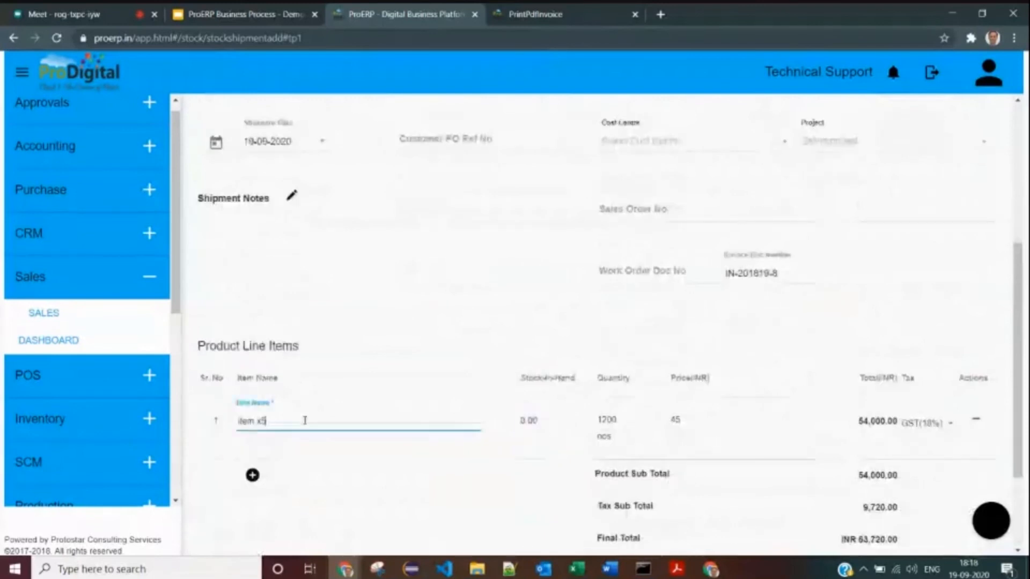
{"action": "left_click_drag", "start_coordinate": [305, 420], "coordinate": [180, 419]}
{"action": "type", "text": "item"}
{"action": "key", "text": "BackSpace"}
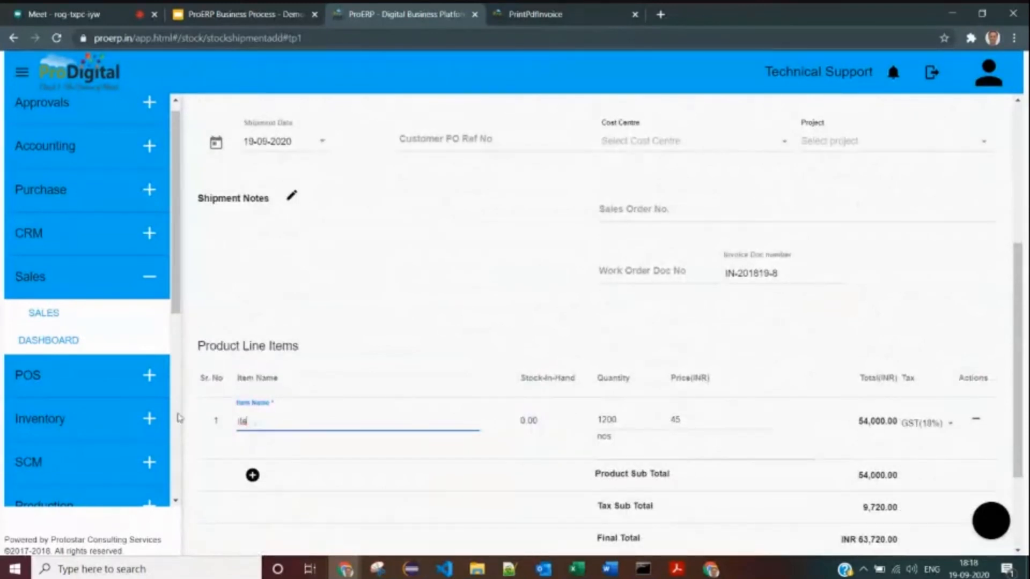
{"action": "type", "text": "m"}
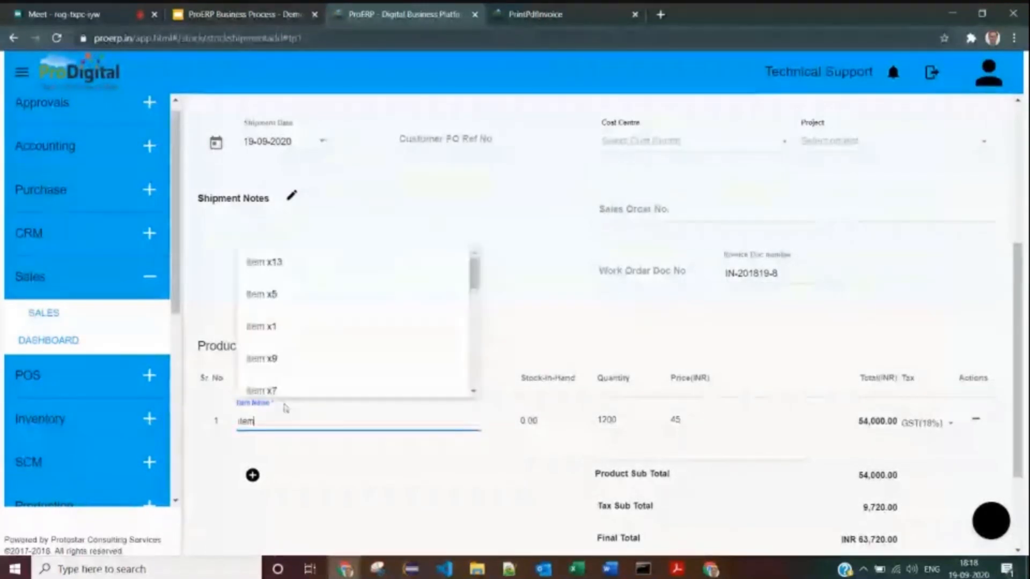
{"action": "scroll", "coordinate": [355, 361], "scroll_direction": "down", "scroll_amount": 3}
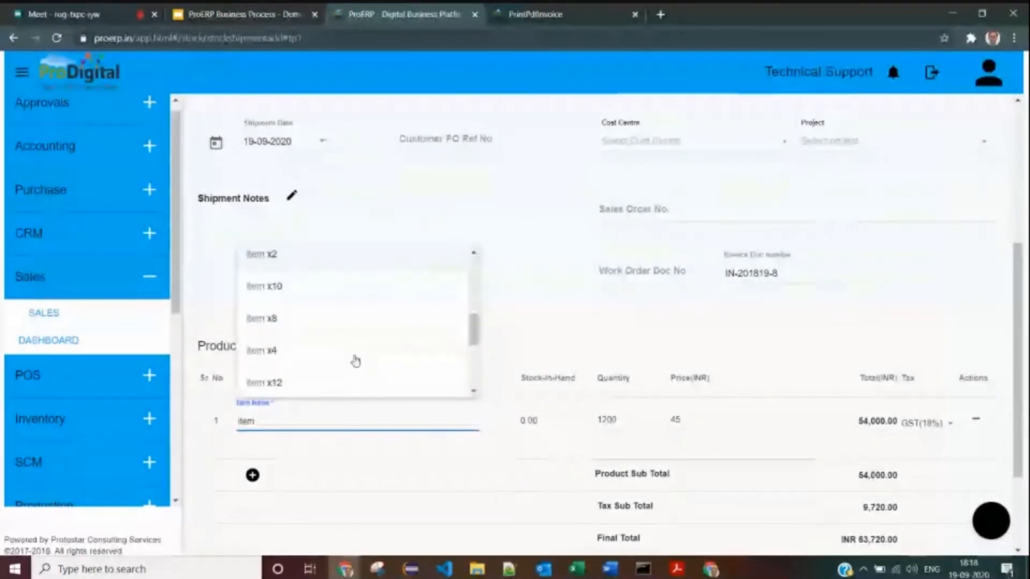
{"action": "scroll", "coordinate": [355, 361], "scroll_direction": "up", "scroll_amount": 2}
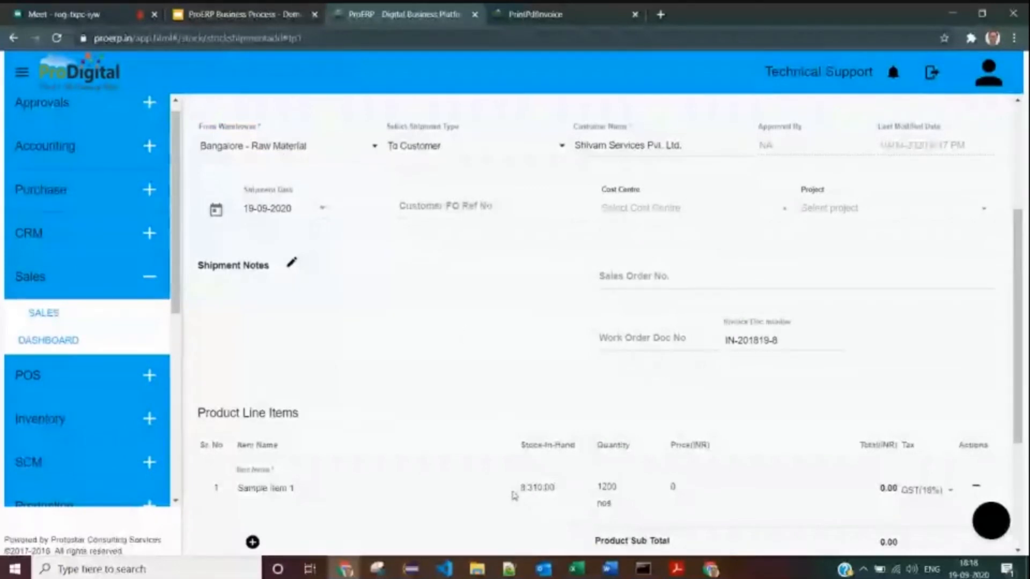
- Check the item's stock-in-hand figure of 8,310.00
{"action": "left_click_drag", "start_coordinate": [514, 496], "coordinate": [559, 492]}
{"action": "scroll", "coordinate": [559, 492], "scroll_direction": "down", "scroll_amount": 2}
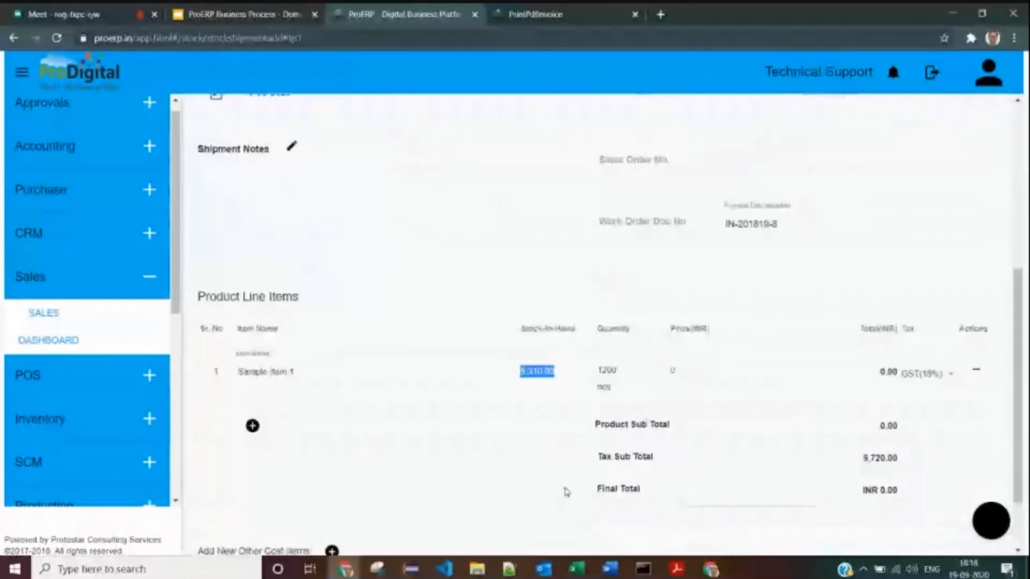
{"action": "scroll", "coordinate": [566, 492], "scroll_direction": "down", "scroll_amount": 1}
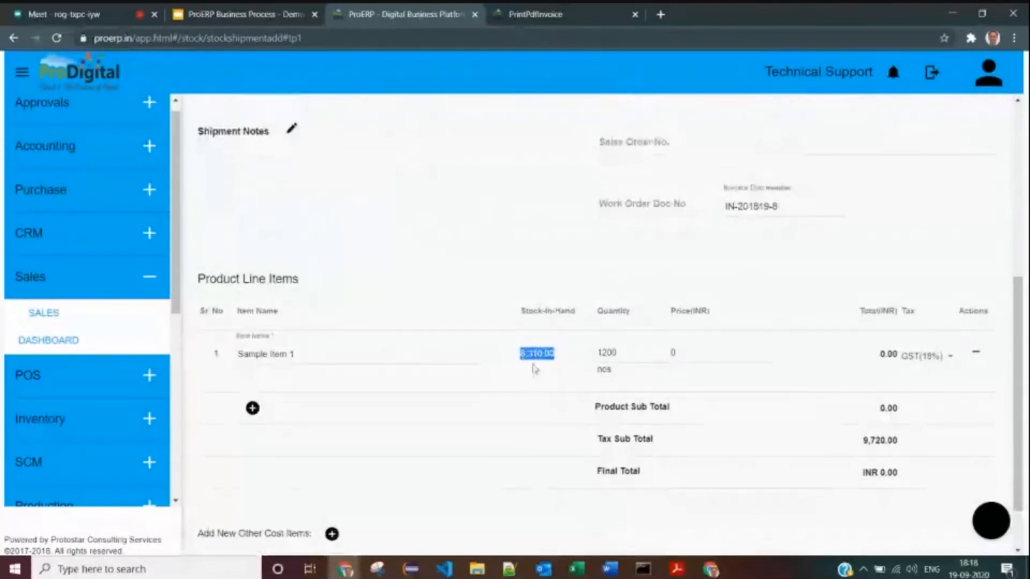
{"action": "left_click", "coordinate": [534, 368]}
{"action": "double_click", "coordinate": [543, 354]}
- Set the line price to 45 INR and save the shipment as a draft
{"action": "left_click", "coordinate": [559, 356]}
{"action": "left_click", "coordinate": [663, 355]}
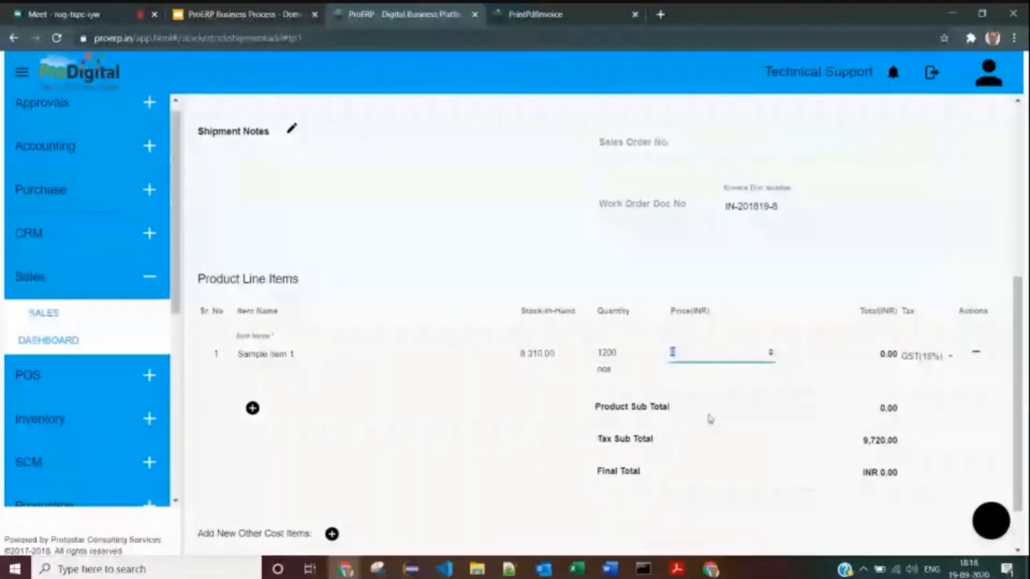
{"action": "type", "text": "45"}
{"action": "left_click", "coordinate": [711, 420]}
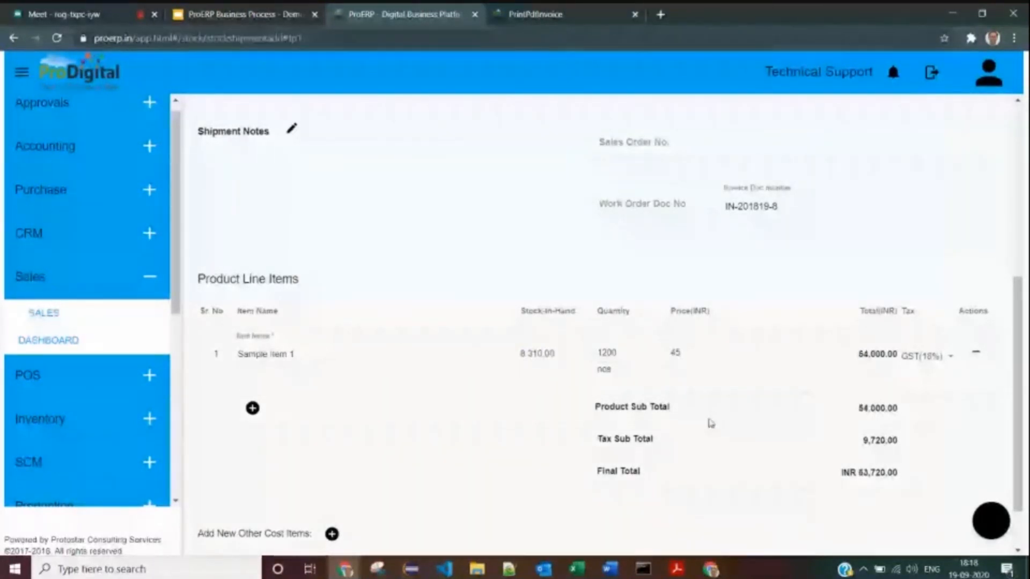
{"action": "scroll", "coordinate": [711, 423], "scroll_direction": "down", "scroll_amount": 3}
{"action": "left_click", "coordinate": [314, 522]}
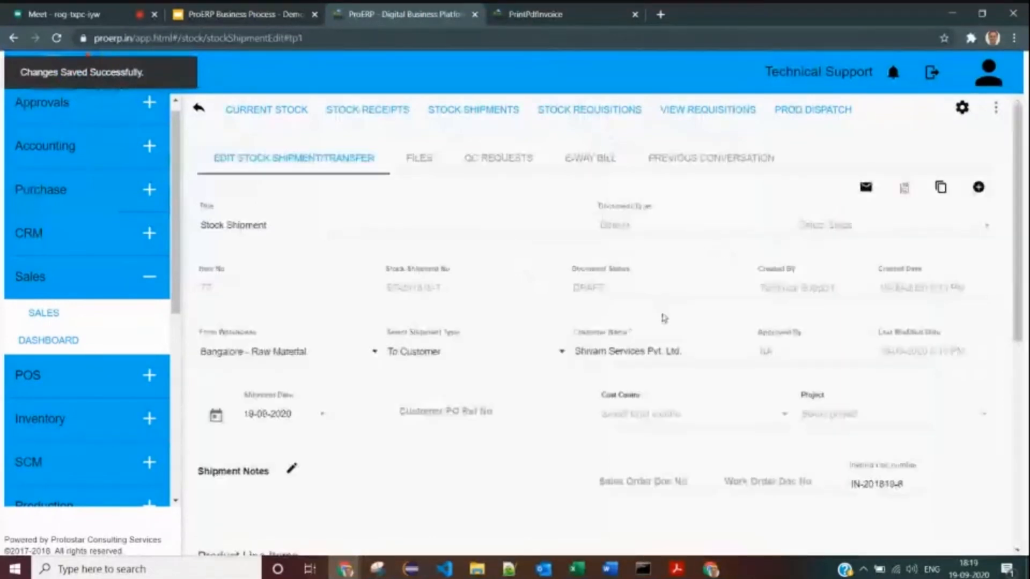
{"action": "scroll", "coordinate": [664, 317], "scroll_direction": "down", "scroll_amount": 8}
- Mark stock shipment ST-201819-7 as finalized and confirm
{"action": "left_click", "coordinate": [940, 461]}
{"action": "left_click", "coordinate": [949, 483]}
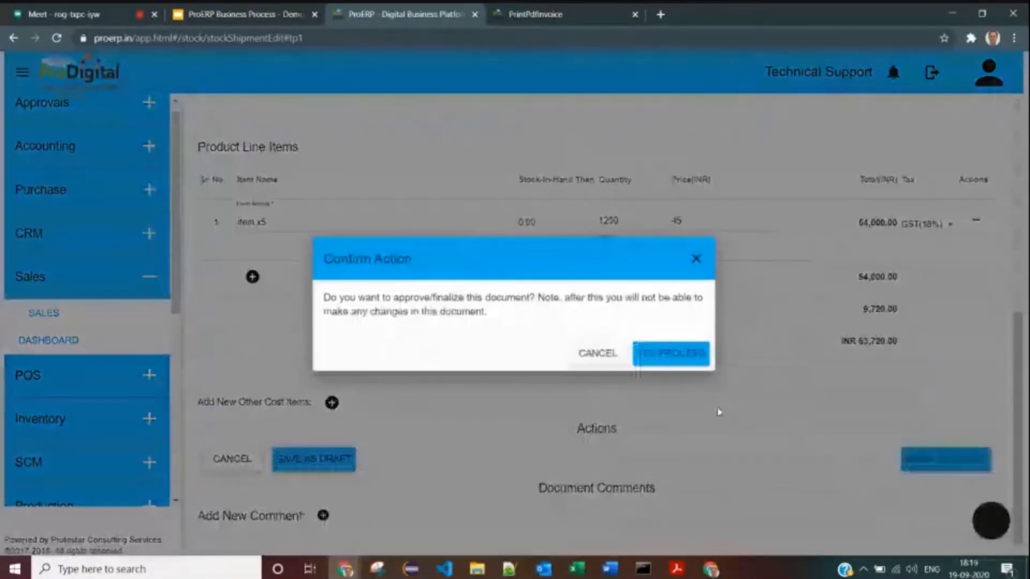
{"action": "left_click", "coordinate": [684, 355]}
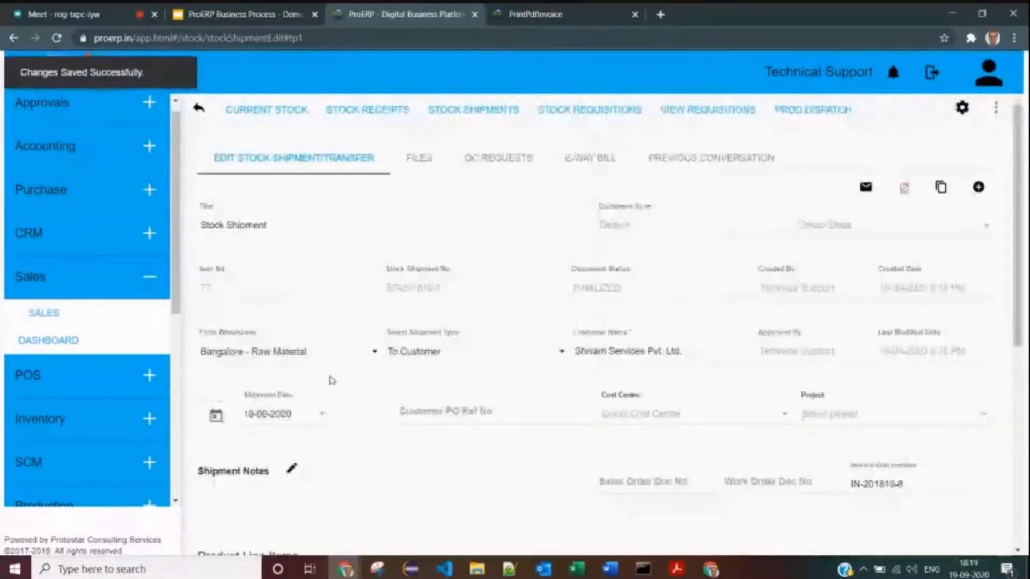
- Review the finalized shipment (item x5, 1200 nos, INR 63,720.00) and bring up More Actions
{"action": "scroll", "coordinate": [558, 421], "scroll_direction": "down", "scroll_amount": 5}
{"action": "scroll", "coordinate": [319, 252], "scroll_direction": "up", "scroll_amount": 5}
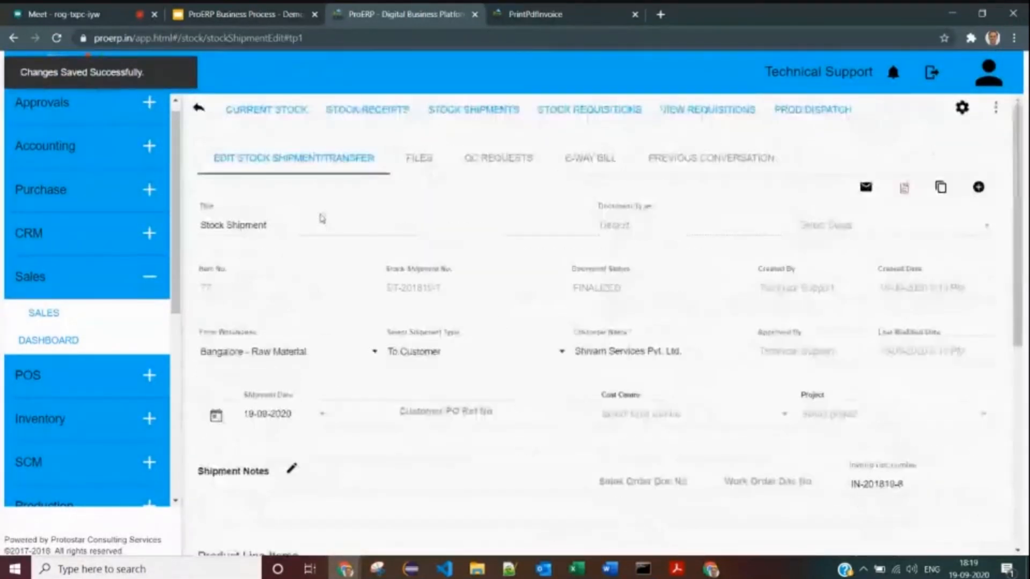
{"action": "scroll", "coordinate": [322, 218], "scroll_direction": "down", "scroll_amount": 5}
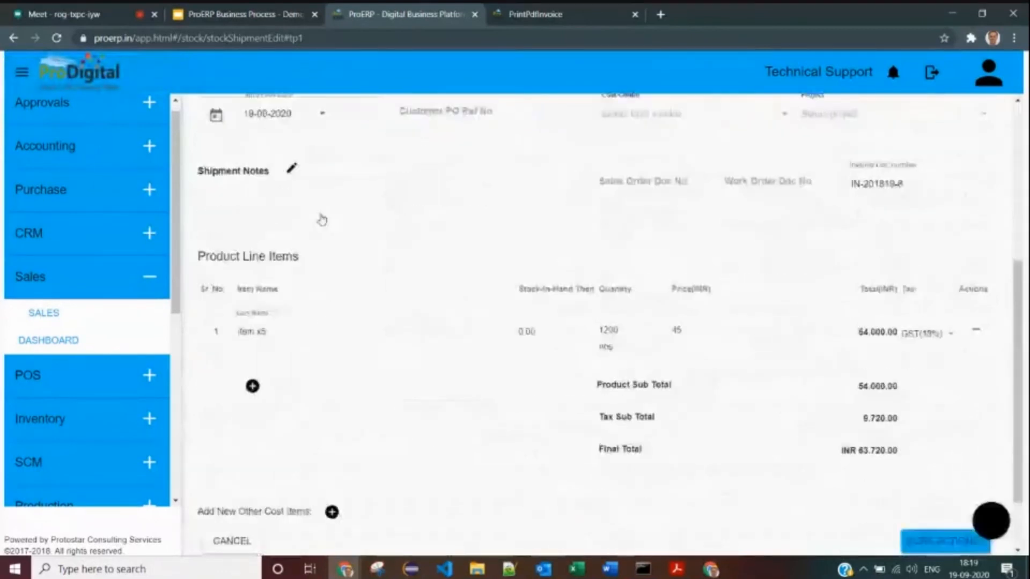
{"action": "scroll", "coordinate": [322, 217], "scroll_direction": "down", "scroll_amount": 1}
{"action": "scroll", "coordinate": [322, 217], "scroll_direction": "up", "scroll_amount": 6}
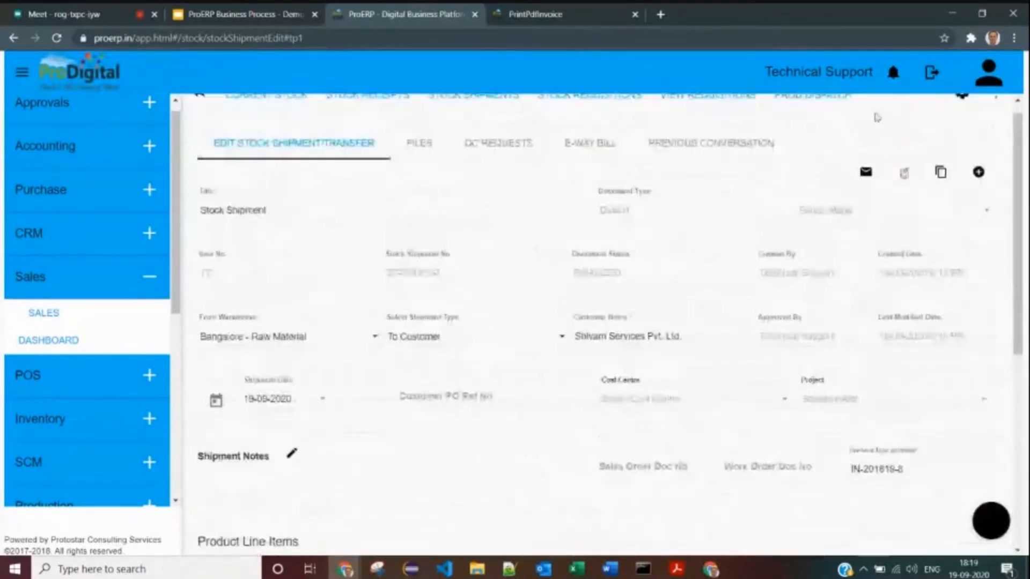
{"action": "left_click", "coordinate": [996, 110]}
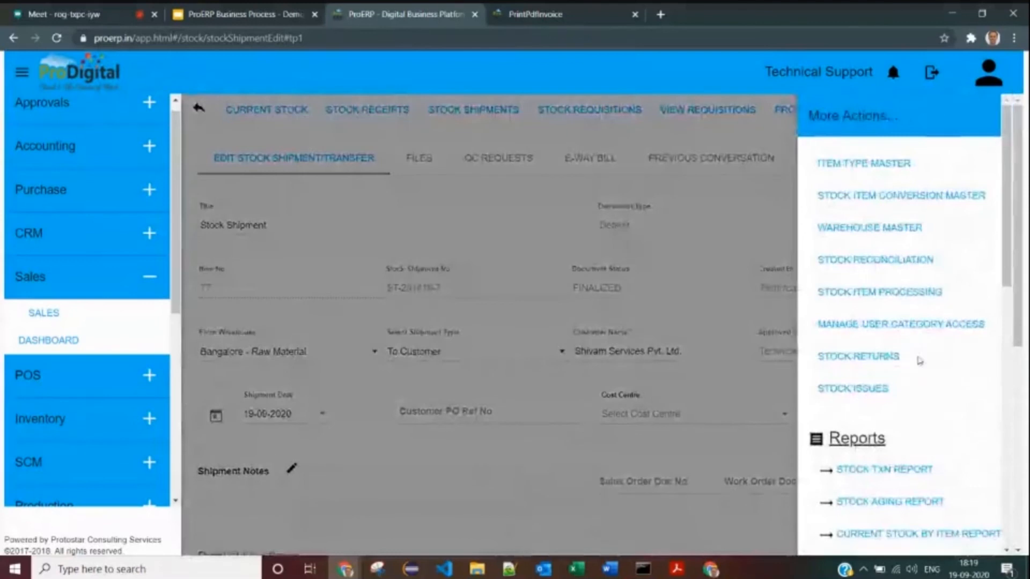
- Run the Stock Txn Report for September 2020 and find the item x5 row
{"action": "left_click", "coordinate": [851, 468]}
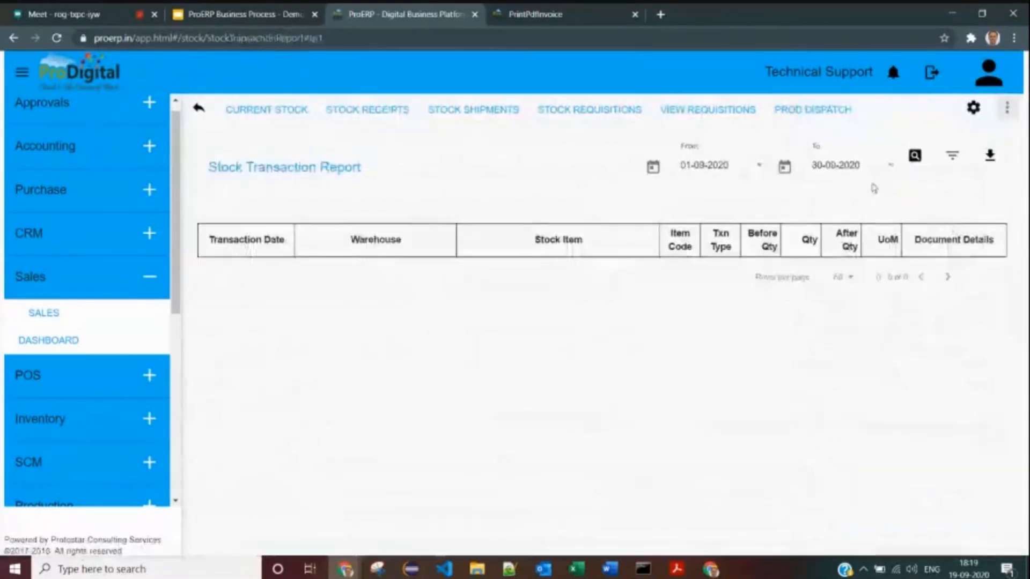
{"action": "left_click", "coordinate": [914, 157]}
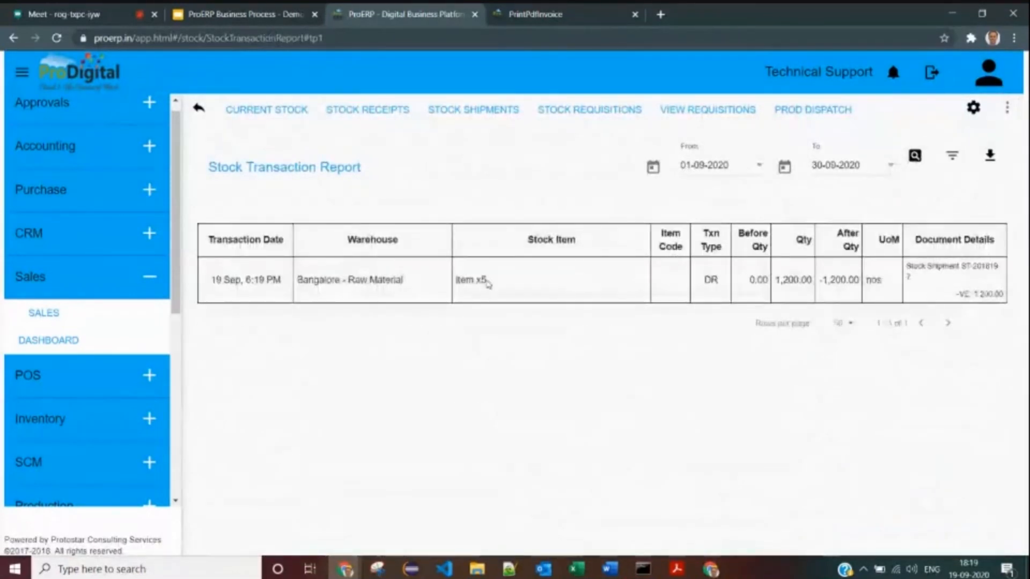
{"action": "left_click_drag", "start_coordinate": [473, 280], "coordinate": [530, 278]}
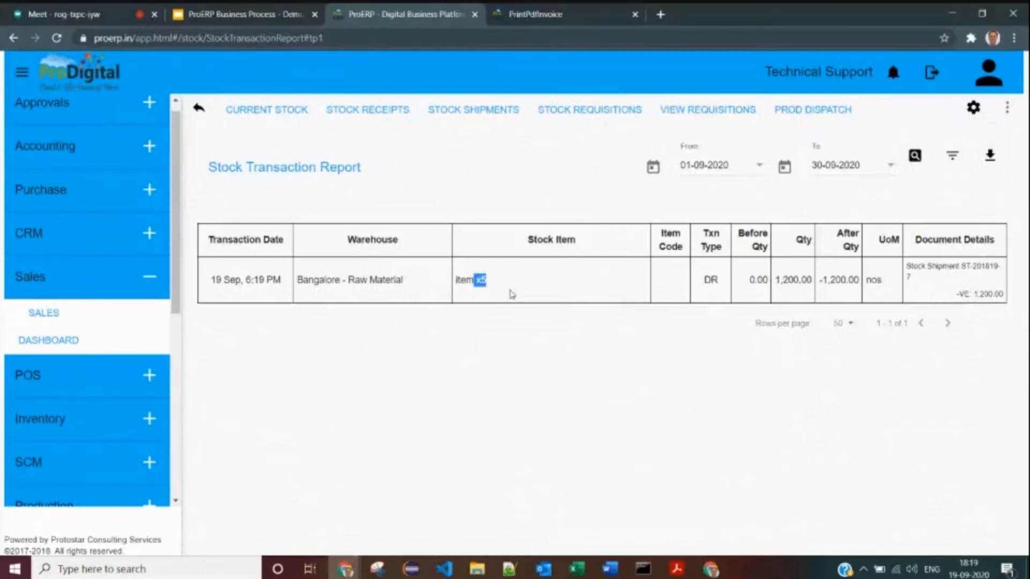
{"action": "left_click_drag", "start_coordinate": [456, 279], "coordinate": [492, 279]}
- Verify the row's DR type and quantities: 0.00 before, 1,200.00 shipped, -1,200.00 after
{"action": "left_click_drag", "start_coordinate": [693, 282], "coordinate": [719, 280]}
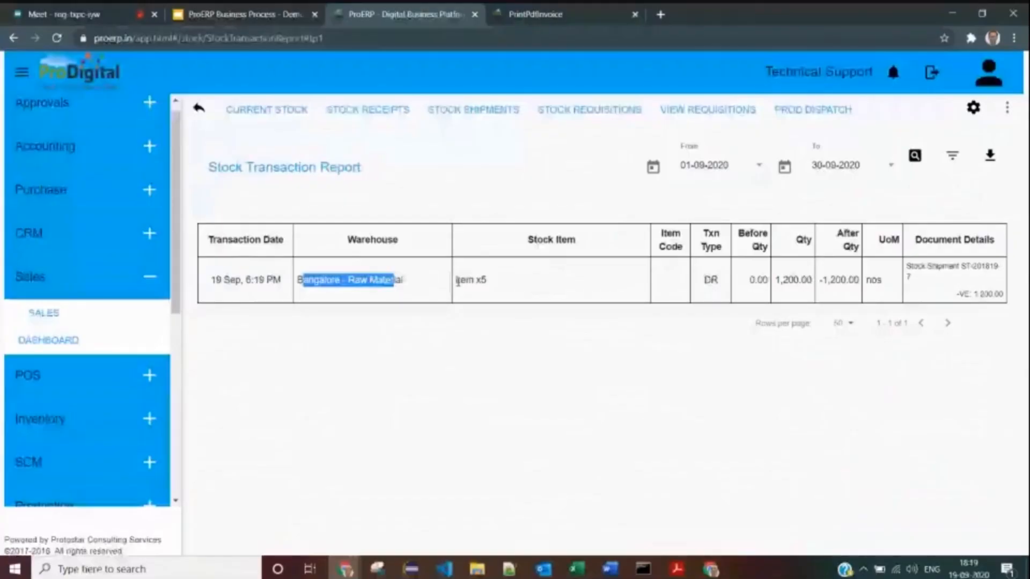
{"action": "double_click", "coordinate": [768, 280]}
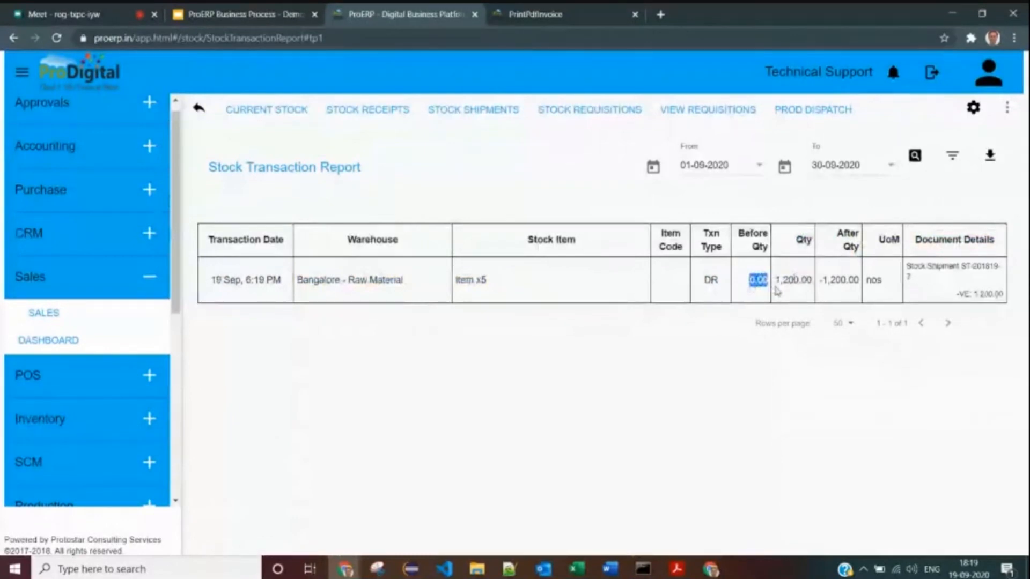
{"action": "double_click", "coordinate": [792, 279]}
{"action": "double_click", "coordinate": [833, 280]}
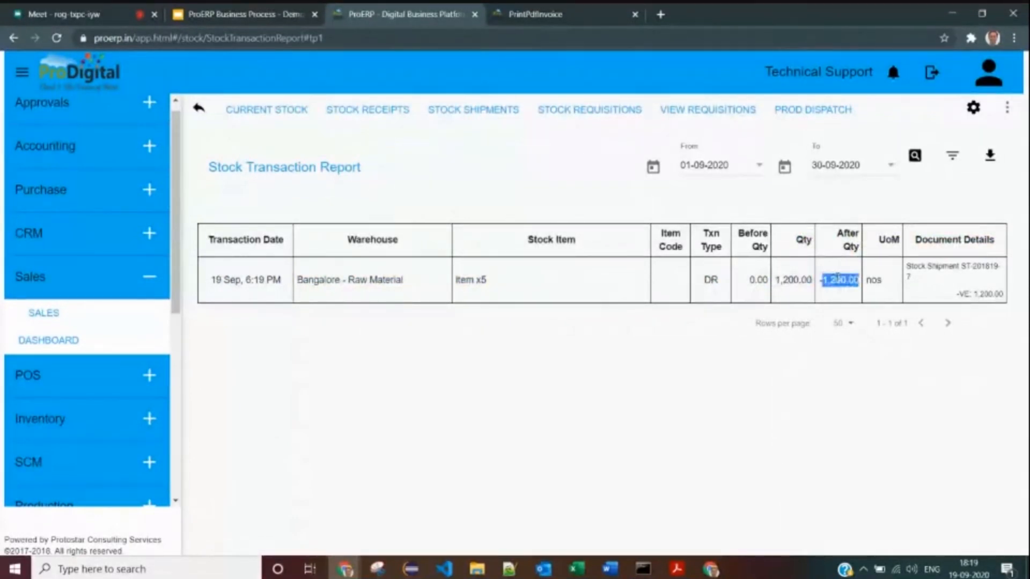
{"action": "left_click", "coordinate": [916, 265]}
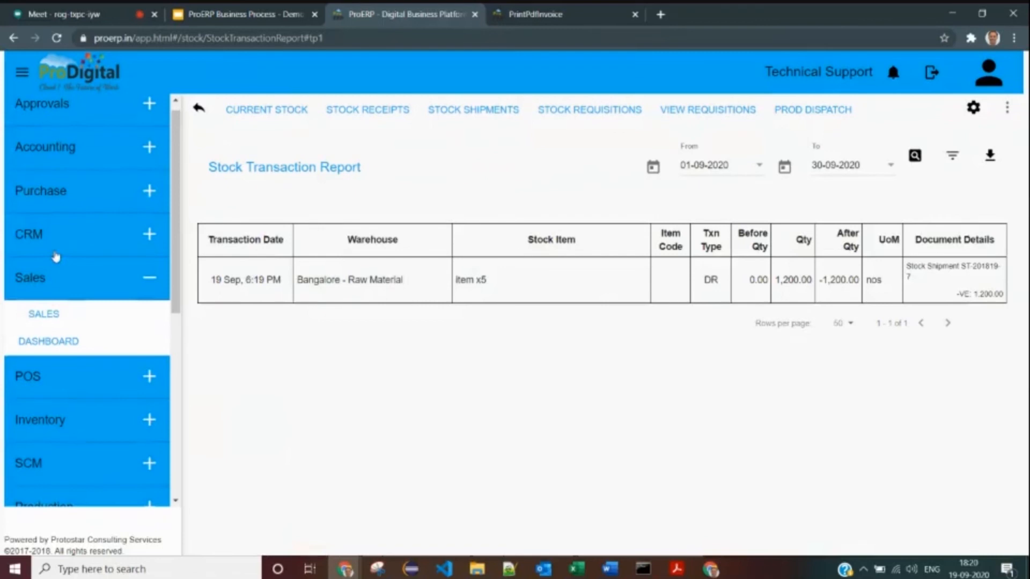
{"action": "scroll", "coordinate": [64, 170], "scroll_direction": "up", "scroll_amount": 1}
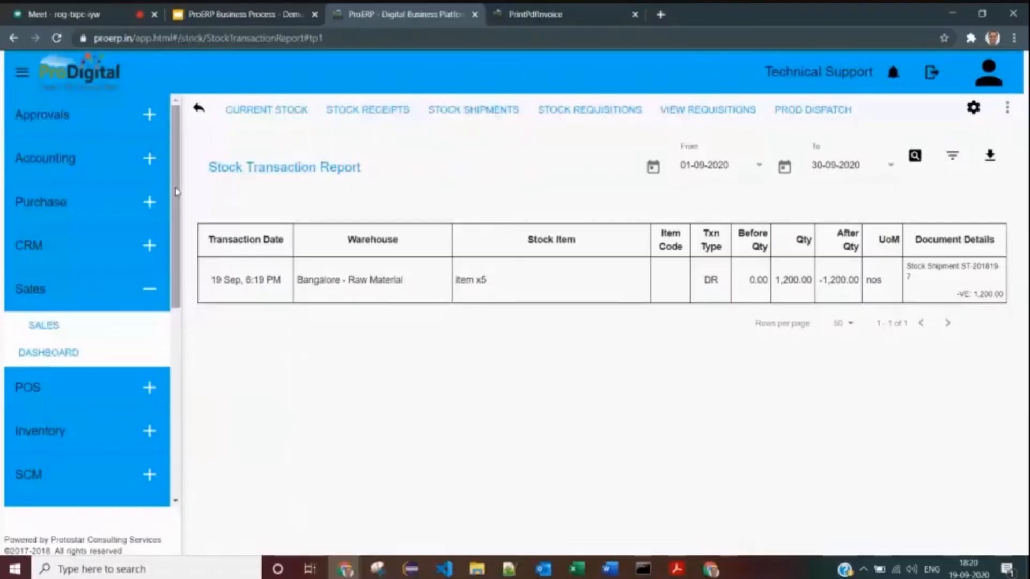
{"action": "left_click_drag", "start_coordinate": [320, 167], "coordinate": [397, 172]}
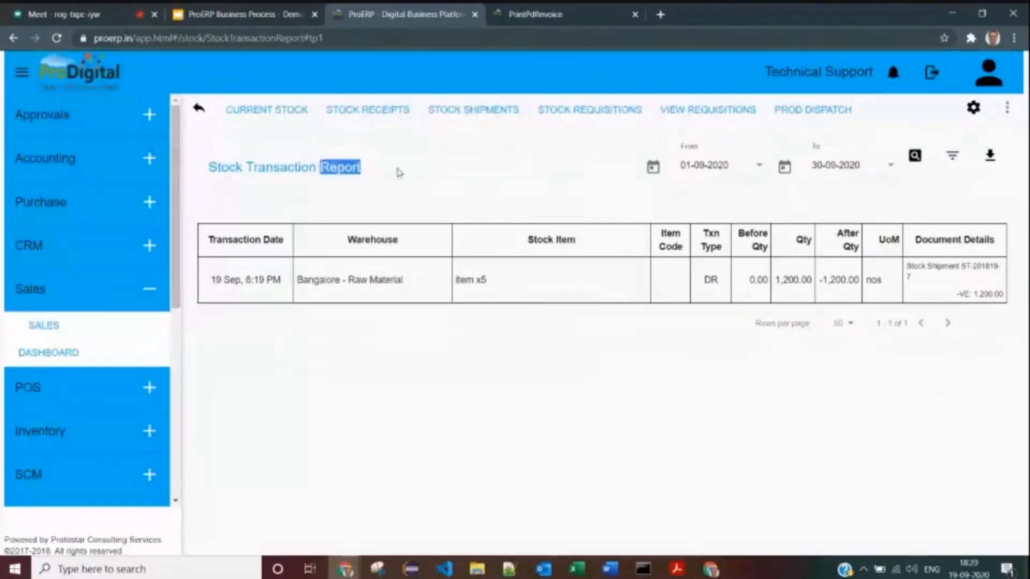